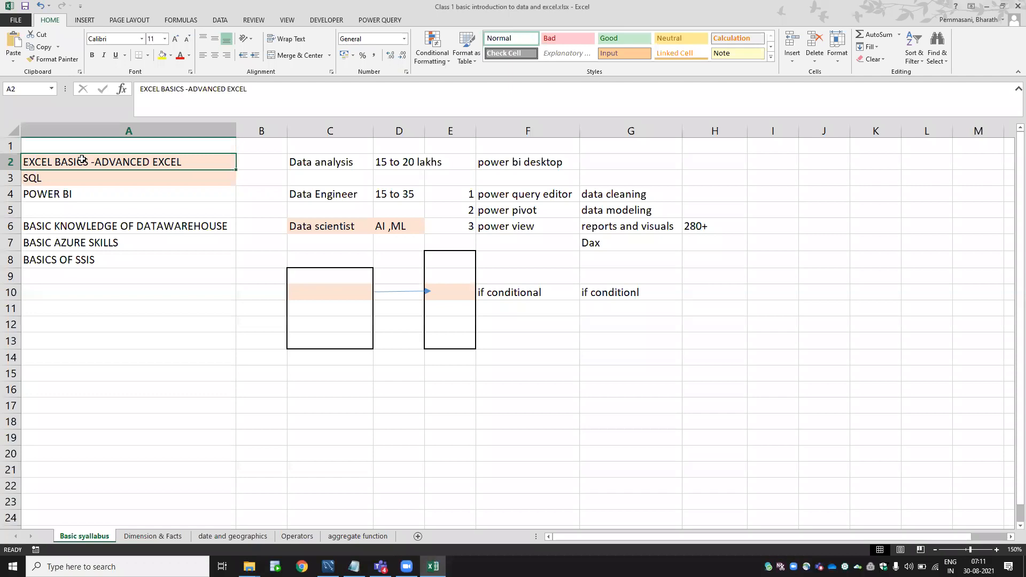
Look over the POWER BI, Excel and SQL topics and the Data analysis job roles.
{"action": "left_click", "coordinate": [91, 195]}
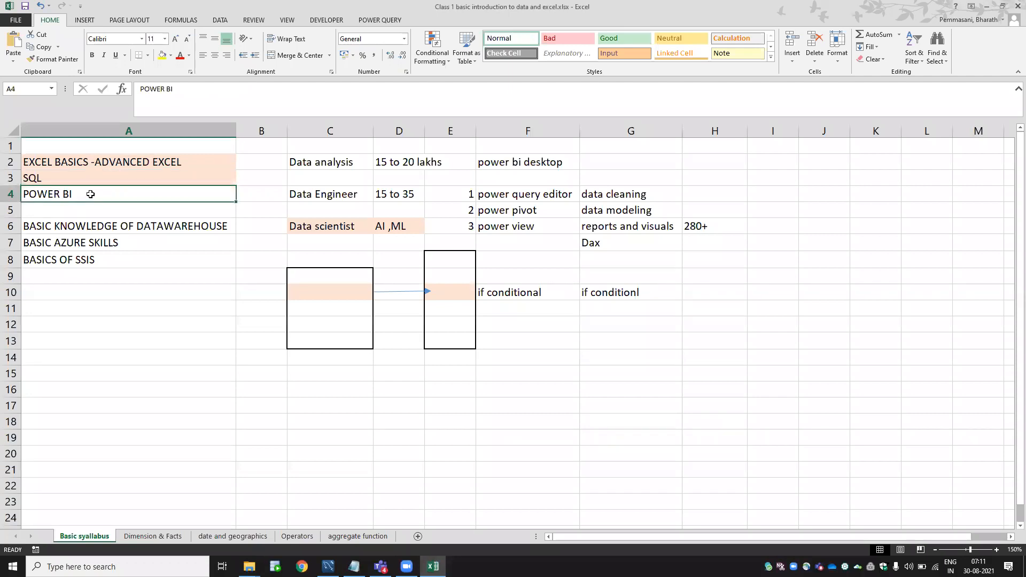
{"action": "left_click", "coordinate": [104, 167]}
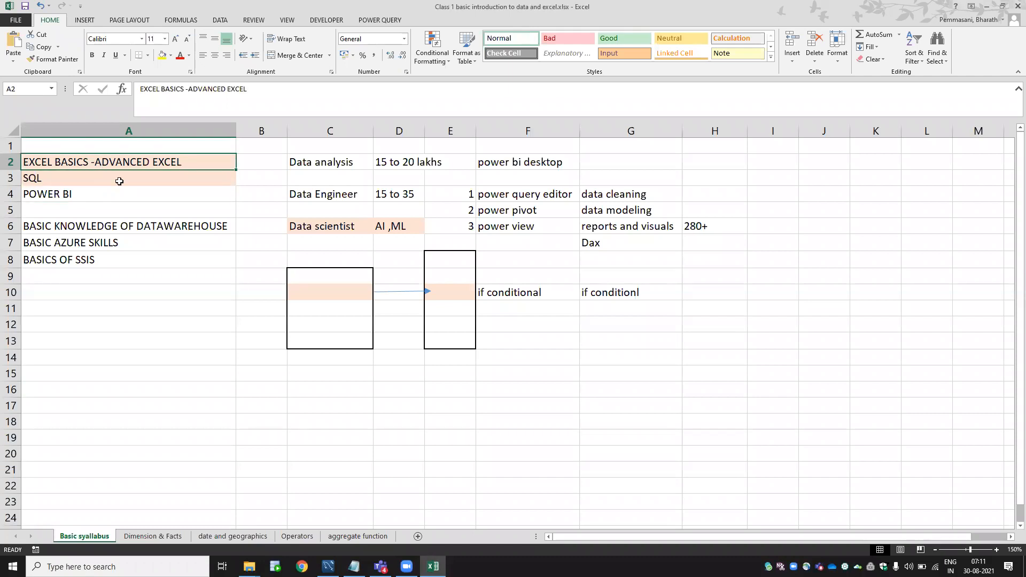
{"action": "left_click", "coordinate": [115, 177]}
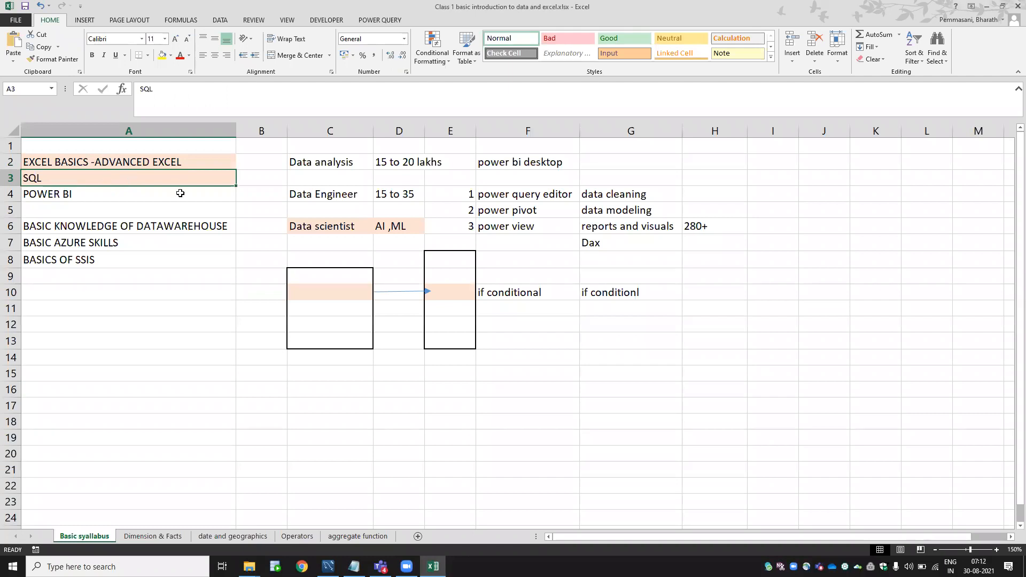
{"action": "left_click", "coordinate": [122, 194]}
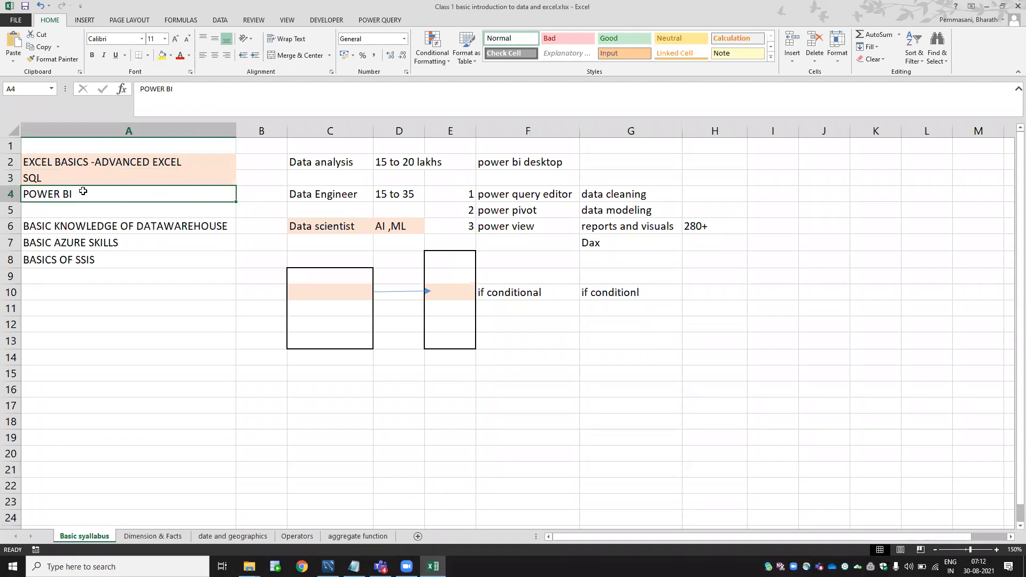
{"action": "left_click", "coordinate": [347, 165]}
{"action": "key", "text": "shift+Down"}
{"action": "key", "text": "shift+Down"}
{"action": "key", "text": "shift+Down"}
{"action": "key", "text": "shift+Down"}
{"action": "key", "text": "shift+Down"}
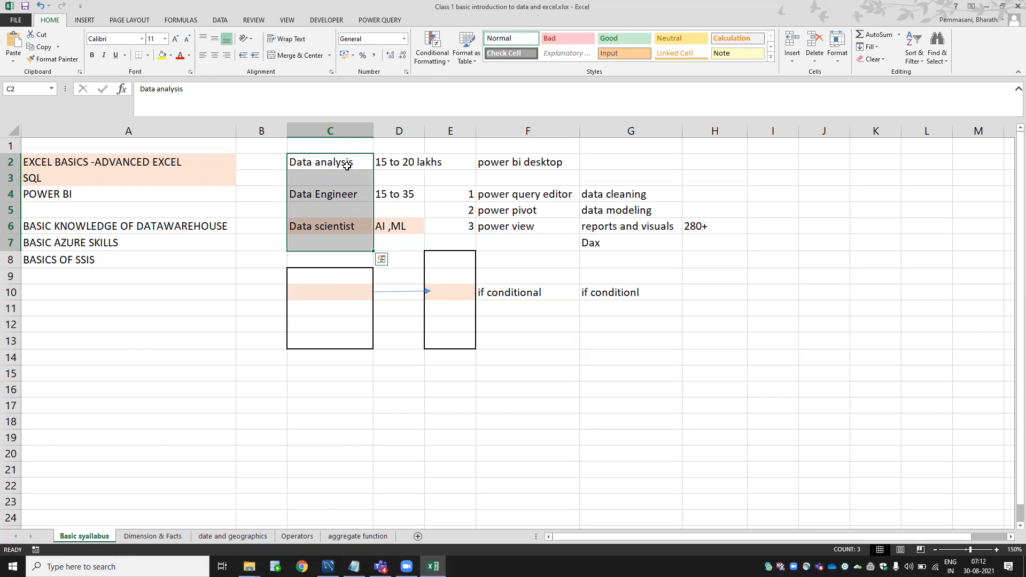
Select the Excel and SQL, data warehouse, Azure and SSIS topics in turn.
{"action": "left_click", "coordinate": [346, 166]}
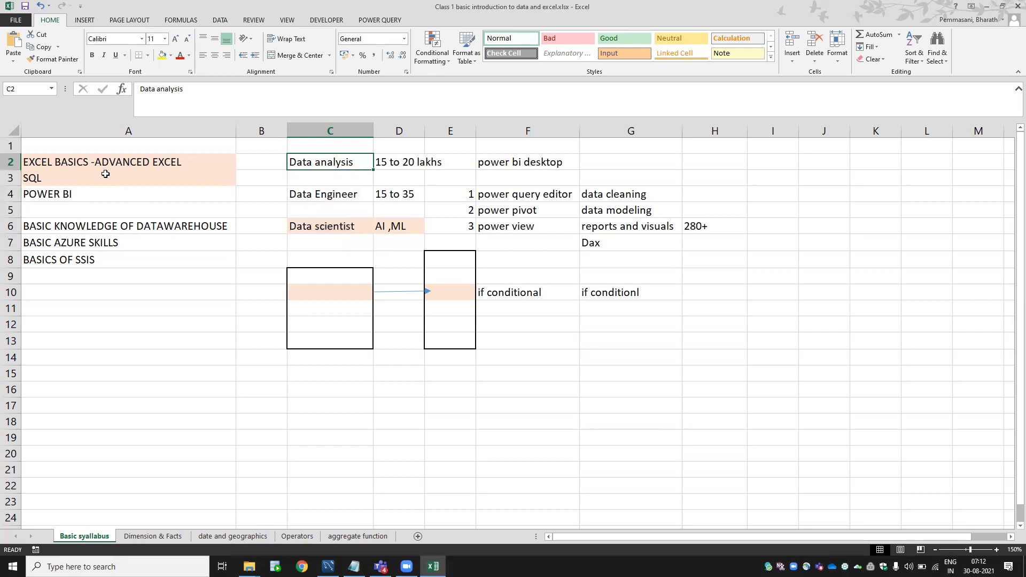
{"action": "left_click_drag", "start_coordinate": [104, 164], "coordinate": [103, 178]}
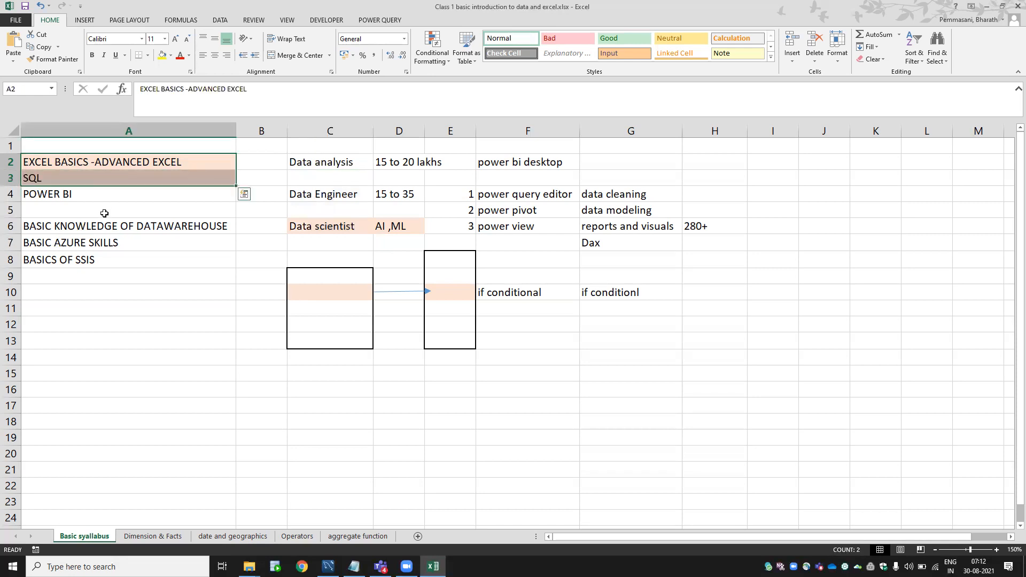
{"action": "left_click", "coordinate": [102, 225]}
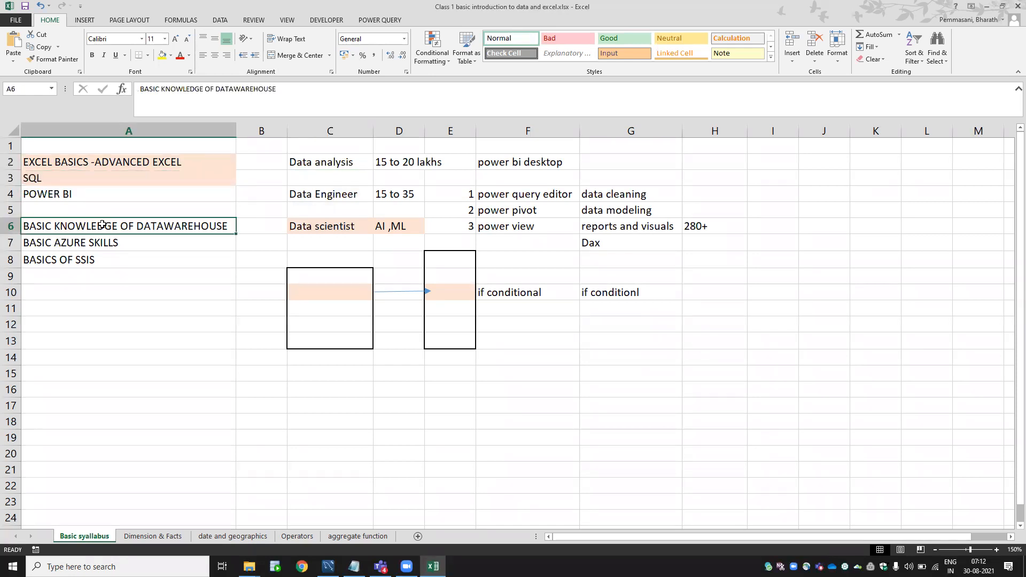
{"action": "left_click", "coordinate": [105, 244]}
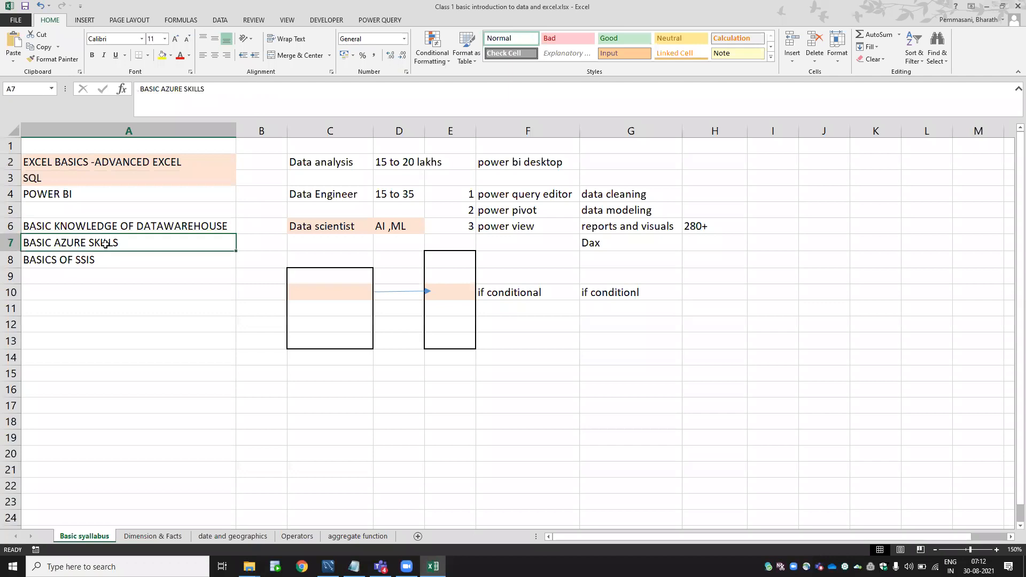
{"action": "left_click", "coordinate": [97, 262]}
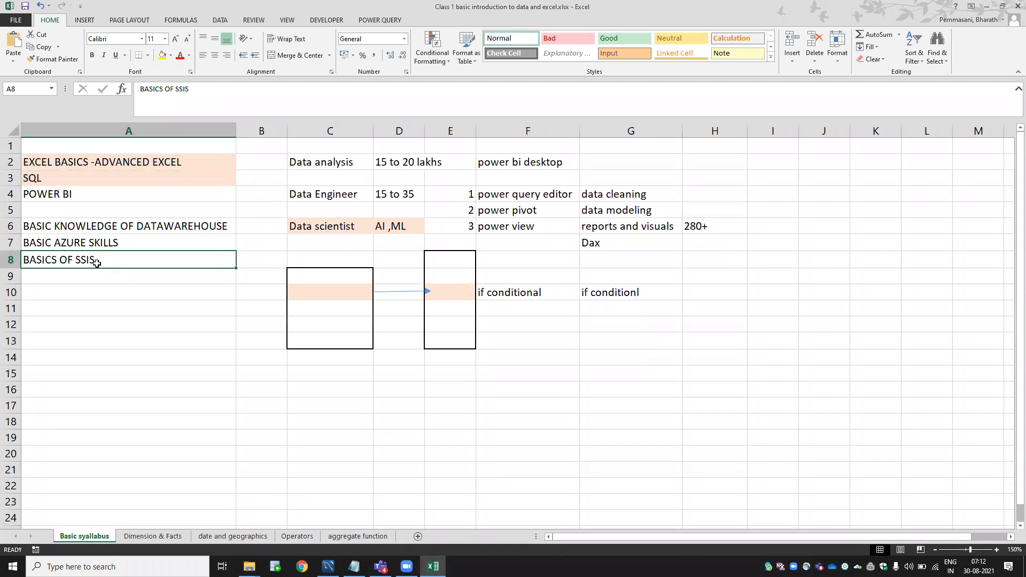
Append ', alteryx' to cell A8 so it reads 'BASICS OF SSIS, alteryx'.
{"action": "double_click", "coordinate": [97, 263]}
{"action": "type", "text": ","}
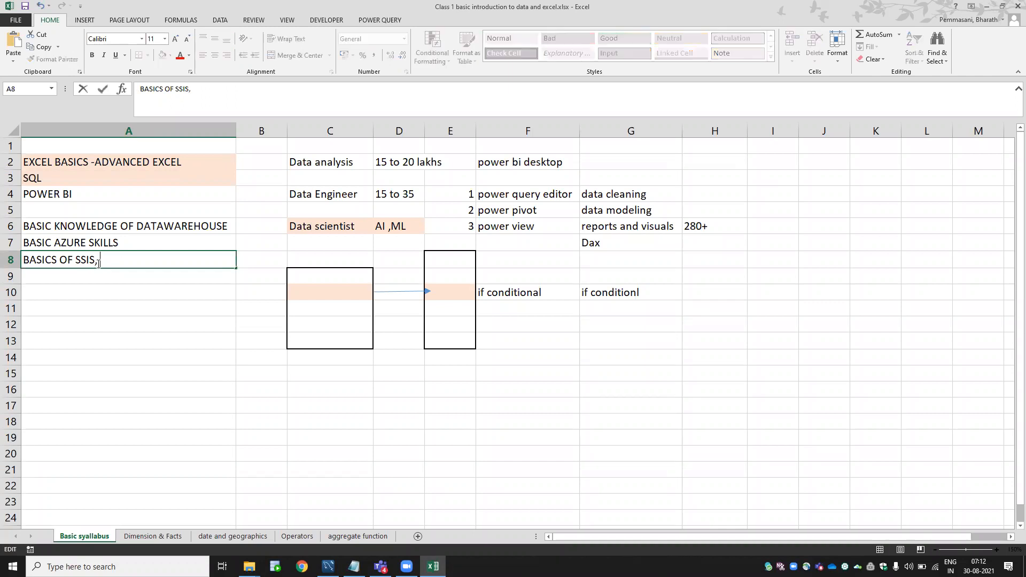
{"action": "type", "text": " alteryx"}
{"action": "key", "text": "Return"}
{"action": "left_click", "coordinate": [124, 260]}
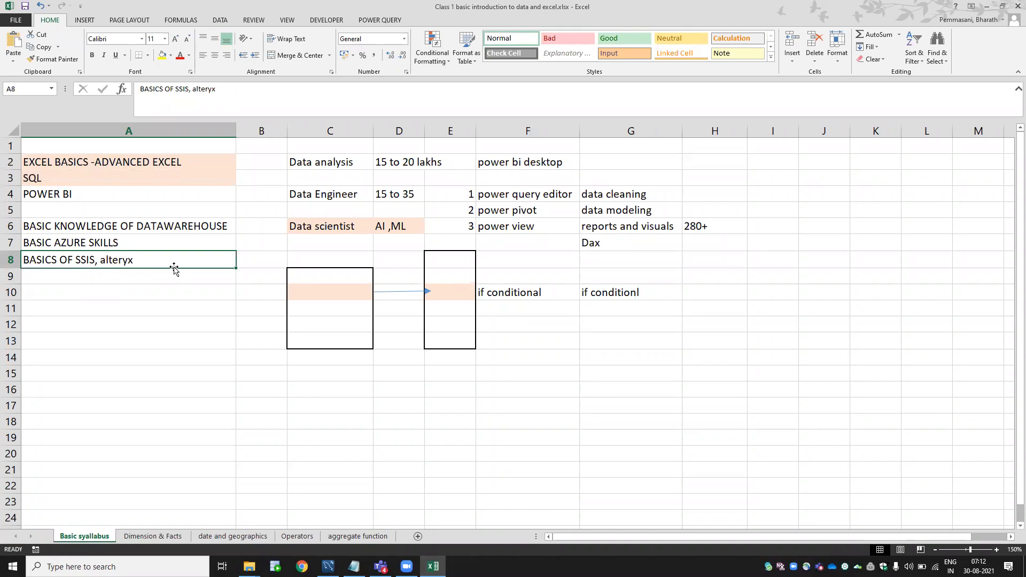
{"action": "left_click", "coordinate": [313, 163]}
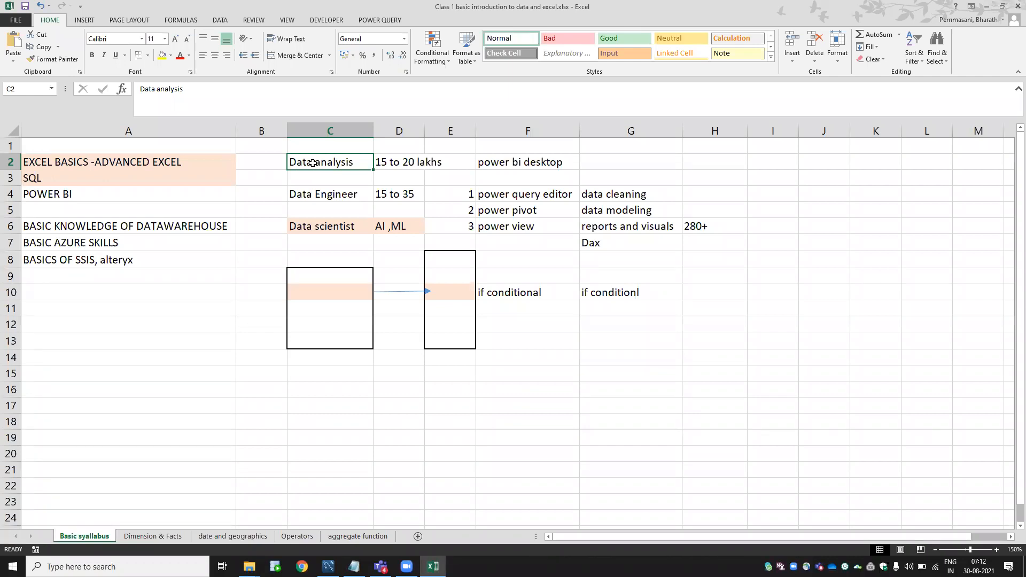
{"action": "left_click", "coordinate": [365, 4]}
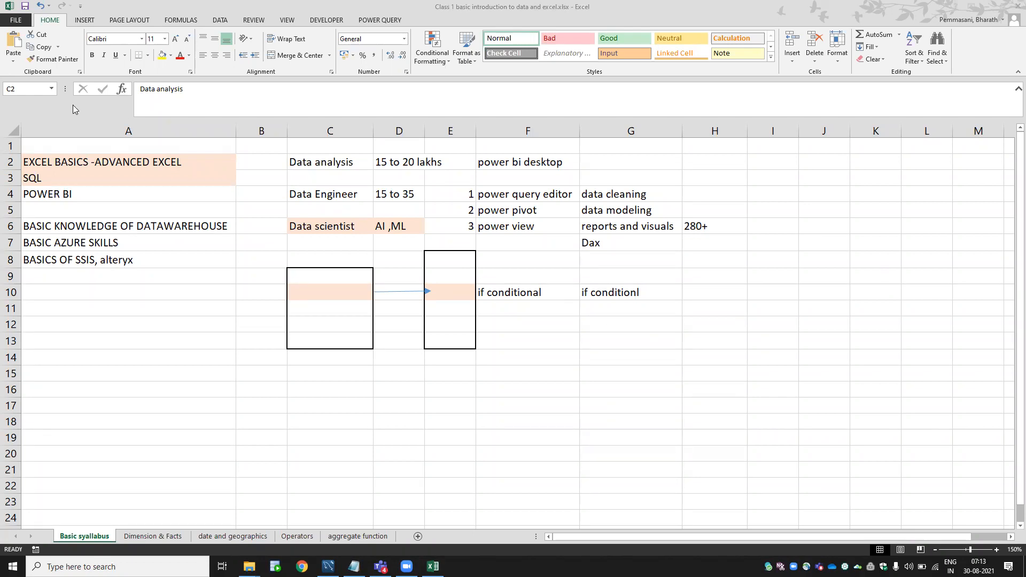
{"action": "left_click", "coordinate": [364, 157]}
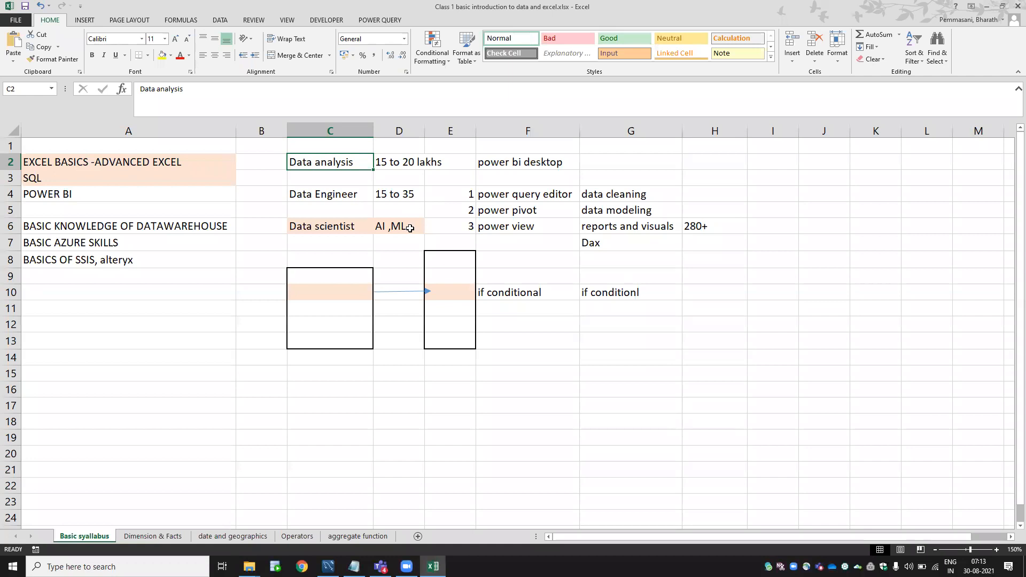
{"action": "left_click", "coordinate": [338, 146]}
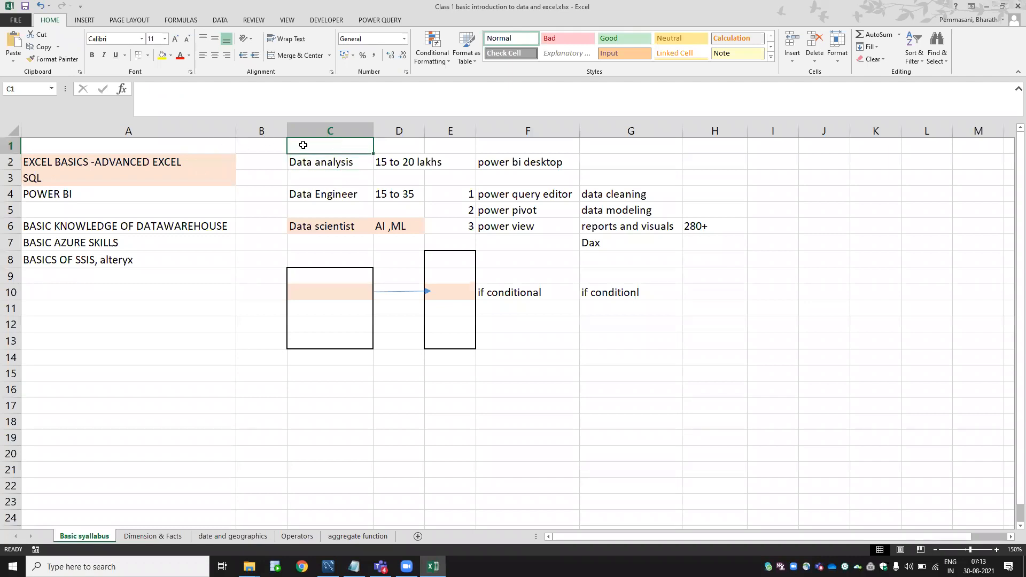
{"action": "left_click", "coordinate": [357, 161]}
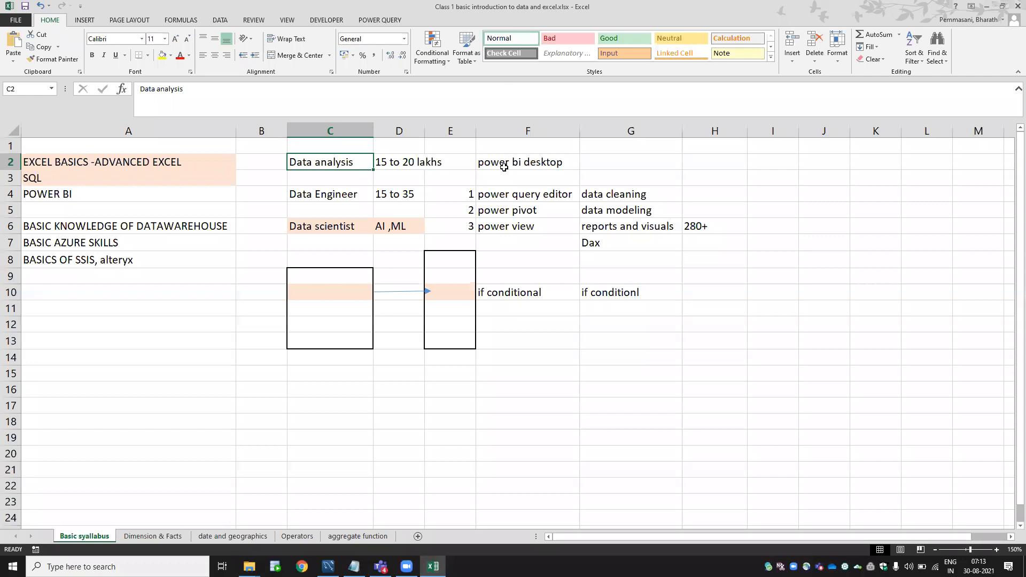
{"action": "left_click", "coordinate": [411, 161]}
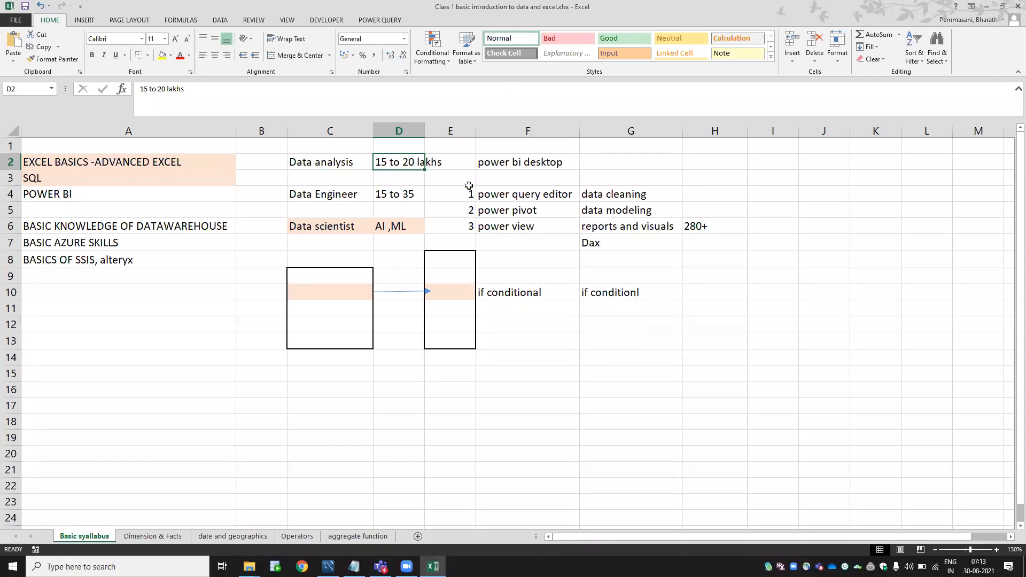
{"action": "left_click", "coordinate": [538, 162]}
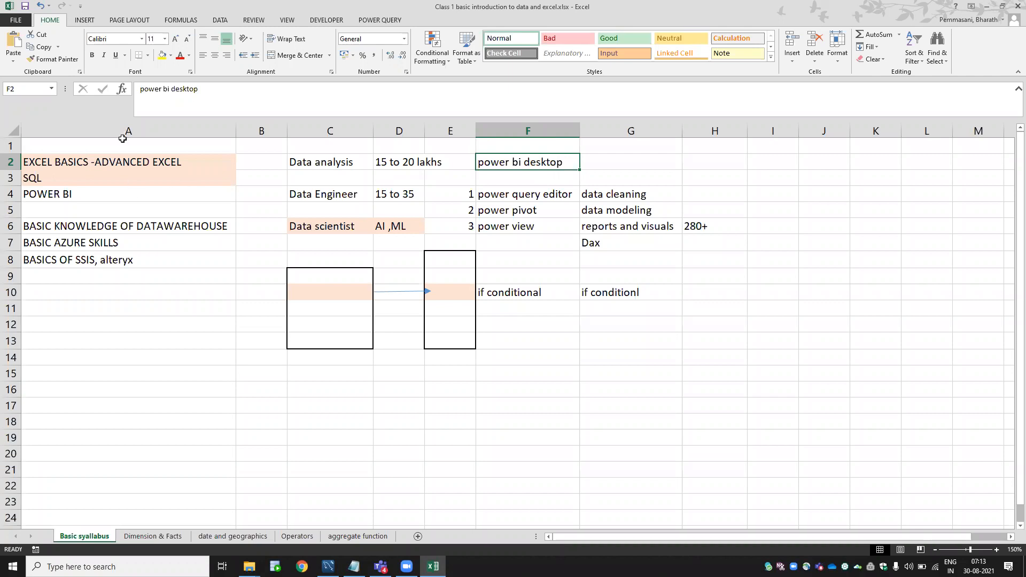
{"action": "left_click_drag", "start_coordinate": [106, 156], "coordinate": [107, 261]}
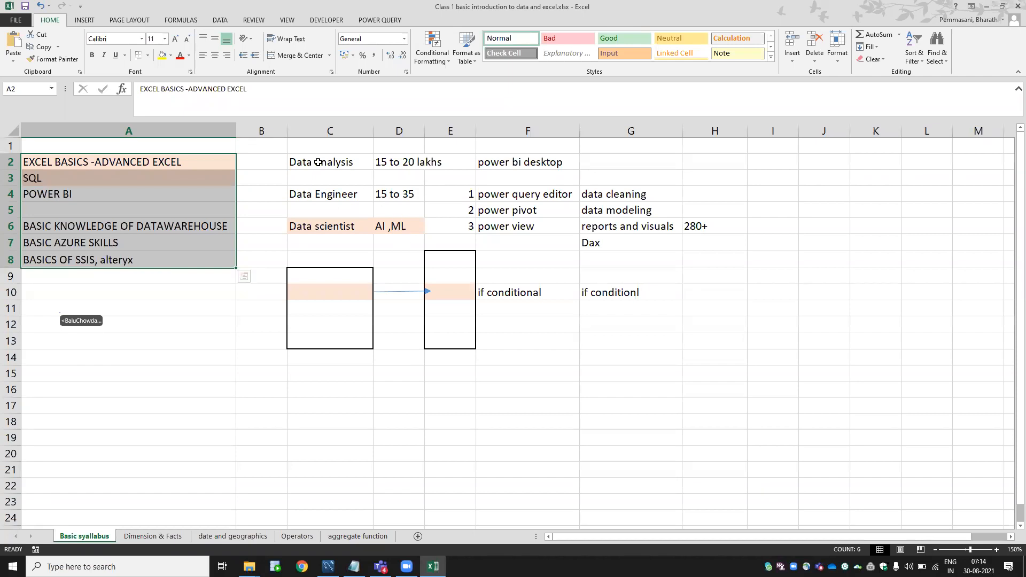
{"action": "left_click", "coordinate": [320, 162]}
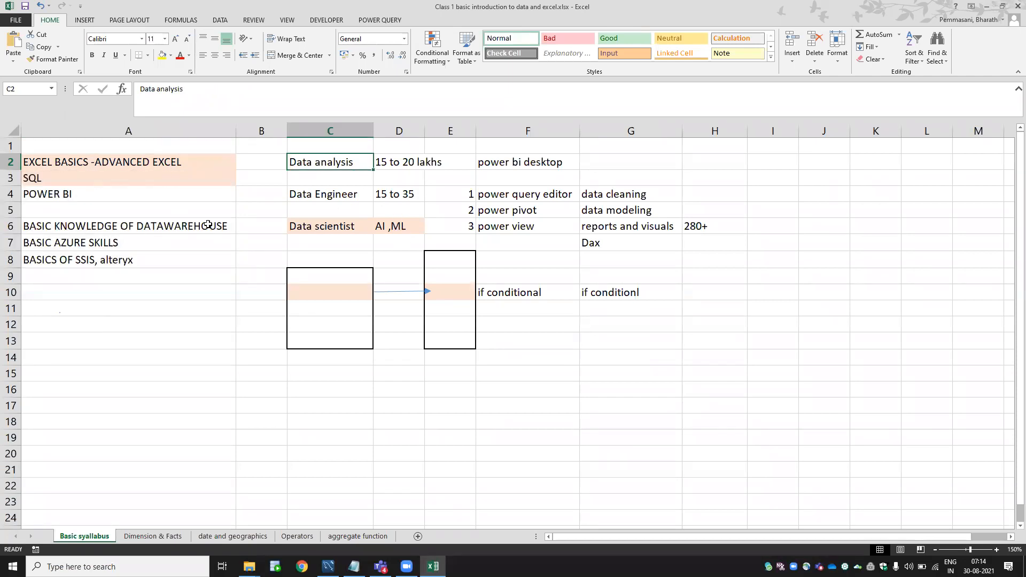
{"action": "left_click", "coordinate": [356, 194]}
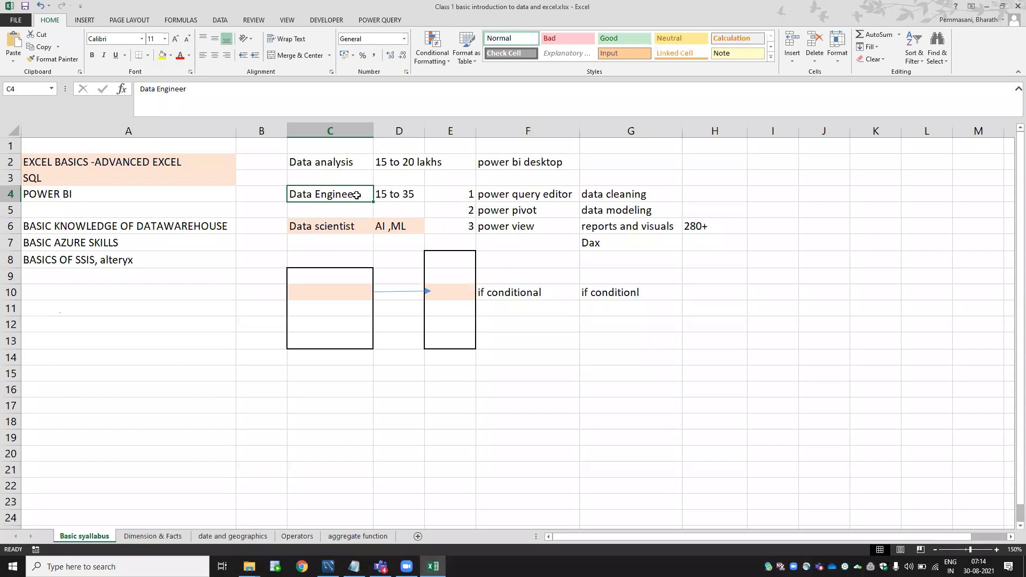
{"action": "left_click", "coordinate": [75, 180]}
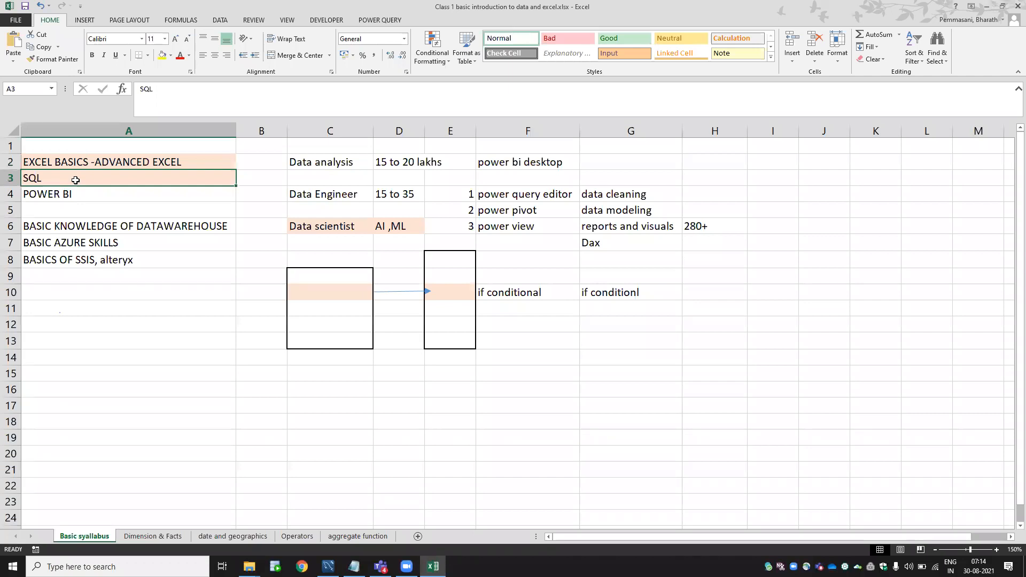
{"action": "left_click", "coordinate": [321, 199]}
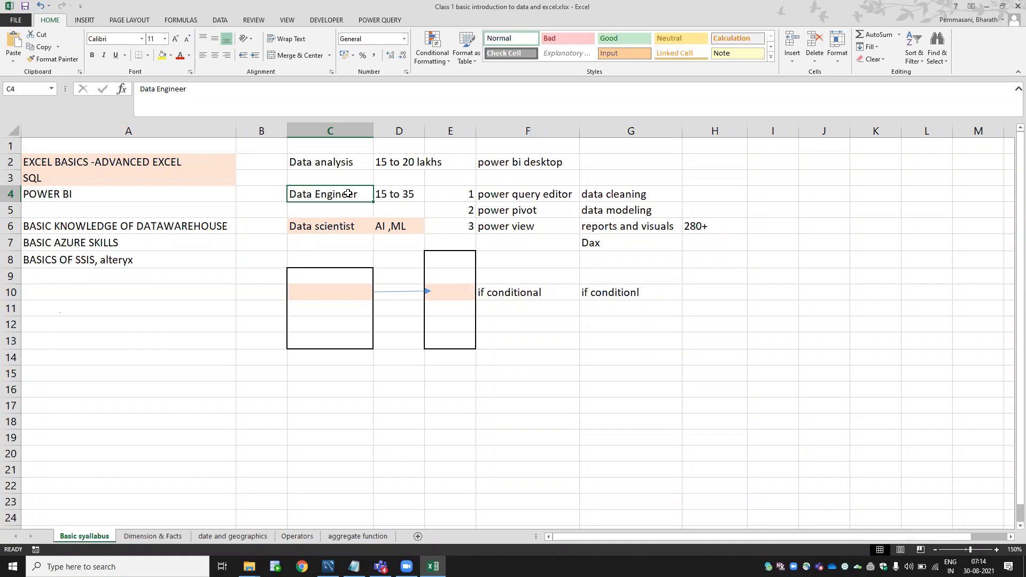
{"action": "left_click", "coordinate": [403, 194]}
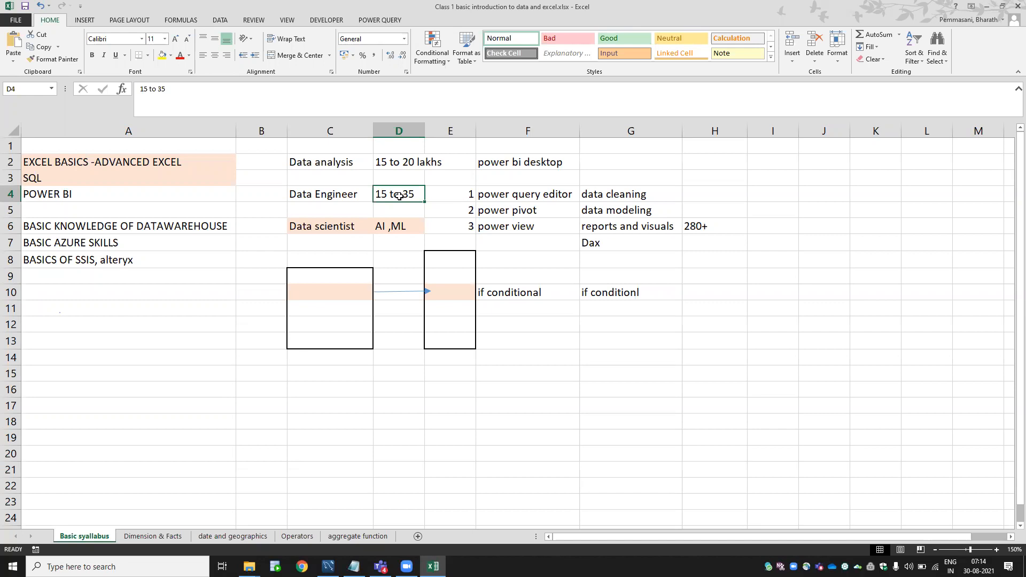
{"action": "left_click", "coordinate": [336, 227]}
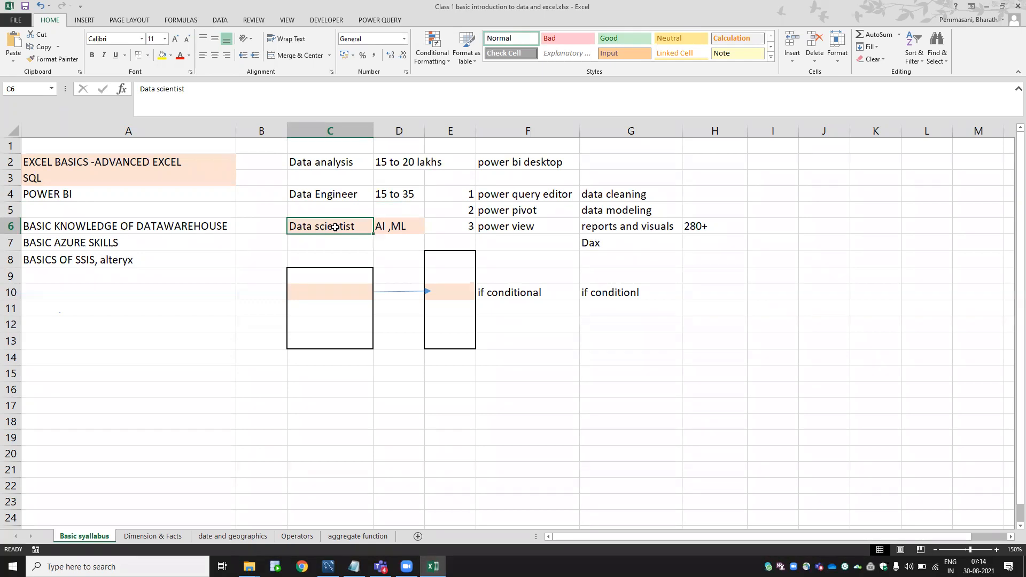
{"action": "left_click", "coordinate": [321, 165]}
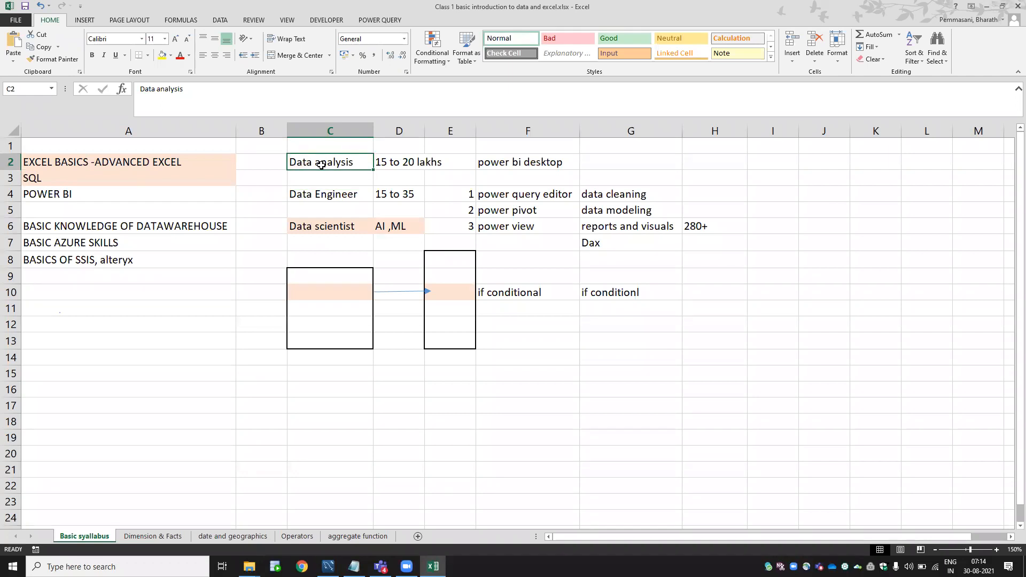
{"action": "left_click", "coordinate": [319, 195]}
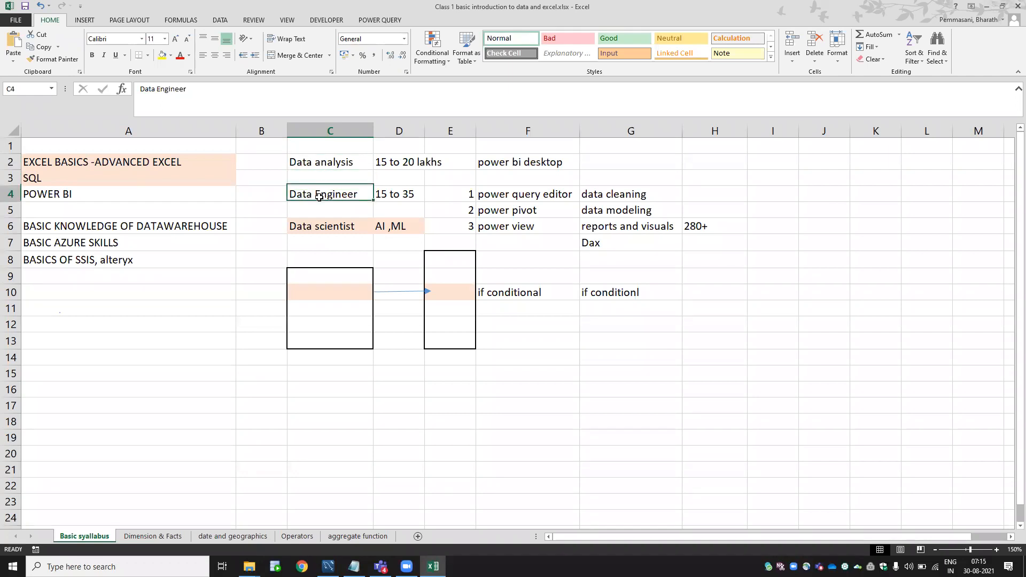
{"action": "left_click", "coordinate": [326, 231]}
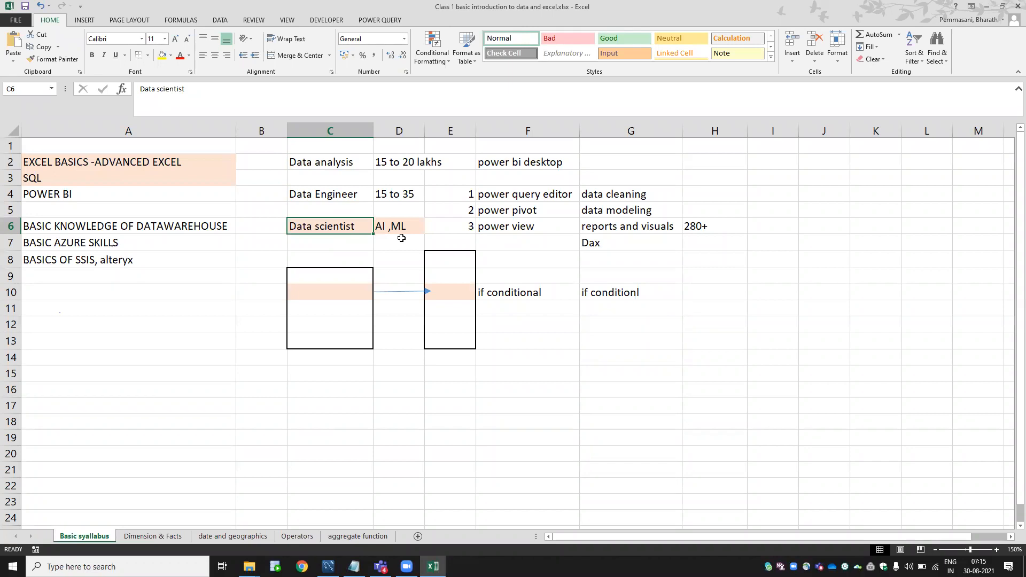
{"action": "left_click", "coordinate": [339, 164]}
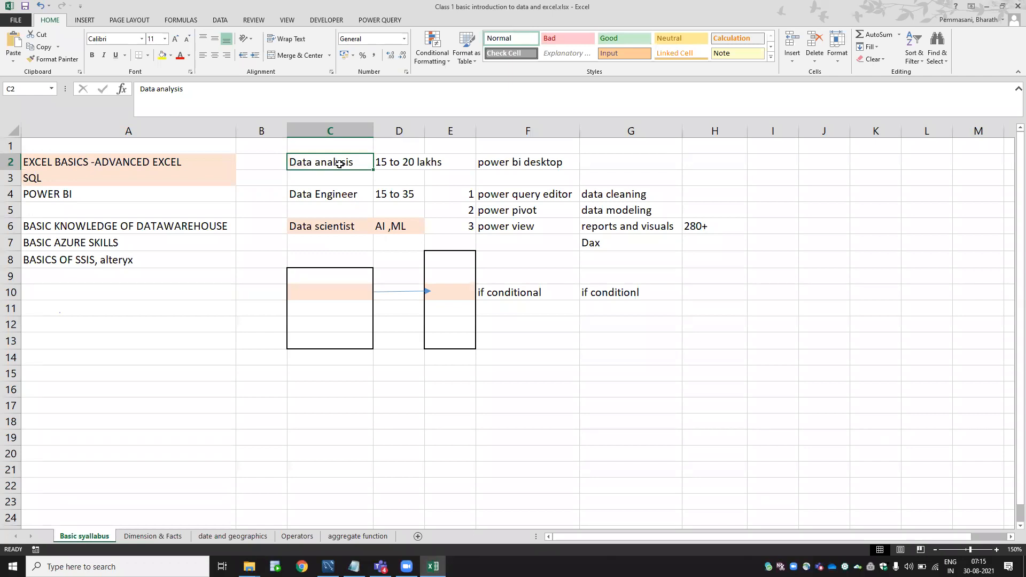
{"action": "left_click", "coordinate": [326, 225]}
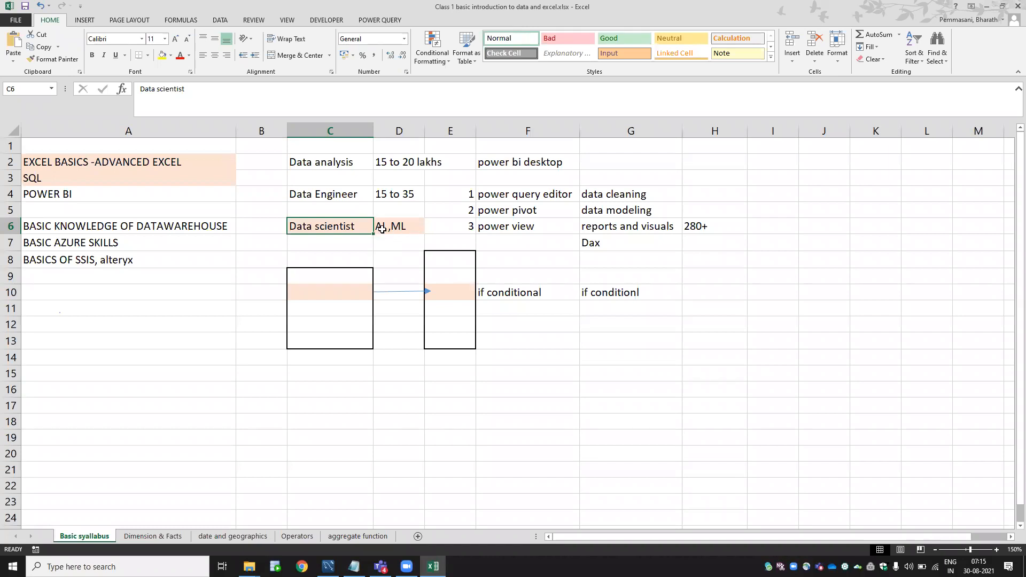
{"action": "left_click", "coordinate": [404, 227]}
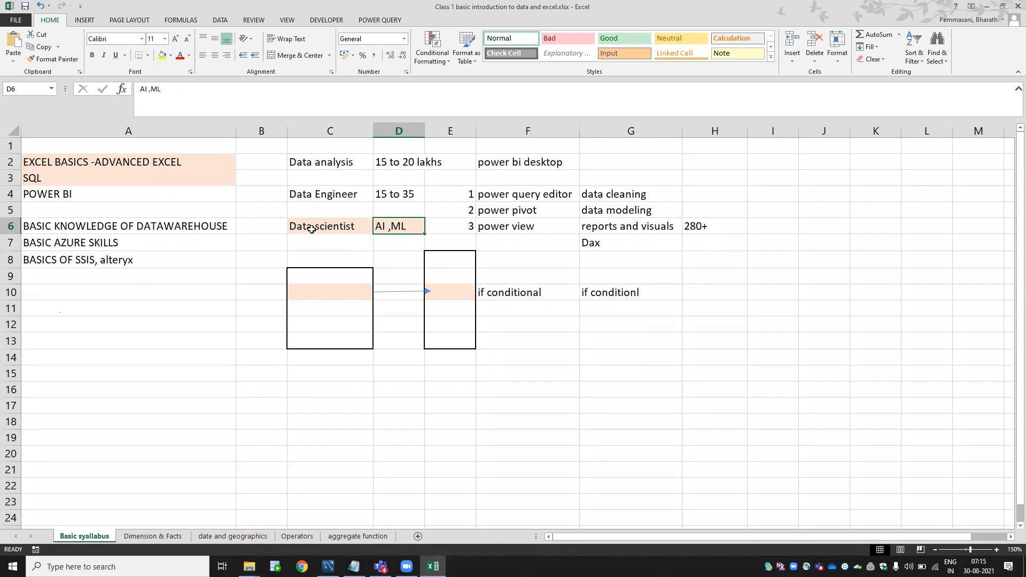
{"action": "left_click", "coordinate": [339, 166]}
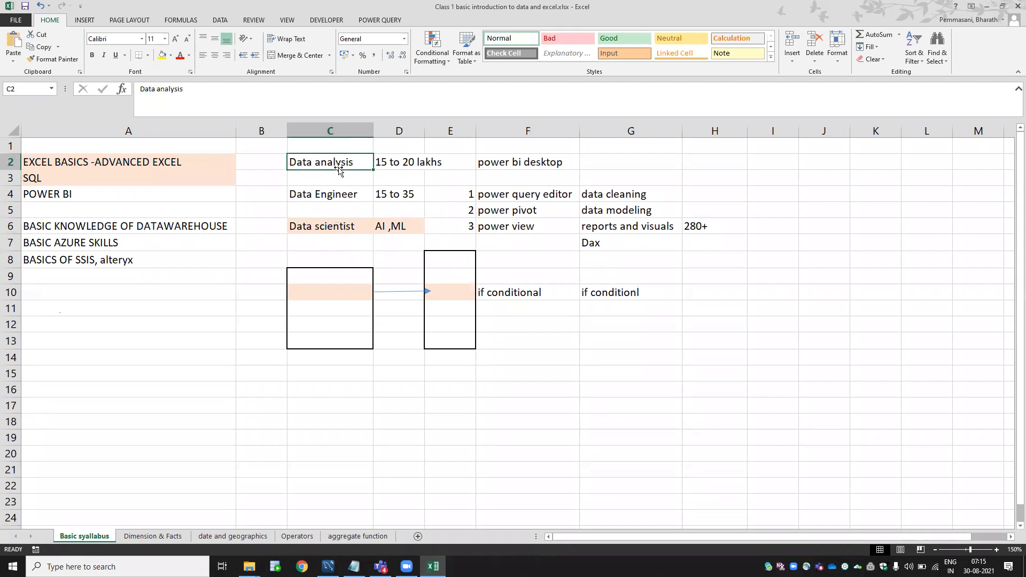
{"action": "left_click", "coordinate": [332, 195]}
{"action": "left_click", "coordinate": [330, 225]}
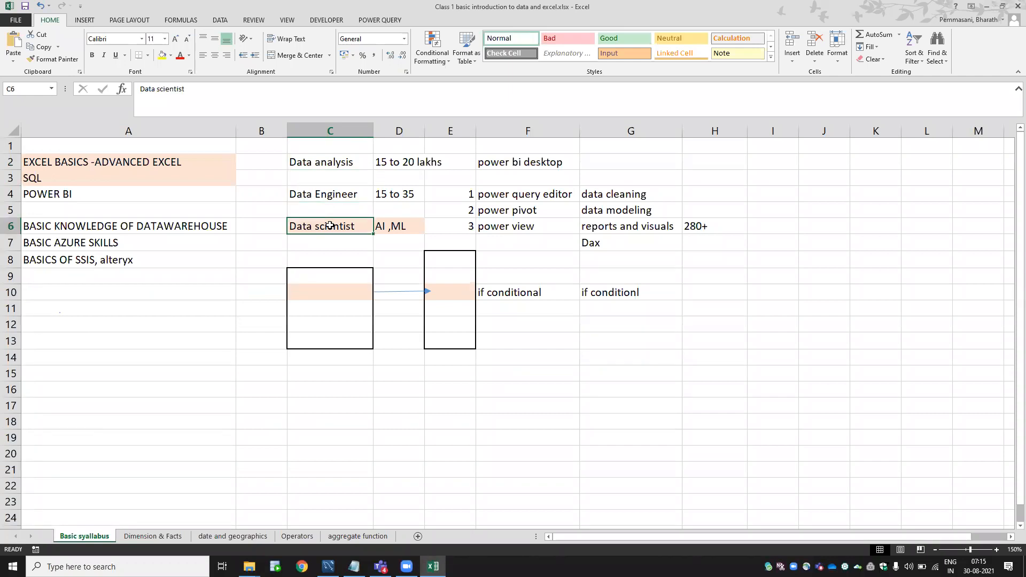
{"action": "left_click", "coordinate": [332, 164]}
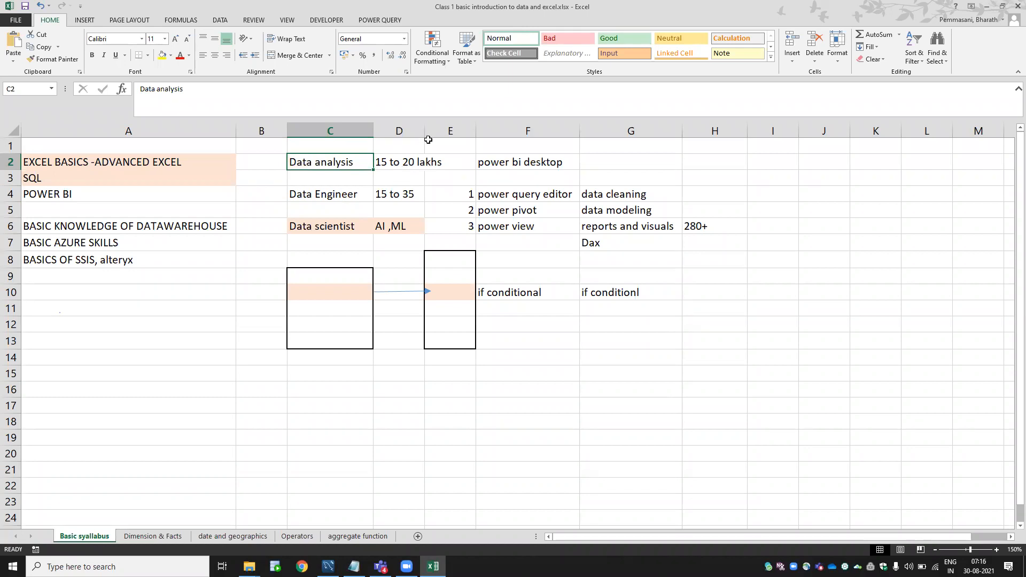
Widen column D and select the Data Engineer role with its 15 to 35 salary.
{"action": "left_click_drag", "start_coordinate": [424, 131], "coordinate": [445, 131]}
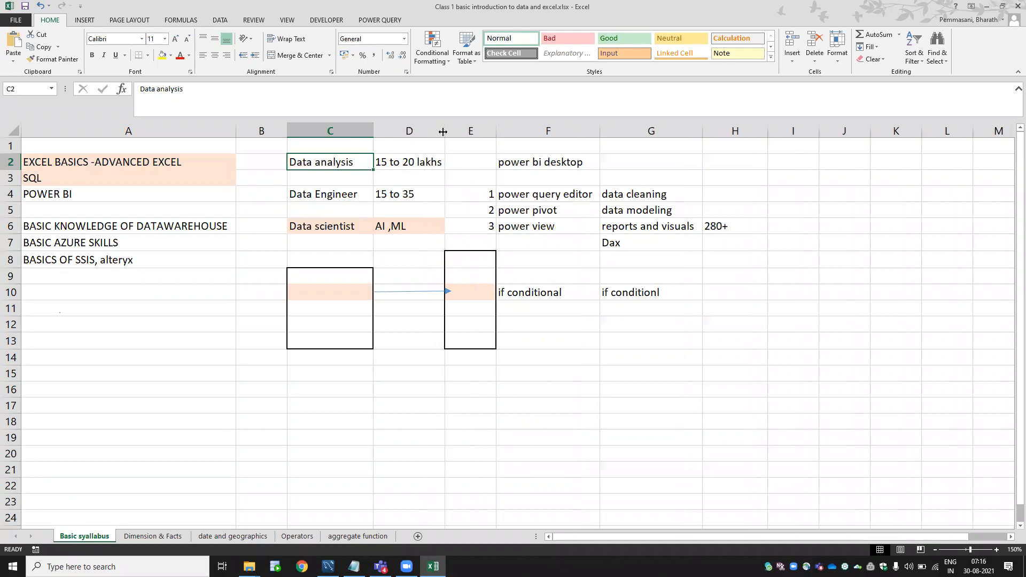
{"action": "left_click", "coordinate": [302, 200]}
{"action": "left_click", "coordinate": [379, 193]}
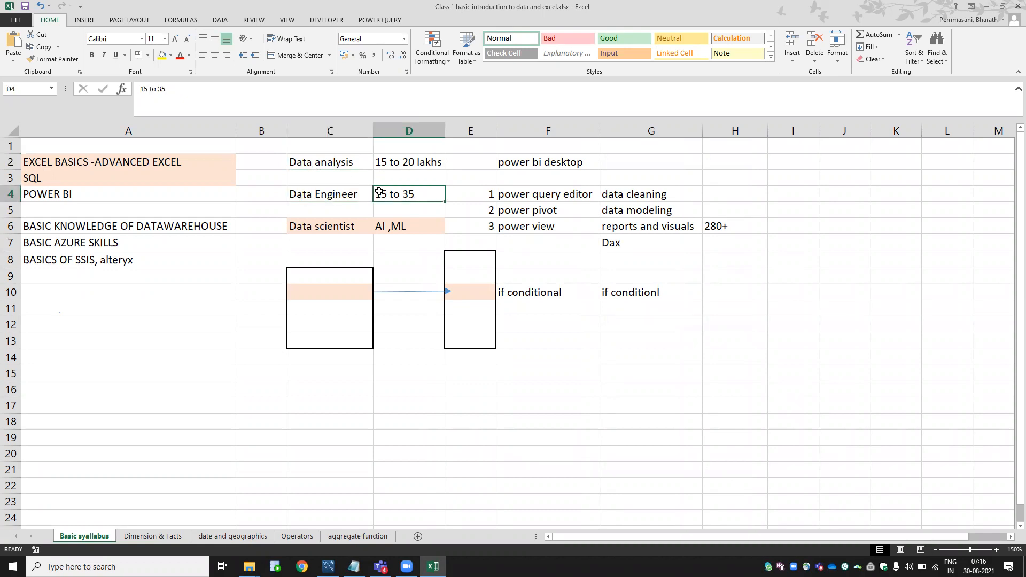
{"action": "mouse_move", "coordinate": [379, 192]}
{"action": "left_mouse_down"}
{"action": "mouse_move", "coordinate": [270, 246]}
{"action": "mouse_move", "coordinate": [326, 171]}
{"action": "mouse_move", "coordinate": [364, 192]}
{"action": "left_mouse_up"}
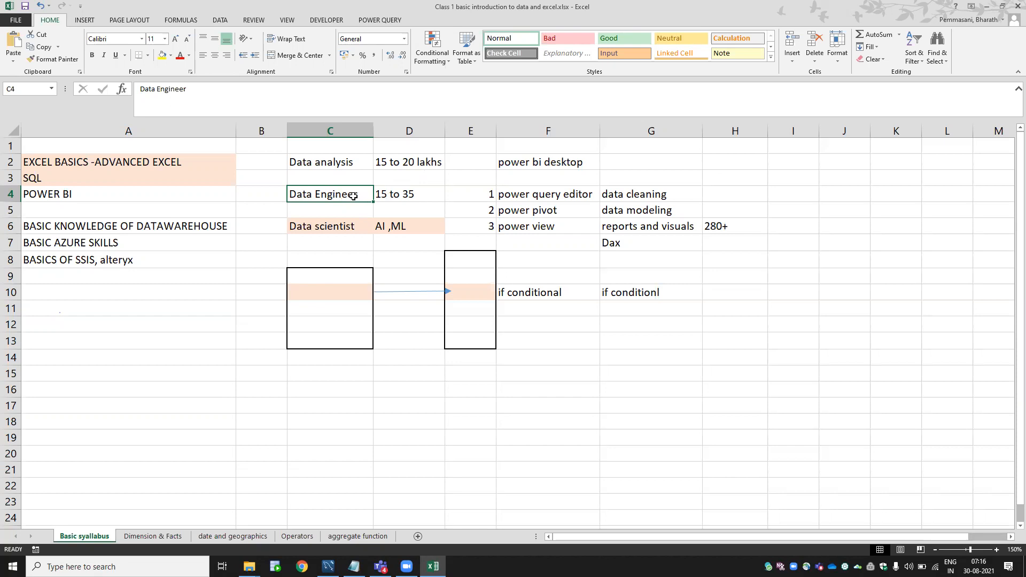
Check the Data scientist role and AI, ML skills, then select the whole roles block C1:D6.
{"action": "left_click", "coordinate": [343, 227]}
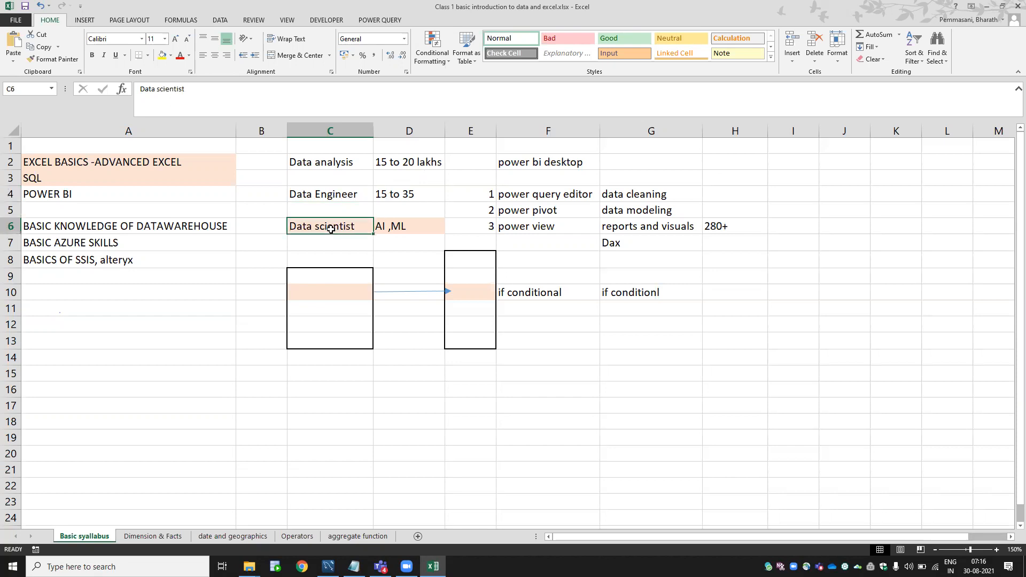
{"action": "left_click", "coordinate": [384, 228]}
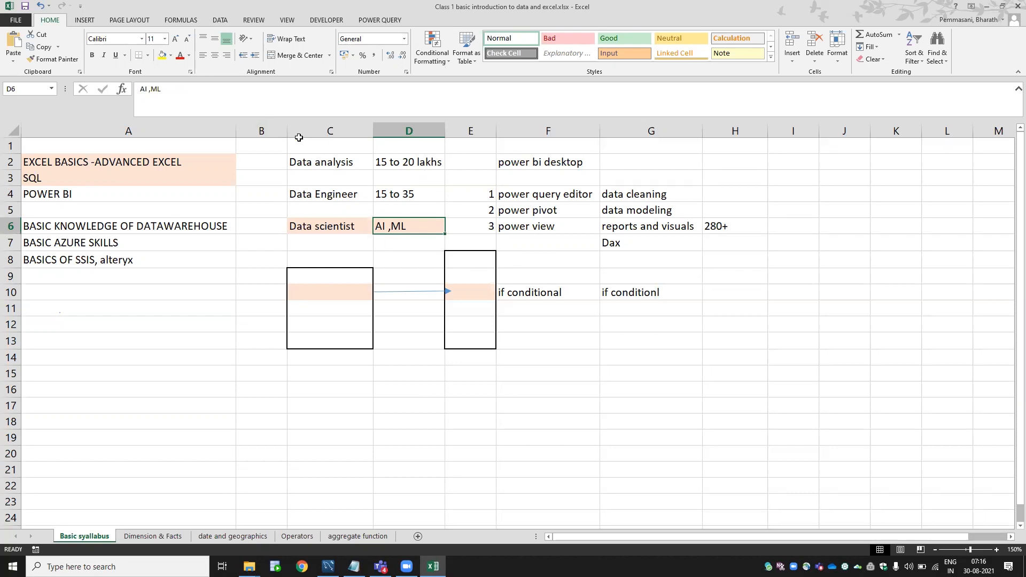
{"action": "left_click_drag", "start_coordinate": [300, 142], "coordinate": [426, 231]}
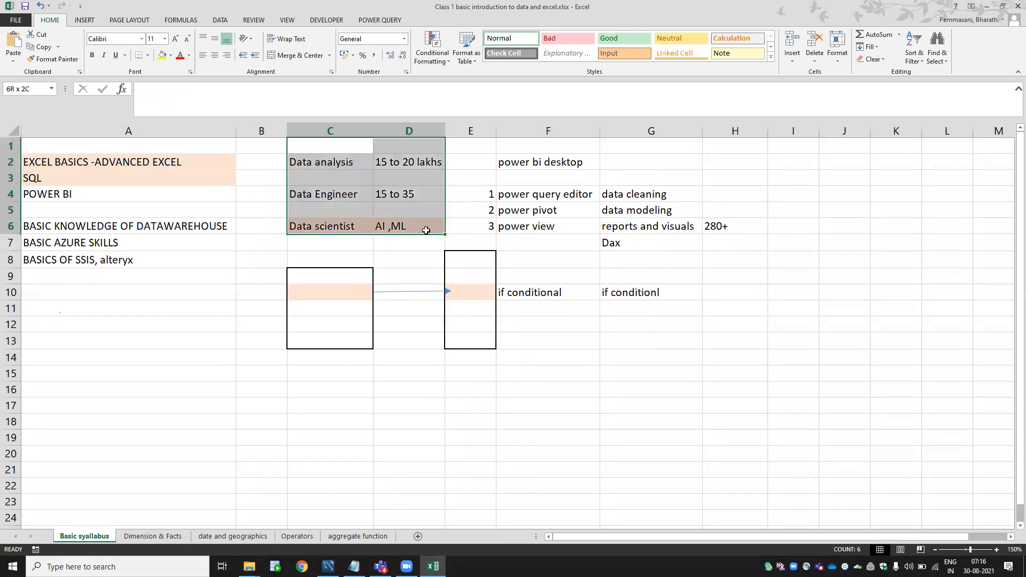
Select the first three syllabus topics A2:A4, then the last three A6:A8.
{"action": "left_click", "coordinate": [125, 262]}
{"action": "left_click_drag", "start_coordinate": [101, 163], "coordinate": [97, 195]}
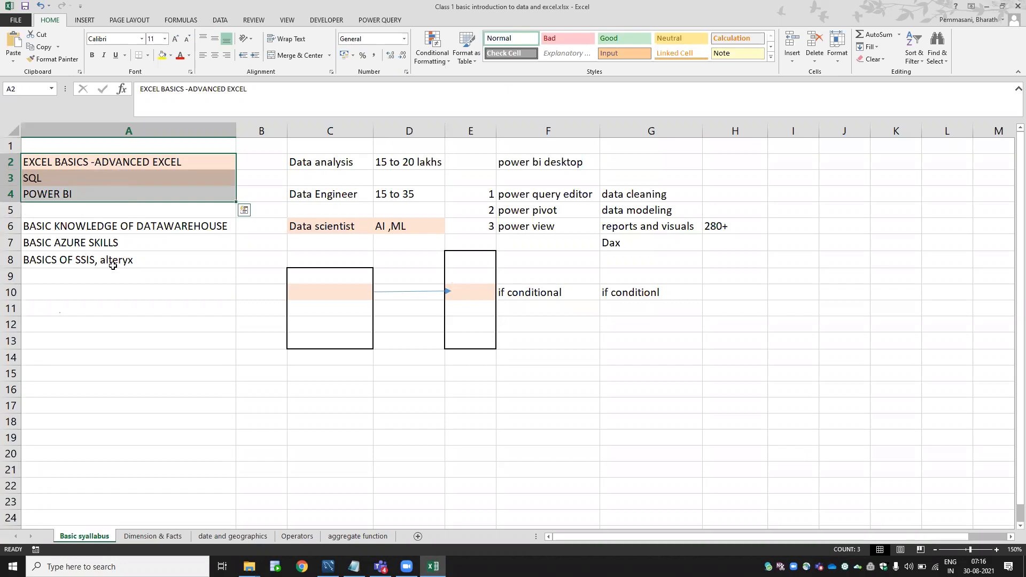
{"action": "left_click_drag", "start_coordinate": [89, 229], "coordinate": [90, 270]}
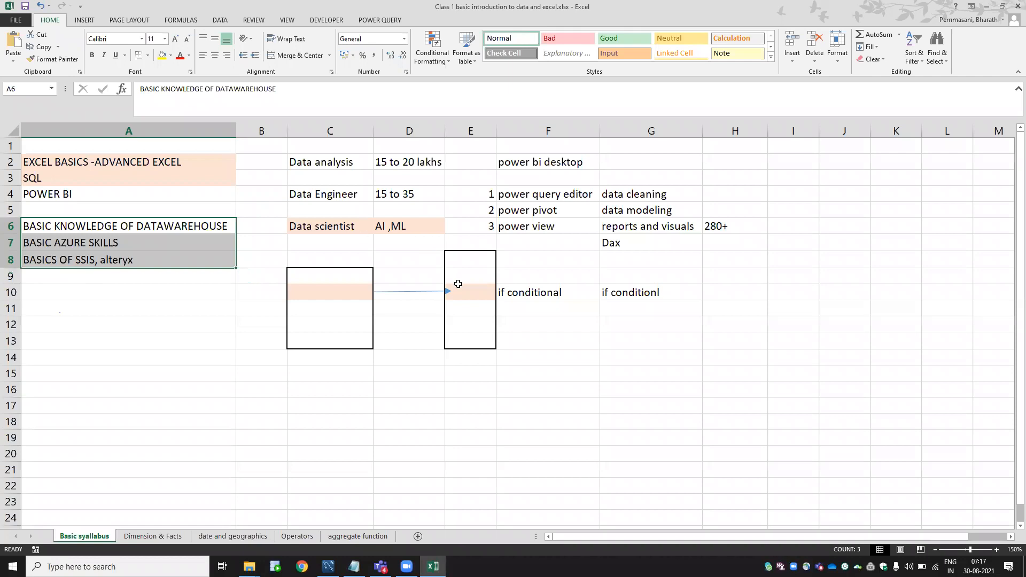
Move to the Dimension & Facts sheet and zoom out four steps to see more of it.
{"action": "key", "text": "ctrl+Page_Down"}
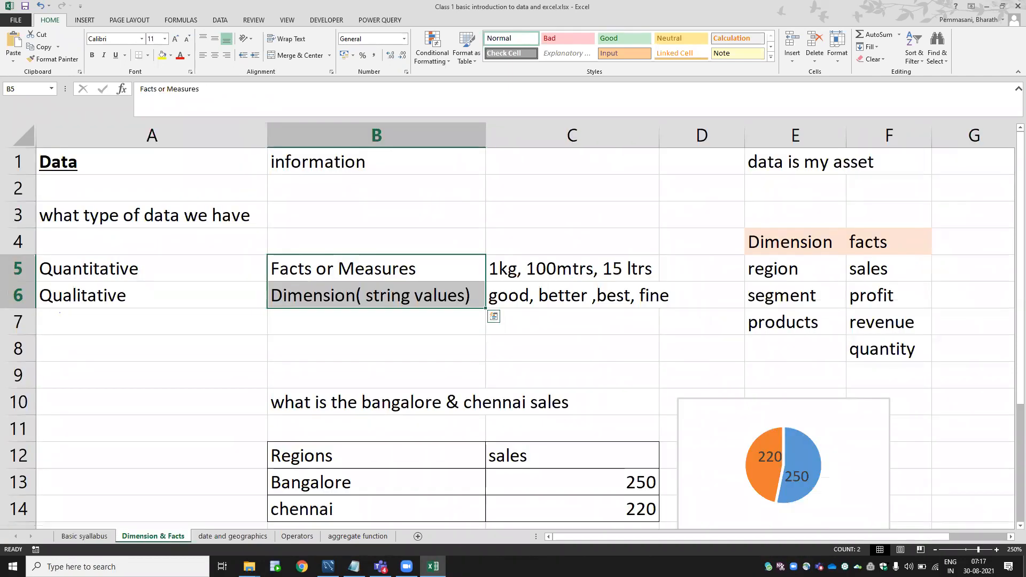
{"action": "left_click", "coordinate": [936, 550]}
{"action": "left_click", "coordinate": [936, 550]}
{"action": "left_click", "coordinate": [935, 550]}
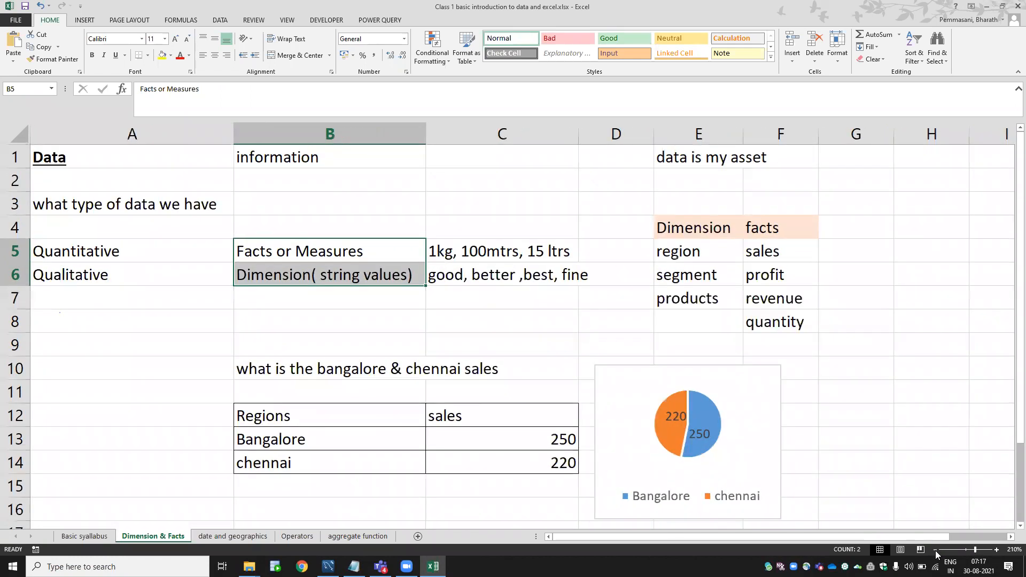
{"action": "left_click", "coordinate": [935, 550]}
{"action": "left_click", "coordinate": [936, 550]}
{"action": "left_click", "coordinate": [936, 550]}
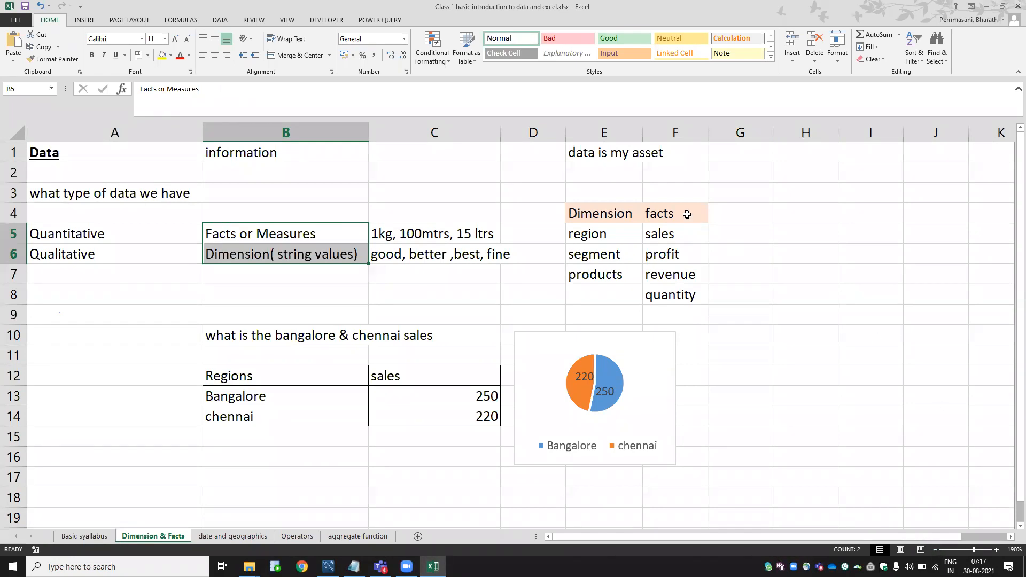
Enter 'metrics' in cell F3 above the facts heading.
{"action": "left_click", "coordinate": [673, 197]}
{"action": "type", "text": "mter"}
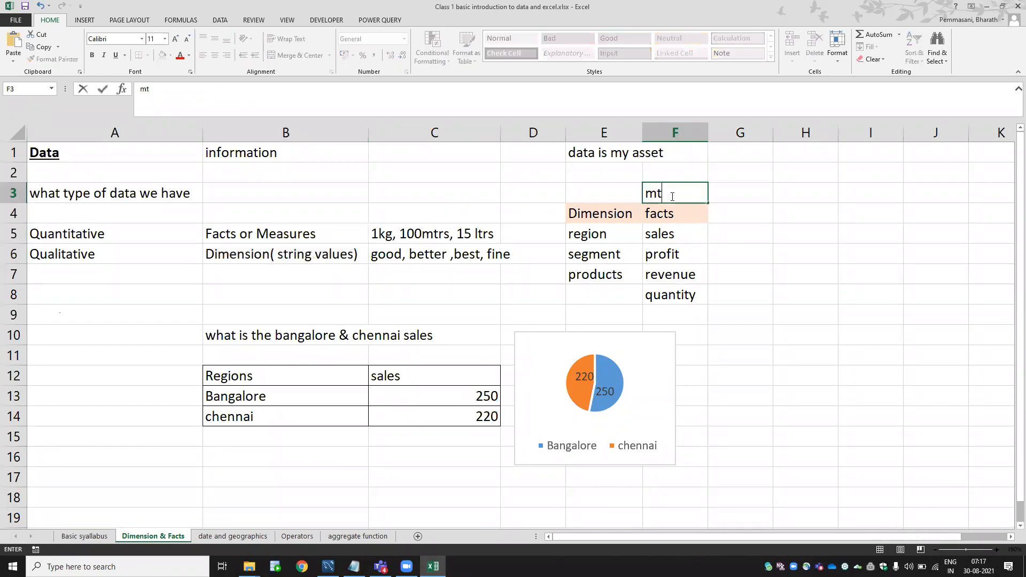
{"action": "key", "text": "BackSpace"}
{"action": "key", "text": "BackSpace"}
{"action": "type", "text": "etrics"}
{"action": "key", "text": "Return"}
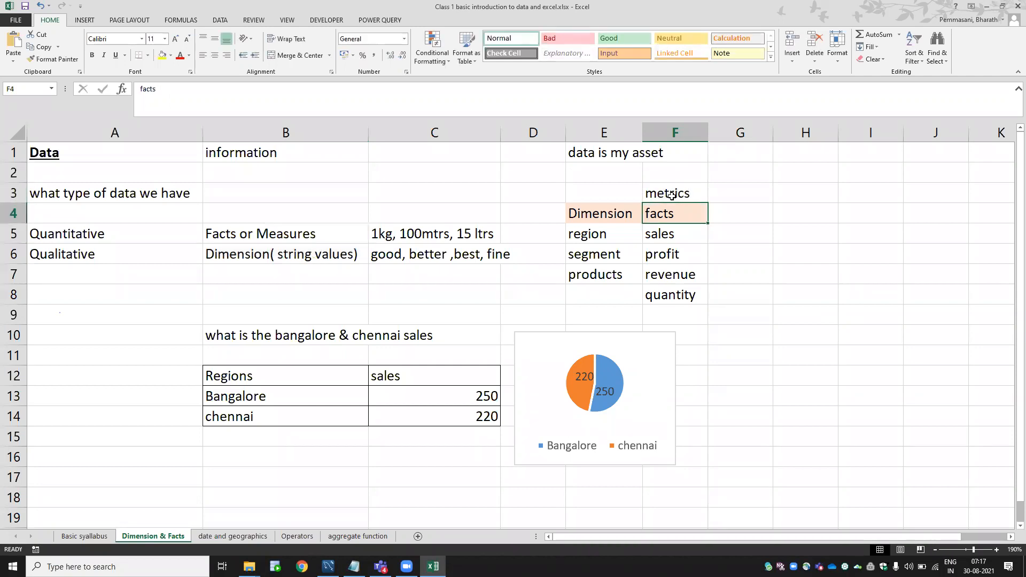
{"action": "left_click", "coordinate": [585, 196]}
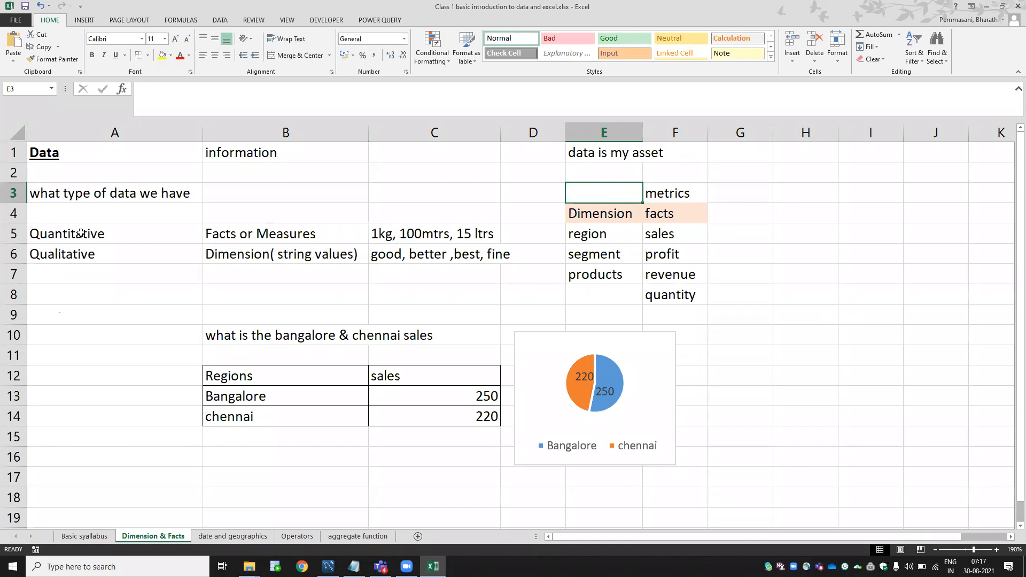
{"action": "left_click", "coordinate": [80, 234]}
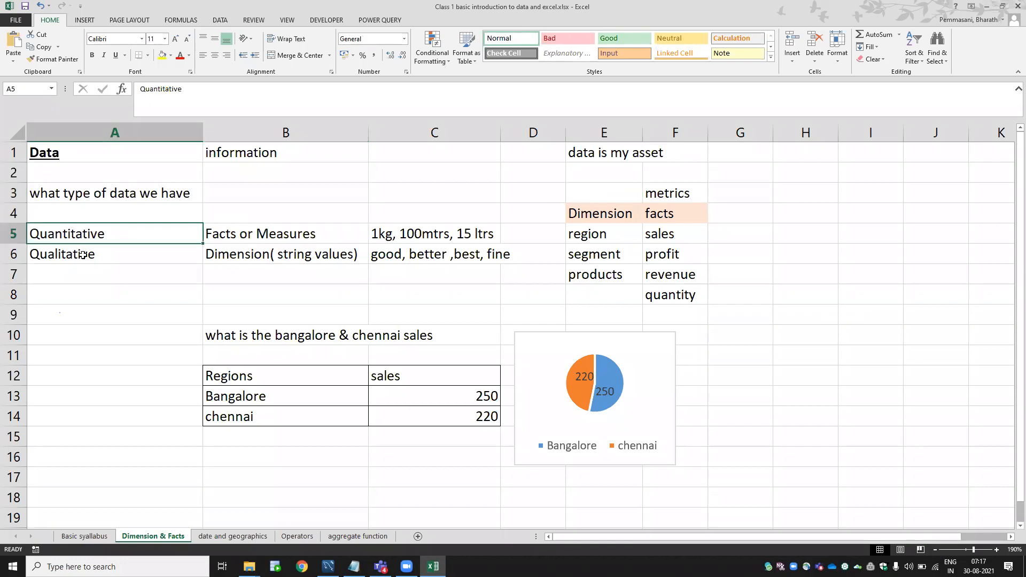
{"action": "left_click", "coordinate": [82, 254]}
{"action": "left_click", "coordinate": [98, 238]}
{"action": "left_click", "coordinate": [126, 251]}
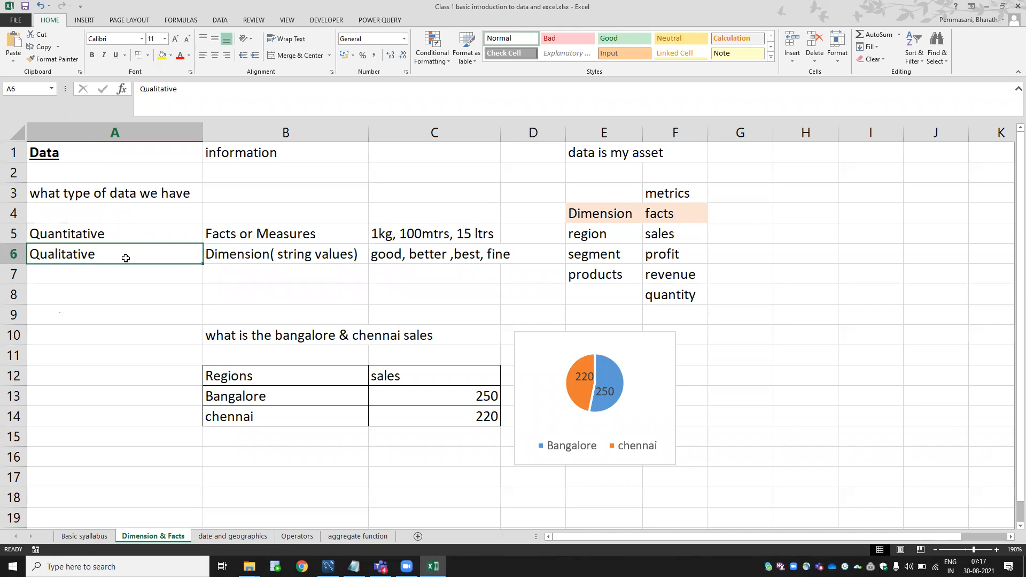
{"action": "left_click", "coordinate": [267, 255]}
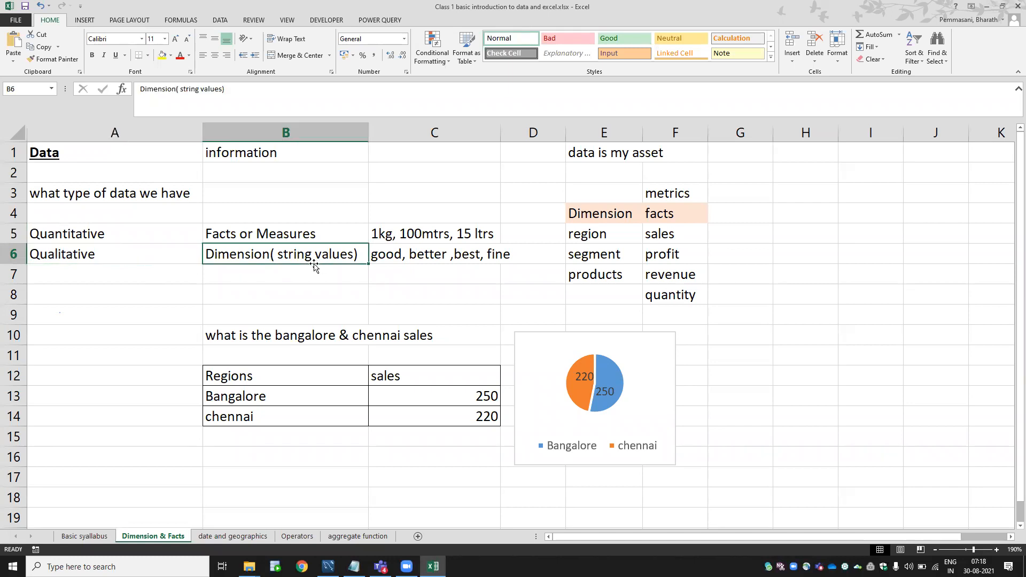
{"action": "left_click", "coordinate": [402, 255]}
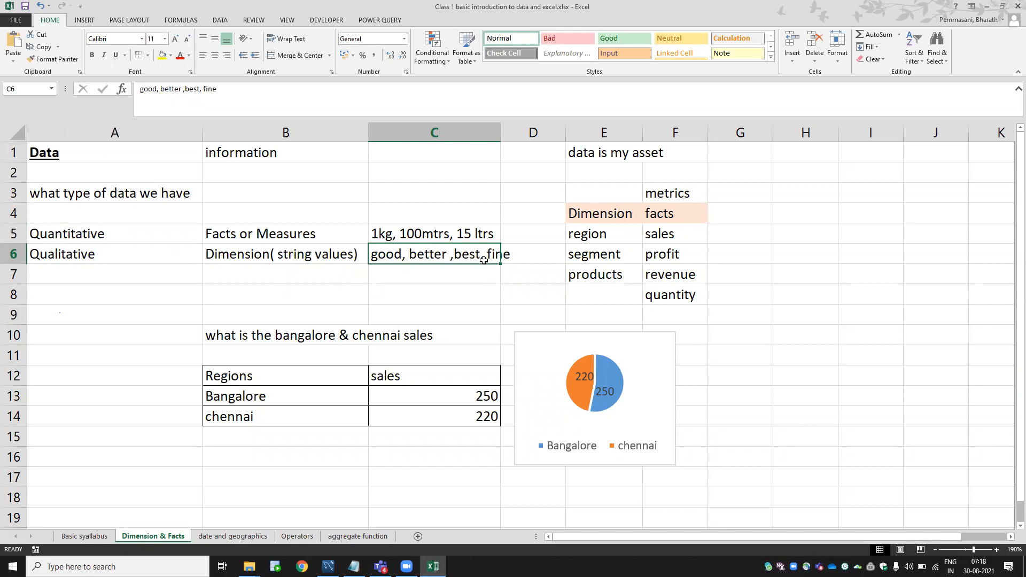
{"action": "left_click", "coordinate": [377, 234]}
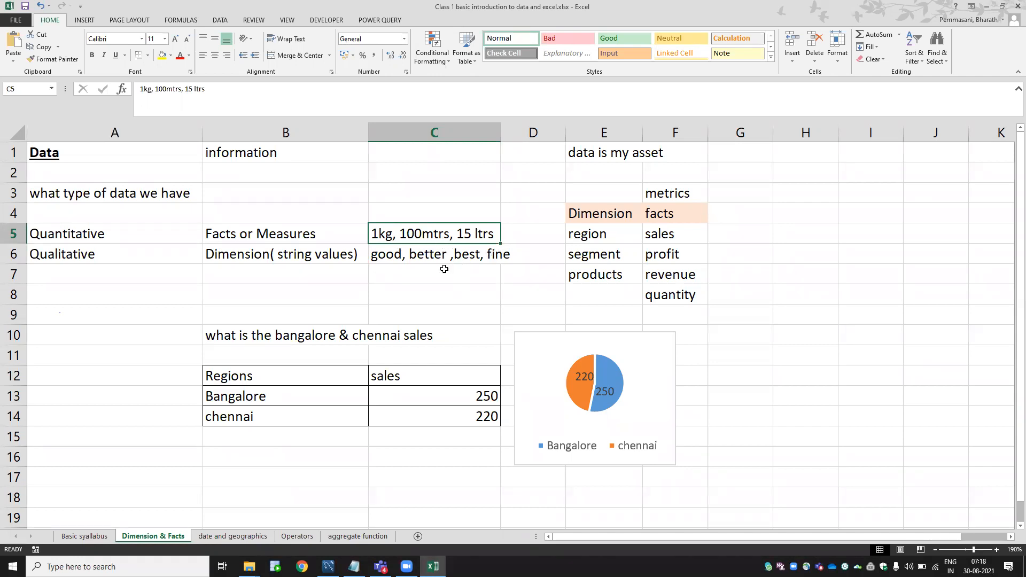
{"action": "left_click_drag", "start_coordinate": [88, 230], "coordinate": [393, 236]}
{"action": "left_click_drag", "start_coordinate": [113, 248], "coordinate": [377, 256]}
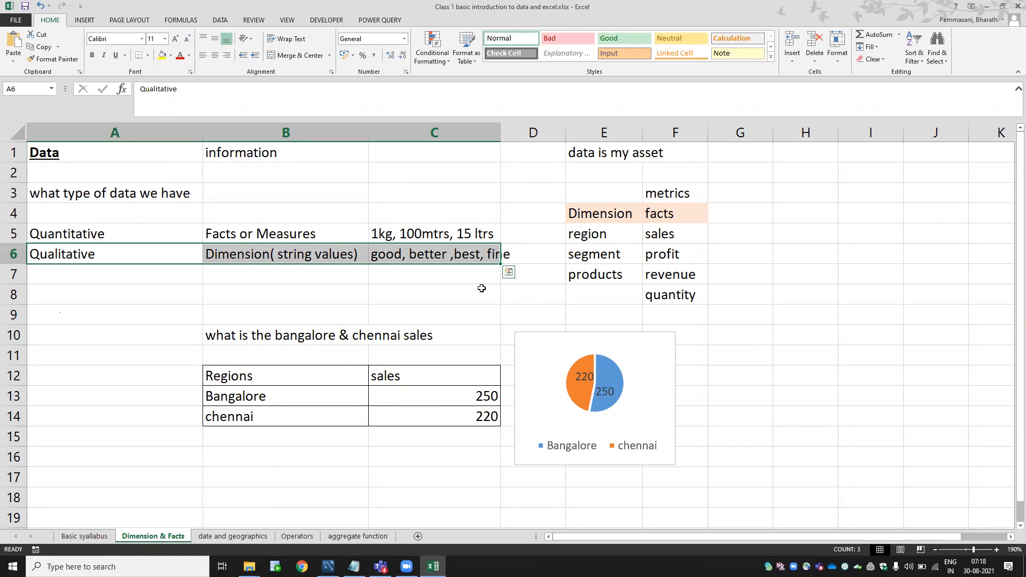
{"action": "left_click", "coordinate": [612, 215]}
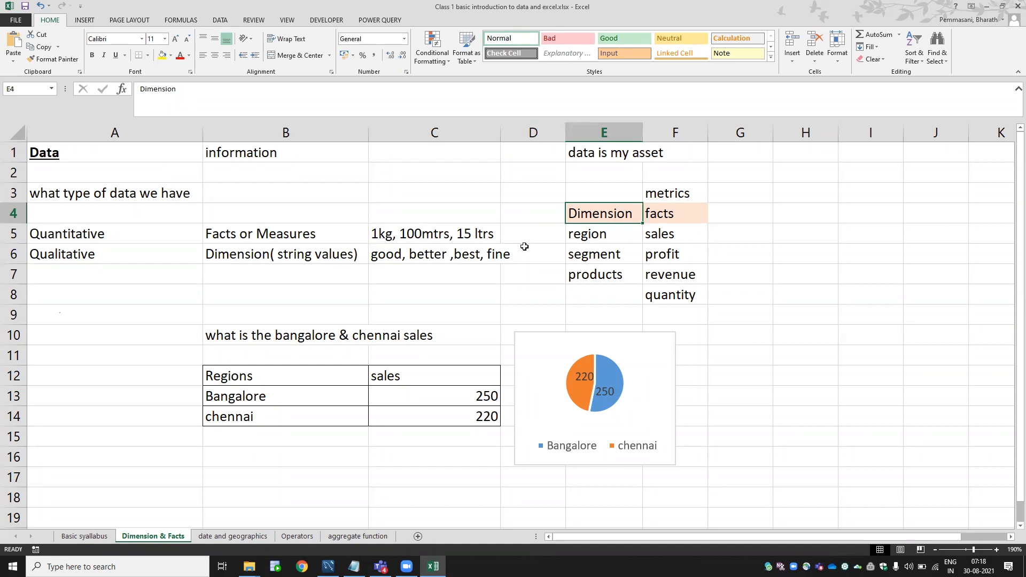
{"action": "left_click", "coordinate": [613, 236]}
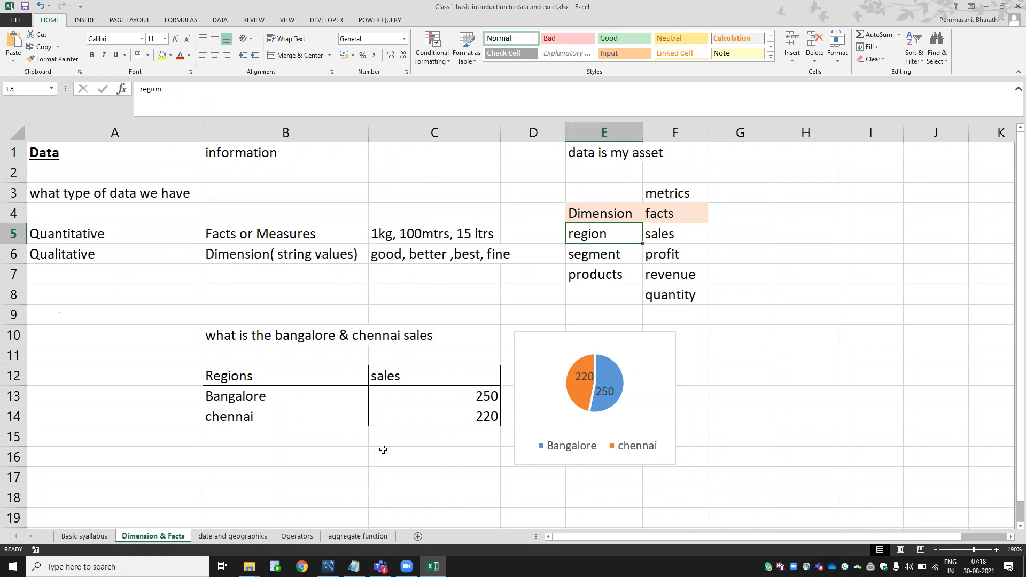
{"action": "left_click_drag", "start_coordinate": [274, 393], "coordinate": [271, 415]}
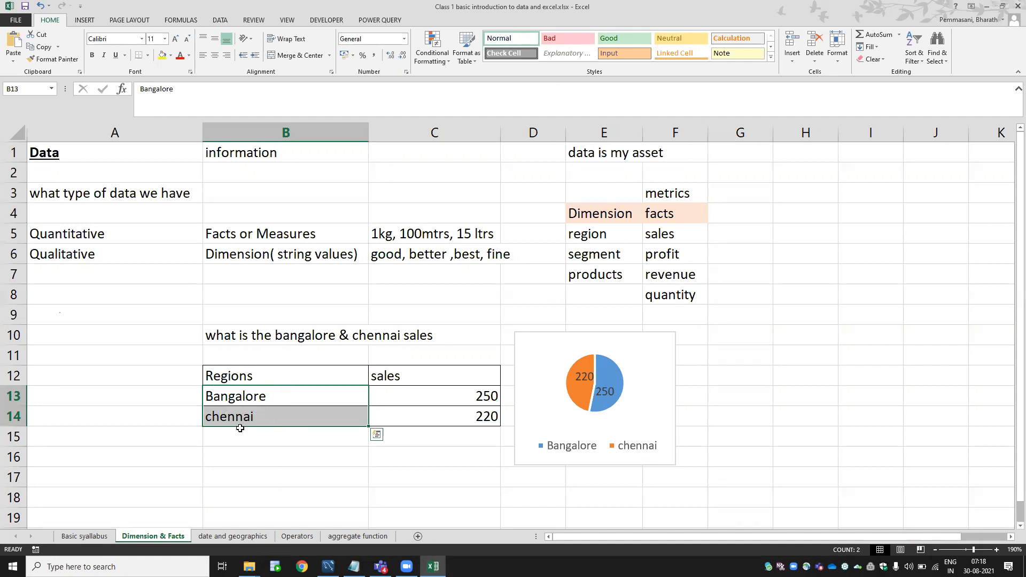
{"action": "left_click", "coordinate": [92, 254]}
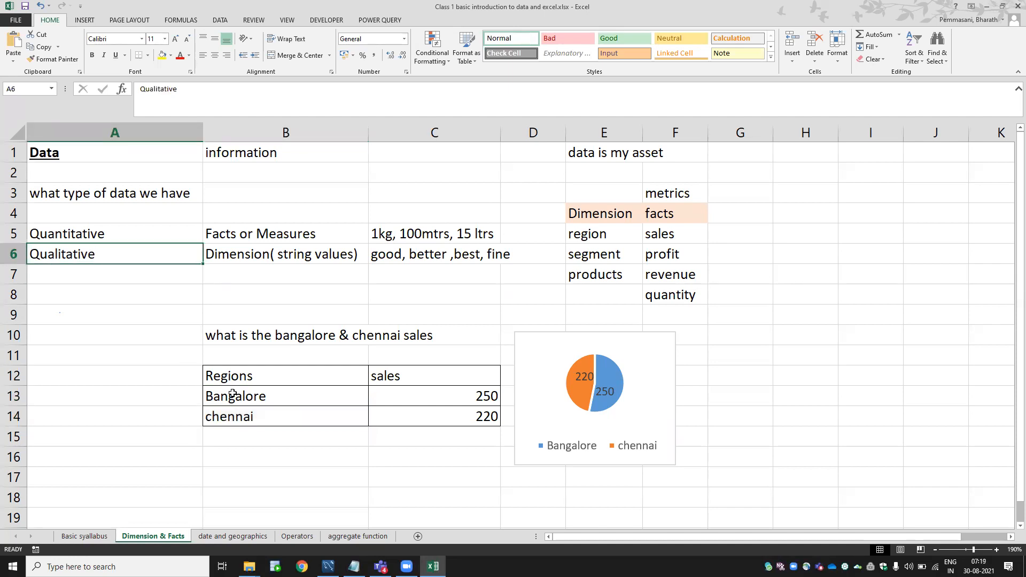
{"action": "left_click_drag", "start_coordinate": [233, 394], "coordinate": [238, 415]}
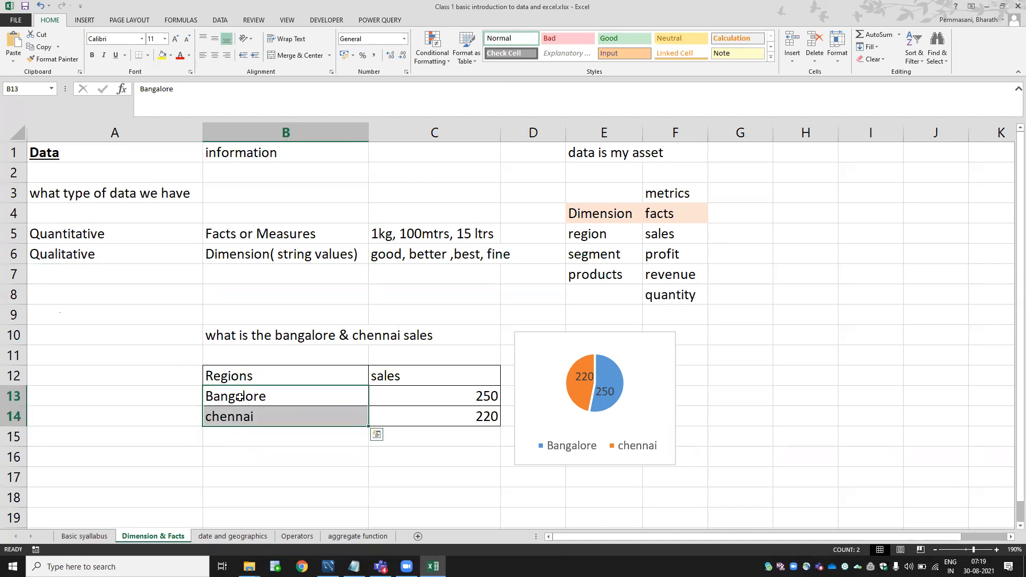
{"action": "left_click", "coordinate": [105, 231]}
{"action": "left_click", "coordinate": [419, 405]}
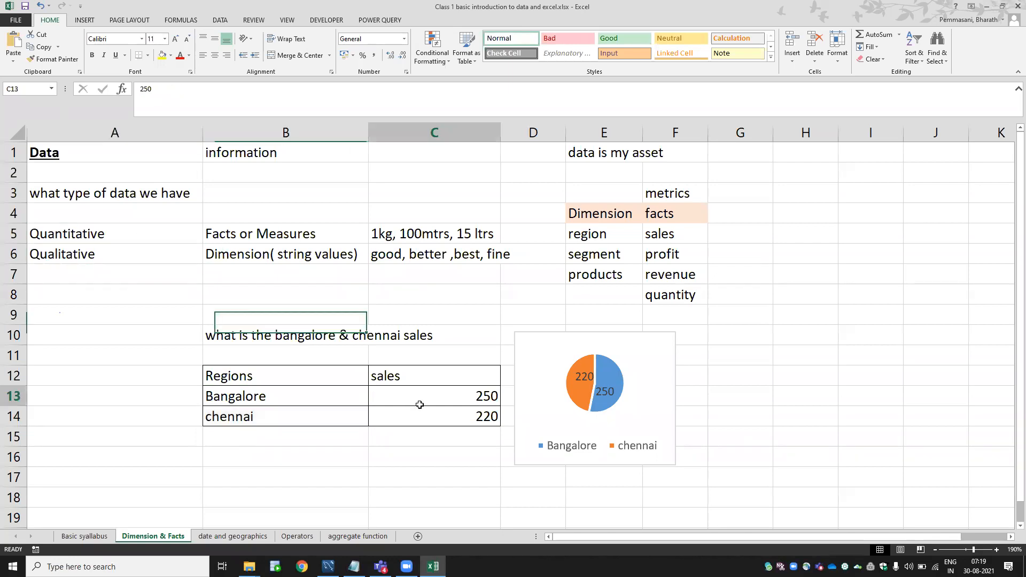
{"action": "left_click_drag", "start_coordinate": [420, 404], "coordinate": [419, 417]}
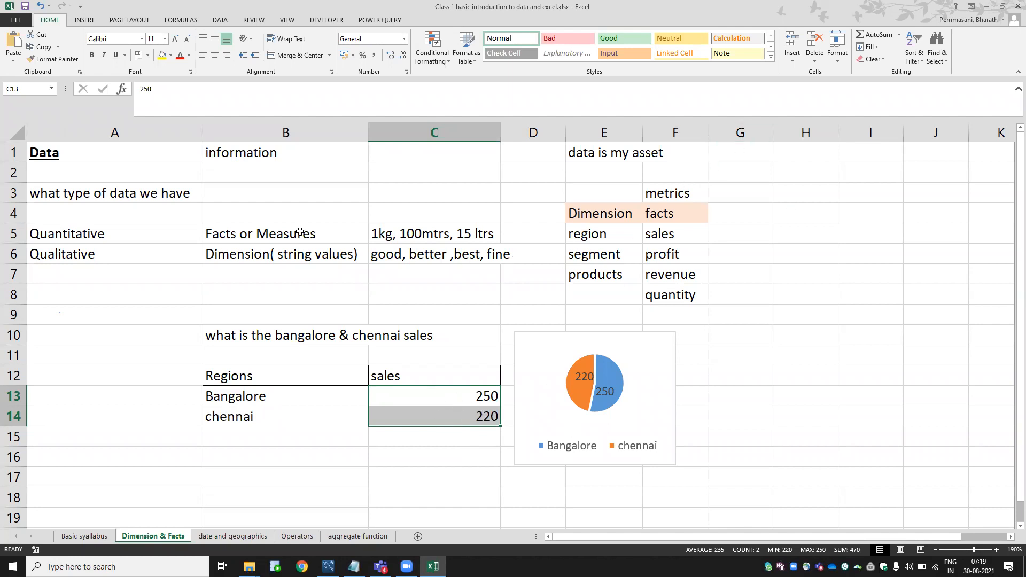
Extend the B5 label to read 'Facts or Measures or metrics'.
{"action": "left_click", "coordinate": [165, 233]}
{"action": "left_click", "coordinate": [244, 236]}
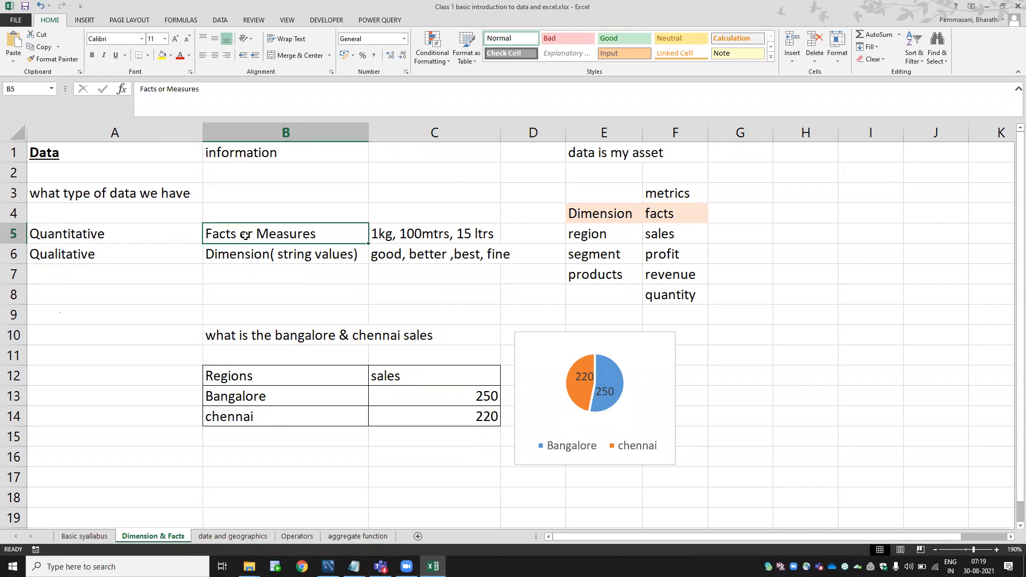
{"action": "key", "text": "F2"}
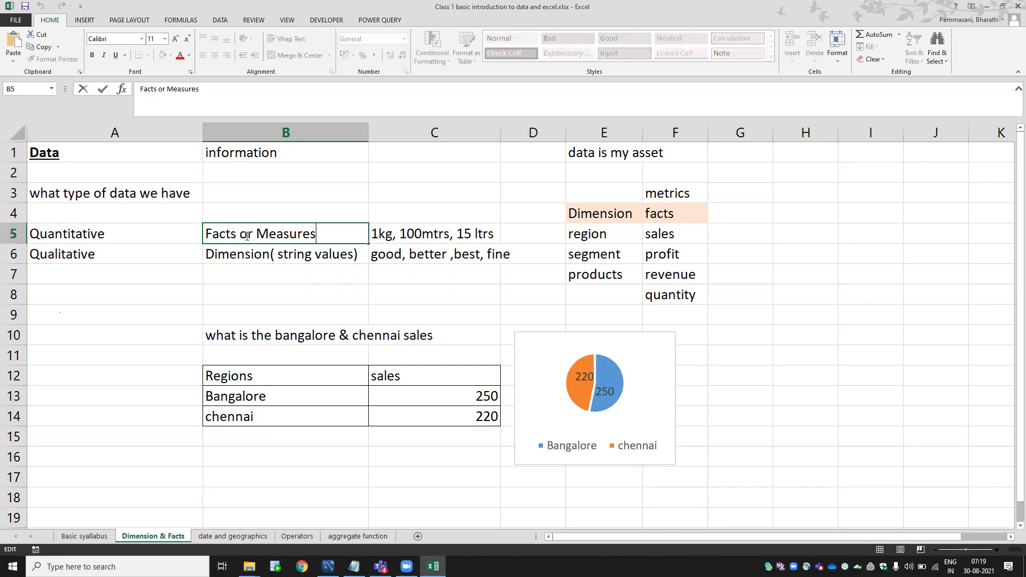
{"action": "type", "text": "or mtetrics"}
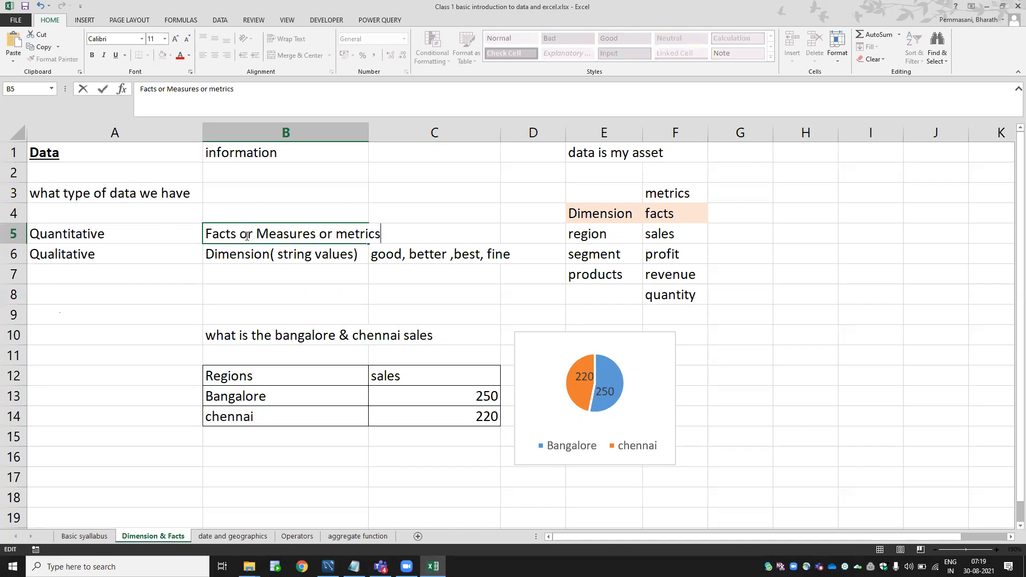
{"action": "key", "text": "Return"}
AutoFit column B width so the longer label fits.
{"action": "left_click", "coordinate": [246, 235]}
{"action": "key", "text": "alt+h"}
{"action": "key", "text": "o"}
{"action": "key", "text": "i"}
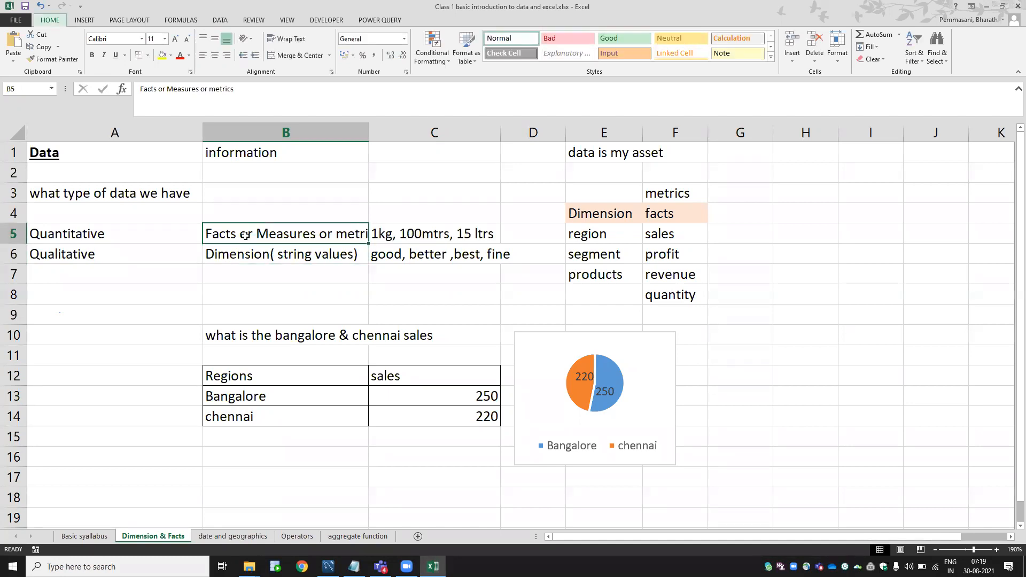
{"action": "left_click", "coordinate": [300, 267]}
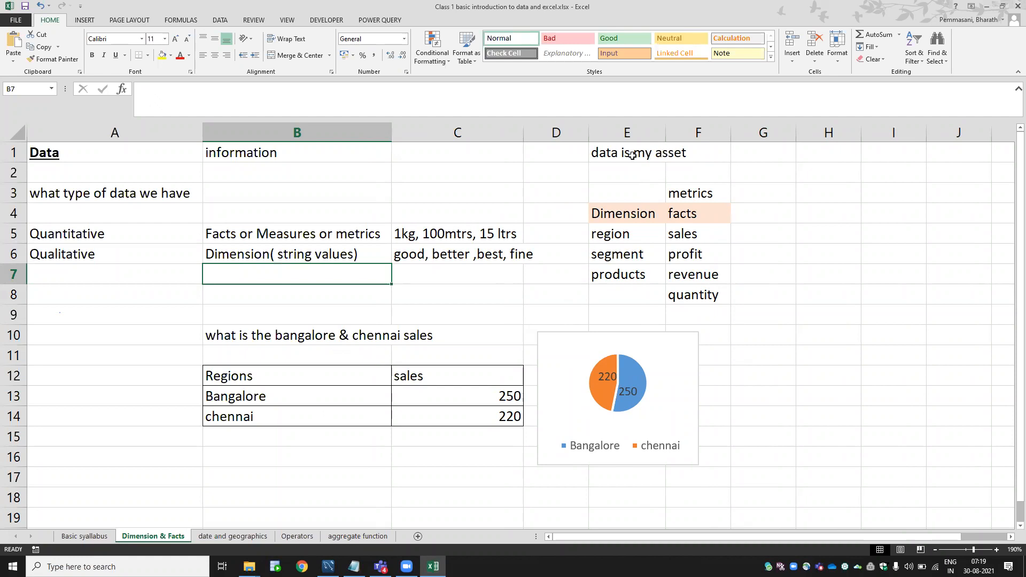
Delete the 'data is my asset' note from cell E1.
{"action": "left_click", "coordinate": [598, 150]}
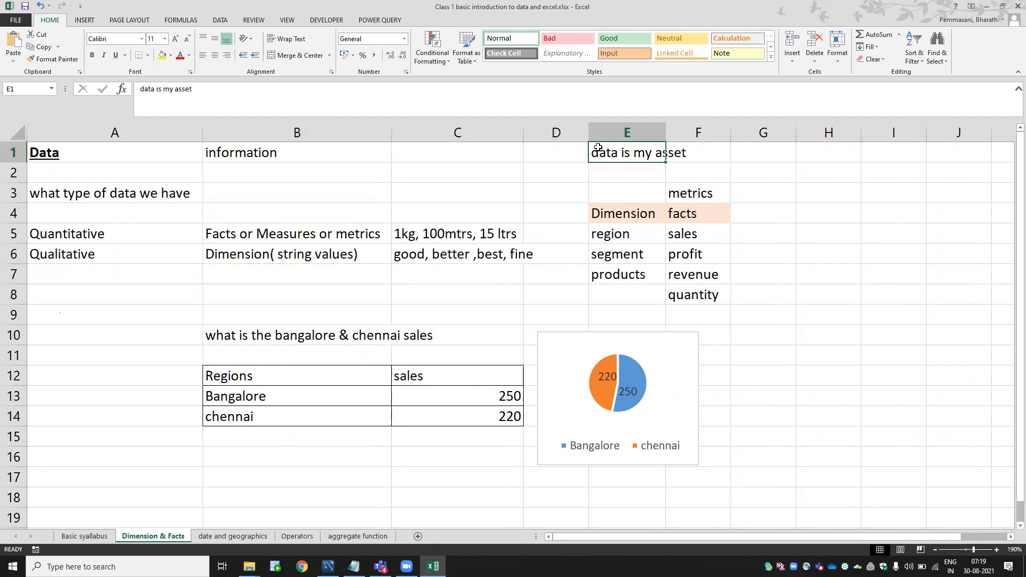
{"action": "key", "text": "Delete"}
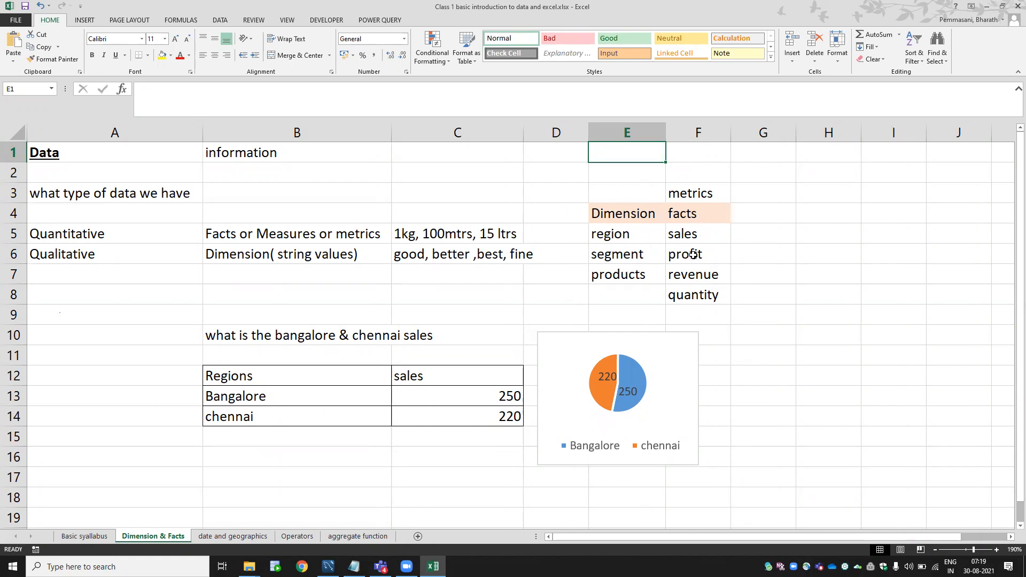
{"action": "left_click_drag", "start_coordinate": [280, 372], "coordinate": [279, 413]}
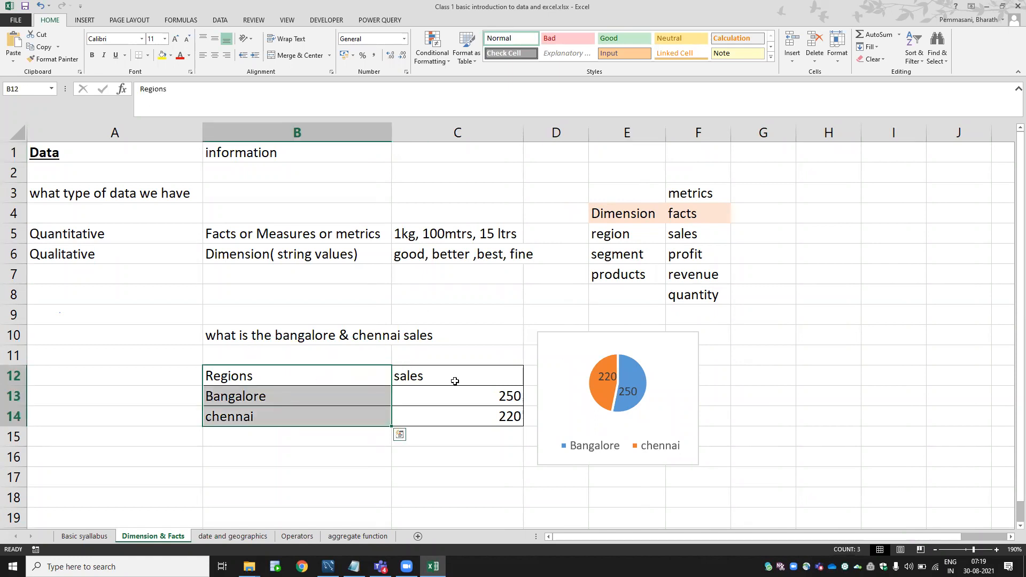
{"action": "left_click_drag", "start_coordinate": [454, 380], "coordinate": [450, 414]}
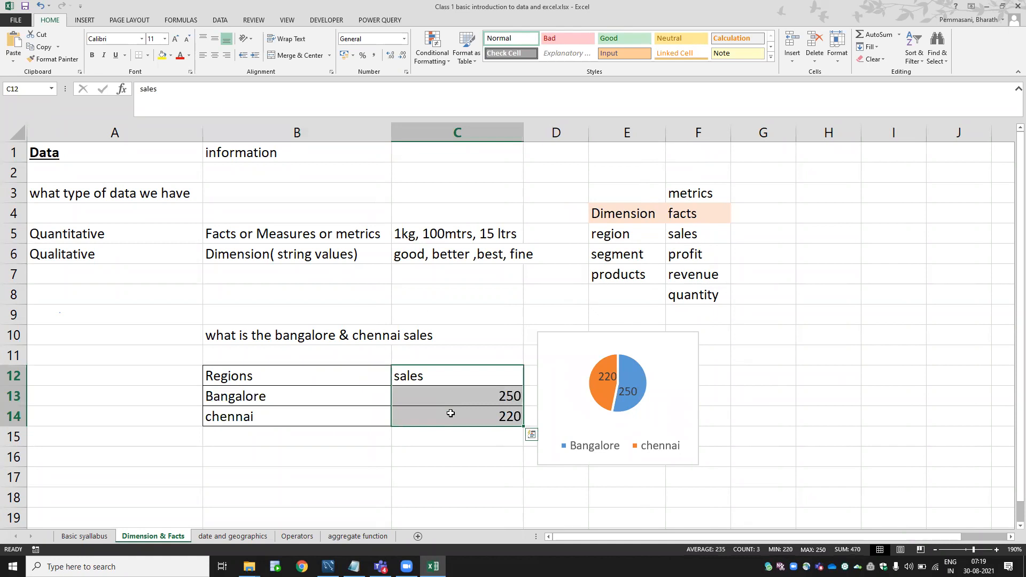
{"action": "left_click", "coordinate": [275, 336]}
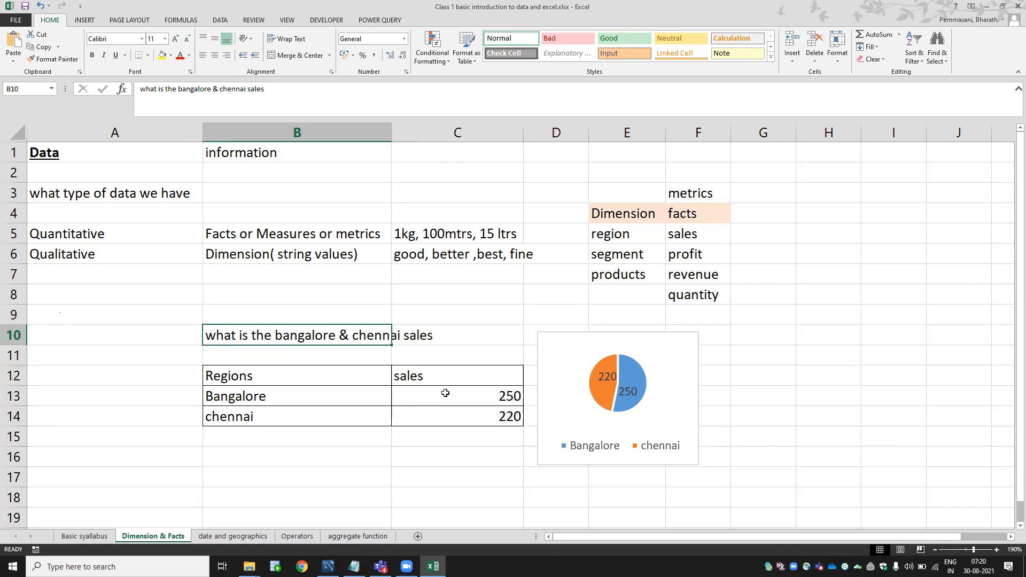
{"action": "left_click", "coordinate": [304, 397]}
{"action": "left_click", "coordinate": [425, 398]}
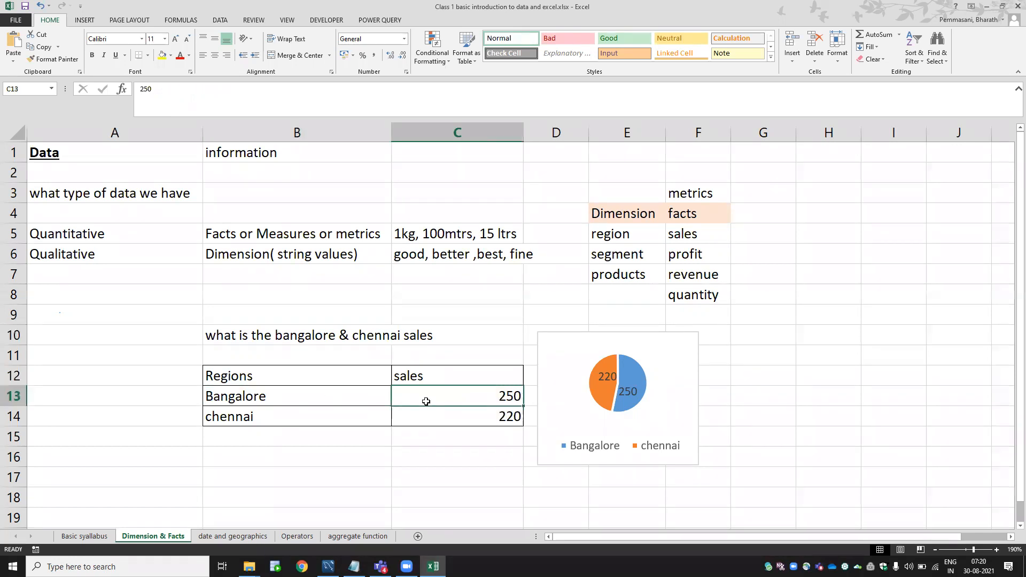
{"action": "left_click", "coordinate": [301, 416]}
{"action": "left_click", "coordinate": [471, 421]}
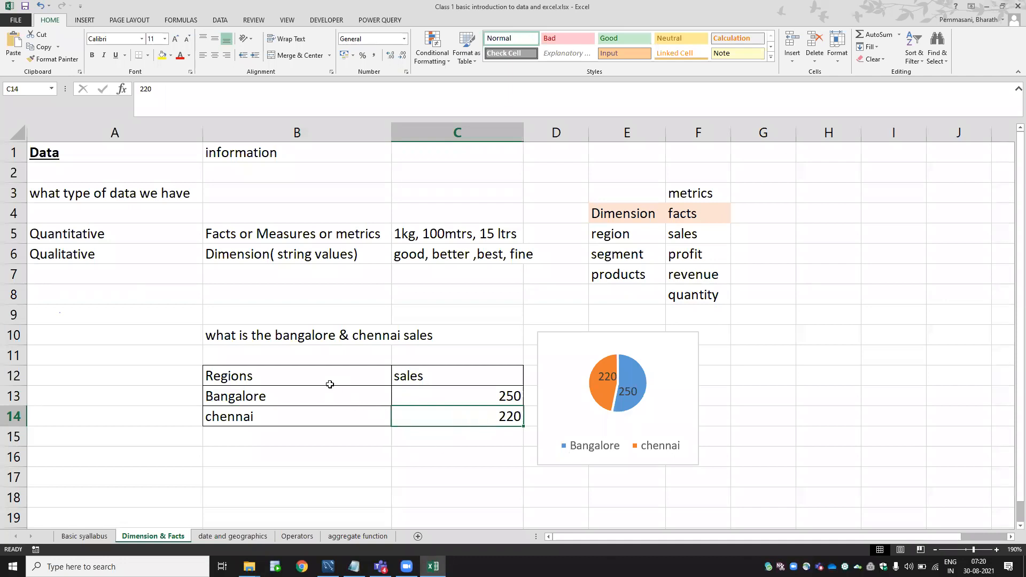
{"action": "left_click_drag", "start_coordinate": [331, 382], "coordinate": [332, 409]}
{"action": "left_click_drag", "start_coordinate": [417, 377], "coordinate": [420, 415]}
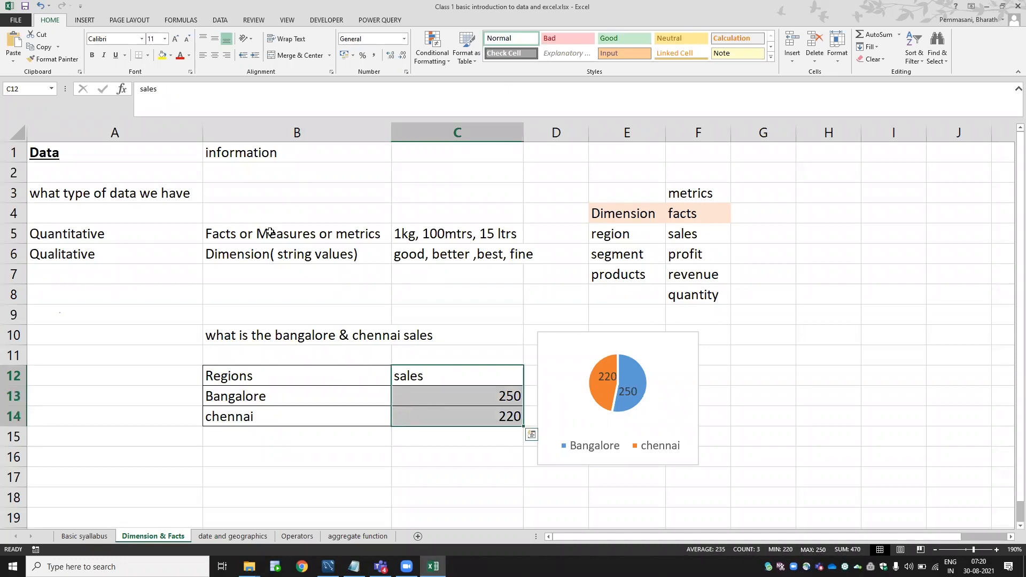
{"action": "left_click_drag", "start_coordinate": [302, 376], "coordinate": [300, 414]}
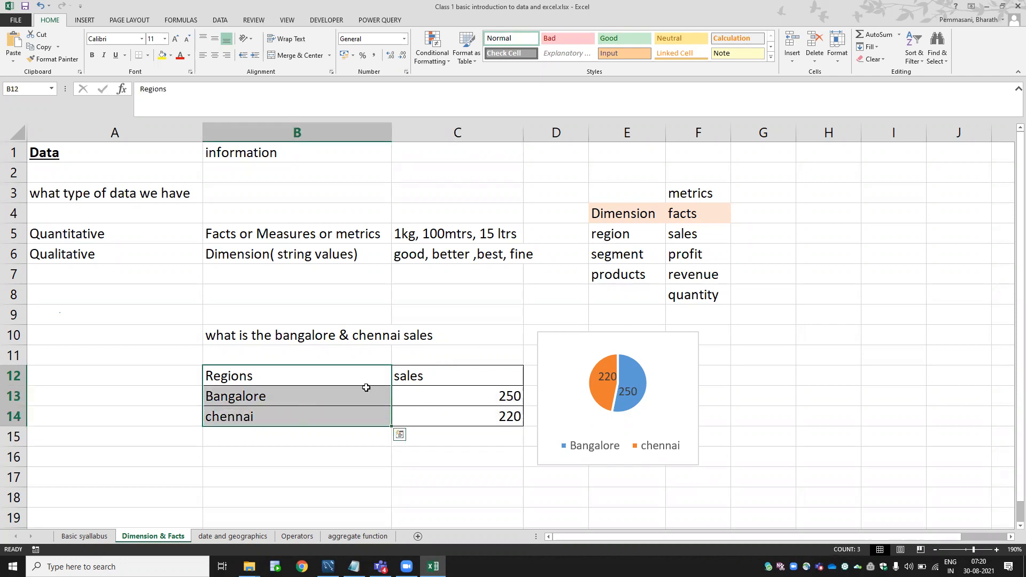
{"action": "left_click_drag", "start_coordinate": [411, 376], "coordinate": [405, 417]}
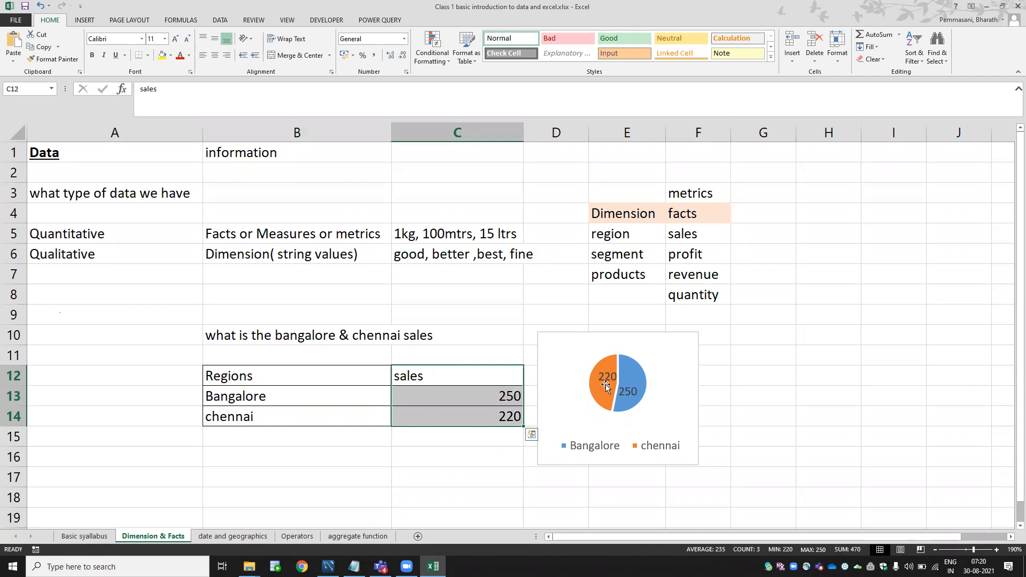
{"action": "left_click", "coordinate": [671, 407]}
Widen the Bangalore/chennai pie chart to the right and raise its top edge.
{"action": "left_click_drag", "start_coordinate": [700, 397], "coordinate": [777, 397]}
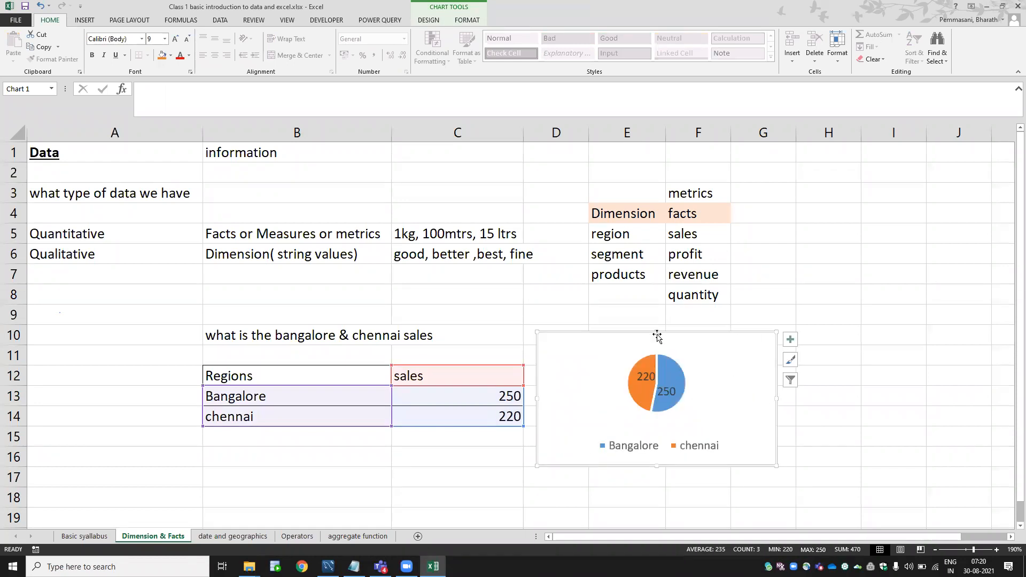
{"action": "left_click_drag", "start_coordinate": [657, 335], "coordinate": [655, 304]}
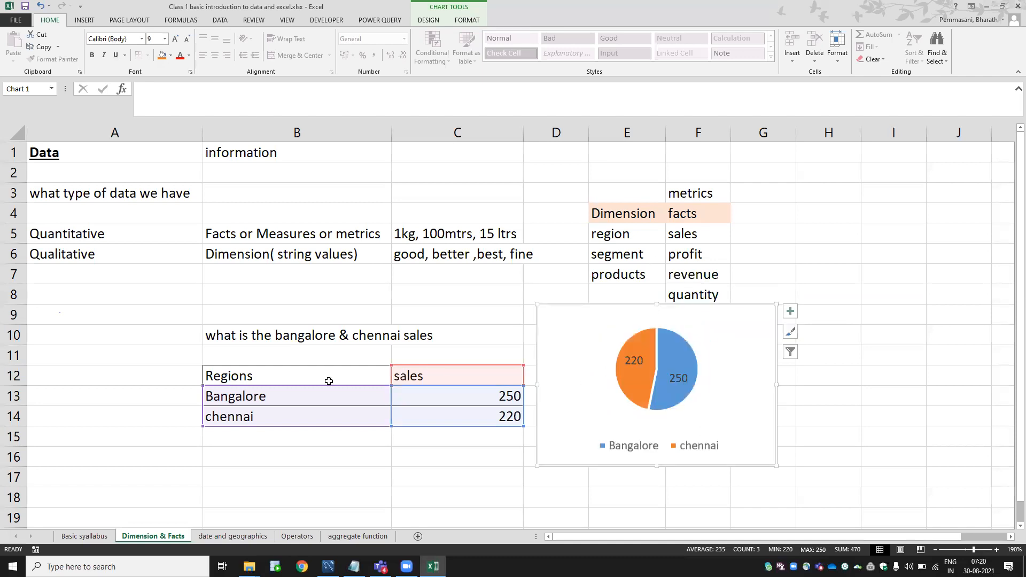
{"action": "left_click_drag", "start_coordinate": [319, 355], "coordinate": [457, 516]}
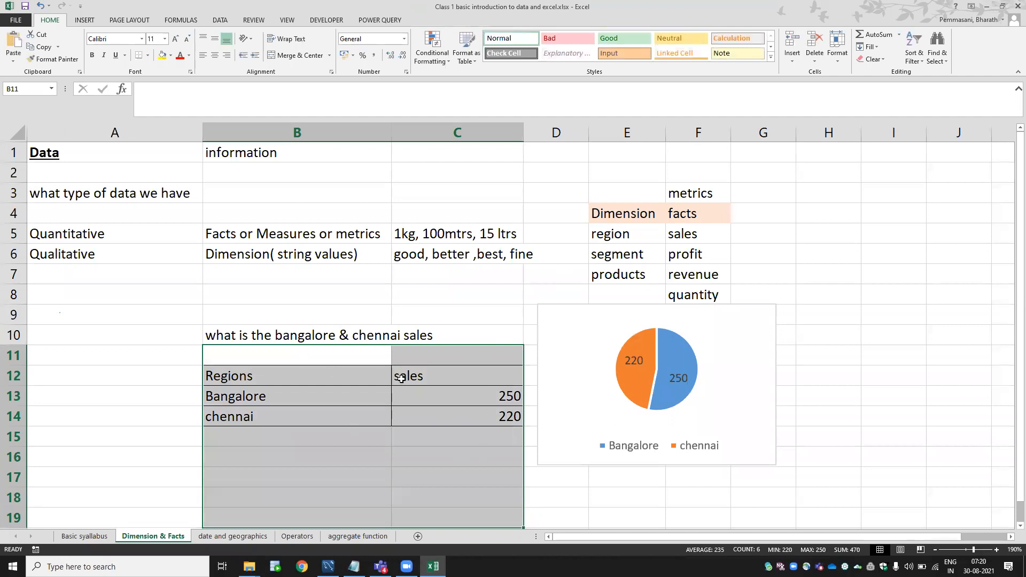
{"action": "left_click", "coordinate": [565, 365]}
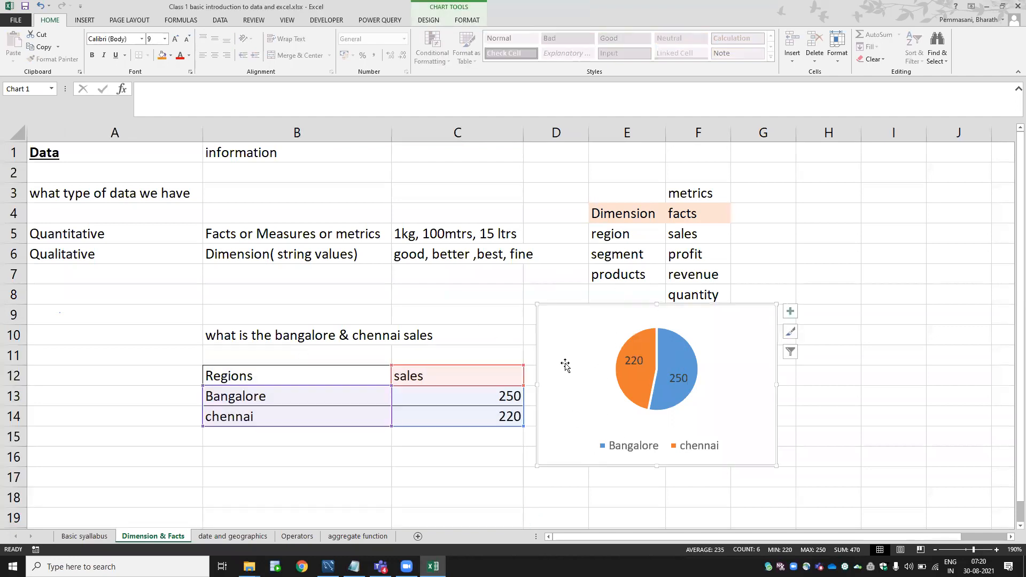
{"action": "left_click", "coordinate": [635, 206]}
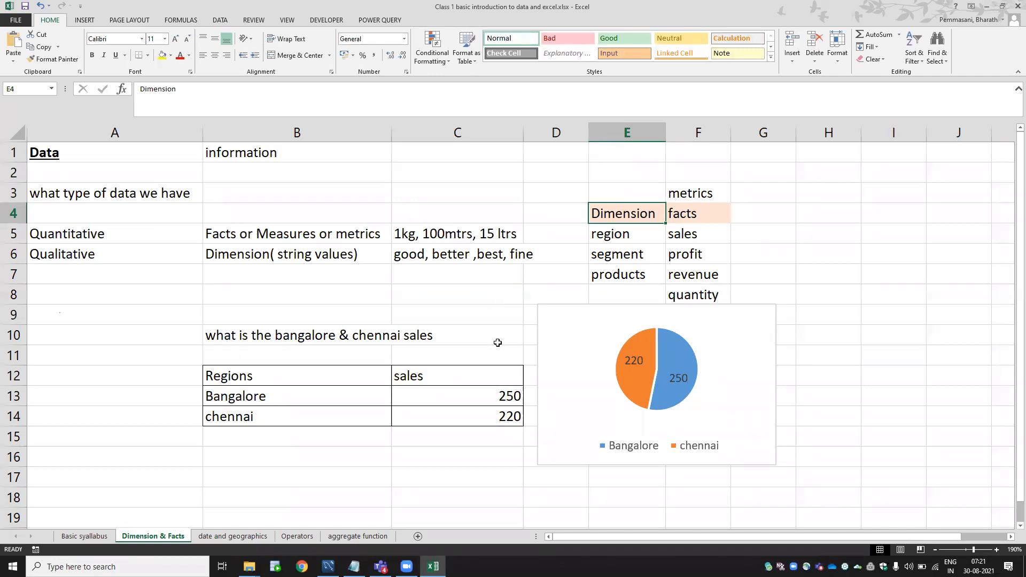
{"action": "left_click", "coordinate": [623, 252]}
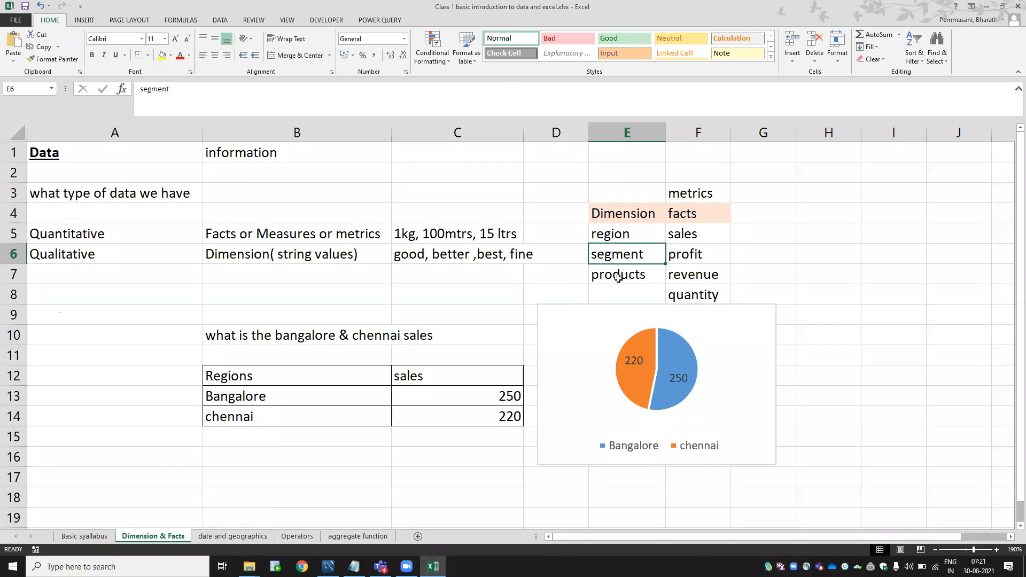
{"action": "left_click", "coordinate": [619, 279]}
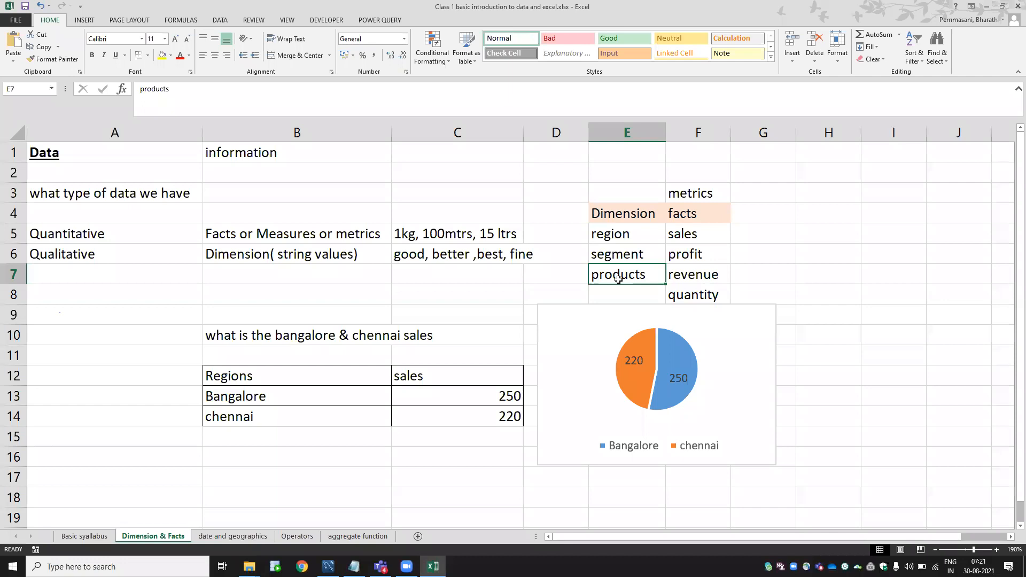
{"action": "left_click", "coordinate": [721, 230]}
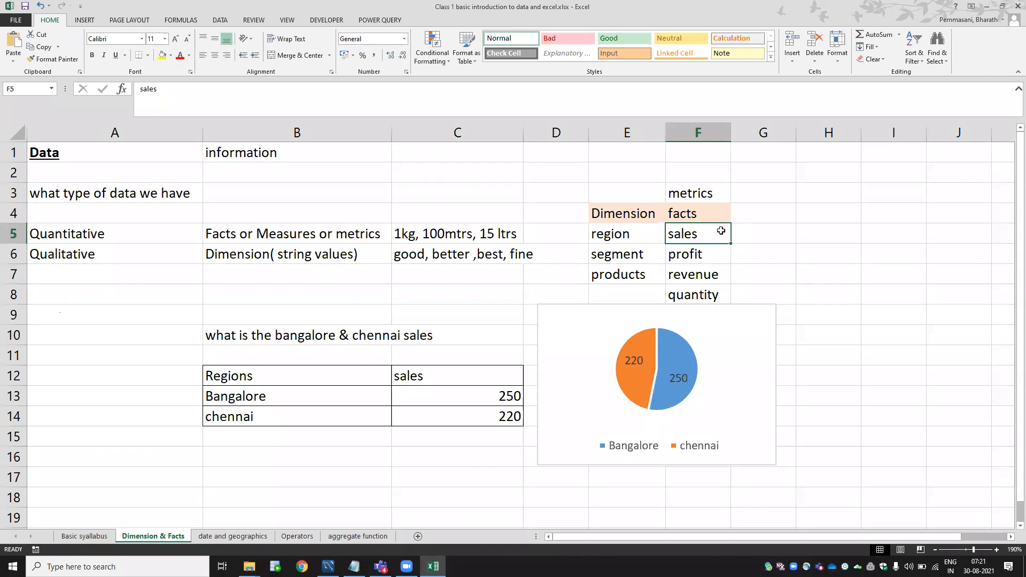
{"action": "left_click", "coordinate": [707, 254]}
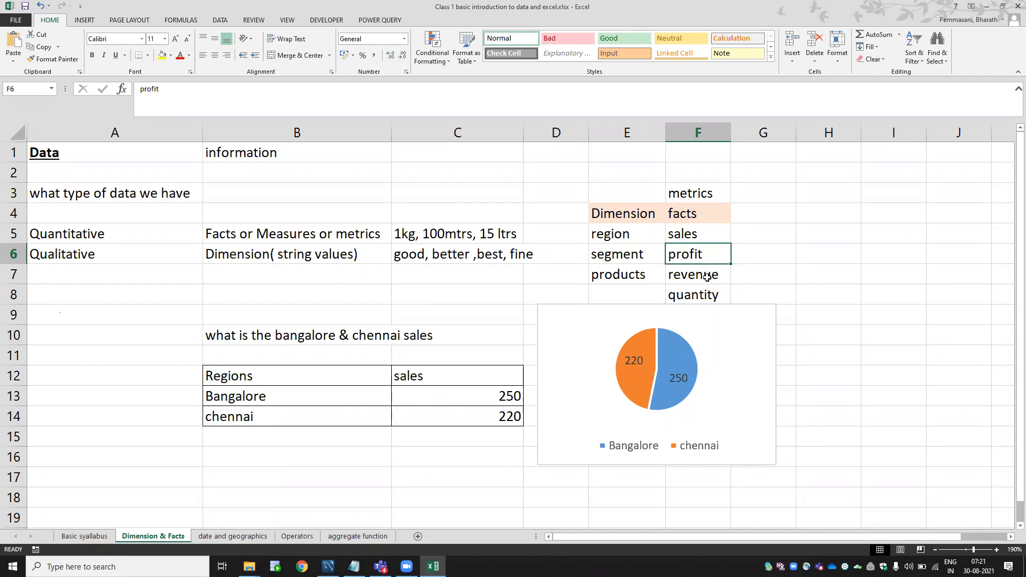
{"action": "left_click", "coordinate": [706, 276]}
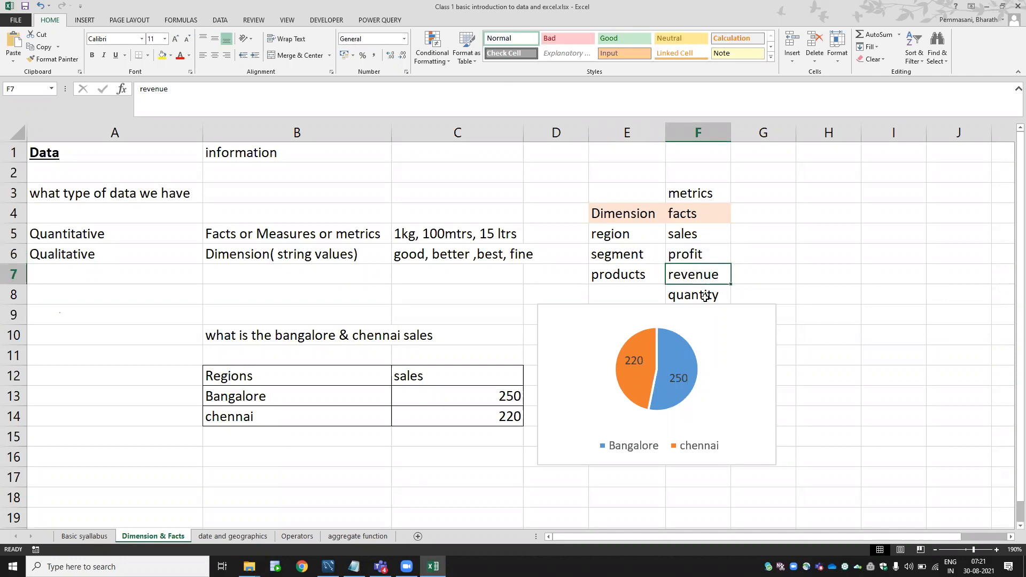
{"action": "left_click", "coordinate": [704, 298]}
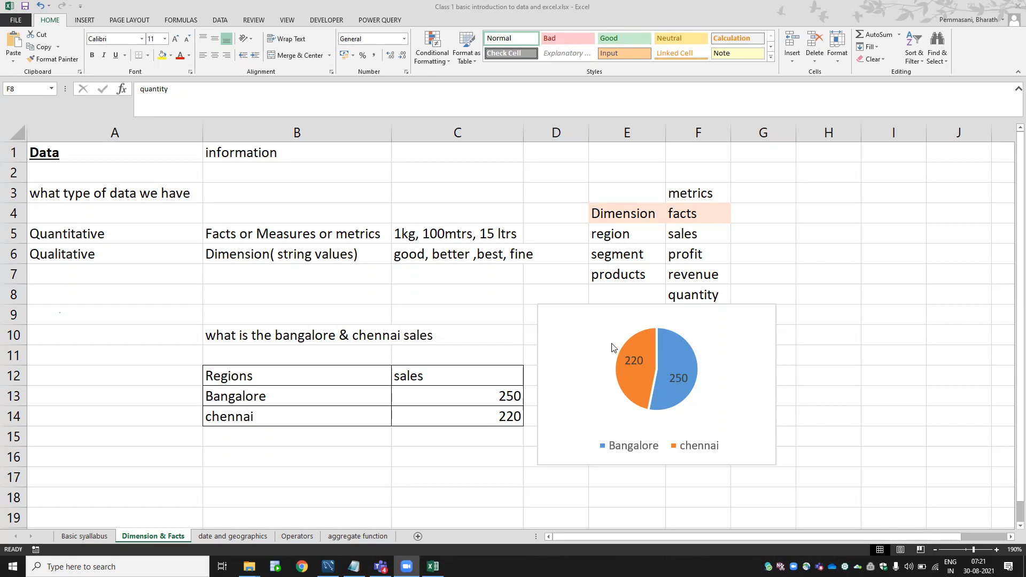
{"action": "left_click", "coordinate": [918, 65]}
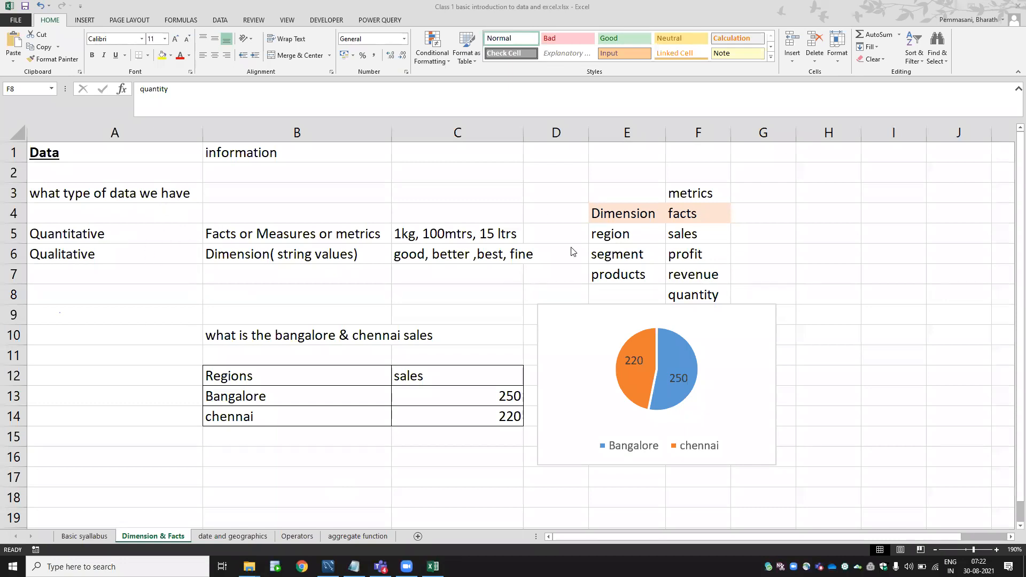
{"action": "left_click", "coordinate": [123, 256]}
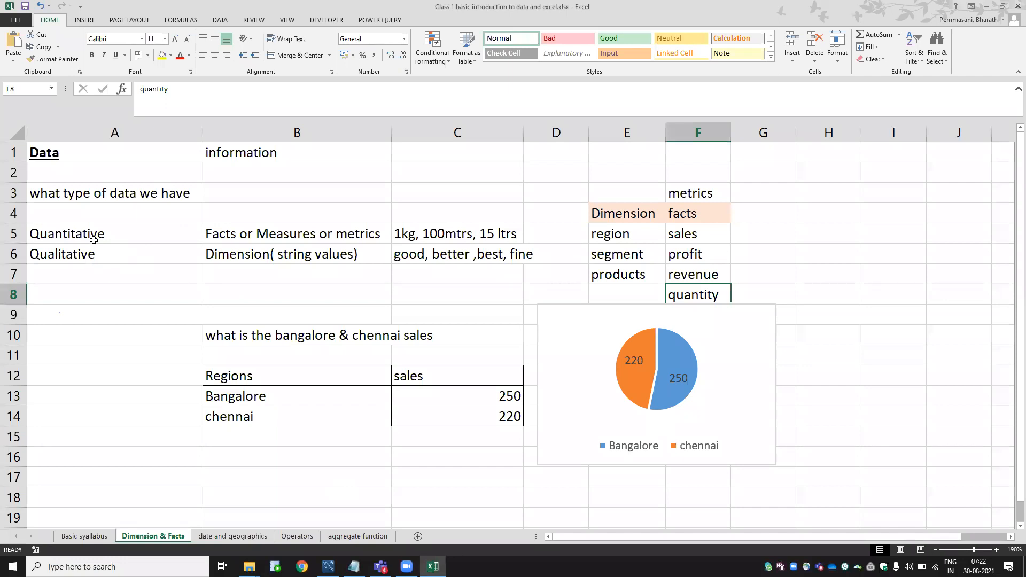
Enter 'date & time' in both A7 and B7.
{"action": "left_click", "coordinate": [125, 281]}
{"action": "type", "text": "date"}
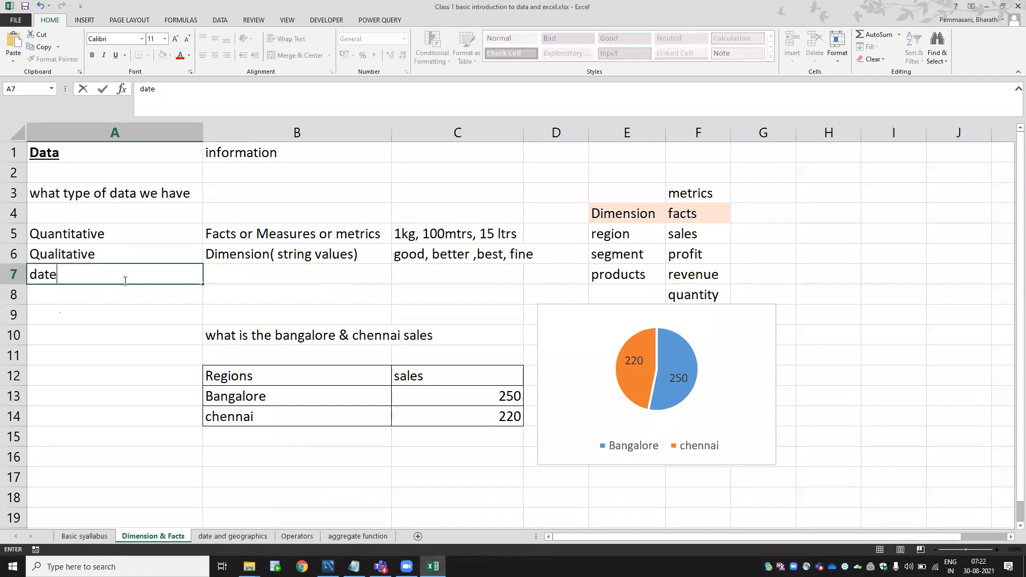
{"action": "type", "text": " & time"}
{"action": "key", "text": "Return"}
{"action": "key", "text": "Up"}
{"action": "key", "text": "Right"}
{"action": "type", "text": "date"}
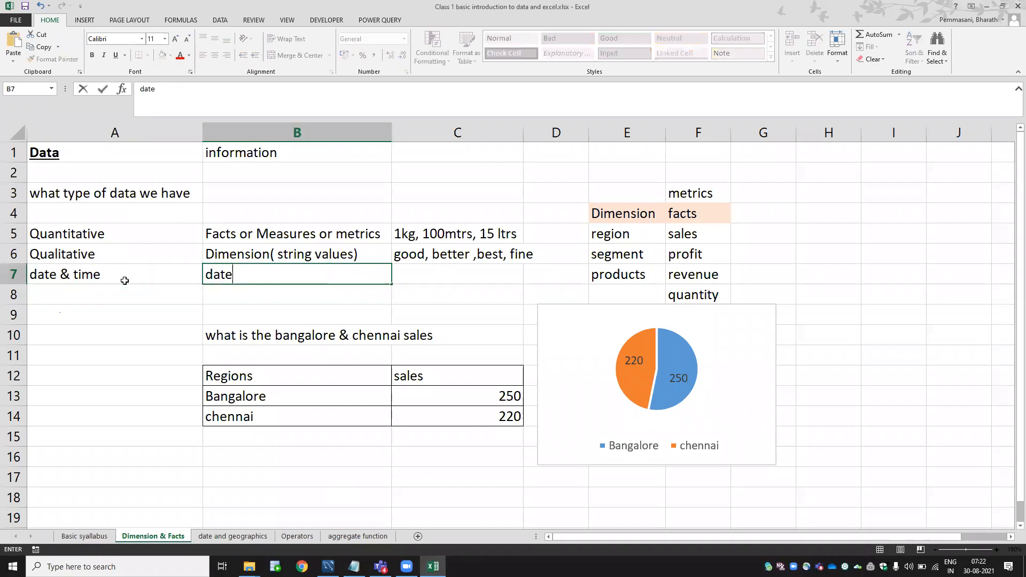
{"action": "type", "text": " & time"}
{"action": "key", "text": "Tab"}
Enter the examples 'month year day' in C7.
{"action": "type", "text": "da"}
{"action": "key", "text": "BackSpace"}
{"action": "key", "text": "BackSpace"}
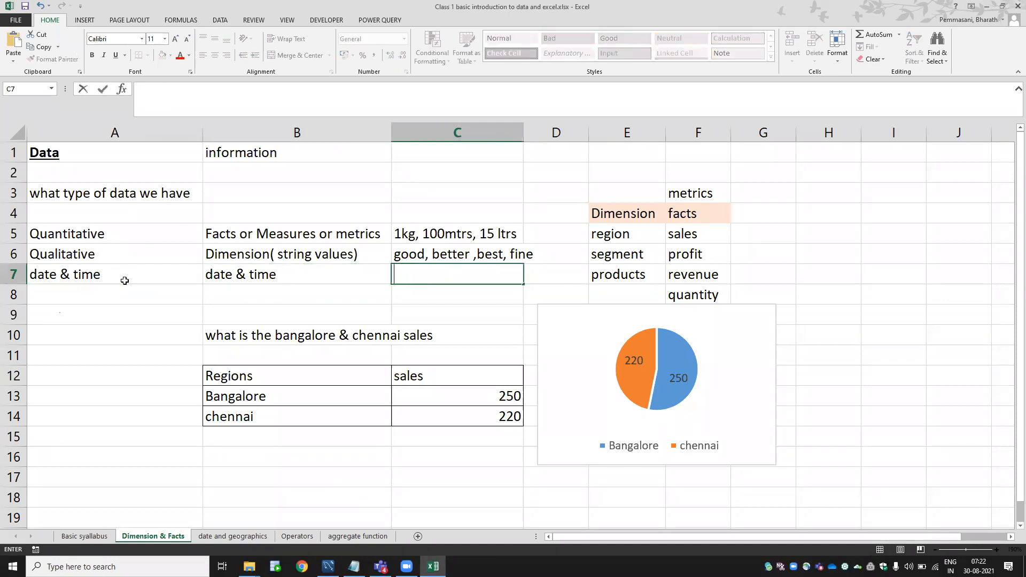
{"action": "type", "text": "month  year day"}
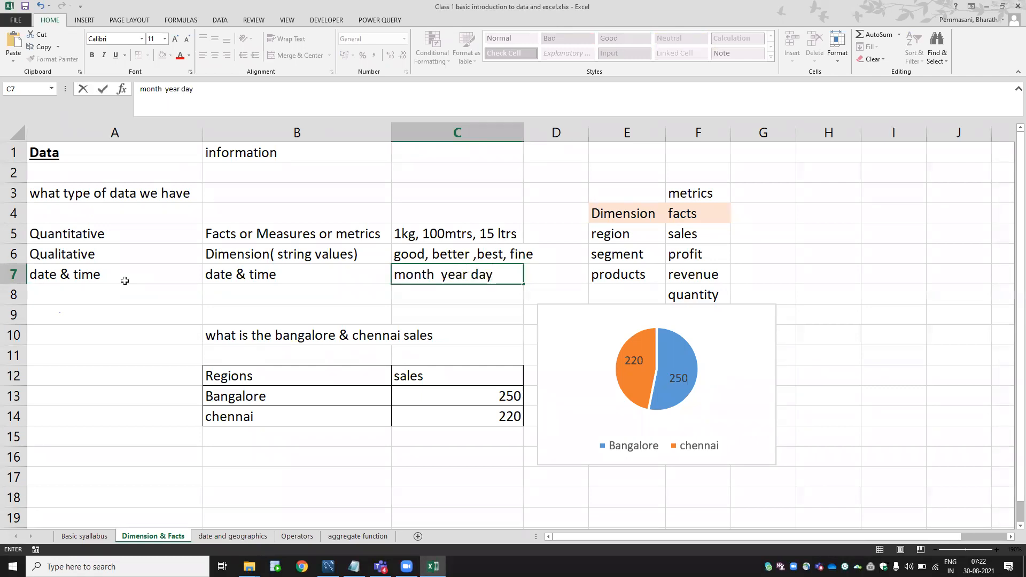
{"action": "key", "text": "Return"}
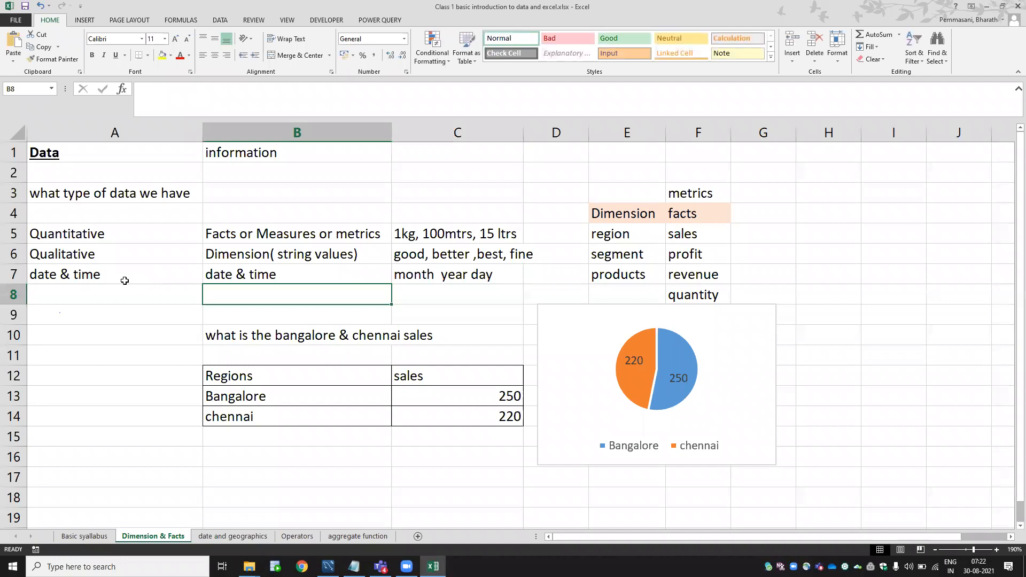
{"action": "key", "text": "Left"}
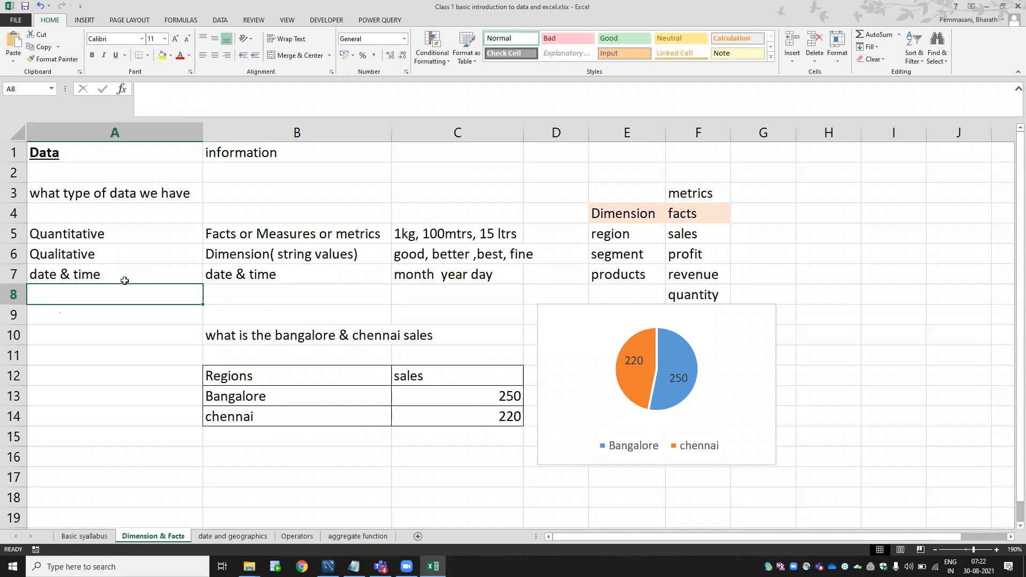
Enter 'Geographical category' in cell A8.
{"action": "type", "text": "Geor"}
{"action": "type", "text": "g"}
{"action": "key", "text": "BackSpace"}
{"action": "type", "text": "graphical"}
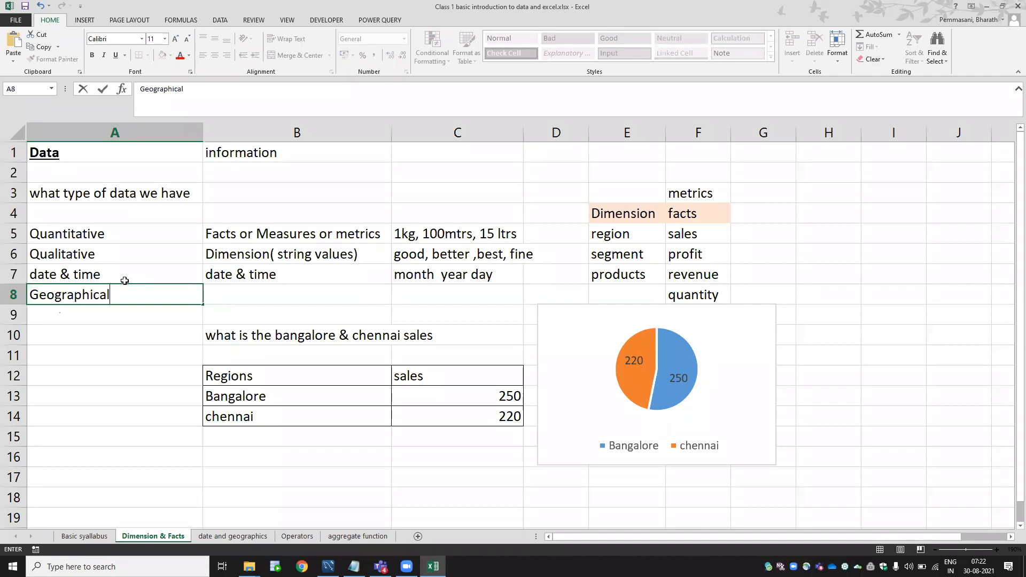
{"action": "type", "text": " category"}
{"action": "key", "text": "Tab"}
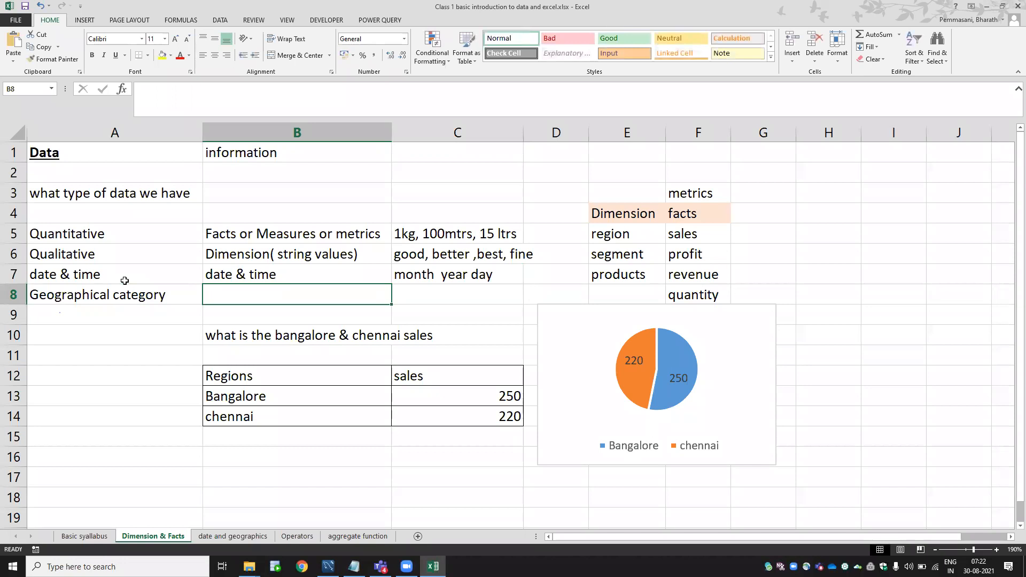
Shade the row 8 cells light grey with Fill Color.
{"action": "left_click", "coordinate": [84, 293]}
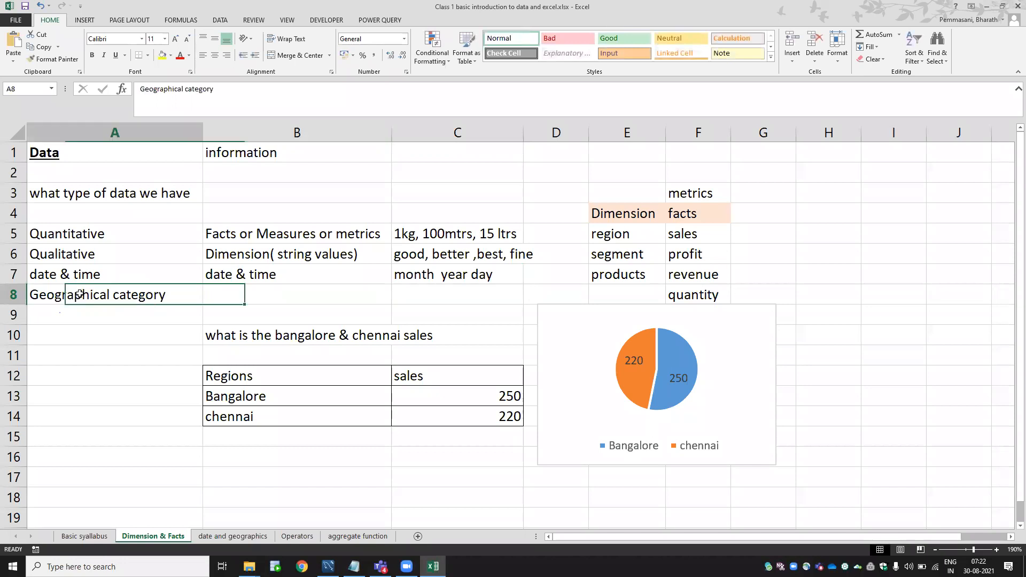
{"action": "left_click", "coordinate": [85, 252]}
{"action": "left_click", "coordinate": [240, 259]}
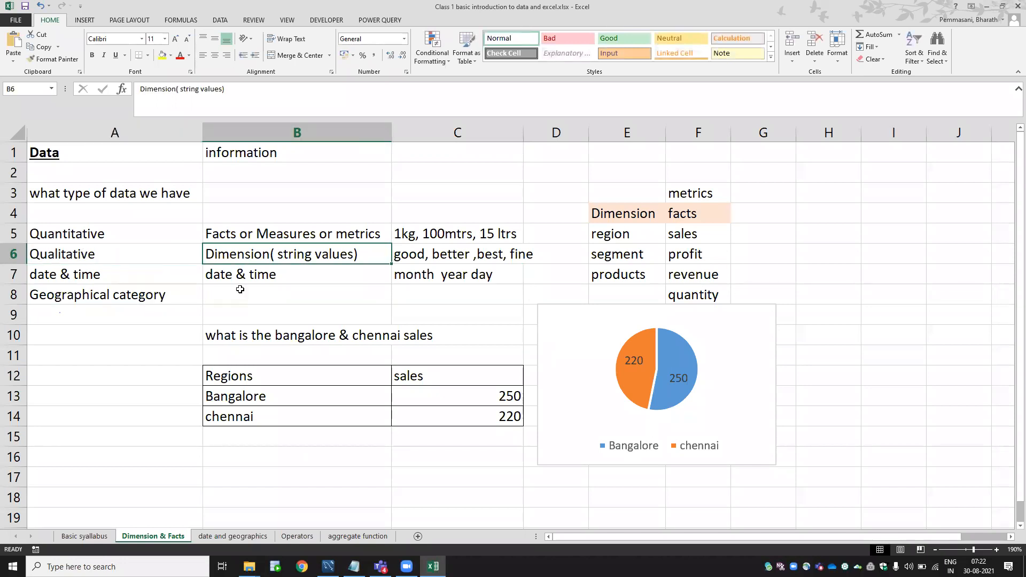
{"action": "left_click", "coordinate": [235, 295]}
{"action": "left_click_drag", "start_coordinate": [106, 294], "coordinate": [452, 290]}
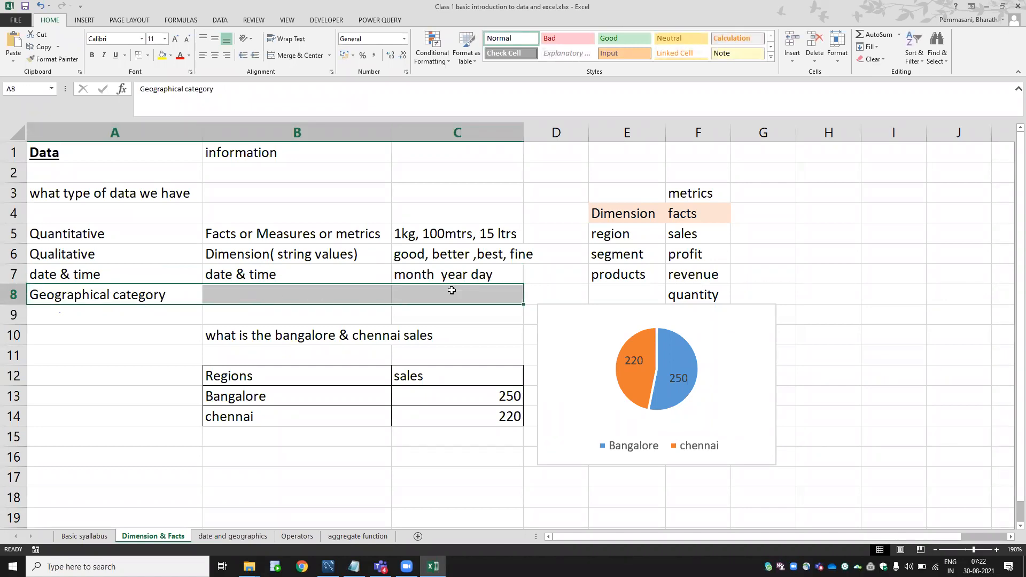
{"action": "left_click", "coordinate": [170, 55]}
{"action": "left_click", "coordinate": [216, 97]}
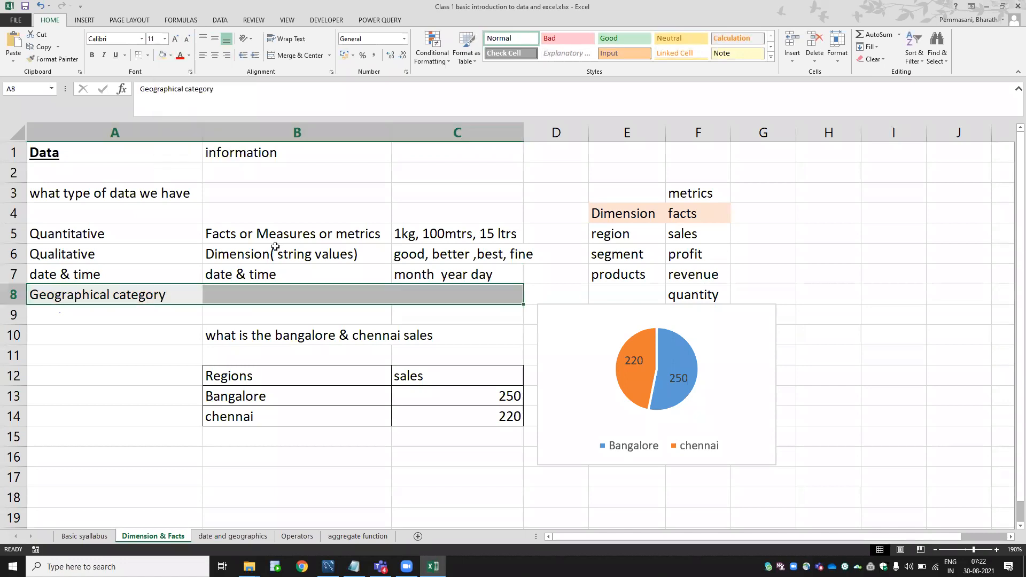
Enter 'city, state, latittude, longitude, country' as the examples in B8.
{"action": "left_click", "coordinate": [240, 292]}
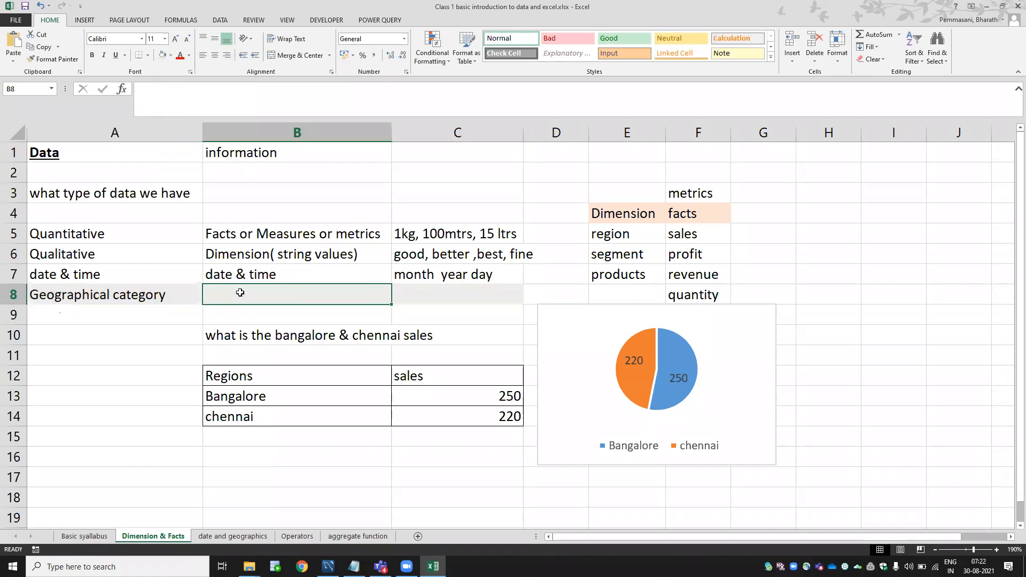
{"action": "type", "text": "R"}
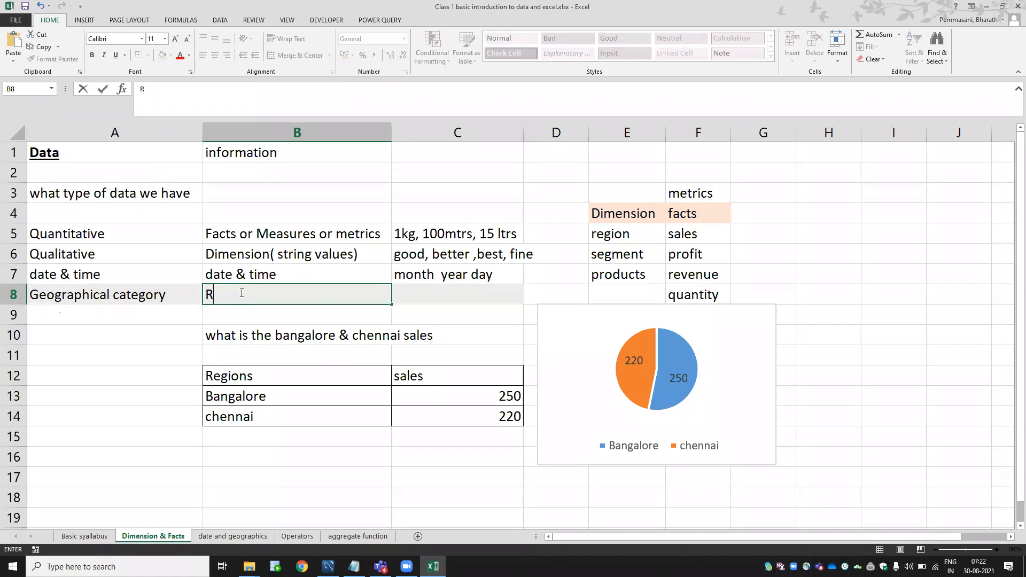
{"action": "key", "text": "BackSpace"}
{"action": "type", "text": "city, stat"}
{"action": "key", "text": "BackSpace"}
{"action": "key", "text": "BackSpace"}
{"action": "type", "text": "ate,  latity"}
{"action": "key", "text": "BackSpace"}
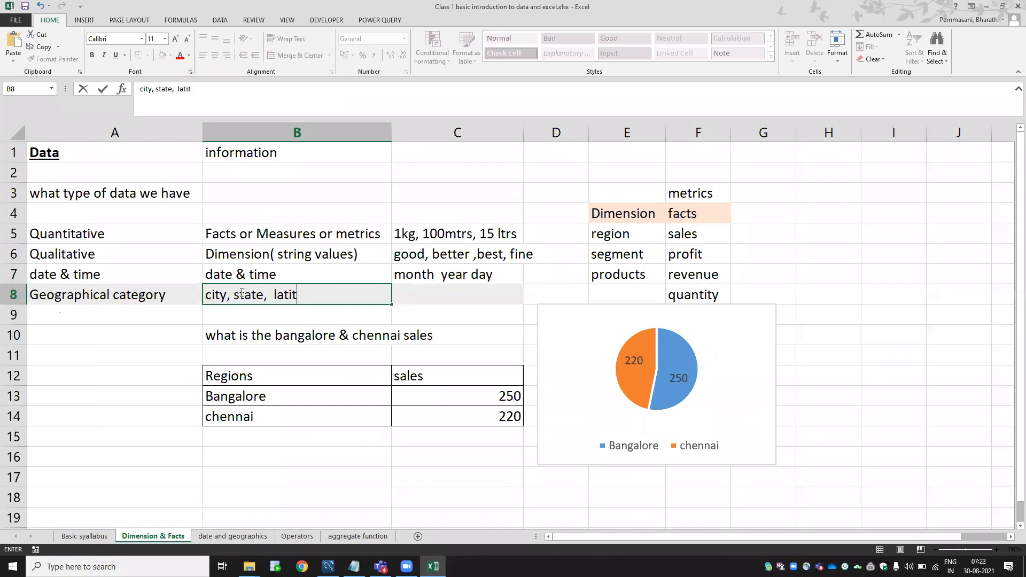
{"action": "type", "text": "tude, longitude"}
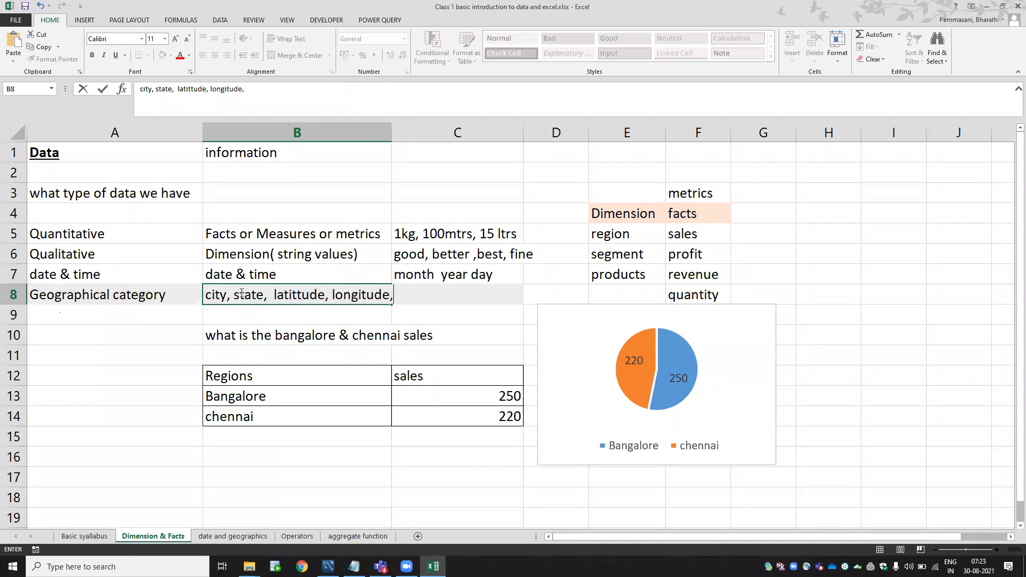
{"action": "type", "text": ", country"}
{"action": "key", "text": "Return"}
AutoFit column B to fit the geographic examples.
{"action": "left_click", "coordinate": [240, 293]}
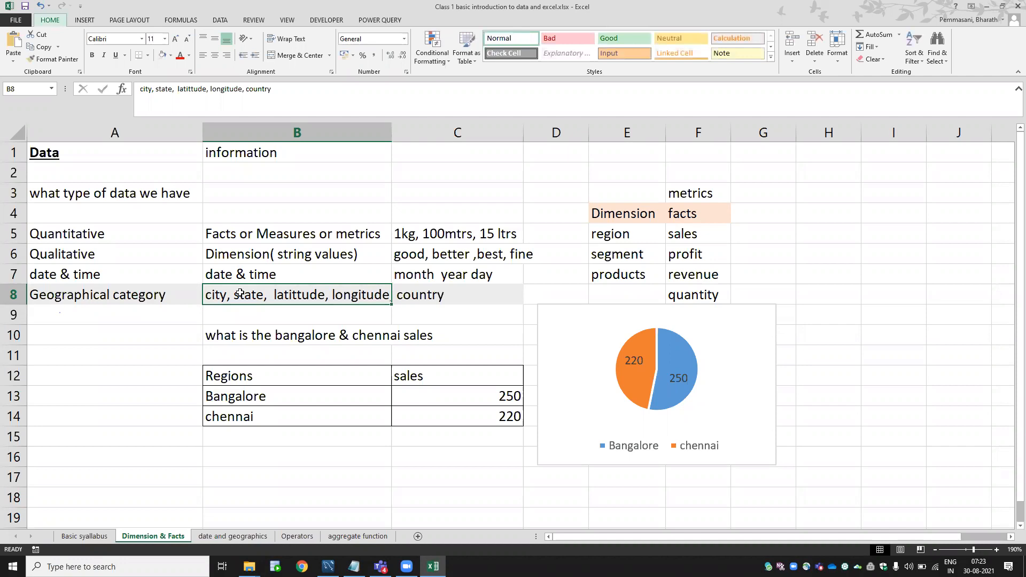
{"action": "key", "text": "alt+h"}
{"action": "key", "text": "o"}
{"action": "key", "text": "i"}
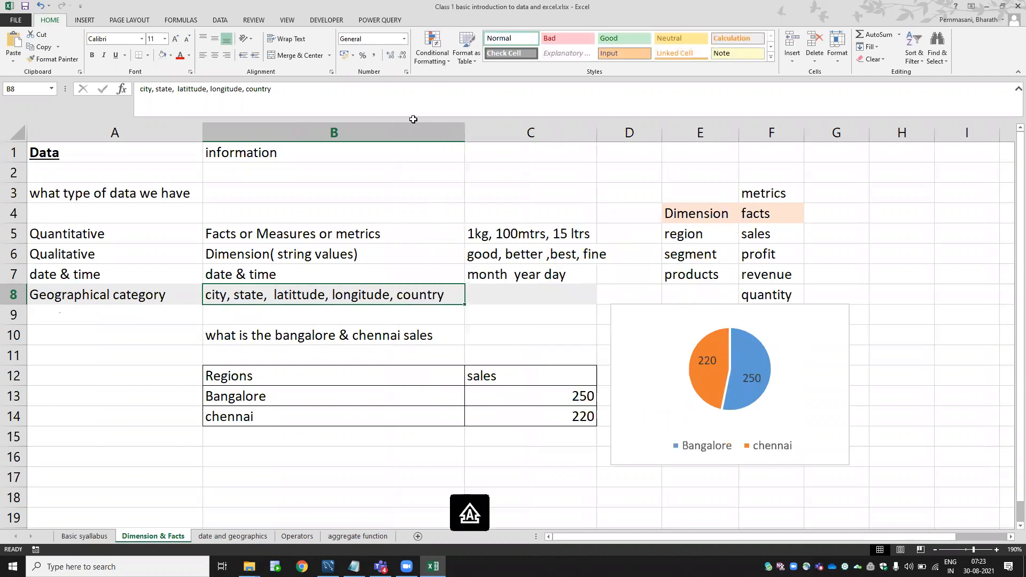
{"action": "key", "text": "alt+Tab"}
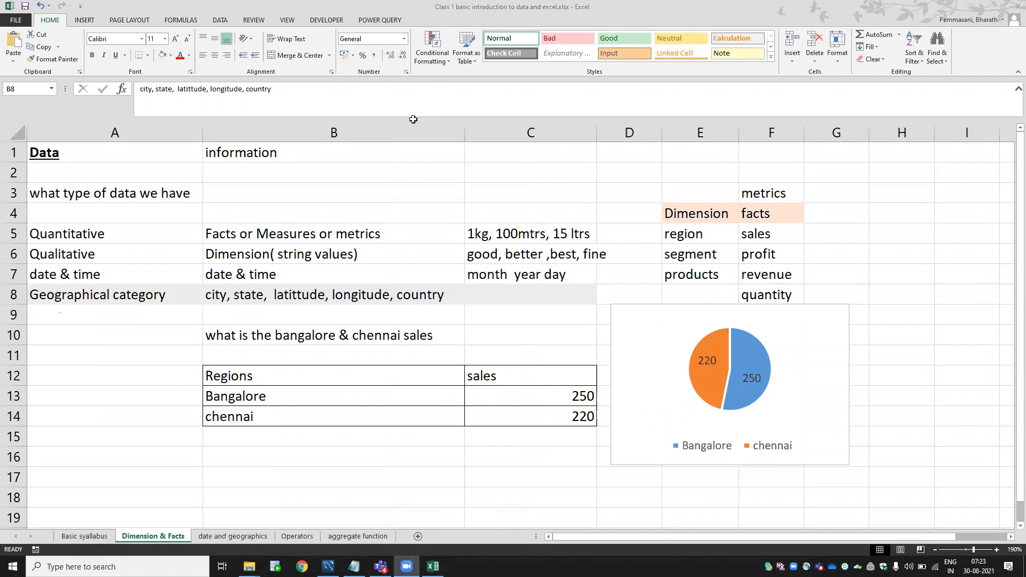
{"action": "left_click", "coordinate": [345, 290]}
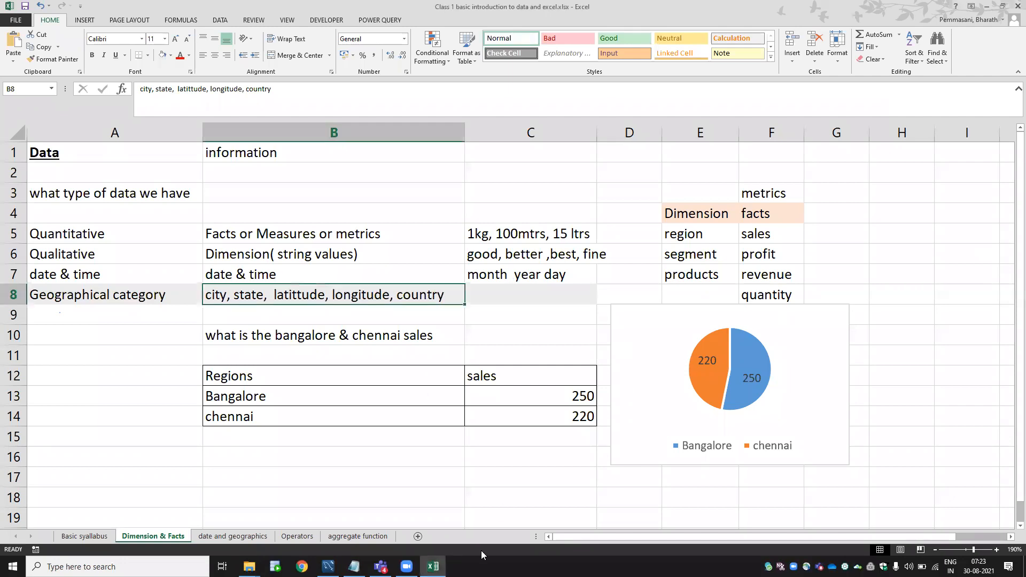
{"action": "left_click", "coordinate": [94, 293]}
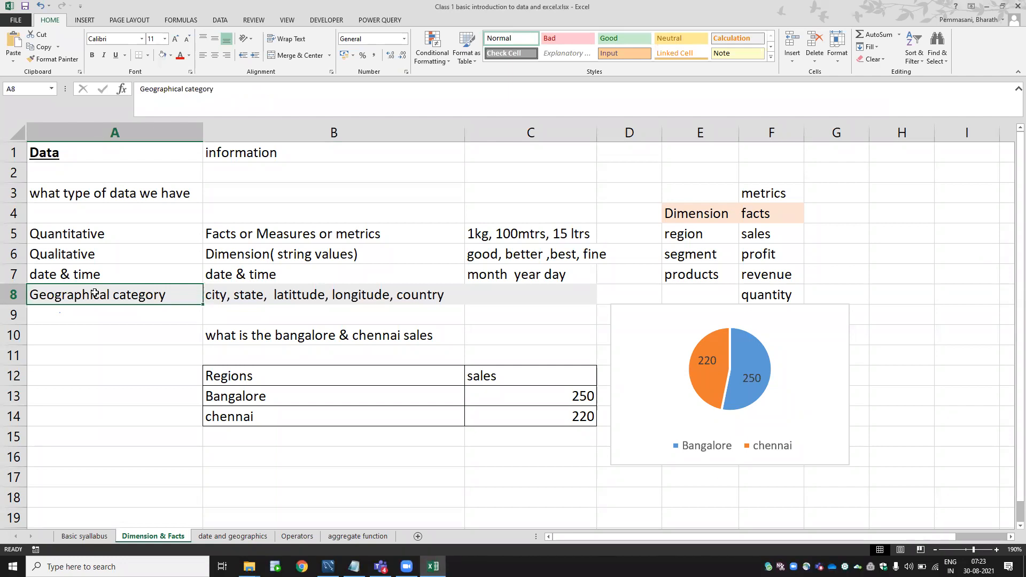
{"action": "key", "text": "shift+Right"}
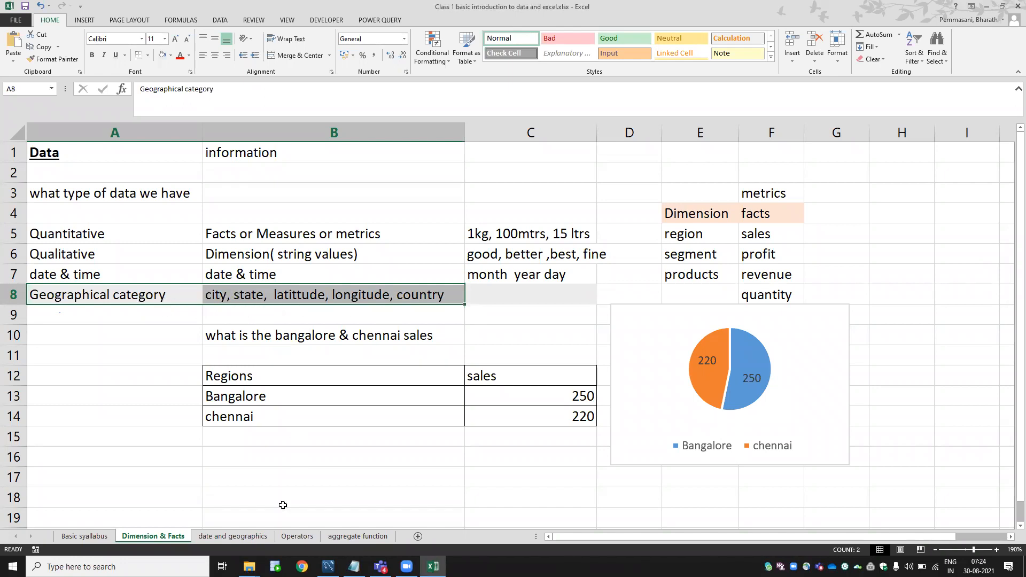
Go past the date and geographics sheet to the Operators sheet.
{"action": "left_click", "coordinate": [240, 537]}
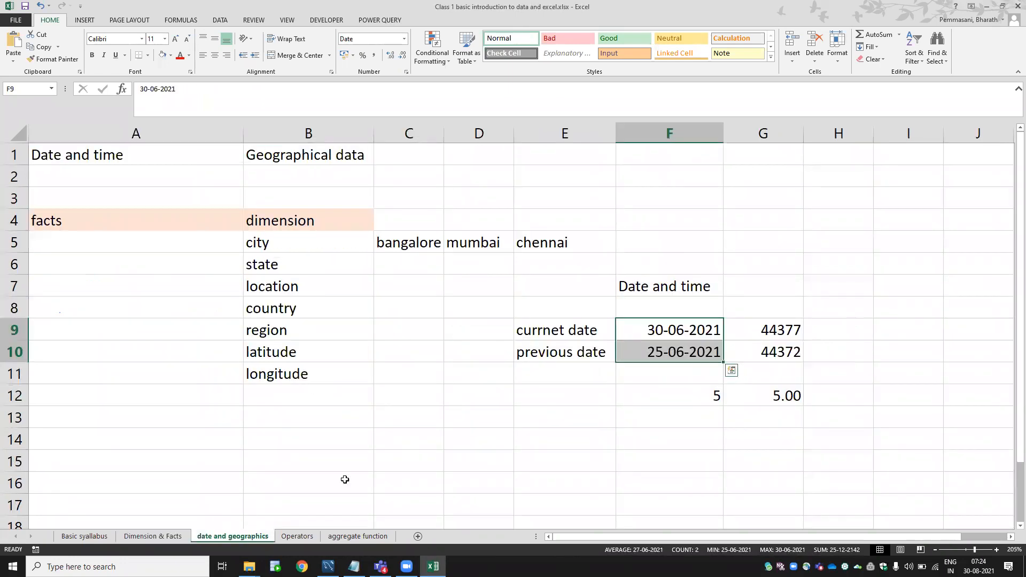
{"action": "left_click", "coordinate": [284, 539]}
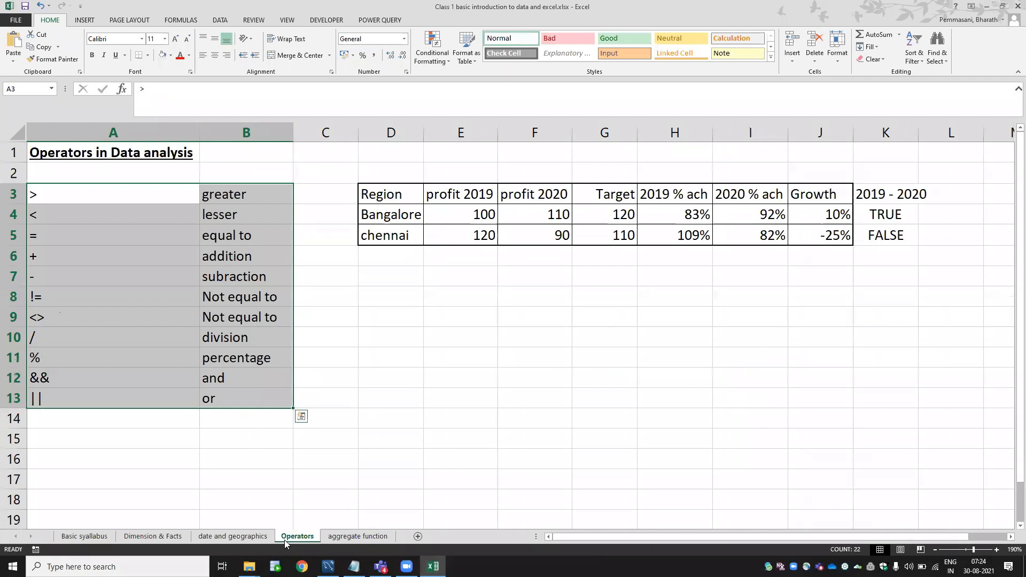
{"action": "left_click", "coordinate": [368, 364]}
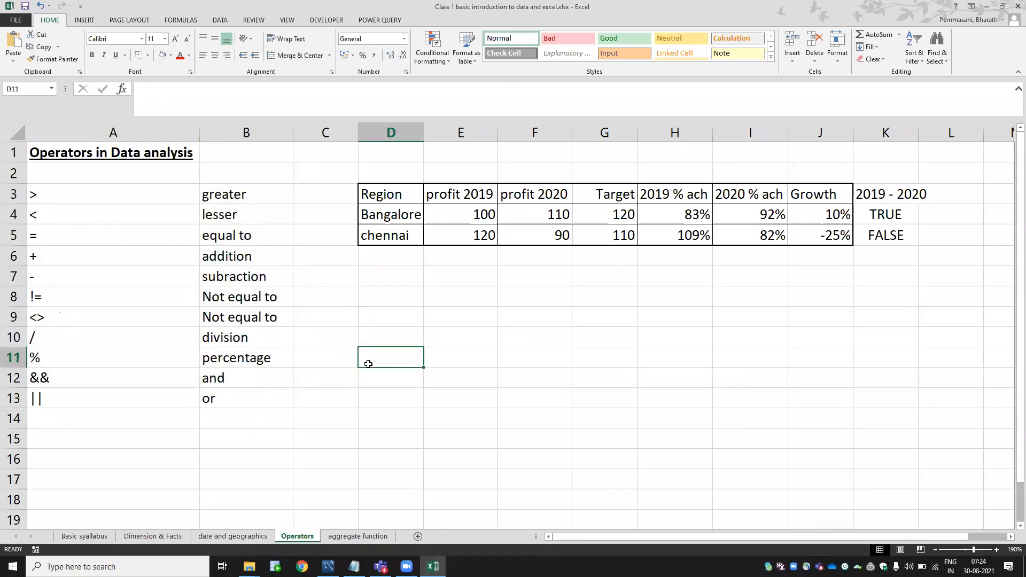
Step through the >, <, =, !=, <>, division and % operators in column A.
{"action": "left_click", "coordinate": [88, 194]}
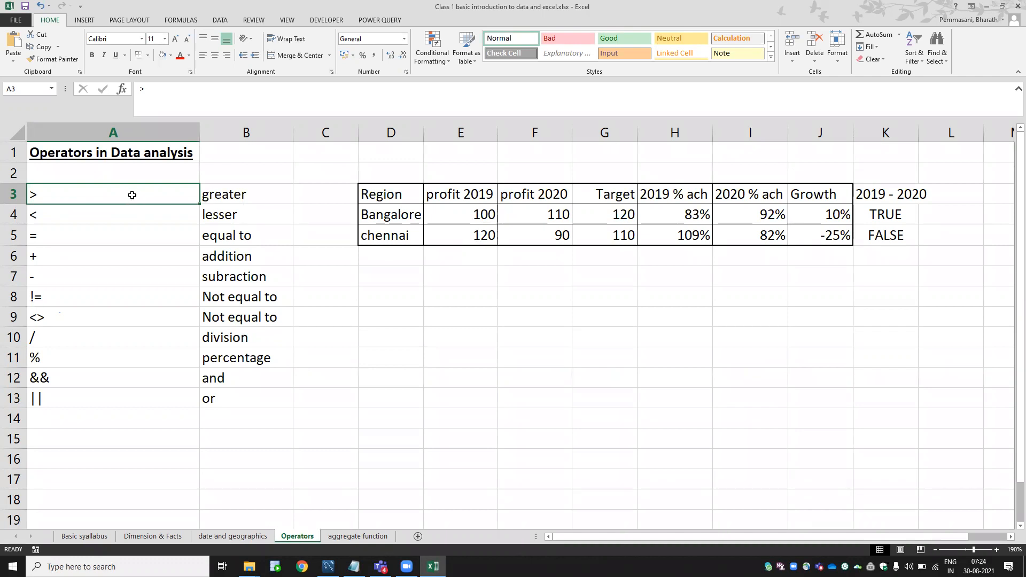
{"action": "left_click", "coordinate": [131, 216]}
{"action": "left_click", "coordinate": [129, 235]}
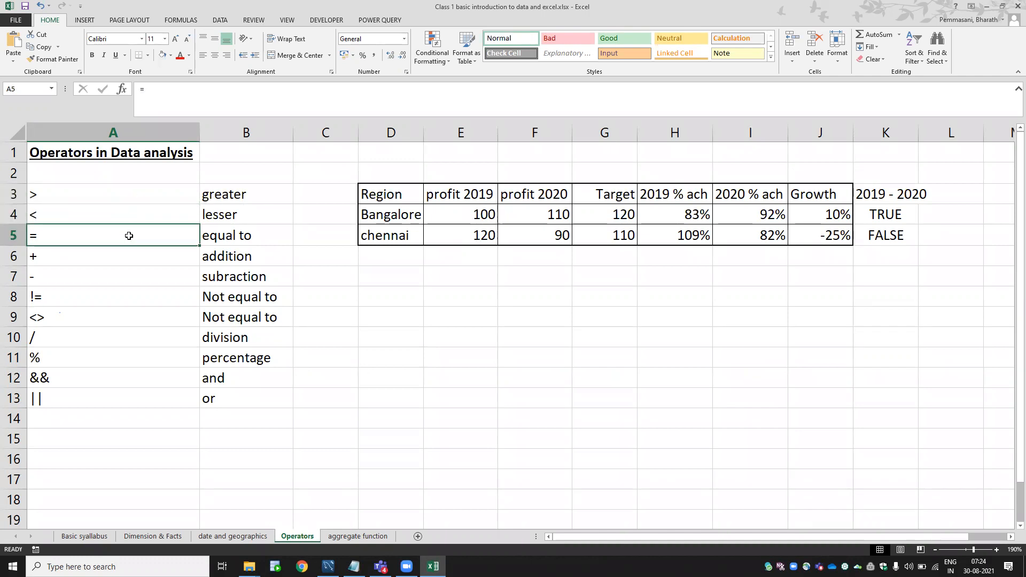
{"action": "left_click", "coordinate": [113, 292]}
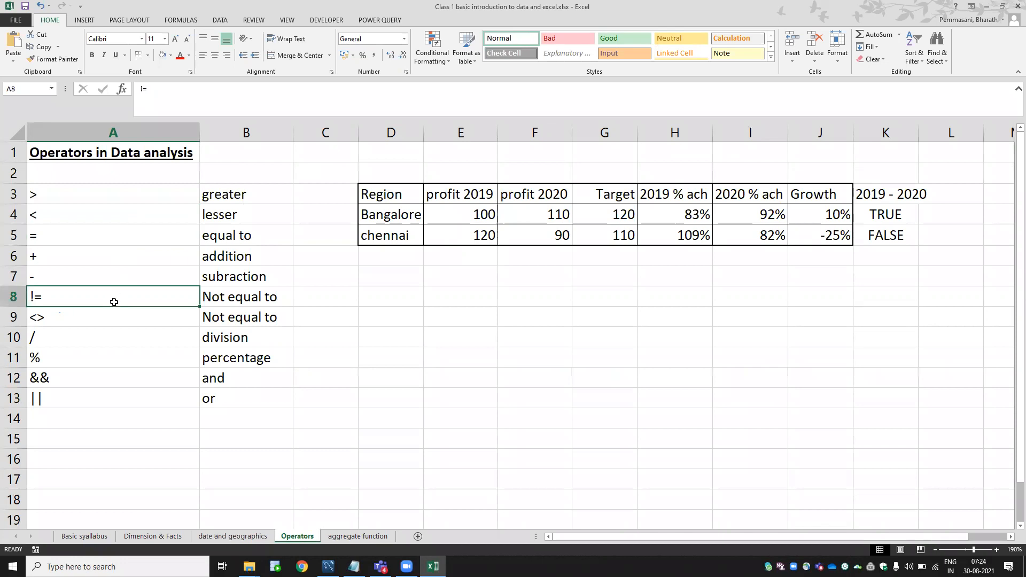
{"action": "left_click", "coordinate": [114, 315]}
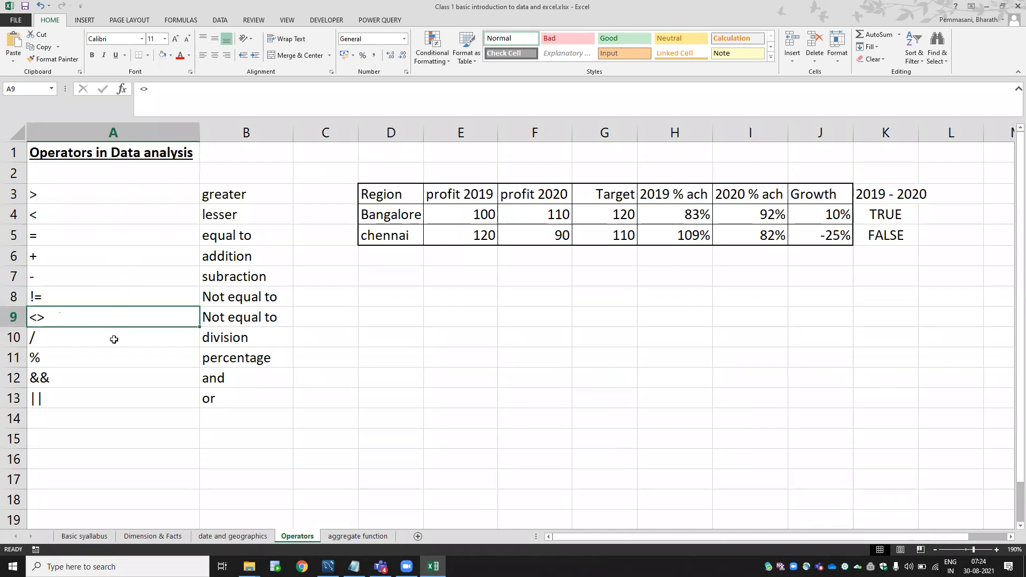
{"action": "left_click", "coordinate": [113, 340]}
{"action": "left_click", "coordinate": [113, 355]}
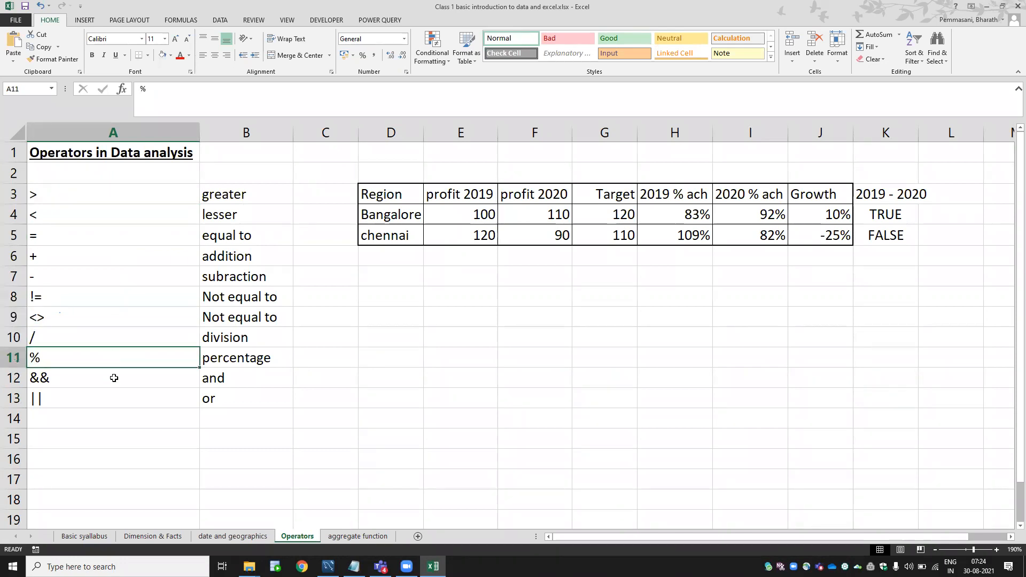
Review the && and || operators, then select the operator list A3:B13.
{"action": "left_click", "coordinate": [114, 378]}
{"action": "left_click", "coordinate": [116, 405]}
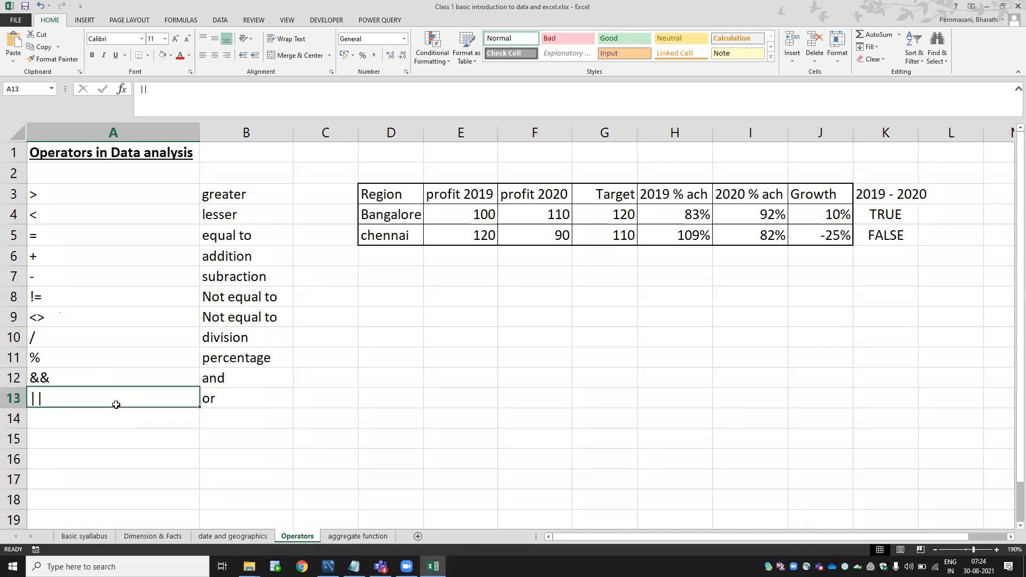
{"action": "left_click", "coordinate": [109, 382]}
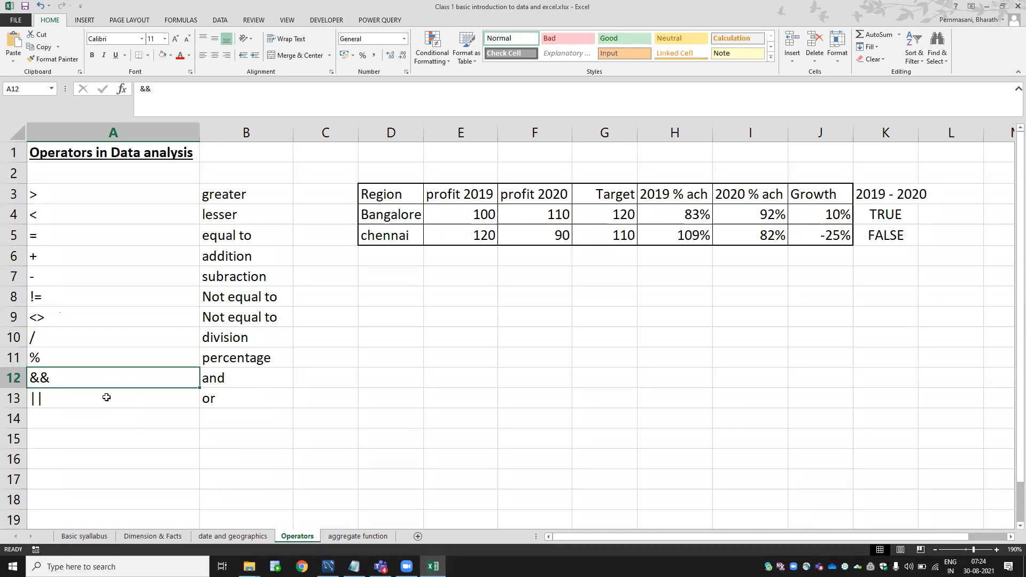
{"action": "left_click", "coordinate": [106, 397]}
{"action": "left_click", "coordinate": [103, 381]}
{"action": "left_click", "coordinate": [100, 396]}
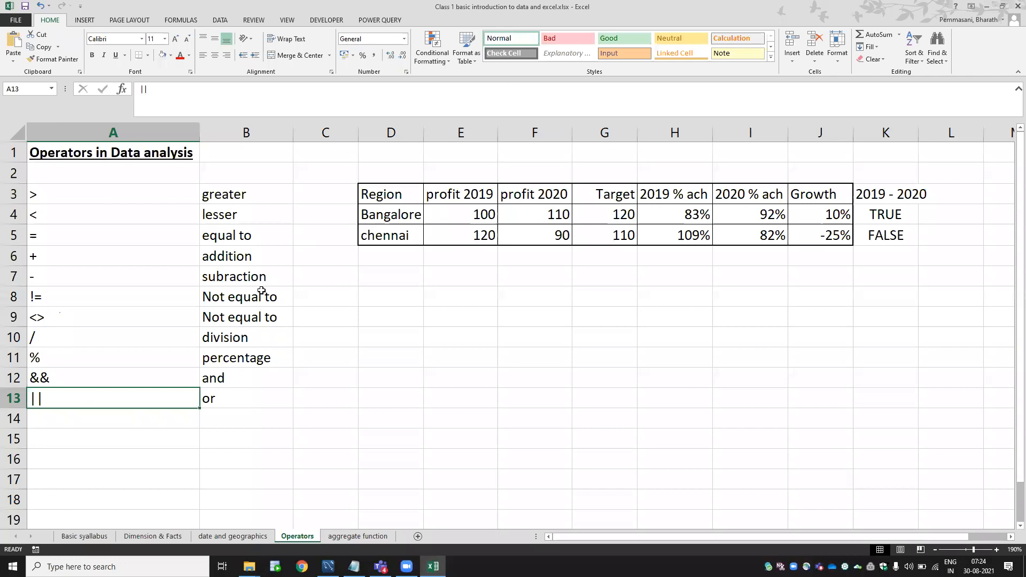
{"action": "left_click_drag", "start_coordinate": [57, 195], "coordinate": [218, 385]}
Apply All Borders to every cell of the operator list A3:B13 with Alt, H, B, A.
{"action": "key", "text": "alt"}
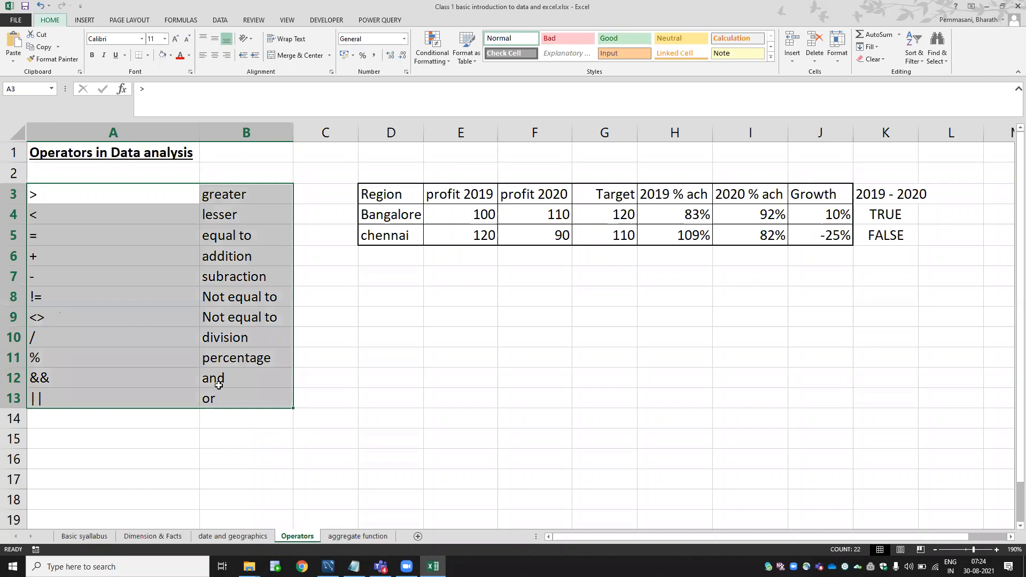
{"action": "key", "text": "h"}
{"action": "key", "text": "b"}
{"action": "key", "text": "a"}
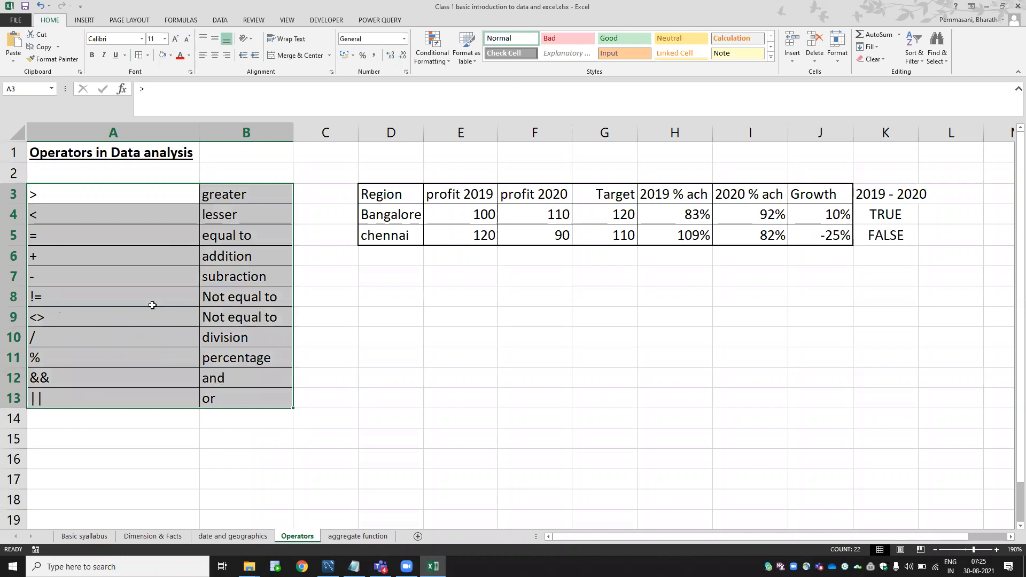
{"action": "left_click", "coordinate": [383, 349]}
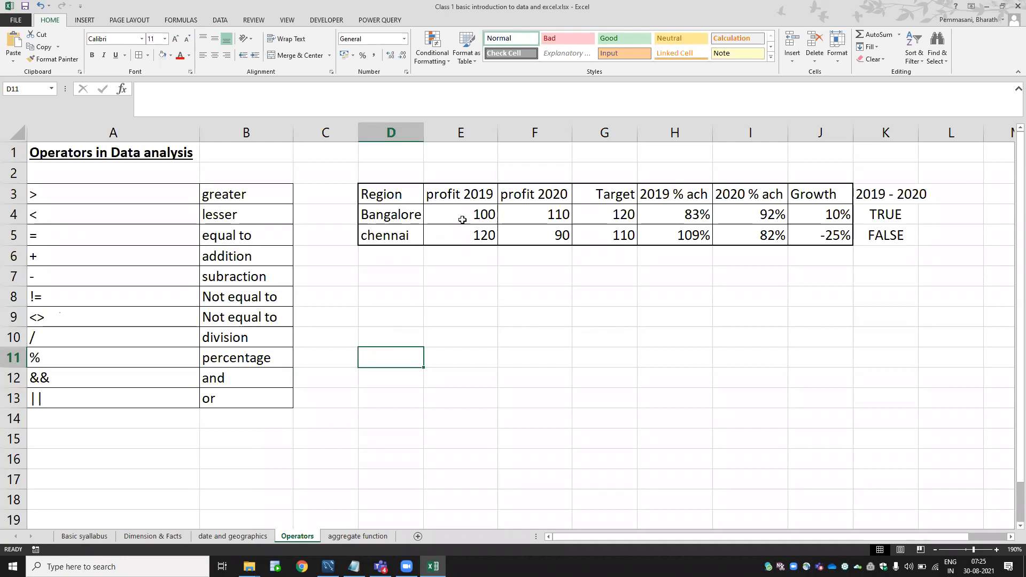
{"action": "left_click", "coordinate": [680, 216]}
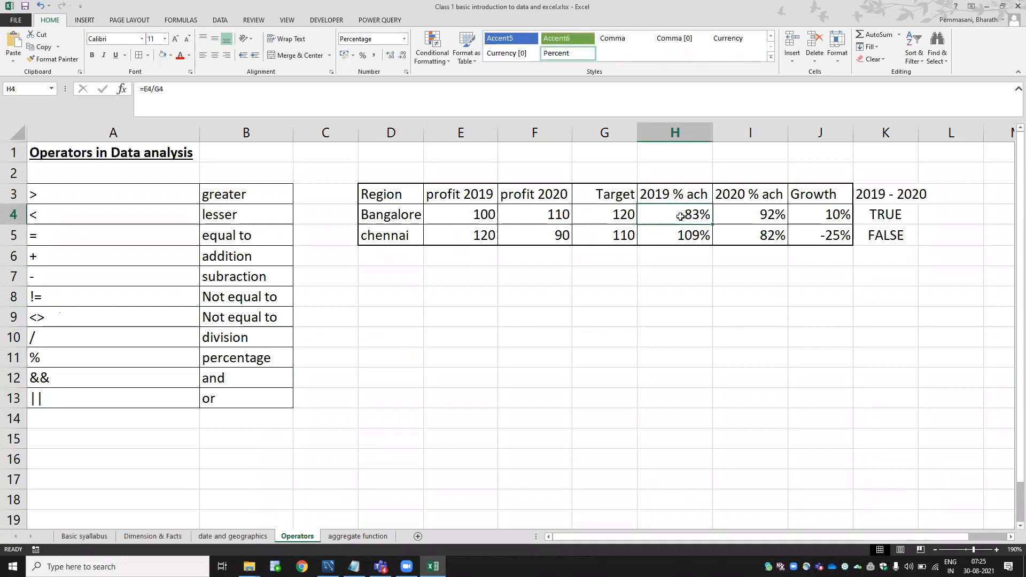
Clear the calculated results in H4:J5, then look over the Target values and column headers.
{"action": "key", "text": "shift+Down"}
{"action": "key", "text": "shift+Right"}
{"action": "key", "text": "shift+Right"}
{"action": "key", "text": "Delete"}
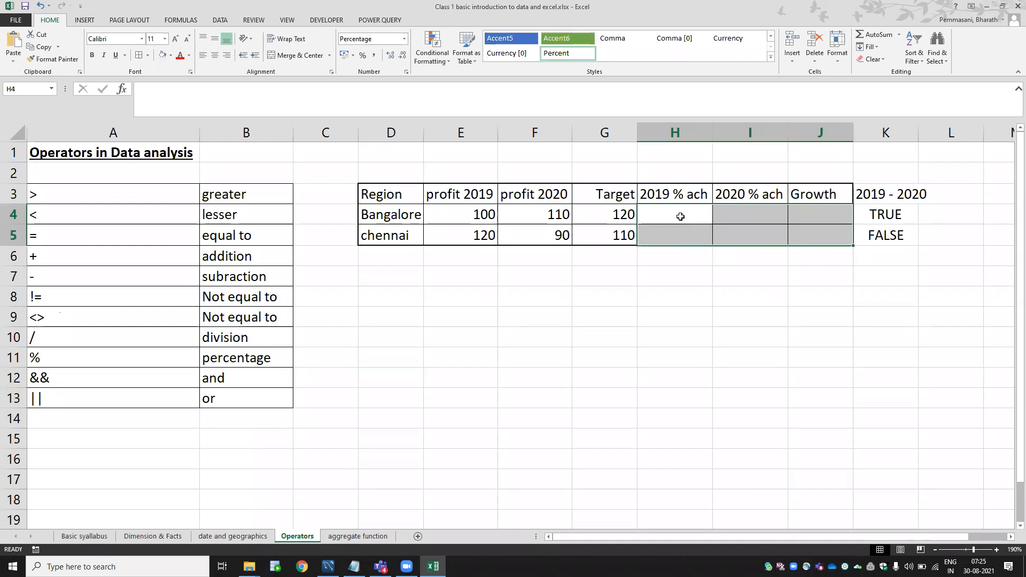
{"action": "key", "text": "Left"}
{"action": "key", "text": "Left"}
{"action": "key", "text": "Right"}
{"action": "key", "text": "Down"}
{"action": "key", "text": "Up"}
{"action": "key", "text": "Up"}
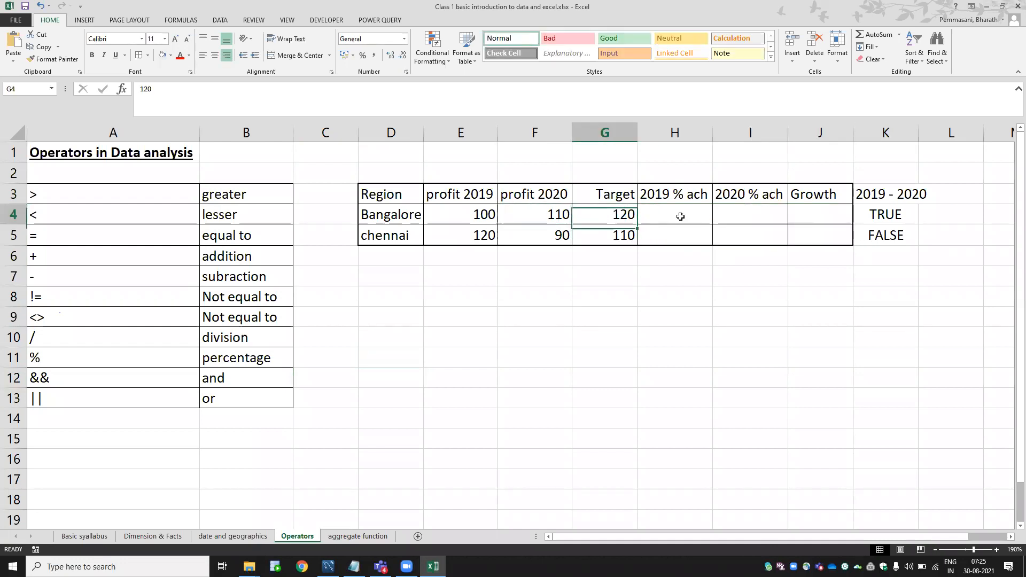
{"action": "key", "text": "Left"}
{"action": "key", "text": "Left"}
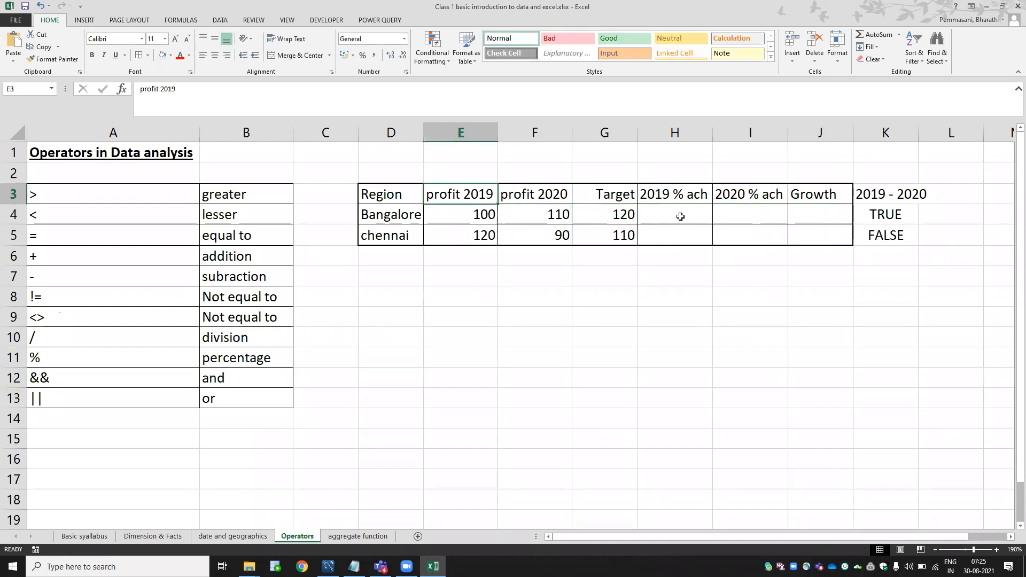
{"action": "key", "text": "Right"}
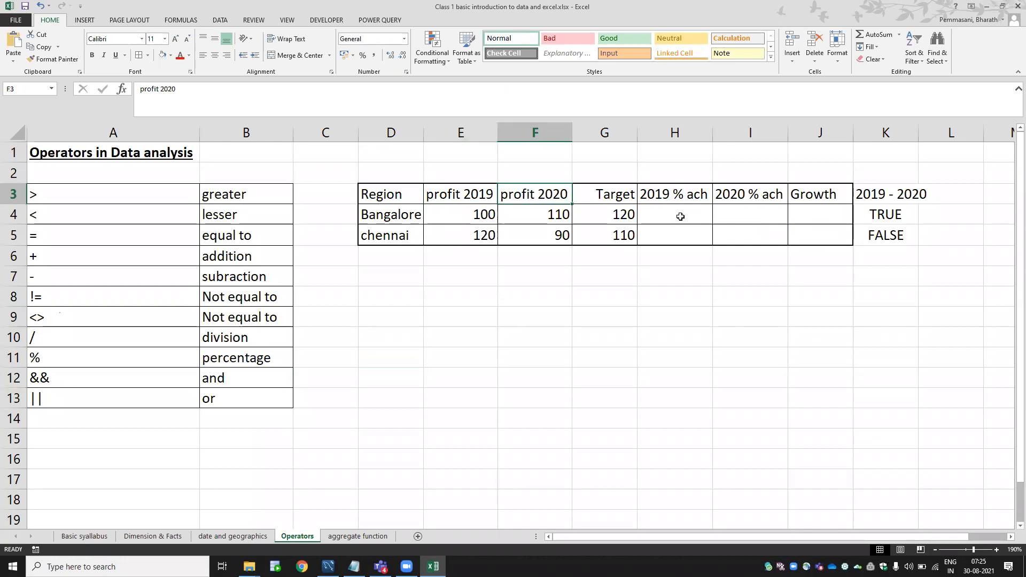
{"action": "key", "text": "Right"}
{"action": "key", "text": "Down"}
{"action": "key", "text": "Up"}
{"action": "key", "text": "Down"}
{"action": "key", "text": "Down"}
{"action": "key", "text": "Up"}
{"action": "key", "text": "Up"}
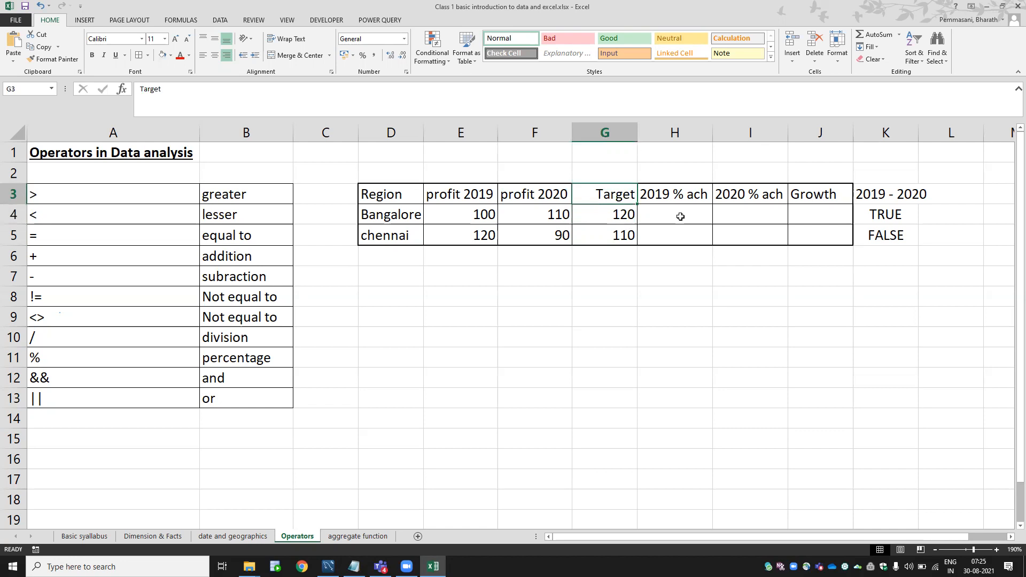
{"action": "key", "text": "Right"}
{"action": "key", "text": "Right"}
{"action": "key", "text": "Right"}
{"action": "key", "text": "Right"}
{"action": "key", "text": "Right"}
{"action": "key", "text": "Right"}
{"action": "key", "text": "Left"}
{"action": "key", "text": "Left"}
{"action": "key", "text": "Left"}
{"action": "key", "text": "Left"}
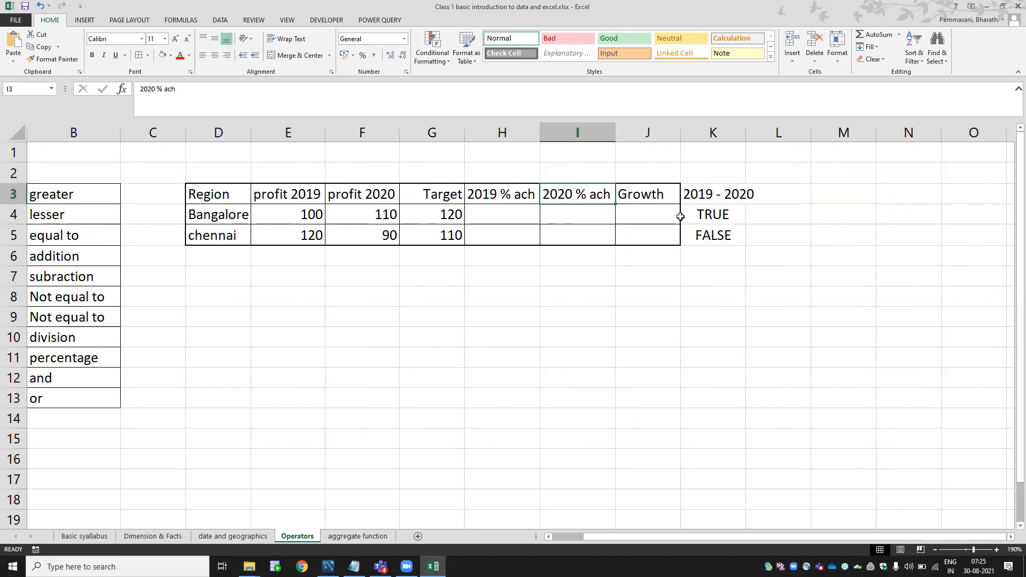
Enter the labels ACHIVEMENT in E8 and GROWTH in E9.
{"action": "left_click", "coordinate": [296, 300]}
{"action": "type", "text": "A"}
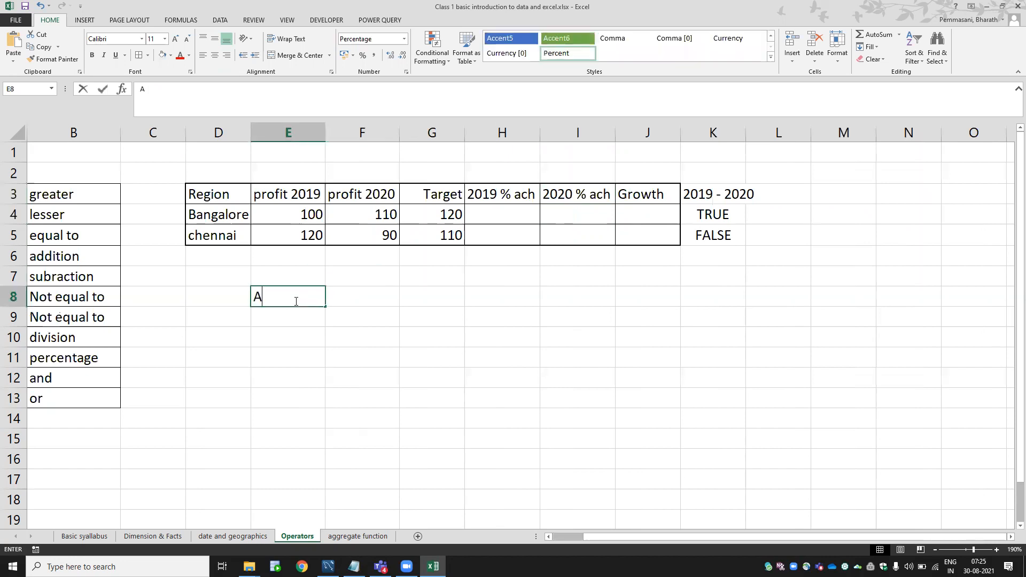
{"action": "type", "text": "CHIVEMENT"}
{"action": "key", "text": "BackSpace"}
{"action": "type", "text": "NT"}
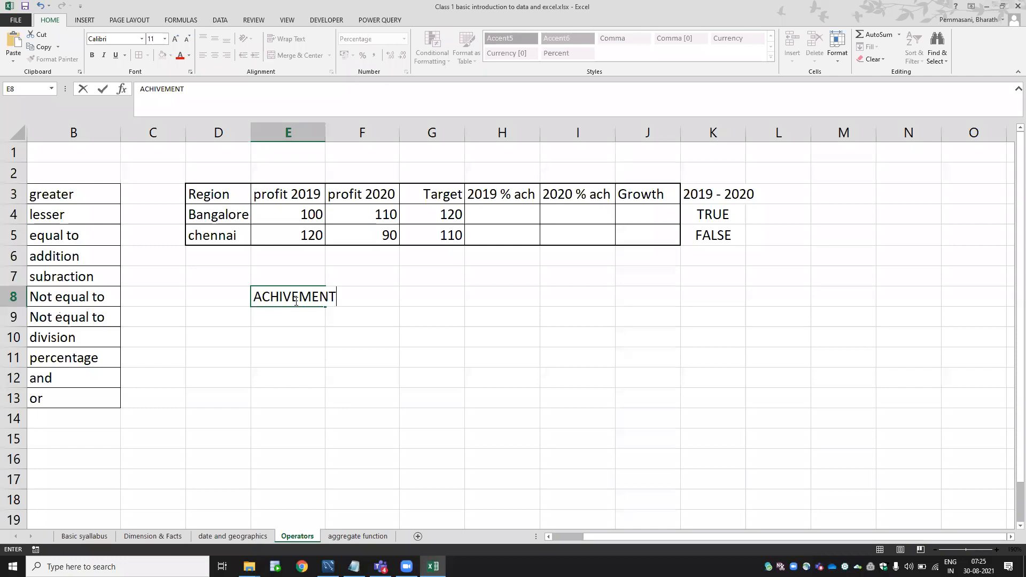
{"action": "key", "text": "Return"}
{"action": "type", "text": "GROWT"}
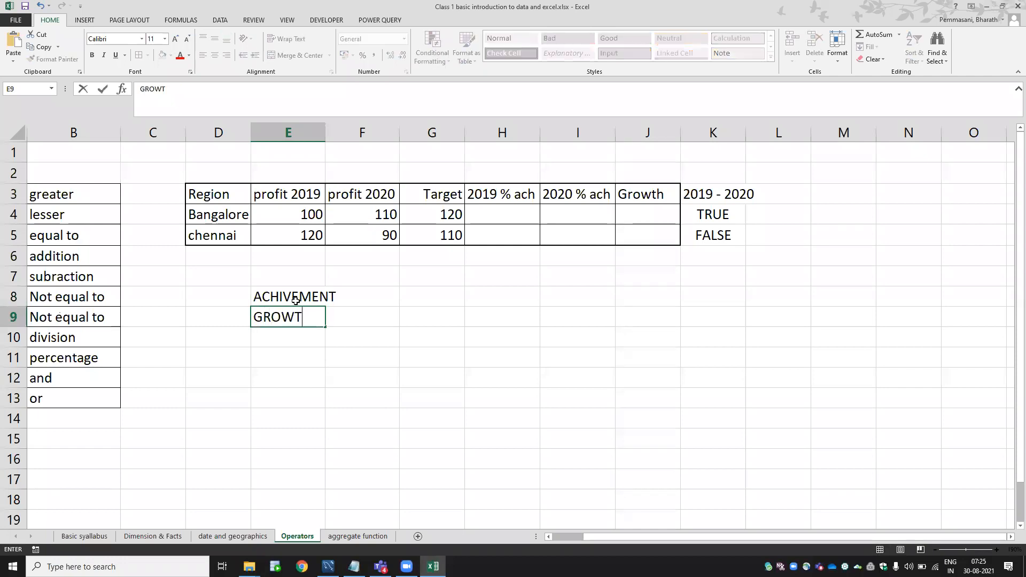
{"action": "type", "text": "H"}
{"action": "key", "text": "Return"}
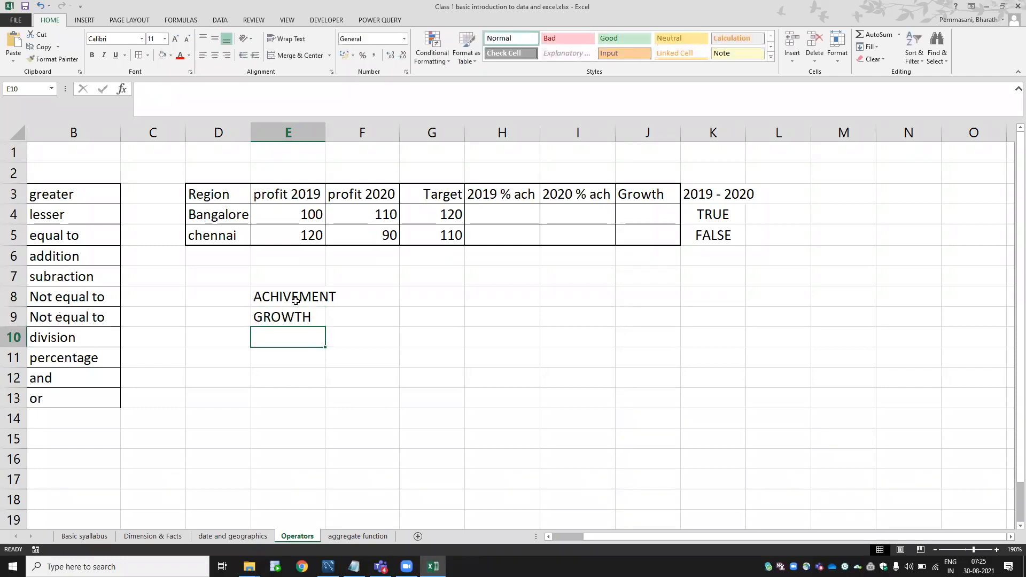
Autofit column E so ACHIVEMENT fits, then return to H4.
{"action": "double_click", "coordinate": [325, 128]}
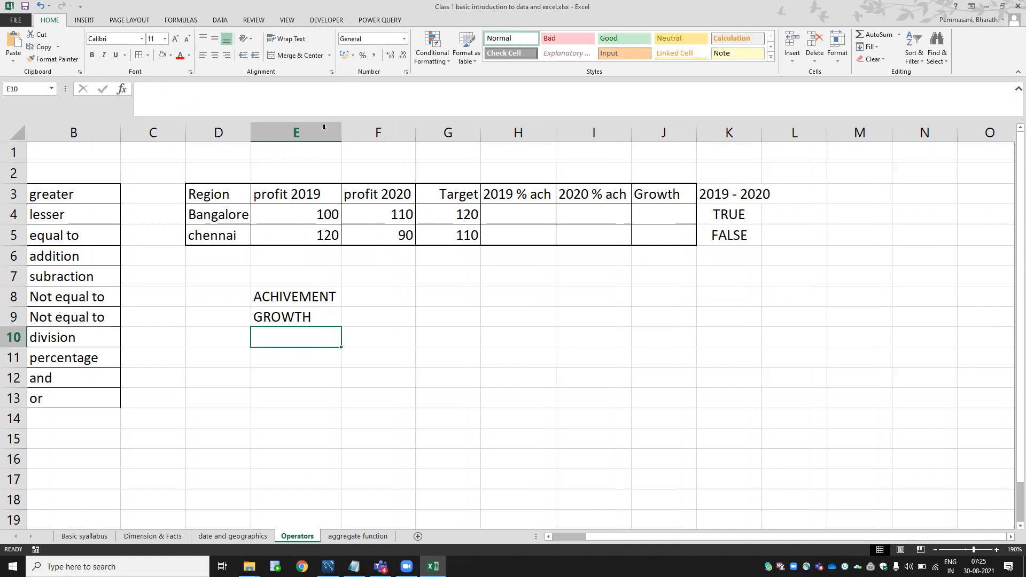
{"action": "left_click", "coordinate": [354, 295]}
{"action": "key", "text": "Left"}
{"action": "scroll", "coordinate": [354, 295], "scroll_direction": "left", "scroll_amount": 3}
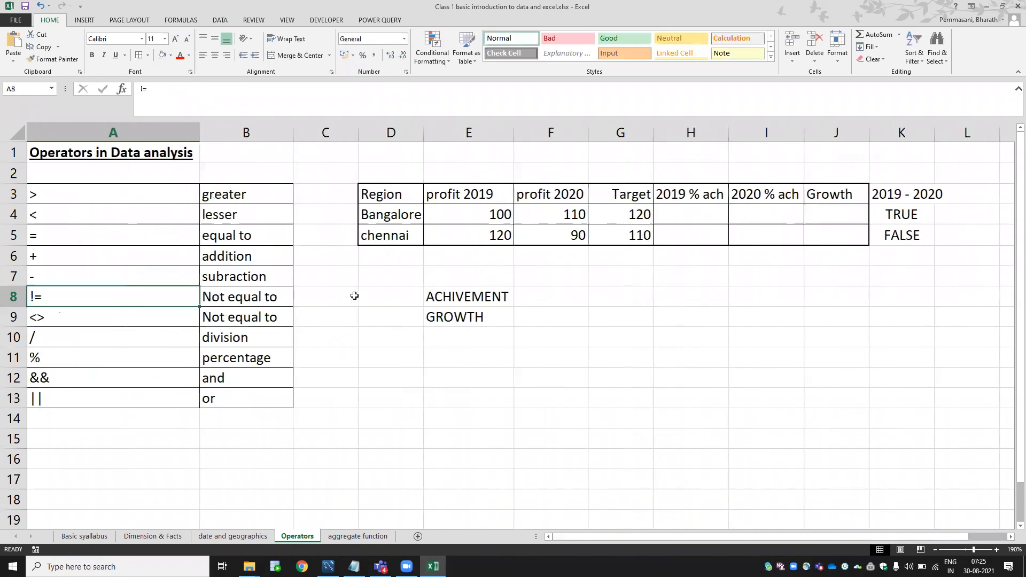
{"action": "key", "text": "Right"}
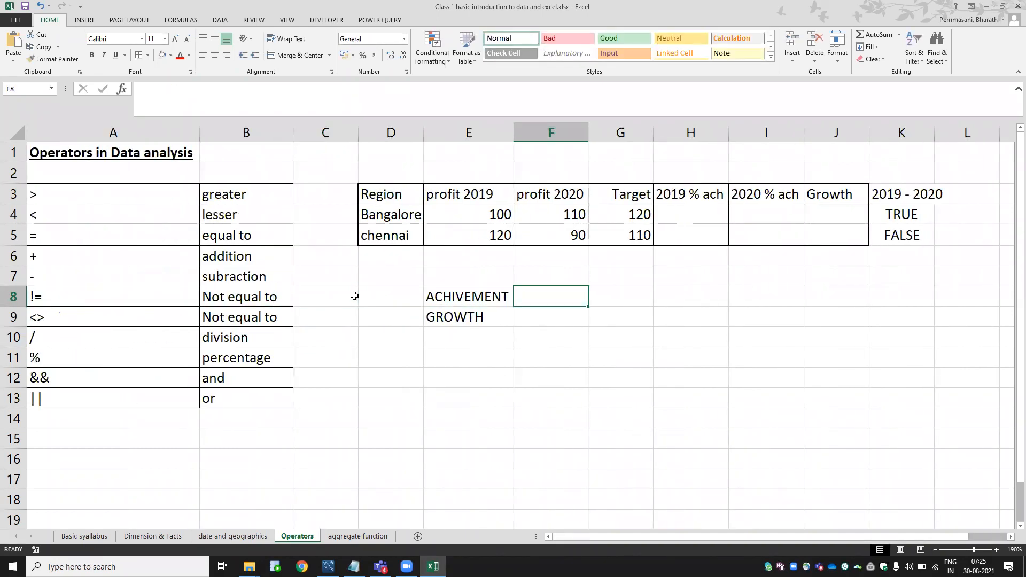
{"action": "key", "text": "Right"}
{"action": "key", "text": "Right"}
{"action": "key", "text": "Up"}
{"action": "key", "text": "Up"}
{"action": "key", "text": "Up"}
{"action": "key", "text": "Up"}
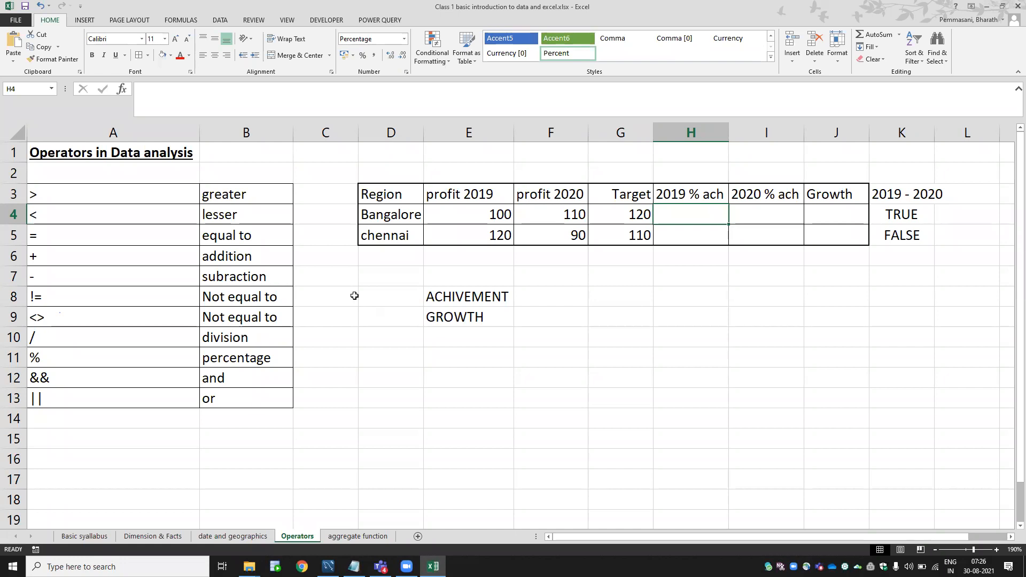
{"action": "type", "text": "="}
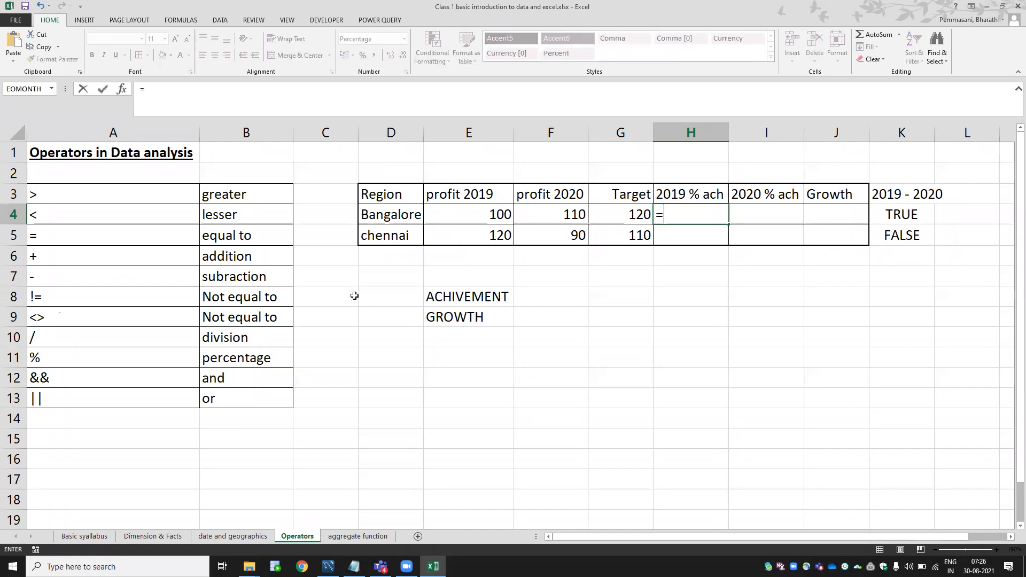
{"action": "key", "text": "Escape"}
{"action": "key", "text": "Left"}
{"action": "key", "text": "Left"}
{"action": "key", "text": "Left"}
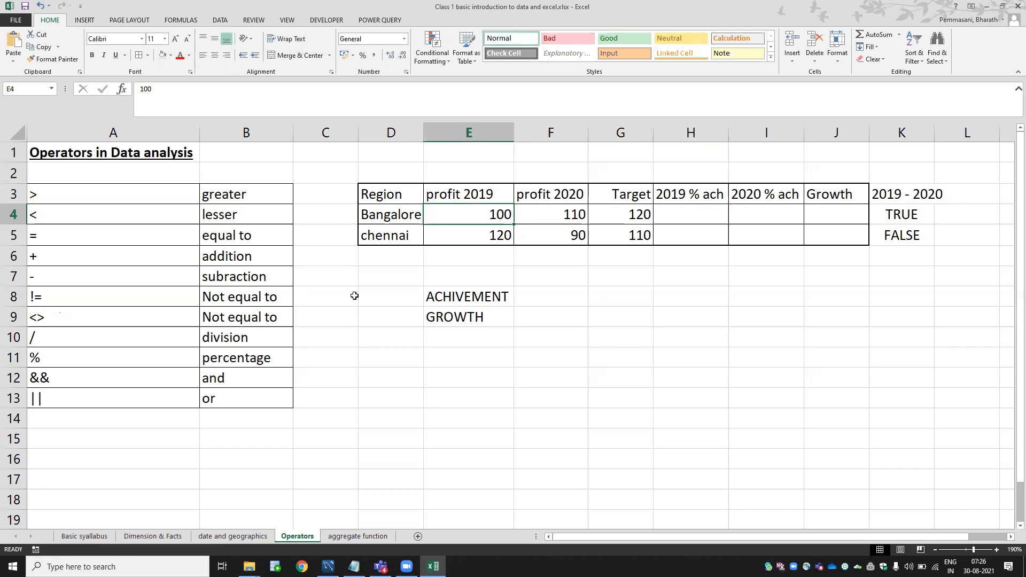
{"action": "key", "text": "Right"}
{"action": "key", "text": "Right"}
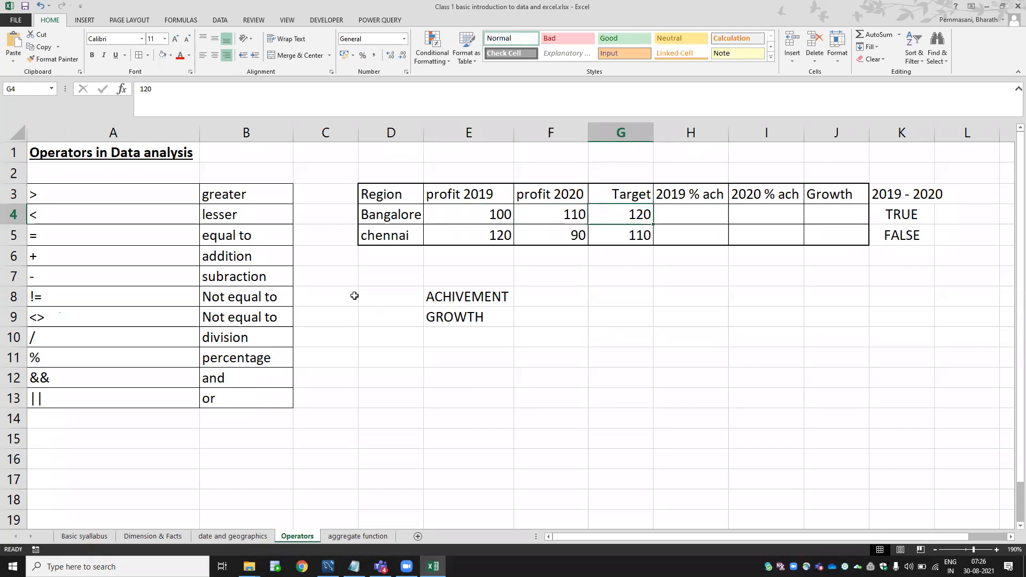
{"action": "key", "text": "Left"}
{"action": "key", "text": "Left"}
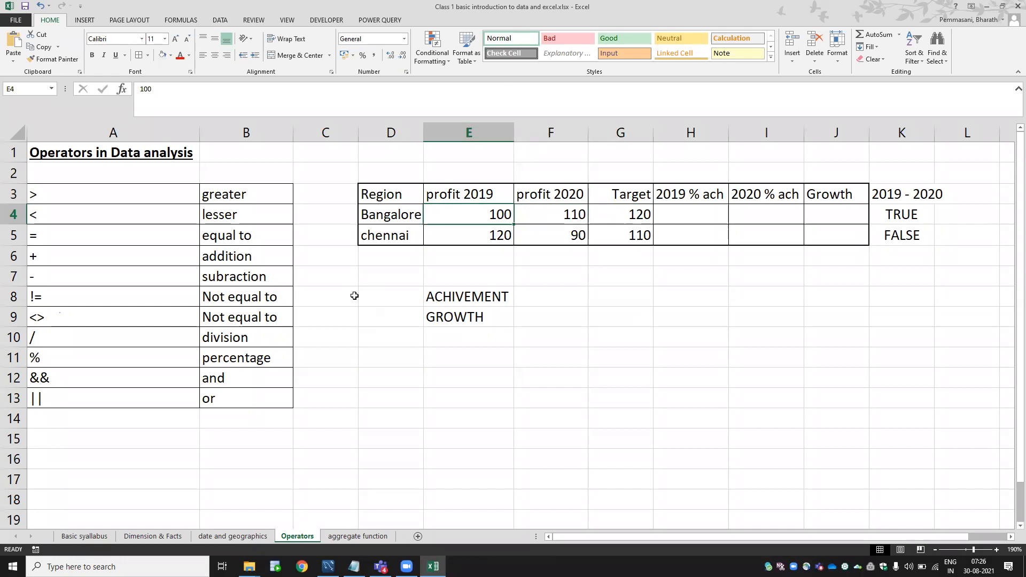
{"action": "key", "text": "Right"}
{"action": "key", "text": "Right"}
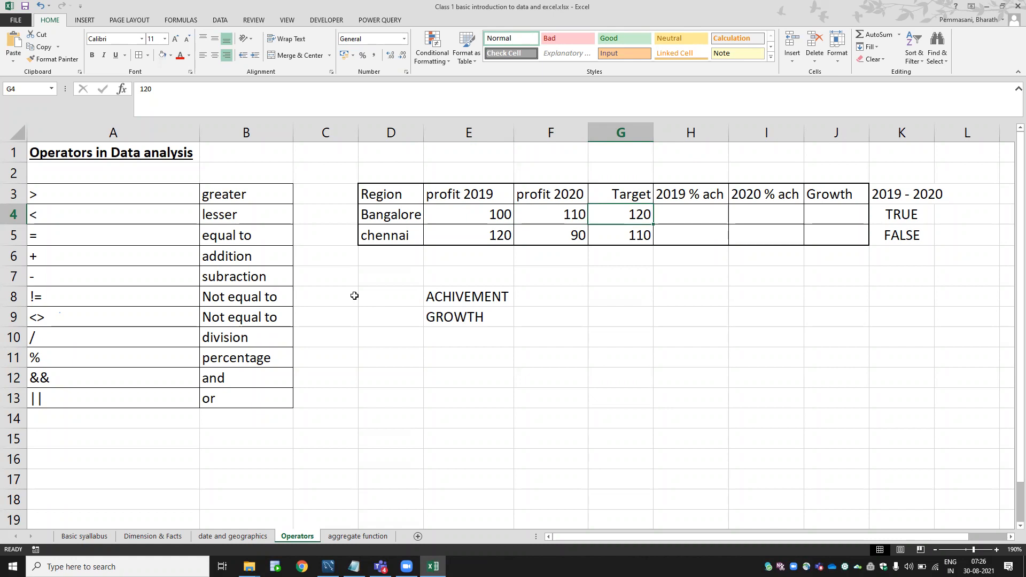
{"action": "type", "text": "="}
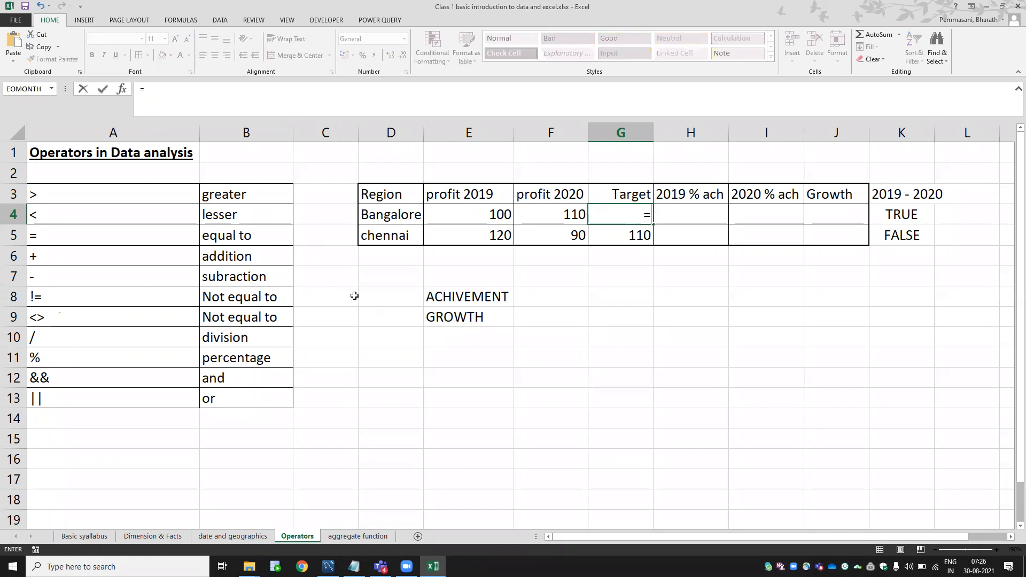
{"action": "key", "text": "Escape"}
{"action": "key", "text": "Right"}
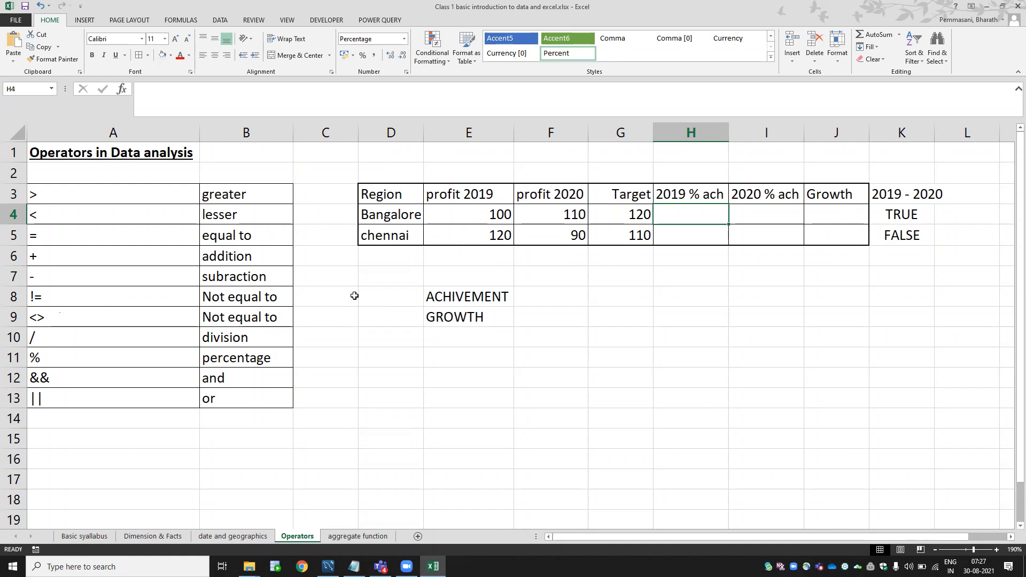
Enter =E4/G4 in H4 for Bangalore's 2019 achievement (83%) and check the formula.
{"action": "type", "text": "="}
{"action": "key", "text": "Left"}
{"action": "key", "text": "Left"}
{"action": "key", "text": "Left"}
{"action": "type", "text": "/"}
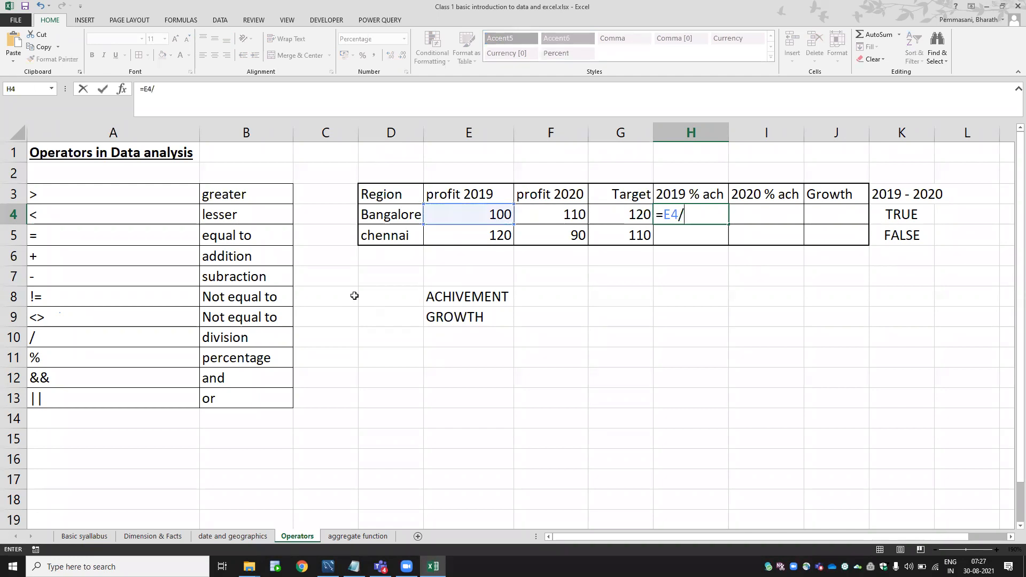
{"action": "key", "text": "Left"}
{"action": "key", "text": "Return"}
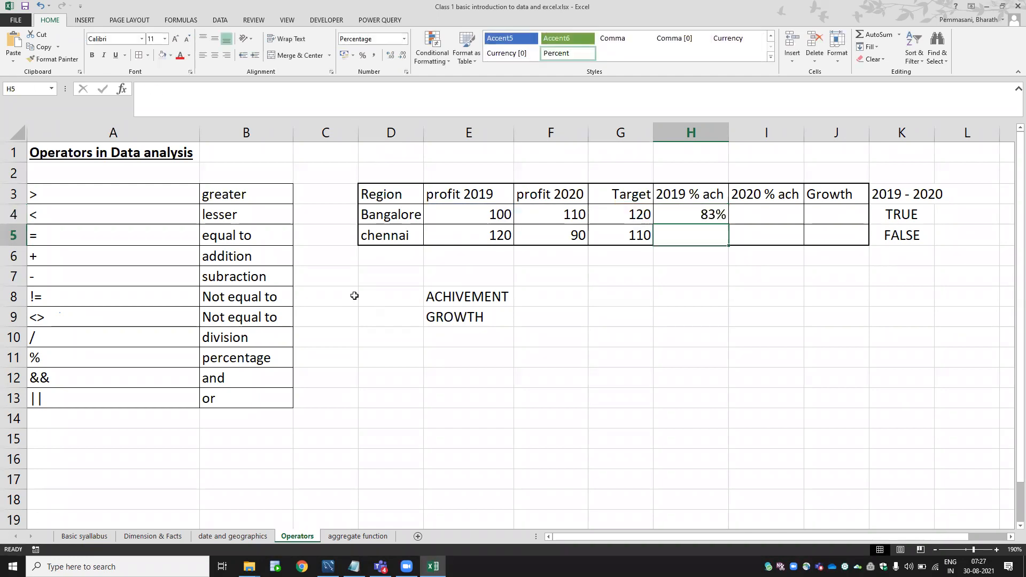
{"action": "key", "text": "Up"}
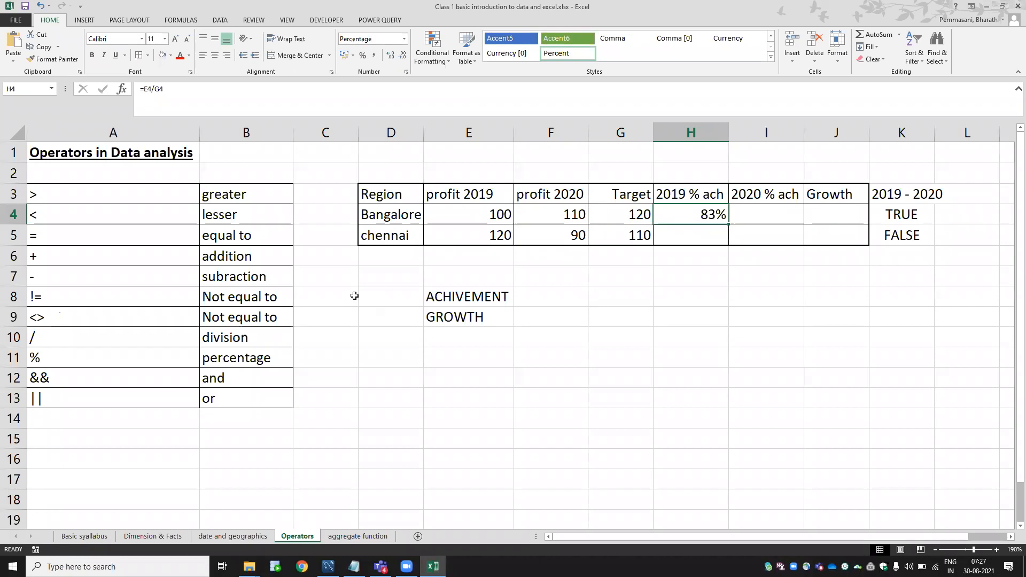
{"action": "key", "text": "F2"}
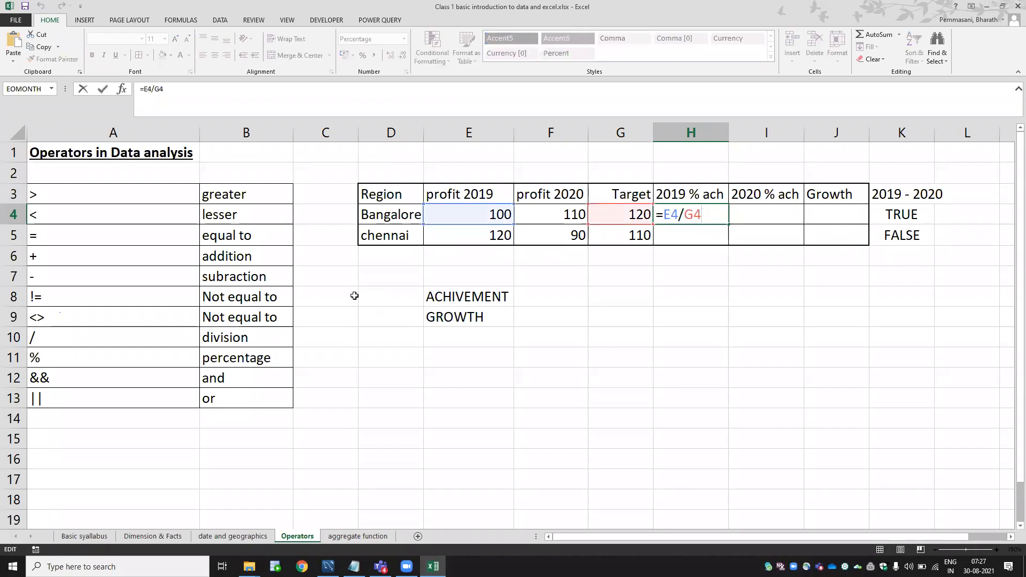
{"action": "key", "text": "Escape"}
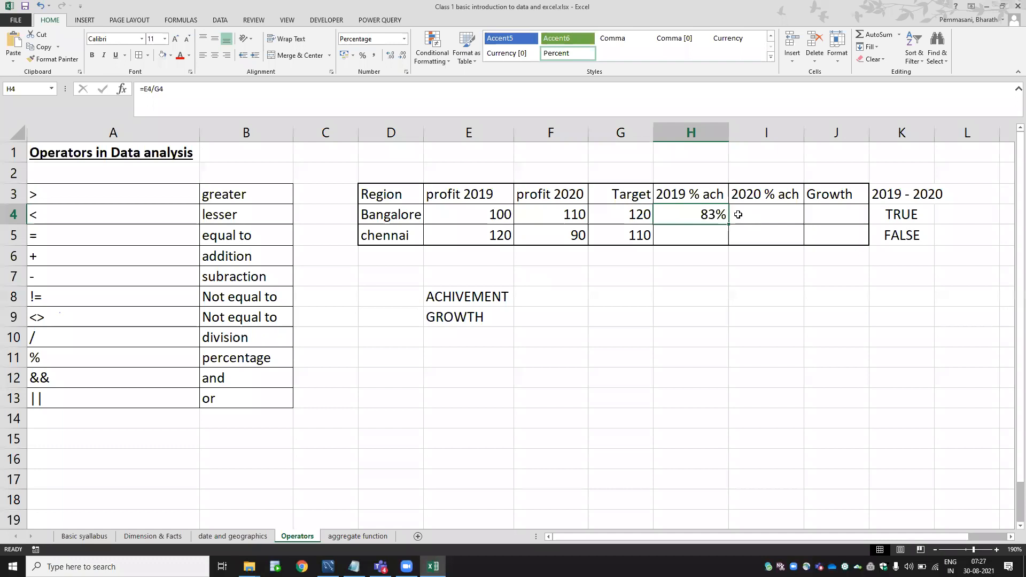
Fill the 2019 achievement formula down into H5, giving chennai 109%, and check it.
{"action": "key", "text": "shift+Down"}
{"action": "key", "text": "ctrl+d"}
{"action": "key", "text": "Down"}
{"action": "key", "text": "Up"}
{"action": "key", "text": "Down"}
{"action": "key", "text": "F2"}
{"action": "key", "text": "Escape"}
{"action": "key", "text": "Left"}
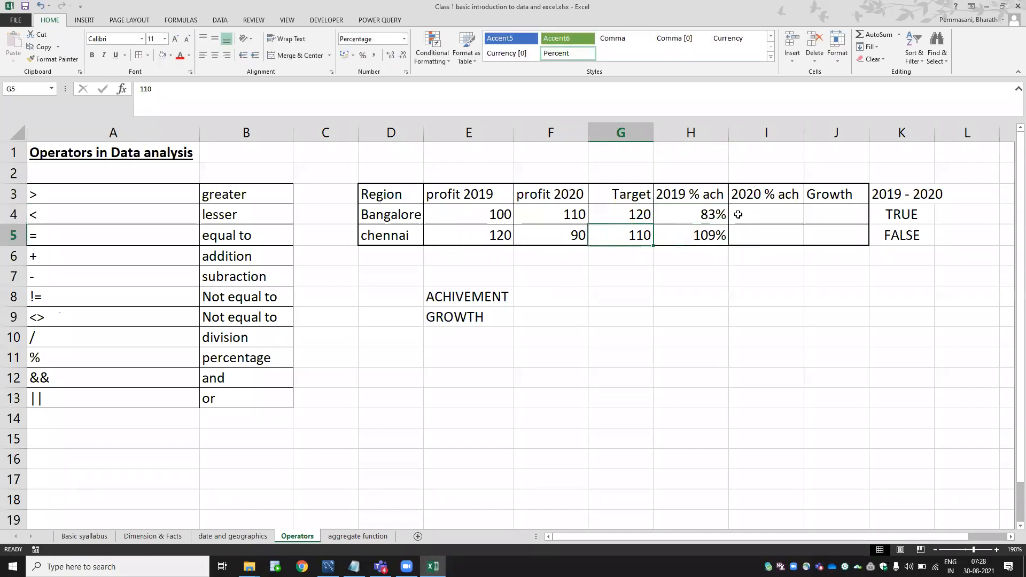
{"action": "key", "text": "Left"}
{"action": "key", "text": "Left"}
{"action": "key", "text": "Right"}
{"action": "key", "text": "Left"}
{"action": "key", "text": "Right"}
{"action": "key", "text": "Right"}
{"action": "key", "text": "Right"}
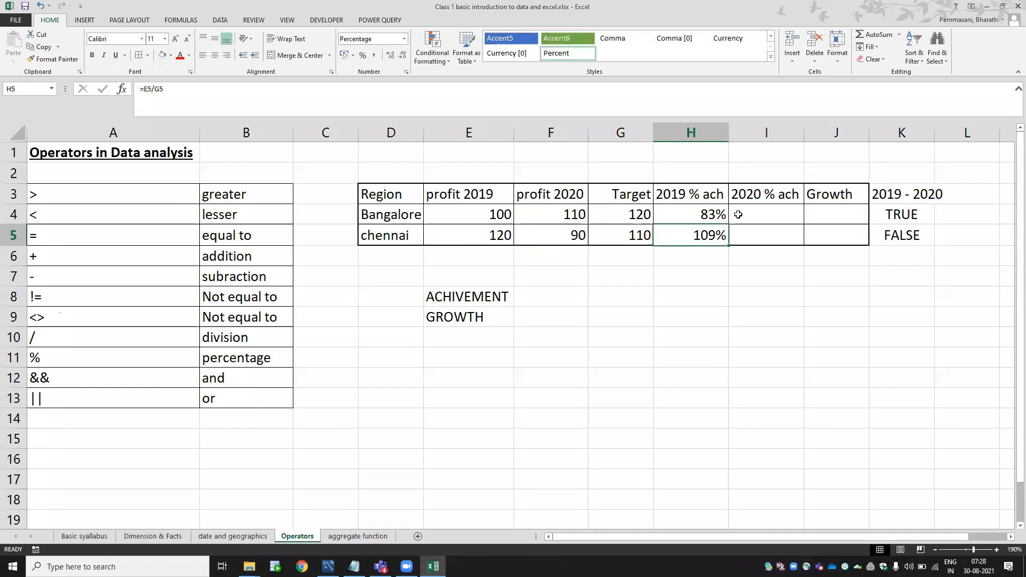
Enter =F4/G4 in I4 and copy it to I5 for 2020 achievement of 92% and 82%.
{"action": "key", "text": "Right"}
{"action": "key", "text": "Up"}
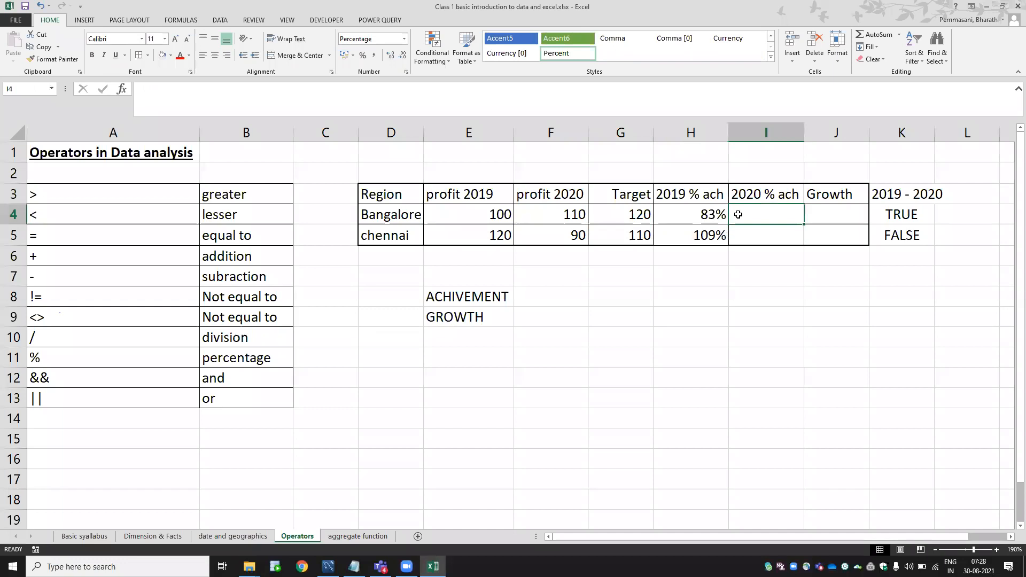
{"action": "type", "text": "="}
{"action": "key", "text": "Left"}
{"action": "key", "text": "Left"}
{"action": "key", "text": "Left"}
{"action": "type", "text": "/"}
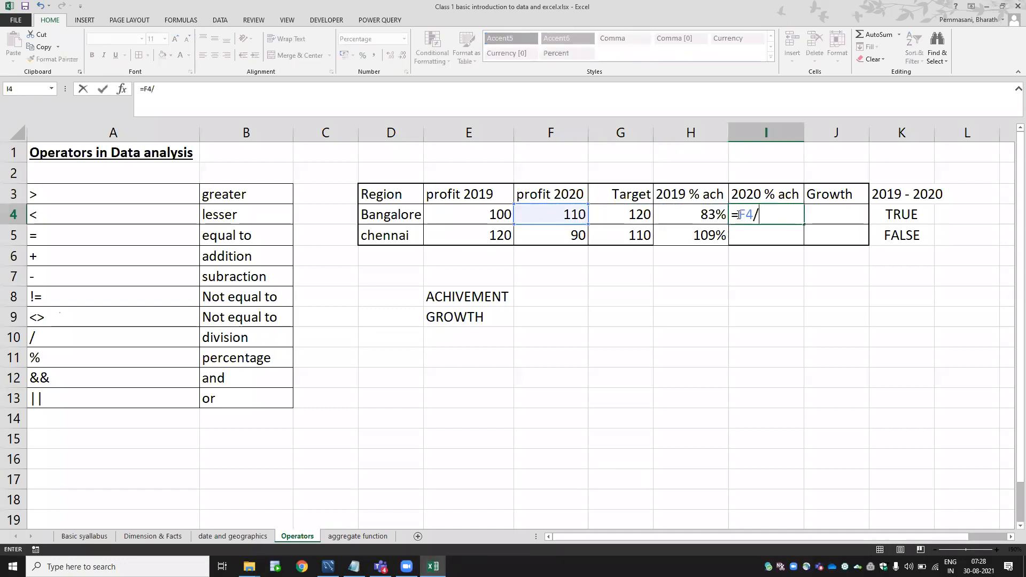
{"action": "key", "text": "Left"}
{"action": "key", "text": "Left"}
{"action": "key", "text": "Return"}
{"action": "key", "text": "Up"}
{"action": "key", "text": "ctrl+c"}
{"action": "key", "text": "Down"}
{"action": "key", "text": "ctrl+v"}
{"action": "key", "text": "Escape"}
{"action": "key", "text": "Right"}
{"action": "key", "text": "Up"}
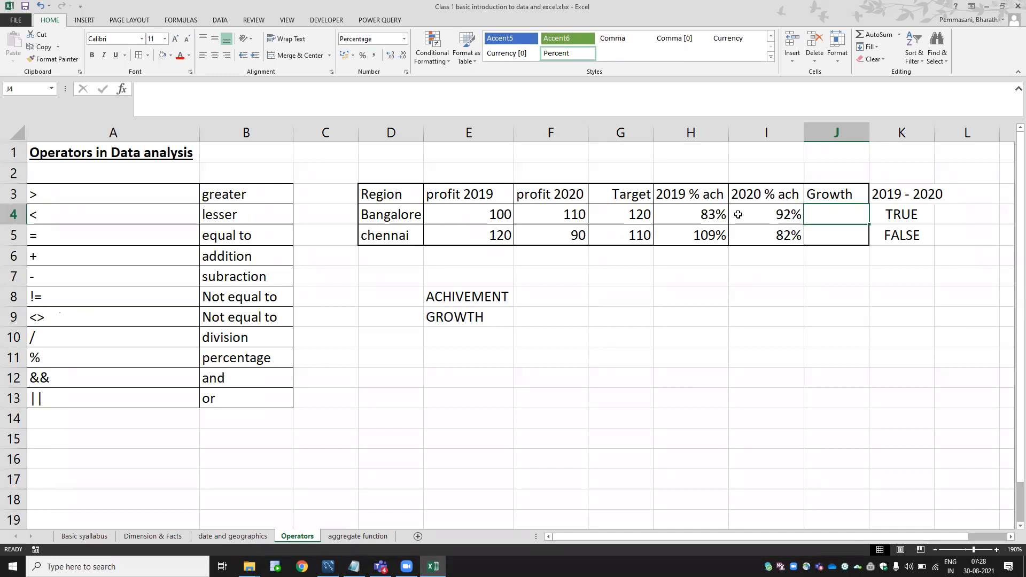
Enter the growth formula =(F4-E4)/E4 in J4 and review it.
{"action": "type", "text": "="}
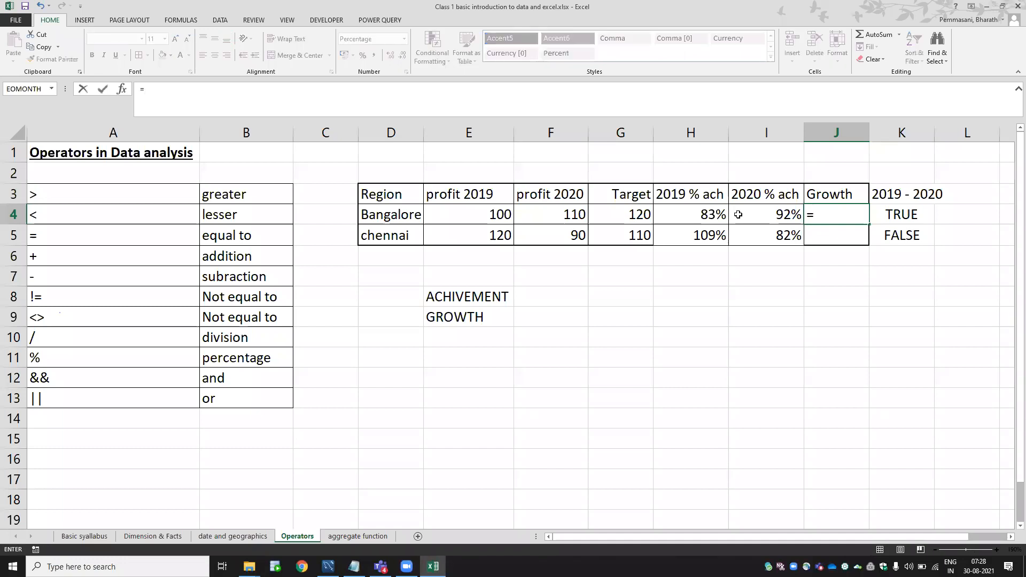
{"action": "type", "text": "("}
{"action": "left_click", "coordinate": [549, 215]}
{"action": "type", "text": "-"}
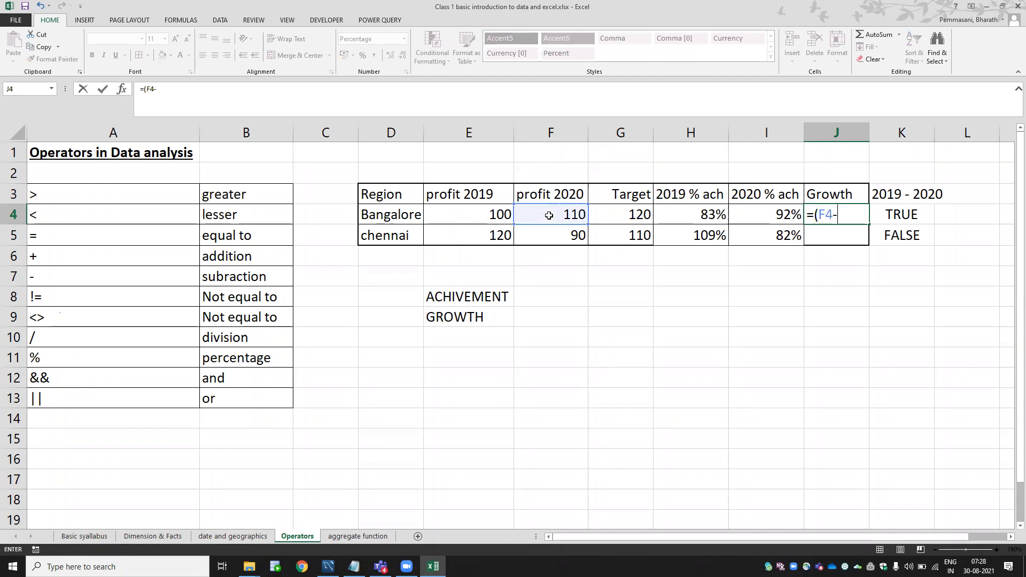
{"action": "left_click", "coordinate": [493, 218]}
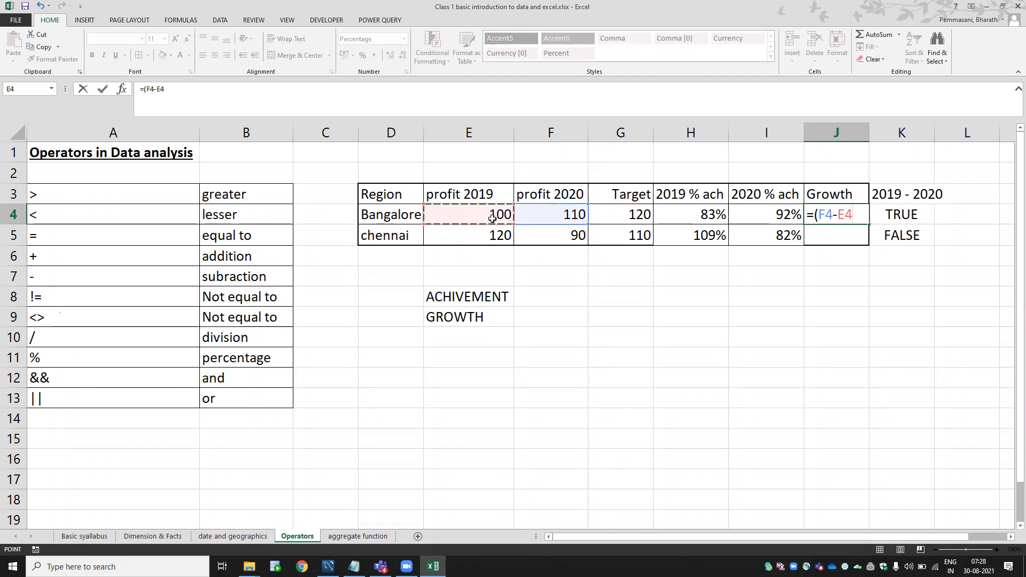
{"action": "type", "text": ")/"}
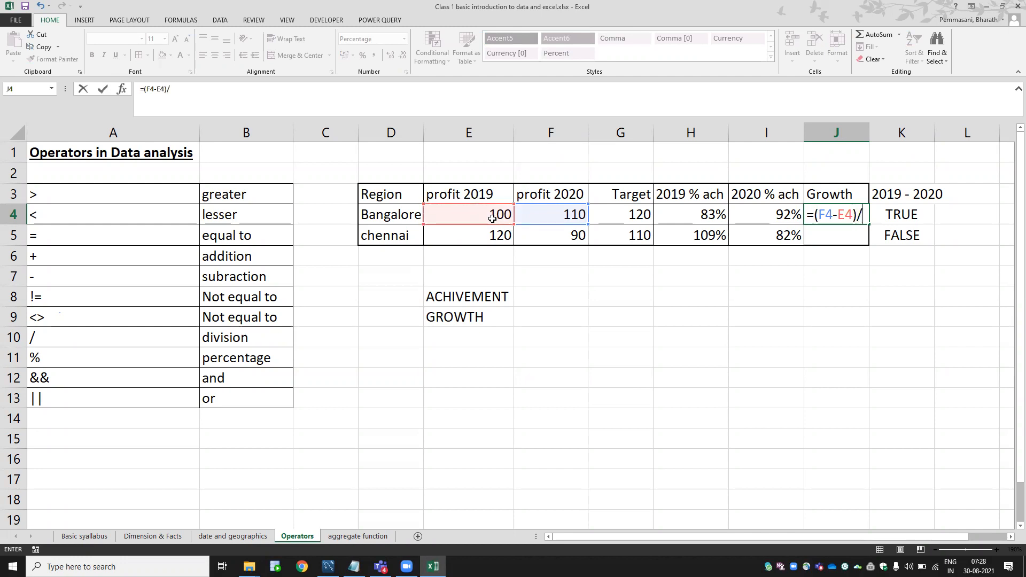
{"action": "left_click", "coordinate": [492, 218]}
{"action": "key", "text": "Return"}
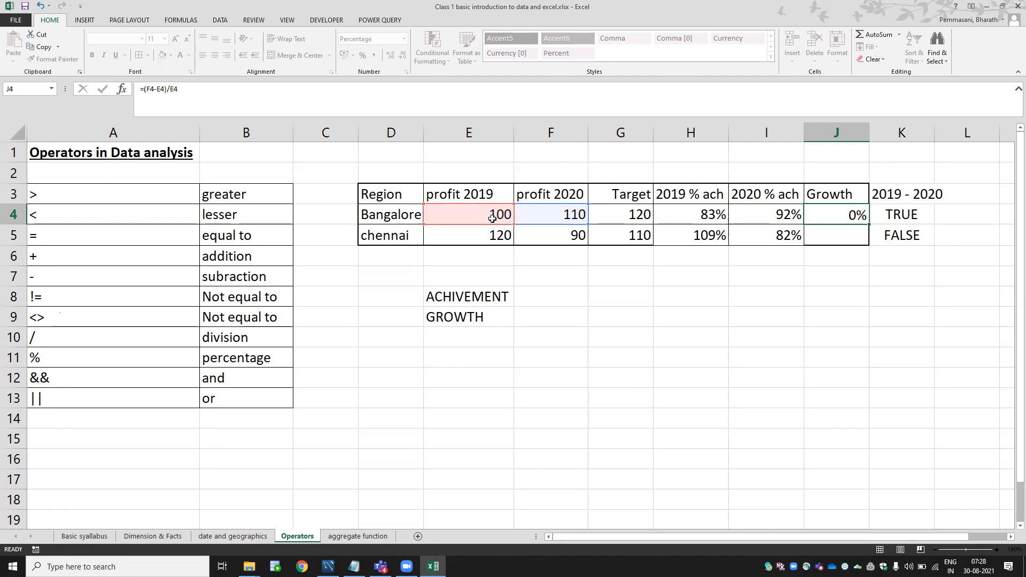
{"action": "key", "text": "Up"}
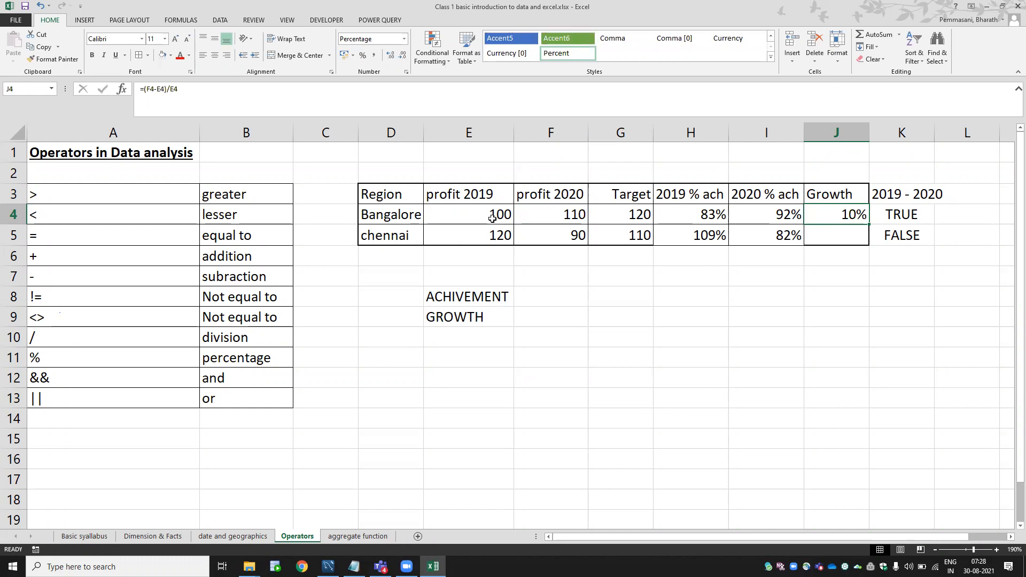
{"action": "key", "text": "F2"}
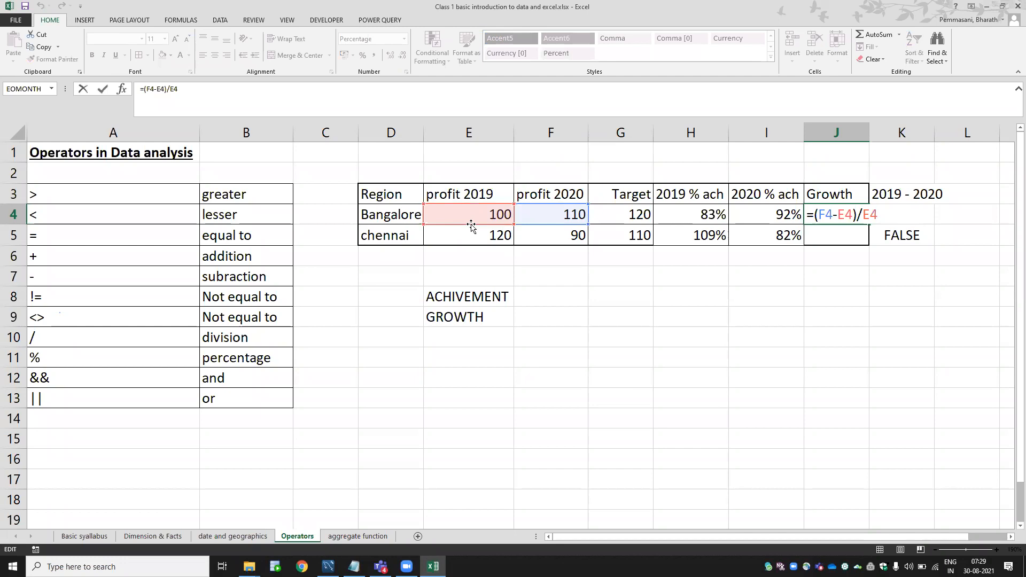
{"action": "key", "text": "ctrl+Return"}
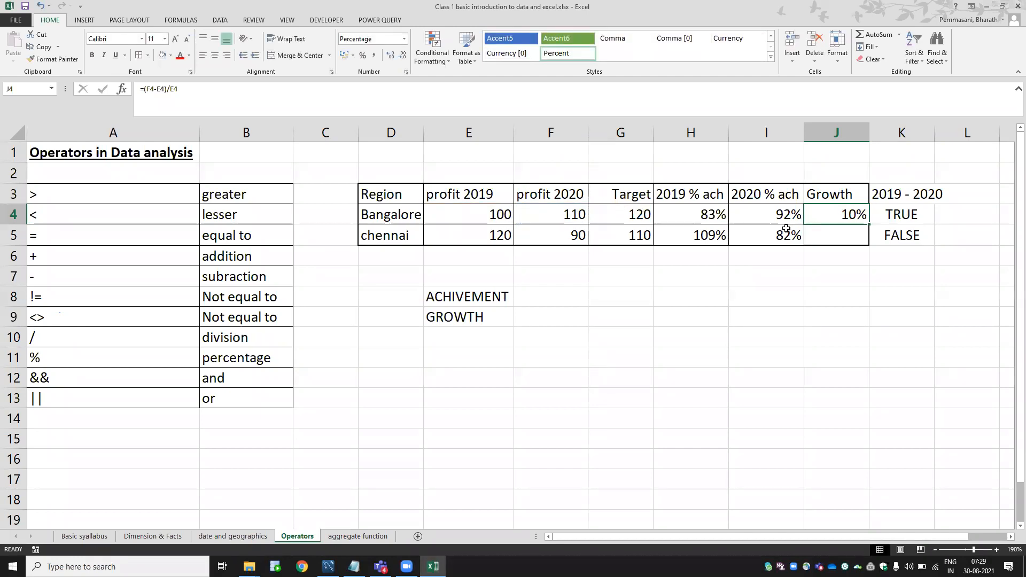
{"action": "double_click", "coordinate": [823, 214]}
{"action": "key", "text": "Escape"}
Copy the growth formula into J5, giving chennai -25%, and verify its references.
{"action": "key", "text": "ctrl+c"}
{"action": "key", "text": "Down"}
{"action": "key", "text": "ctrl+v"}
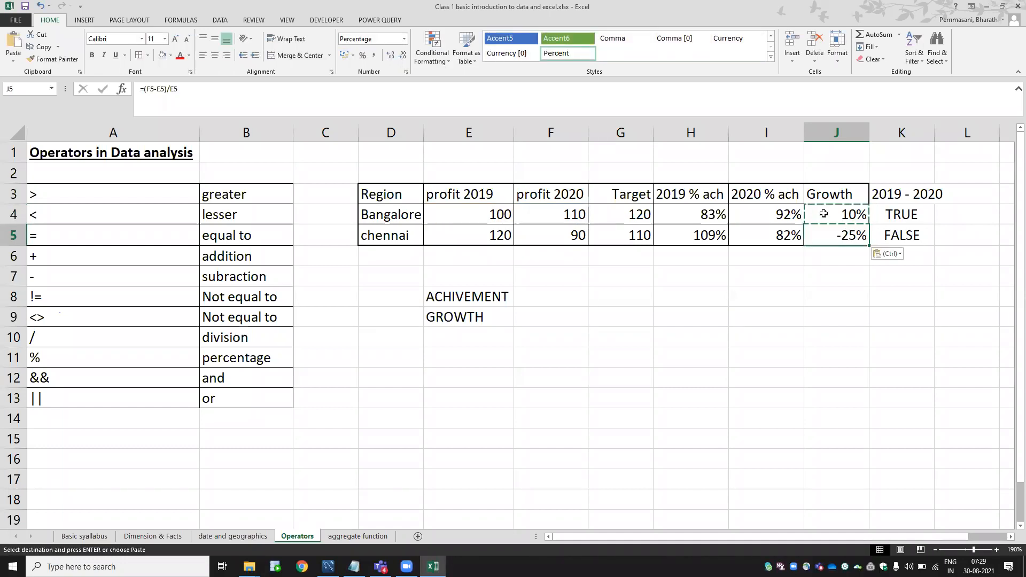
{"action": "key", "text": "Escape"}
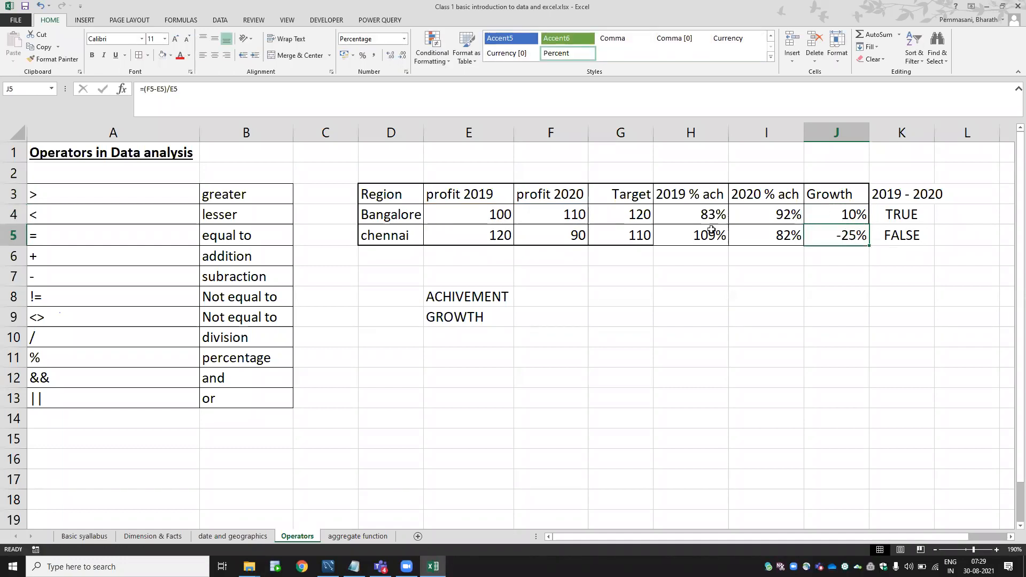
{"action": "left_click", "coordinate": [490, 239]}
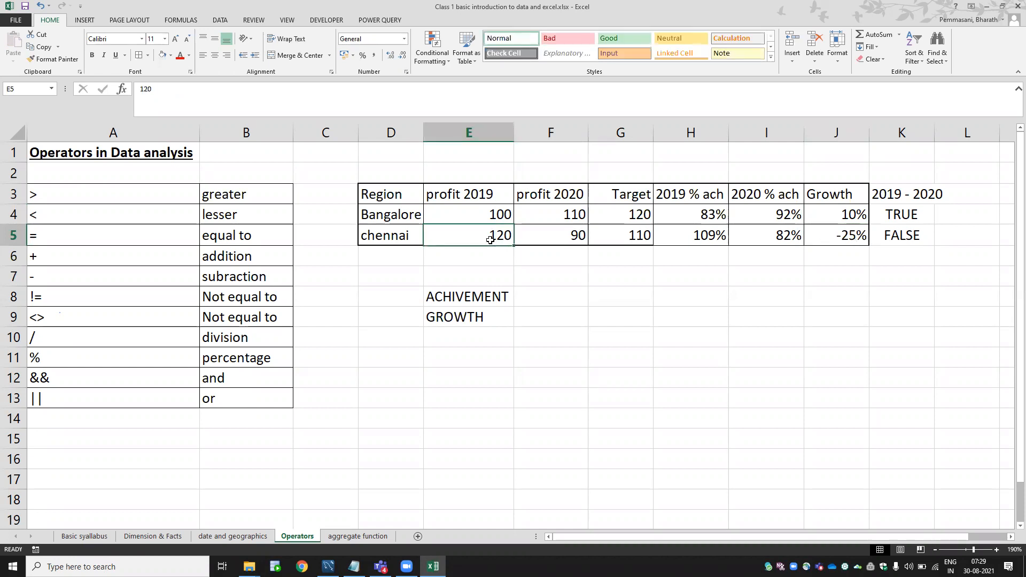
{"action": "left_click", "coordinate": [558, 241]}
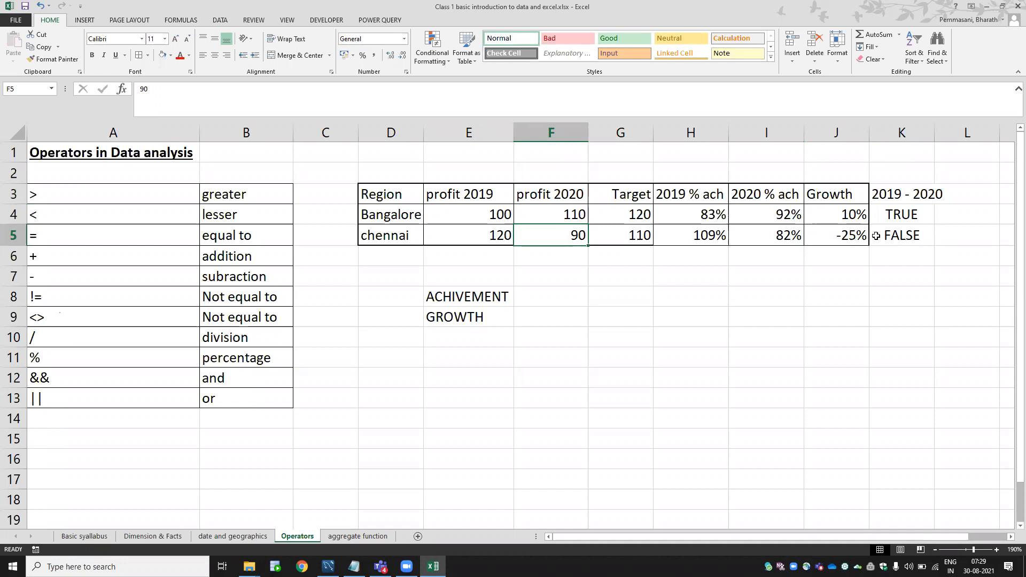
{"action": "left_click", "coordinate": [851, 235]}
{"action": "key", "text": "F2"}
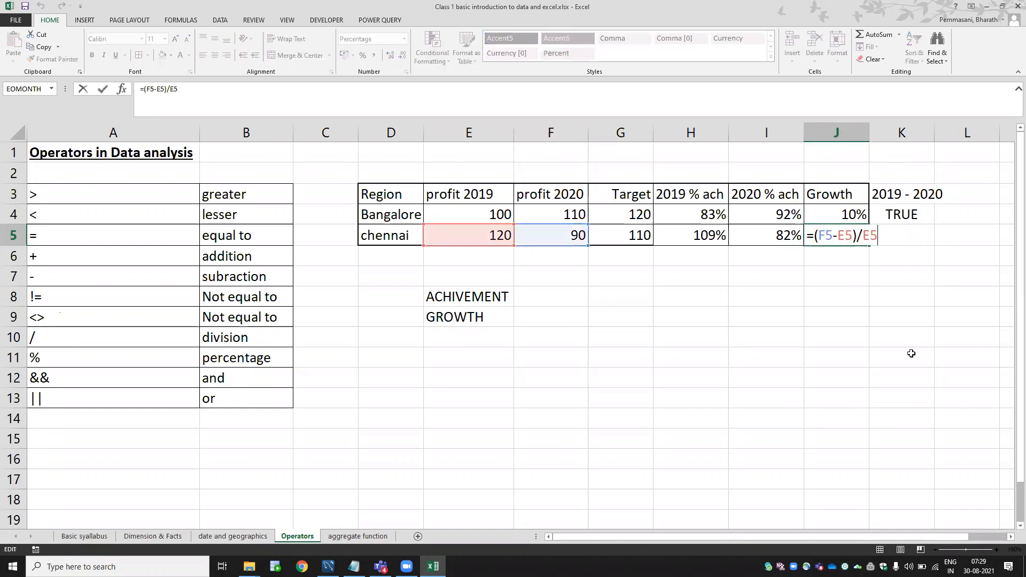
{"action": "key", "text": "Escape"}
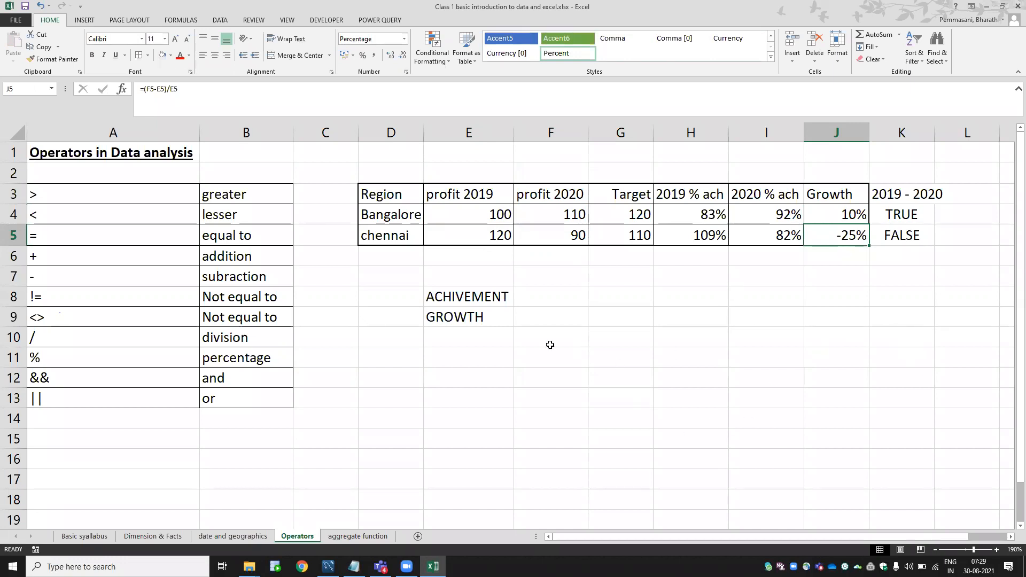
Look over the ACHIVEMENT and GROWTH labels and briefly check the aggregate function sheet.
{"action": "left_click", "coordinate": [502, 300]}
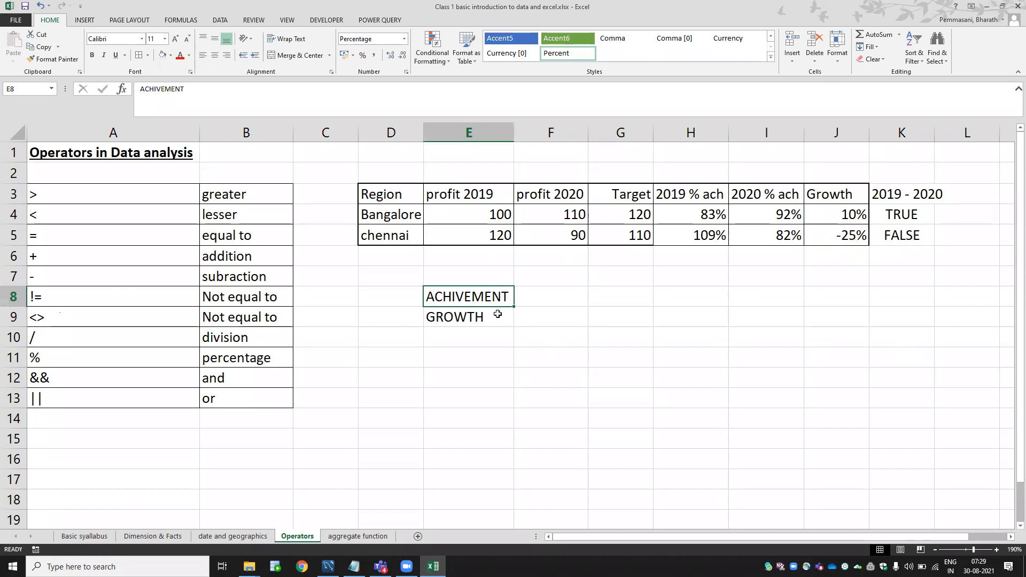
{"action": "left_click", "coordinate": [463, 316]}
{"action": "left_click", "coordinate": [493, 298]}
{"action": "left_click", "coordinate": [492, 316]}
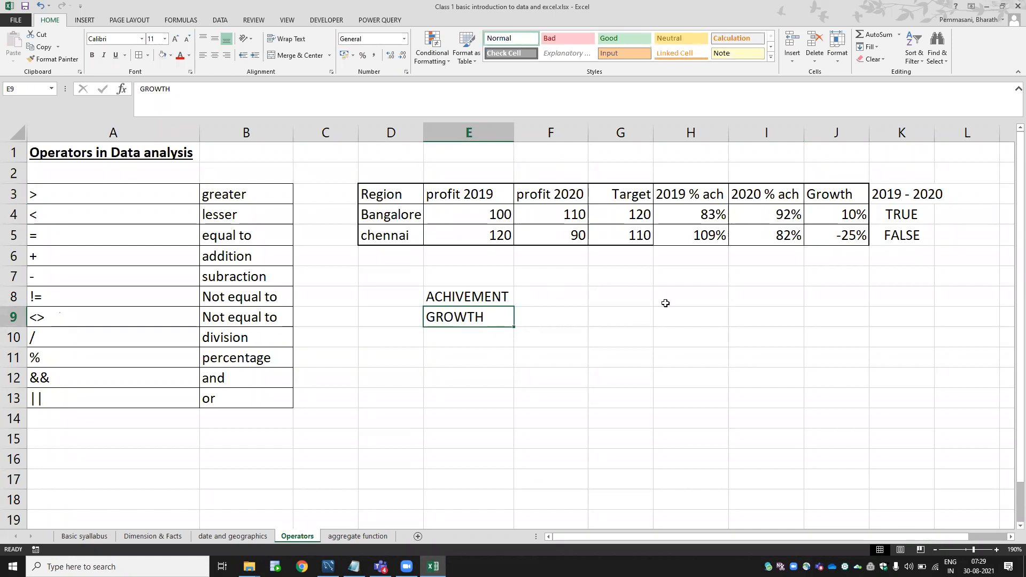
{"action": "left_click", "coordinate": [488, 298]}
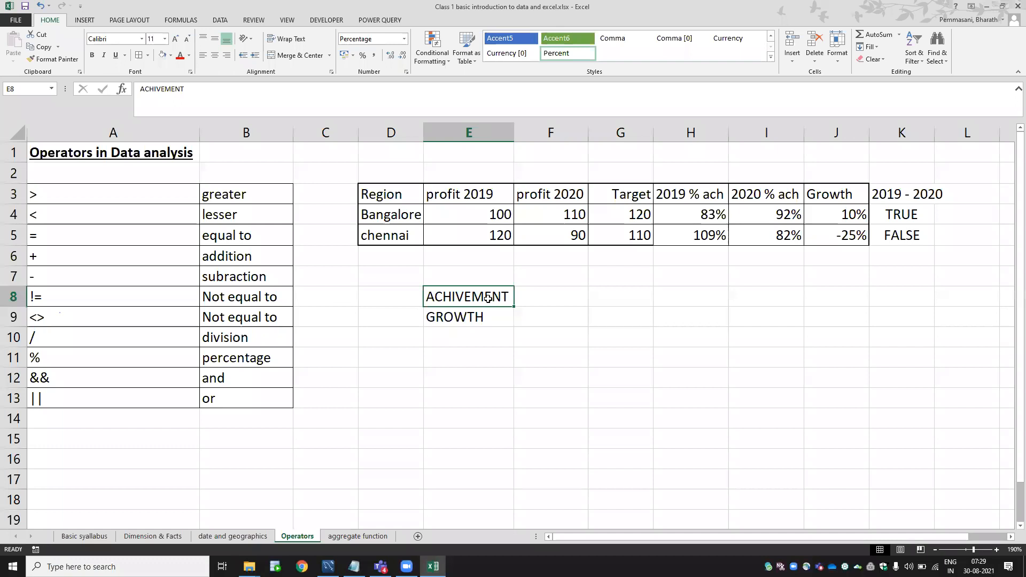
{"action": "left_click", "coordinate": [345, 537]}
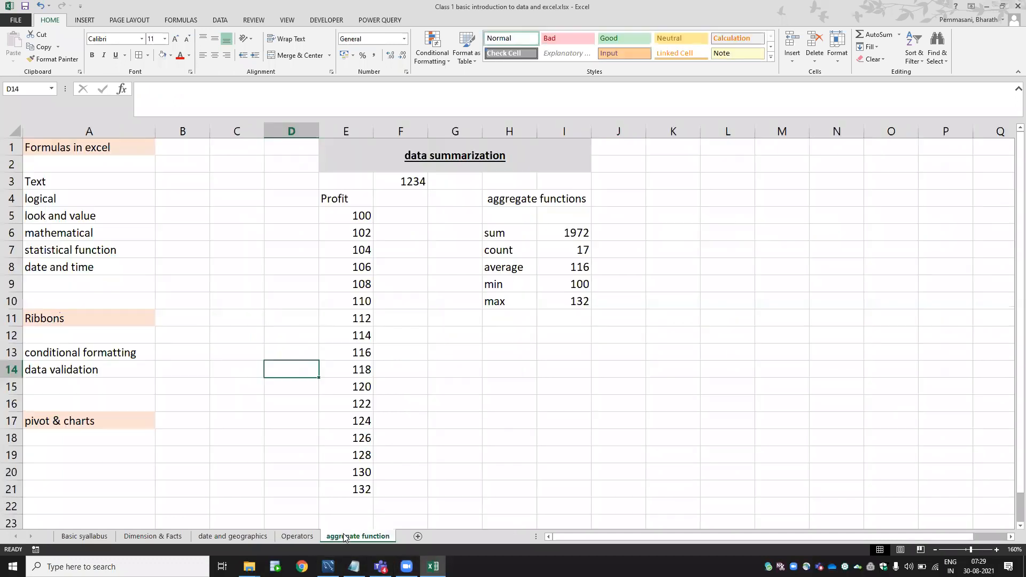
{"action": "left_click", "coordinate": [298, 536]}
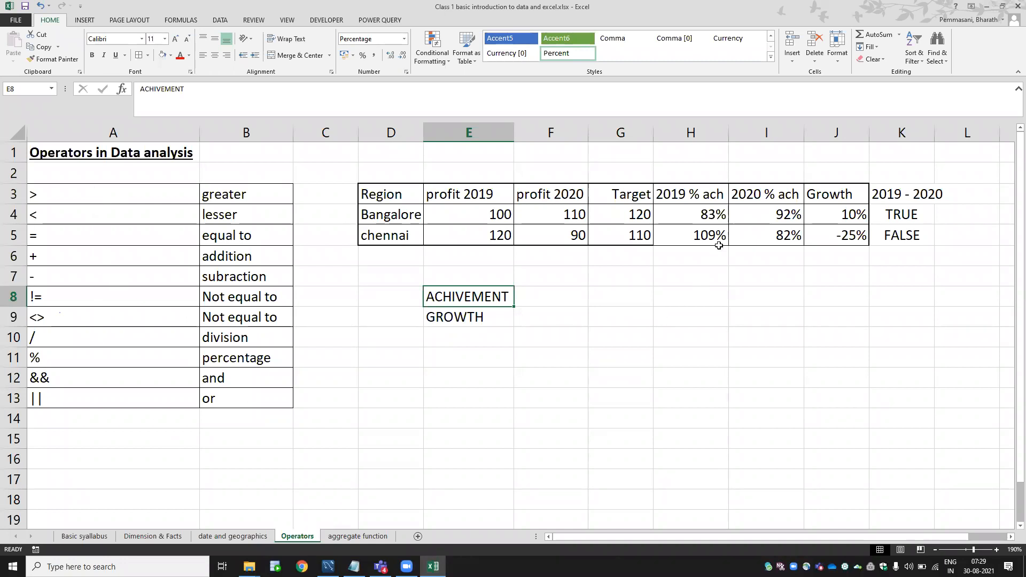
Review H4's =E4/G4 formula and recommit J4's growth formula showing 10%.
{"action": "double_click", "coordinate": [708, 214]}
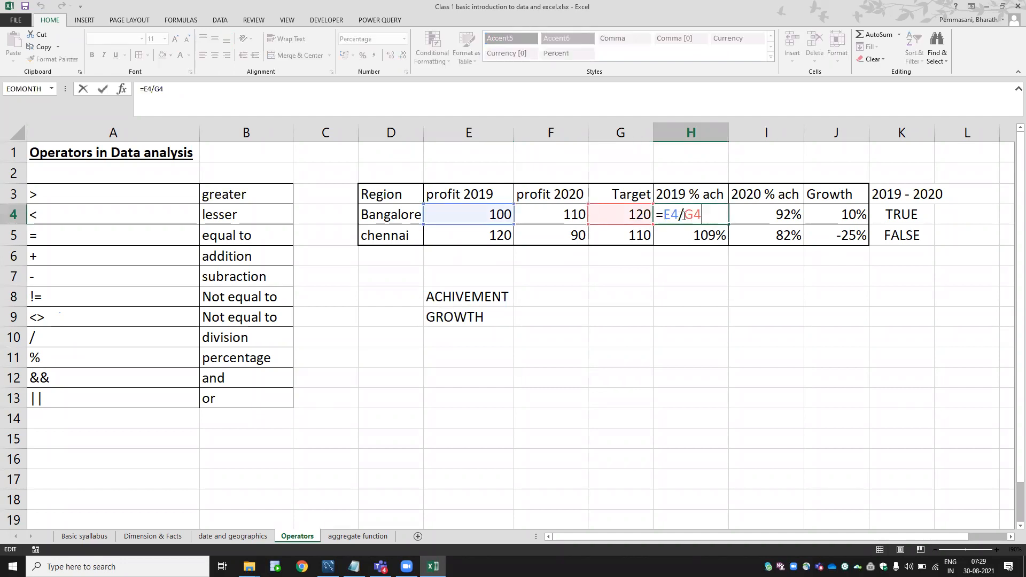
{"action": "key", "text": "Escape"}
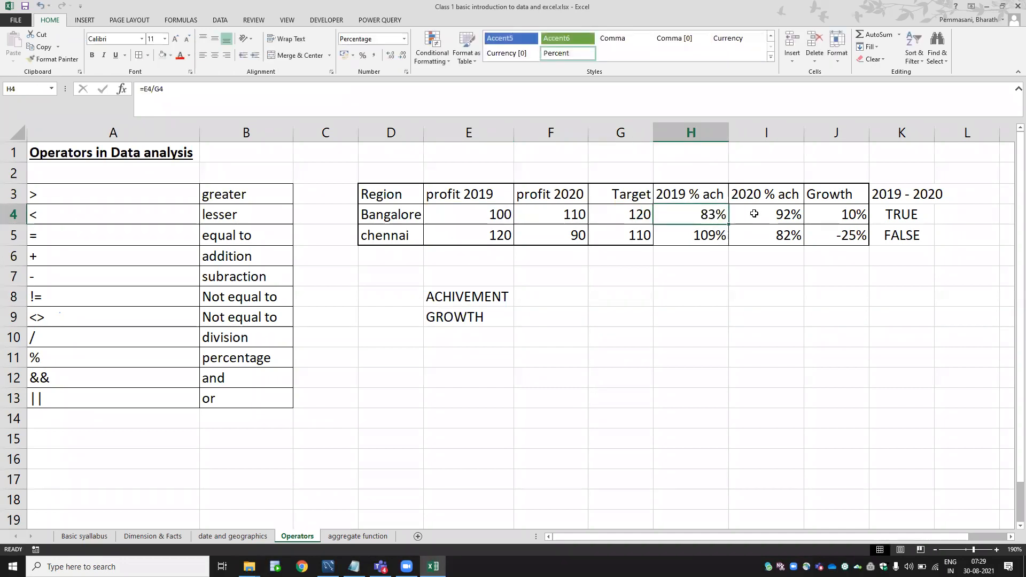
{"action": "double_click", "coordinate": [845, 213]}
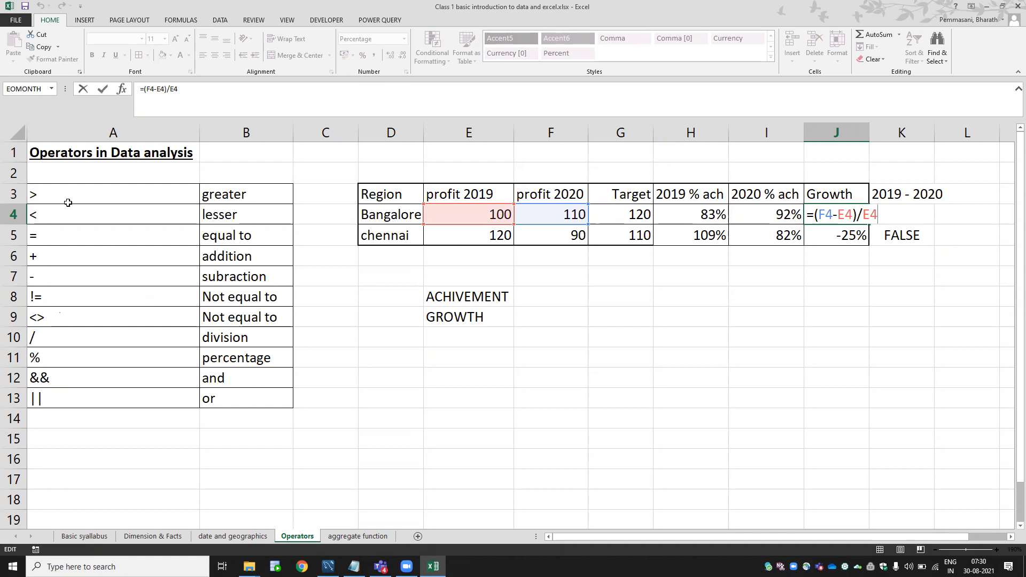
{"action": "key", "text": "ctrl+Return"}
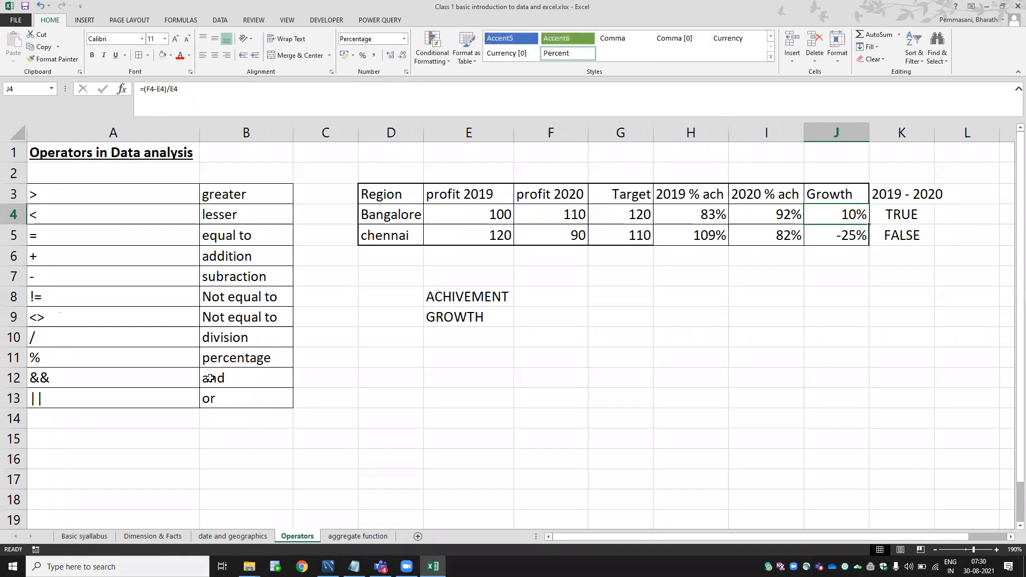
Go to the aggregate function sheet and select the Profit header in E4.
{"action": "left_click", "coordinate": [354, 536]}
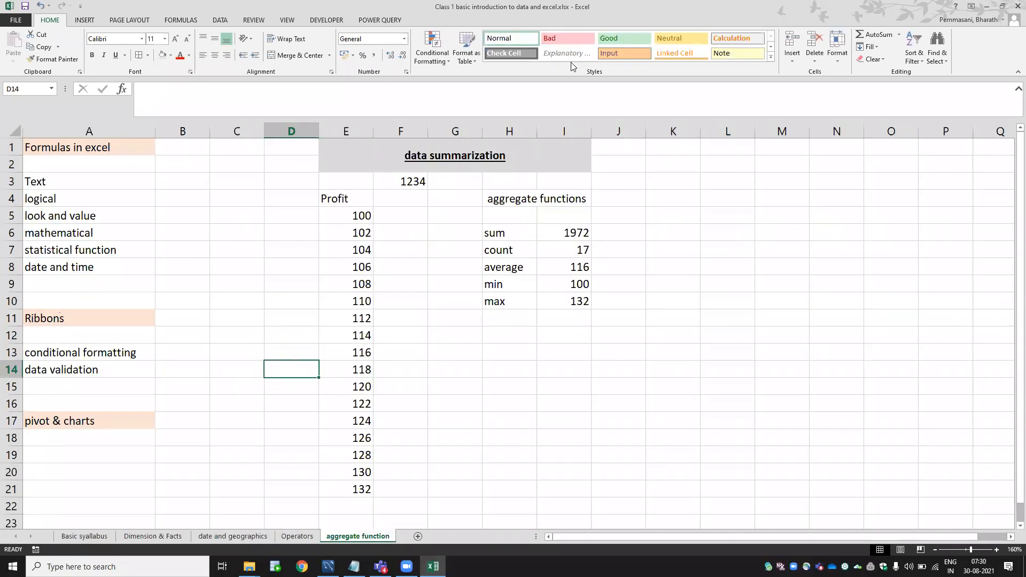
{"action": "left_click", "coordinate": [878, 475]}
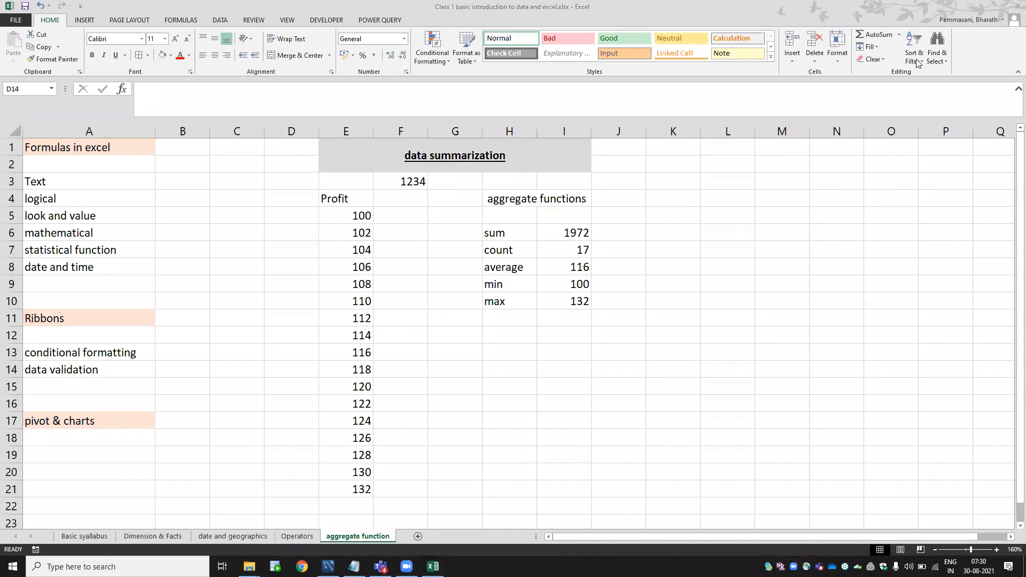
{"action": "left_click", "coordinate": [351, 240]}
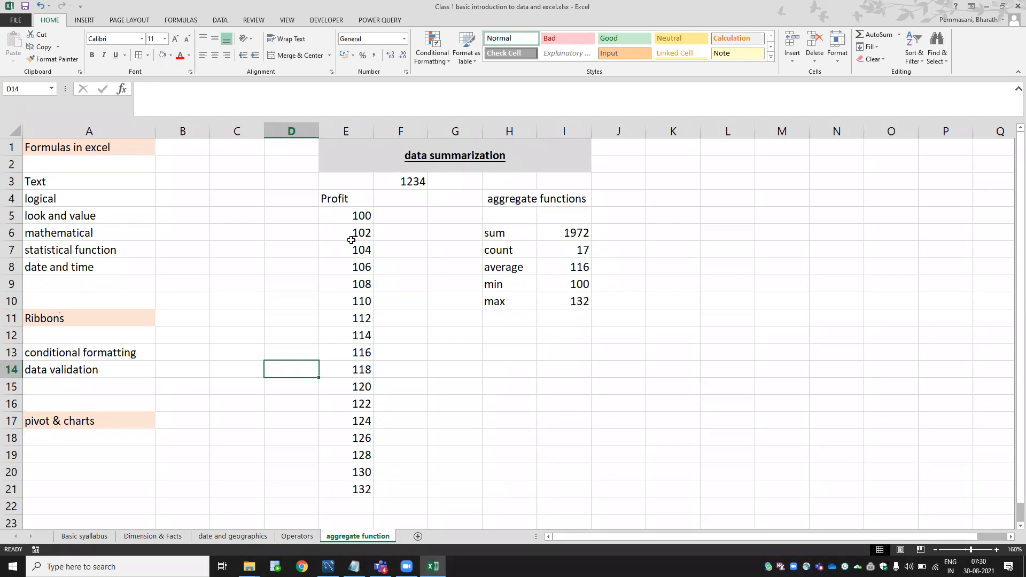
{"action": "left_click", "coordinate": [354, 201]}
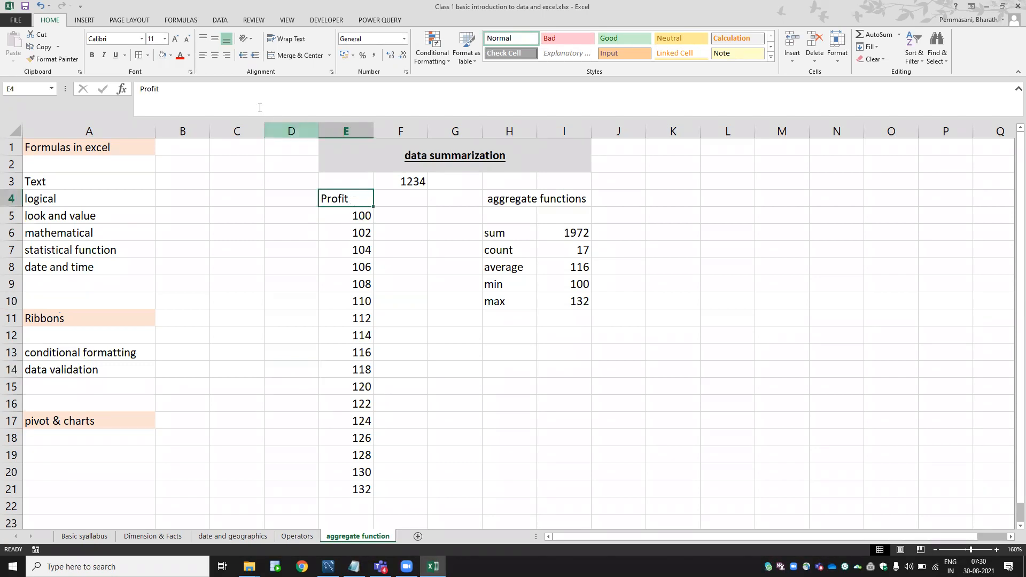
Fill the Profit header in E4 yellow and enter a 'region' header in D4.
{"action": "left_click", "coordinate": [171, 55]}
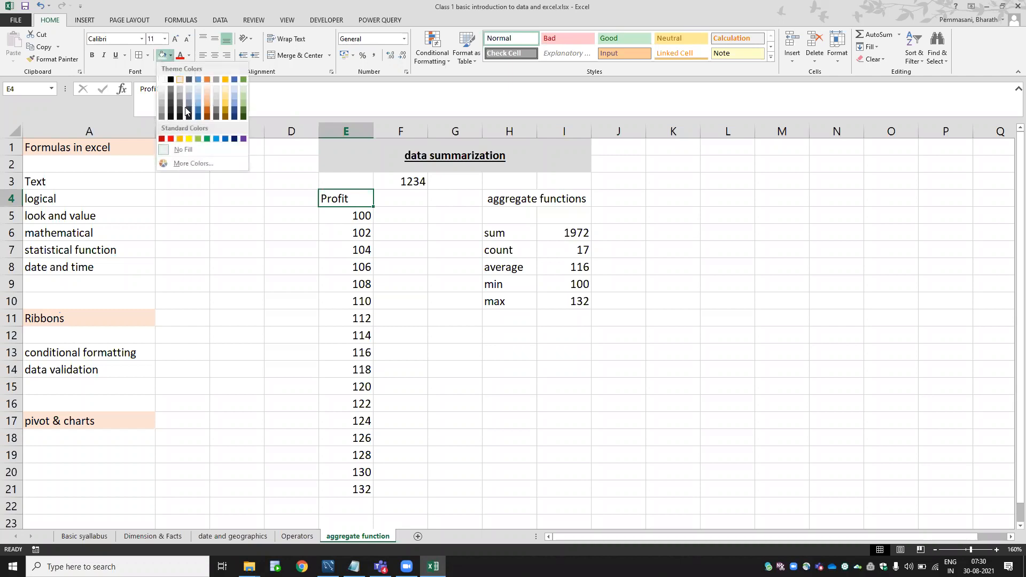
{"action": "left_click", "coordinate": [191, 138]}
{"action": "left_click_drag", "start_coordinate": [358, 218], "coordinate": [355, 301]}
{"action": "left_click", "coordinate": [310, 205]}
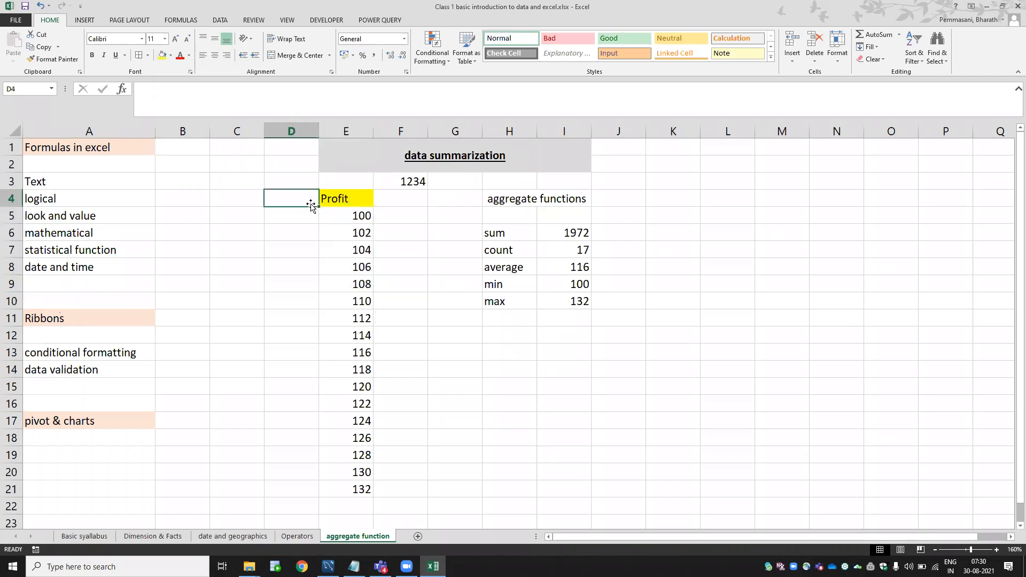
{"action": "type", "text": "rGE"}
{"action": "key", "text": "BackSpace"}
{"action": "key", "text": "BackSpace"}
{"action": "key", "text": "BackSpace"}
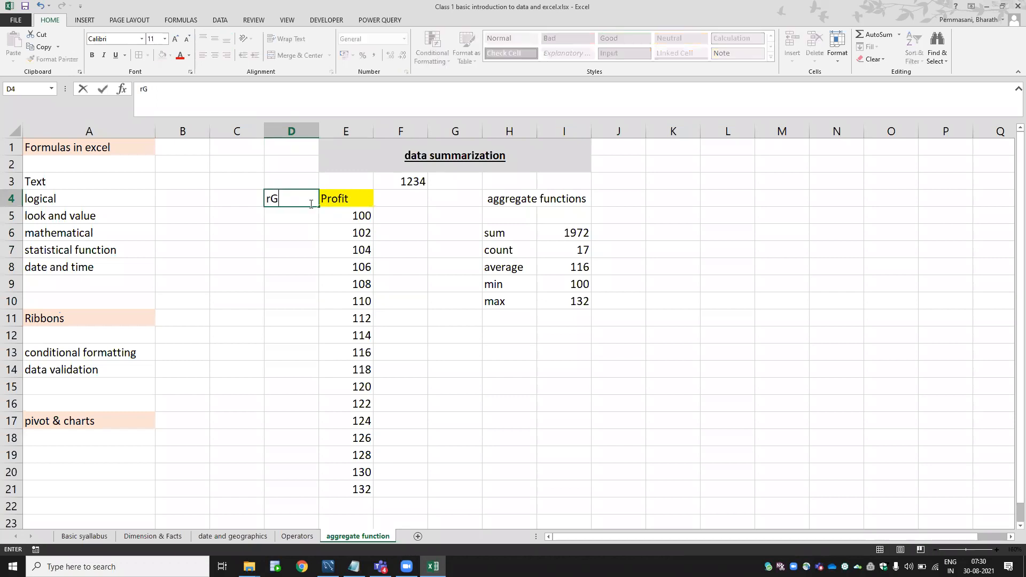
{"action": "key", "text": "Caps_Lock"}
{"action": "type", "text": "region"}
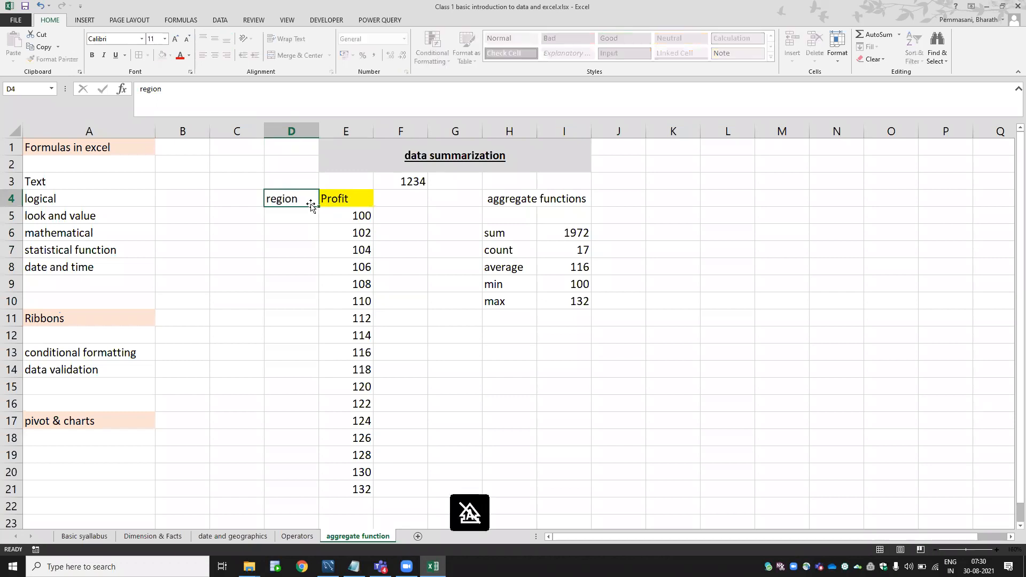
{"action": "key", "text": "Return"}
Enter Jan and feb below the header, fill months down to row 21, and rename the header Month.
{"action": "type", "text": "ab"}
{"action": "key", "text": "Return"}
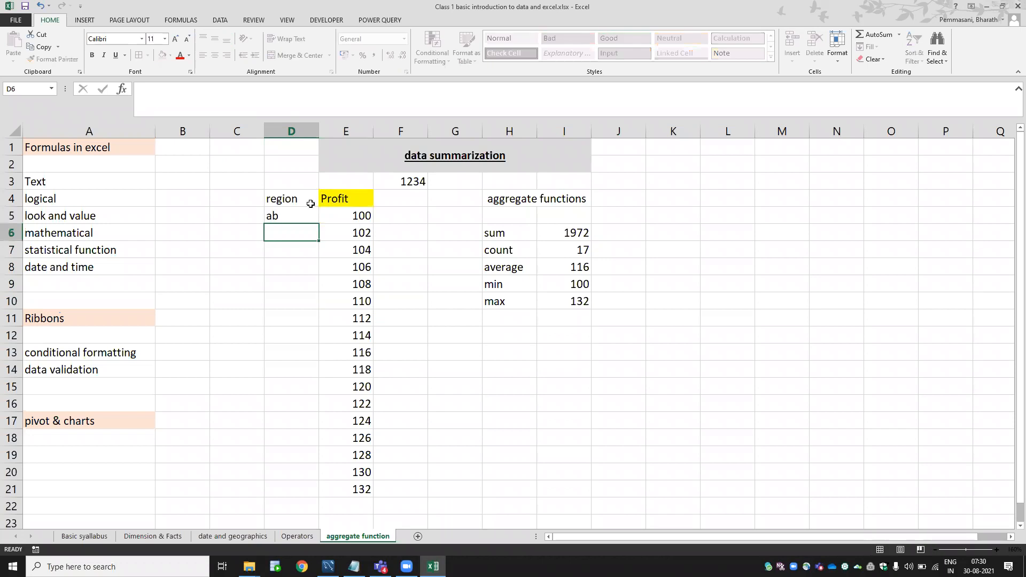
{"action": "key", "text": "Up"}
{"action": "key", "text": "BackSpace"}
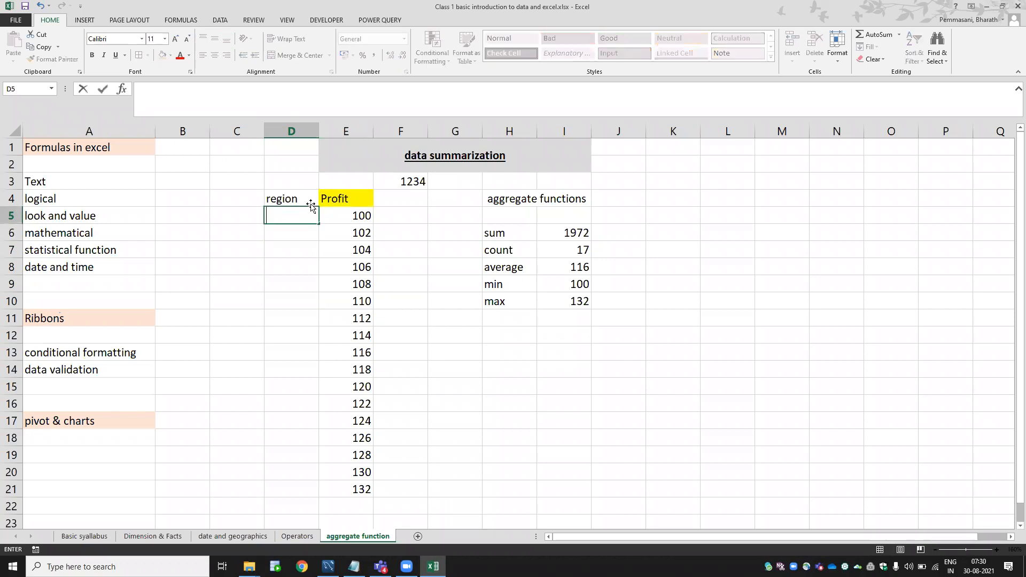
{"action": "type", "text": "Jan"}
{"action": "key", "text": "Return"}
{"action": "type", "text": "feb"}
{"action": "key", "text": "Return"}
{"action": "key", "text": "Up"}
{"action": "key", "text": "Up"}
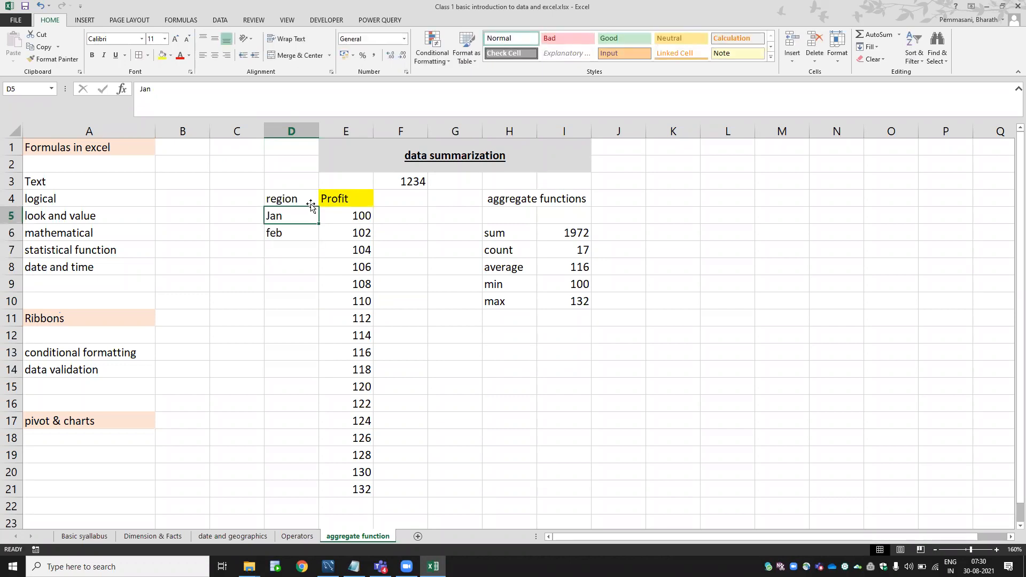
{"action": "key", "text": "shift+Down"}
{"action": "double_click", "coordinate": [318, 242]}
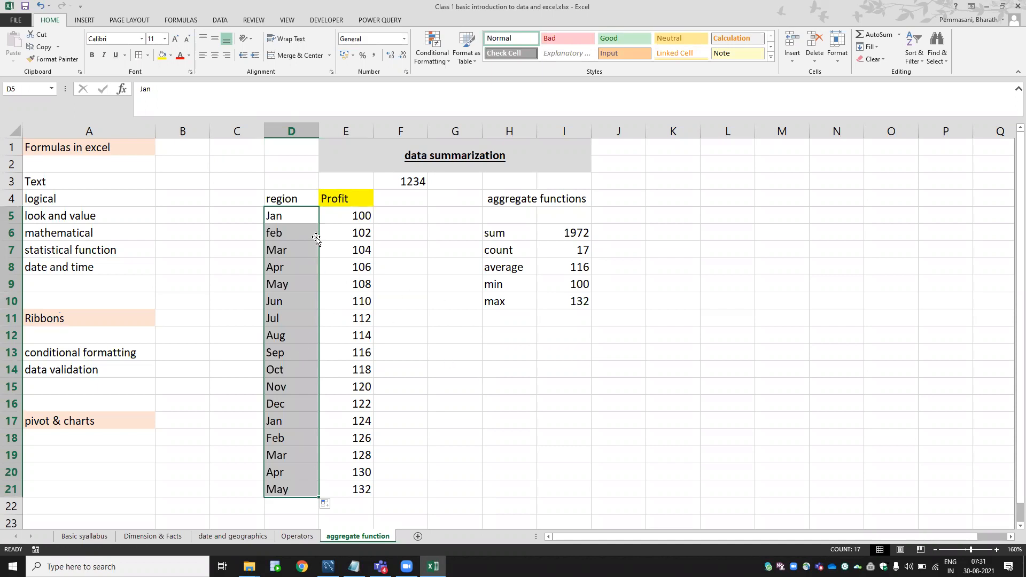
{"action": "left_click", "coordinate": [288, 196]}
{"action": "type", "text": "Month"}
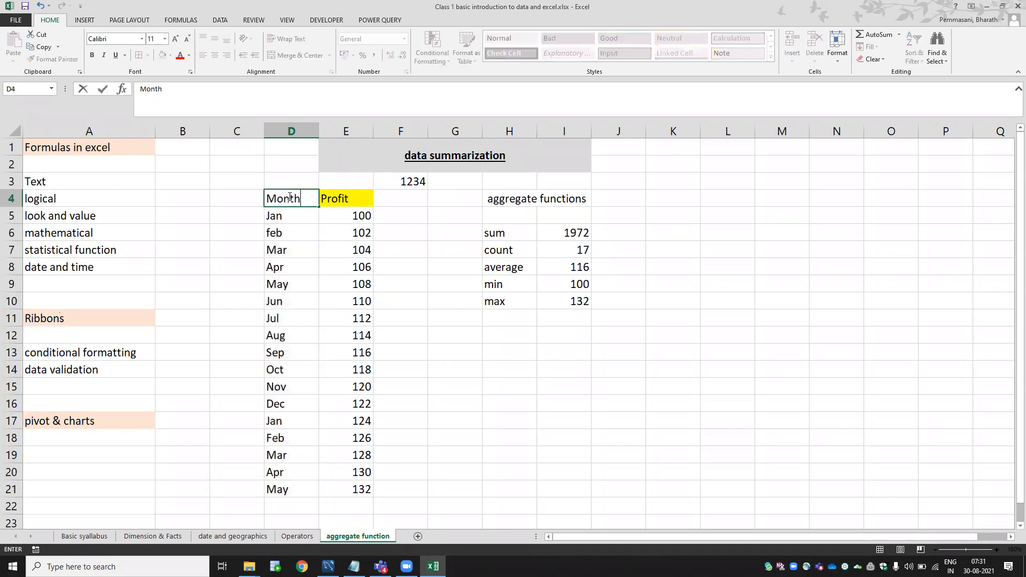
{"action": "key", "text": "Return"}
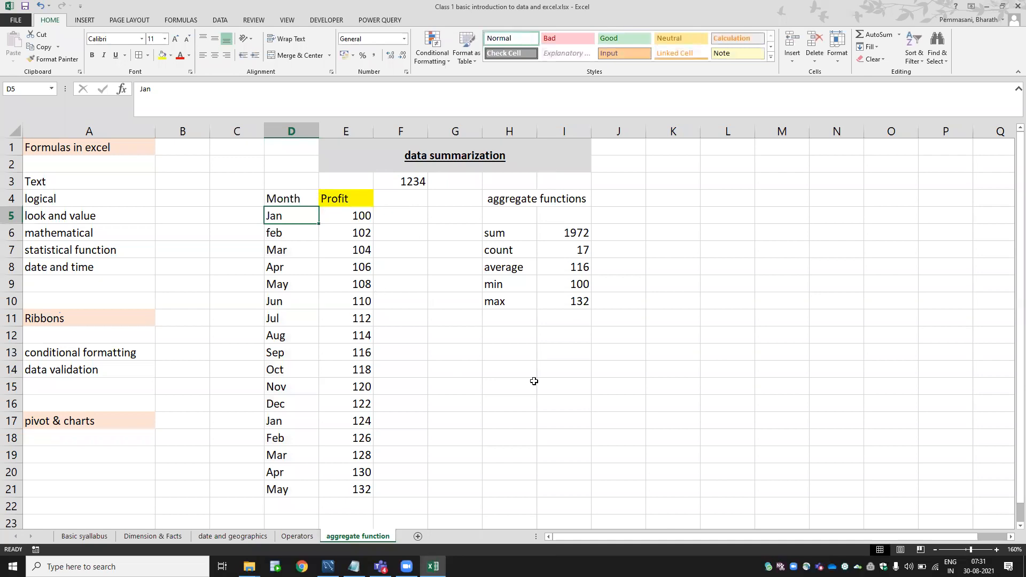
Delete the old sum, count, average, min and max results beside their labels.
{"action": "left_click_drag", "start_coordinate": [554, 229], "coordinate": [568, 389]}
{"action": "key", "text": "Delete"}
{"action": "key", "text": "Left"}
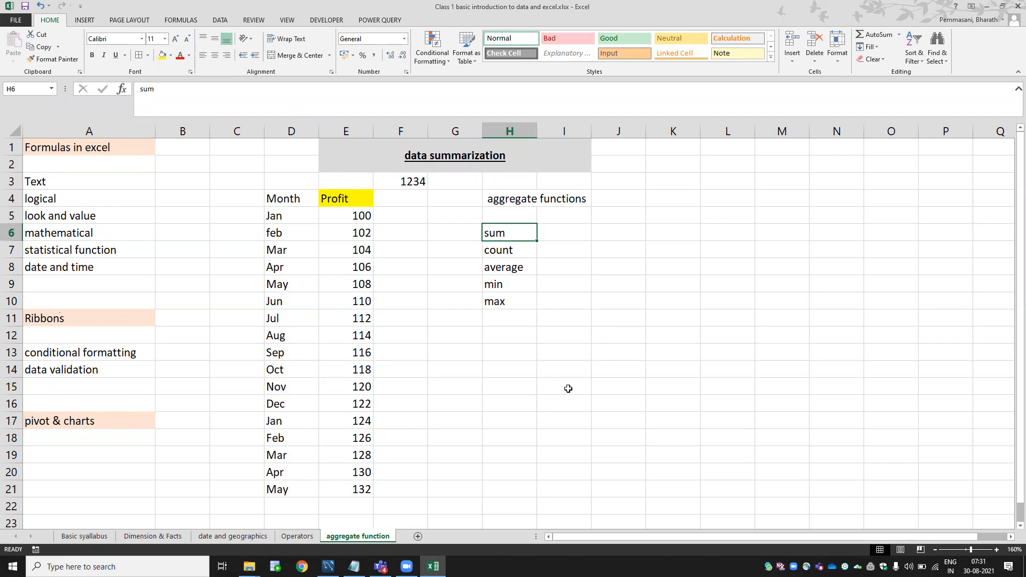
Delete the stray 1234 value from cell F3 above the table.
{"action": "key", "text": "Down"}
{"action": "key", "text": "Down"}
{"action": "key", "text": "Down"}
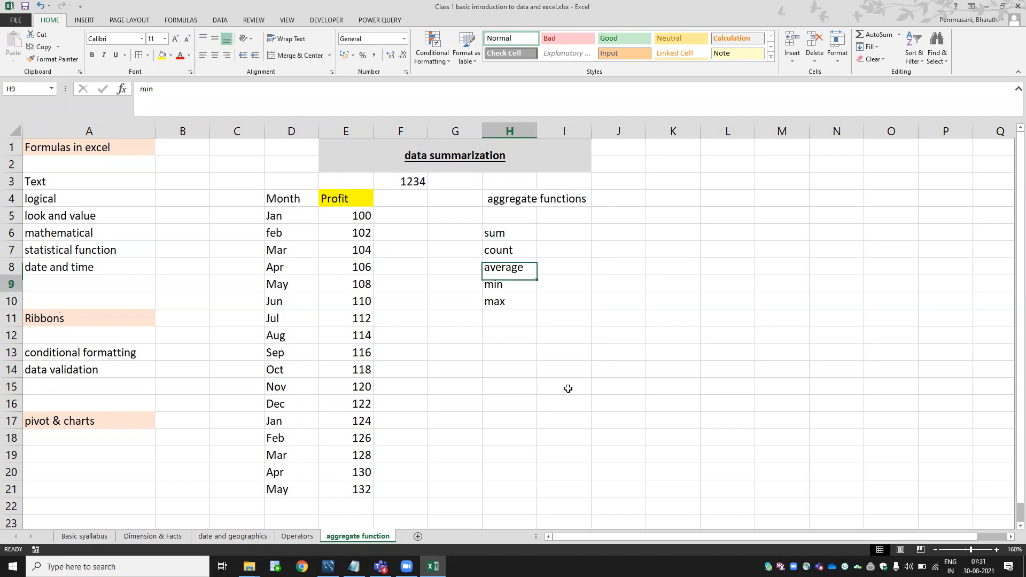
{"action": "key", "text": "Down"}
{"action": "key", "text": "Up"}
{"action": "key", "text": "Up"}
{"action": "key", "text": "Up"}
{"action": "key", "text": "Up"}
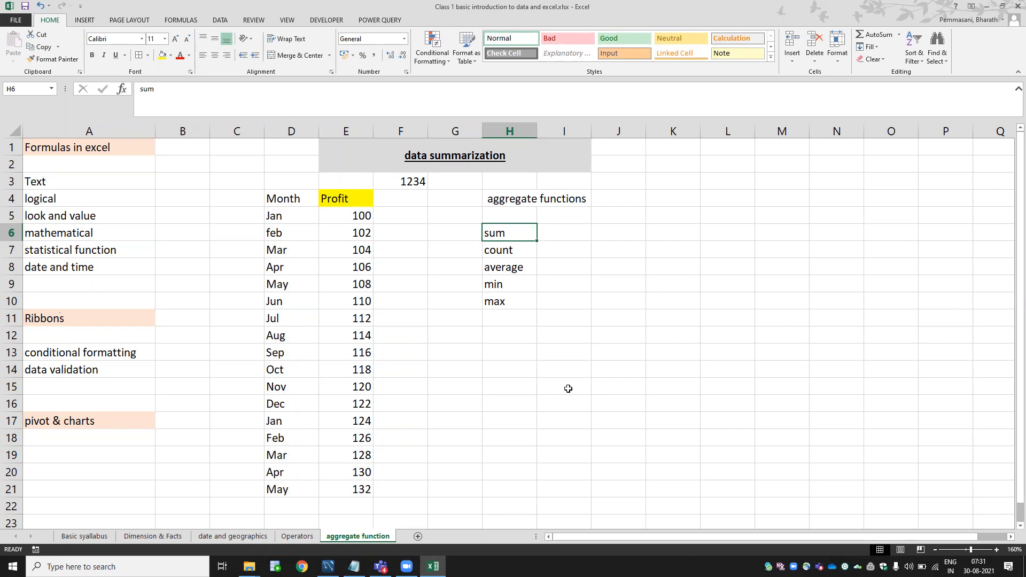
{"action": "left_click", "coordinate": [419, 180]}
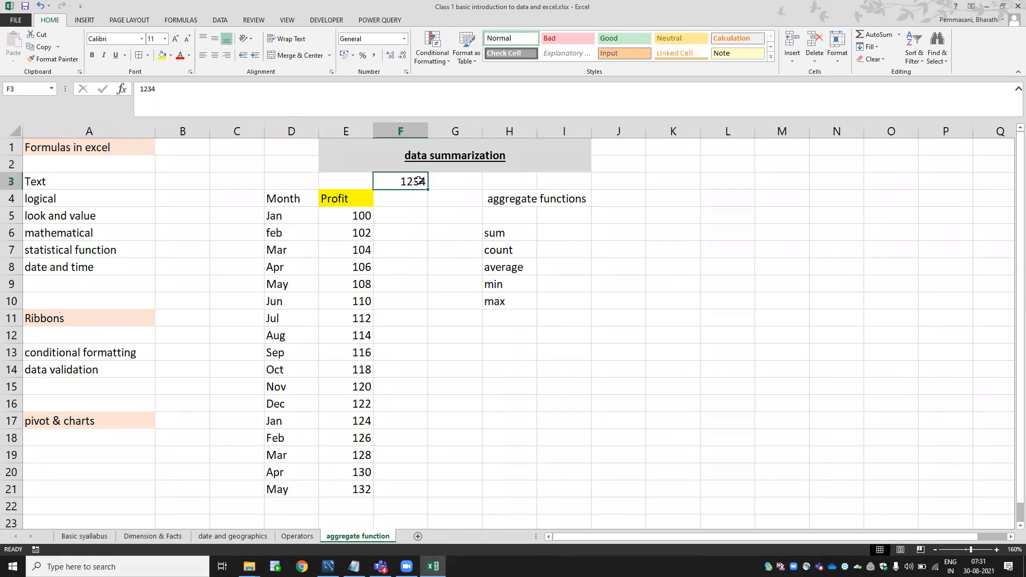
{"action": "key", "text": "Delete"}
Enter the note '1 single value' in K6 beside the sum row.
{"action": "left_click", "coordinate": [661, 229]}
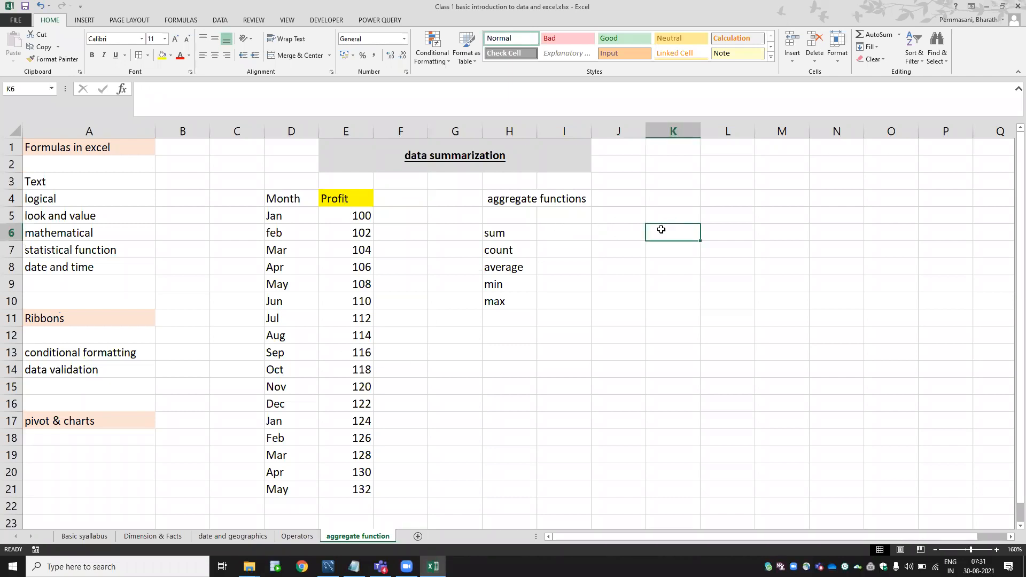
{"action": "type", "text": "1 single value"}
{"action": "key", "text": "Return"}
{"action": "key", "text": "Up"}
{"action": "key", "text": "Left"}
{"action": "key", "text": "Left"}
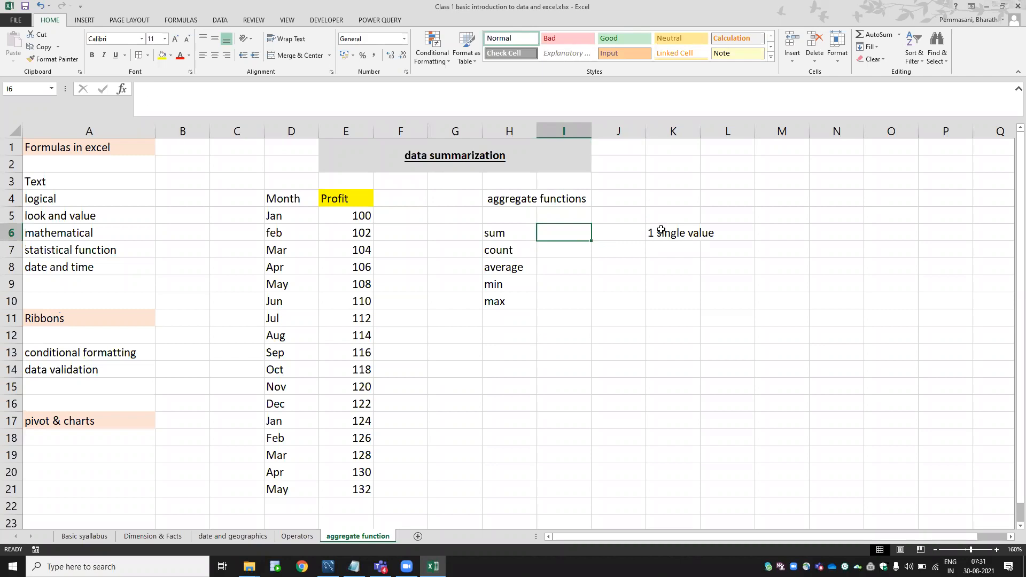
Enter =SUM(E5:E21) in I6 to total the Profit column.
{"action": "type", "text": "=su"}
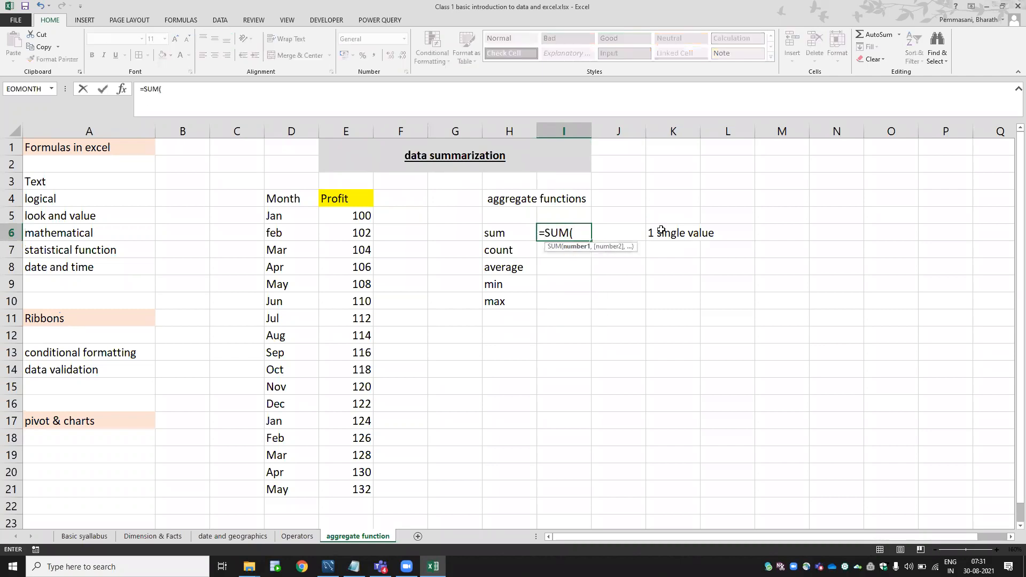
{"action": "left_click_drag", "start_coordinate": [356, 215], "coordinate": [354, 488]}
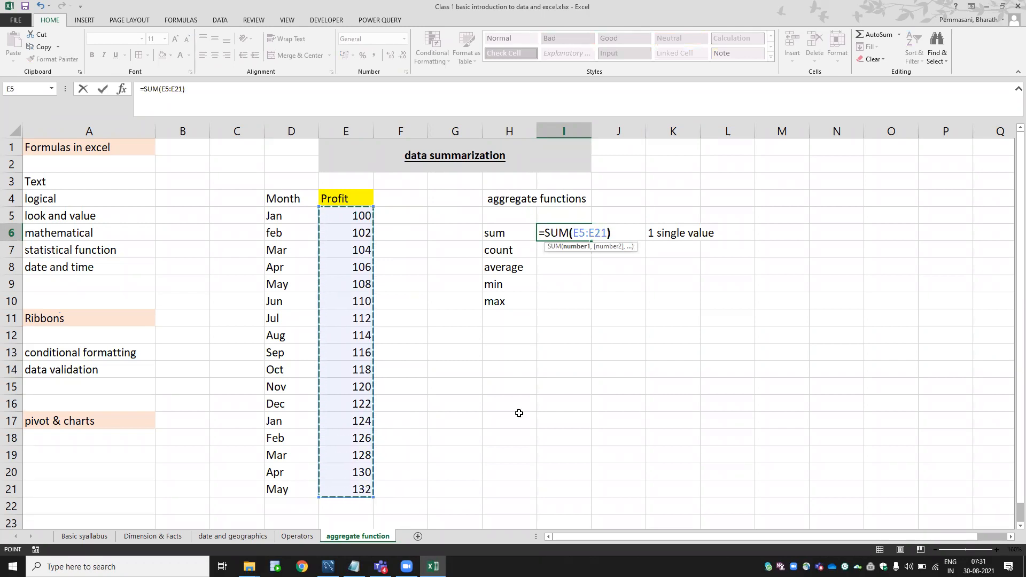
{"action": "type", "text": ")"}
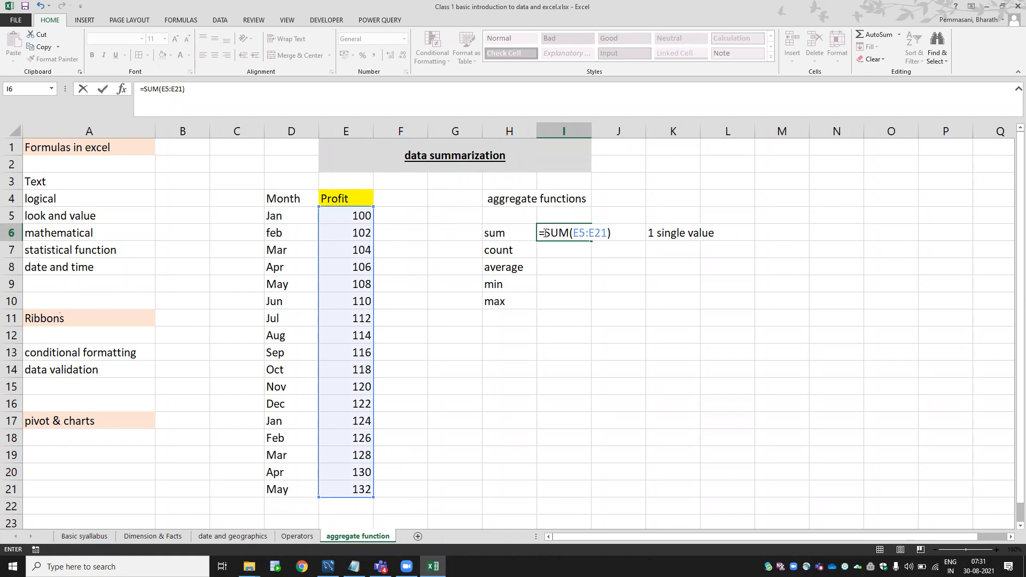
{"action": "key", "text": "Return"}
Recommit the SUM formula and select E5:E21 to confirm the 1972 total.
{"action": "left_click", "coordinate": [550, 234]}
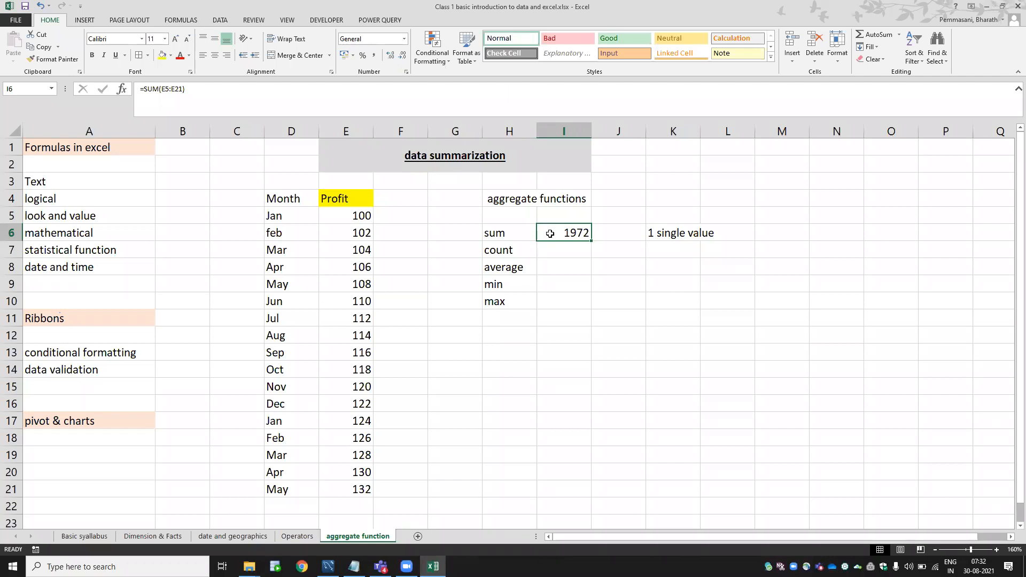
{"action": "left_click", "coordinate": [561, 105]}
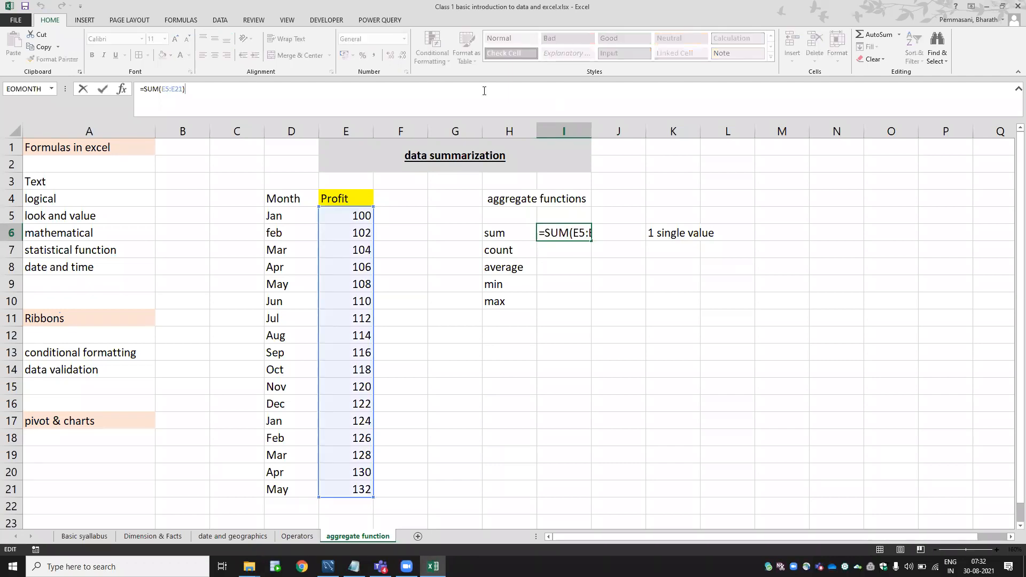
{"action": "left_click", "coordinate": [660, 53]}
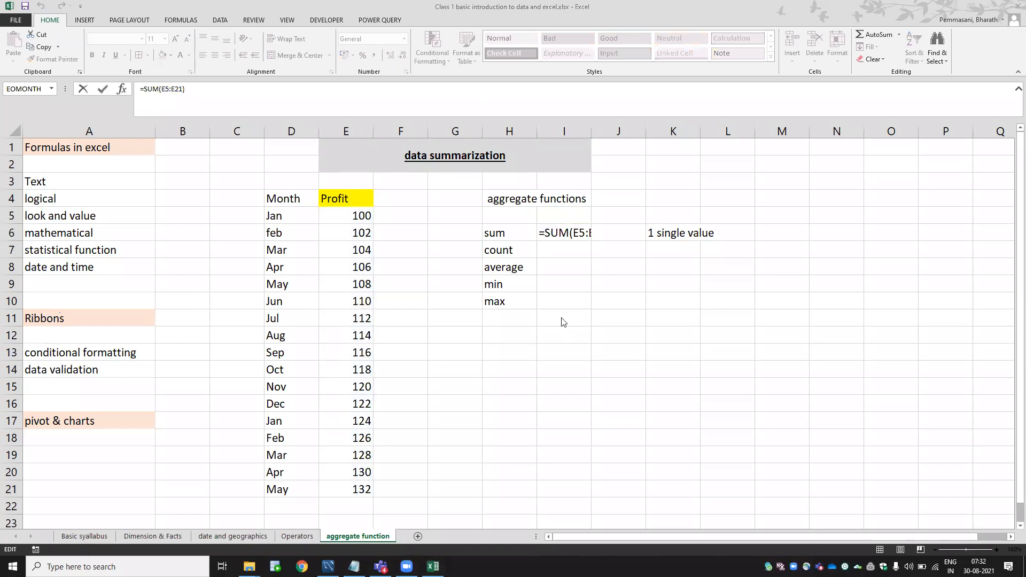
{"action": "left_click", "coordinate": [571, 254]}
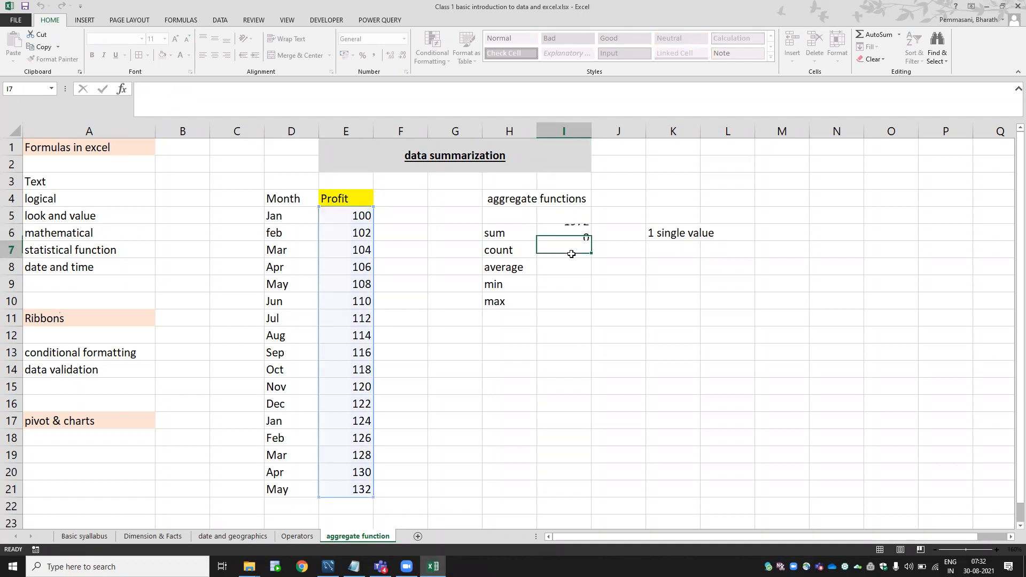
{"action": "key", "text": "Return"}
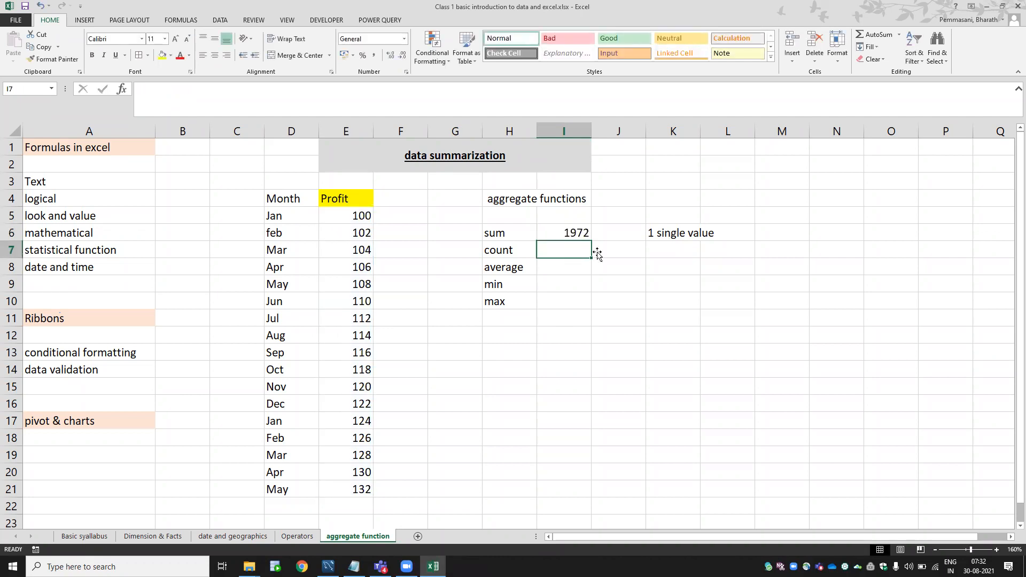
{"action": "left_click", "coordinate": [915, 69]}
{"action": "left_click", "coordinate": [553, 247]}
{"action": "left_click_drag", "start_coordinate": [355, 216], "coordinate": [353, 481]}
Review the formulas in the first Profit cells, E5 through E8.
{"action": "left_click", "coordinate": [362, 220]}
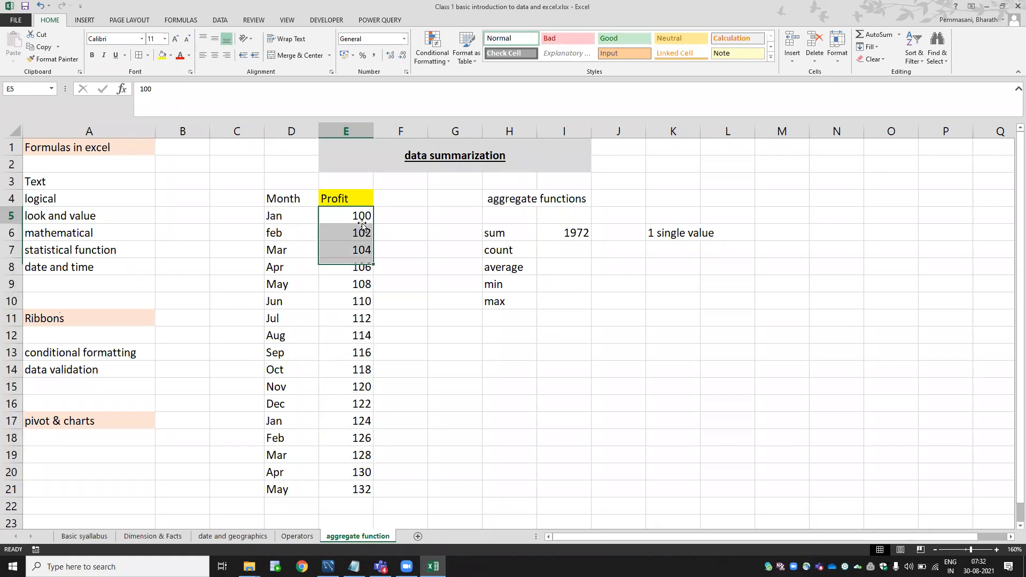
{"action": "left_click", "coordinate": [362, 233]}
{"action": "left_click", "coordinate": [361, 250]}
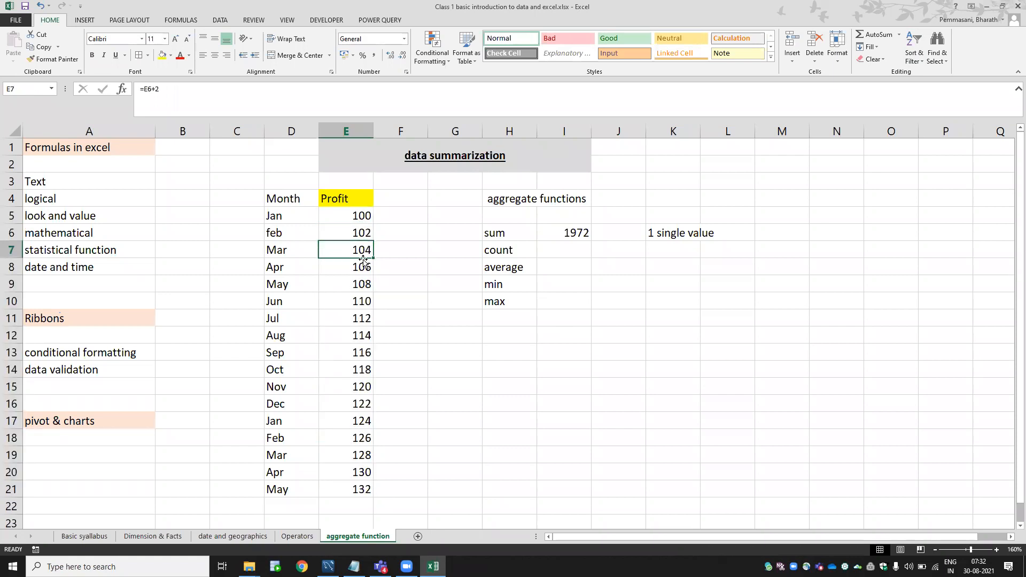
{"action": "left_click", "coordinate": [363, 266]}
{"action": "left_click", "coordinate": [360, 218]}
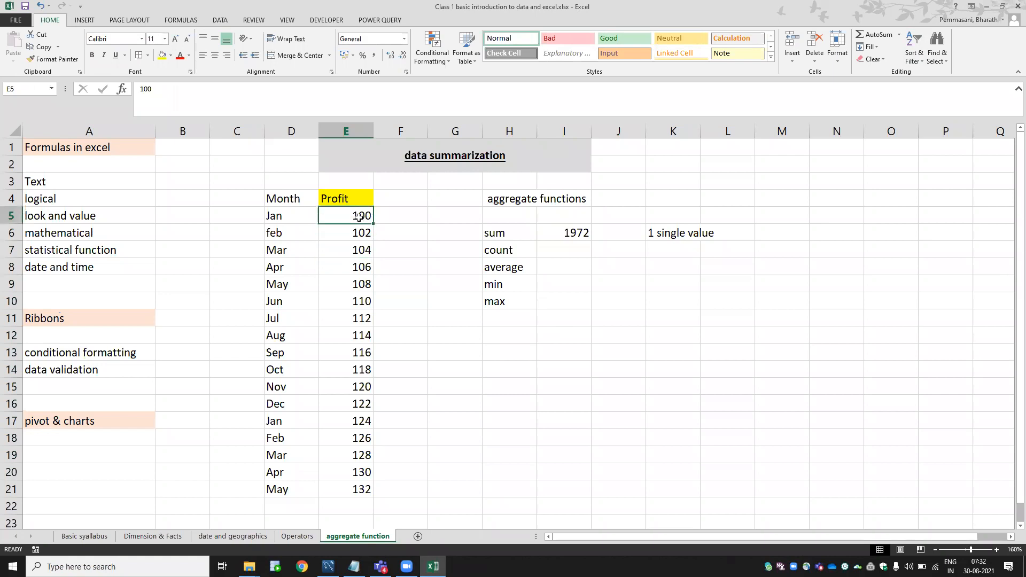
{"action": "left_click", "coordinate": [359, 235]}
{"action": "left_click", "coordinate": [359, 247]}
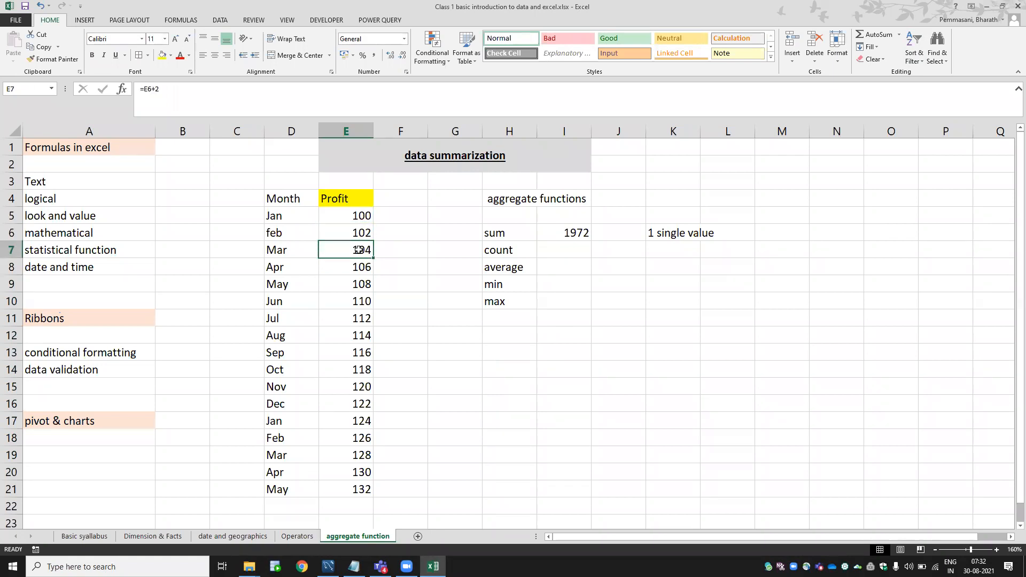
Enter =COUNT(E5:E21) and =AVERAGE(E5:E21), giving count 17 and average 116.
{"action": "left_click", "coordinate": [567, 245]}
{"action": "type", "text": "=count"}
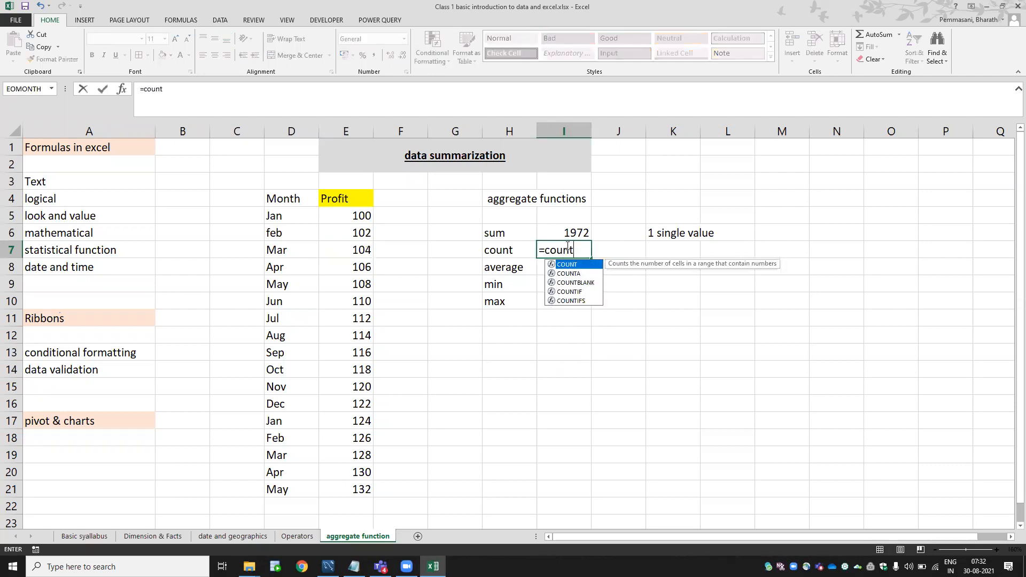
{"action": "key", "text": "Tab"}
{"action": "left_click_drag", "start_coordinate": [354, 214], "coordinate": [365, 493]}
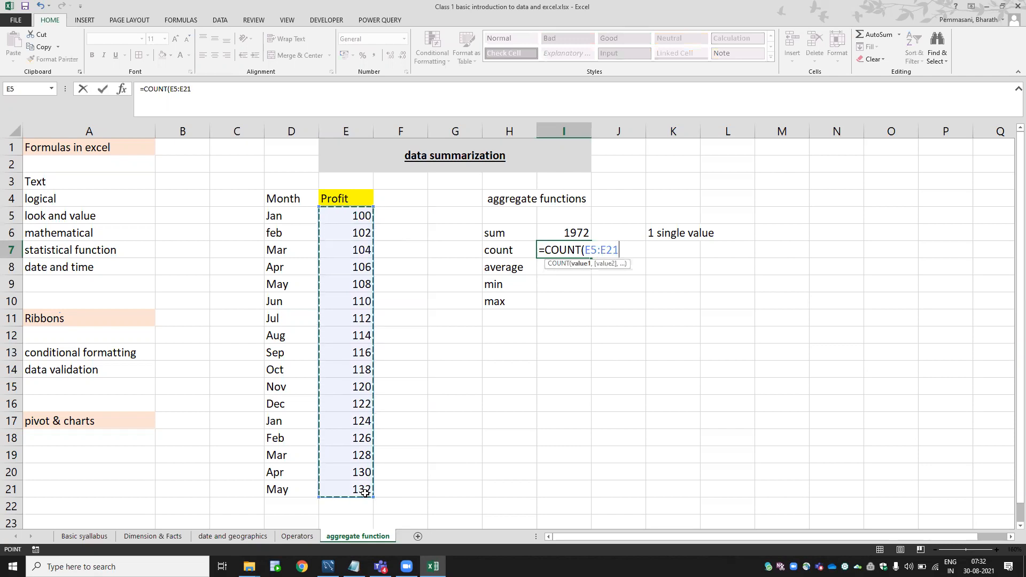
{"action": "key", "text": "Return"}
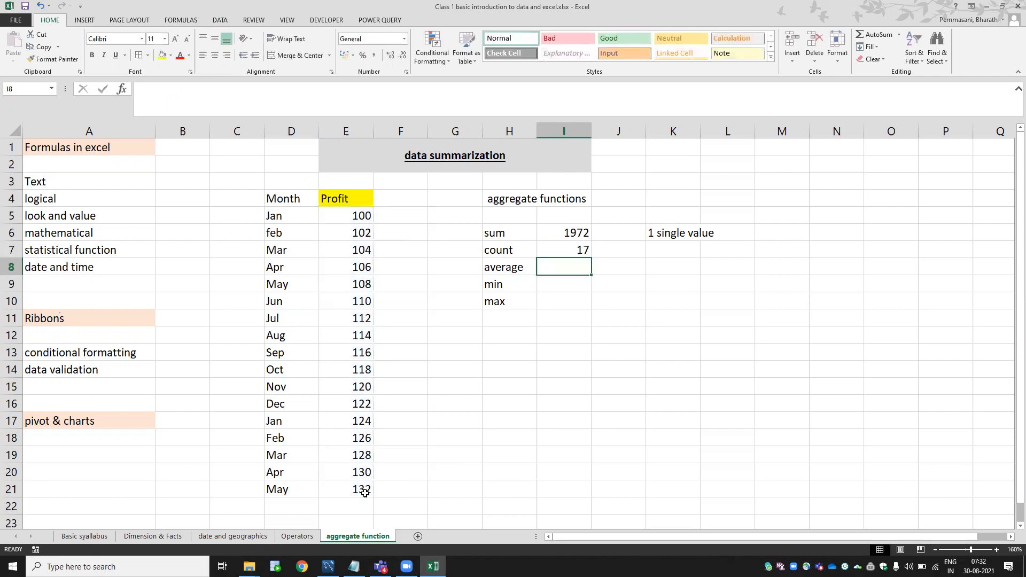
{"action": "type", "text": "=avera"}
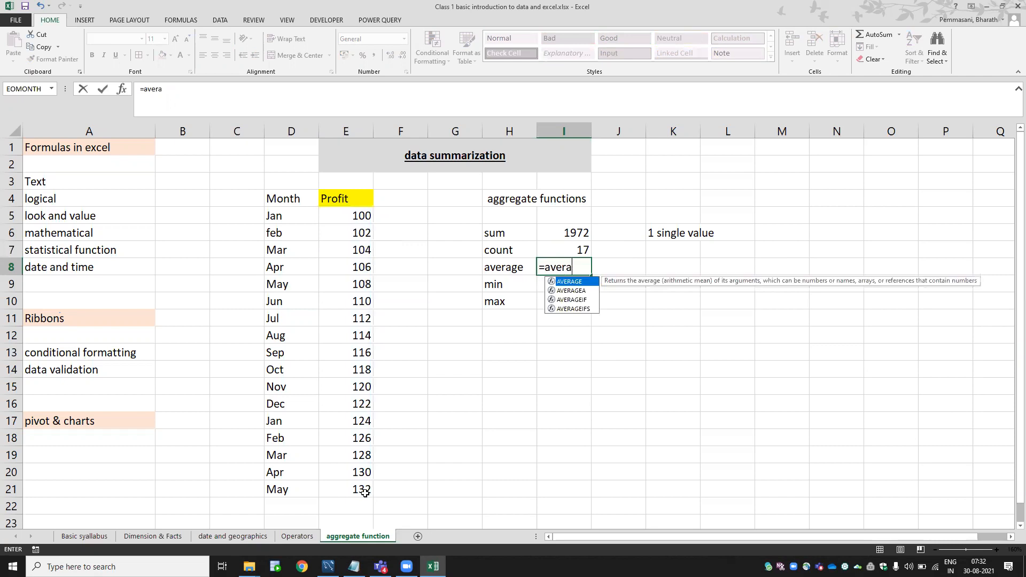
{"action": "key", "text": "Tab"}
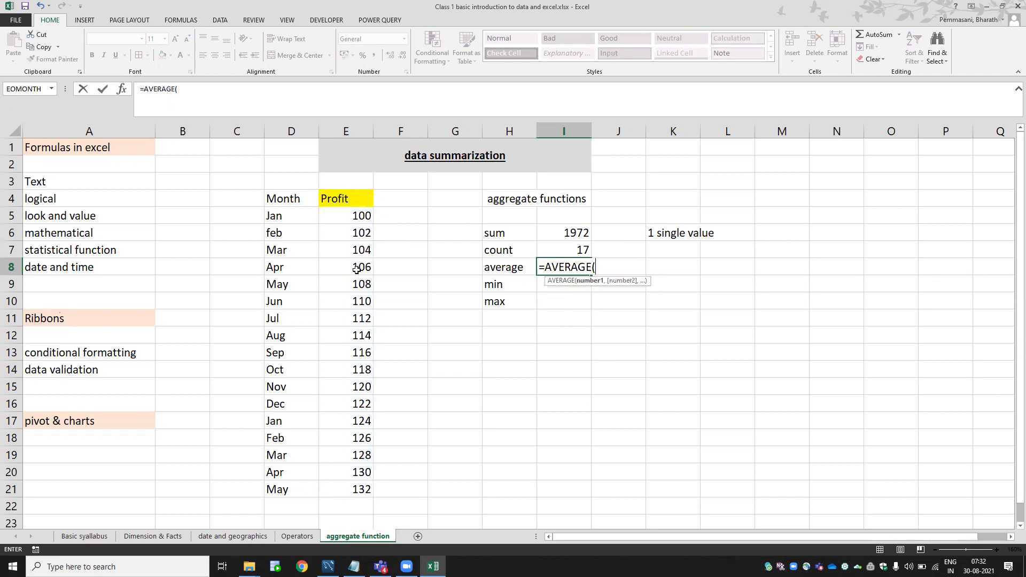
{"action": "left_click_drag", "start_coordinate": [361, 216], "coordinate": [347, 484]}
{"action": "key", "text": "Return"}
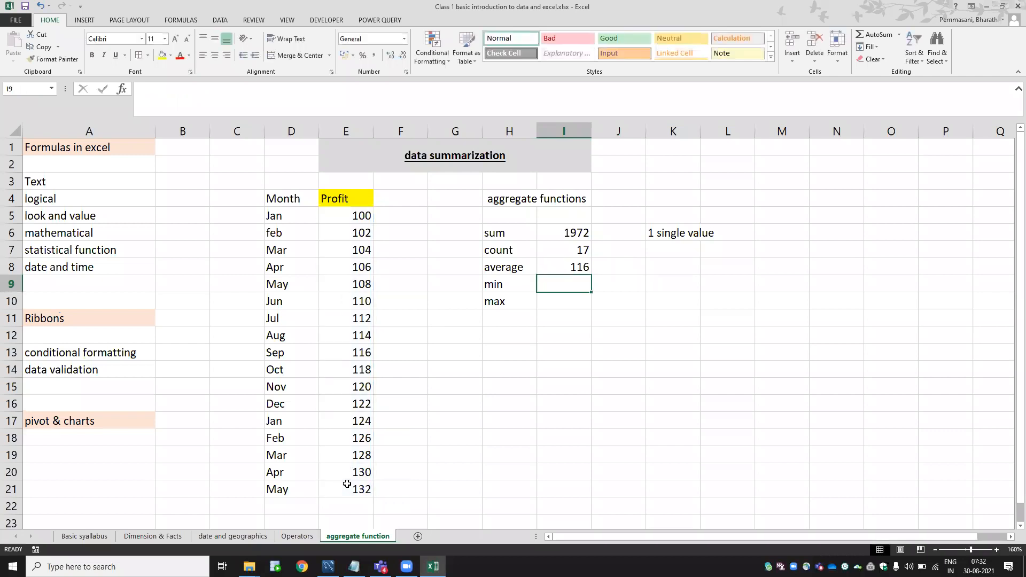
Enter =MIN(E5:E21) and =MAX(E5:E21) for the min 100 and max 132 results.
{"action": "type", "text": "=min"}
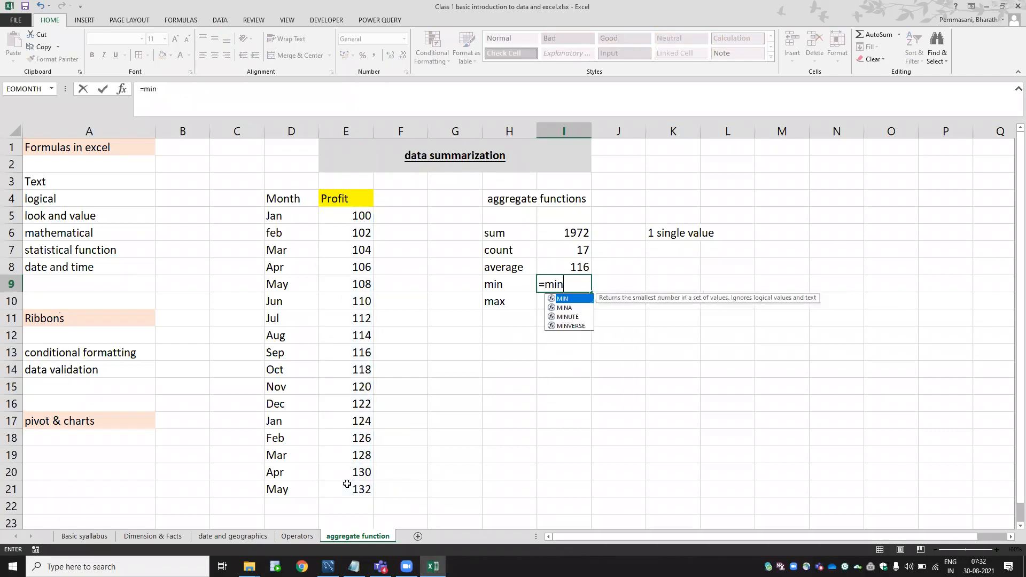
{"action": "key", "text": "Tab"}
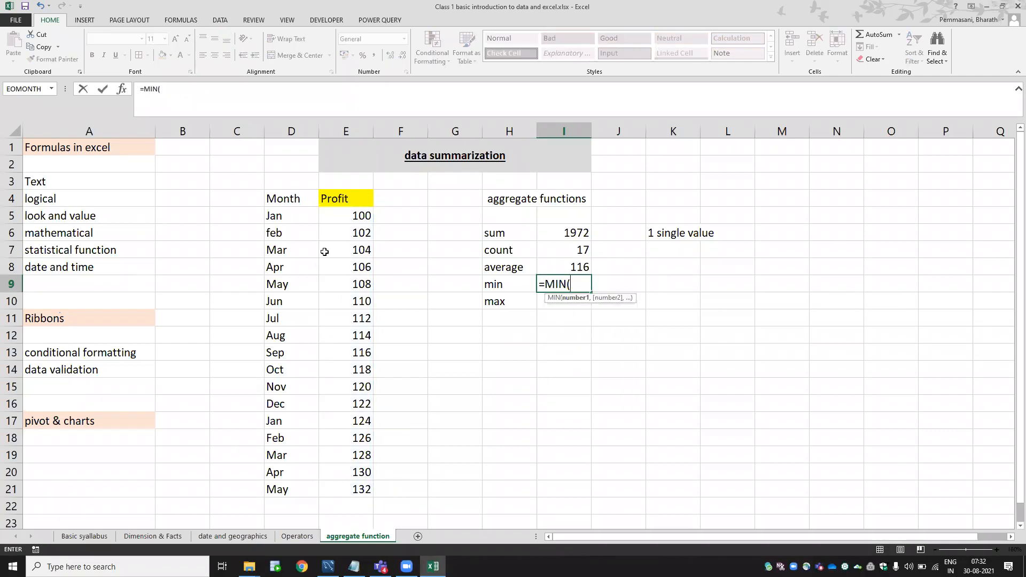
{"action": "left_click_drag", "start_coordinate": [348, 219], "coordinate": [346, 484]}
{"action": "key", "text": "Return"}
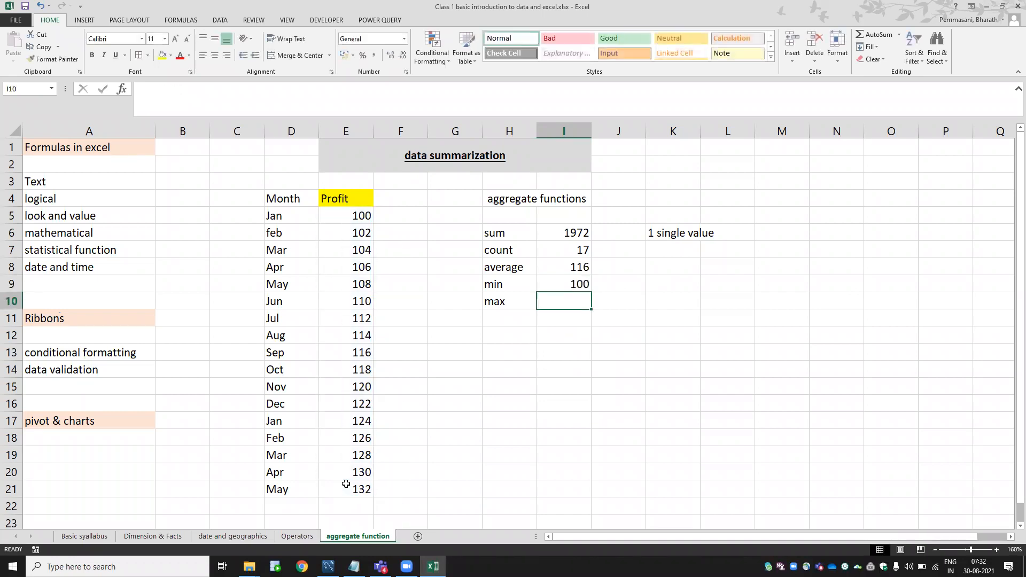
{"action": "type", "text": "=max"}
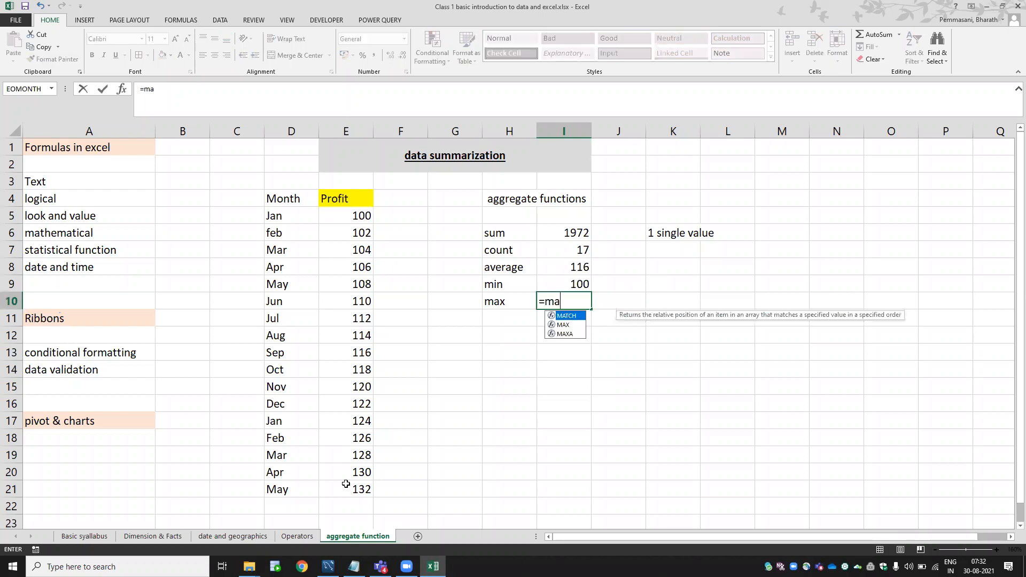
{"action": "key", "text": "Tab"}
{"action": "left_click_drag", "start_coordinate": [358, 217], "coordinate": [343, 488]}
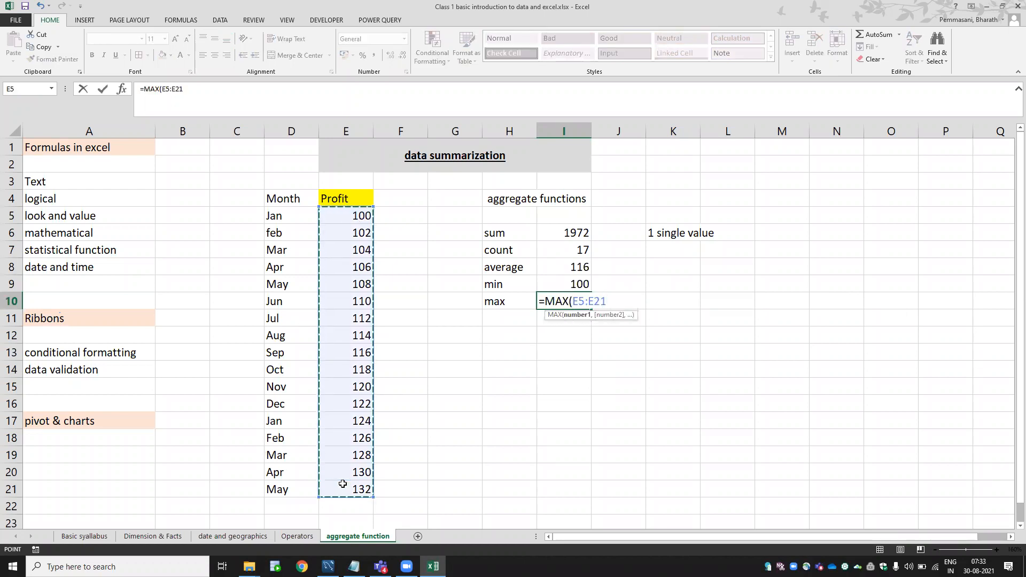
{"action": "key", "text": "Return"}
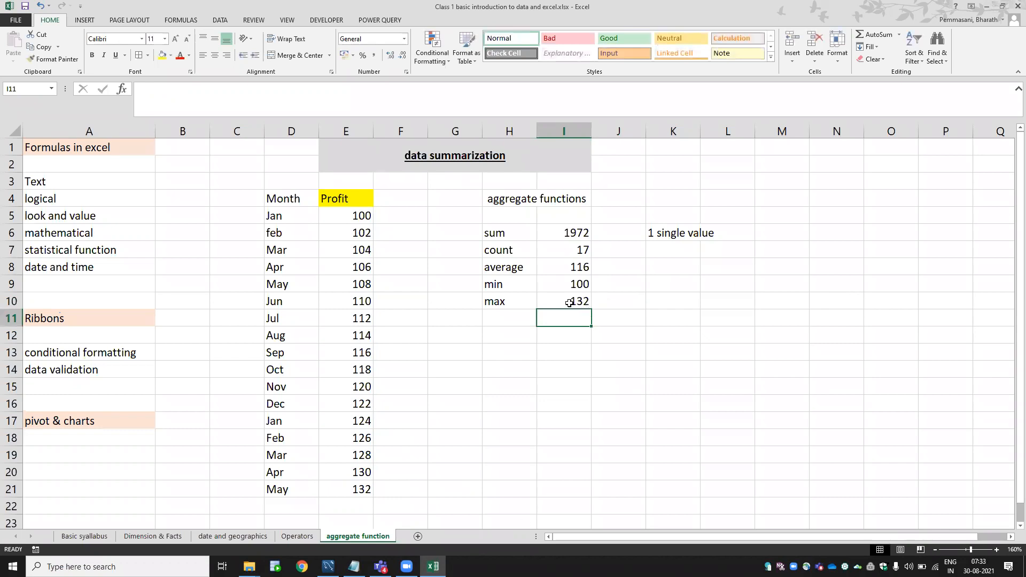
{"action": "left_click", "coordinate": [570, 301]}
{"action": "left_click", "coordinate": [573, 285]}
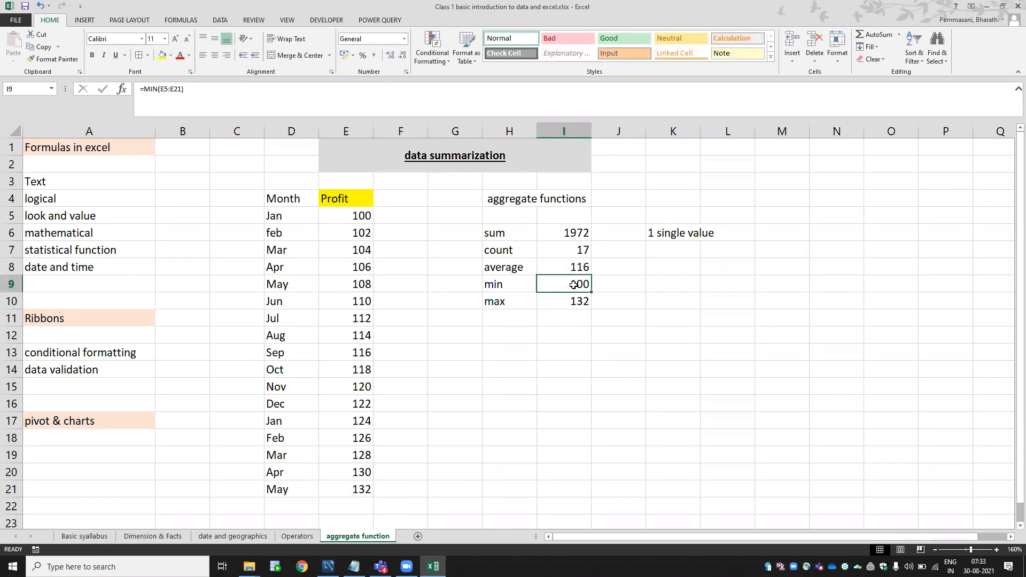
{"action": "left_click", "coordinate": [503, 235]}
{"action": "key", "text": "Right"}
{"action": "key", "text": "Left"}
{"action": "key", "text": "Down"}
{"action": "key", "text": "Down"}
{"action": "key", "text": "Down"}
{"action": "key", "text": "Down"}
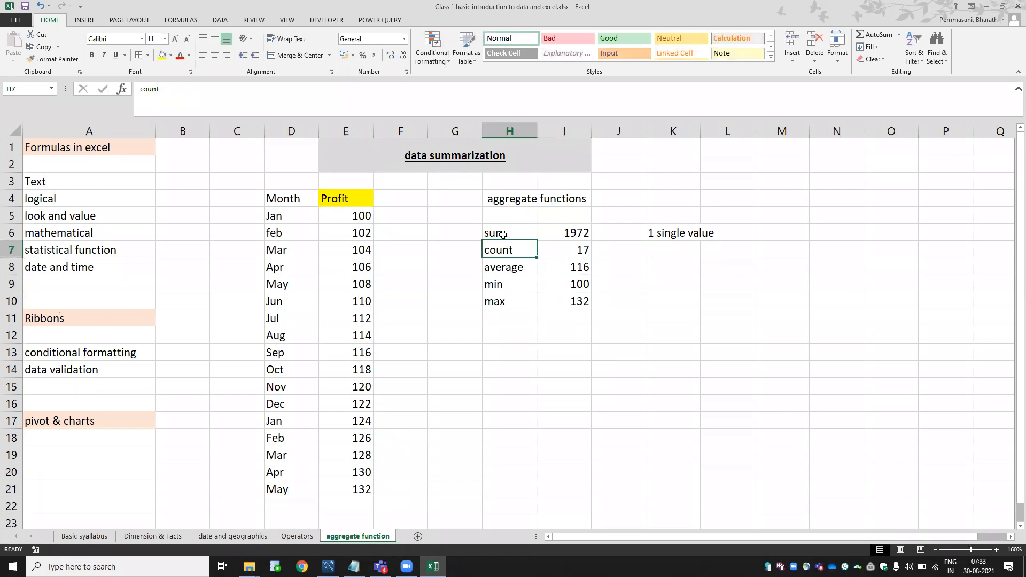
{"action": "key", "text": "Up"}
{"action": "key", "text": "Up"}
{"action": "key", "text": "Up"}
{"action": "key", "text": "Up"}
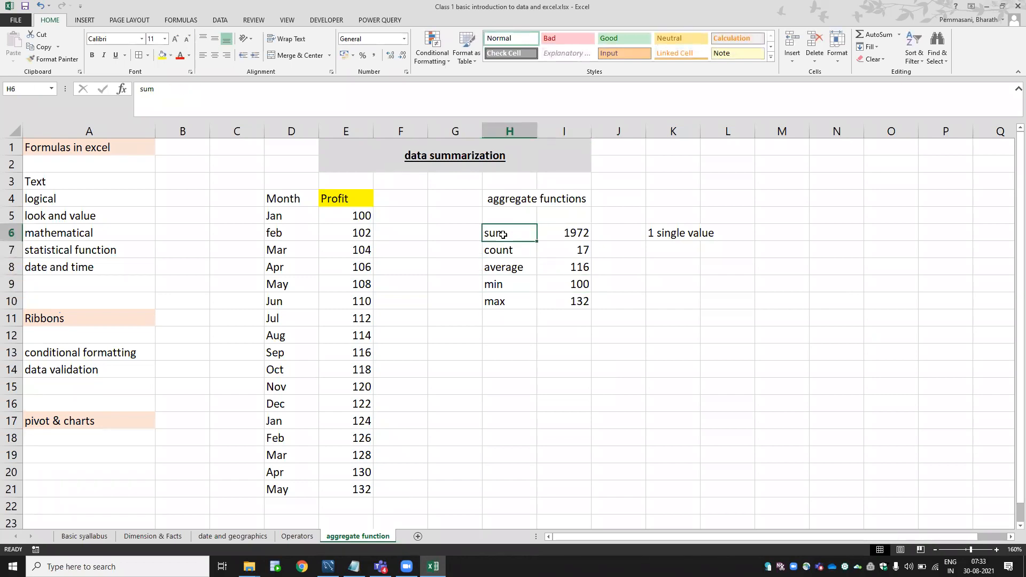
{"action": "key", "text": "Right"}
{"action": "key", "text": "F2"}
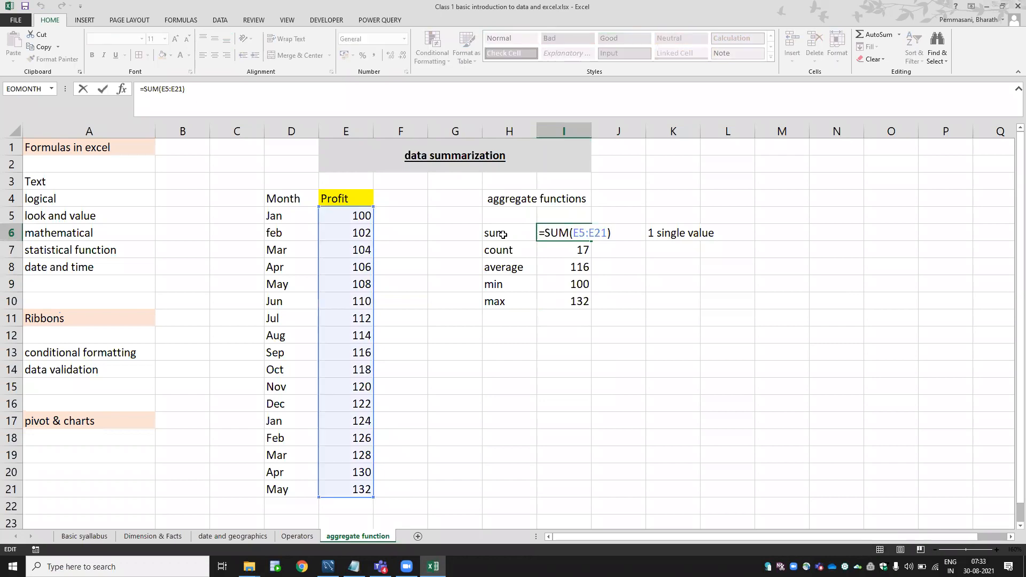
{"action": "key", "text": "Escape"}
{"action": "key", "text": "Down"}
{"action": "key", "text": "Down"}
{"action": "key", "text": "Down"}
{"action": "key", "text": "Down"}
{"action": "key", "text": "Up"}
{"action": "key", "text": "Up"}
{"action": "key", "text": "Up"}
{"action": "key", "text": "Up"}
{"action": "key", "text": "Down"}
{"action": "key", "text": "Down"}
{"action": "key", "text": "Down"}
{"action": "key", "text": "Down"}
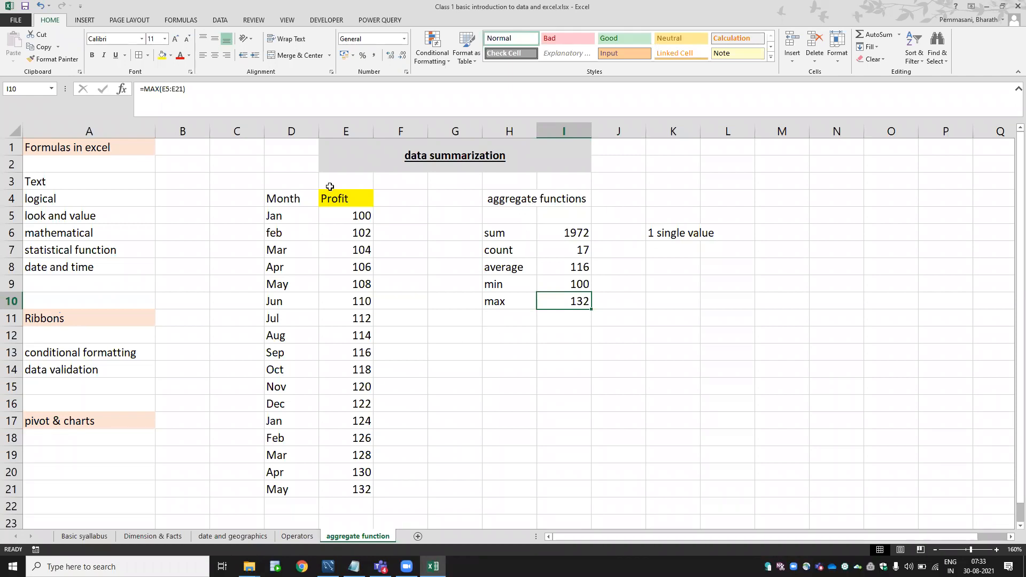
{"action": "left_click", "coordinate": [668, 233]}
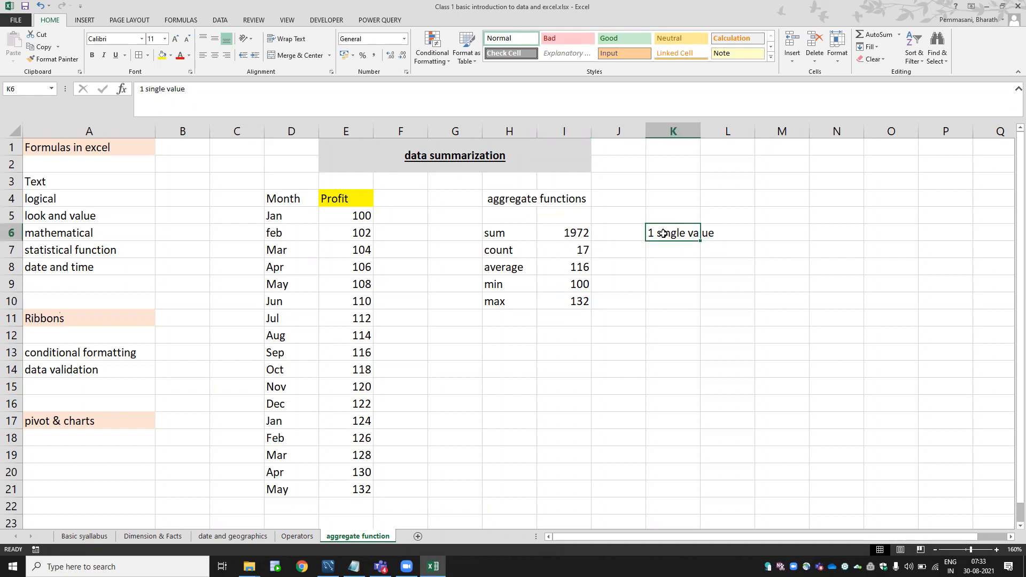
{"action": "key", "text": "F2"}
{"action": "key", "text": "Escape"}
{"action": "key", "text": "Left"}
{"action": "key", "text": "Left"}
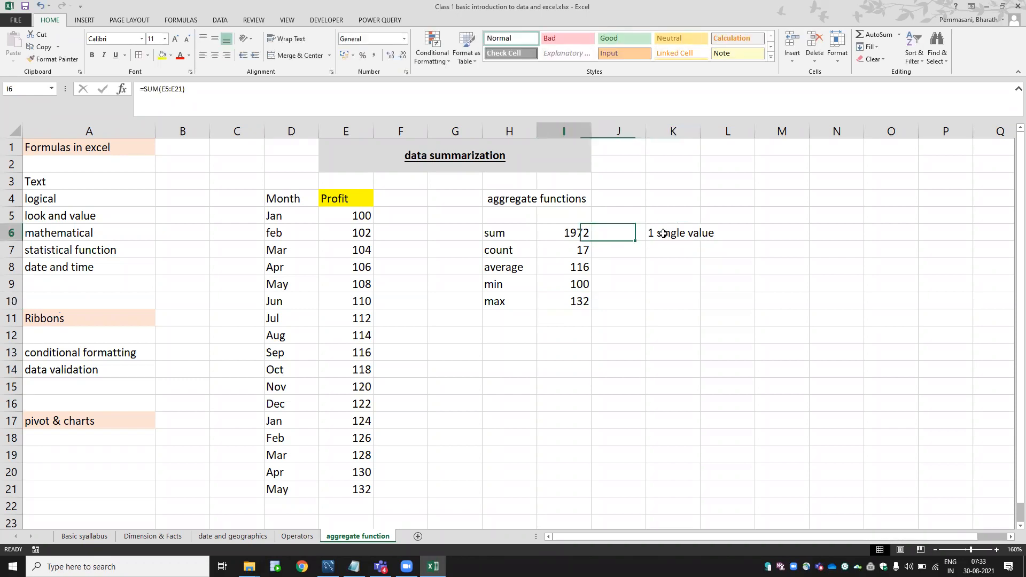
{"action": "key", "text": "Left"}
{"action": "key", "text": "Right"}
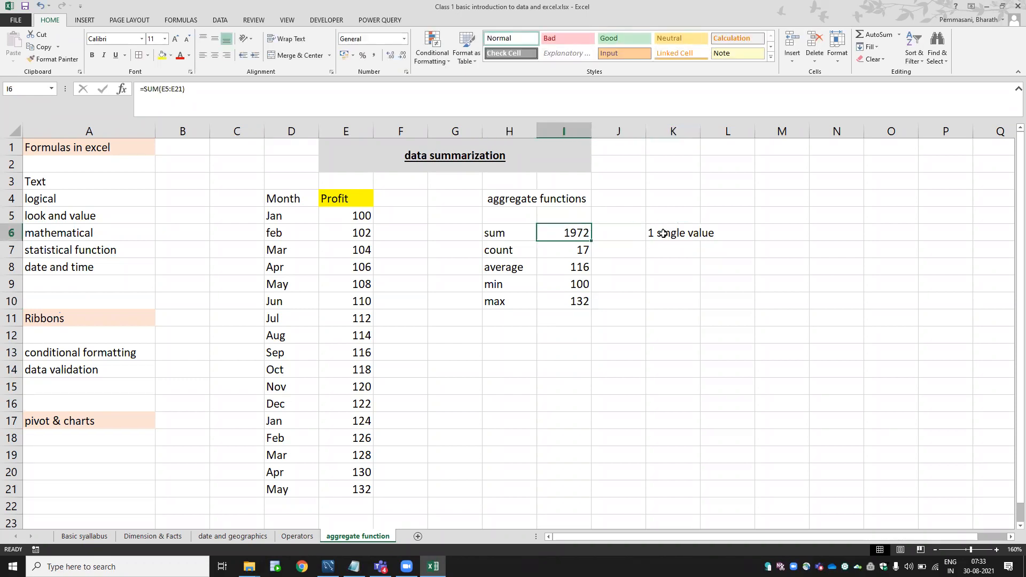
{"action": "key", "text": "F2"}
{"action": "key", "text": "Escape"}
{"action": "key", "text": "Down"}
{"action": "key", "text": "F2"}
{"action": "key", "text": "Escape"}
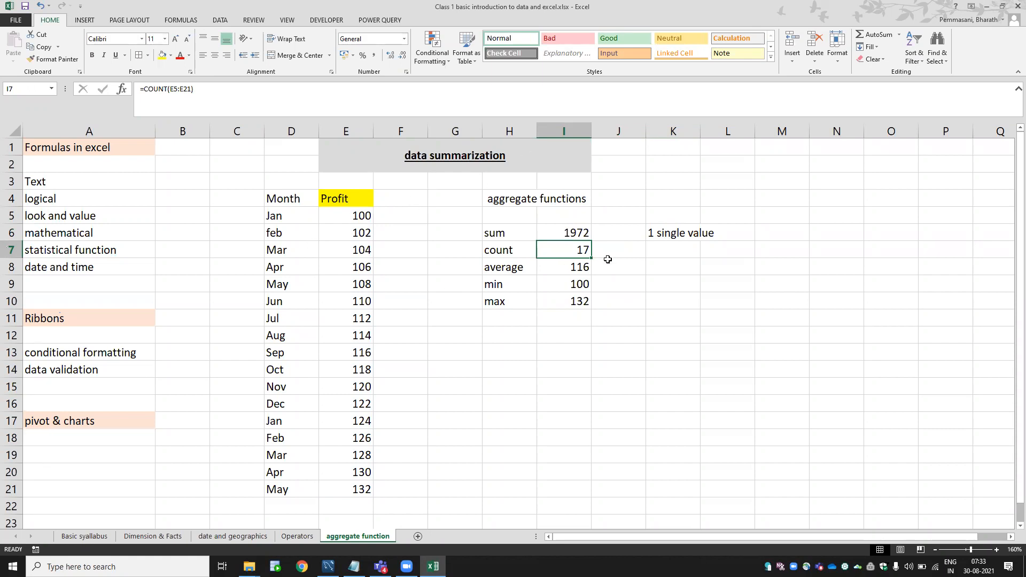
{"action": "left_click_drag", "start_coordinate": [500, 199], "coordinate": [591, 309]}
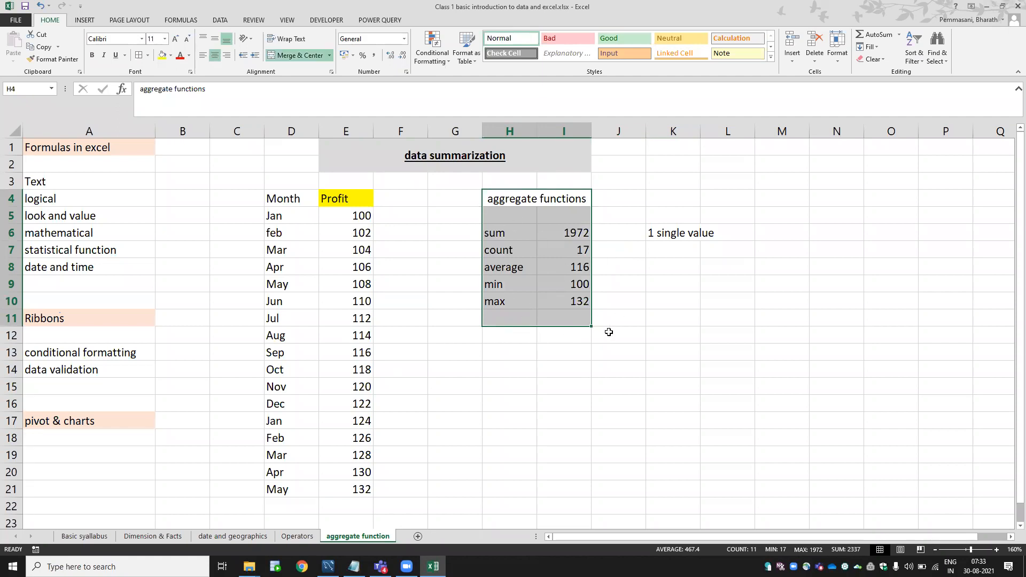
Insert blank columns at column B, before the Month/Profit table.
{"action": "left_click", "coordinate": [148, 202]}
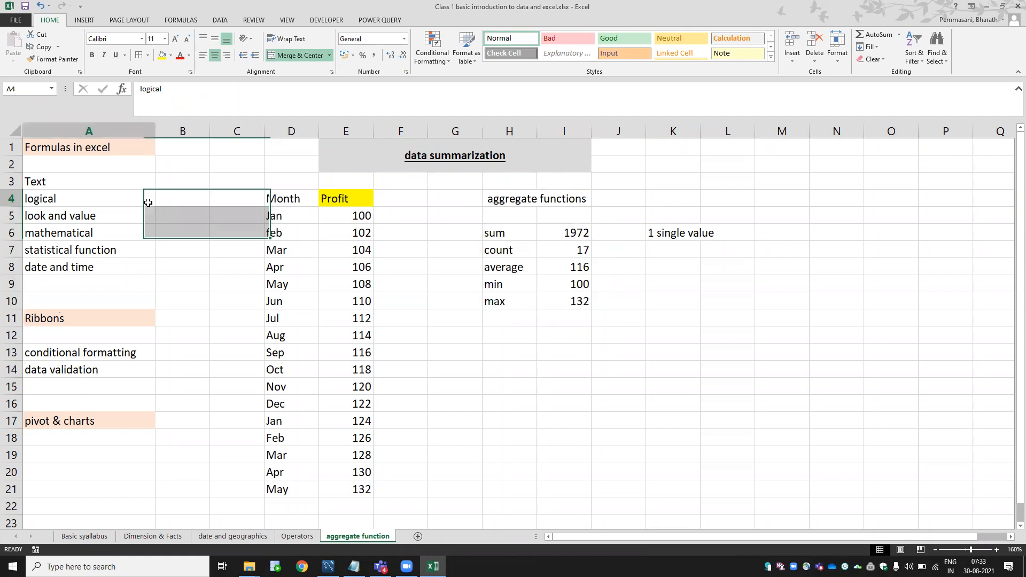
{"action": "left_click", "coordinate": [196, 131]}
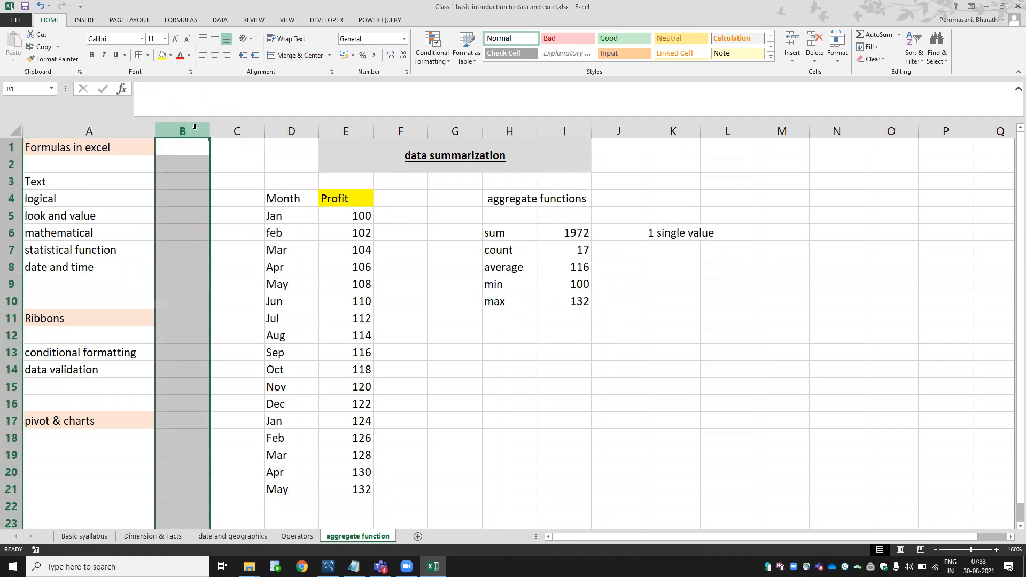
{"action": "key", "text": "ctrl+shift+plus"}
{"action": "key", "text": "ctrl+shift+plus"}
{"action": "key", "text": "ctrl+shift+plus"}
{"action": "key", "text": "ctrl+shift+plus"}
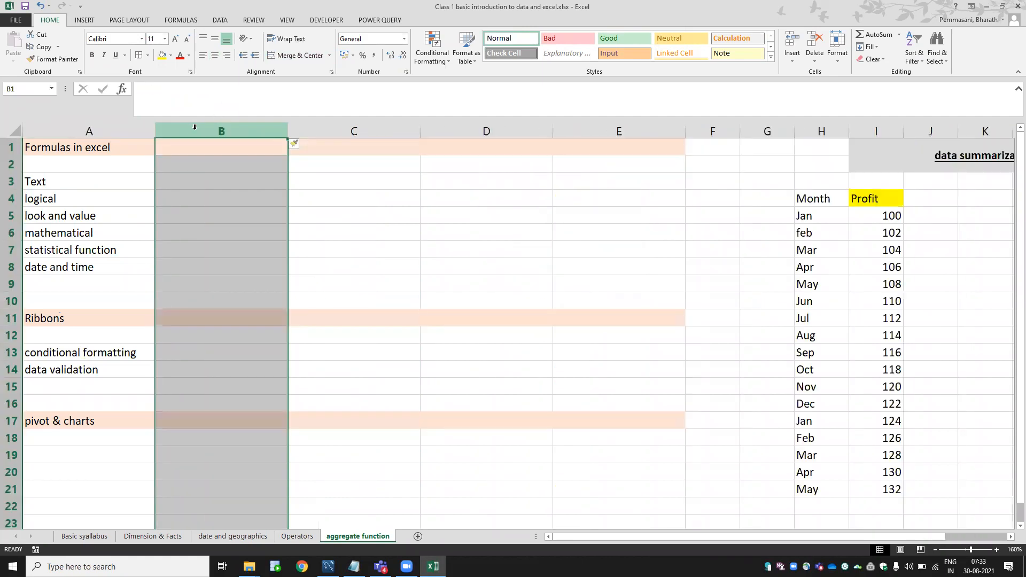
{"action": "key", "text": "ctrl+shift+plus"}
{"action": "key", "text": "ctrl+shift+plus"}
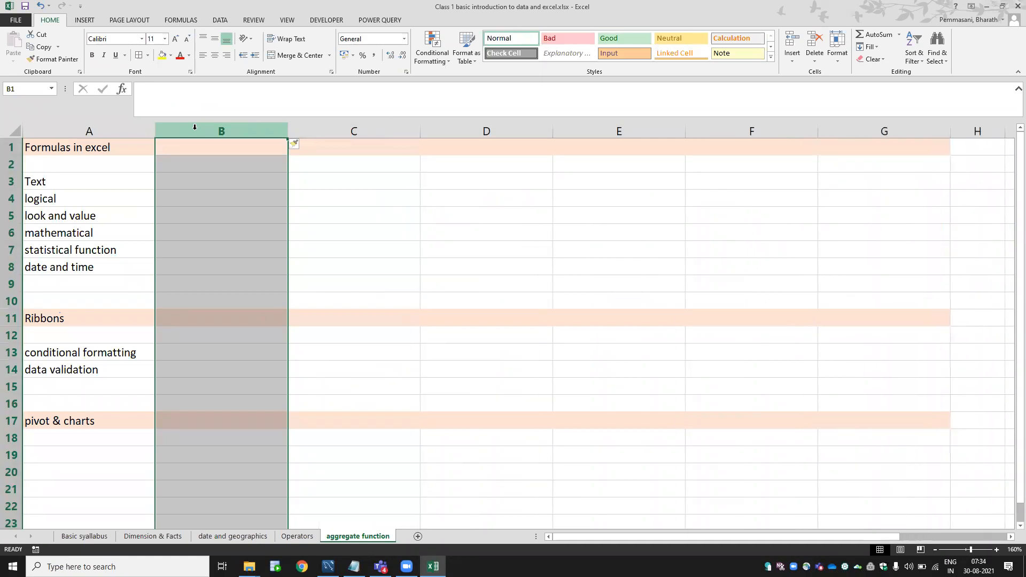
{"action": "key", "text": "Down"}
Go back to the 'Formulas in excel' title and show the Formulas ribbon.
{"action": "key", "text": "Left"}
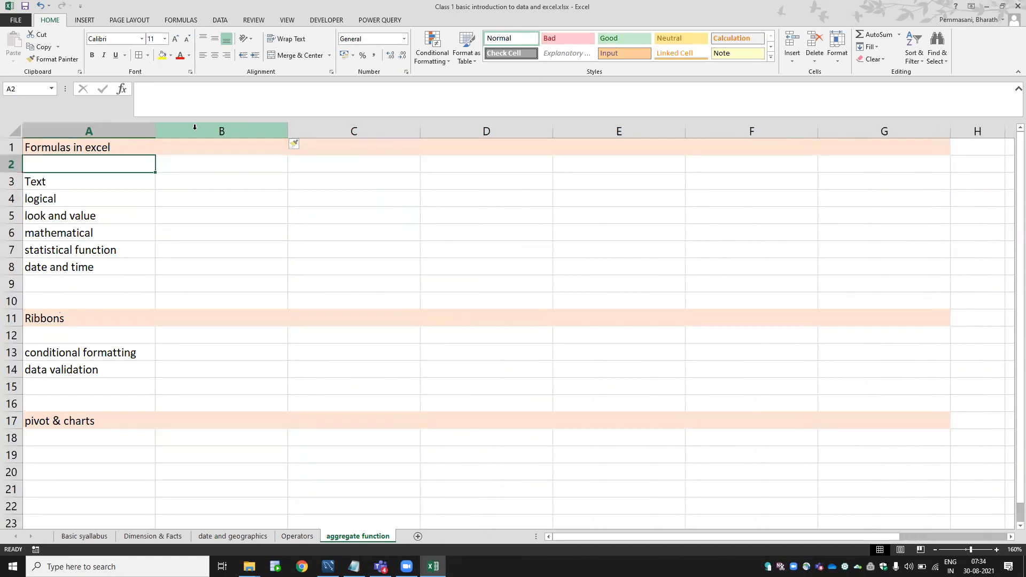
{"action": "key", "text": "Up"}
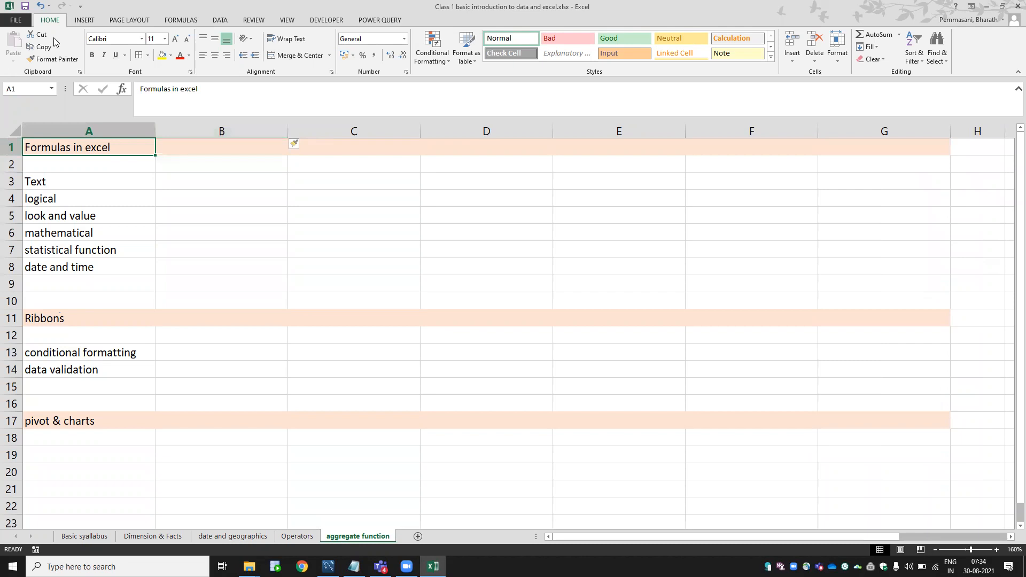
{"action": "left_click", "coordinate": [184, 20]}
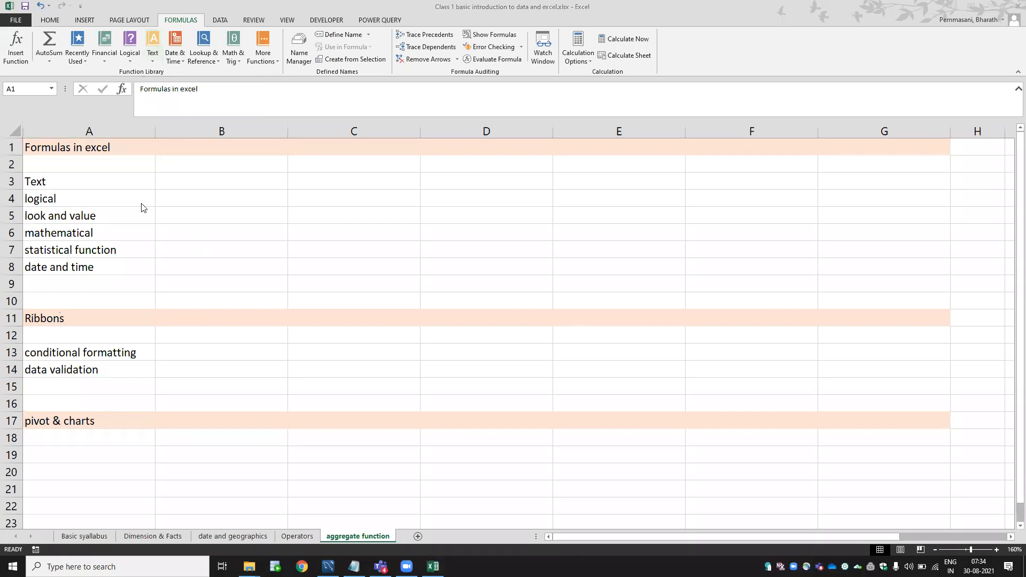
{"action": "left_click", "coordinate": [114, 182]}
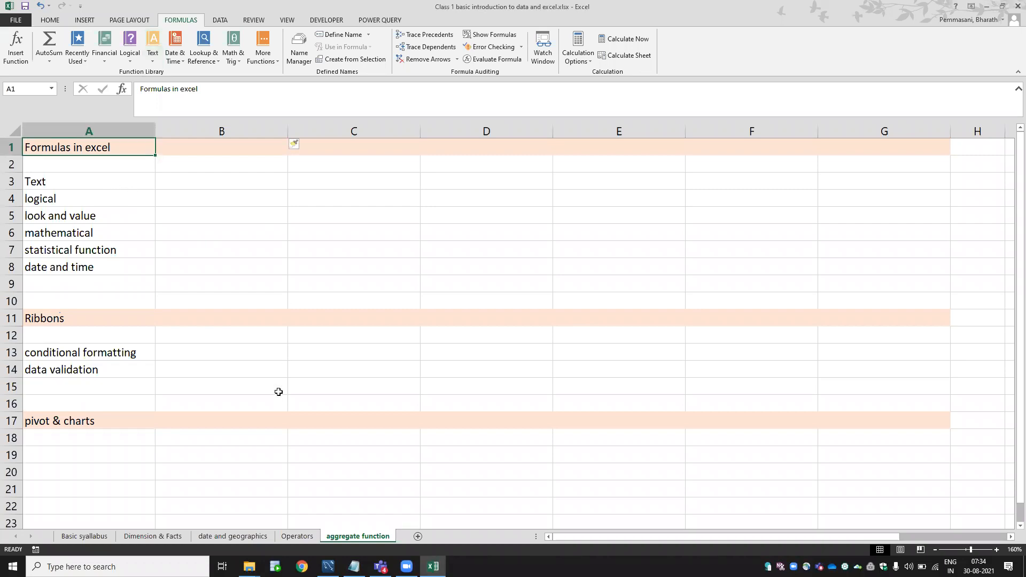
{"action": "left_click", "coordinate": [206, 482]}
{"action": "type", "text": "da"}
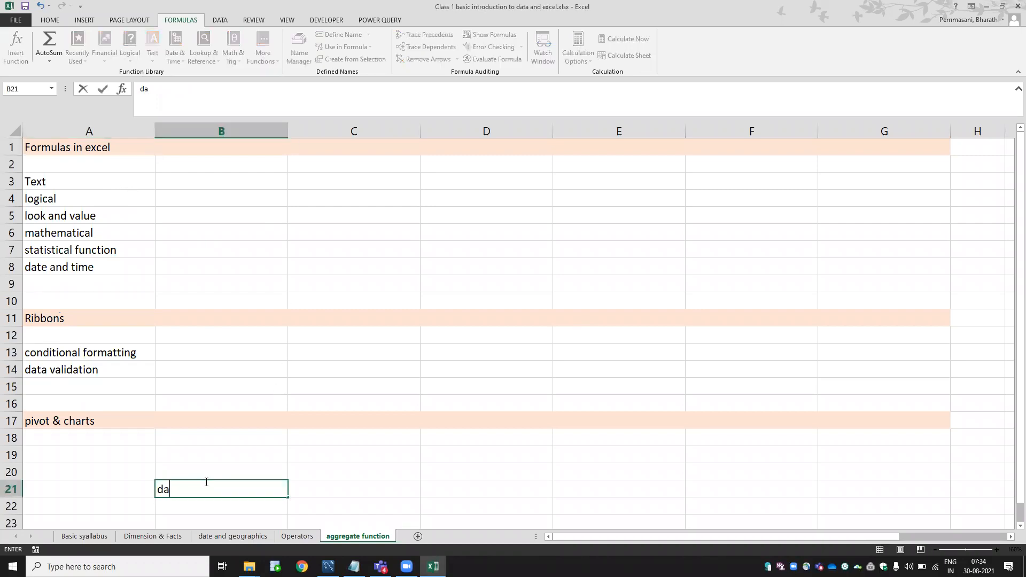
{"action": "key", "text": "Return"}
{"action": "left_click", "coordinate": [206, 481]}
{"action": "key", "text": "Right"}
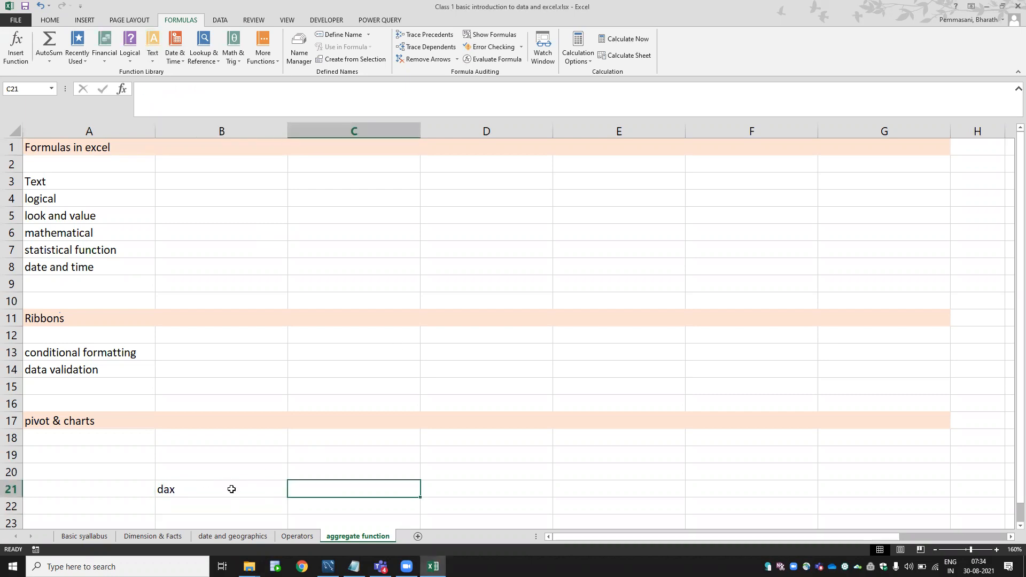
{"action": "left_click", "coordinate": [231, 490]}
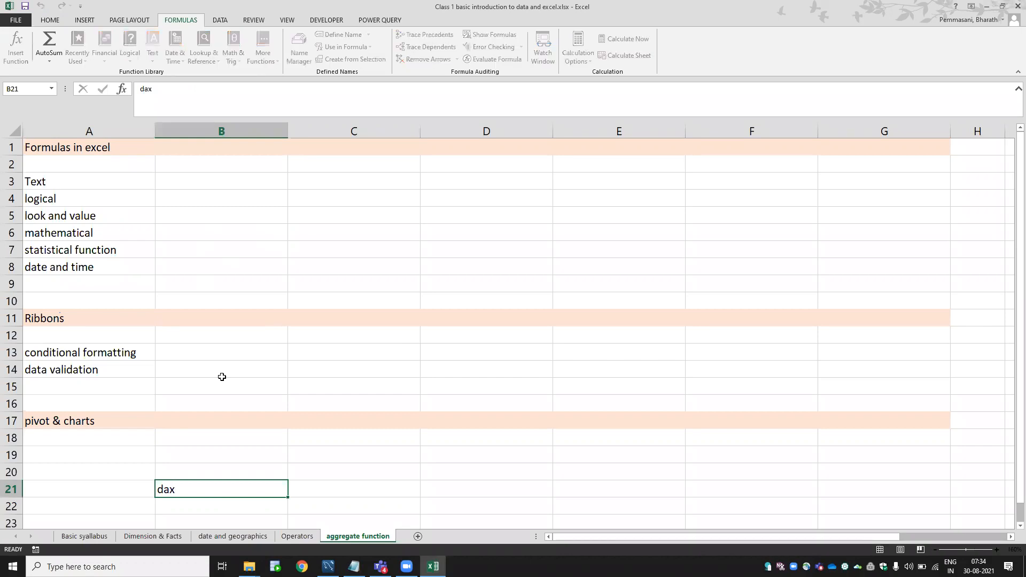
{"action": "key", "text": "Right"}
{"action": "type", "text": "data anal"}
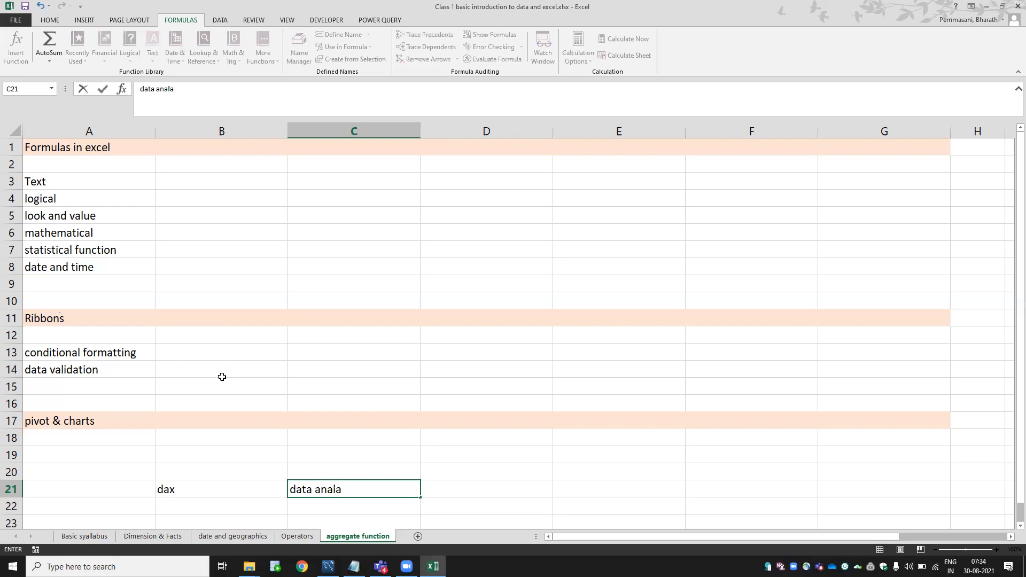
{"action": "type", "text": "aysis expression"}
{"action": "key", "text": "Return"}
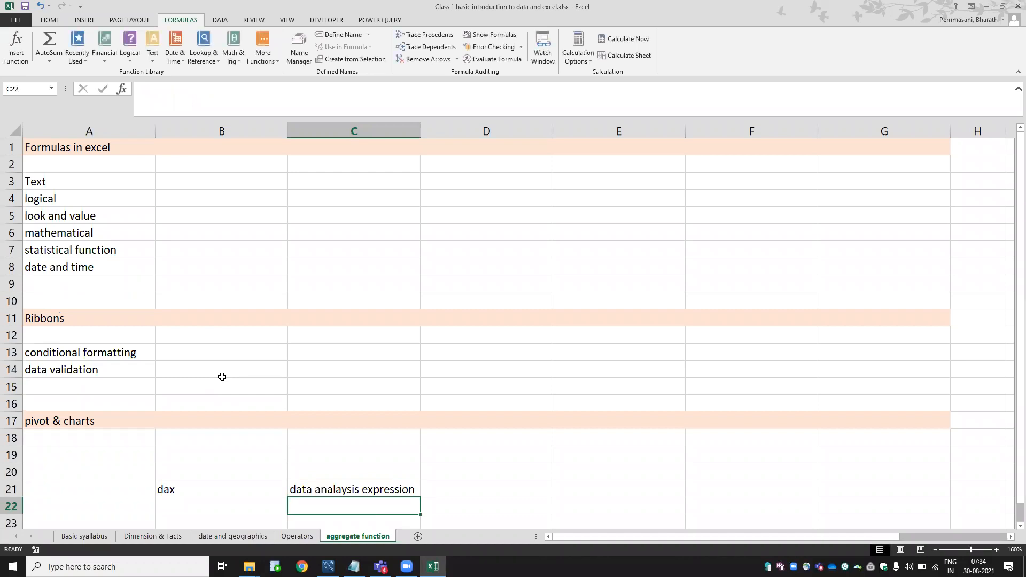
{"action": "key", "text": "Up"}
{"action": "key", "text": "Left"}
{"action": "key", "text": "Left"}
{"action": "key", "text": "Right"}
{"action": "key", "text": "shift+Right"}
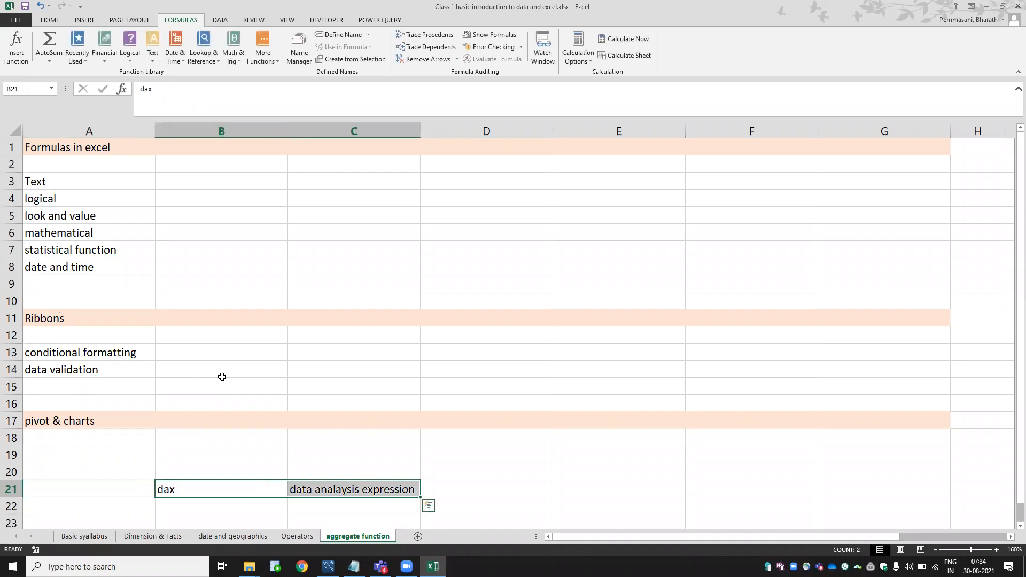
{"action": "key", "text": "Delete"}
{"action": "key", "text": "ctrl+Up"}
{"action": "key", "text": "Down"}
{"action": "key", "text": "Down"}
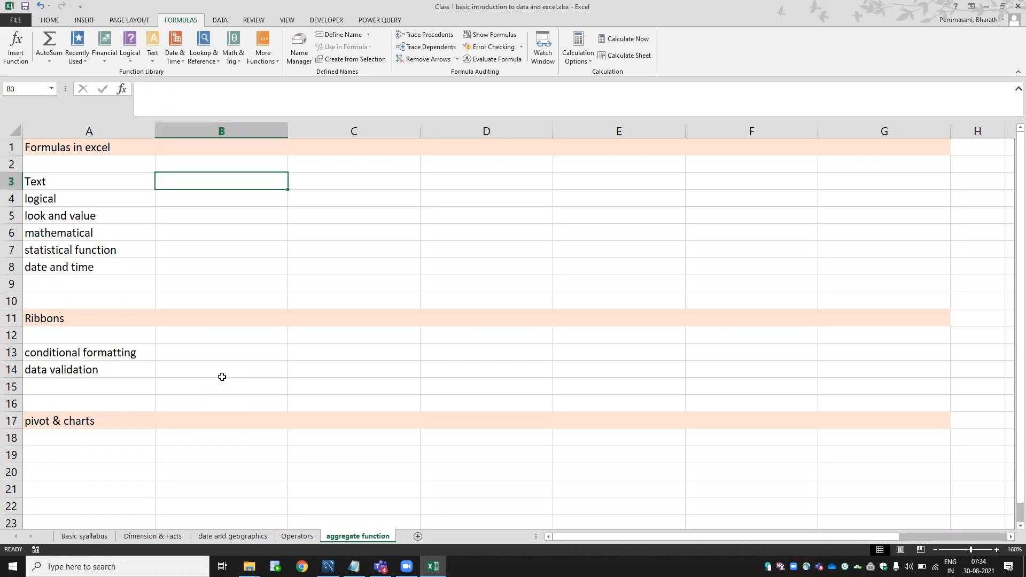
{"action": "key", "text": "Down"}
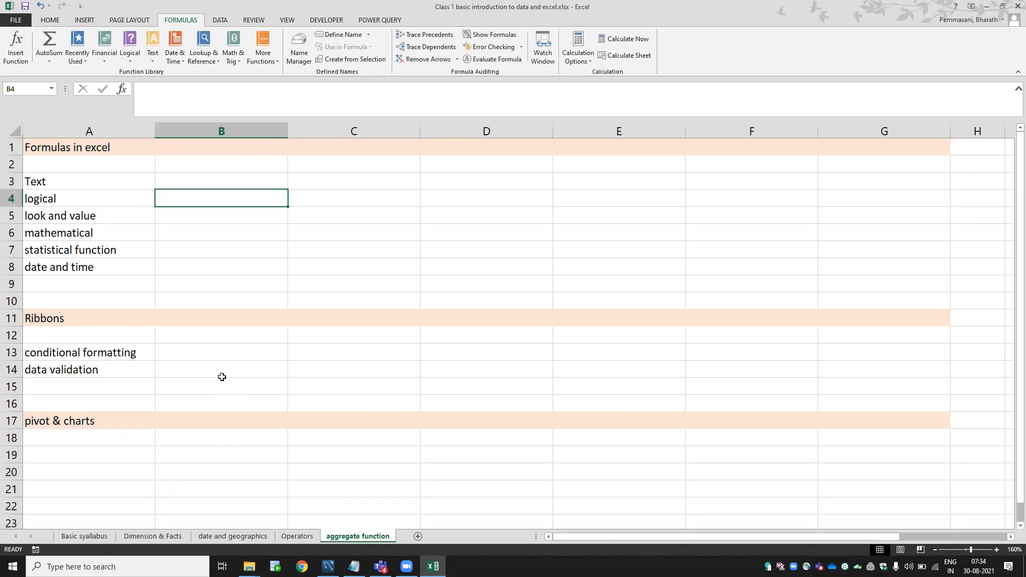
Step through the function topics in the outline list.
{"action": "left_click", "coordinate": [123, 218]}
{"action": "key", "text": "Down"}
{"action": "key", "text": "Right"}
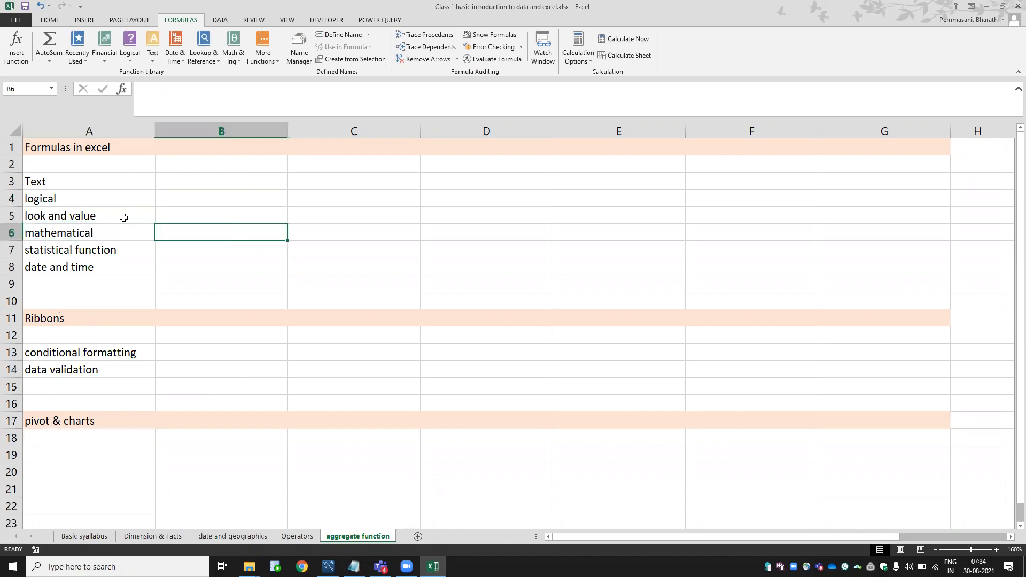
{"action": "key", "text": "Down"}
{"action": "key", "text": "Down"}
{"action": "key", "text": "Down"}
{"action": "key", "text": "Down"}
{"action": "key", "text": "Down"}
{"action": "key", "text": "Down"}
{"action": "key", "text": "Down"}
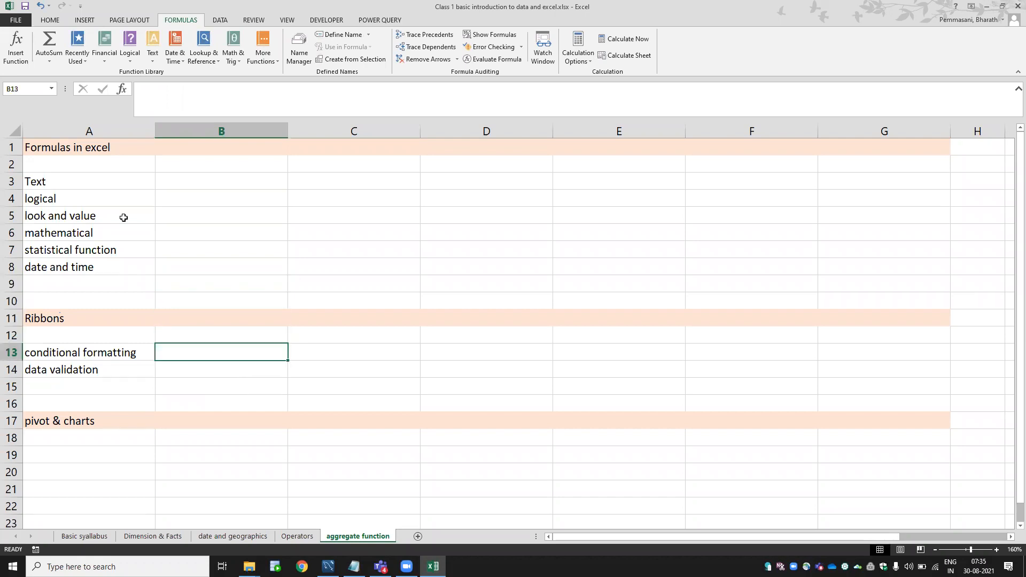
Browse the Home, Insert, Formulas, Data, Review and View ribbons, ending on Home.
{"action": "left_click", "coordinate": [50, 21]}
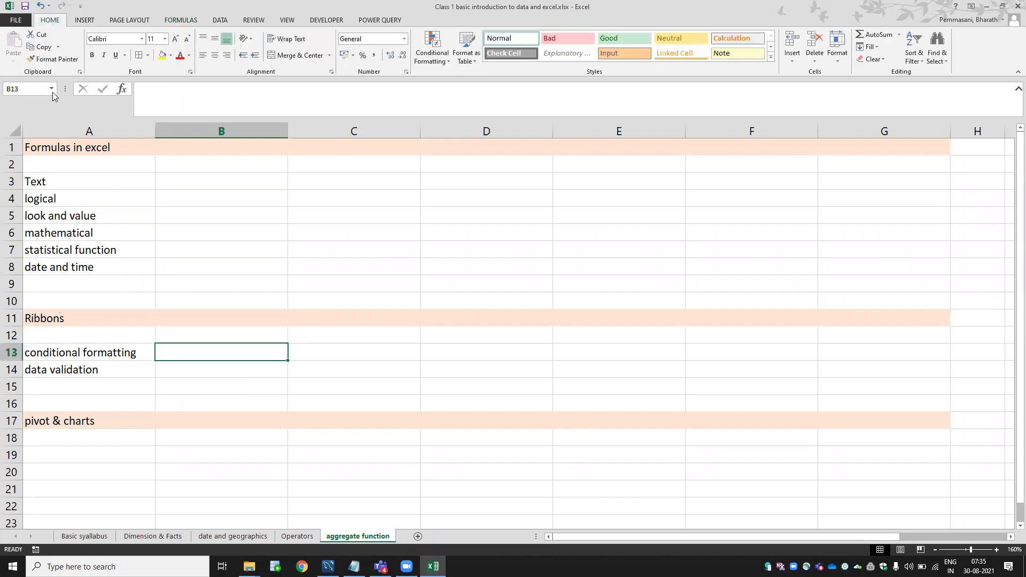
{"action": "left_click", "coordinate": [85, 22]}
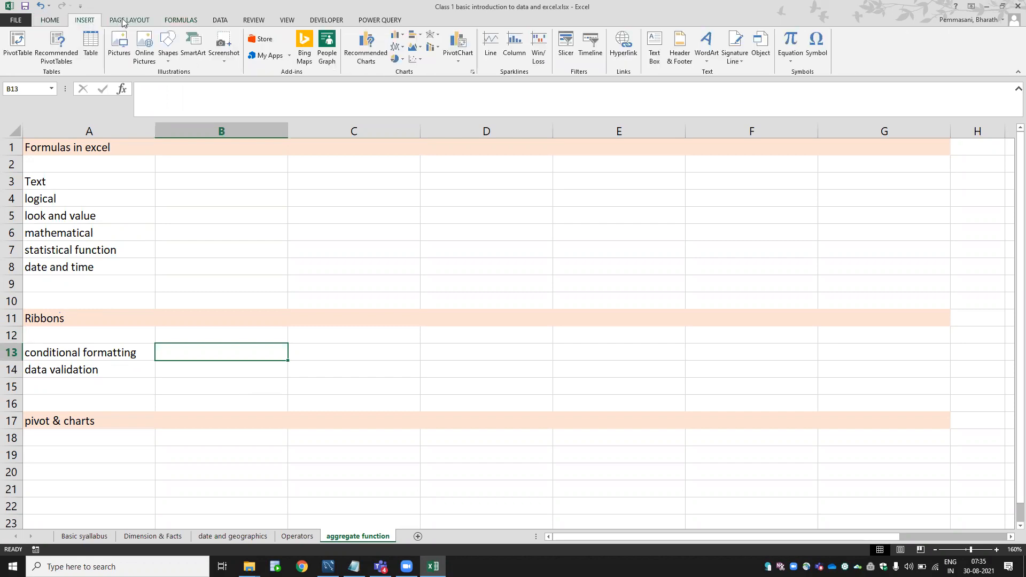
{"action": "left_click", "coordinate": [182, 22]}
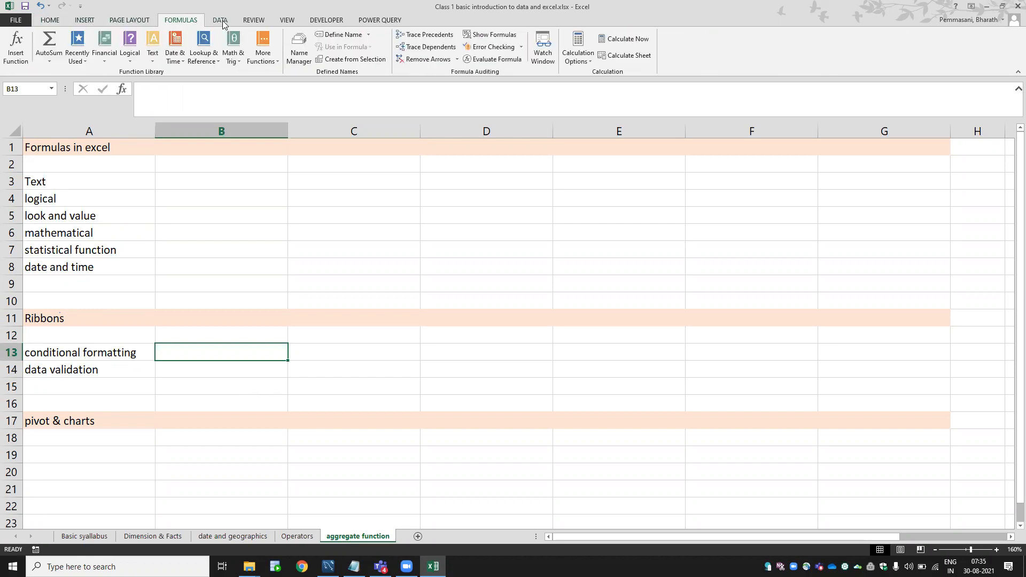
{"action": "left_click", "coordinate": [222, 20]}
{"action": "left_click", "coordinate": [252, 22]}
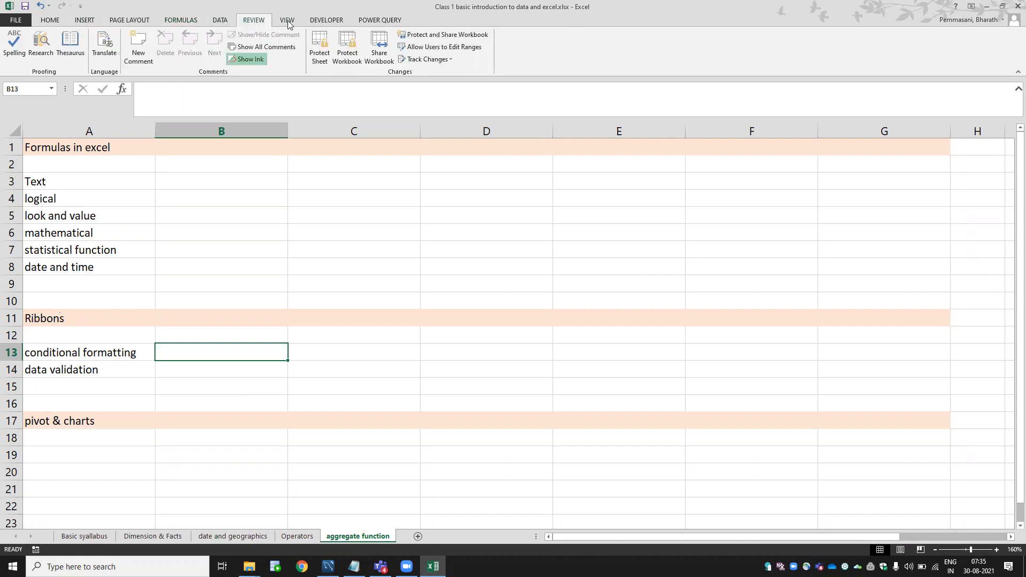
{"action": "left_click", "coordinate": [287, 20]}
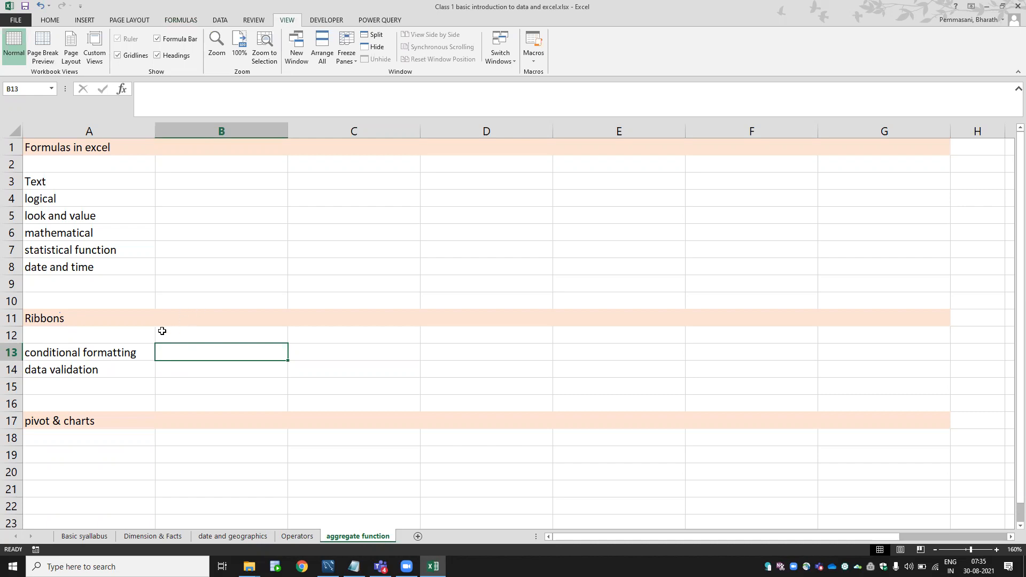
{"action": "left_click", "coordinate": [55, 22]}
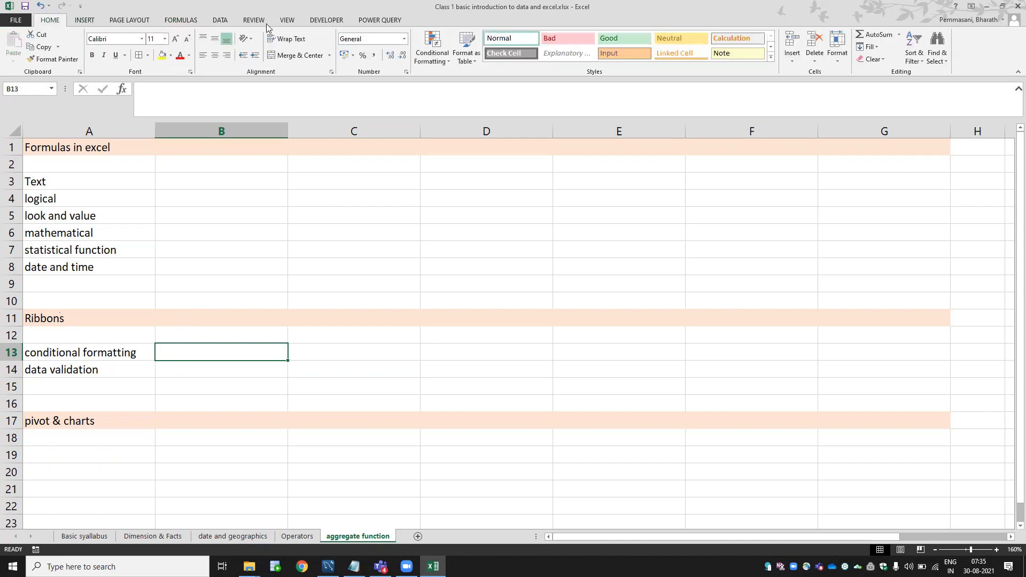
Move from the data validation topic down to the pivot & charts heading in A17.
{"action": "left_click", "coordinate": [92, 370]}
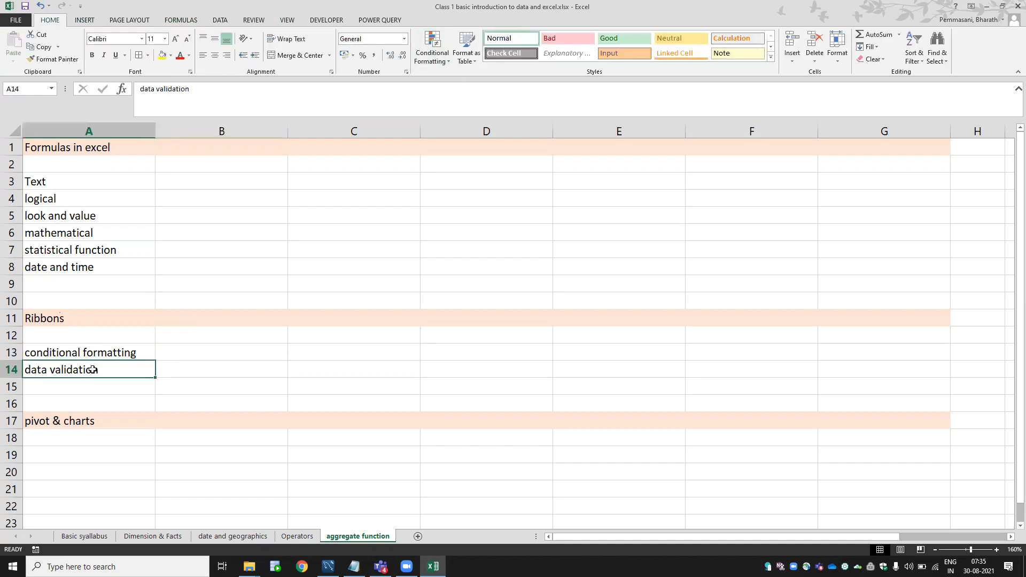
{"action": "key", "text": "Down"}
{"action": "key", "text": "Right"}
{"action": "key", "text": "Left"}
{"action": "key", "text": "Down"}
{"action": "key", "text": "Down"}
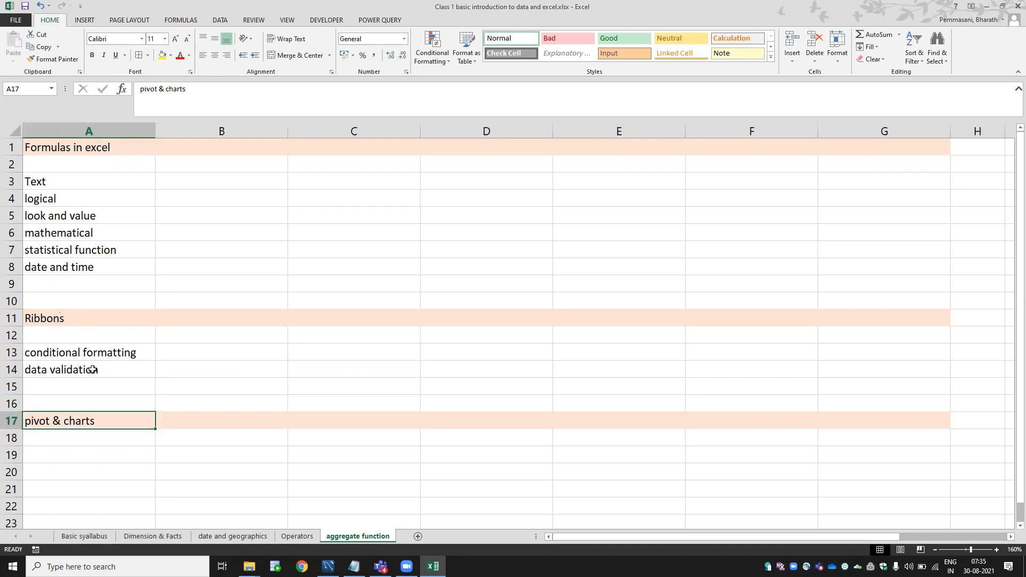
{"action": "key", "text": "Right"}
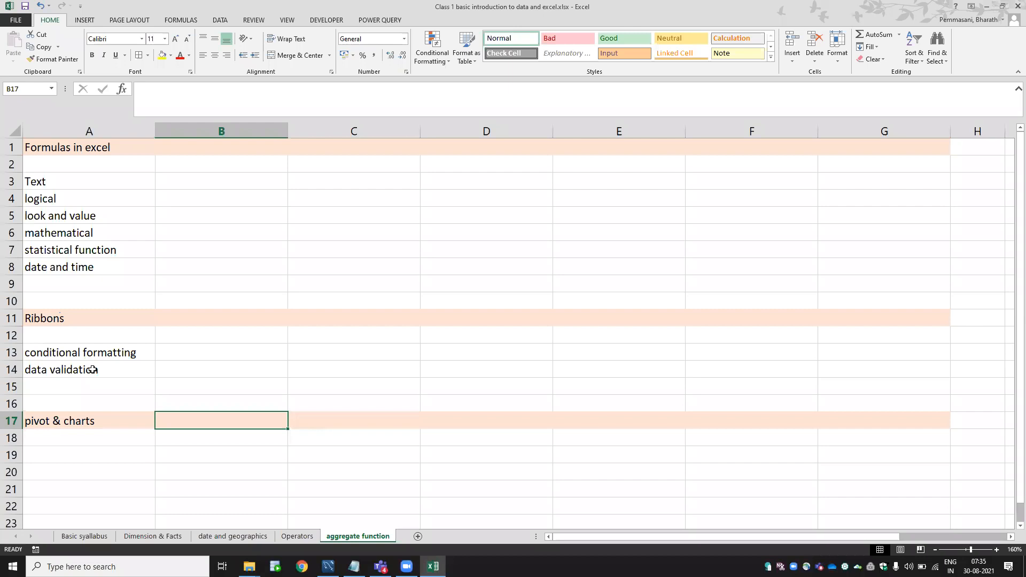
Show the Insert ribbon's pivot and chart commands, select A18, then move back up.
{"action": "left_click", "coordinate": [83, 20]}
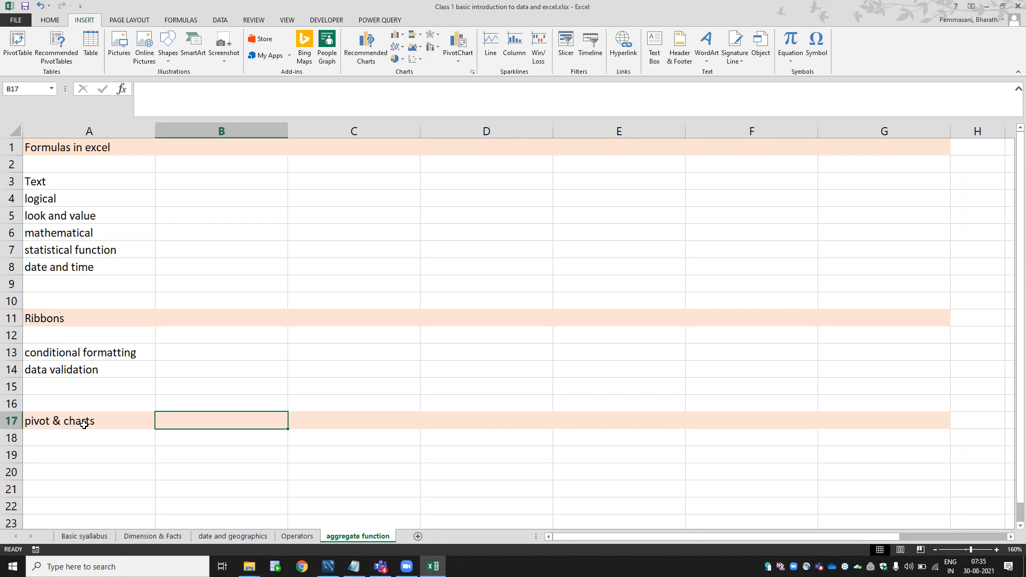
{"action": "left_click", "coordinate": [103, 434]}
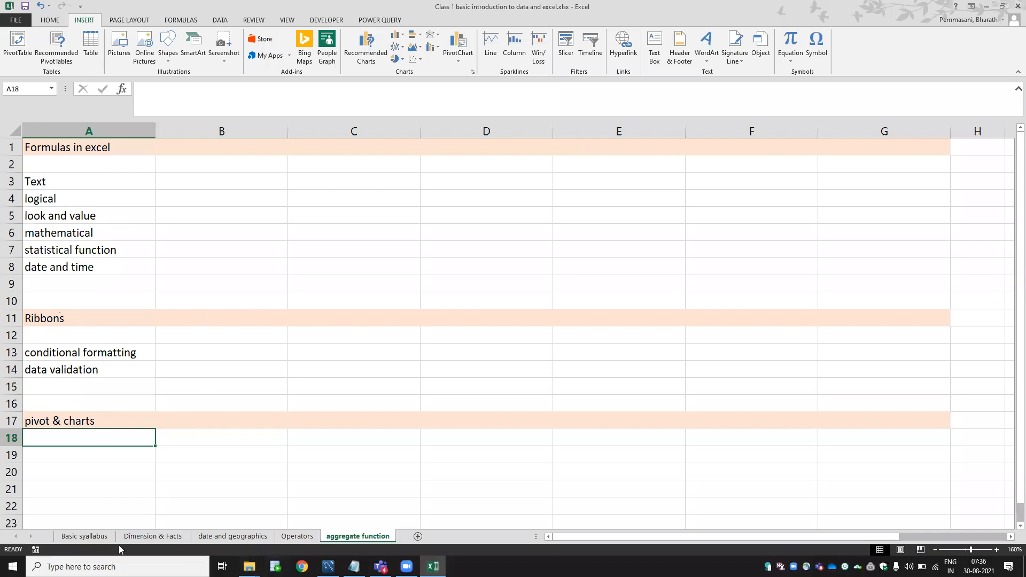
{"action": "key", "text": "Up"}
{"action": "key", "text": "Up"}
{"action": "key", "text": "Up"}
{"action": "key", "text": "Up"}
{"action": "key", "text": "Up"}
{"action": "key", "text": "Up"}
{"action": "key", "text": "Up"}
{"action": "key", "text": "Up"}
{"action": "key", "text": "Up"}
{"action": "key", "text": "Up"}
{"action": "key", "text": "Up"}
{"action": "key", "text": "Up"}
{"action": "key", "text": "Up"}
{"action": "key", "text": "Up"}
{"action": "key", "text": "Up"}
{"action": "key", "text": "Up"}
{"action": "key", "text": "Up"}
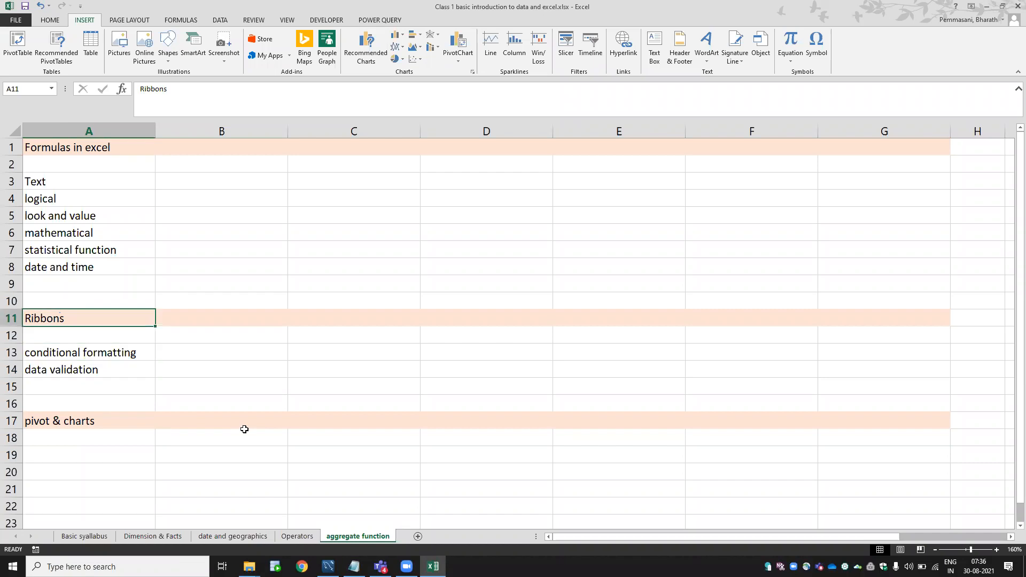
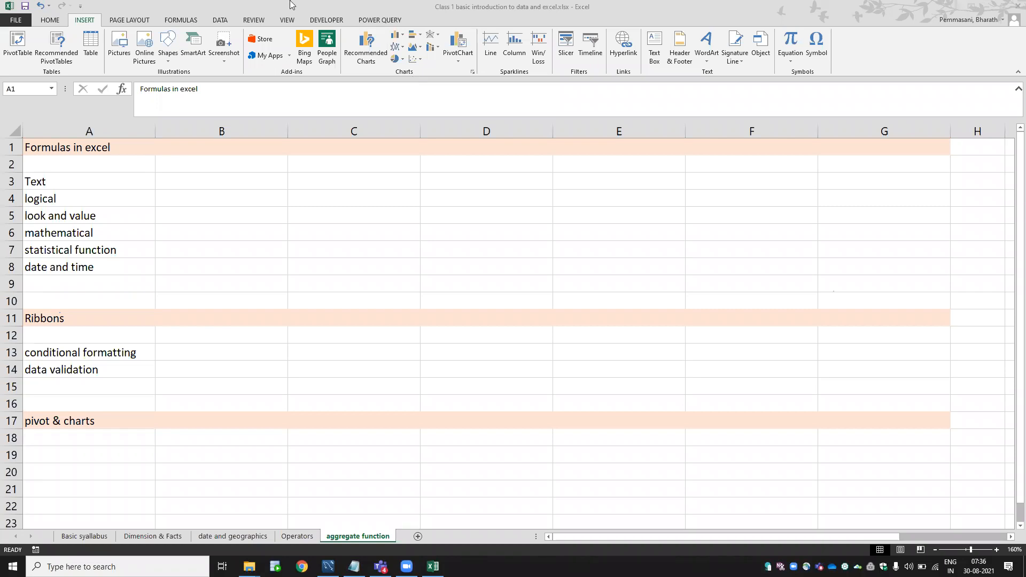
Enter left, right and mid in cells B3, C3 and D3.
{"action": "left_click", "coordinate": [143, 231]}
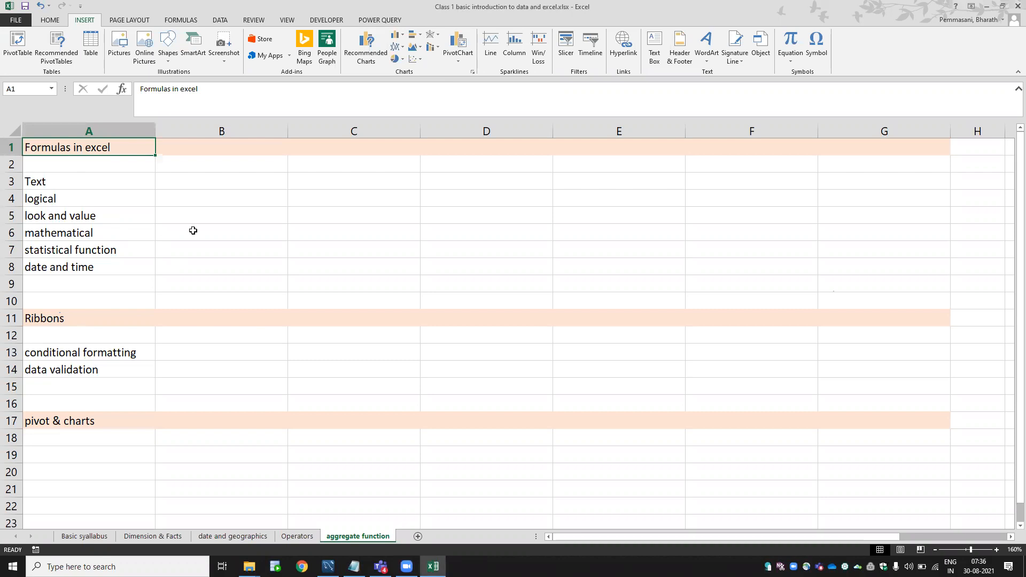
{"action": "left_click", "coordinate": [189, 178]}
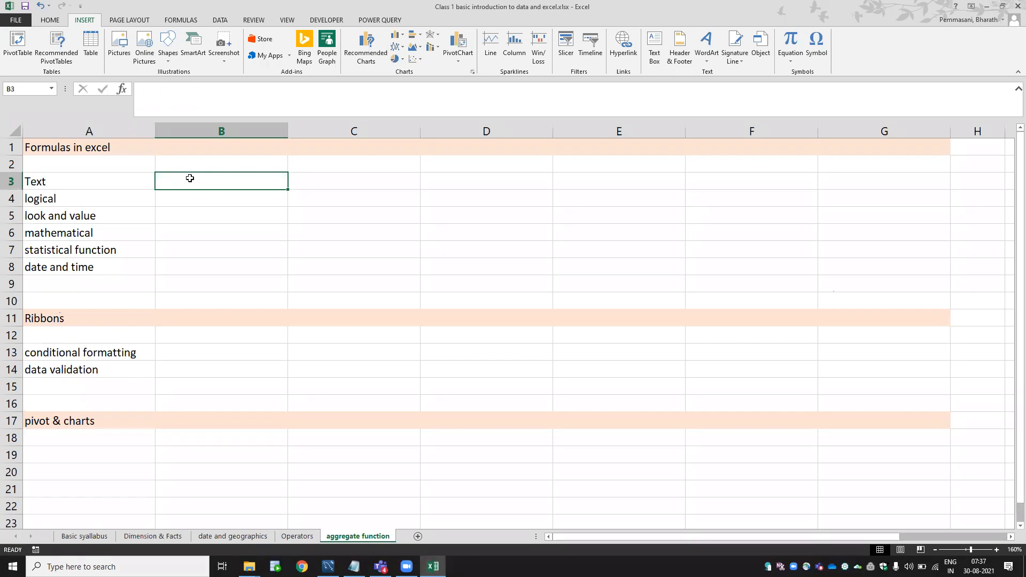
{"action": "type", "text": "left"}
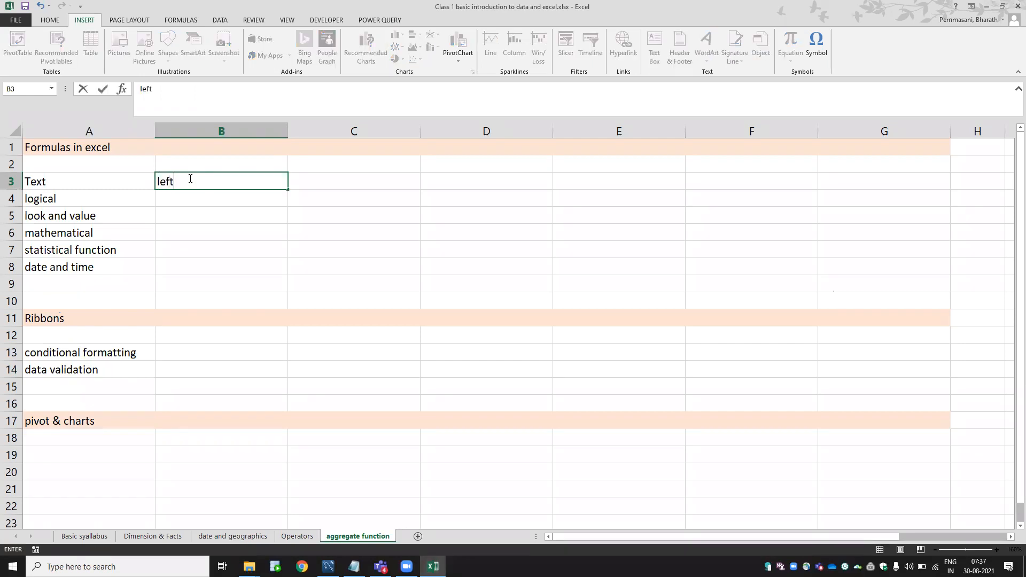
{"action": "left_click", "coordinate": [996, 342]}
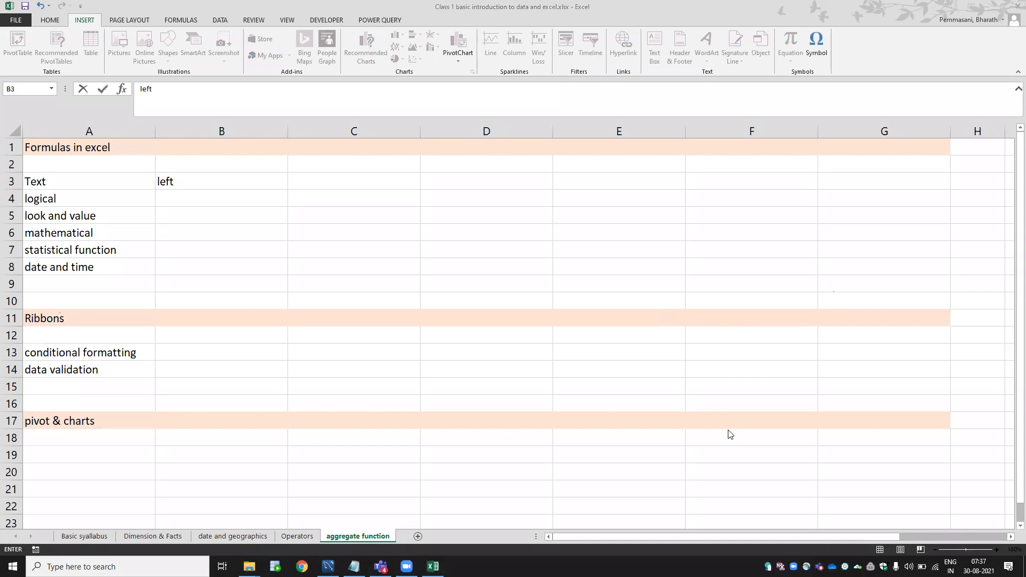
{"action": "left_click", "coordinate": [268, 182]}
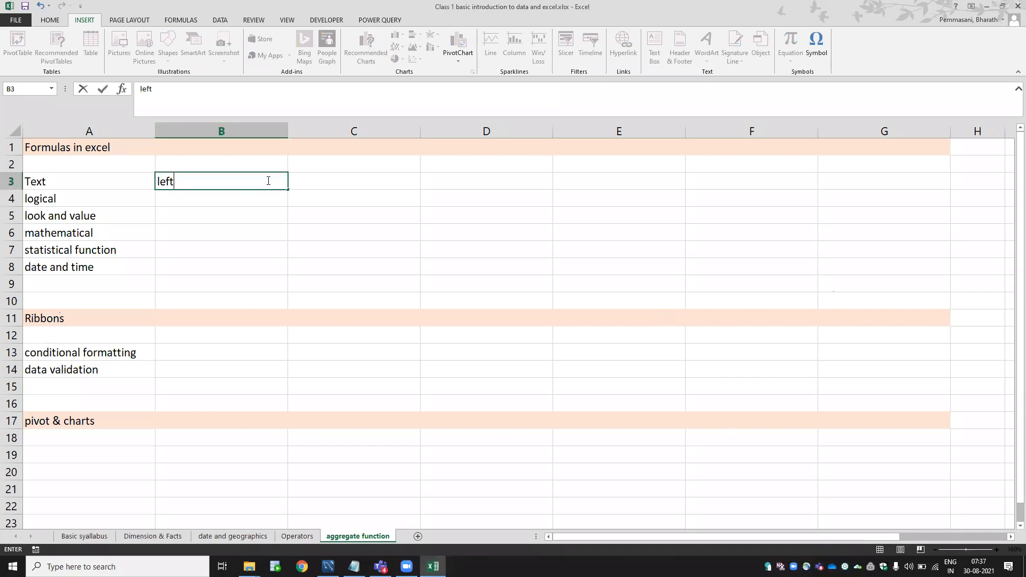
{"action": "left_click", "coordinate": [316, 182]}
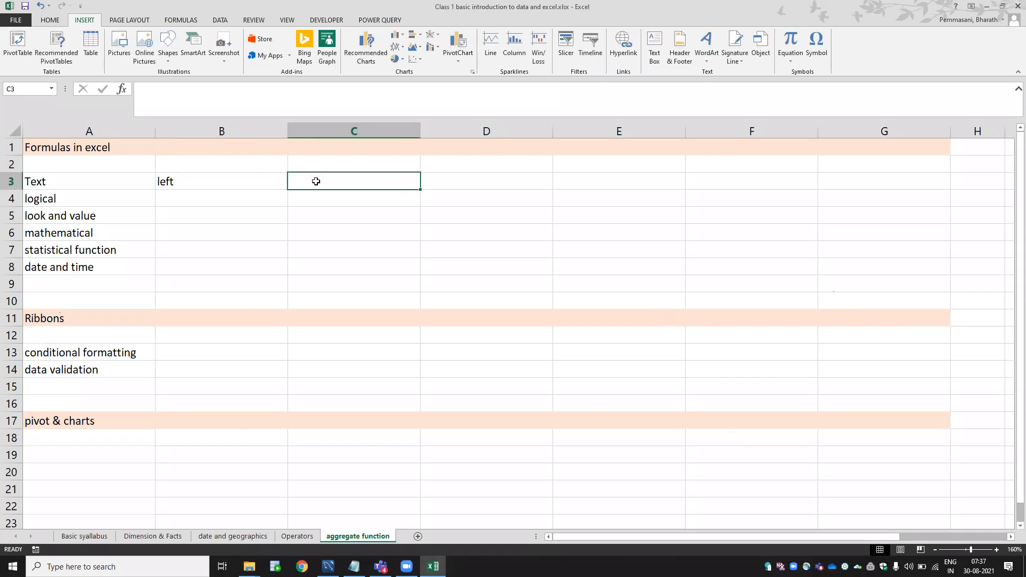
{"action": "type", "text": "right"}
{"action": "key", "text": "Tab"}
{"action": "type", "text": "mid"}
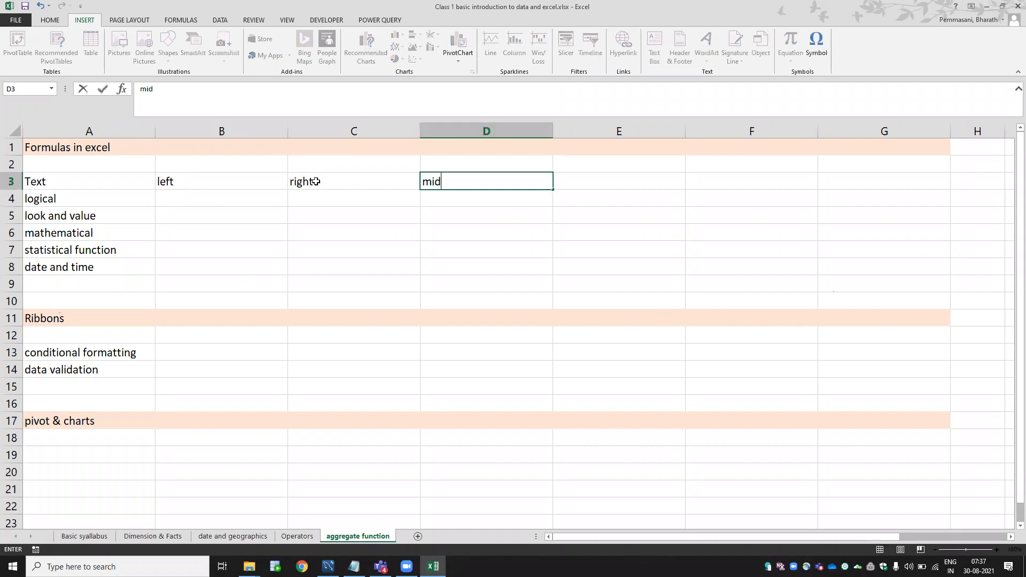
{"action": "key", "text": "Tab"}
Add concatenate, find, len and proper in E3 through H3.
{"action": "type", "text": "a"}
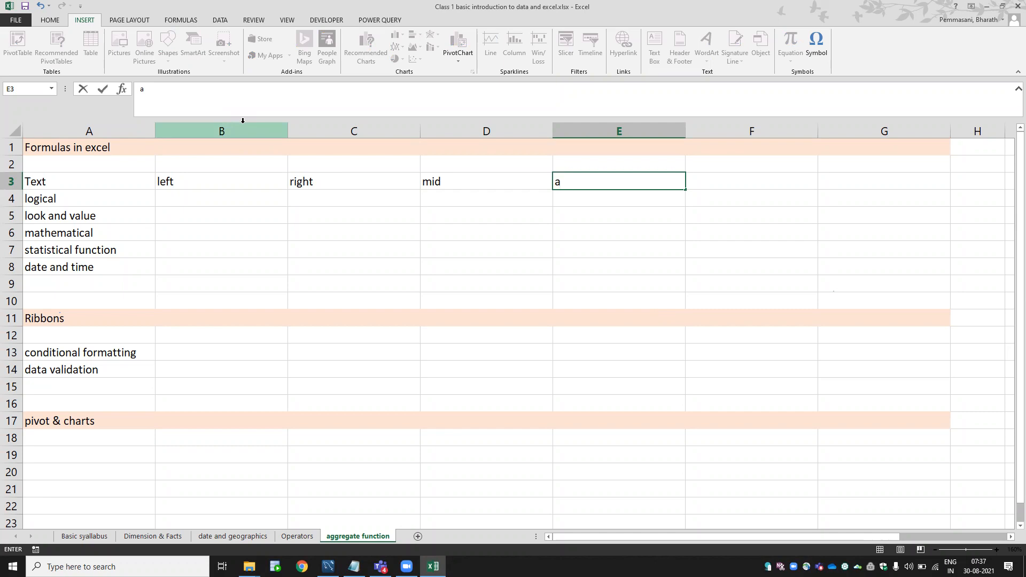
{"action": "key", "text": "BackSpace"}
{"action": "type", "text": "concatenate"}
{"action": "key", "text": "Tab"}
{"action": "key", "text": "Right"}
{"action": "key", "text": "Right"}
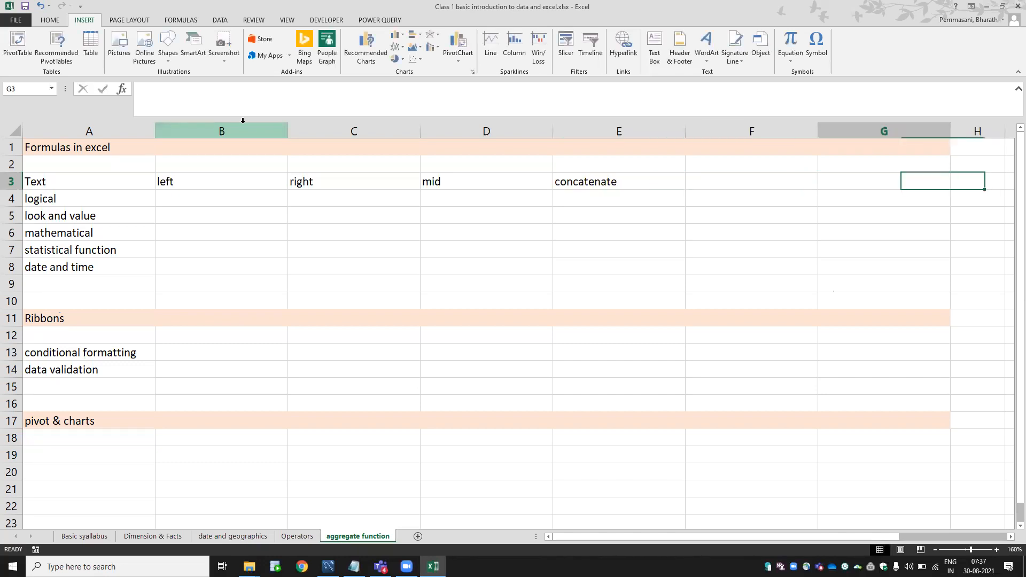
{"action": "key", "text": "Left"}
{"action": "key", "text": "Left"}
{"action": "key", "text": "Left"}
{"action": "key", "text": "Right"}
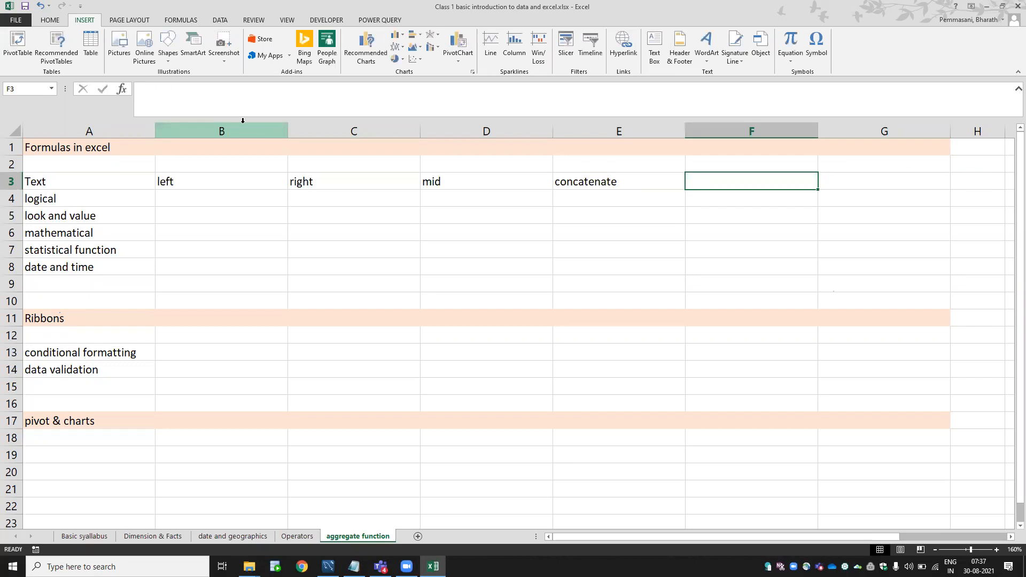
{"action": "type", "text": "find"}
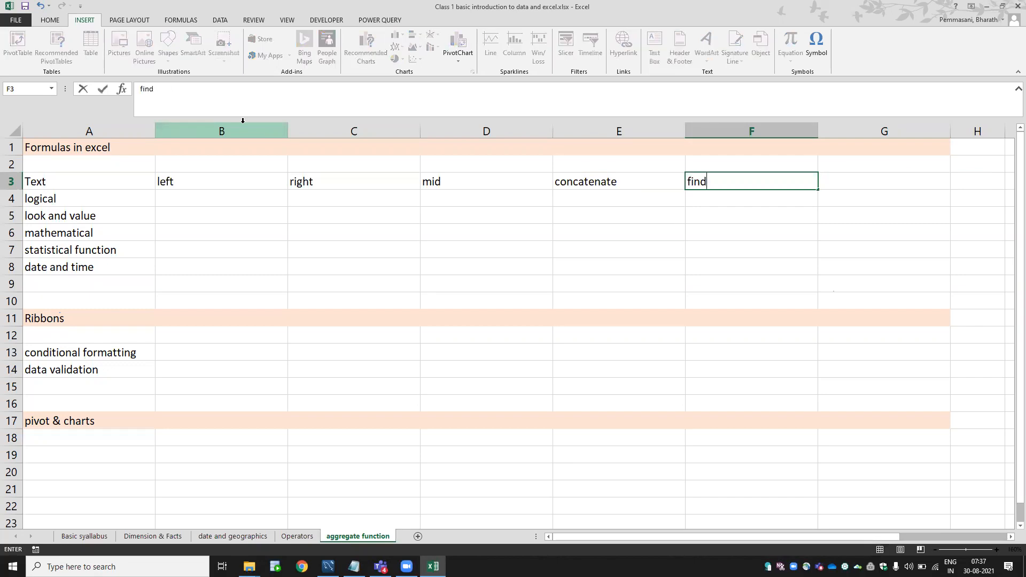
{"action": "key", "text": "Tab"}
{"action": "type", "text": "len"}
{"action": "key", "text": "Tab"}
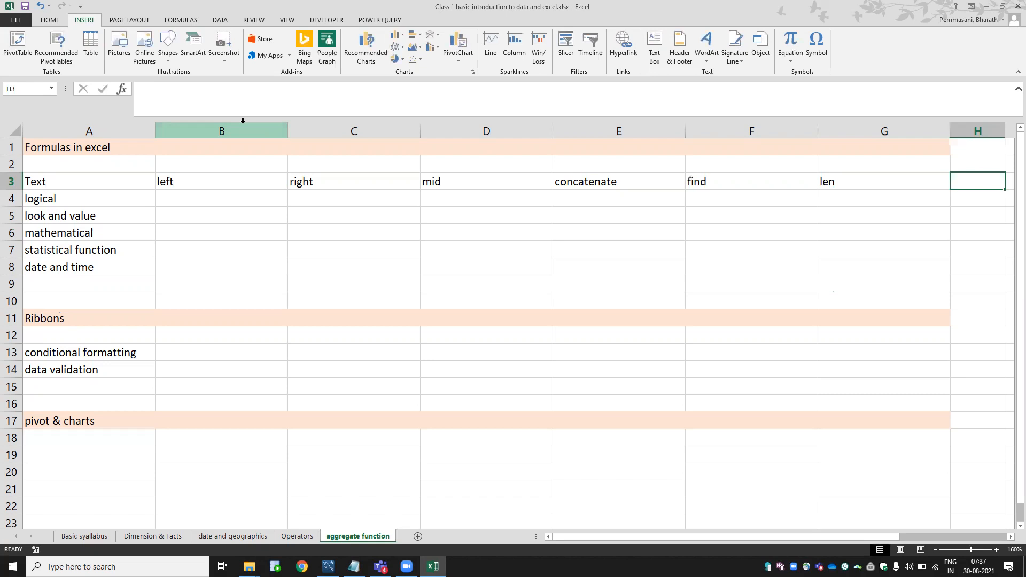
{"action": "type", "text": "proper"}
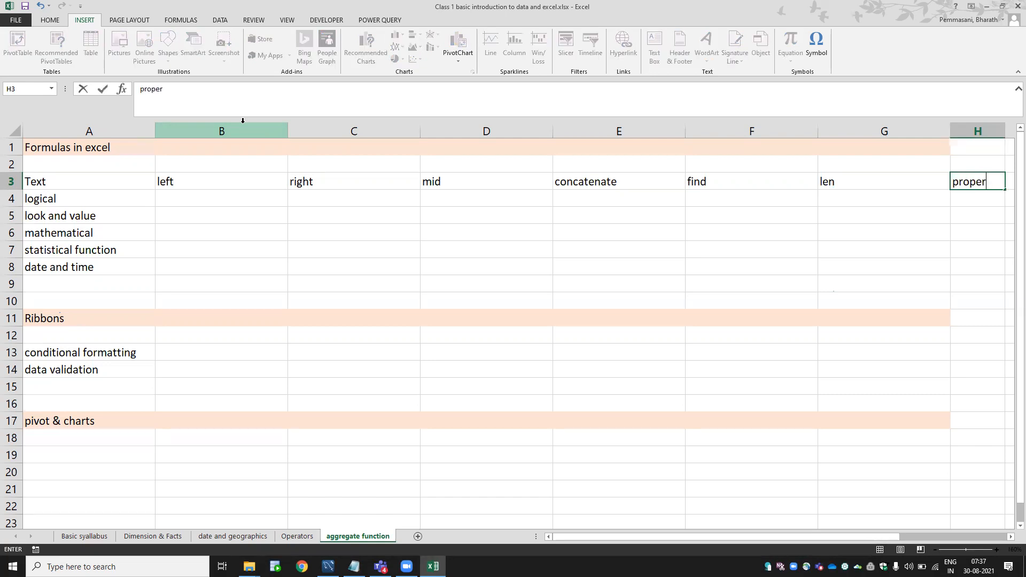
{"action": "key", "text": "Return"}
Select A3:H3 and AutoFit columns A–H to their contents.
{"action": "key", "text": "Right"}
{"action": "key", "text": "Right"}
{"action": "key", "text": "Up"}
{"action": "key", "text": "ctrl+shift+Left"}
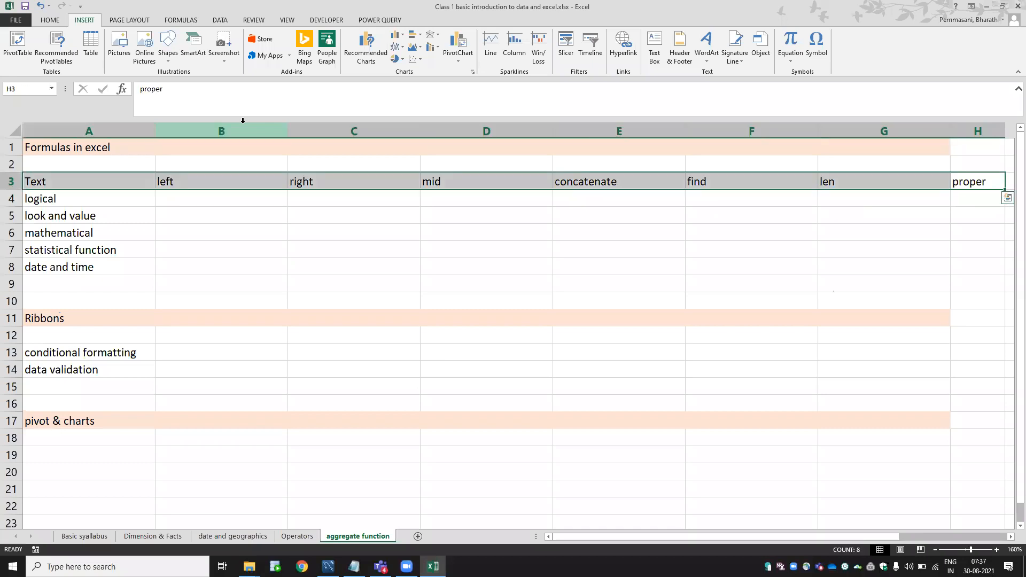
{"action": "key", "text": "alt+h"}
{"action": "key", "text": "o"}
{"action": "key", "text": "i"}
{"action": "key", "text": "Right"}
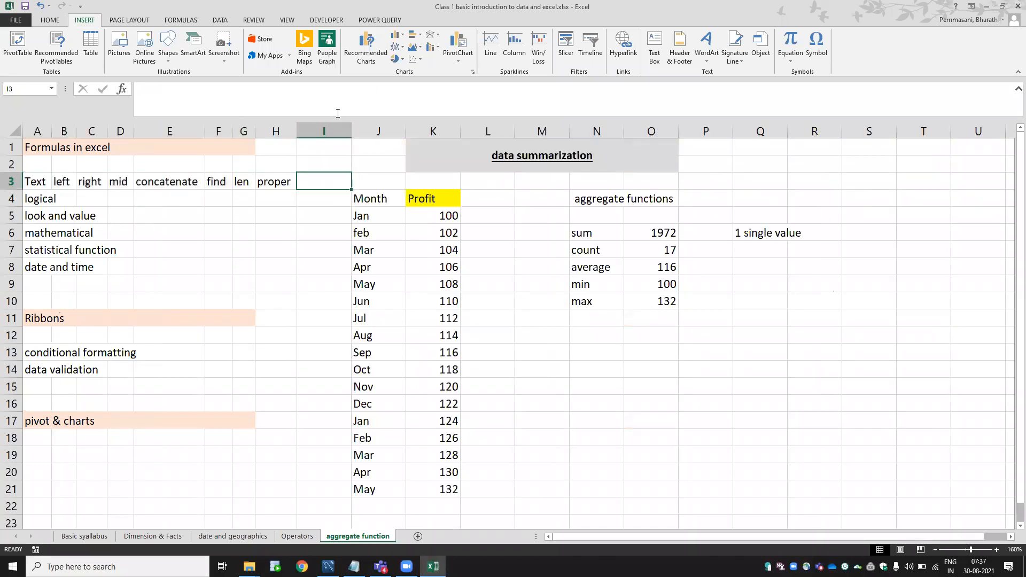
Insert nine blank columns at column I and widen columns B through G.
{"action": "left_click_drag", "start_coordinate": [324, 131], "coordinate": [326, 179]}
{"action": "key", "text": "ctrl+shift+plus"}
{"action": "key", "text": "ctrl+shift+plus"}
{"action": "key", "text": "ctrl+shift+plus"}
{"action": "key", "text": "ctrl+shift+plus"}
{"action": "key", "text": "ctrl+shift+plus"}
{"action": "key", "text": "ctrl+shift+plus"}
{"action": "key", "text": "ctrl+shift+plus"}
{"action": "key", "text": "ctrl+shift+plus"}
{"action": "key", "text": "ctrl+shift+plus"}
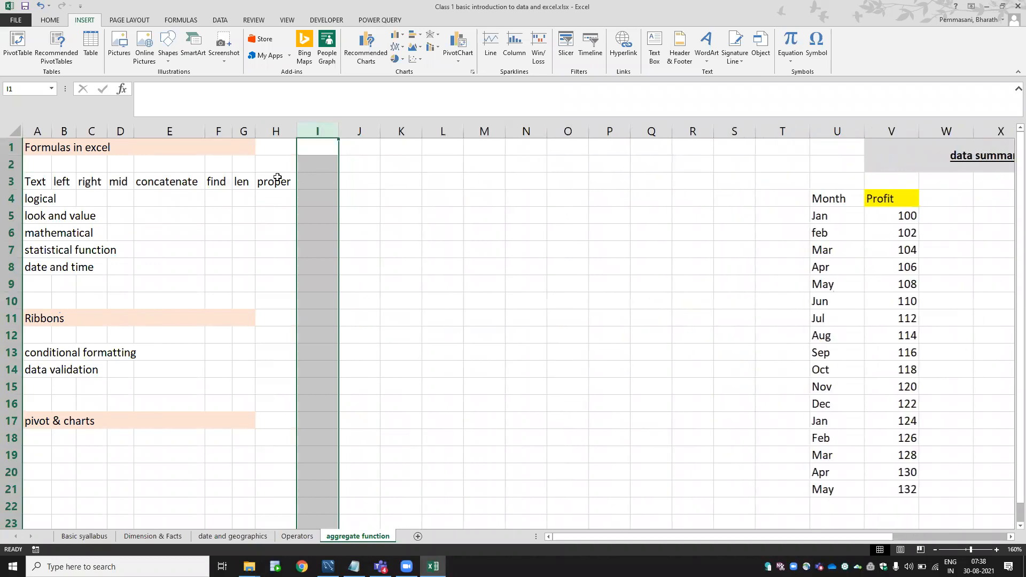
{"action": "left_click_drag", "start_coordinate": [68, 130], "coordinate": [282, 127]}
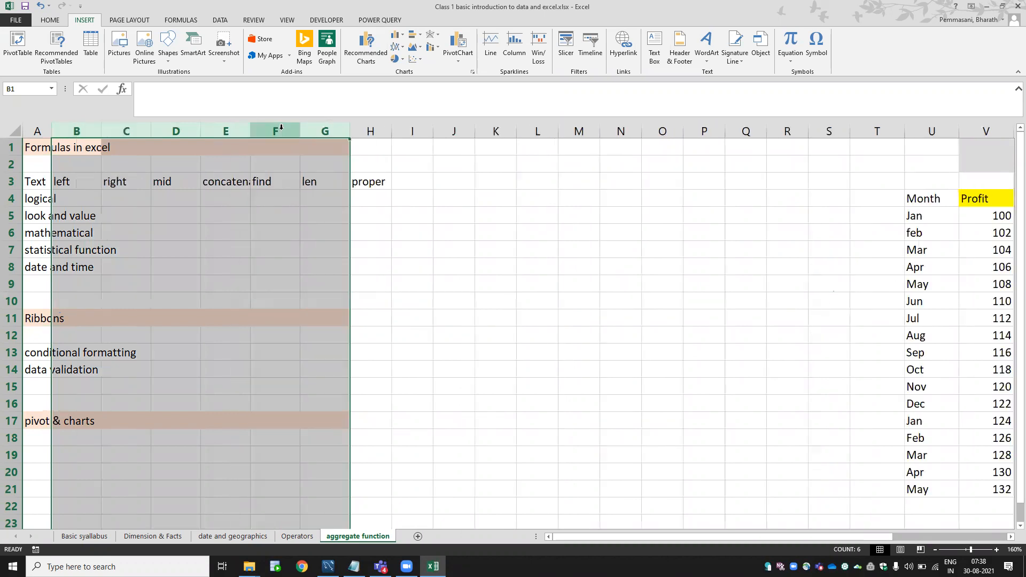
{"action": "left_click", "coordinate": [55, 185]}
{"action": "key", "text": "Left"}
{"action": "key", "text": "Right"}
{"action": "key", "text": "Right"}
{"action": "key", "text": "Left"}
{"action": "key", "text": "Left"}
{"action": "key", "text": "Right"}
{"action": "key", "text": "Right"}
{"action": "key", "text": "Left"}
{"action": "key", "text": "Left"}
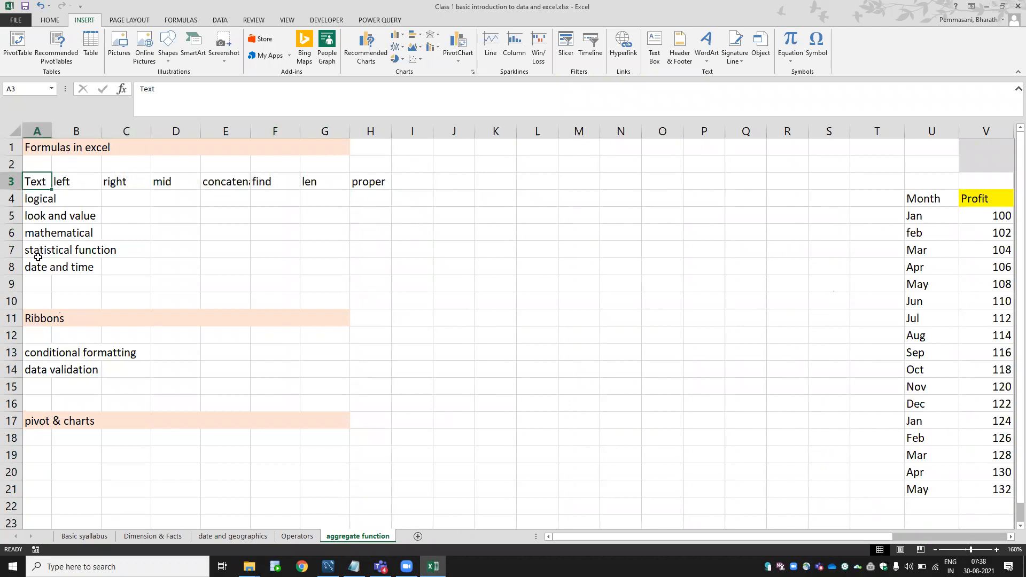
AutoFit columns A and E to their contents and enter trim in I3.
{"action": "double_click", "coordinate": [51, 126]}
{"action": "left_click", "coordinate": [49, 126]}
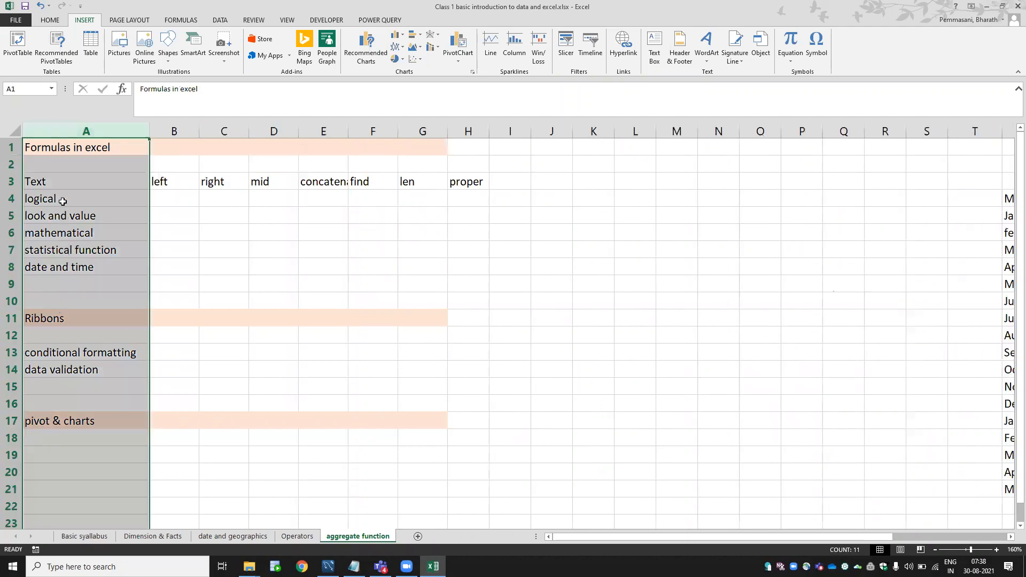
{"action": "left_click", "coordinate": [68, 182]}
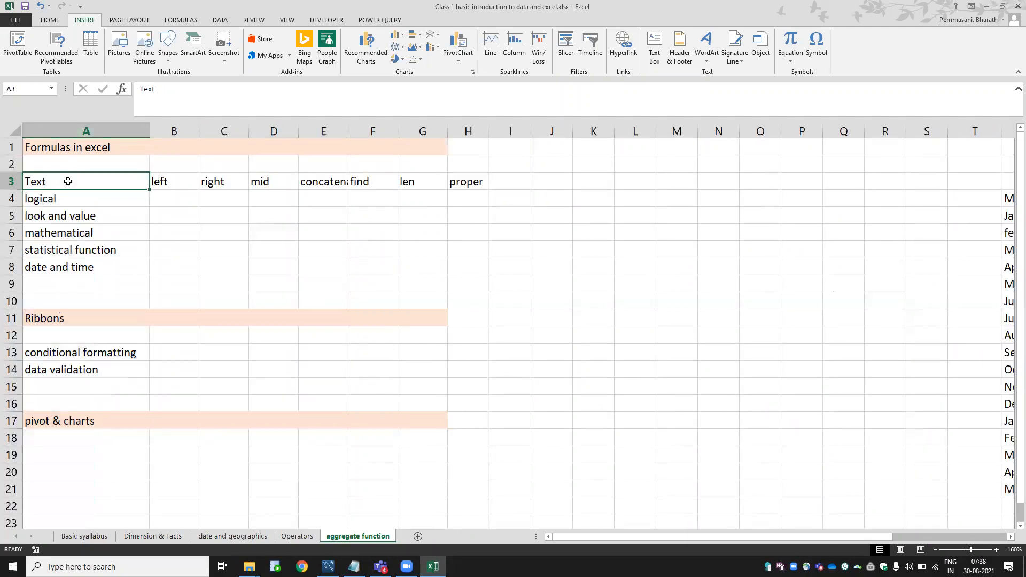
{"action": "left_click", "coordinate": [170, 183]}
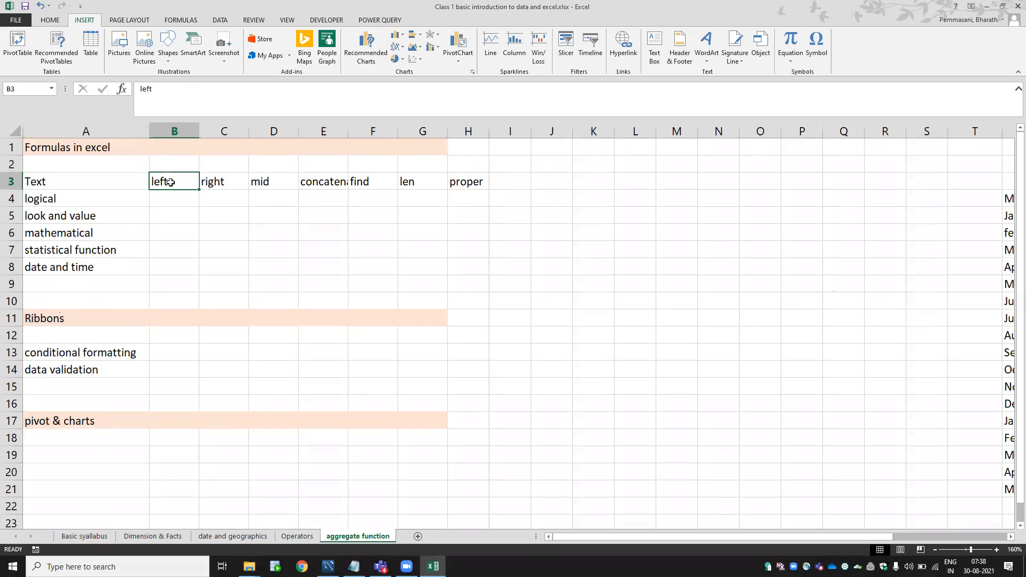
{"action": "left_click", "coordinate": [212, 182]}
{"action": "left_click", "coordinate": [282, 183]}
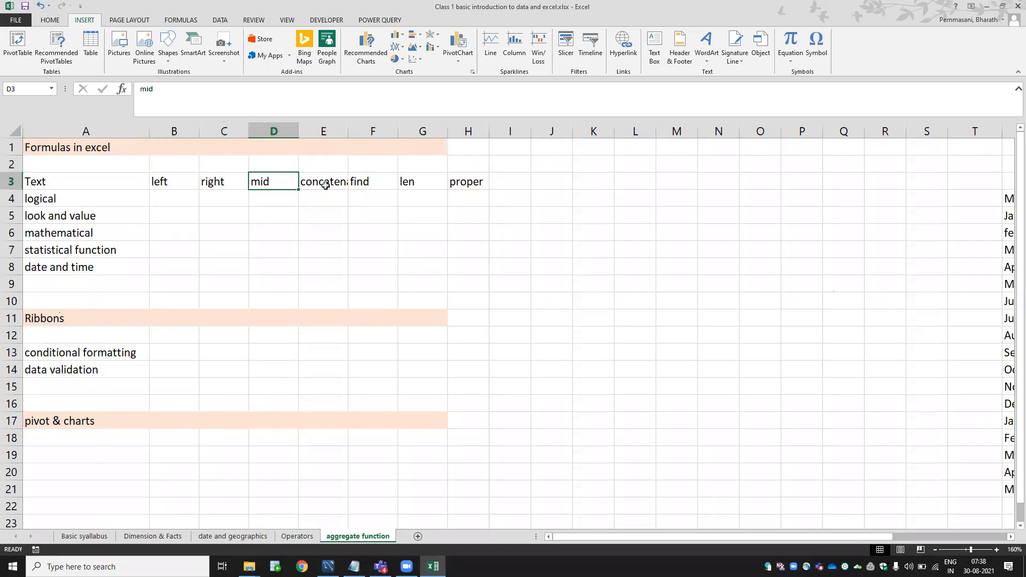
{"action": "left_click", "coordinate": [326, 185]}
{"action": "key", "text": "alt+o"}
{"action": "key", "text": "c"}
{"action": "key", "text": "a"}
{"action": "key", "text": "Right"}
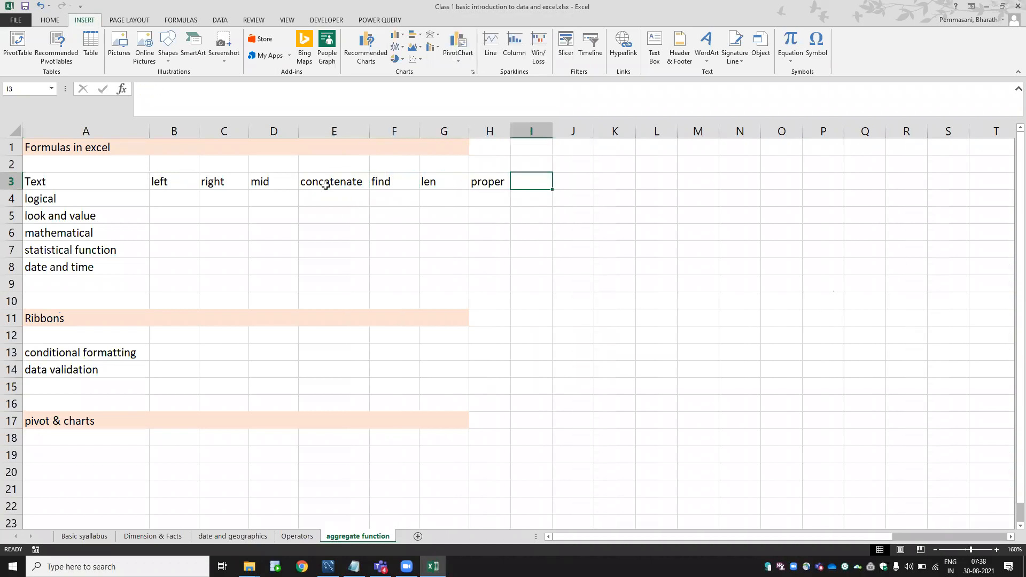
{"action": "type", "text": "trim"}
{"action": "key", "text": "Return"}
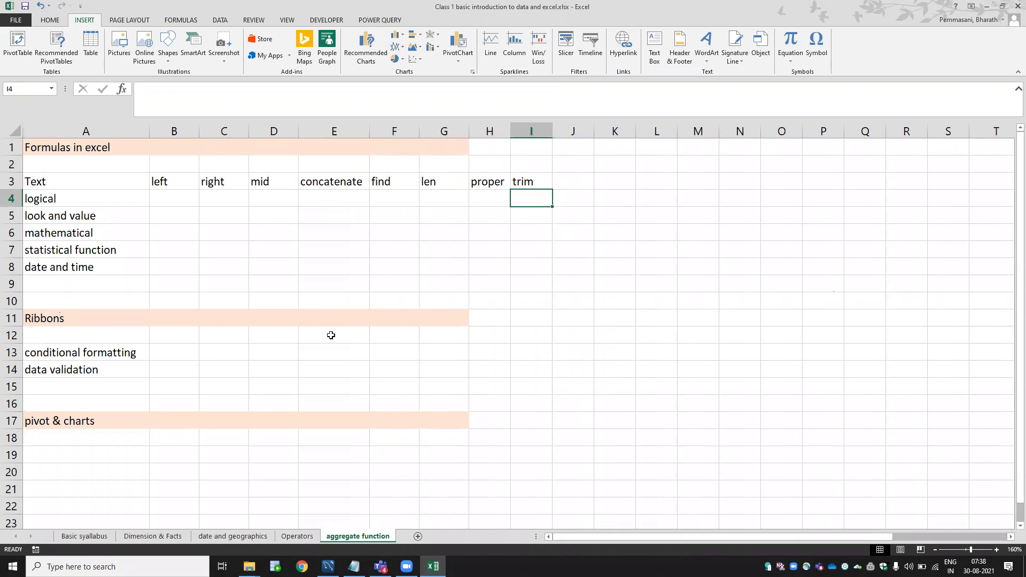
Add a new sheet named Text Function, then switch to the browser.
{"action": "left_click", "coordinate": [418, 536]}
{"action": "double_click", "coordinate": [420, 536]}
{"action": "type", "text": "Te"}
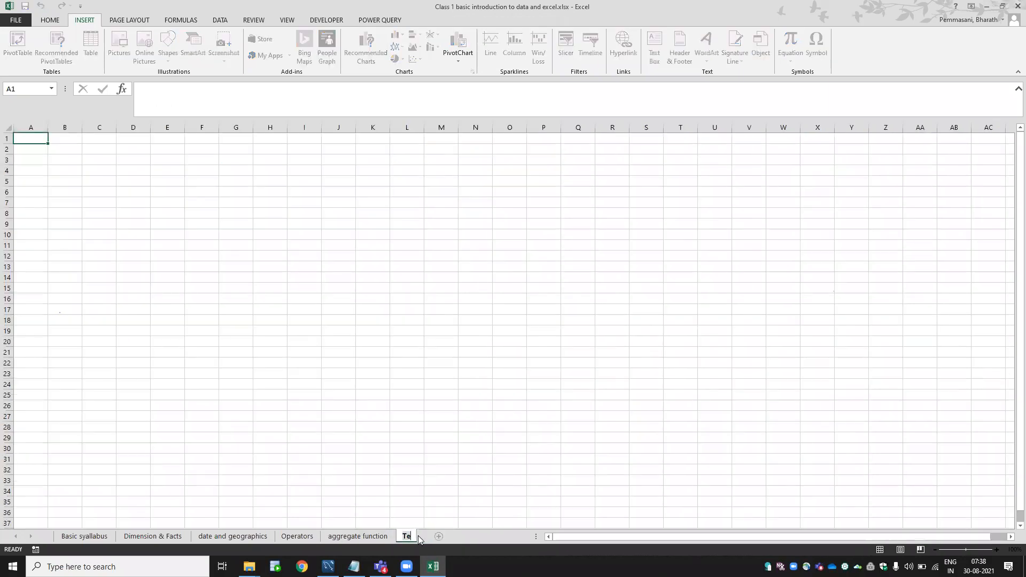
{"action": "type", "text": "xt Function"}
{"action": "key", "text": "Return"}
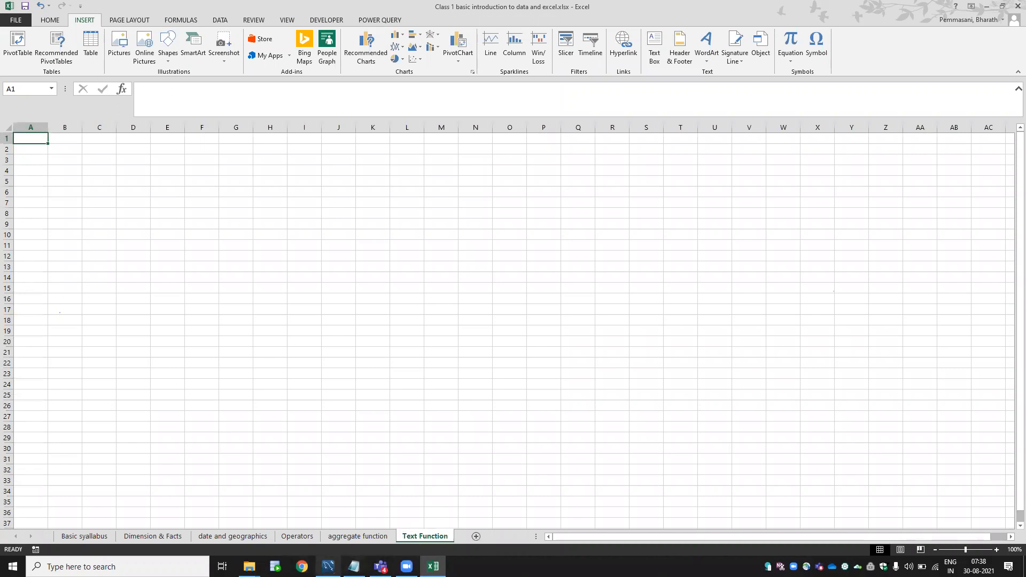
{"action": "left_click", "coordinate": [302, 567]}
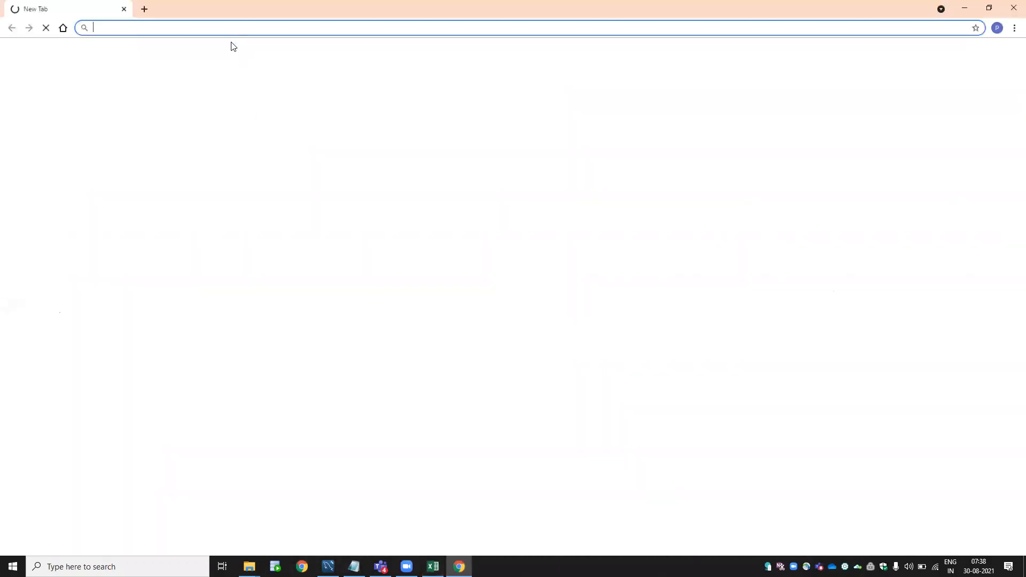
Search for money rediff and open the Rediff Money site.
{"action": "type", "text": "money"}
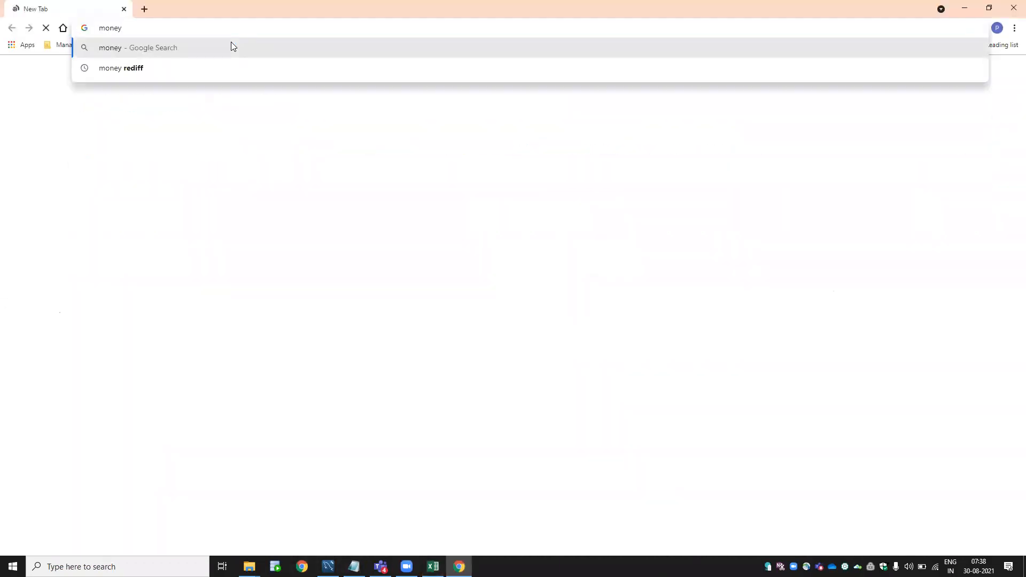
{"action": "type", "text": " rediff"}
{"action": "key", "text": "Return"}
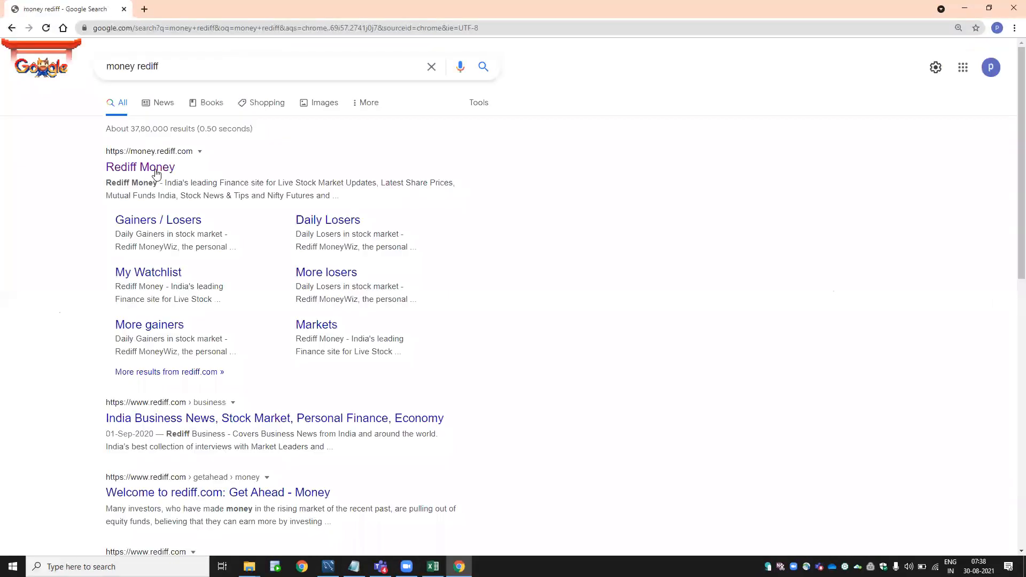
{"action": "left_click", "coordinate": [156, 169]}
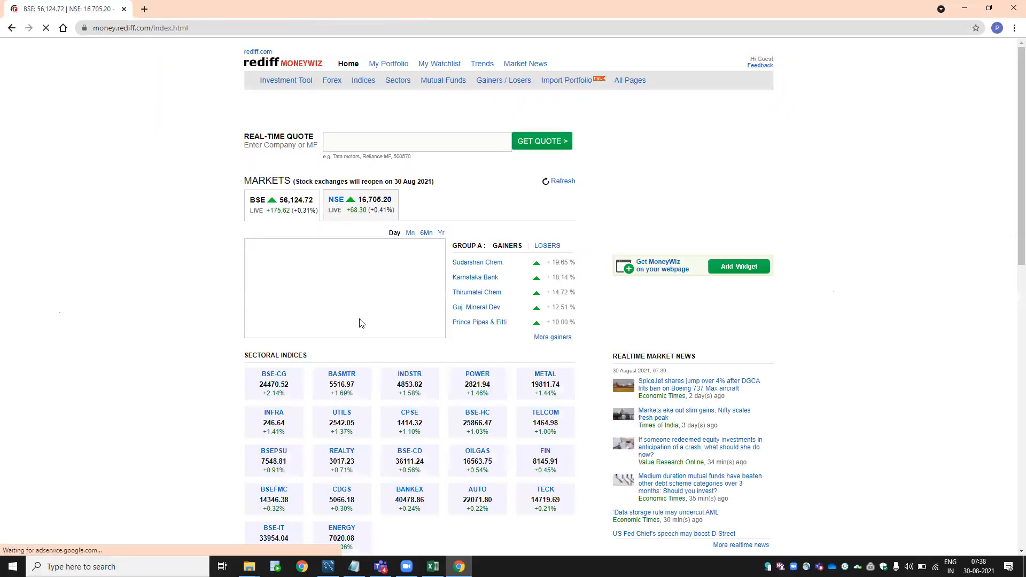
Open the full top gainers list, select the gainers table and return to Excel.
{"action": "left_click", "coordinate": [556, 365]}
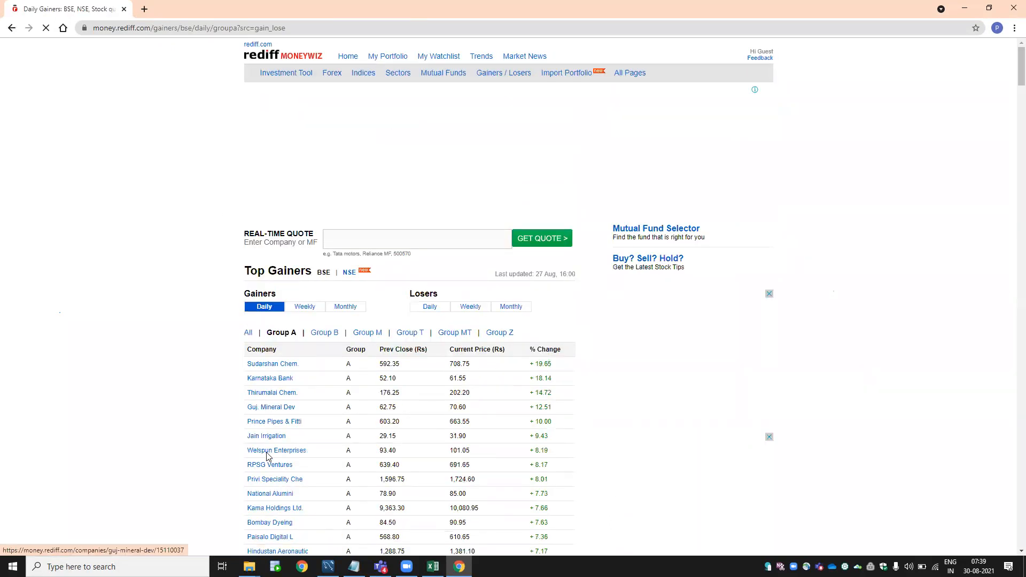
{"action": "right_click", "coordinate": [266, 452]}
{"action": "left_click", "coordinate": [243, 355]}
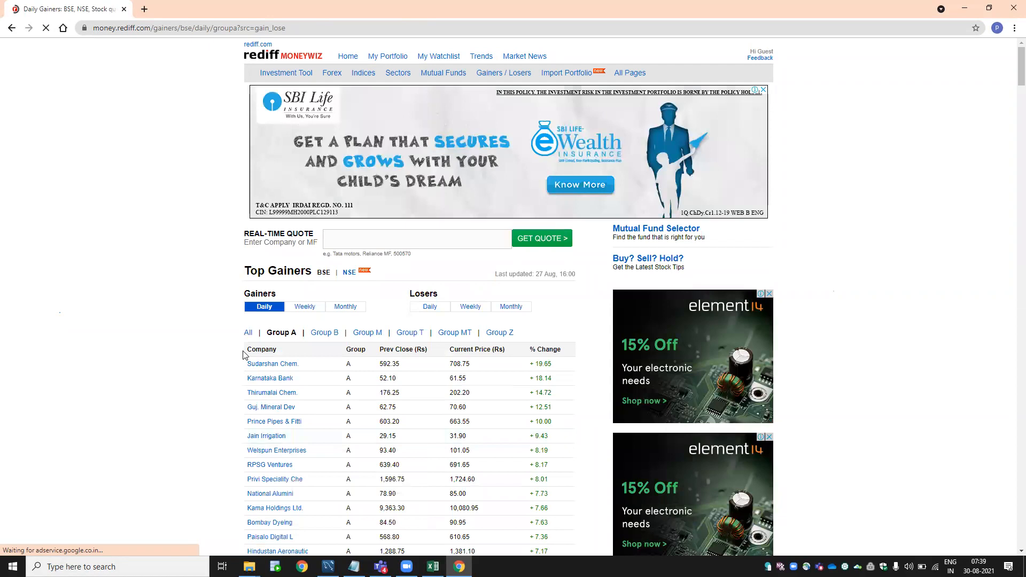
{"action": "right_click", "coordinate": [196, 320]}
{"action": "left_click", "coordinate": [196, 321]}
{"action": "mouse_move", "coordinate": [244, 360]}
{"action": "left_mouse_down"}
{"action": "mouse_move", "coordinate": [296, 398]}
{"action": "mouse_move", "coordinate": [252, 345]}
{"action": "mouse_move", "coordinate": [246, 315]}
{"action": "mouse_move", "coordinate": [248, 357]}
{"action": "left_mouse_up"}
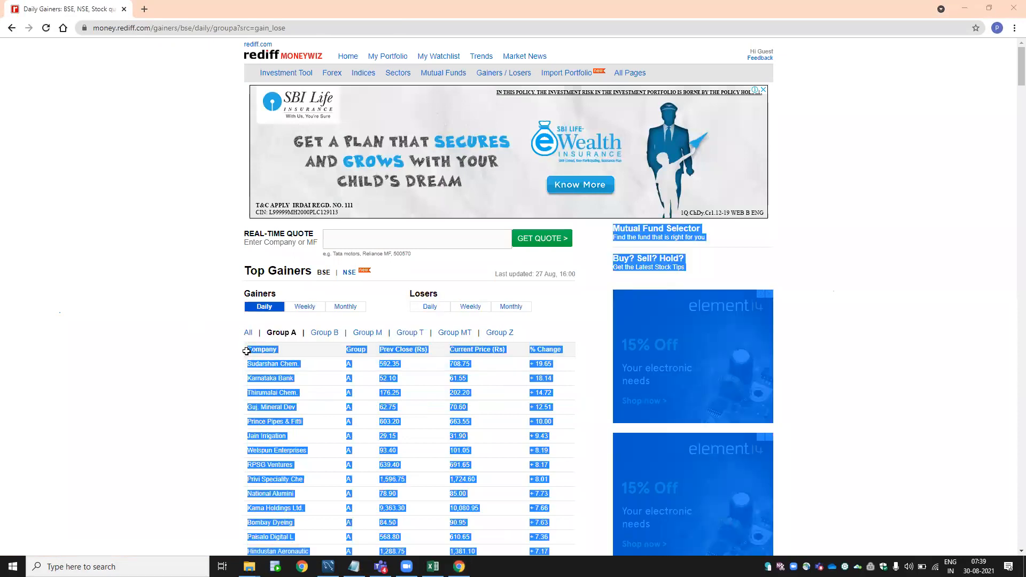
{"action": "key", "text": "alt+Tab"}
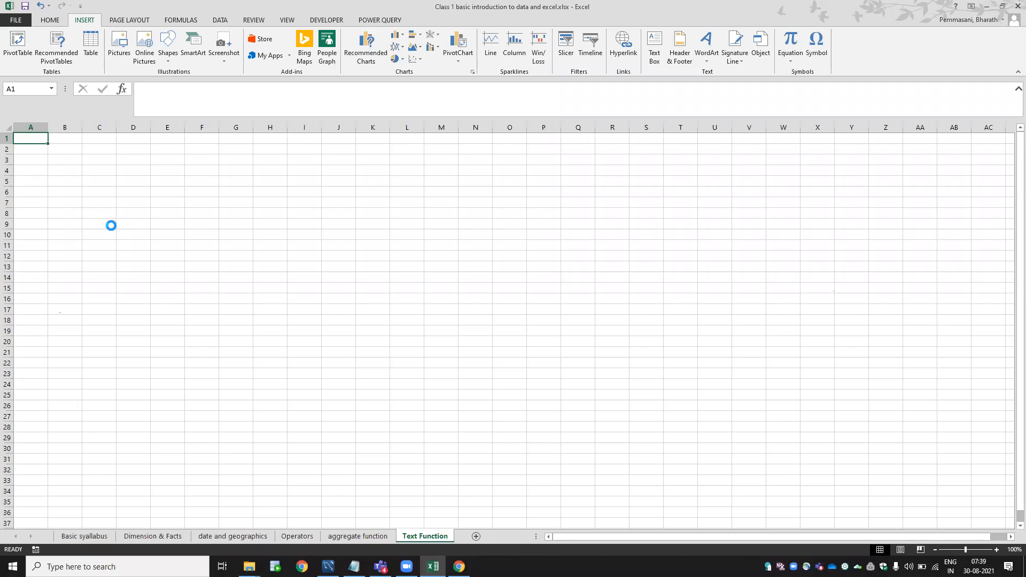
Clear all contents from columns B through E.
{"action": "key", "text": "Right"}
{"action": "key", "text": "ctrl+space"}
{"action": "key", "text": "ctrl+shift+Right"}
{"action": "key", "text": "alt"}
{"action": "key", "text": "Left"}
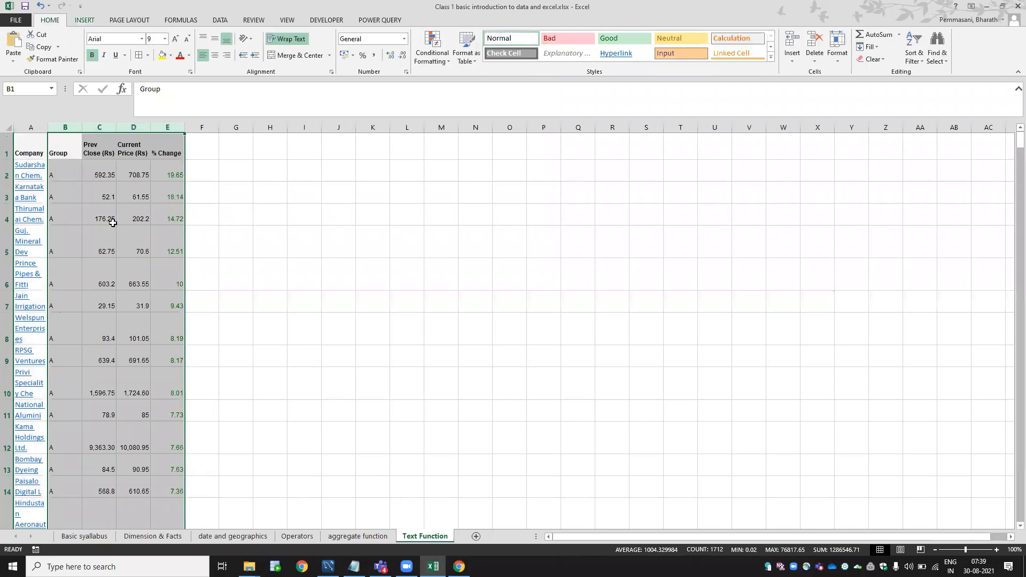
{"action": "key", "text": "e"}
{"action": "key", "text": "a"}
{"action": "key", "text": "Left"}
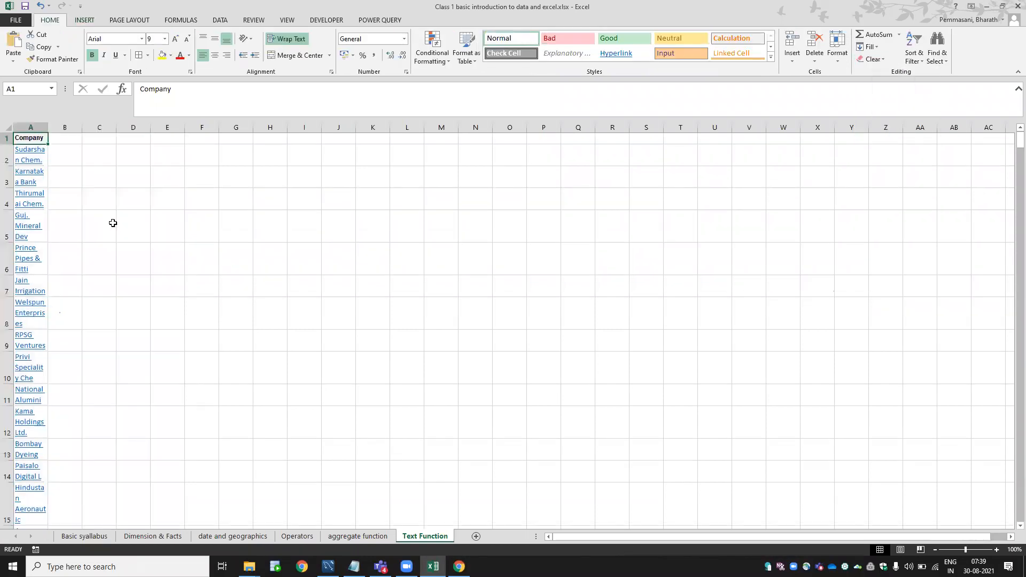
Turn off wrapping in column A, AutoFit it, and remove the company names' hyperlinks.
{"action": "key", "text": "ctrl+space"}
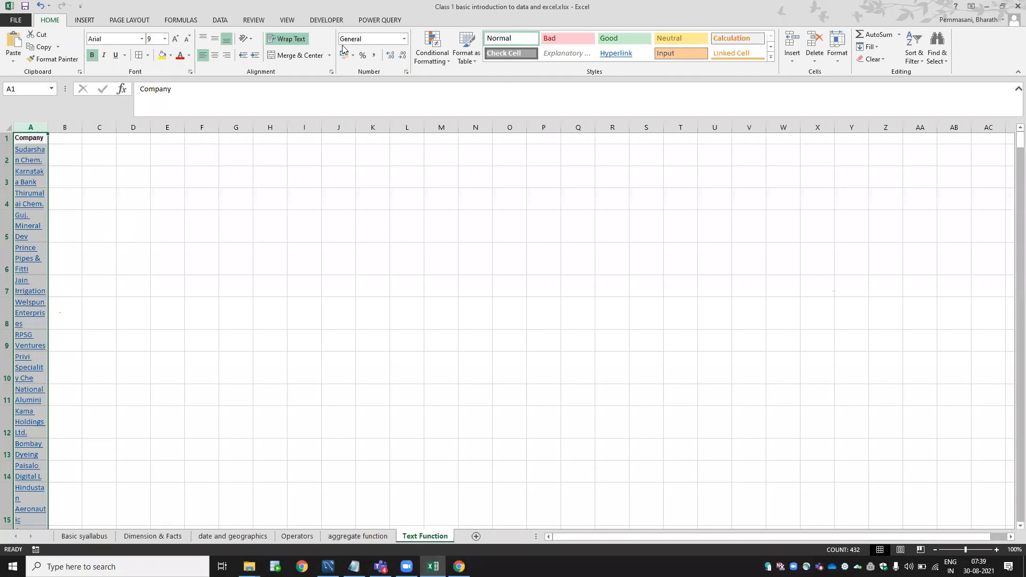
{"action": "left_click", "coordinate": [292, 42]}
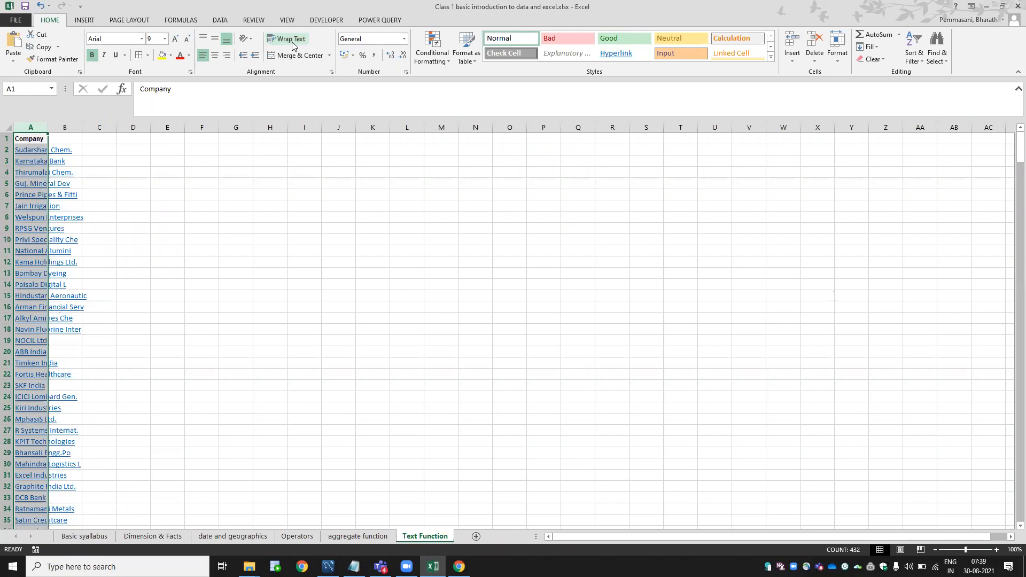
{"action": "key", "text": "alt+h"}
{"action": "key", "text": "o"}
{"action": "key", "text": "i"}
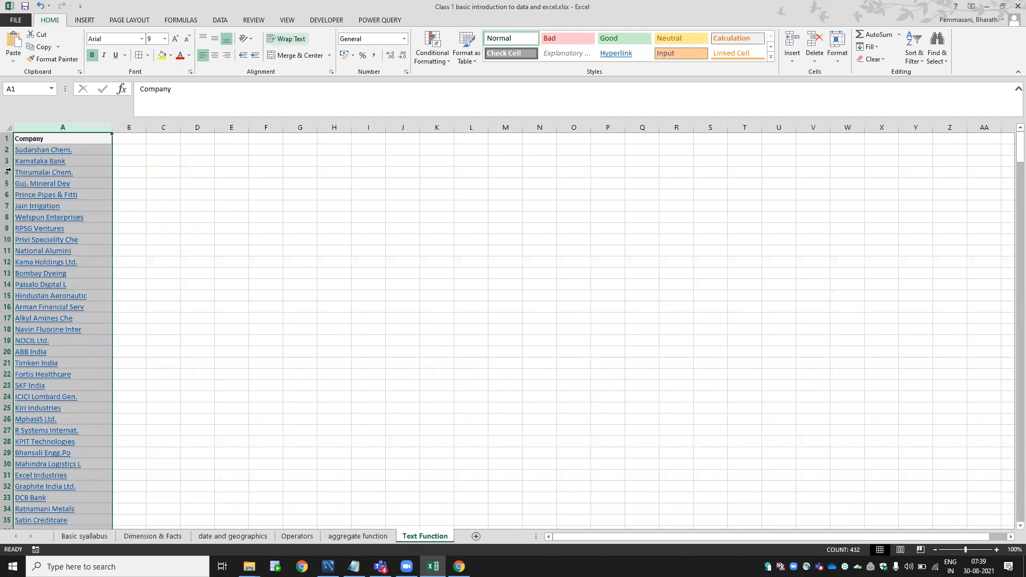
{"action": "right_click", "coordinate": [48, 172]}
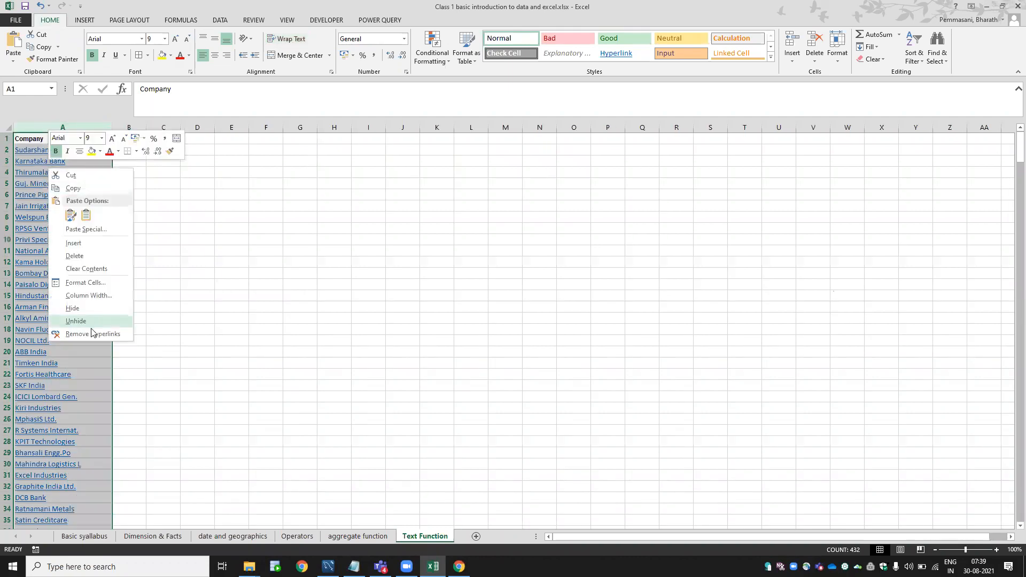
{"action": "left_click", "coordinate": [91, 330]}
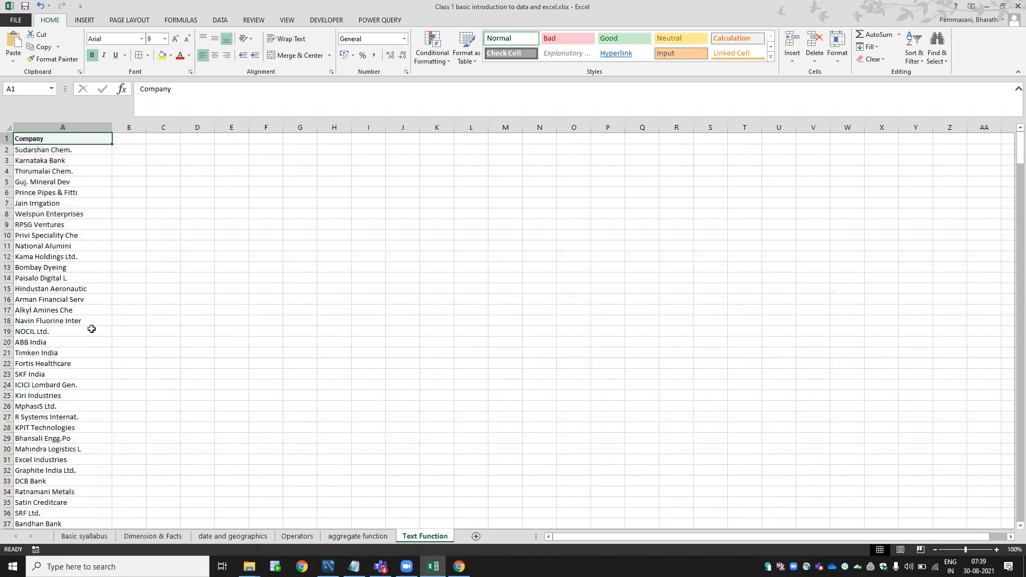
{"action": "key", "text": "Right"}
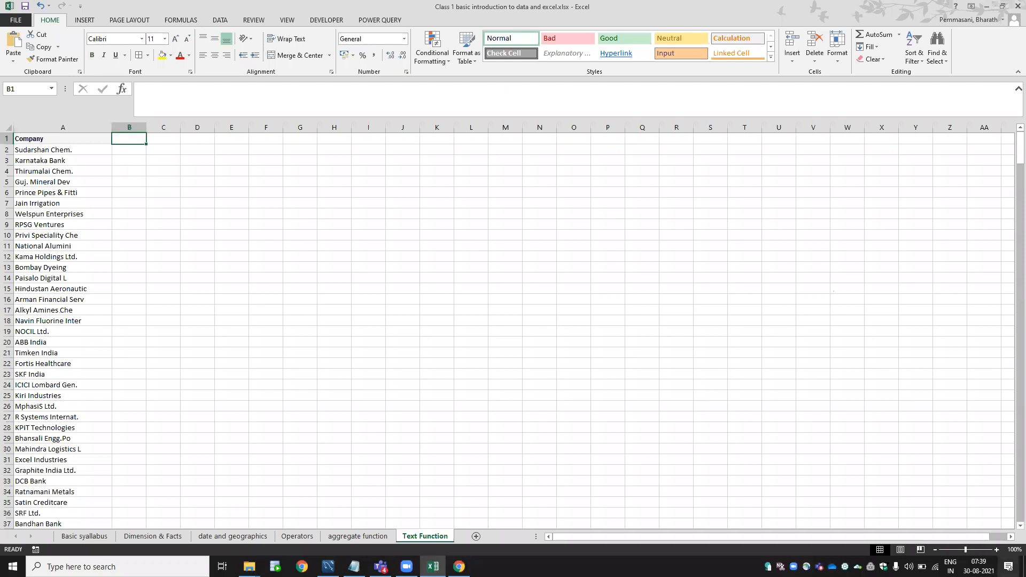
Zoom the sheet to 180% and type the headings left and right in B1 and C1.
{"action": "left_click", "coordinate": [996, 550]}
{"action": "left_click", "coordinate": [997, 550]}
{"action": "left_click", "coordinate": [997, 550]}
{"action": "left_click", "coordinate": [997, 550]}
{"action": "left_click", "coordinate": [997, 550]}
{"action": "left_click", "coordinate": [997, 550]}
{"action": "left_click", "coordinate": [997, 550]}
{"action": "left_click", "coordinate": [997, 550]}
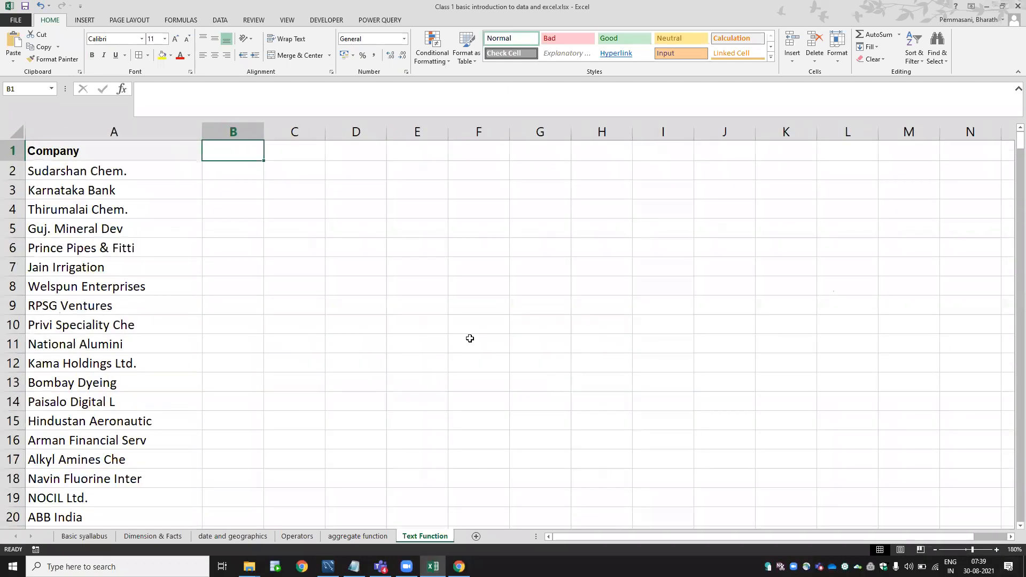
{"action": "type", "text": "left"}
{"action": "key", "text": "Tab"}
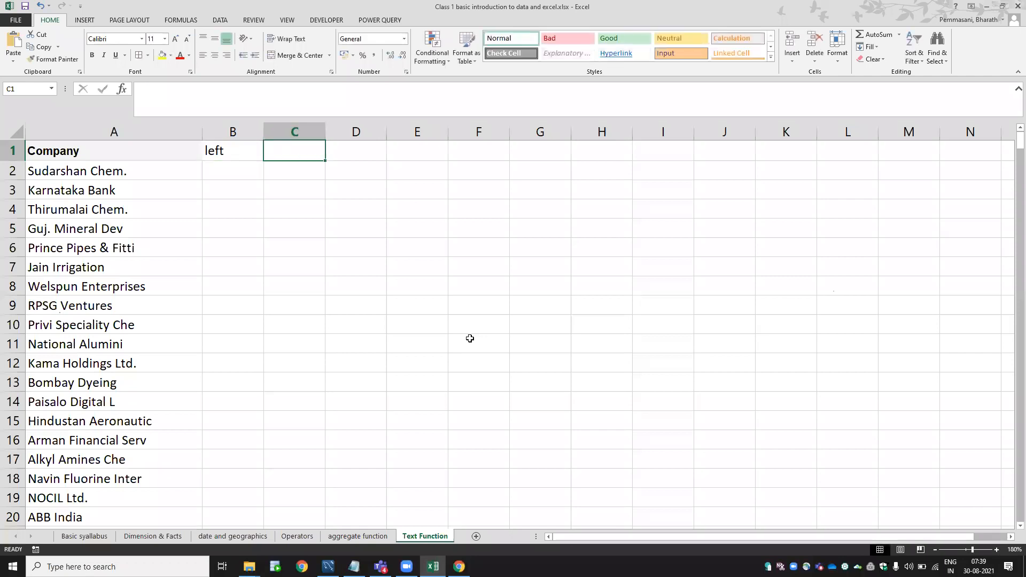
{"action": "type", "text": "right"}
{"action": "key", "text": "Tab"}
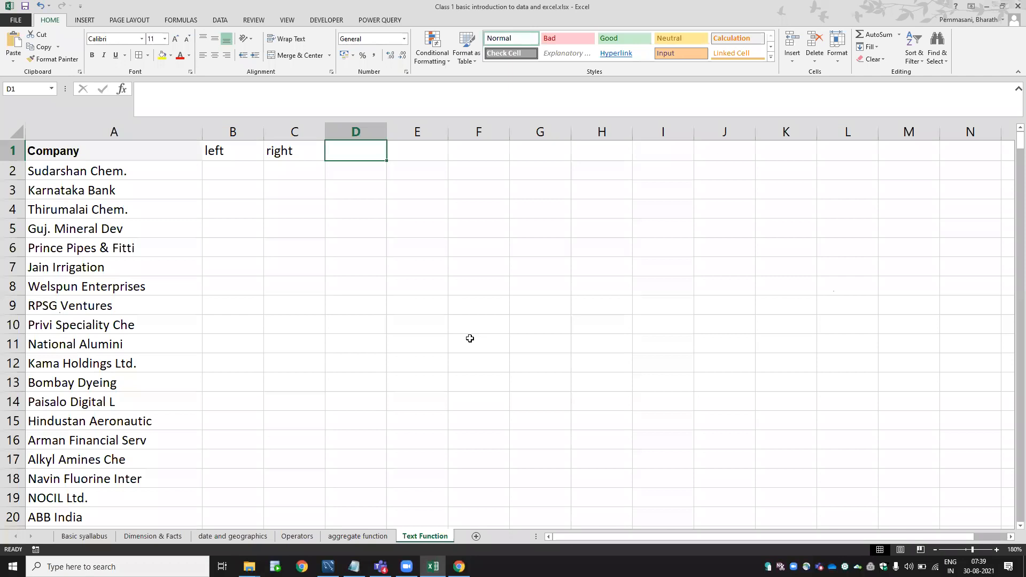
{"action": "key", "text": "Left"}
{"action": "key", "text": "Left"}
Copy the function names B3:I3 from the aggregate function sheet into B1:I1.
{"action": "key", "text": "ctrl+Page_Up"}
{"action": "key", "text": "Up"}
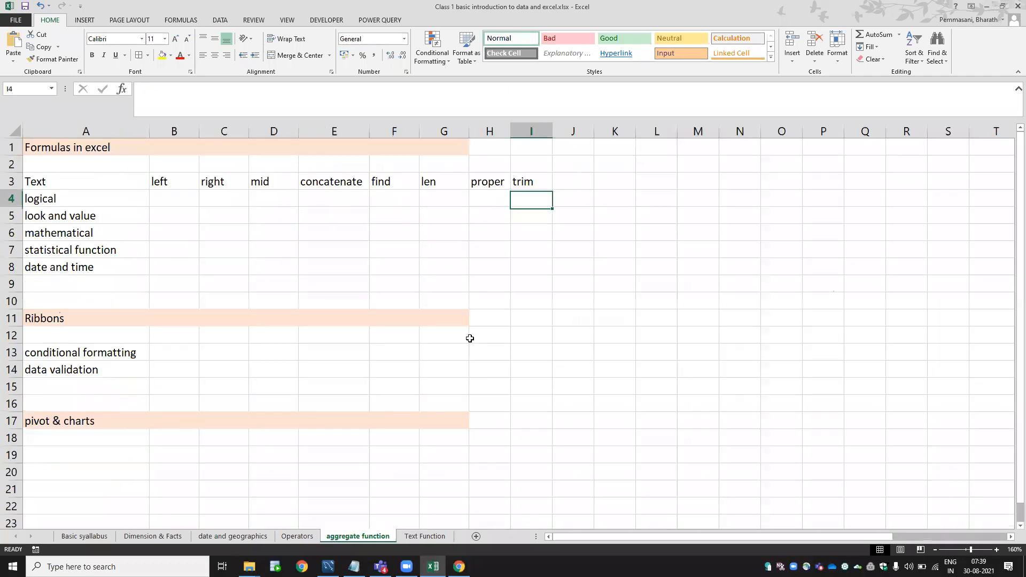
{"action": "key", "text": "Up"}
{"action": "key", "text": "shift+Left"}
{"action": "key", "text": "shift+Left"}
{"action": "key", "text": "shift+Left"}
{"action": "key", "text": "shift+Left"}
{"action": "key", "text": "shift+Left"}
{"action": "key", "text": "shift+Left"}
{"action": "key", "text": "shift+Left"}
{"action": "key", "text": "shift+Left"}
{"action": "key", "text": "ctrl+q"}
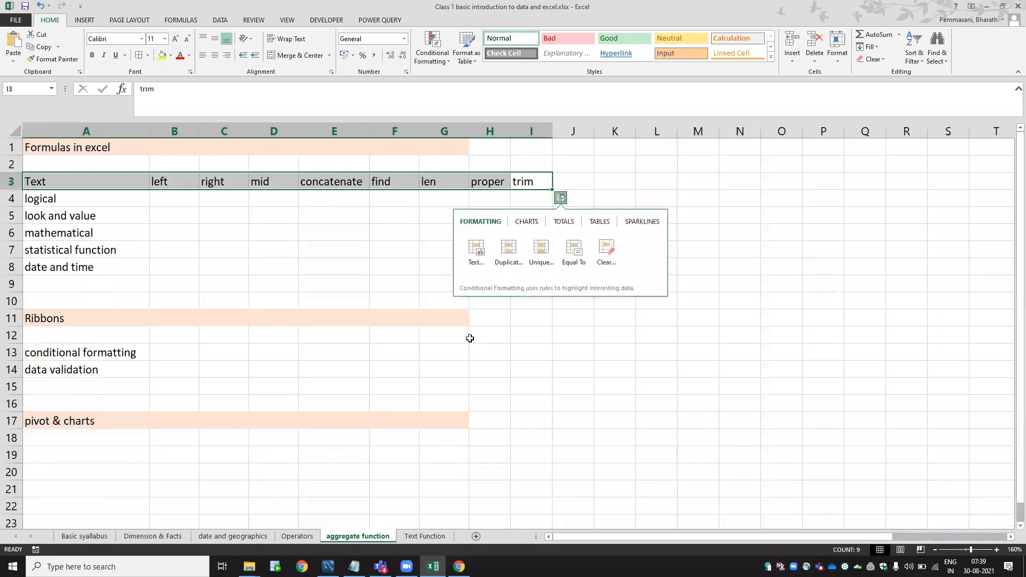
{"action": "key", "text": "shift+Right"}
{"action": "key", "text": "ctrl+c"}
{"action": "key", "text": "ctrl+Page_Down"}
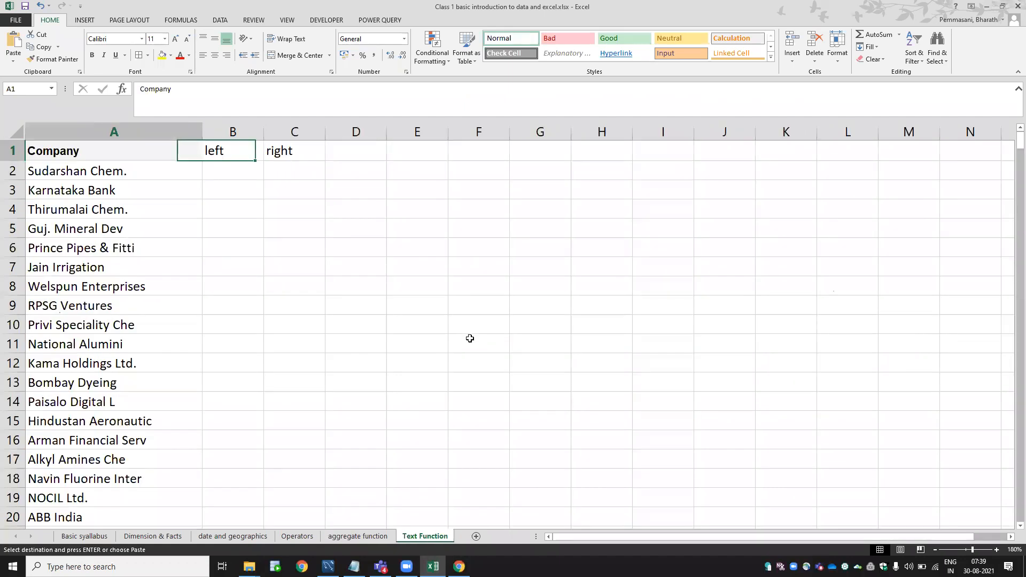
{"action": "key", "text": "ctrl+v"}
AutoFit column E to show concatenate fully, ending in cell B2.
{"action": "key", "text": "Down"}
{"action": "key", "text": "Up"}
{"action": "key", "text": "Right"}
{"action": "key", "text": "Right"}
{"action": "key", "text": "Right"}
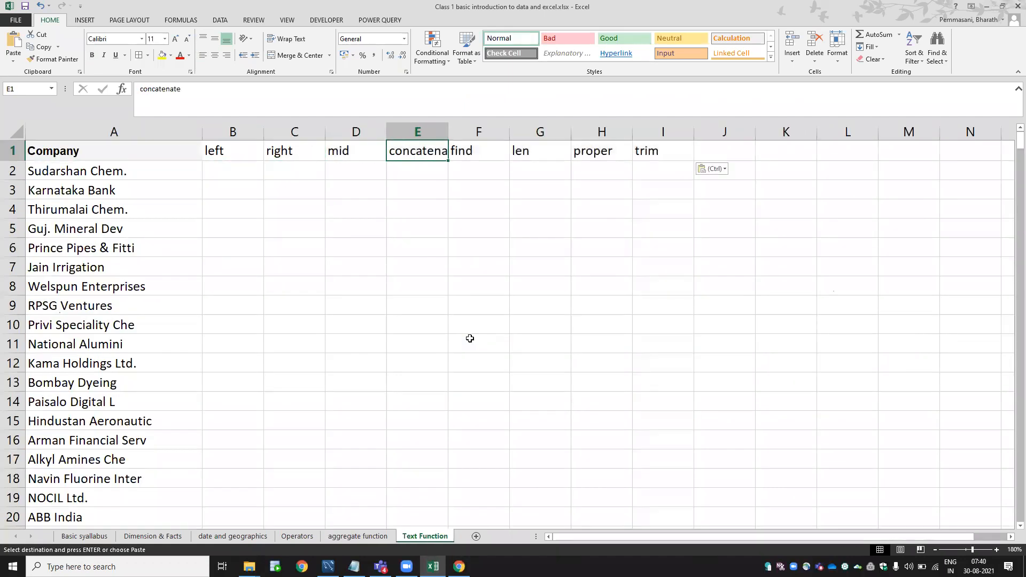
{"action": "key", "text": "alt+h"}
{"action": "key", "text": "o"}
{"action": "key", "text": "i"}
{"action": "key", "text": "Left"}
{"action": "key", "text": "Left"}
{"action": "key", "text": "Left"}
{"action": "key", "text": "Down"}
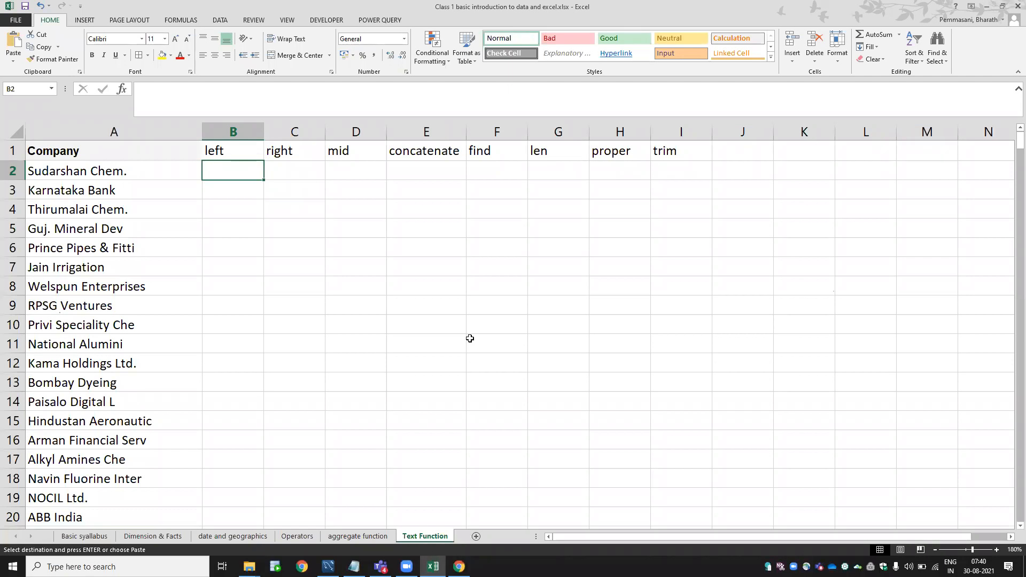
Enter =LEFT(A2,4) in B2 so it shows Suda.
{"action": "type", "text": "="}
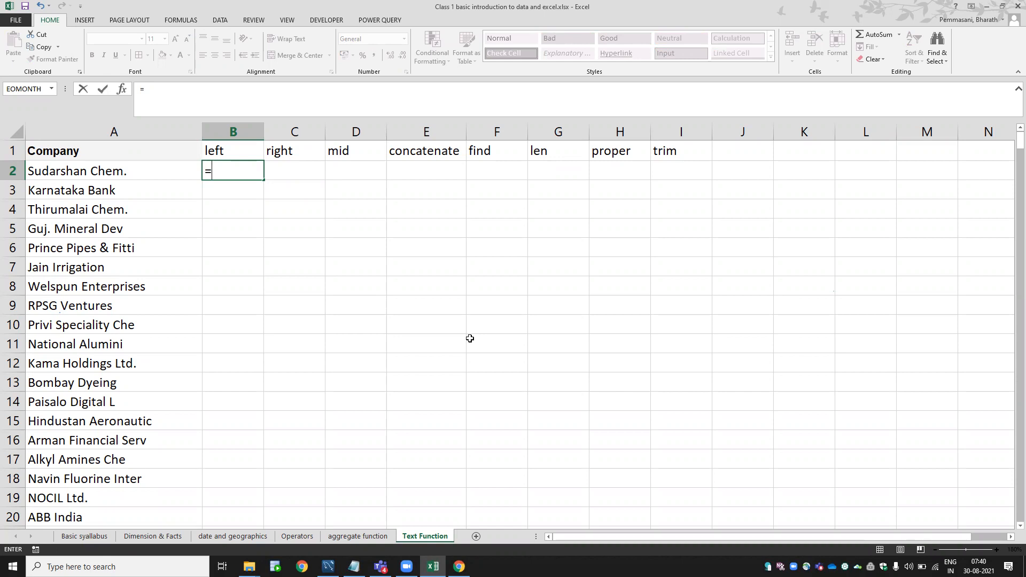
{"action": "type", "text": "left"}
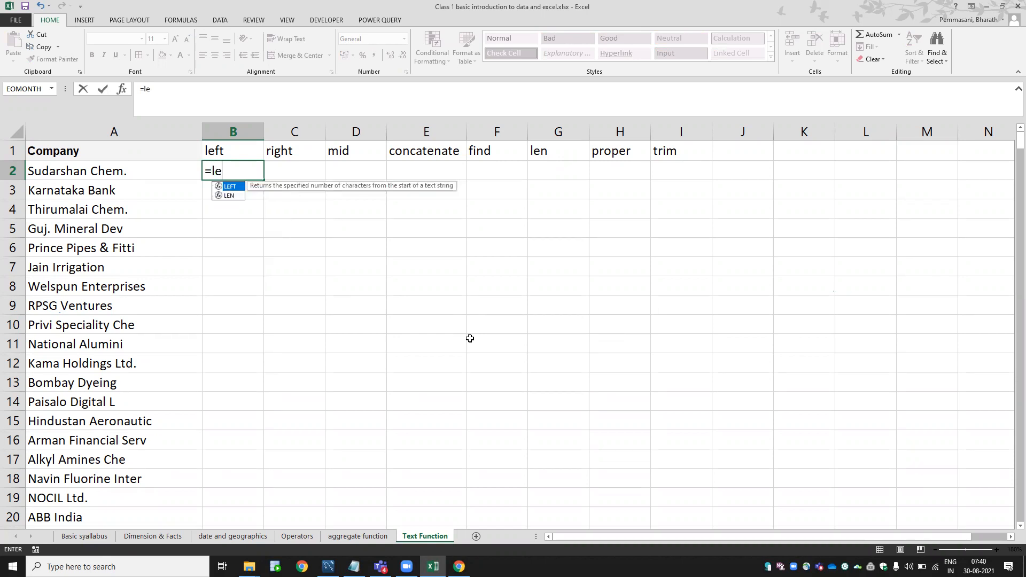
{"action": "key", "text": "Tab"}
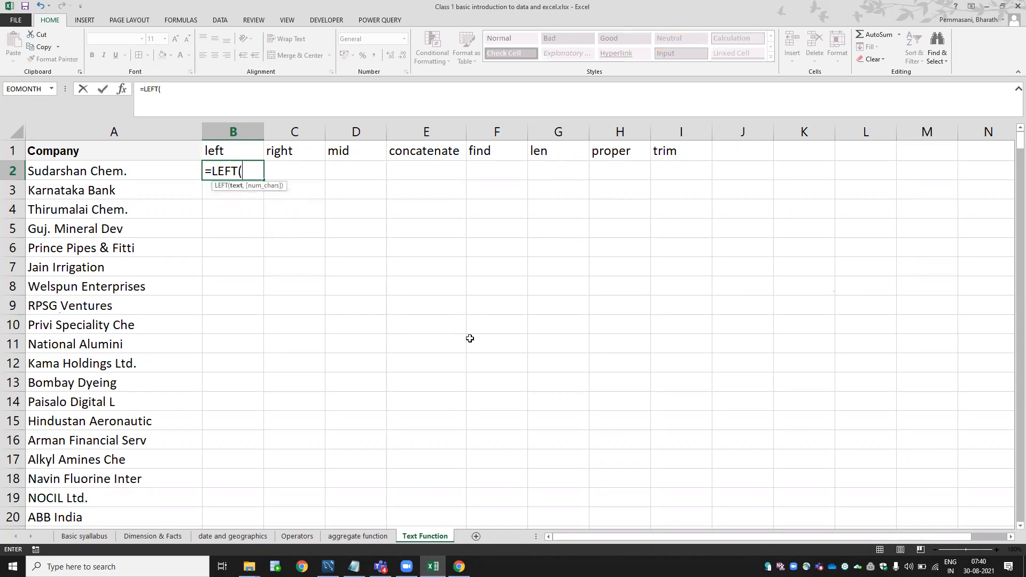
{"action": "key", "text": "BackSpace"}
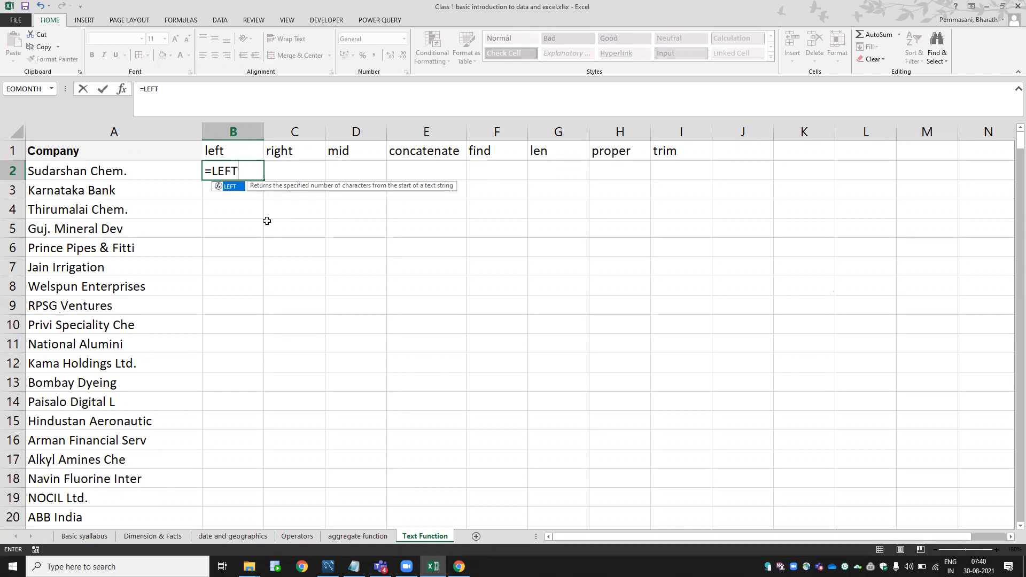
{"action": "type", "text": "("}
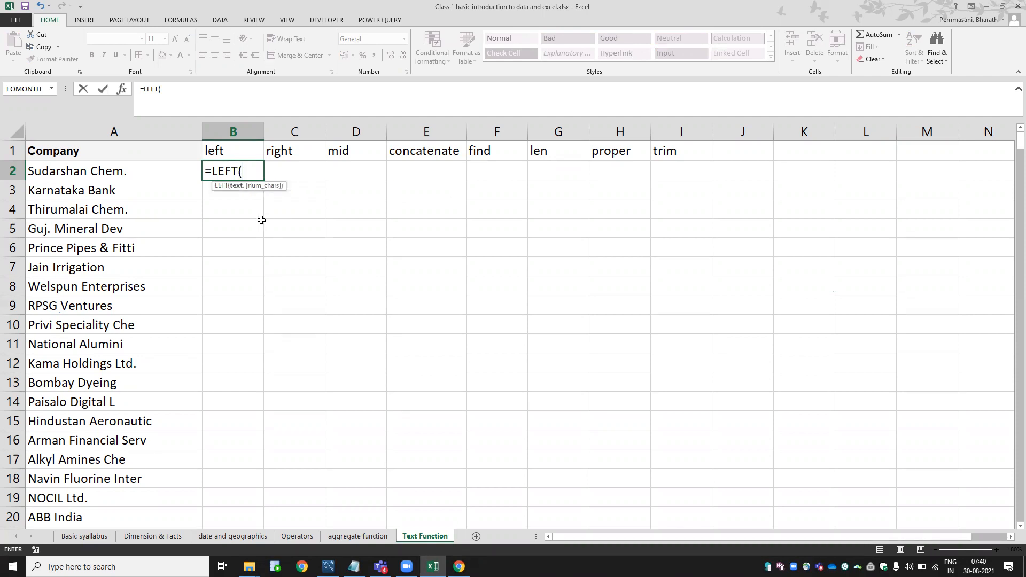
{"action": "left_click", "coordinate": [140, 167]}
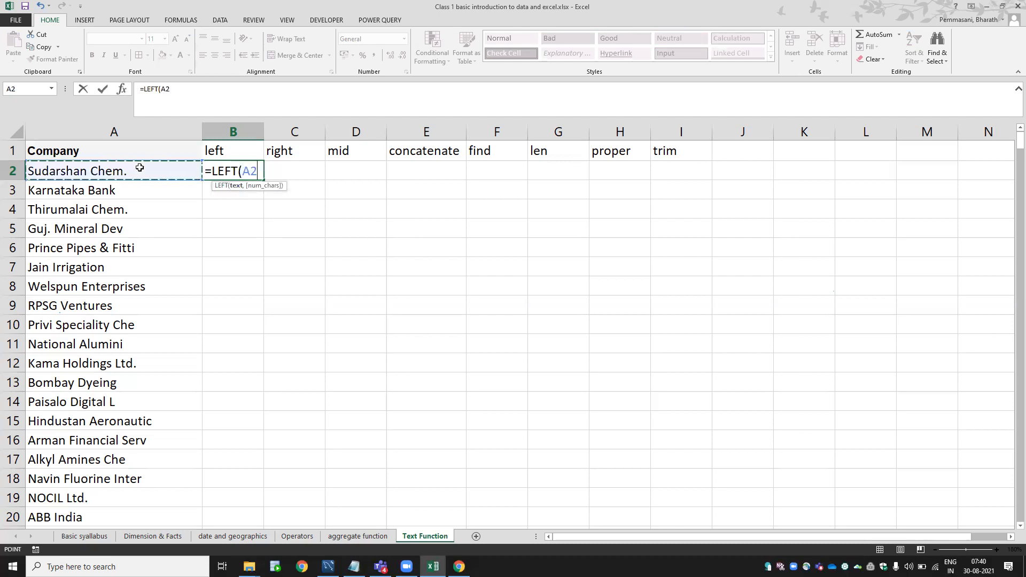
{"action": "type", "text": ",4"}
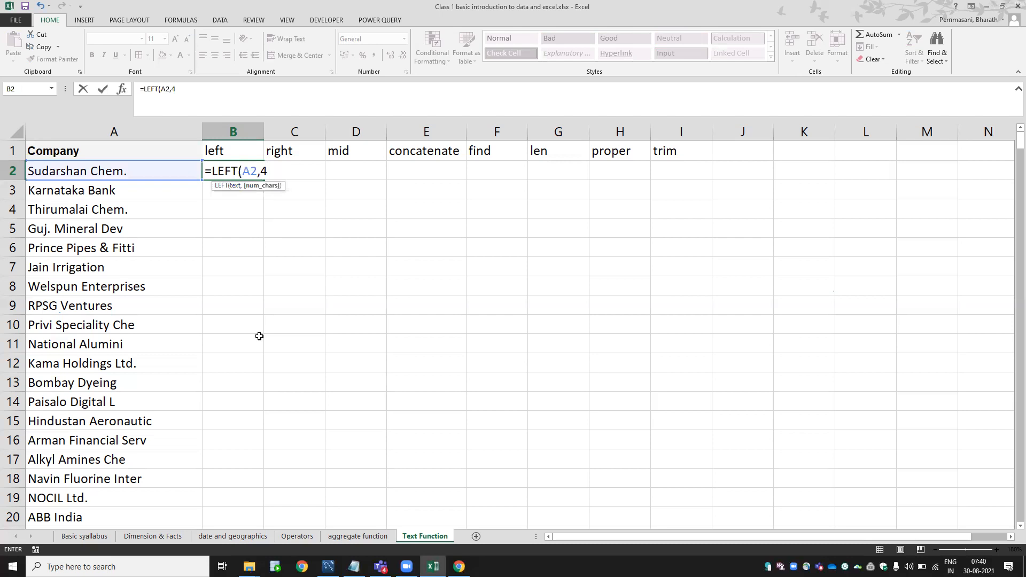
{"action": "key", "text": "Return"}
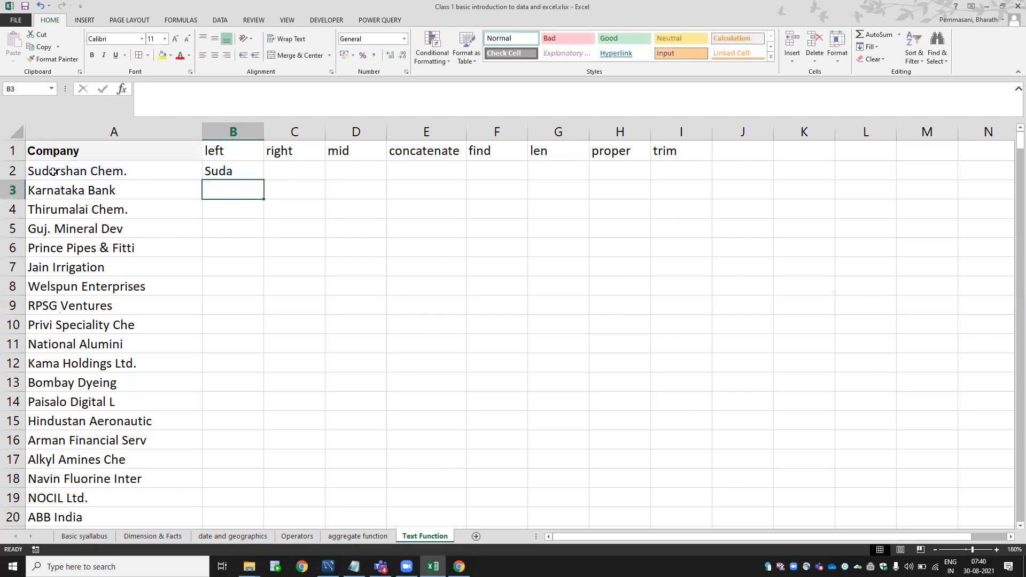
{"action": "left_click", "coordinate": [229, 171]}
{"action": "double_click", "coordinate": [229, 171]}
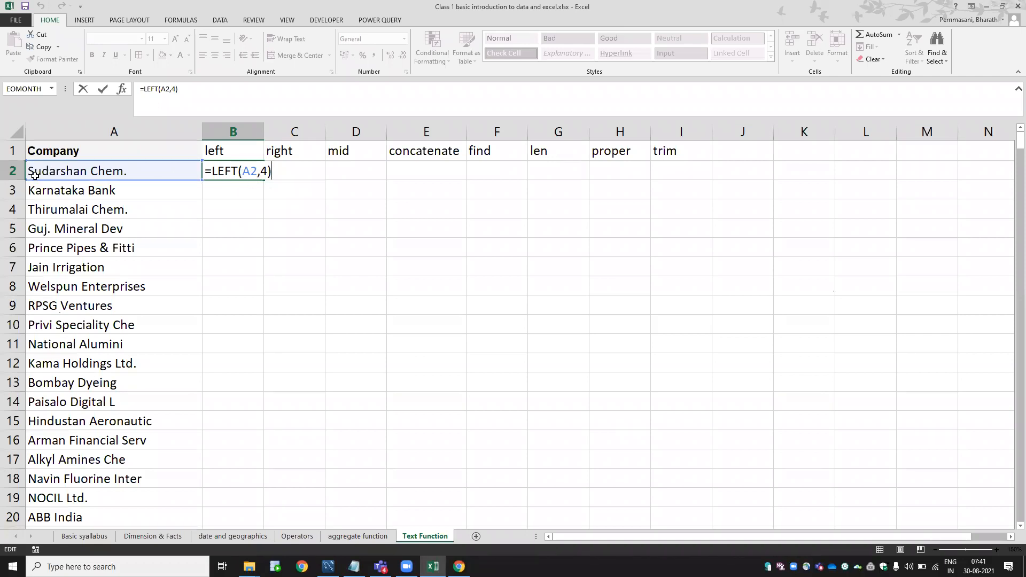
{"action": "key", "text": "Return"}
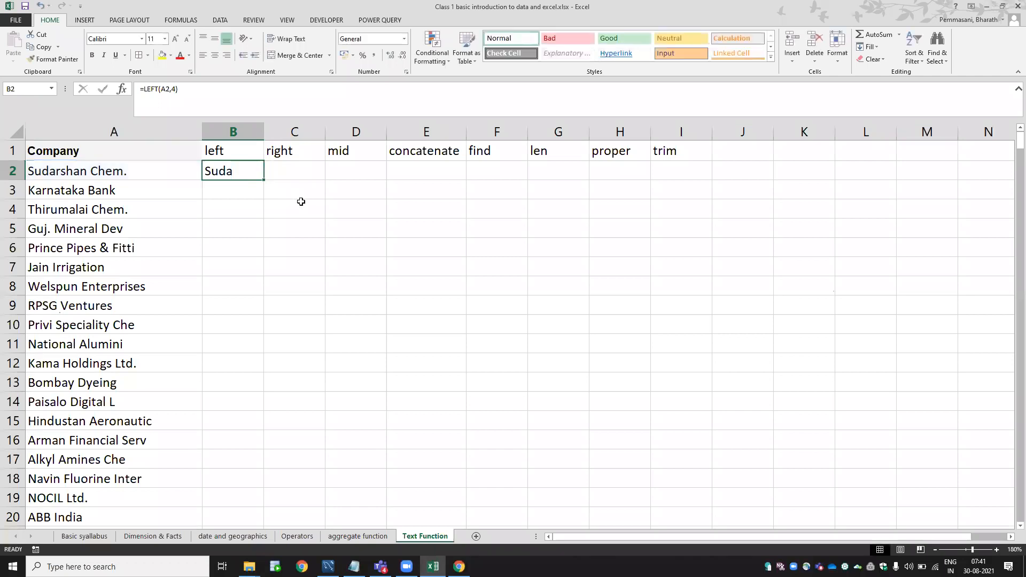
Start a RIGHT formula in C2 with =righ.
{"action": "key", "text": "Right"}
{"action": "type", "text": "=righ"}
{"action": "key", "text": "Tab"}
Complete =RIGHT(A2,5) in C2 to show Chem., then zoom the sheet in further.
{"action": "left_click", "coordinate": [128, 172]}
{"action": "type", "text": ",5)"}
{"action": "key", "text": "Return"}
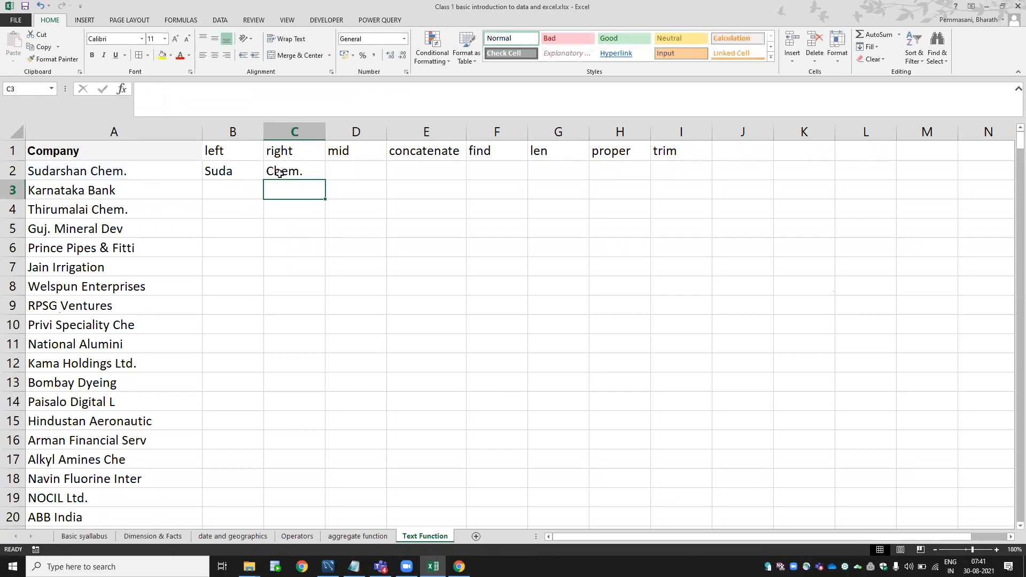
{"action": "double_click", "coordinate": [90, 170]}
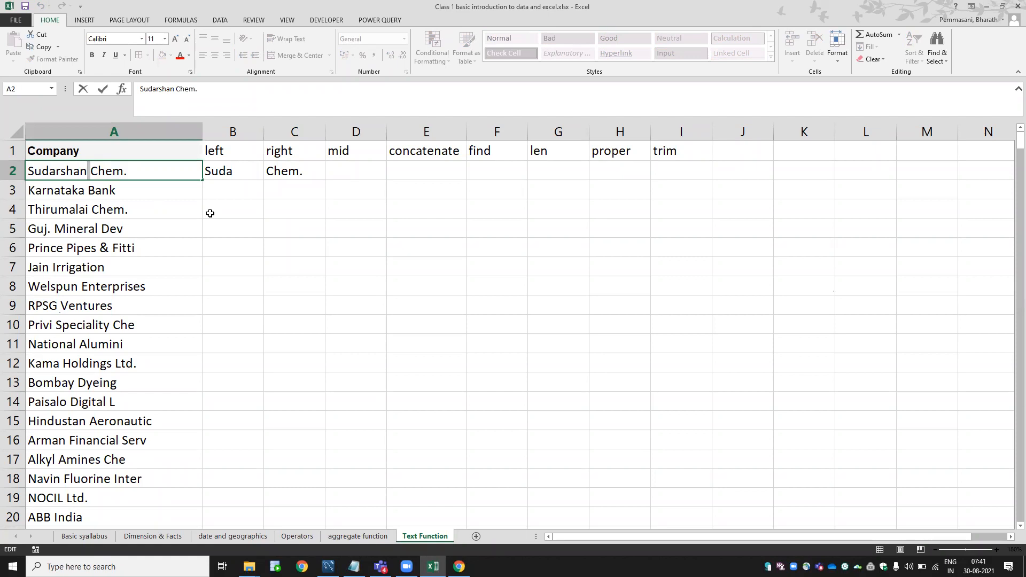
{"action": "key", "text": "Escape"}
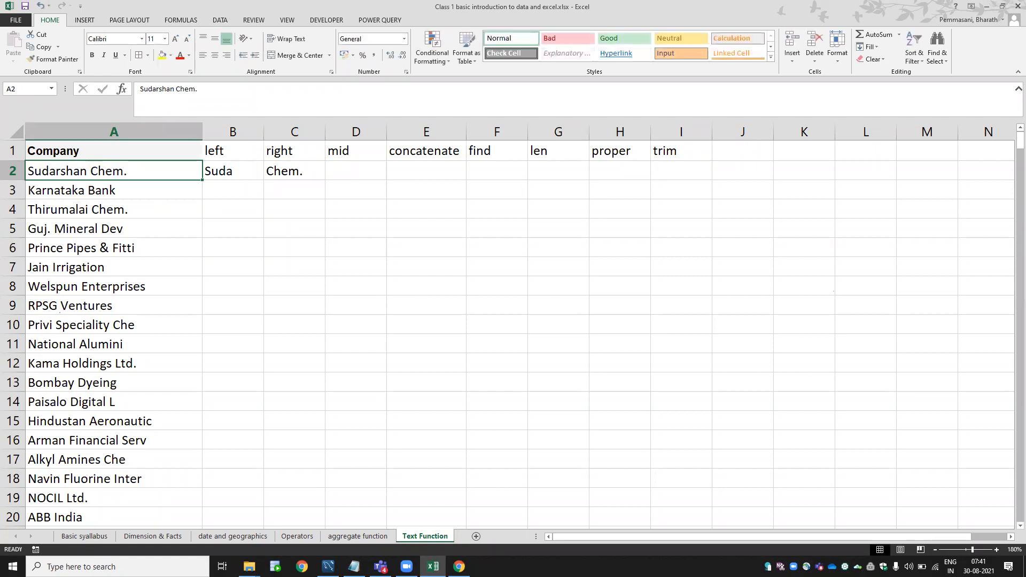
{"action": "left_click", "coordinate": [997, 550]}
{"action": "left_click", "coordinate": [997, 550]}
{"action": "left_click", "coordinate": [997, 550]}
{"action": "left_click", "coordinate": [997, 550]}
{"action": "left_click", "coordinate": [997, 550]}
{"action": "left_click", "coordinate": [997, 550]}
{"action": "left_click", "coordinate": [997, 550]}
{"action": "left_click", "coordinate": [997, 550]}
{"action": "left_click", "coordinate": [997, 550]}
{"action": "left_click", "coordinate": [997, 550]}
Fill the header row A1:I1 with a light blue colour.
{"action": "key", "text": "Up"}
{"action": "key", "text": "Right"}
{"action": "key", "text": "Left"}
{"action": "key", "text": "ctrl+shift+Right"}
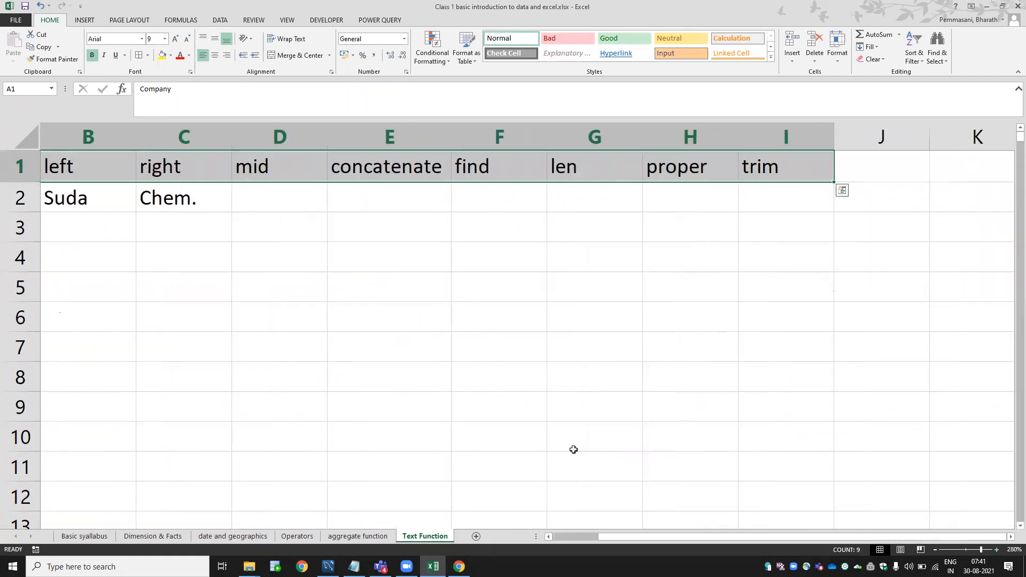
{"action": "left_click", "coordinate": [170, 55]}
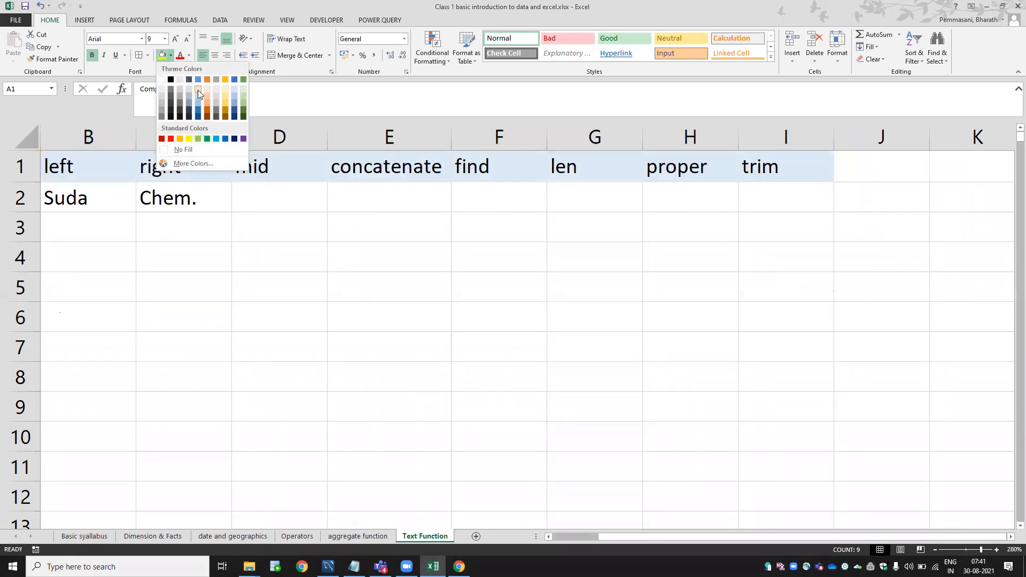
{"action": "left_click", "coordinate": [197, 90]}
Review the LEFT formula in B2 (Suda) and the RIGHT formula in C2.
{"action": "key", "text": "Left"}
{"action": "key", "text": "Down"}
{"action": "key", "text": "Right"}
{"action": "key", "text": "F2"}
{"action": "key", "text": "Escape"}
{"action": "key", "text": "Right"}
{"action": "key", "text": "F2"}
{"action": "key", "text": "Escape"}
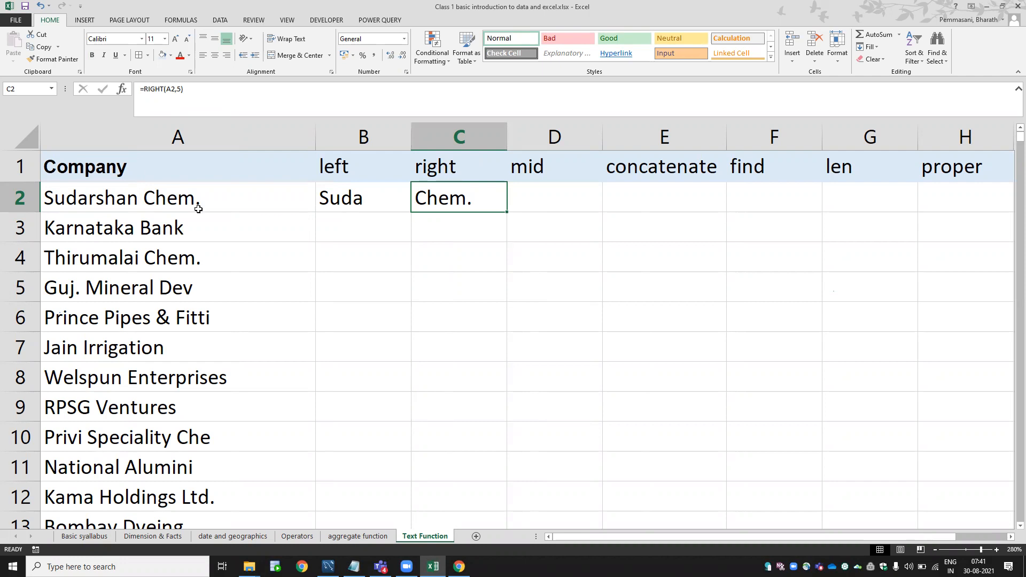
{"action": "double_click", "coordinate": [144, 195]}
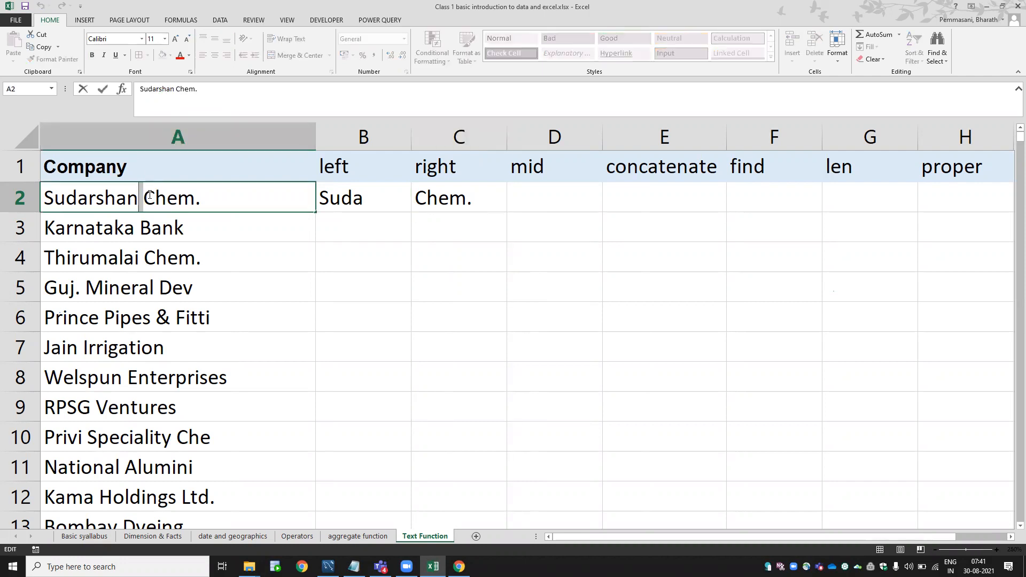
{"action": "key", "text": "Right"}
{"action": "key", "text": "Right"}
{"action": "key", "text": "Right"}
{"action": "key", "text": "Right"}
{"action": "key", "text": "Right"}
{"action": "key", "text": "Tab"}
{"action": "key", "text": "Right"}
{"action": "key", "text": "F2"}
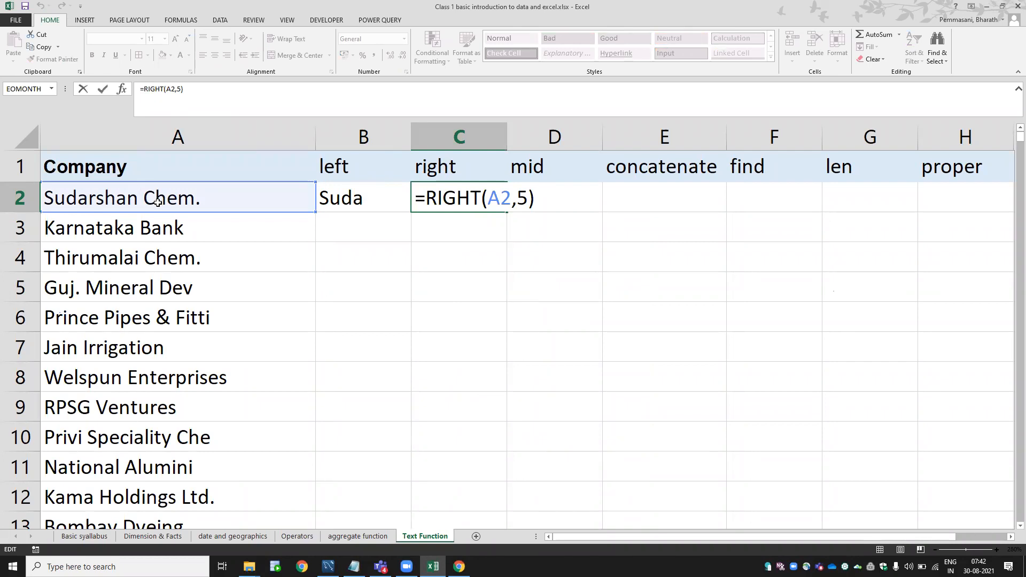
{"action": "key", "text": "Escape"}
{"action": "key", "text": "Left"}
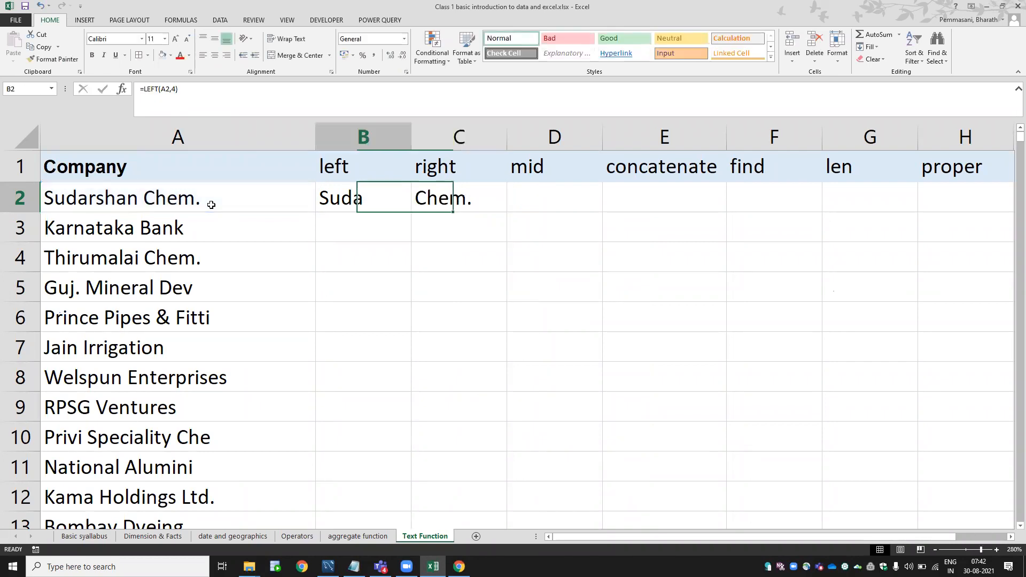
{"action": "key", "text": "F2"}
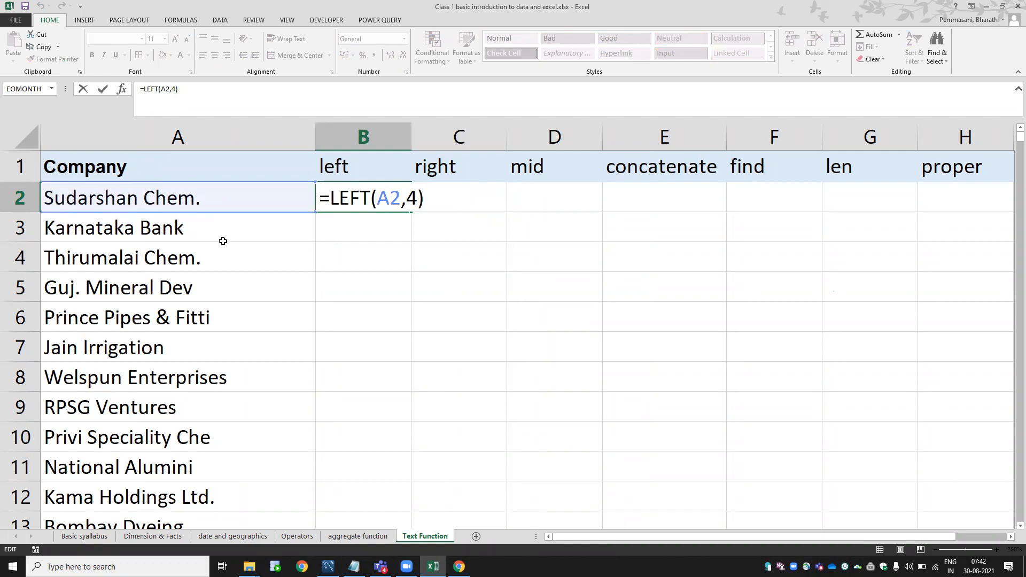
{"action": "key", "text": "Escape"}
{"action": "key", "text": "Right"}
{"action": "key", "text": "Left"}
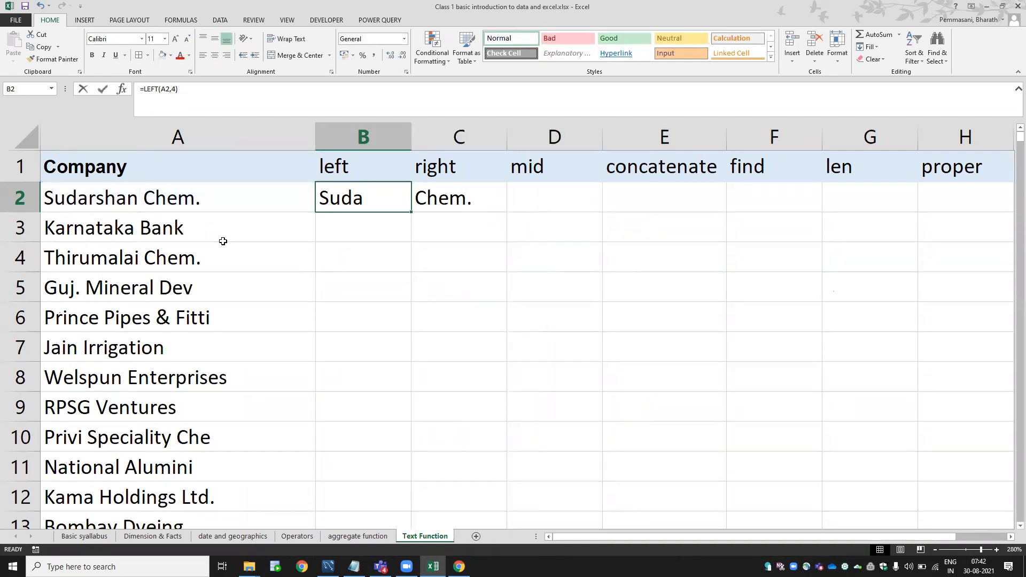
{"action": "key", "text": "F2"}
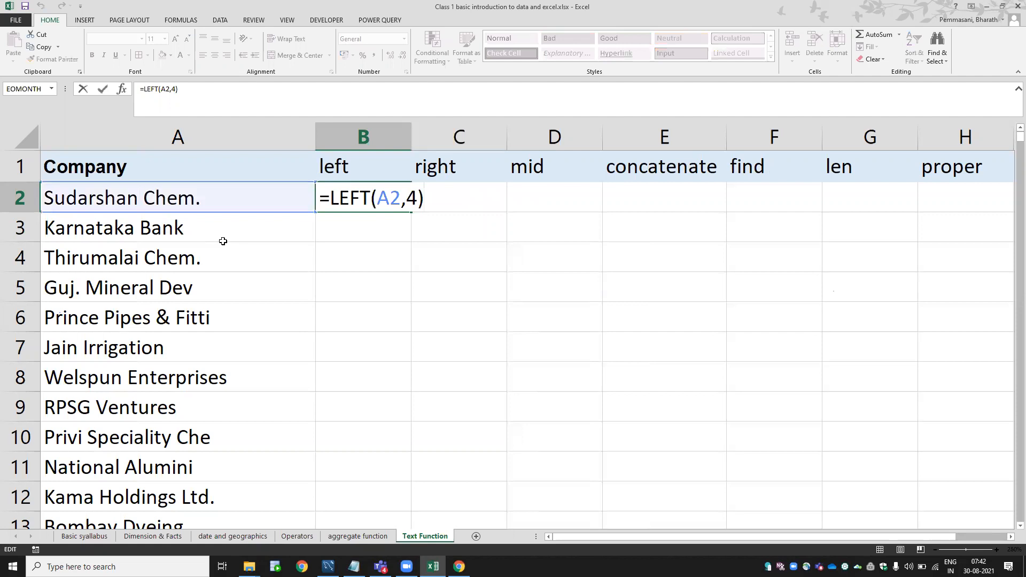
{"action": "key", "text": "Escape"}
{"action": "key", "text": "Right"}
{"action": "key", "text": "F2"}
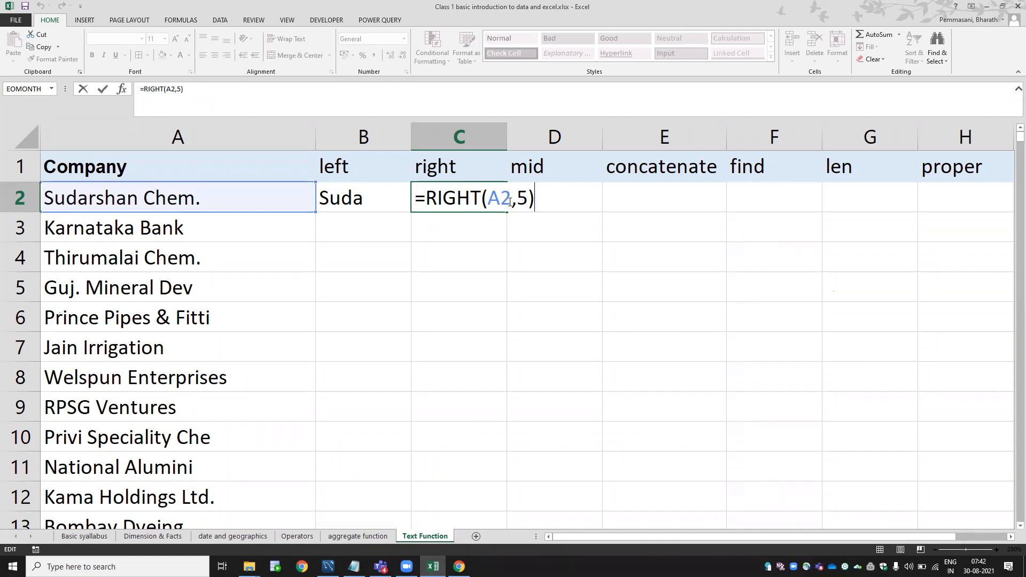
{"action": "key", "text": "Escape"}
{"action": "key", "text": "Left"}
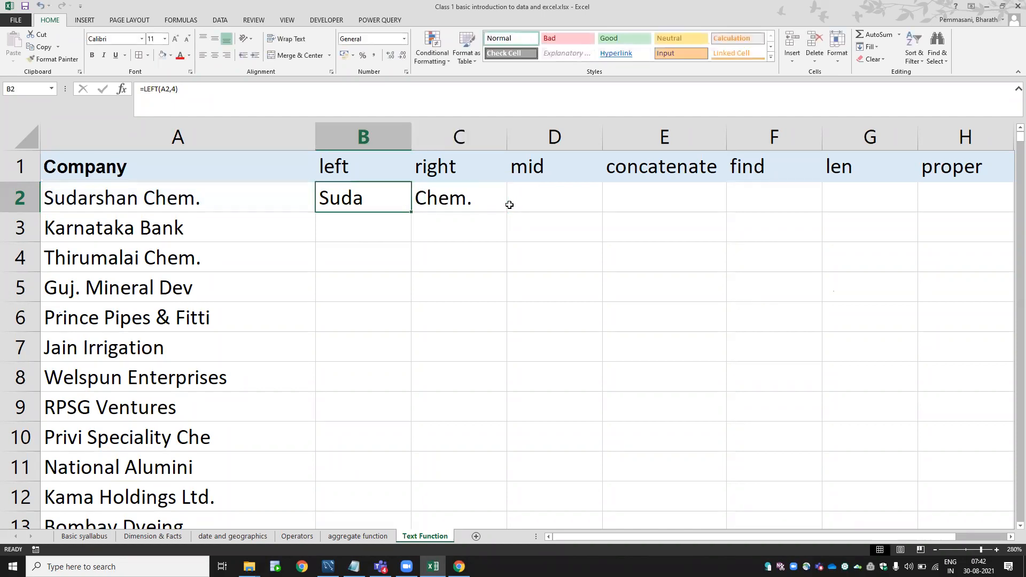
{"action": "key", "text": "shift+Right"}
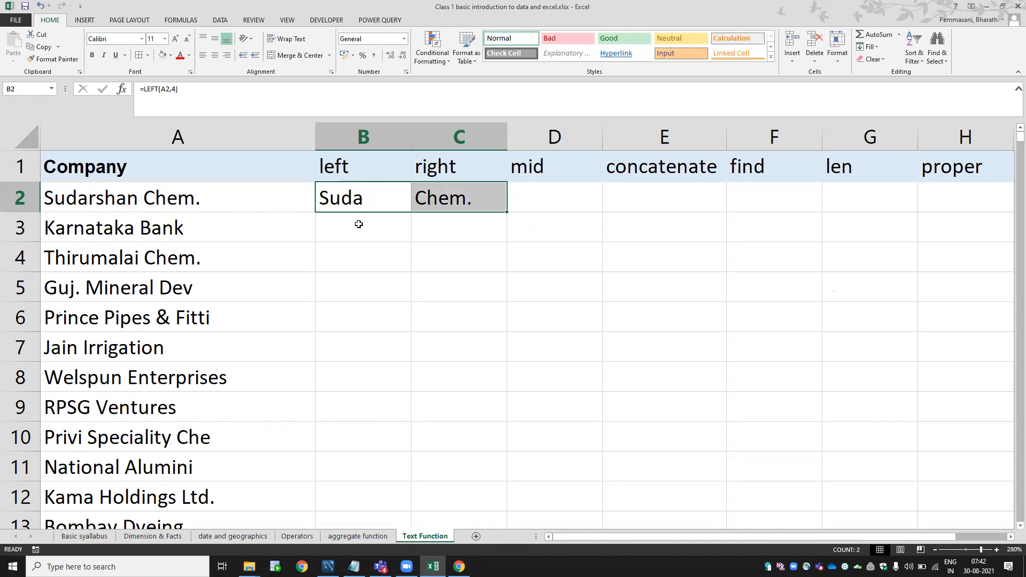
Enter =MID(A2,3,7) in D2 to extract darshan from the company name.
{"action": "key", "text": "Right"}
{"action": "key", "text": "Right"}
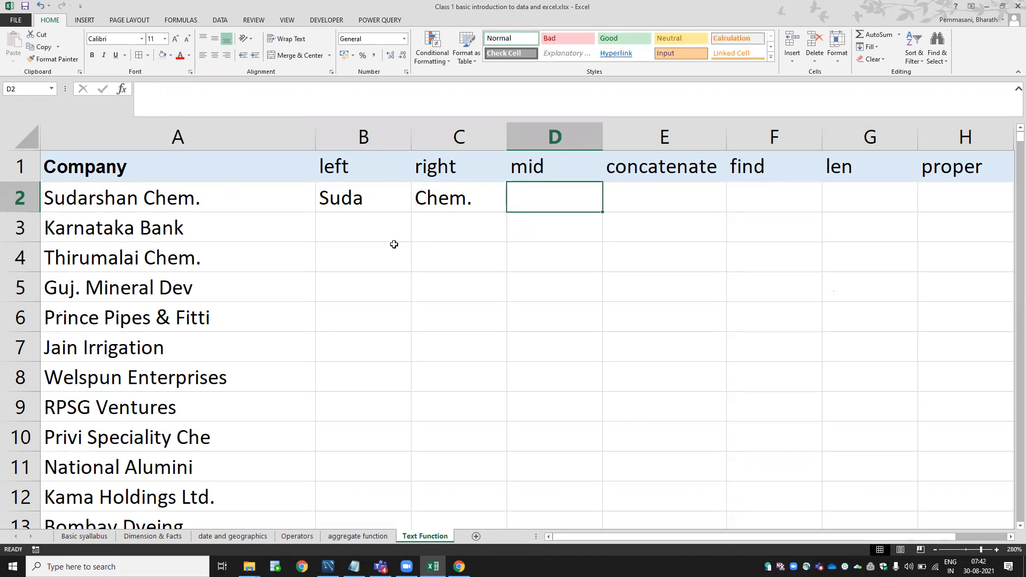
{"action": "type", "text": "=mid"}
{"action": "key", "text": "Tab"}
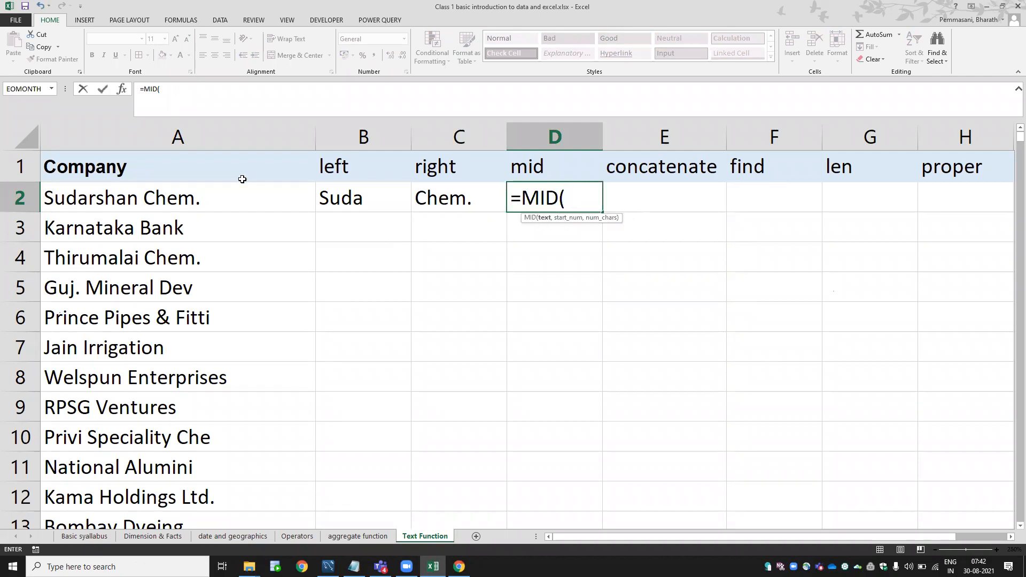
{"action": "left_click", "coordinate": [219, 197]}
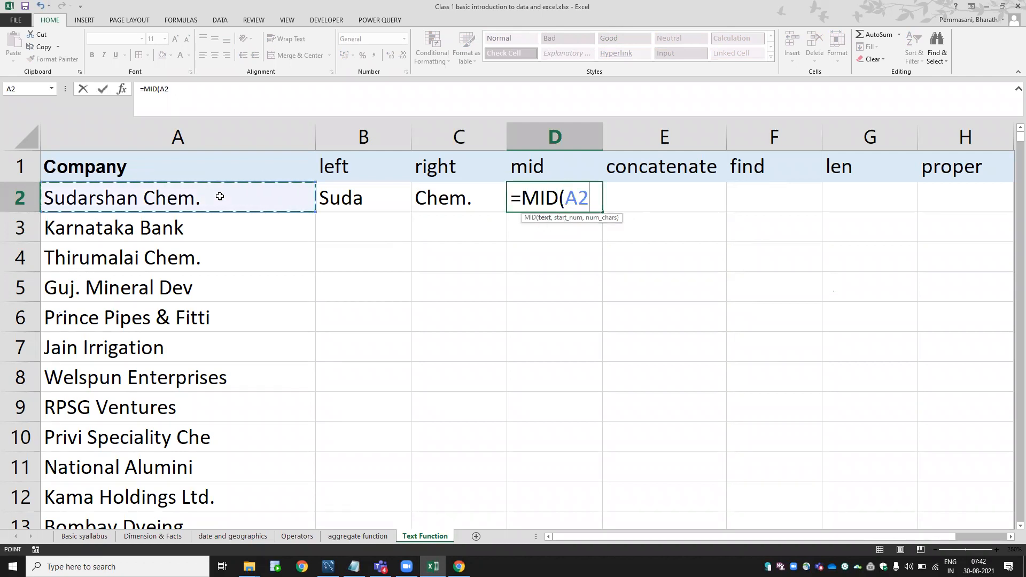
{"action": "type", "text": ",3"}
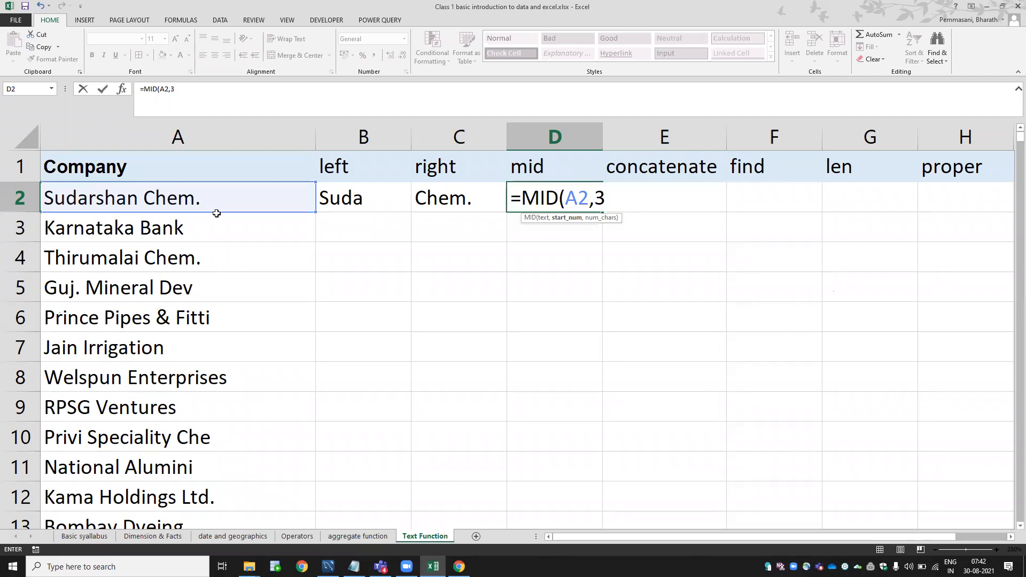
{"action": "type", "text": ","}
{"action": "type", "text": "5"}
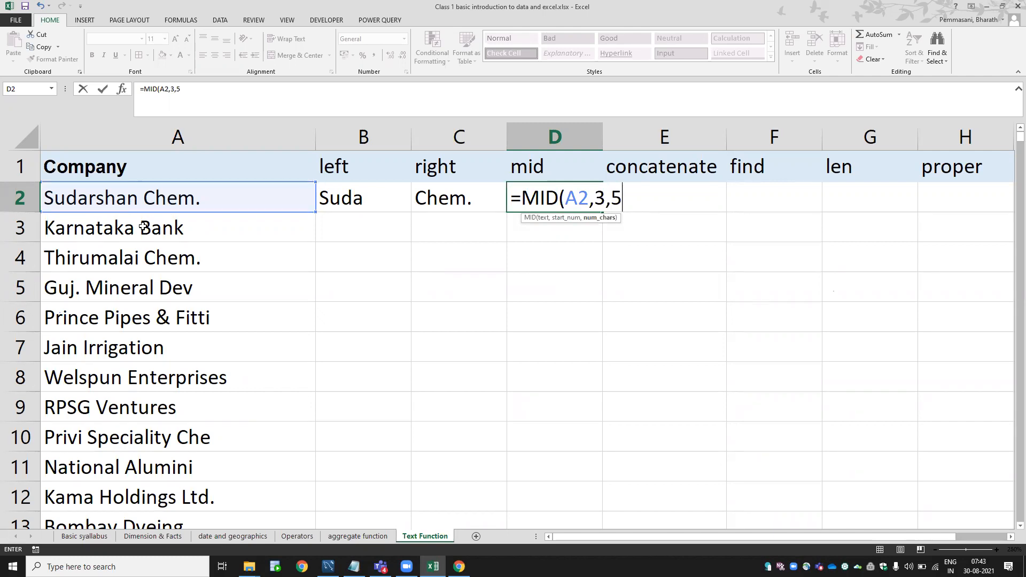
{"action": "key", "text": "BackSpace"}
{"action": "type", "text": "7)"}
{"action": "key", "text": "Return"}
Review D2's MID formula, which returns darshan.
{"action": "key", "text": "Up"}
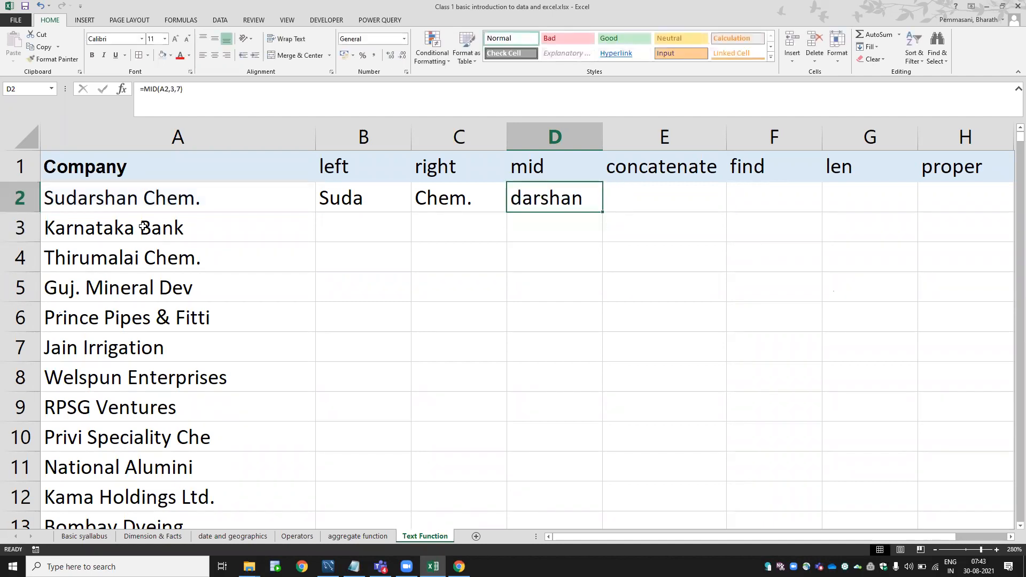
{"action": "key", "text": "F2"}
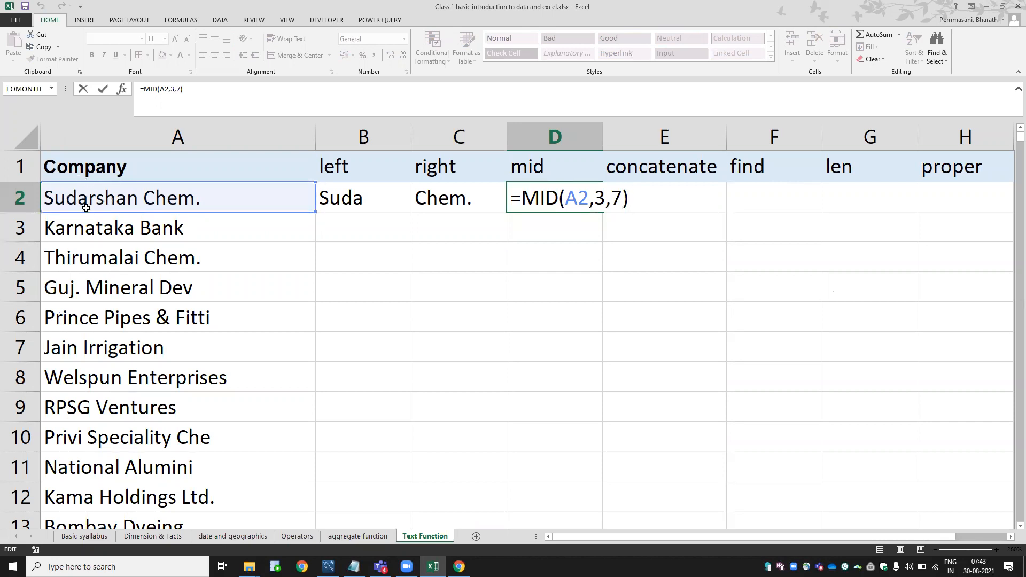
{"action": "key", "text": "ctrl+Return"}
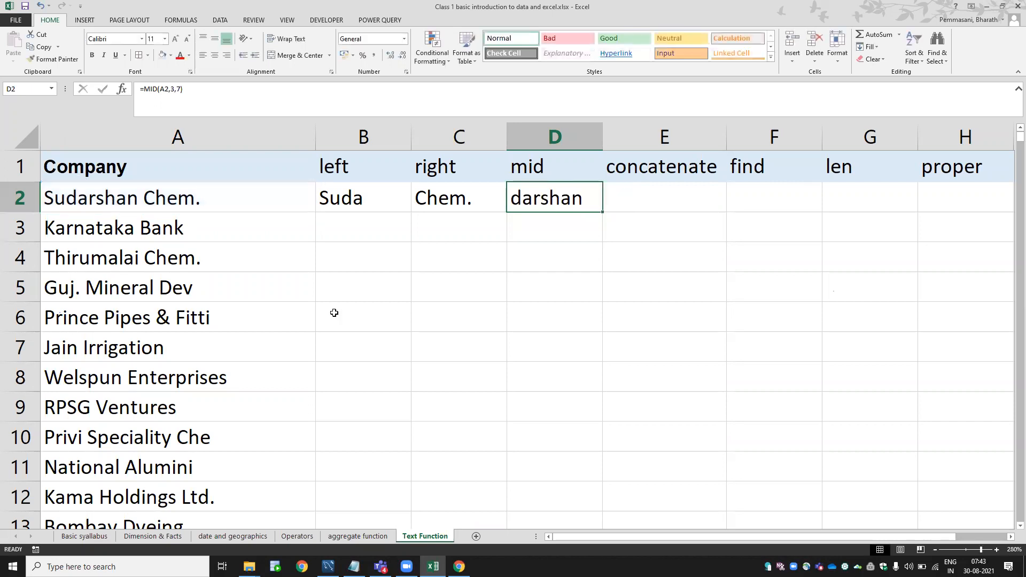
{"action": "key", "text": "Right"}
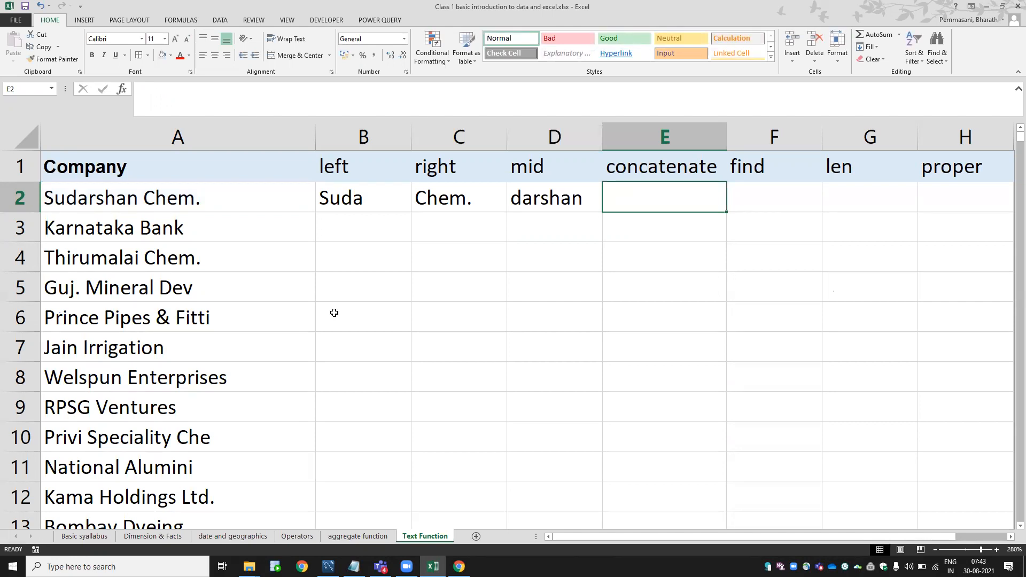
Look over the LEFT formula in B2 and the MID formula in D2 before building E2.
{"action": "key", "text": "Left"}
{"action": "key", "text": "Right"}
{"action": "type", "text": "="}
{"action": "key", "text": "Escape"}
{"action": "left_click", "coordinate": [350, 201]}
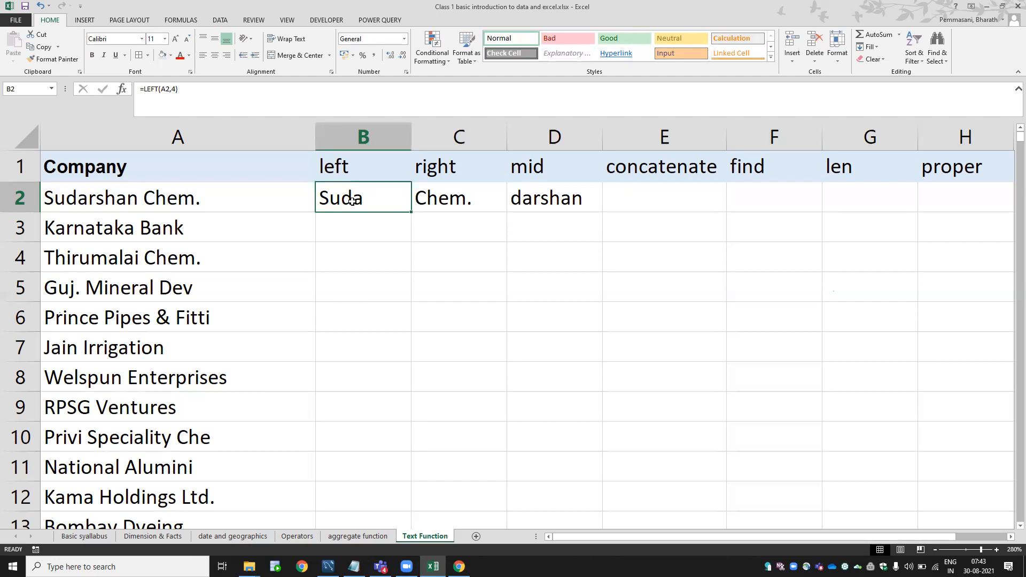
{"action": "left_click", "coordinate": [523, 190]}
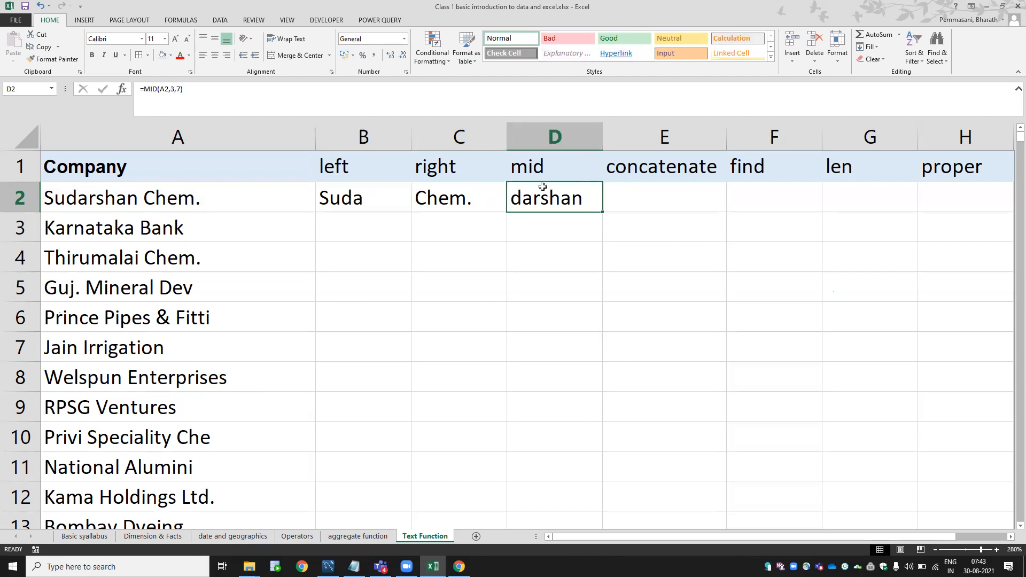
Enter =CONCATENATE(B2,D2) in E2 to produce Sudadarshan.
{"action": "left_click", "coordinate": [667, 202]}
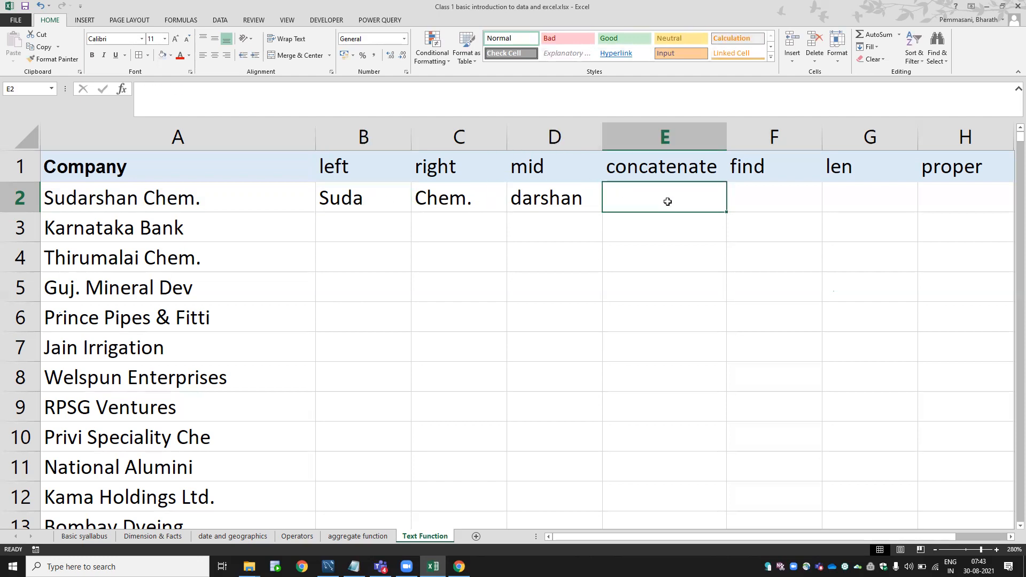
{"action": "type", "text": "=conc"}
{"action": "key", "text": "Tab"}
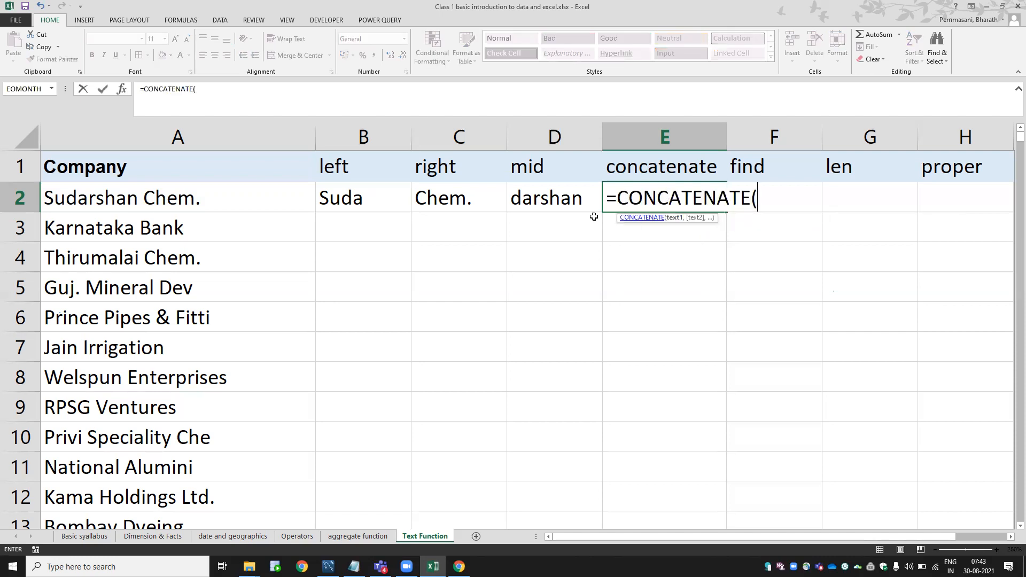
{"action": "left_click", "coordinate": [376, 194]}
{"action": "type", "text": ","}
{"action": "left_click", "coordinate": [536, 197]}
{"action": "type", "text": ")"}
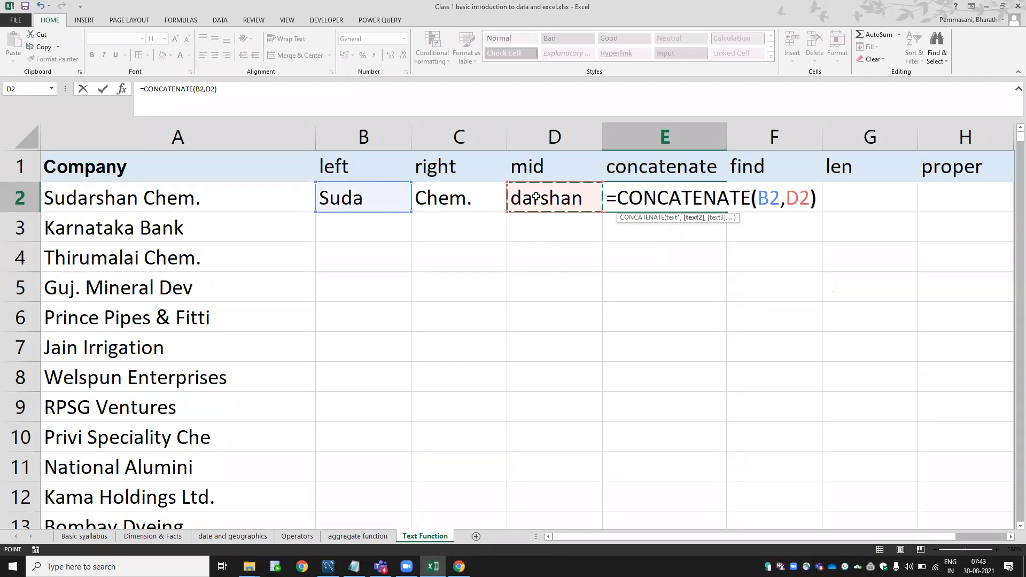
{"action": "key", "text": "BackSpace"}
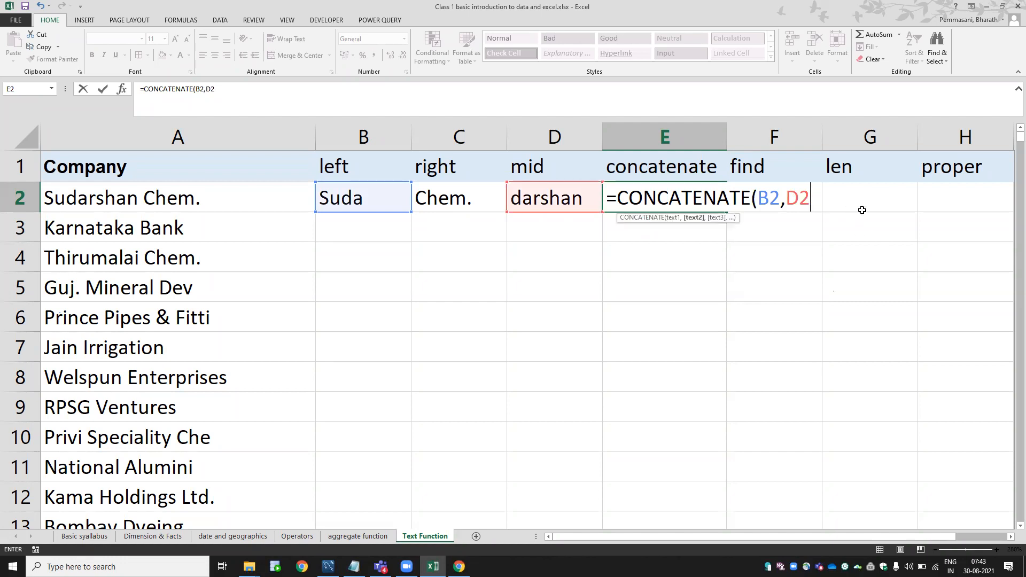
{"action": "type", "text": ","}
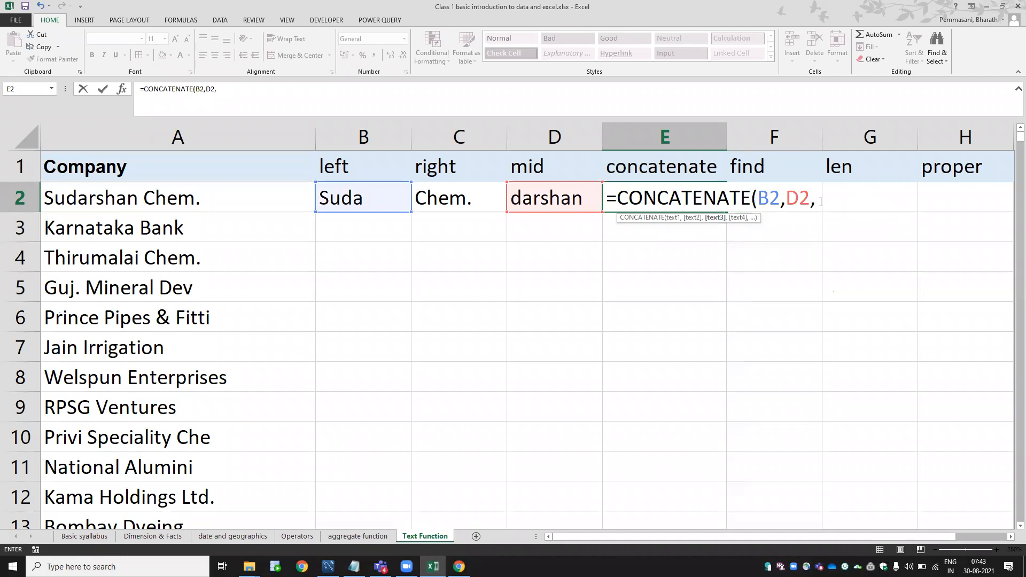
{"action": "type", "text": "..."}
{"action": "key", "text": "BackSpace"}
{"action": "key", "text": "BackSpace"}
{"action": "key", "text": "BackSpace"}
{"action": "key", "text": "BackSpace"}
{"action": "key", "text": "Return"}
Check B2, D2 and E2's CONCATENATE references, then confirm E2.
{"action": "key", "text": "Up"}
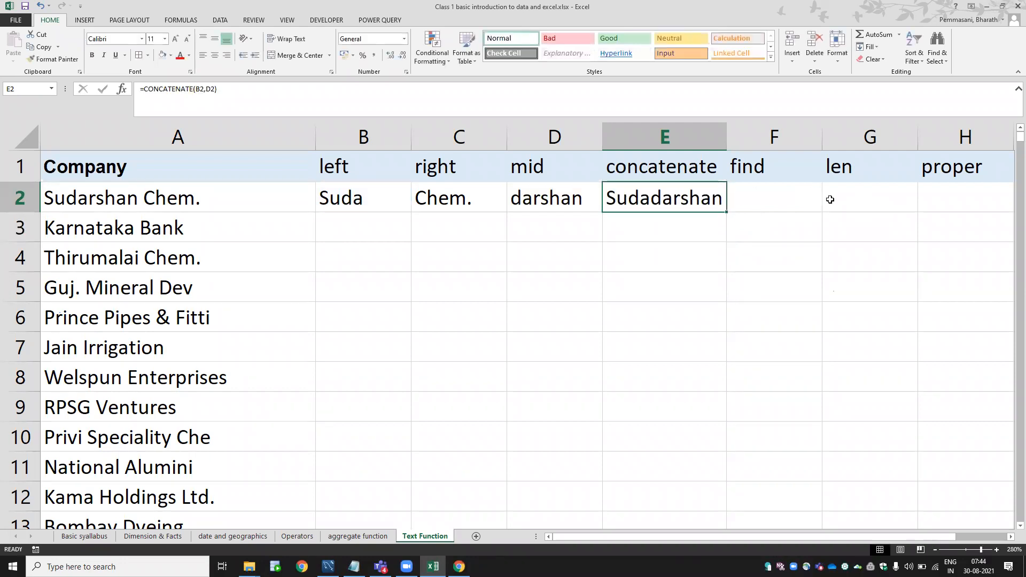
{"action": "left_click", "coordinate": [397, 197]}
{"action": "left_click", "coordinate": [556, 199]}
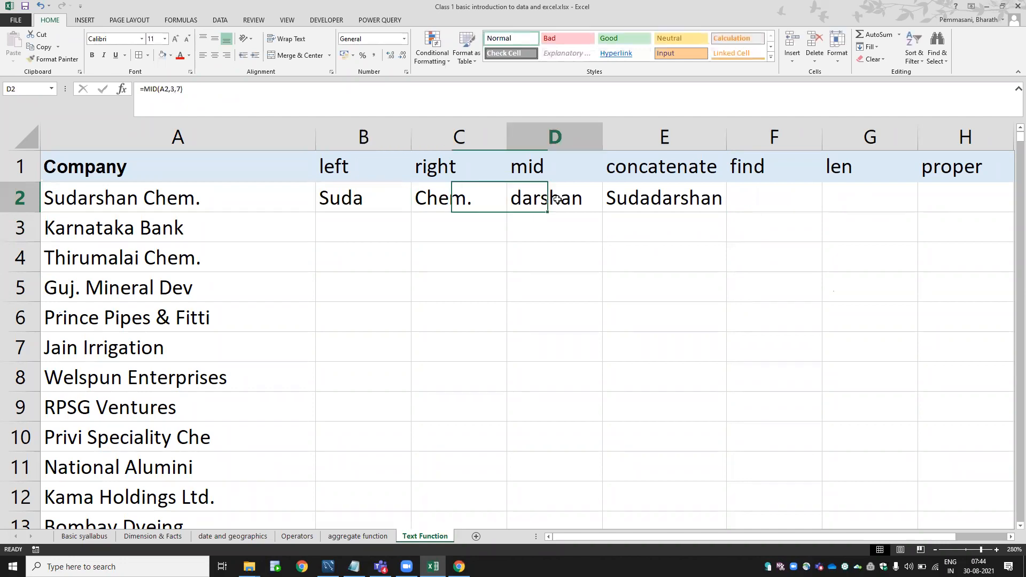
{"action": "double_click", "coordinate": [646, 199]}
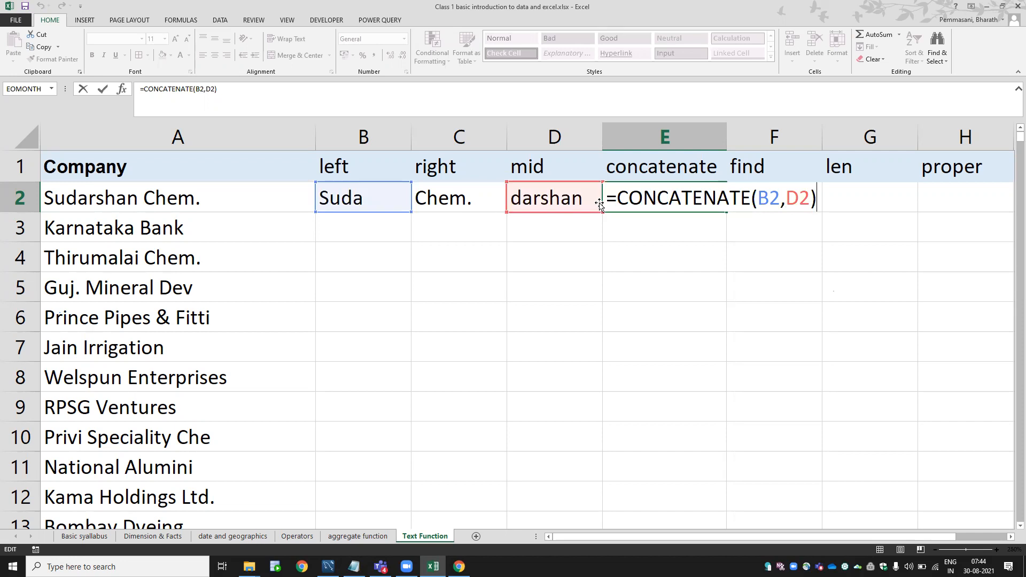
{"action": "key", "text": "Tab"}
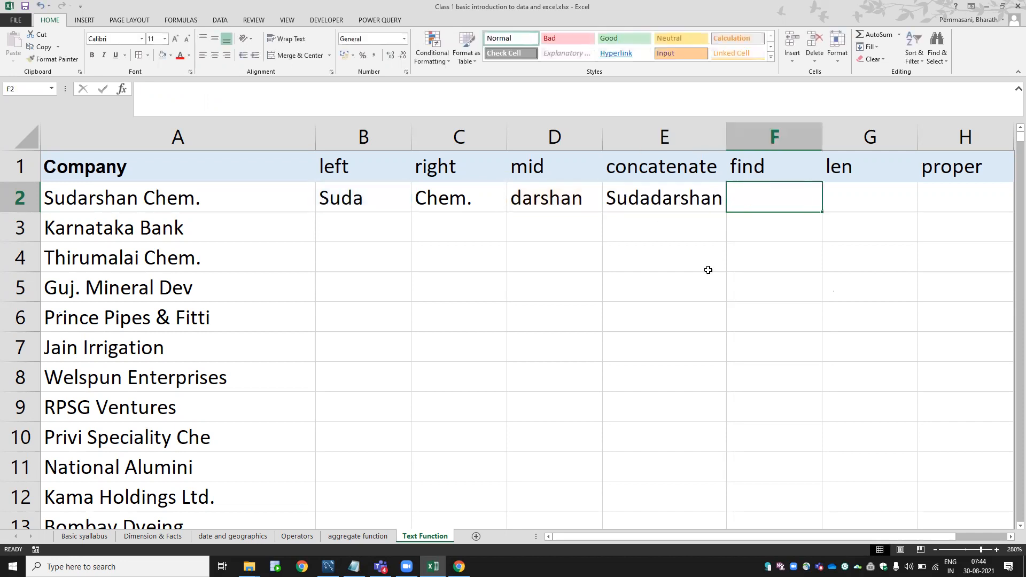
Abandon a first FIND attempt in F2 and look at the company name in A2.
{"action": "type", "text": "=find"}
{"action": "key", "text": "Tab"}
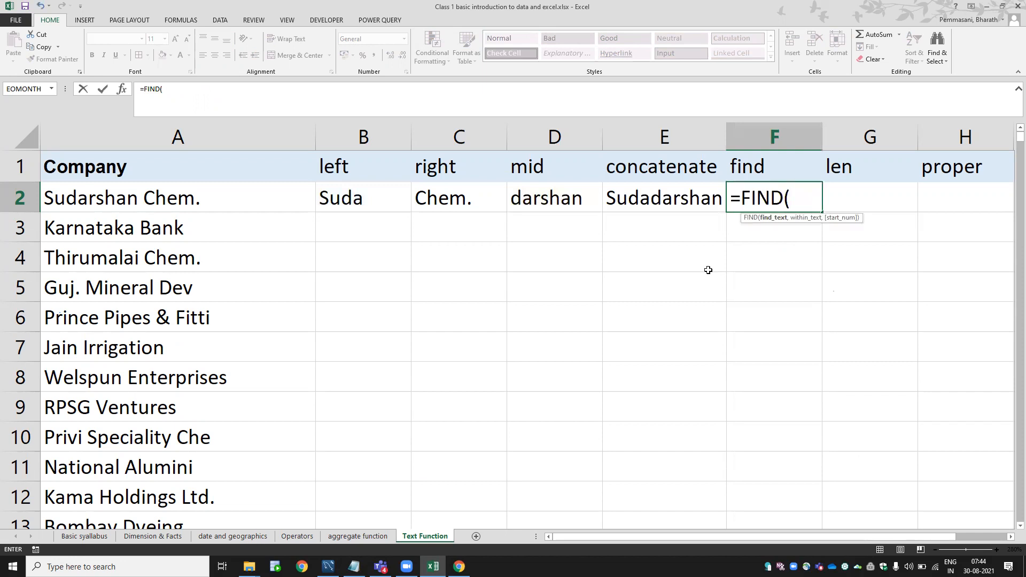
{"action": "key", "text": "Escape"}
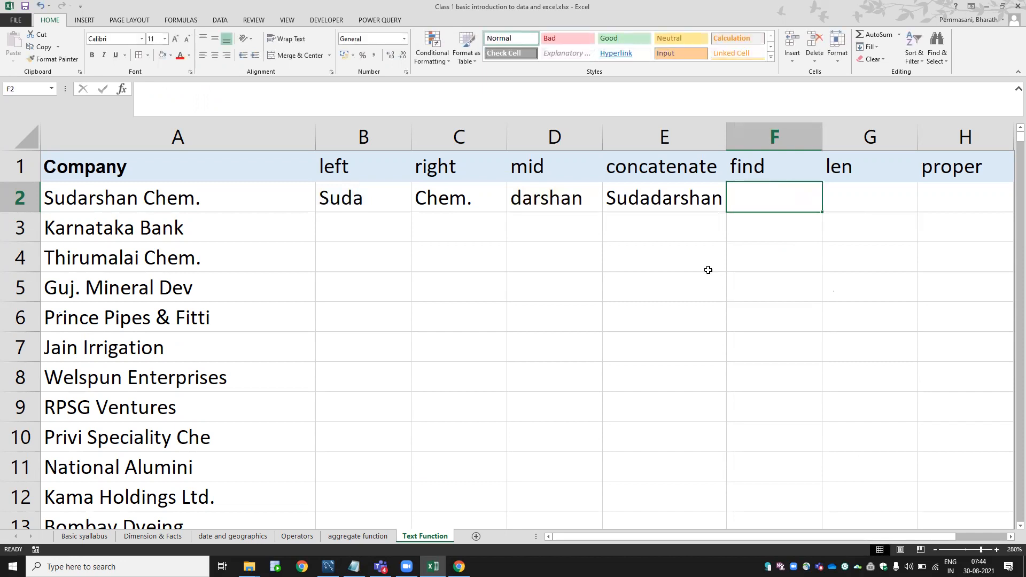
{"action": "left_click", "coordinate": [234, 197]}
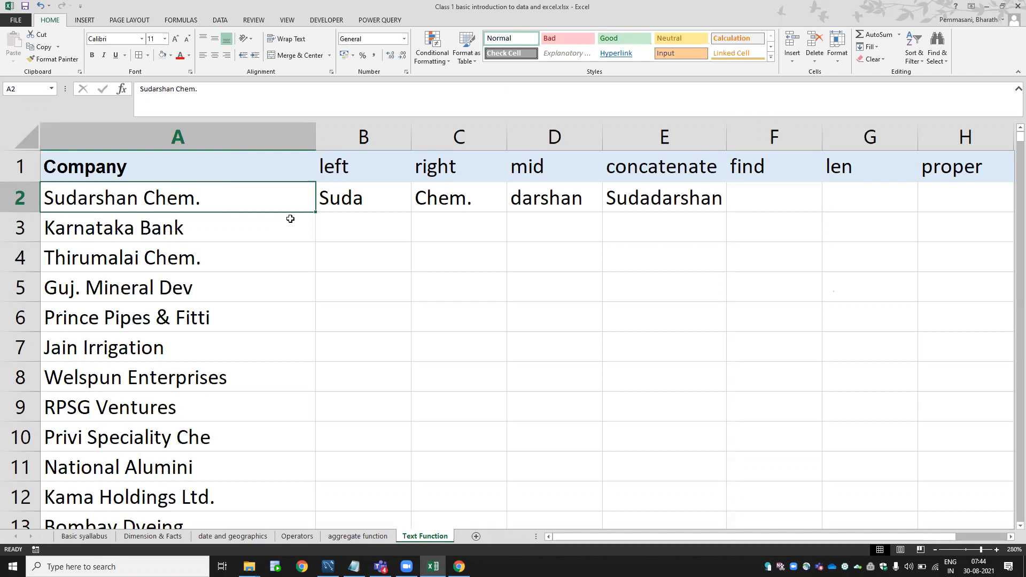
{"action": "left_click", "coordinate": [758, 190]}
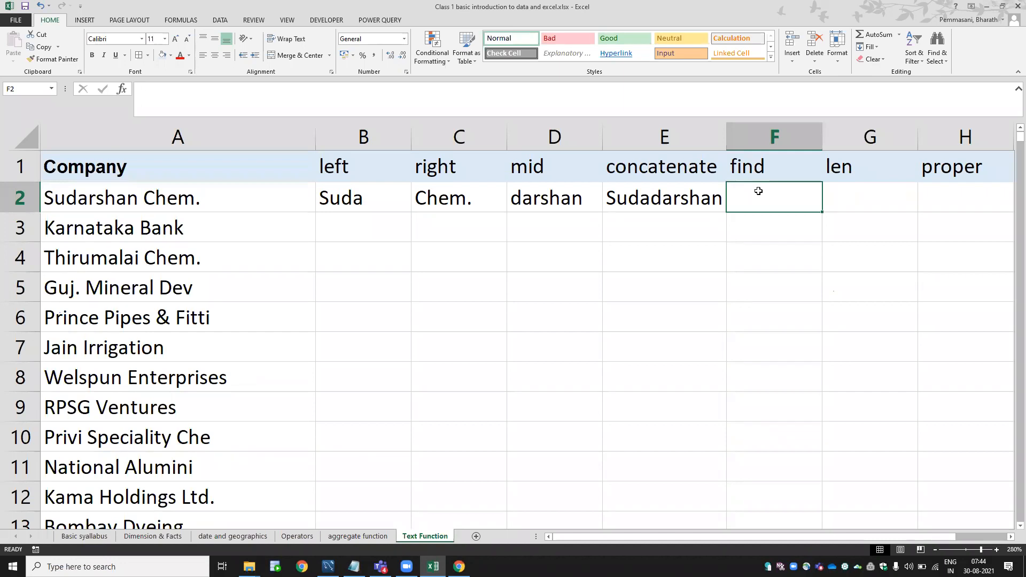
Type =FIND("r",A2,1) in F2 to locate r in the company name.
{"action": "type", "text": "=fin"}
{"action": "key", "text": "Tab"}
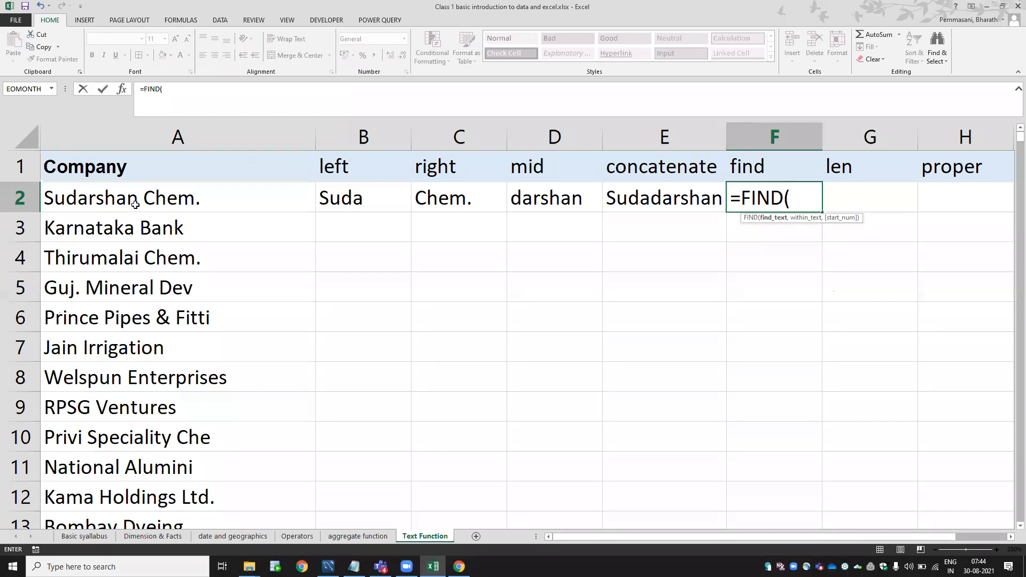
{"action": "type", "text": "r\","}
{"action": "left_click", "coordinate": [259, 193]}
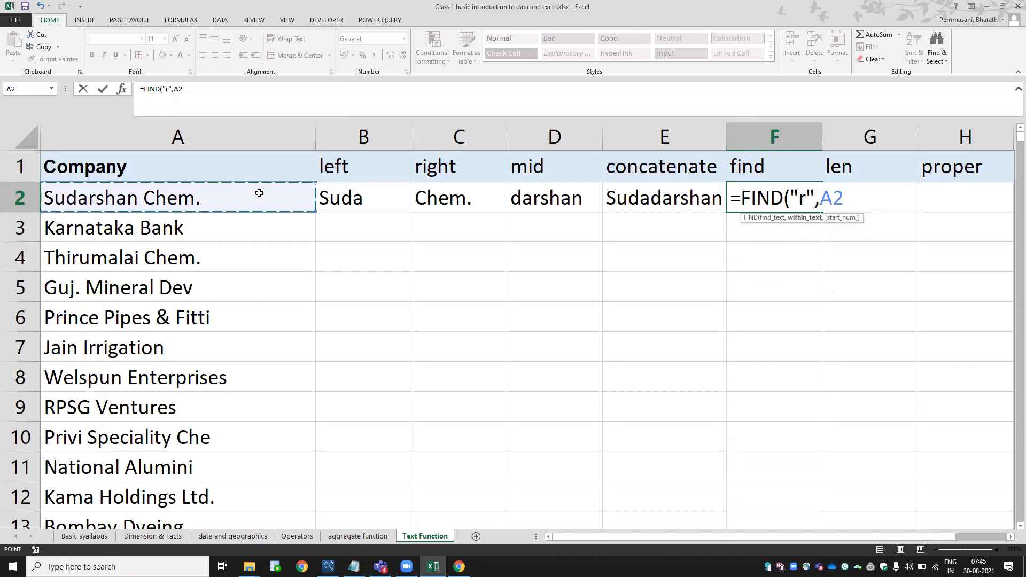
{"action": "type", "text": ","}
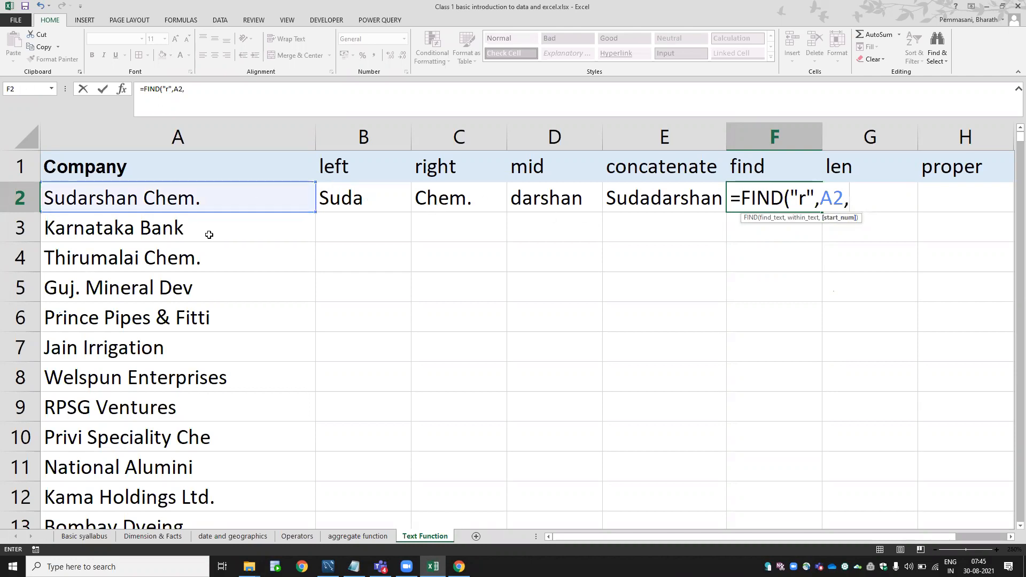
{"action": "type", "text": "1)"}
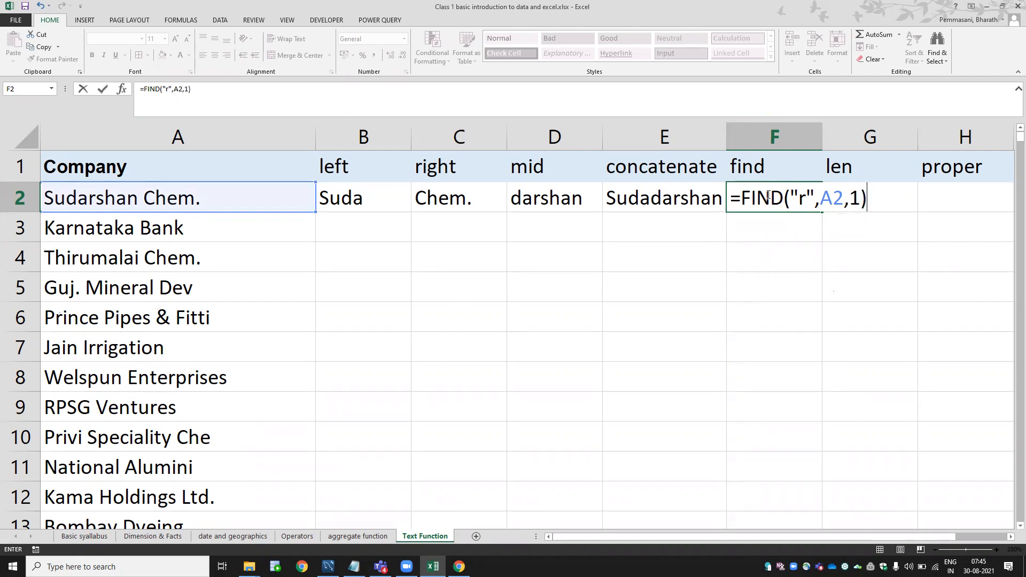
Walk through FIND's arguments r, A2 and 1, then commit F2 returning 5.
{"action": "left_click", "coordinate": [802, 203]}
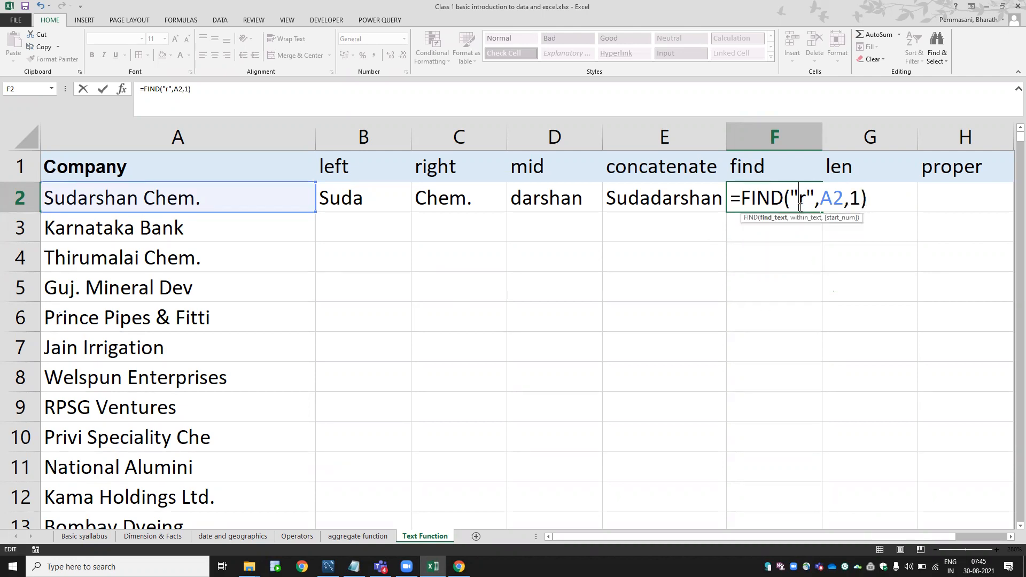
{"action": "left_click", "coordinate": [777, 219]}
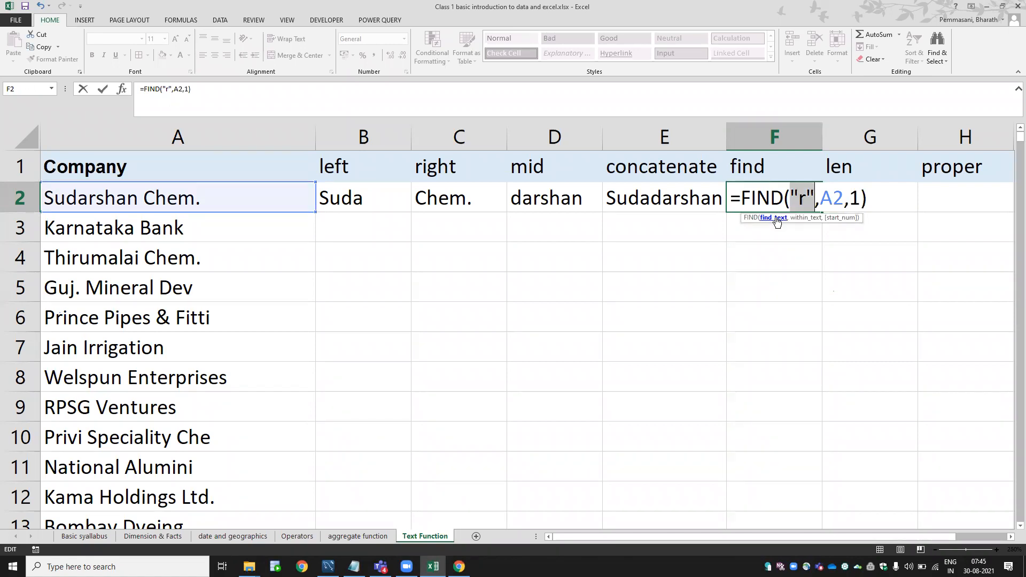
{"action": "left_click", "coordinate": [805, 218]}
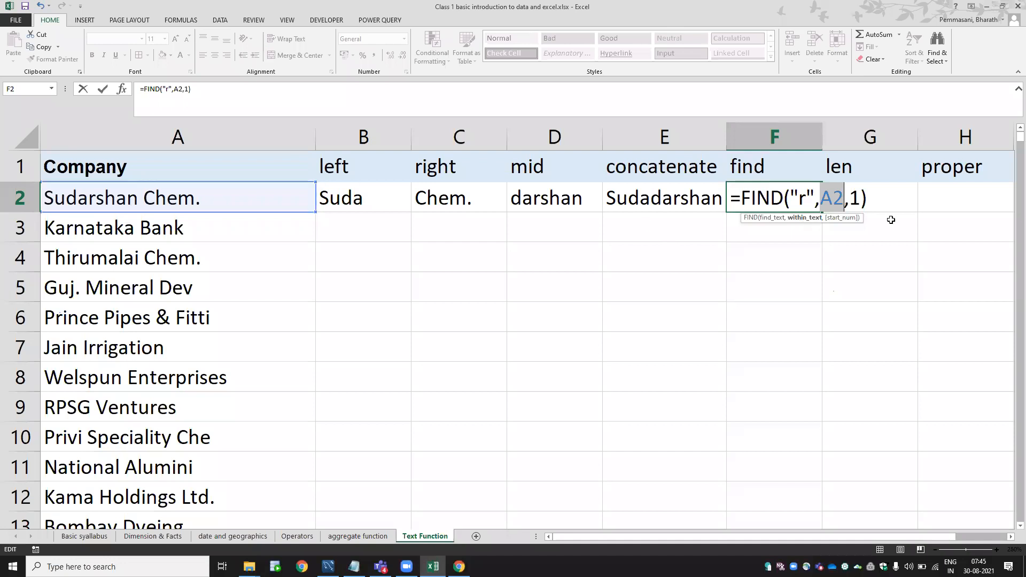
{"action": "left_click", "coordinate": [841, 219]}
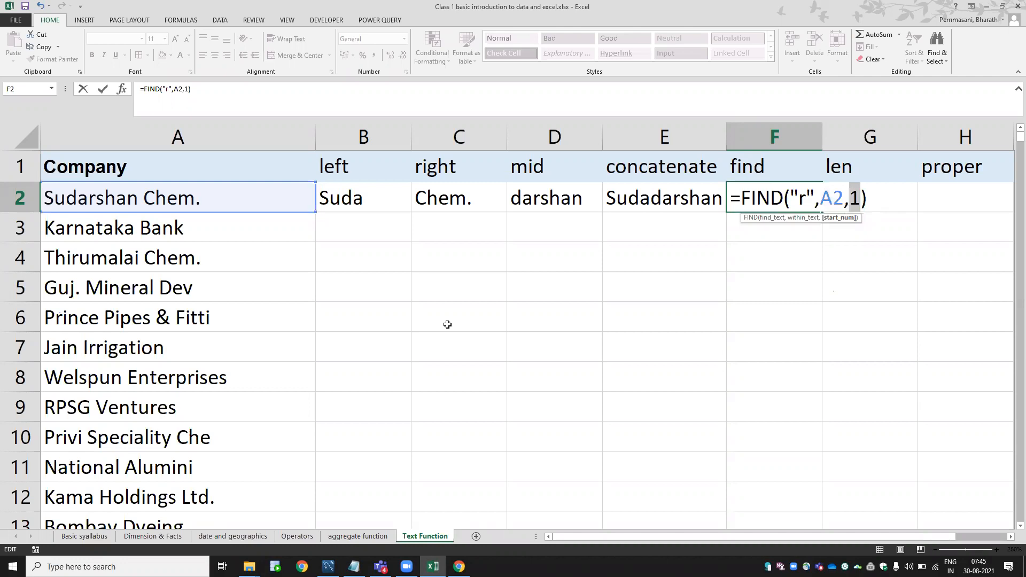
{"action": "key", "text": "Return"}
{"action": "key", "text": "Up"}
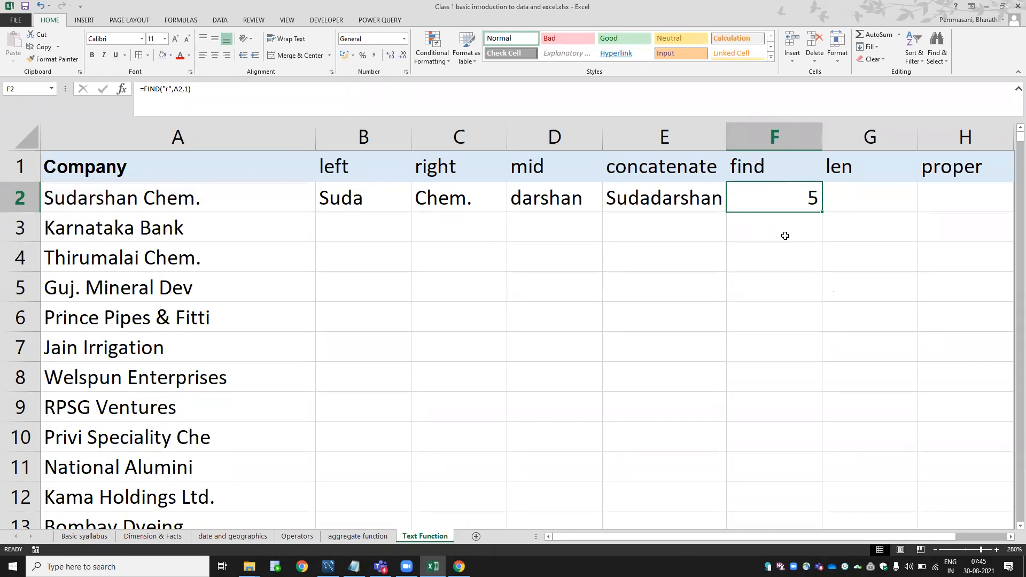
Enter =LEN(A2) in G2, returning 15.
{"action": "key", "text": "Right"}
{"action": "type", "text": "="}
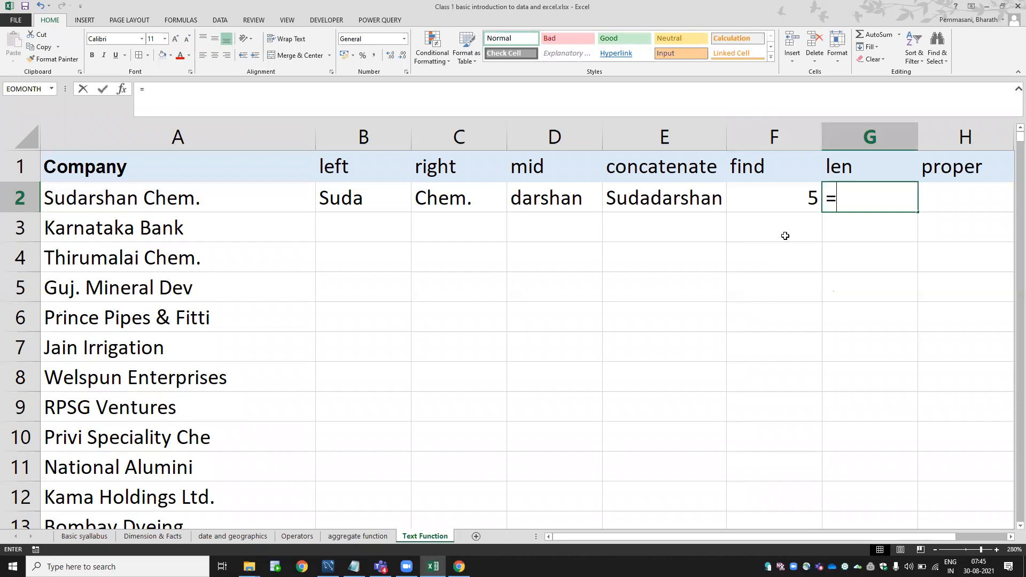
{"action": "type", "text": "le"}
{"action": "key", "text": "Tab"}
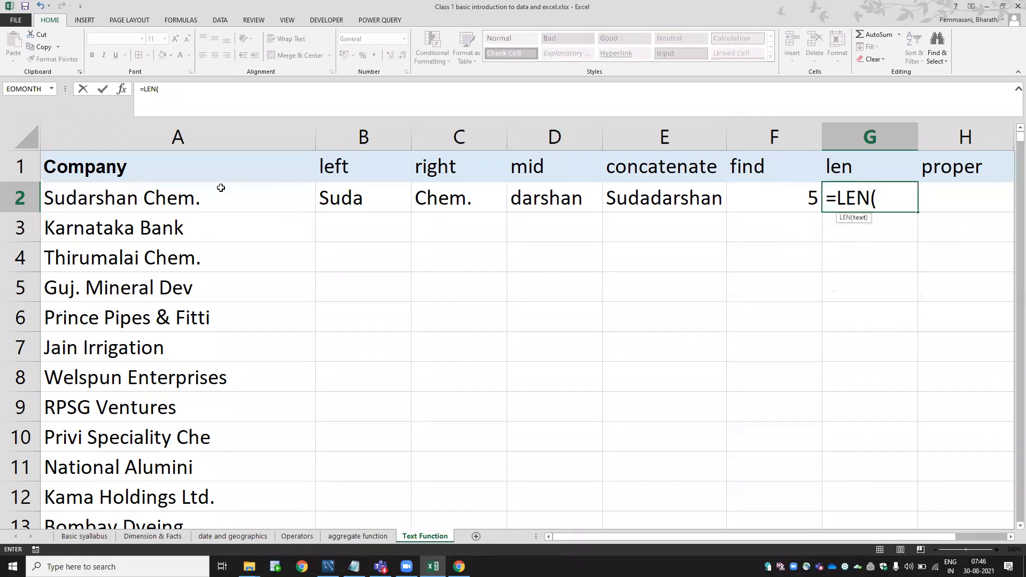
{"action": "left_click", "coordinate": [218, 198]}
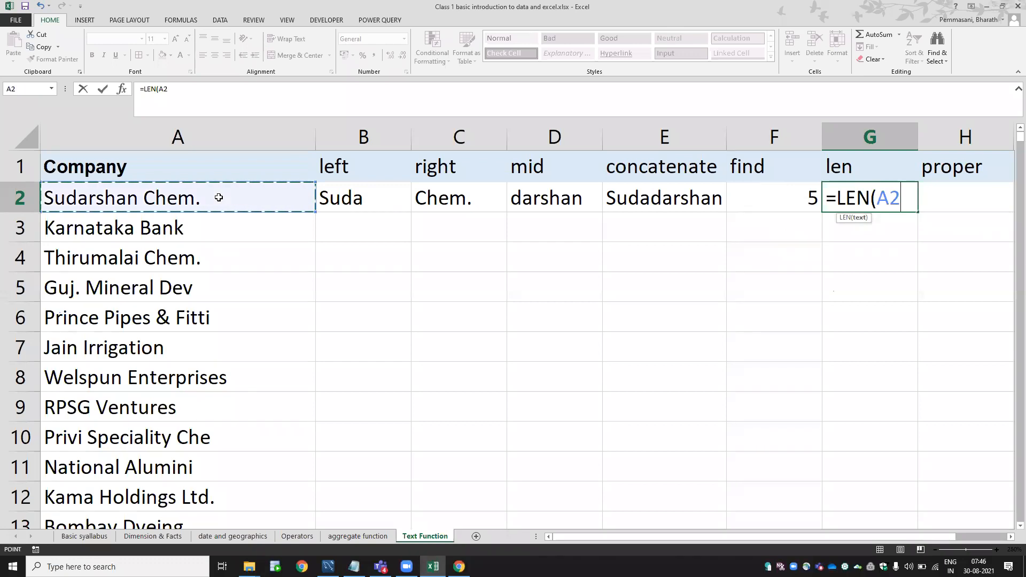
{"action": "type", "text": ")"}
{"action": "key", "text": "Return"}
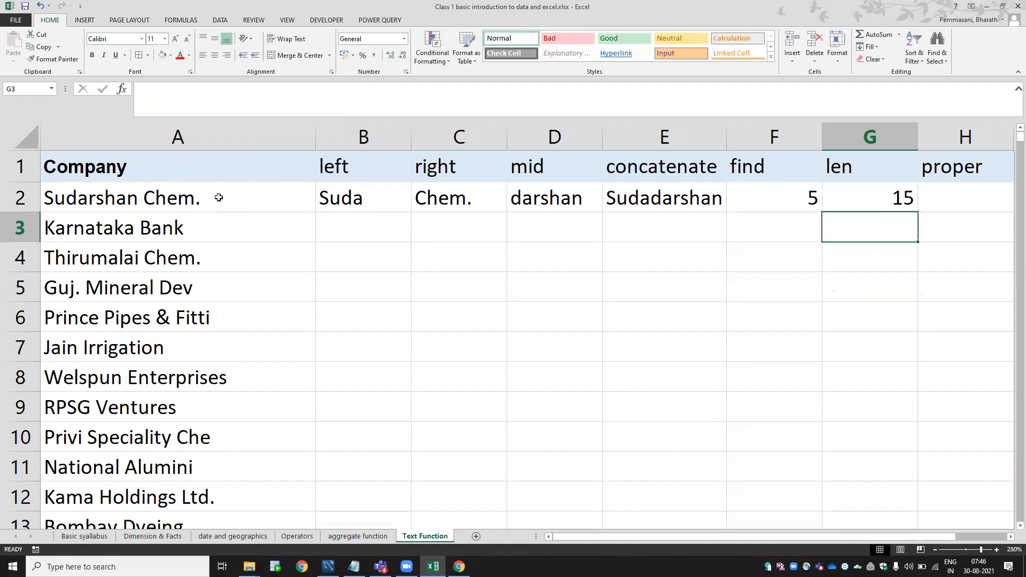
Copy the trim header from I1 over the proper header in H1.
{"action": "key", "text": "Up"}
{"action": "key", "text": "Right"}
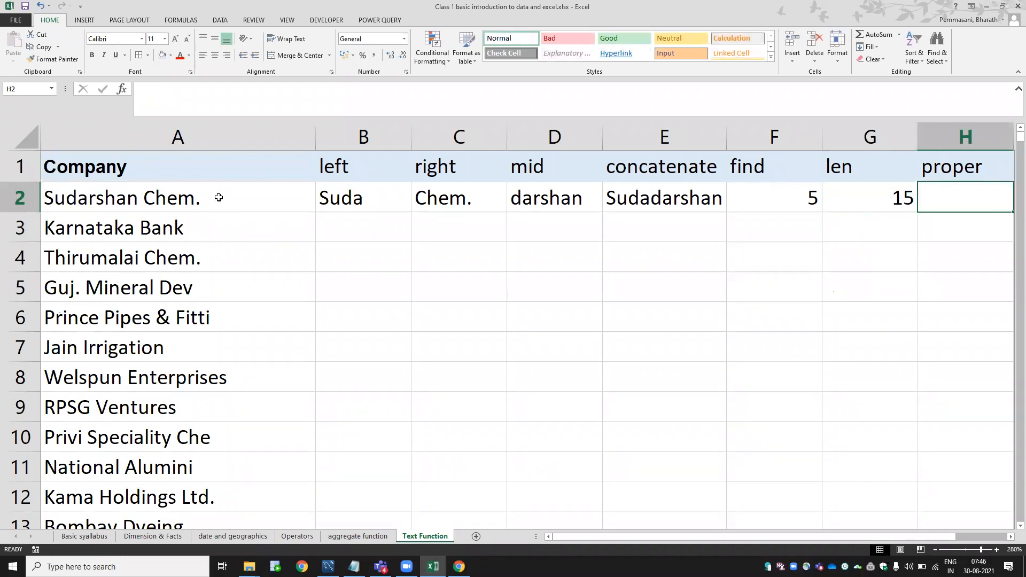
{"action": "key", "text": "Right"}
{"action": "key", "text": "Left"}
{"action": "key", "text": "Up"}
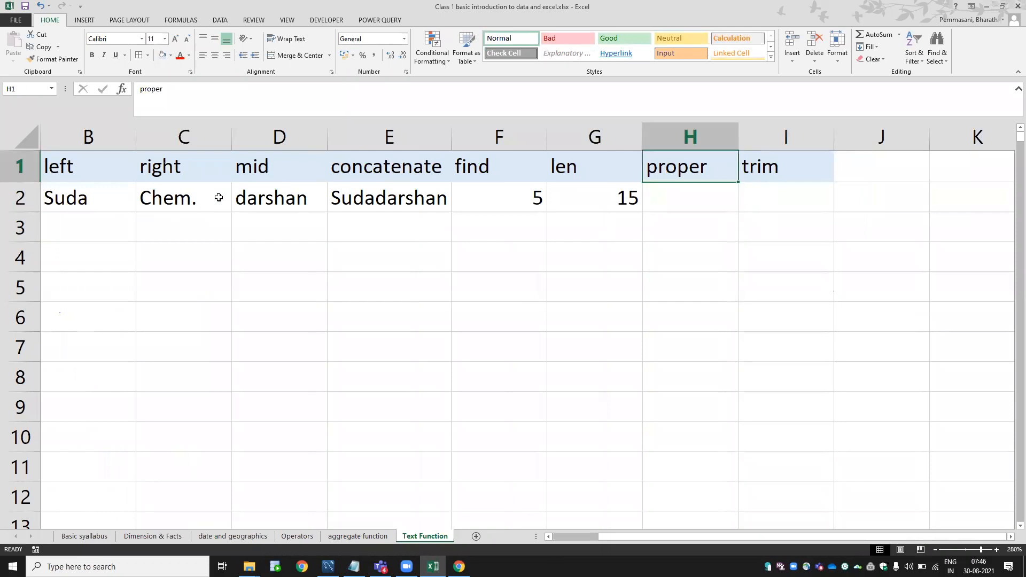
{"action": "key", "text": "Right"}
{"action": "key", "text": "ctrl+c"}
{"action": "key", "text": "Left"}
{"action": "key", "text": "ctrl+v"}
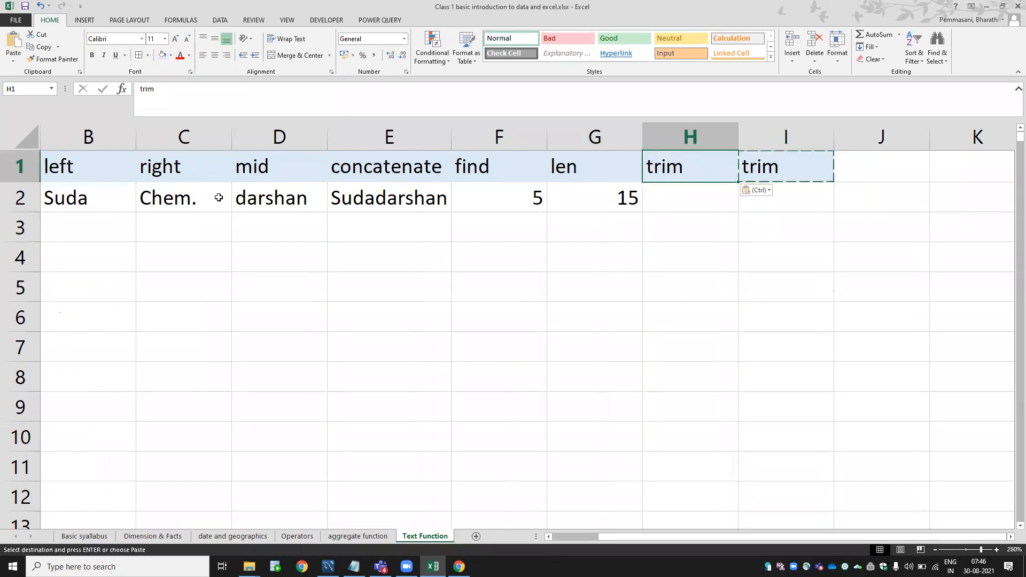
Label I1, J1 and K1 as lower, upper and proper.
{"action": "key", "text": "Right"}
{"action": "type", "text": "lower"}
{"action": "key", "text": "Right"}
{"action": "type", "text": "upper"}
{"action": "key", "text": "Right"}
{"action": "type", "text": "mid"}
{"action": "key", "text": "BackSpace"}
{"action": "key", "text": "BackSpace"}
{"action": "key", "text": "BackSpace"}
{"action": "type", "text": "proper"}
{"action": "key", "text": "Return"}
{"action": "key", "text": "Left"}
{"action": "key", "text": "Left"}
{"action": "key", "text": "Left"}
{"action": "key", "text": "Left"}
{"action": "key", "text": "Left"}
{"action": "key", "text": "Left"}
{"action": "key", "text": "Left"}
{"action": "key", "text": "Left"}
{"action": "key", "text": "Left"}
{"action": "key", "text": "Left"}
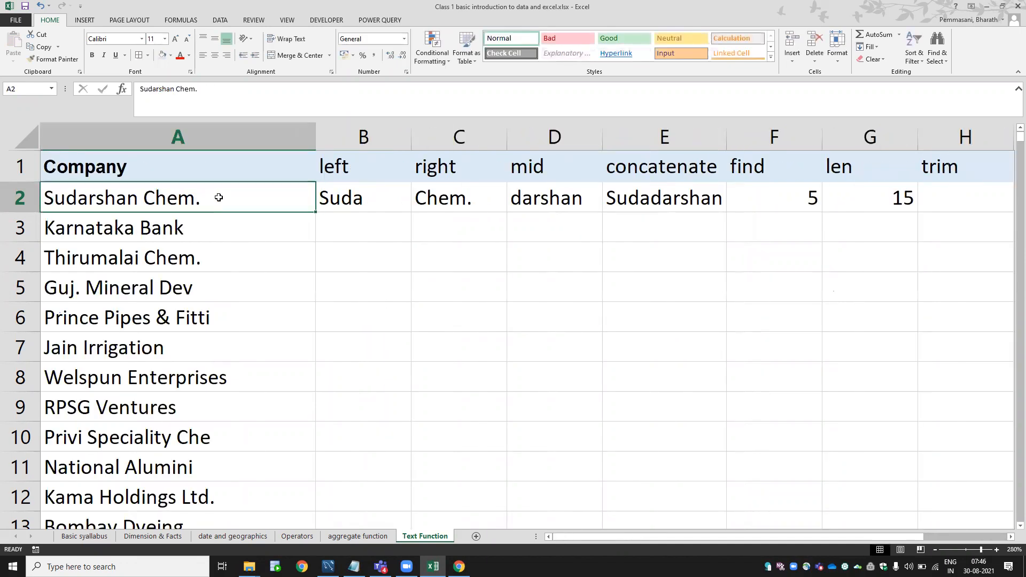
Pad A2's company name with extra spaces, increasing G2's LEN result.
{"action": "double_click", "coordinate": [219, 197]}
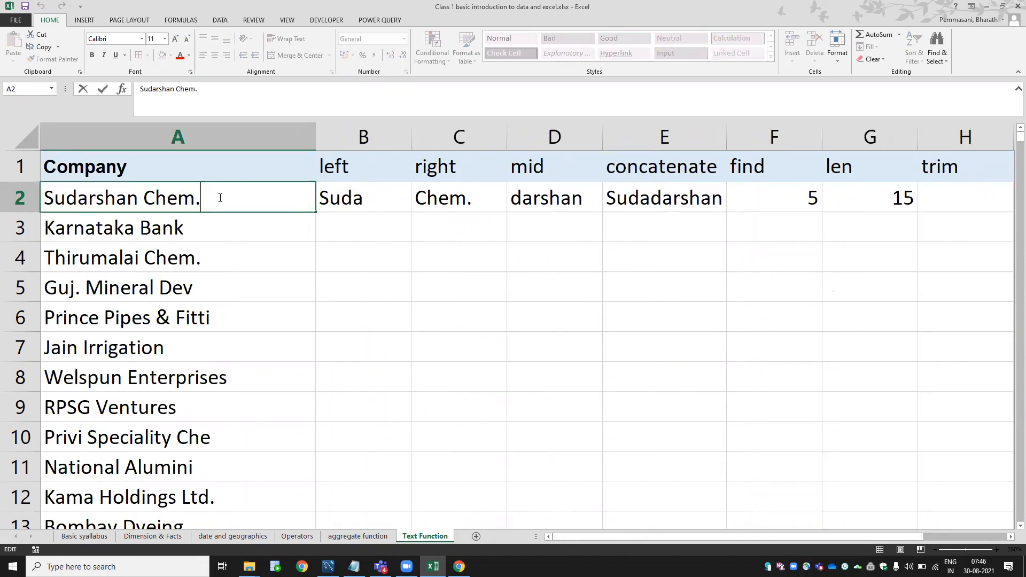
{"action": "key", "text": "Return"}
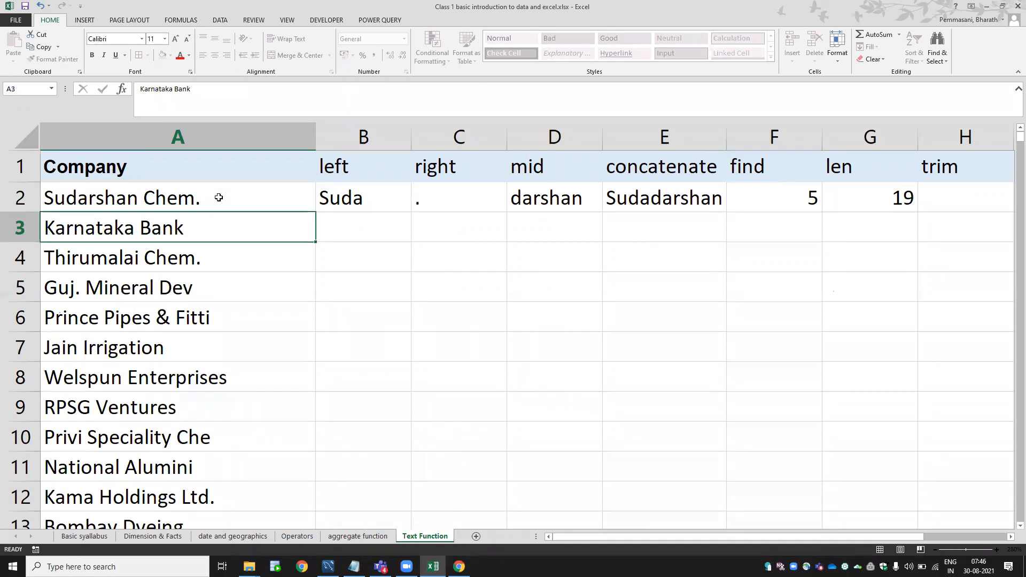
{"action": "left_click", "coordinate": [891, 205]}
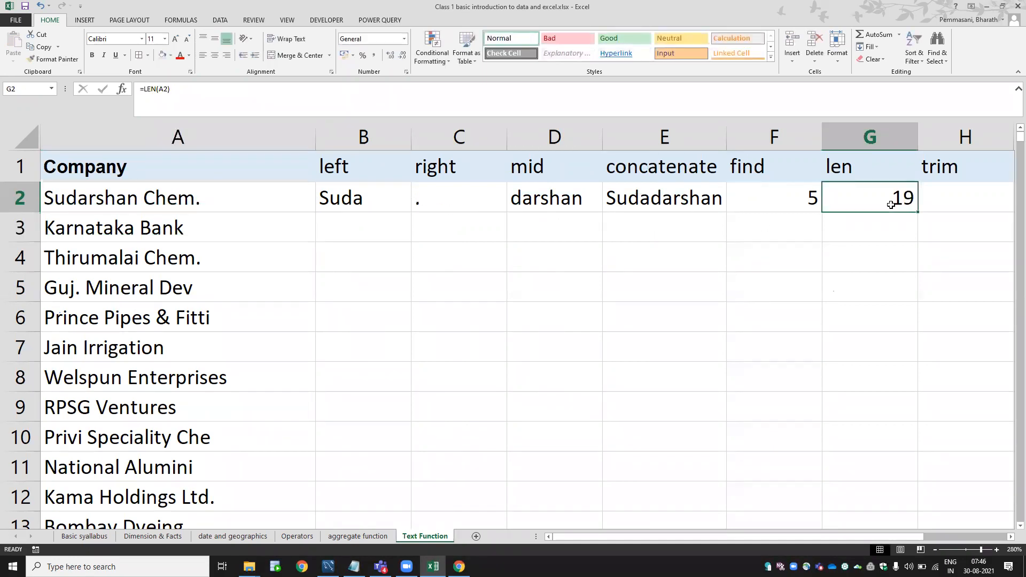
{"action": "double_click", "coordinate": [276, 202]}
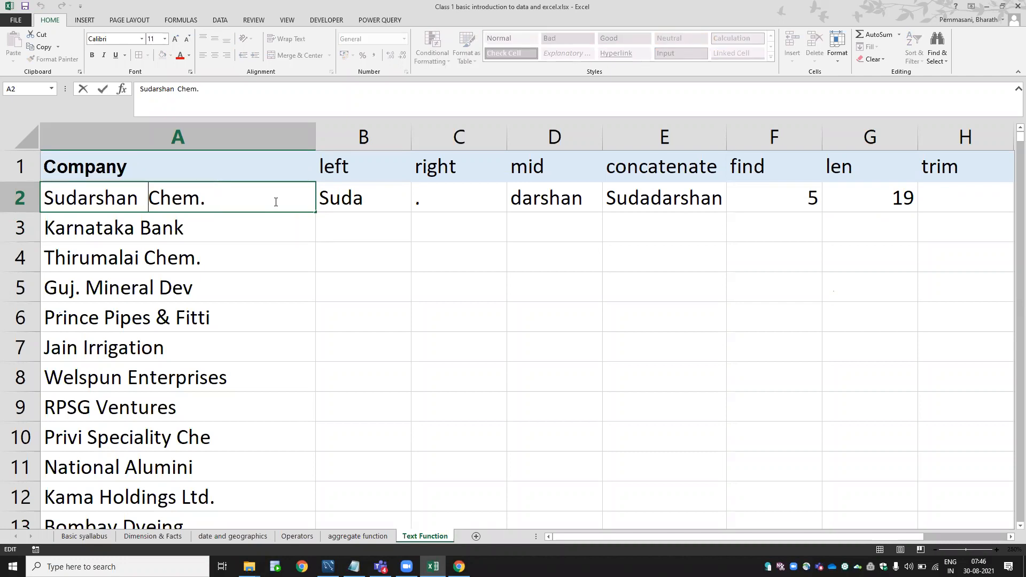
{"action": "key", "text": "Return"}
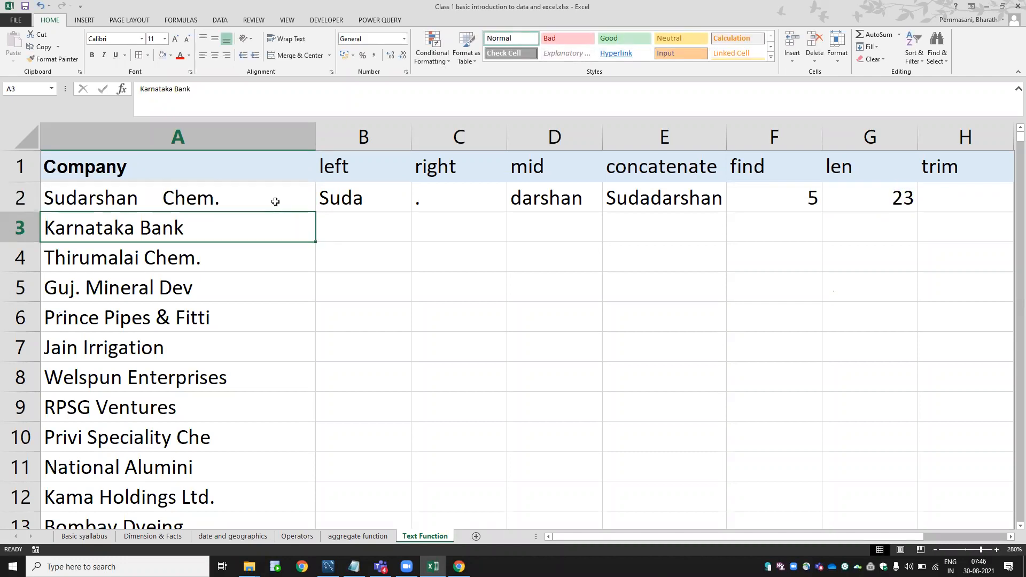
{"action": "key", "text": "Up"}
{"action": "key", "text": "Right"}
{"action": "key", "text": "Right"}
{"action": "key", "text": "Right"}
{"action": "key", "text": "Right"}
{"action": "key", "text": "Right"}
{"action": "key", "text": "Right"}
Enter =TRIM(A2) in H2 and AutoFit column H to the trimmed name.
{"action": "key", "text": "Right"}
{"action": "type", "text": "=trim"}
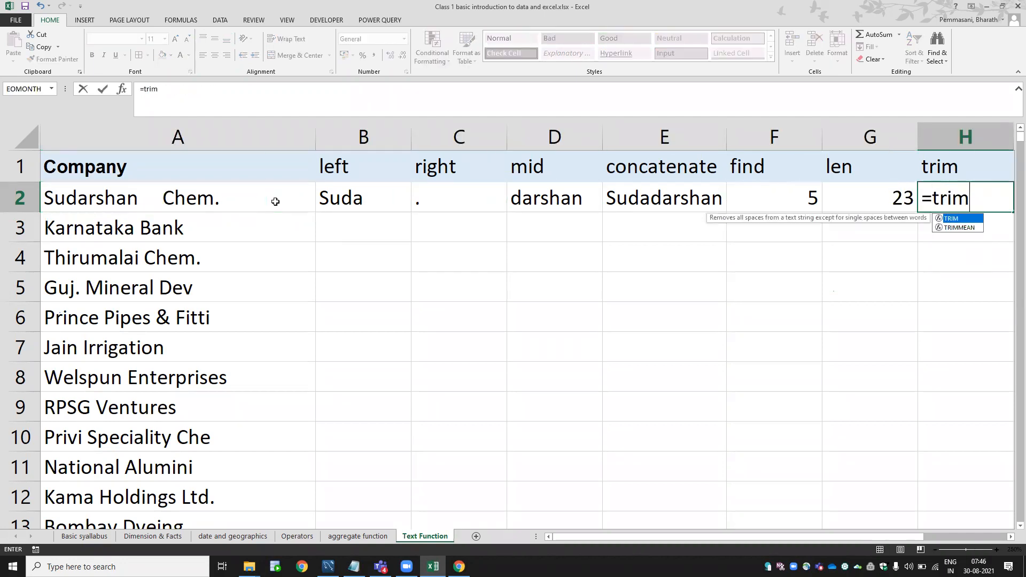
{"action": "key", "text": "Tab"}
{"action": "key", "text": "Left"}
{"action": "key", "text": "Left"}
{"action": "left_click", "coordinate": [275, 202]}
{"action": "key", "text": "Return"}
{"action": "key", "text": "Up"}
{"action": "key", "text": "Right"}
{"action": "key", "text": "Left"}
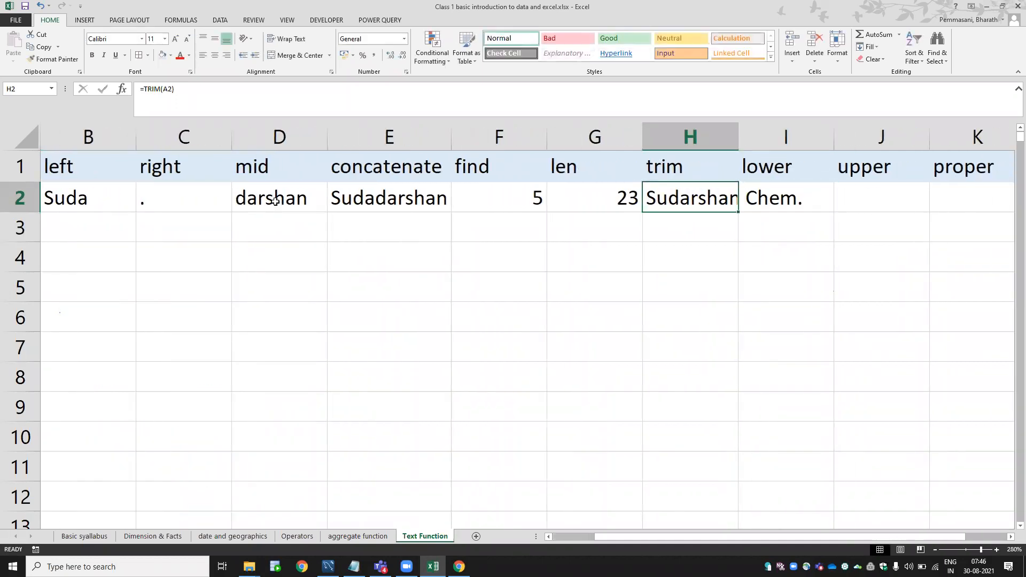
{"action": "key", "text": "alt+h"}
{"action": "key", "text": "o"}
{"action": "key", "text": "i"}
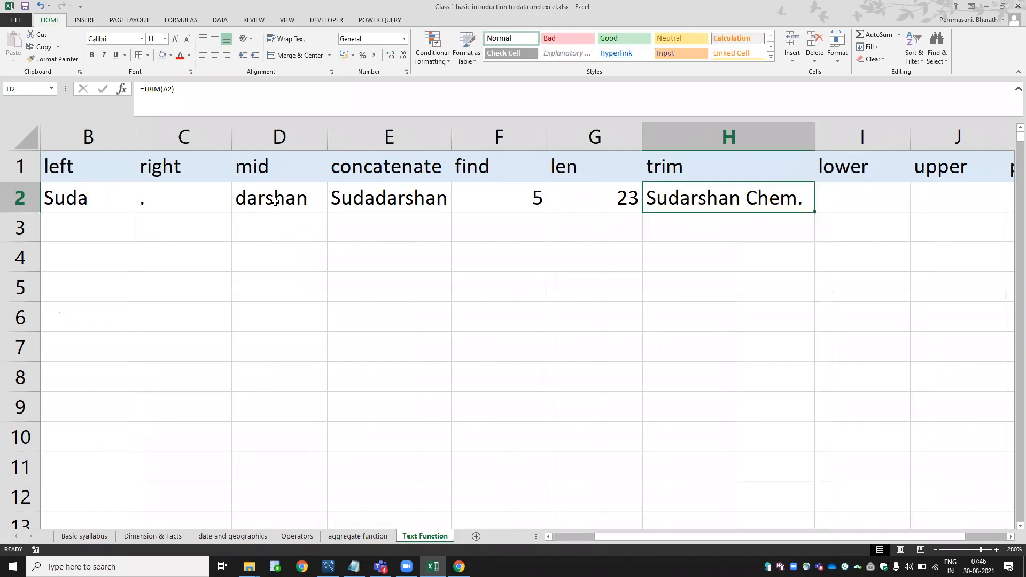
Remove a trailing space from the company name in A2.
{"action": "key", "text": "Right"}
{"action": "key", "text": "Left"}
{"action": "key", "text": "Left"}
{"action": "key", "text": "Left"}
{"action": "key", "text": "Left"}
{"action": "key", "text": "Left"}
{"action": "key", "text": "Left"}
{"action": "key", "text": "Left"}
{"action": "key", "text": "Left"}
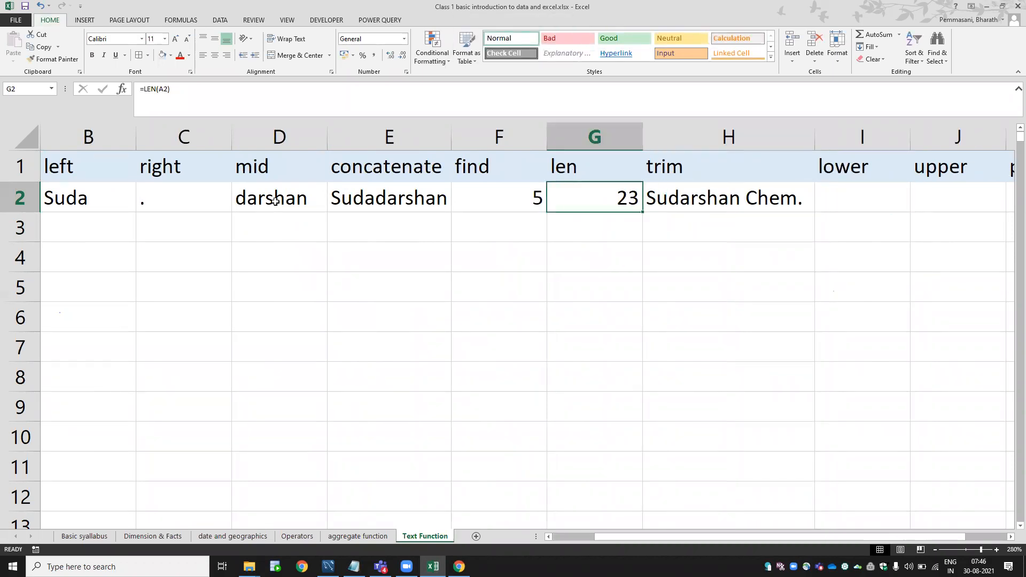
{"action": "key", "text": "F2"}
{"action": "key", "text": "BackSpace"}
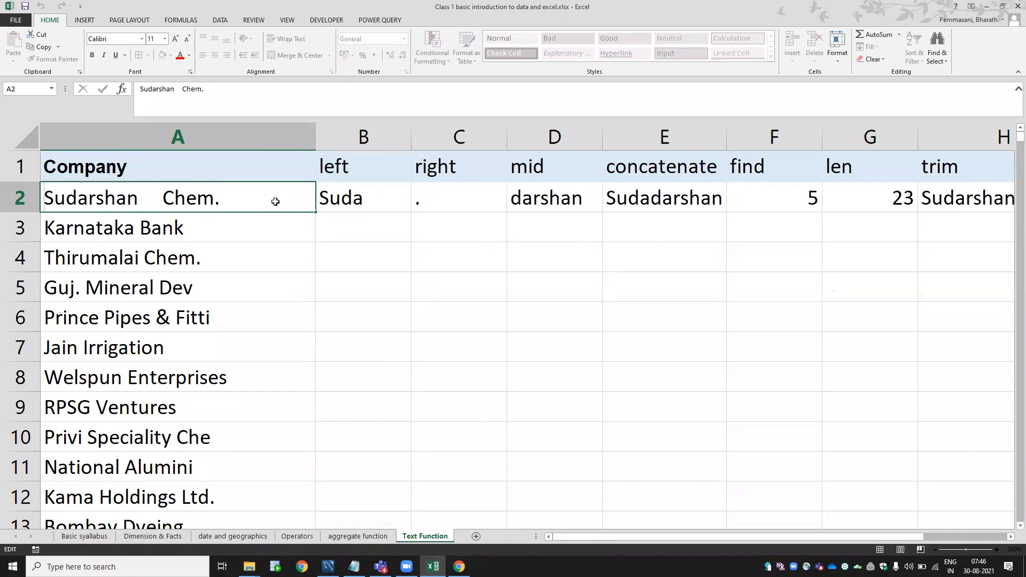
{"action": "key", "text": "Tab"}
{"action": "key", "text": "Right"}
{"action": "key", "text": "Right"}
{"action": "key", "text": "Right"}
{"action": "key", "text": "Right"}
{"action": "key", "text": "Right"}
{"action": "key", "text": "Right"}
{"action": "key", "text": "Right"}
{"action": "key", "text": "Right"}
{"action": "key", "text": "Right"}
{"action": "key", "text": "Right"}
{"action": "key", "text": "Right"}
{"action": "key", "text": "Right"}
{"action": "key", "text": "Right"}
{"action": "key", "text": "Left"}
{"action": "key", "text": "Left"}
{"action": "key", "text": "Left"}
{"action": "key", "text": "Left"}
{"action": "key", "text": "Left"}
{"action": "key", "text": "Left"}
{"action": "key", "text": "Left"}
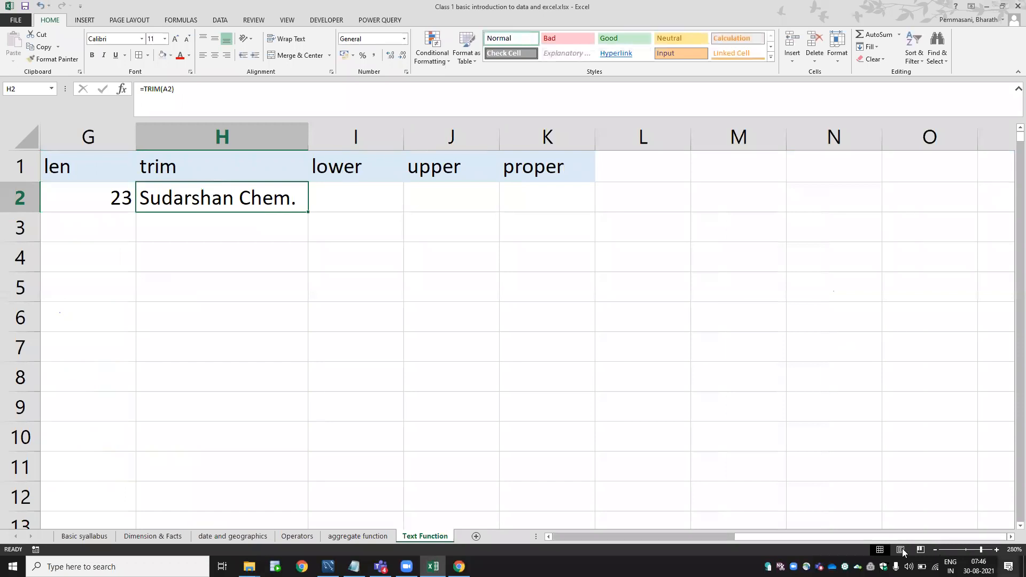
Zoom out to show more columns and begin a =LOWER formula in I2.
{"action": "left_click", "coordinate": [935, 550]}
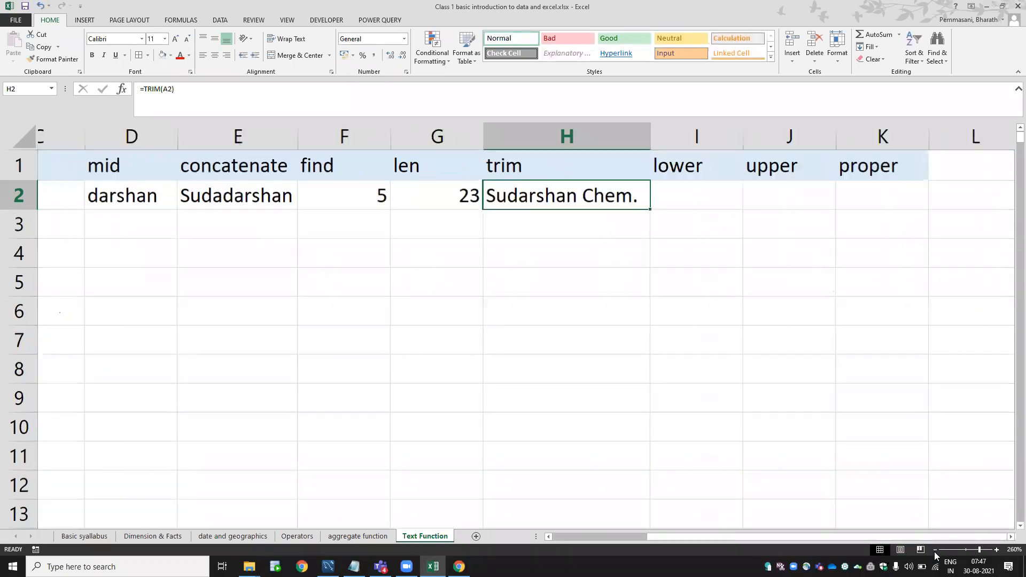
{"action": "left_click", "coordinate": [935, 550]}
{"action": "left_click", "coordinate": [935, 550]}
{"action": "left_click", "coordinate": [935, 550]}
{"action": "key", "text": "Left"}
{"action": "key", "text": "Left"}
{"action": "key", "text": "Left"}
{"action": "key", "text": "Left"}
{"action": "key", "text": "Left"}
{"action": "key", "text": "Left"}
{"action": "key", "text": "Left"}
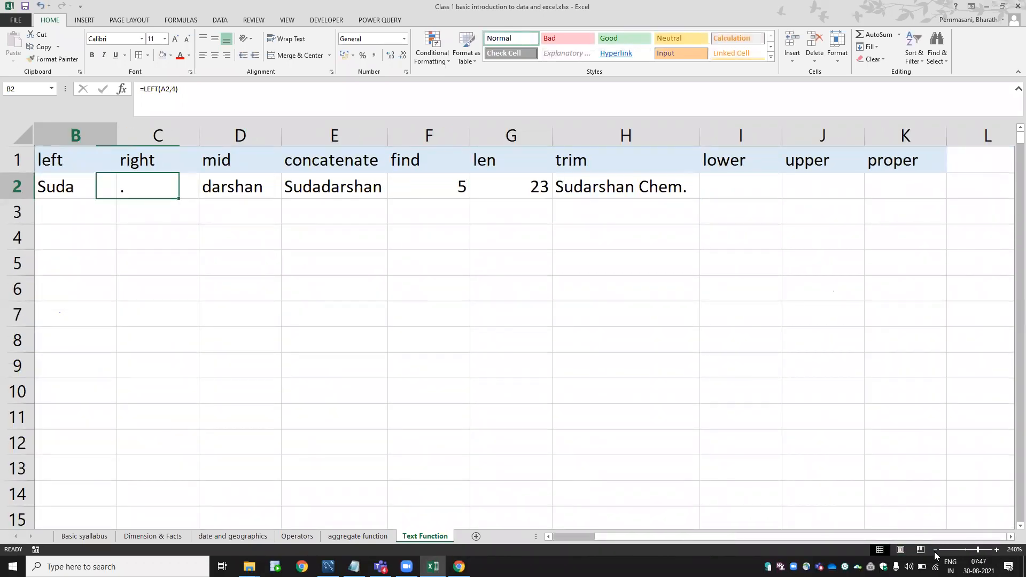
{"action": "key", "text": "Right"}
{"action": "key", "text": "Right"}
{"action": "key", "text": "Right"}
{"action": "key", "text": "Right"}
{"action": "key", "text": "Right"}
{"action": "key", "text": "Right"}
{"action": "key", "text": "Right"}
{"action": "key", "text": "Right"}
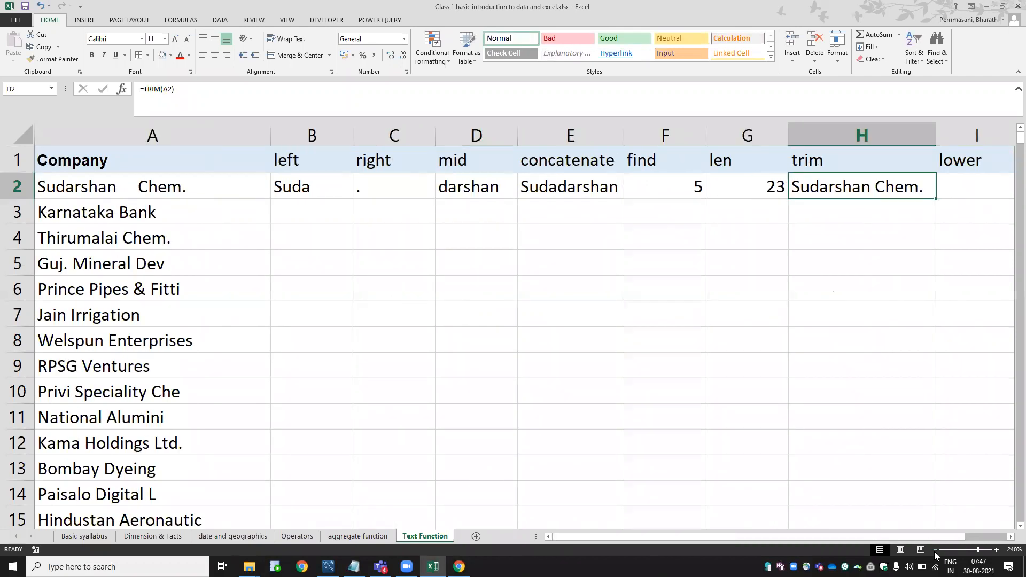
{"action": "type", "text": "="}
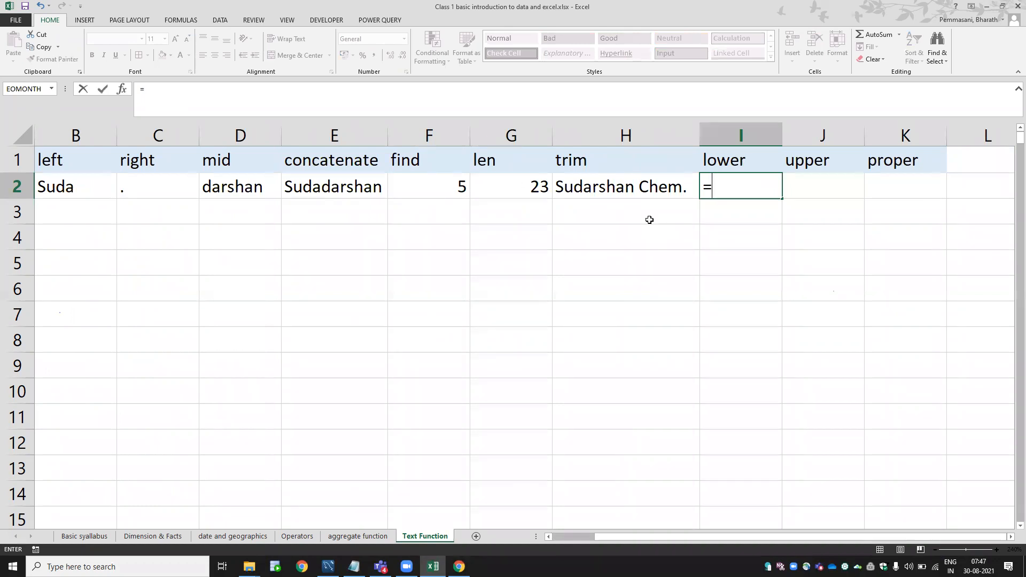
{"action": "type", "text": "lower"}
Complete =LOWER(H2) in I2 and AutoFit column I.
{"action": "key", "text": "Tab"}
{"action": "key", "text": "Left"}
{"action": "key", "text": "Return"}
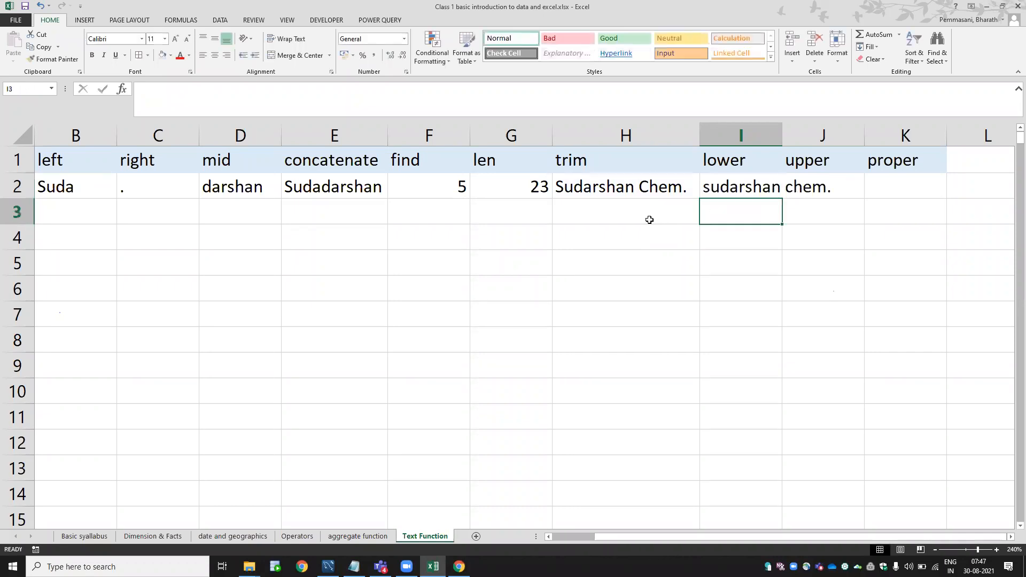
{"action": "key", "text": "Up"}
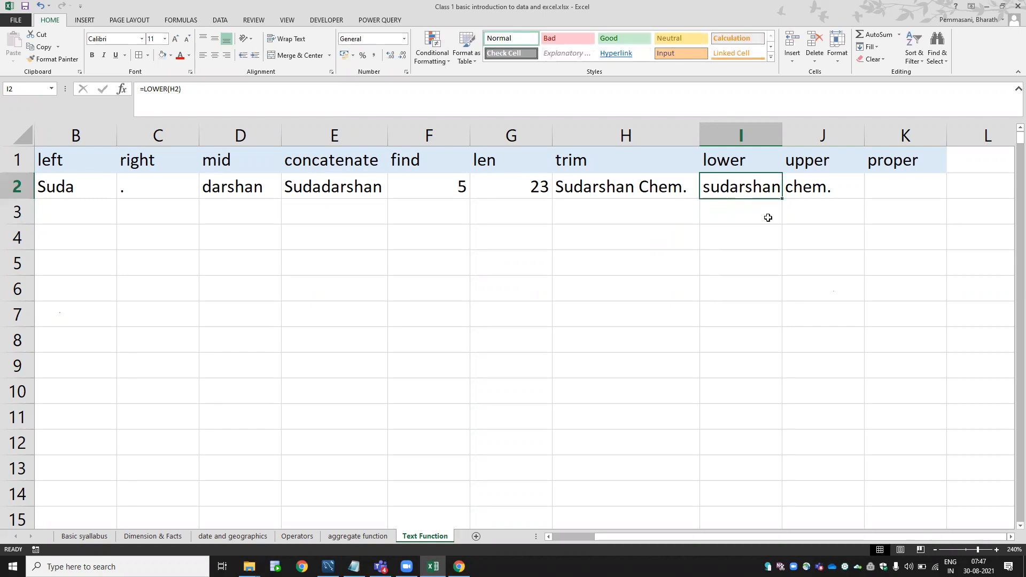
{"action": "key", "text": "alt+h"}
{"action": "key", "text": "o"}
{"action": "key", "text": "i"}
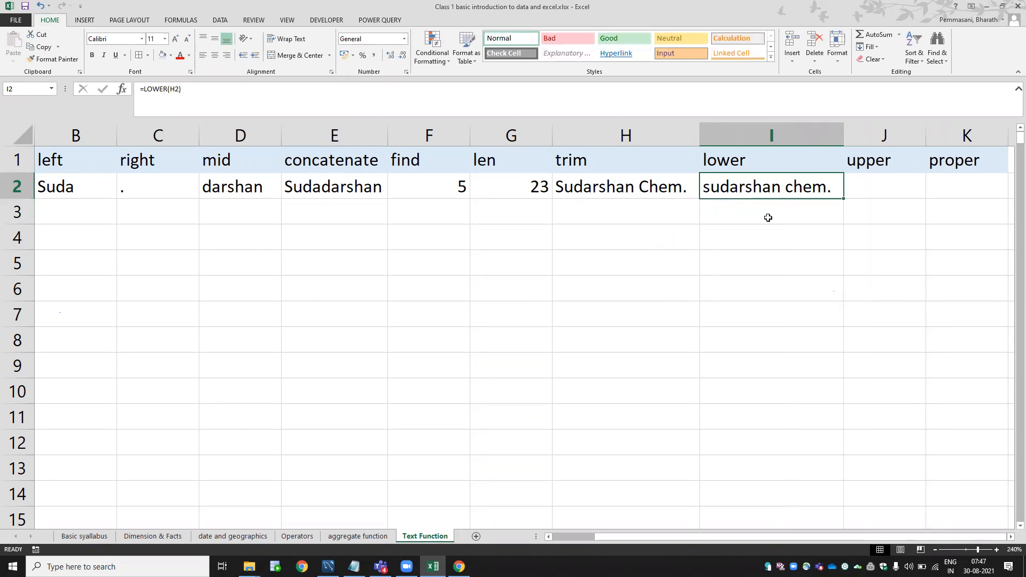
Enter =UPPER(I2) in J2, giving SUDARSHAN CHEM.
{"action": "key", "text": "Right"}
{"action": "type", "text": "=upp"}
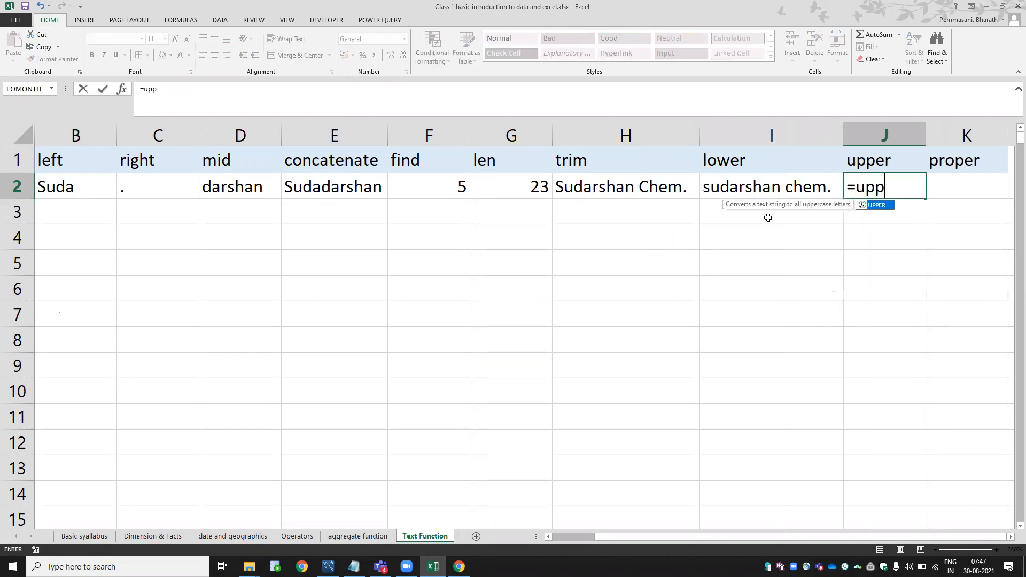
{"action": "key", "text": "Tab"}
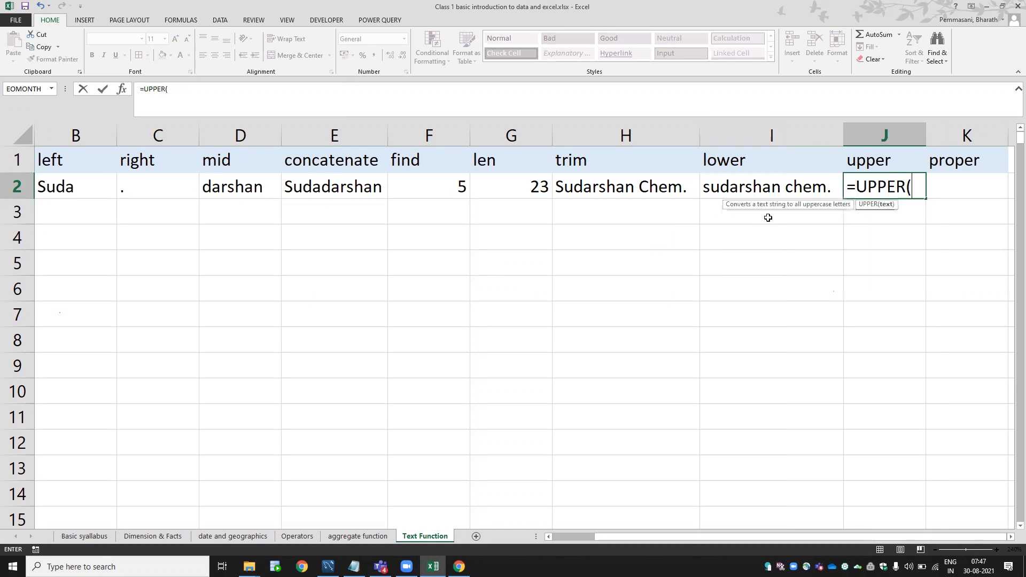
{"action": "left_click", "coordinate": [744, 186]}
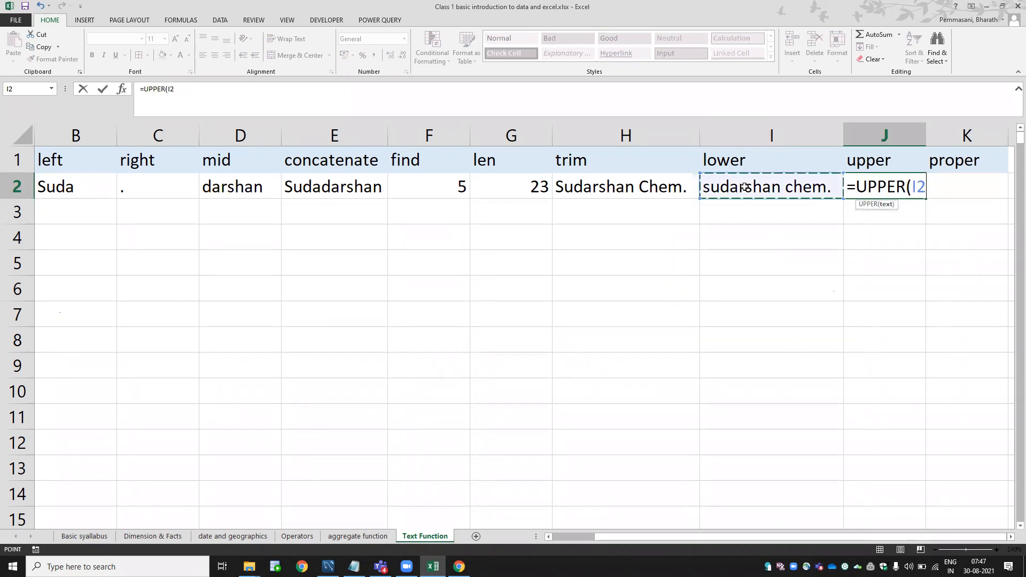
{"action": "type", "text": ")"}
{"action": "key", "text": "Return"}
{"action": "key", "text": "Up"}
{"action": "key", "text": "Right"}
{"action": "key", "text": "Left"}
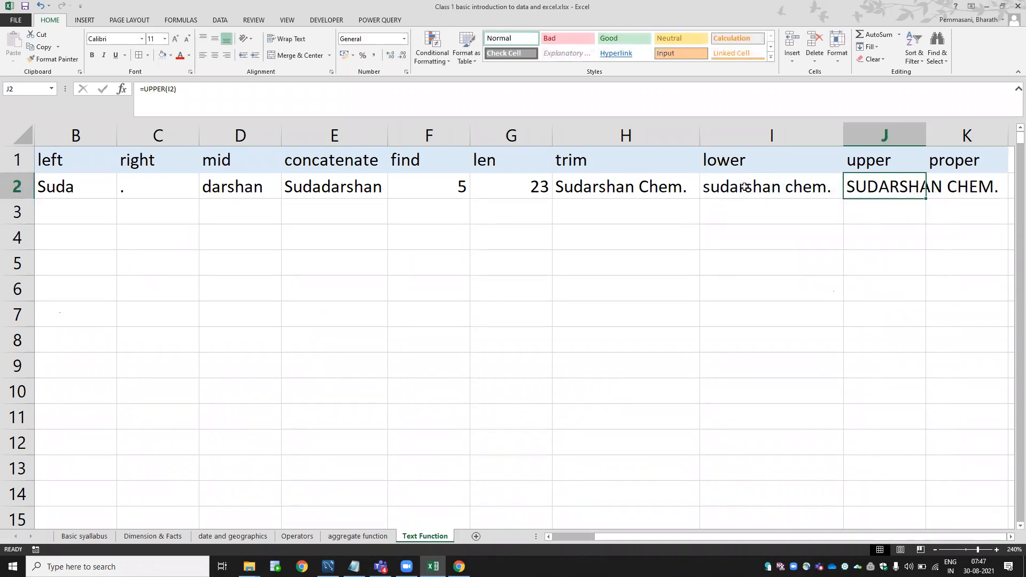
{"action": "key", "text": "Right"}
{"action": "key", "text": "Right"}
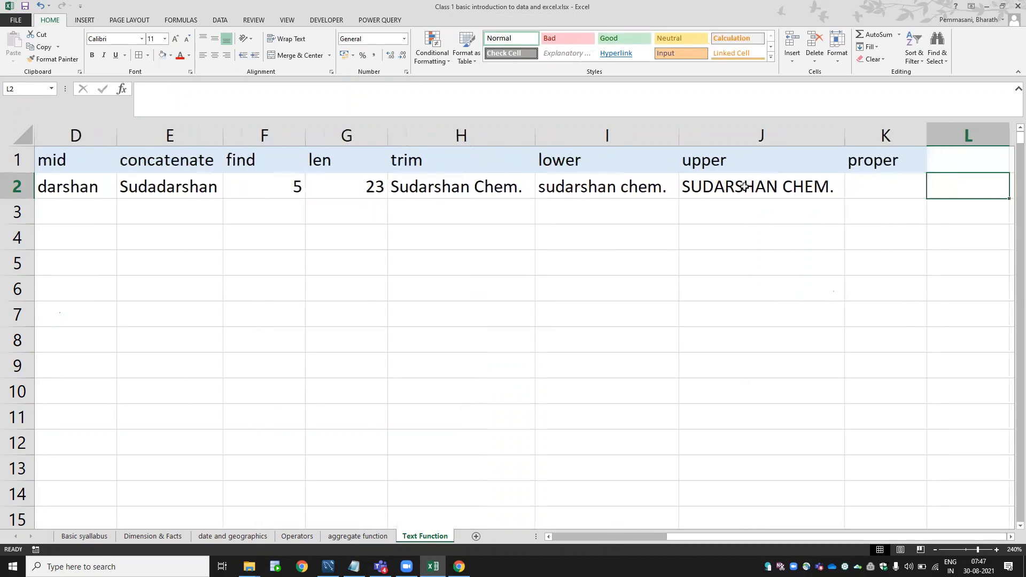
Enter =PROPER(J2) in K2 so it returns Sudarshan Chem.
{"action": "key", "text": "Left"}
{"action": "type", "text": "=pero"}
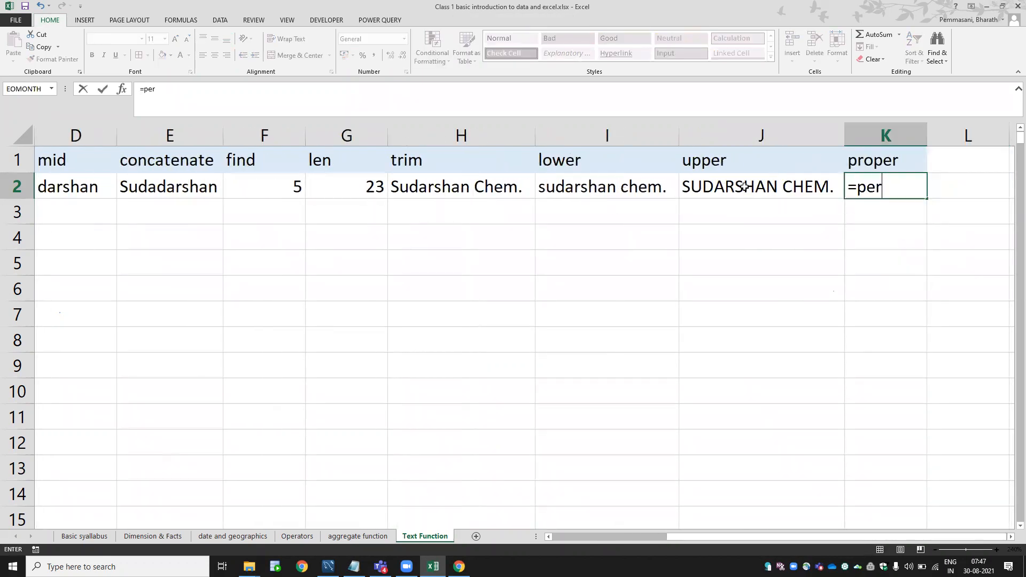
{"action": "key", "text": "BackSpace"}
{"action": "key", "text": "BackSpace"}
{"action": "key", "text": "BackSpace"}
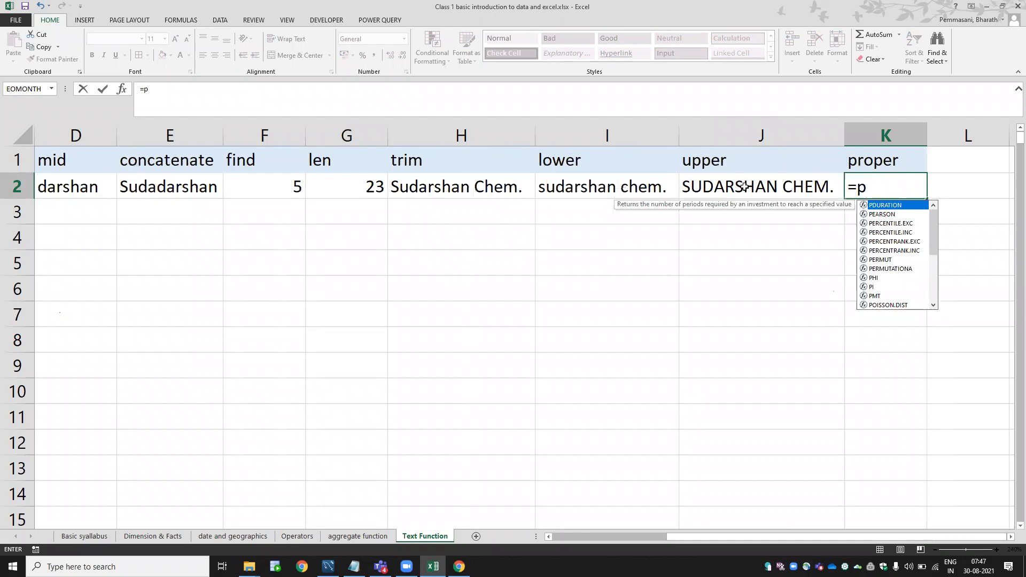
{"action": "type", "text": "rop"}
{"action": "key", "text": "Tab"}
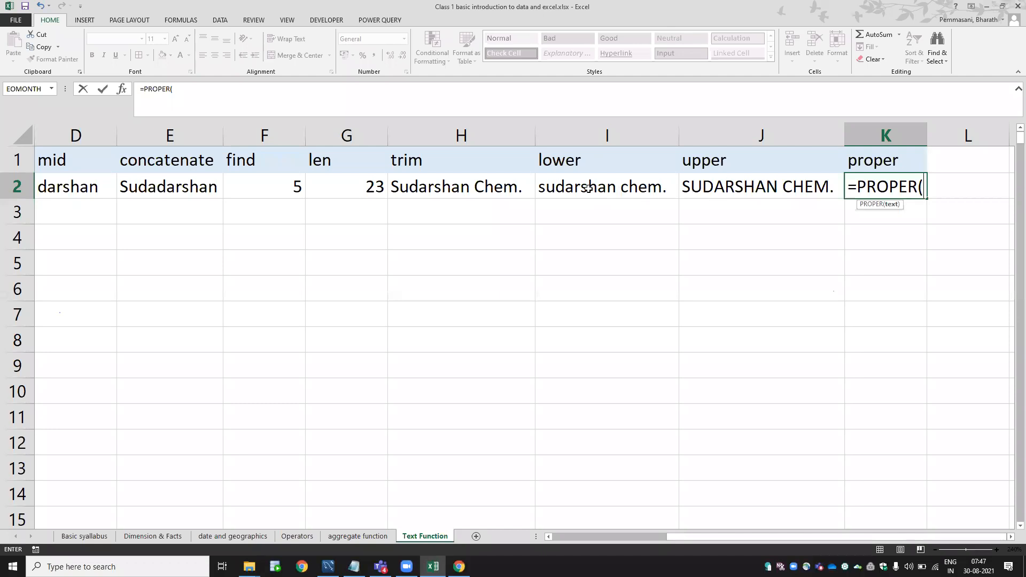
{"action": "left_click", "coordinate": [685, 185]}
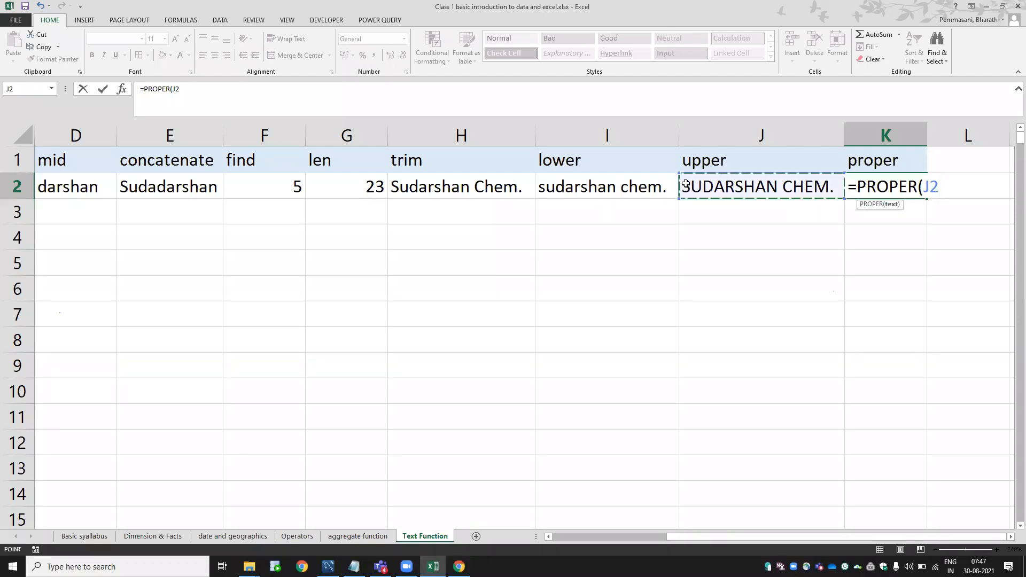
{"action": "type", "text": ")"}
{"action": "key", "text": "Return"}
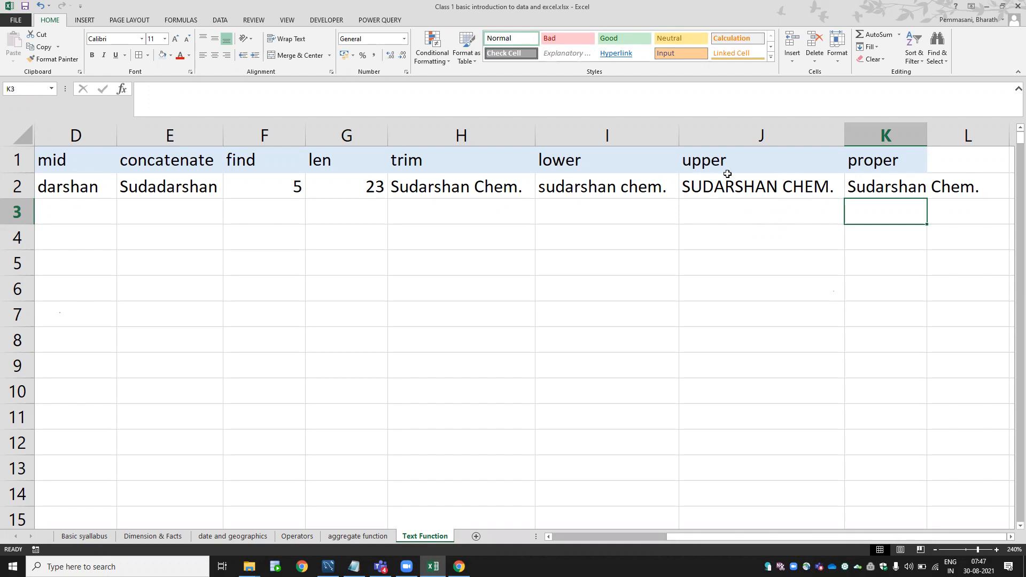
{"action": "left_click", "coordinate": [888, 181]}
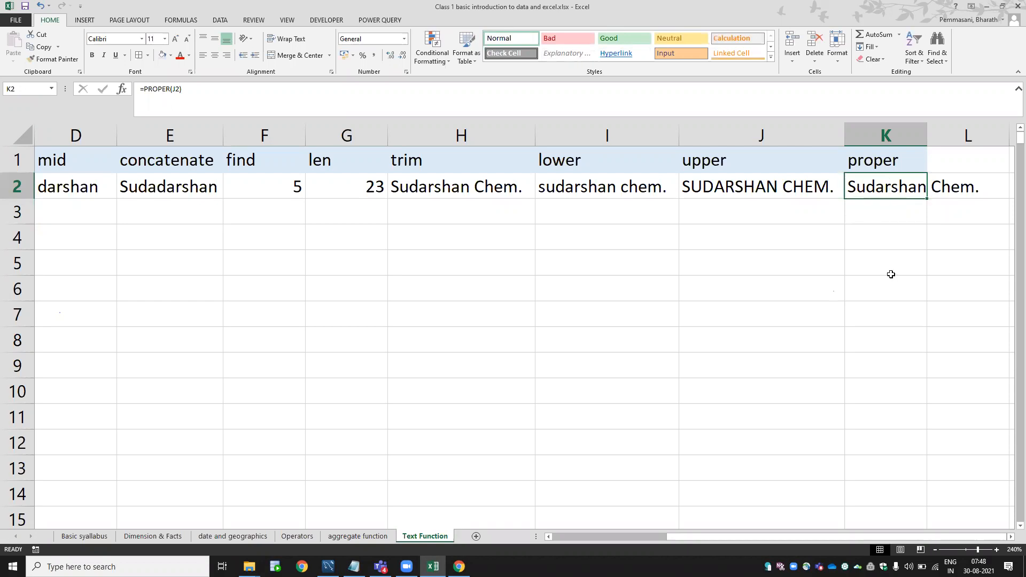
{"action": "key", "text": "Left"}
{"action": "key", "text": "Left"}
{"action": "key", "text": "Left"}
{"action": "key", "text": "Left"}
{"action": "key", "text": "Left"}
{"action": "key", "text": "Left"}
{"action": "key", "text": "Left"}
{"action": "key", "text": "Left"}
{"action": "key", "text": "Left"}
{"action": "key", "text": "Left"}
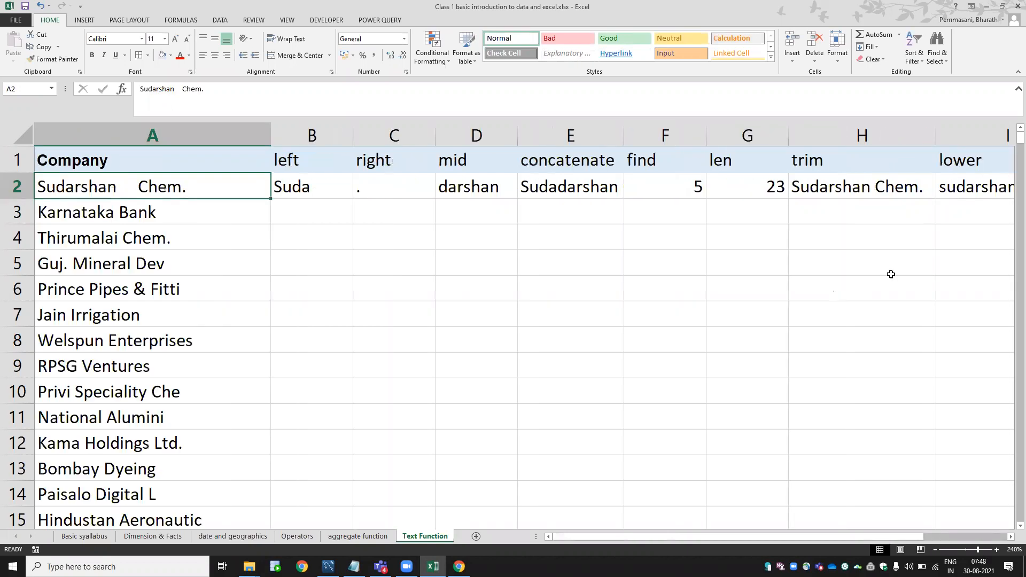
{"action": "key", "text": "Right"}
{"action": "key", "text": "Right"}
{"action": "key", "text": "Right"}
{"action": "key", "text": "Right"}
{"action": "key", "text": "Right"}
{"action": "key", "text": "Right"}
{"action": "key", "text": "Right"}
{"action": "key", "text": "Right"}
{"action": "key", "text": "Right"}
{"action": "key", "text": "Right"}
{"action": "key", "text": "Right"}
{"action": "key", "text": "Right"}
{"action": "key", "text": "Right"}
{"action": "key", "text": "Right"}
{"action": "key", "text": "Right"}
{"action": "key", "text": "Right"}
{"action": "key", "text": "Right"}
{"action": "key", "text": "Right"}
{"action": "key", "text": "Right"}
{"action": "key", "text": "Right"}
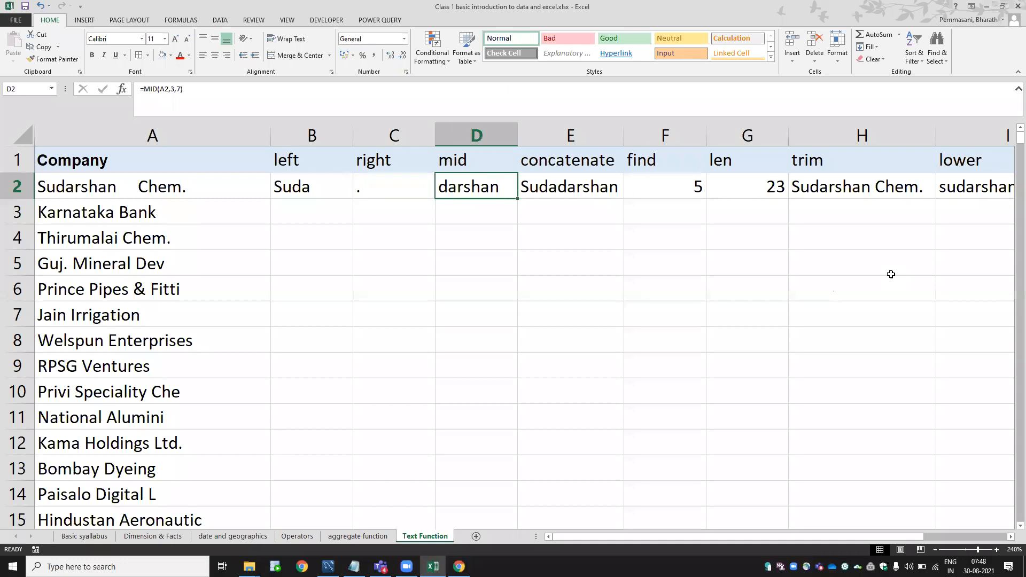
{"action": "key", "text": "Left"}
{"action": "key", "text": "Left"}
{"action": "key", "text": "Left"}
{"action": "key", "text": "Left"}
{"action": "key", "text": "Left"}
{"action": "key", "text": "Left"}
{"action": "key", "text": "Left"}
{"action": "key", "text": "Left"}
{"action": "key", "text": "Left"}
{"action": "key", "text": "Left"}
{"action": "key", "text": "Left"}
{"action": "key", "text": "Left"}
{"action": "key", "text": "Left"}
{"action": "key", "text": "Left"}
{"action": "key", "text": "Left"}
{"action": "key", "text": "Left"}
{"action": "key", "text": "Left"}
{"action": "key", "text": "Left"}
{"action": "key", "text": "Left"}
{"action": "key", "text": "Left"}
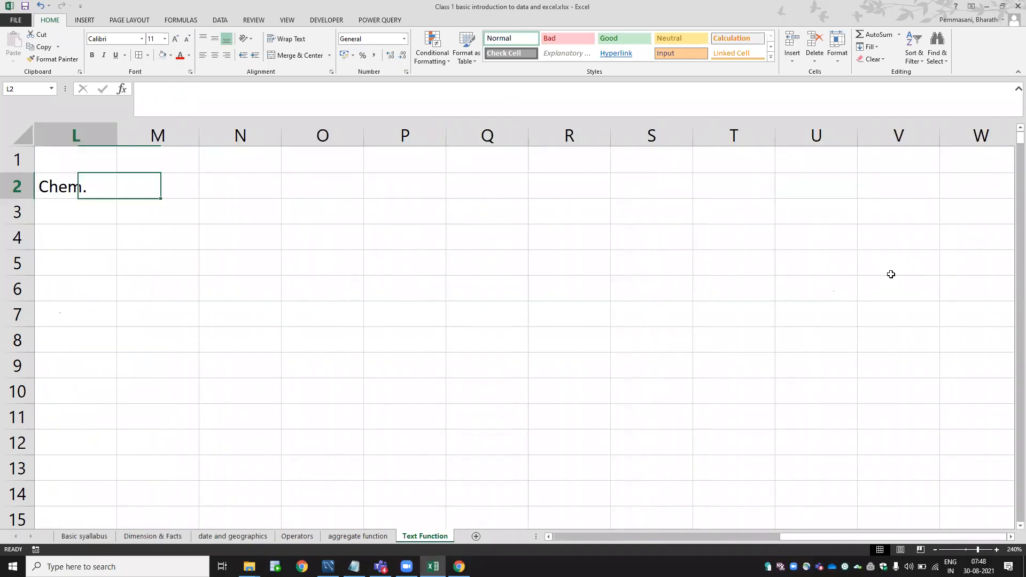
{"action": "key", "text": "Right"}
{"action": "key", "text": "Left"}
{"action": "key", "text": "F2"}
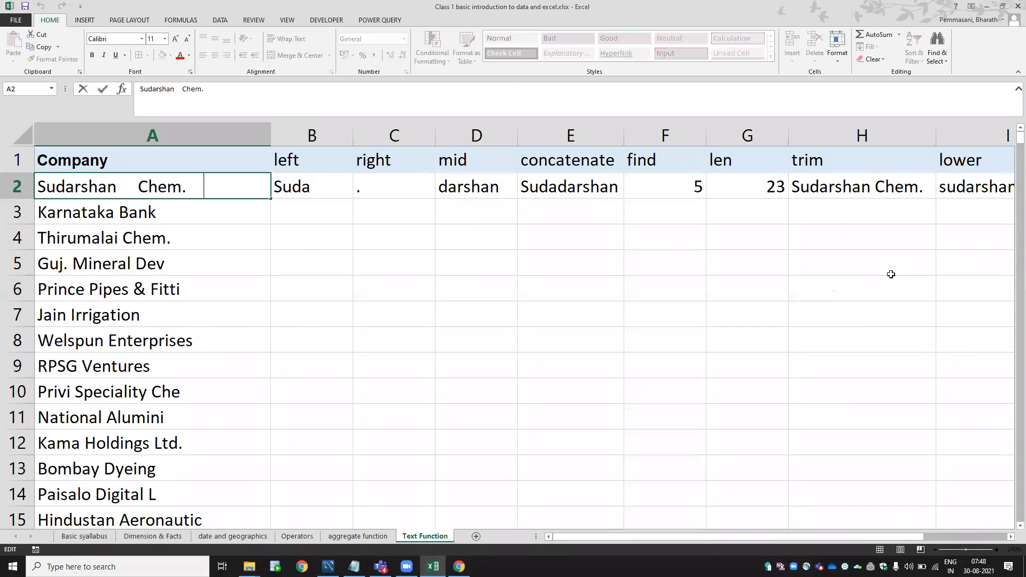
{"action": "key", "text": "BackSpace"}
{"action": "key", "text": "BackSpace"}
{"action": "key", "text": "BackSpace"}
{"action": "key", "text": "Return"}
{"action": "key", "text": "Up"}
{"action": "key", "text": "Right"}
{"action": "key", "text": "Right"}
{"action": "key", "text": "Right"}
{"action": "key", "text": "Right"}
{"action": "key", "text": "Right"}
{"action": "key", "text": "Right"}
{"action": "key", "text": "Right"}
{"action": "key", "text": "Right"}
{"action": "key", "text": "Right"}
{"action": "key", "text": "Right"}
{"action": "key", "text": "Right"}
{"action": "key", "text": "Right"}
{"action": "key", "text": "Right"}
{"action": "key", "text": "Left"}
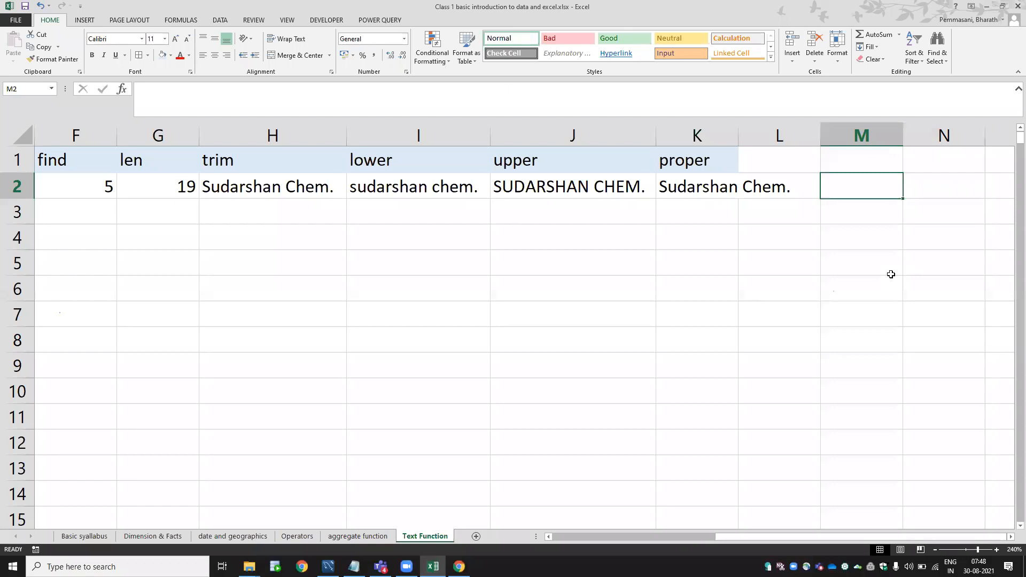
{"action": "key", "text": "Home"}
{"action": "key", "text": "Right"}
{"action": "key", "text": "shift+space"}
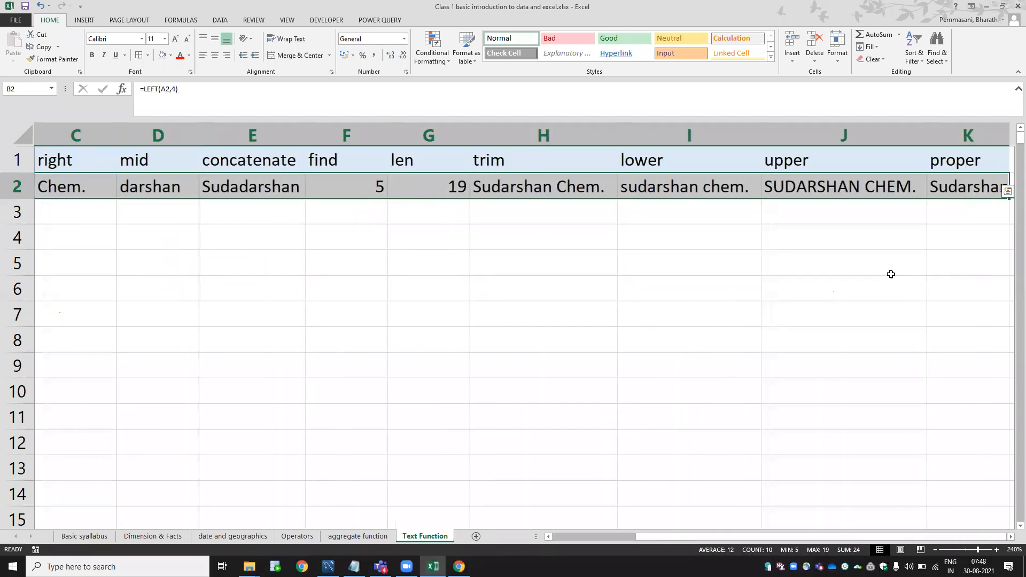
{"action": "key", "text": "Left"}
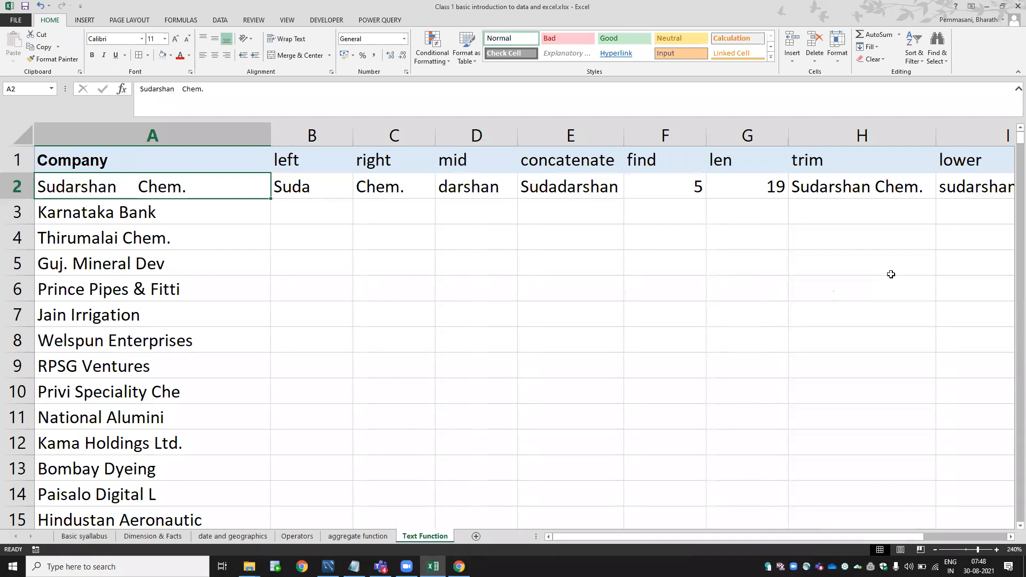
{"action": "key", "text": "Right"}
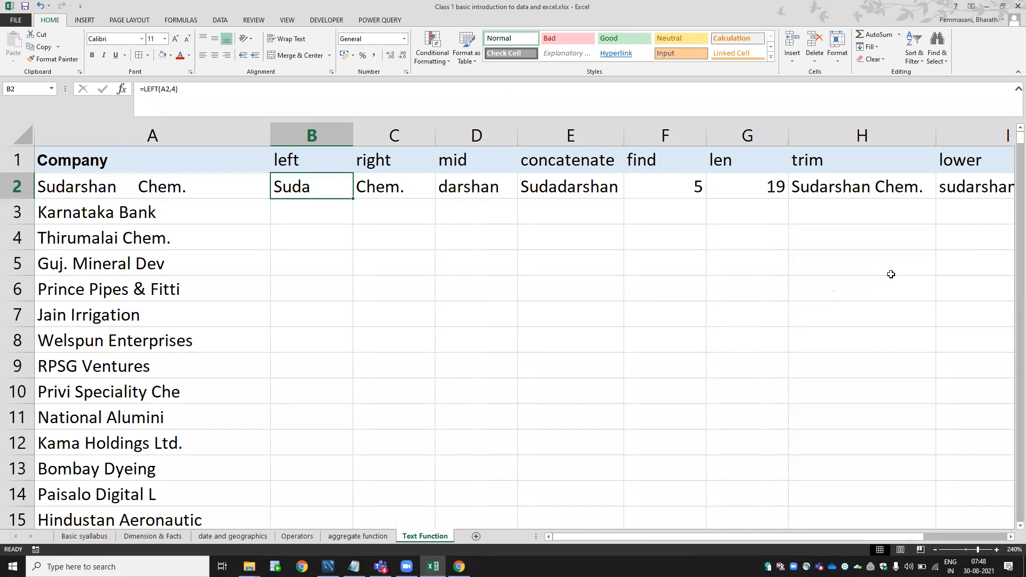
{"action": "key", "text": "Left"}
{"action": "key", "text": "Down"}
{"action": "key", "text": "Down"}
{"action": "key", "text": "Right"}
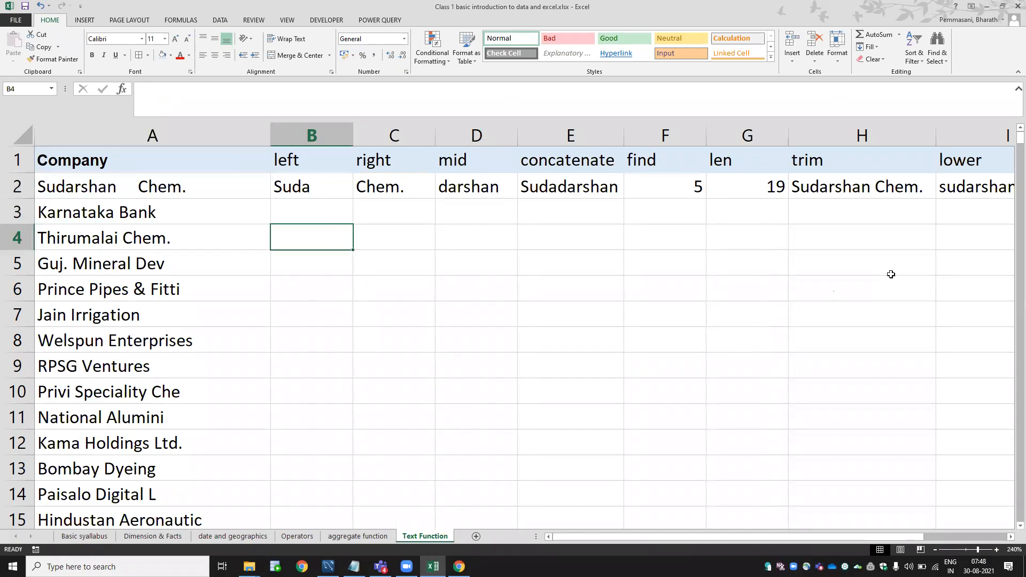
{"action": "key", "text": "Up"}
{"action": "key", "text": "Right"}
{"action": "key", "text": "Left"}
{"action": "key", "text": "Left"}
{"action": "key", "text": "Left"}
{"action": "key", "text": "Left"}
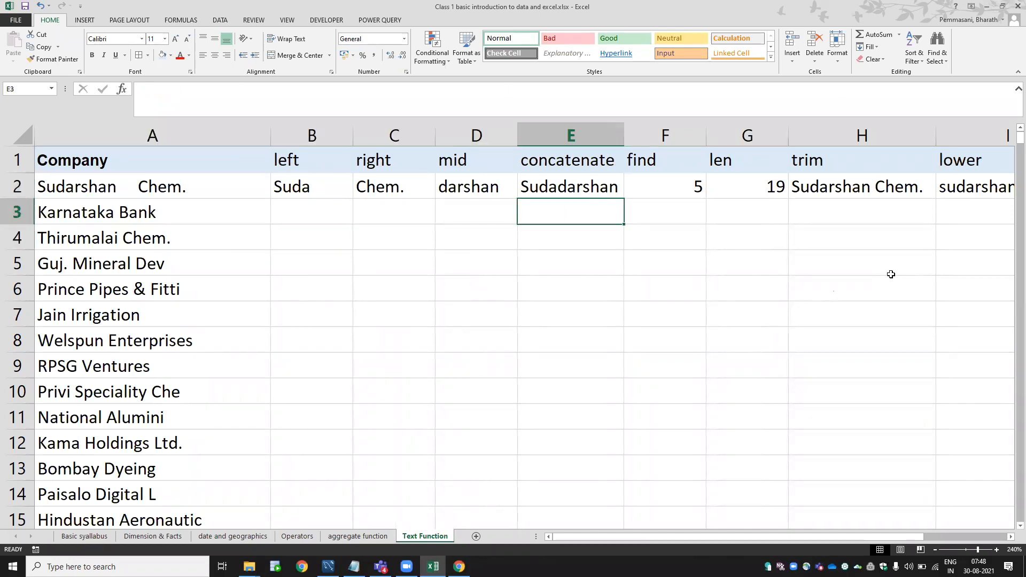
{"action": "key", "text": "Right"}
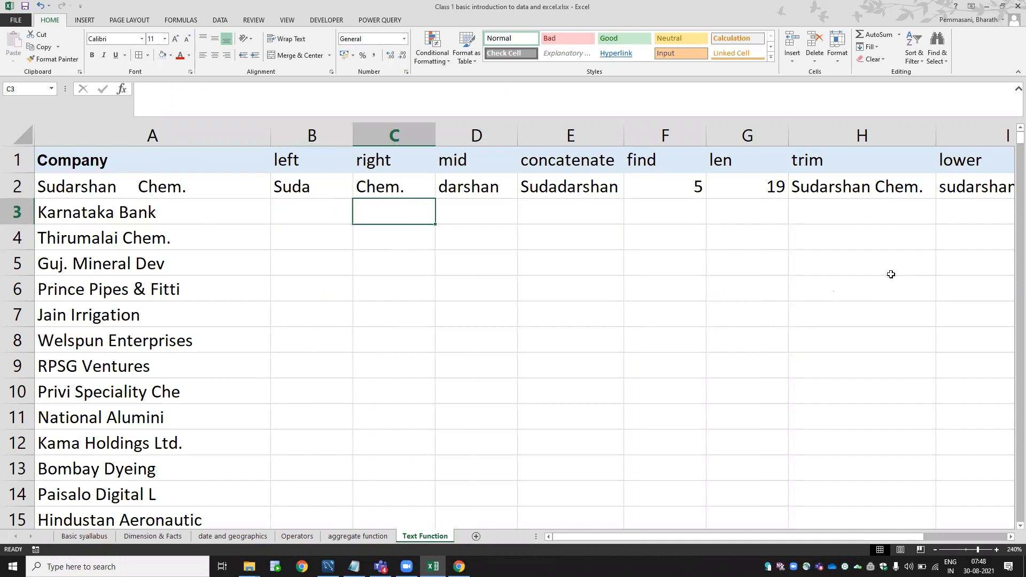
{"action": "key", "text": "Left"}
{"action": "key", "text": "shift+Down"}
{"action": "key", "text": "shift+Down"}
{"action": "key", "text": "shift+Down"}
{"action": "key", "text": "shift+Down"}
{"action": "key", "text": "shift+Down"}
{"action": "key", "text": "shift+Down"}
{"action": "key", "text": "shift+Down"}
{"action": "key", "text": "shift+Down"}
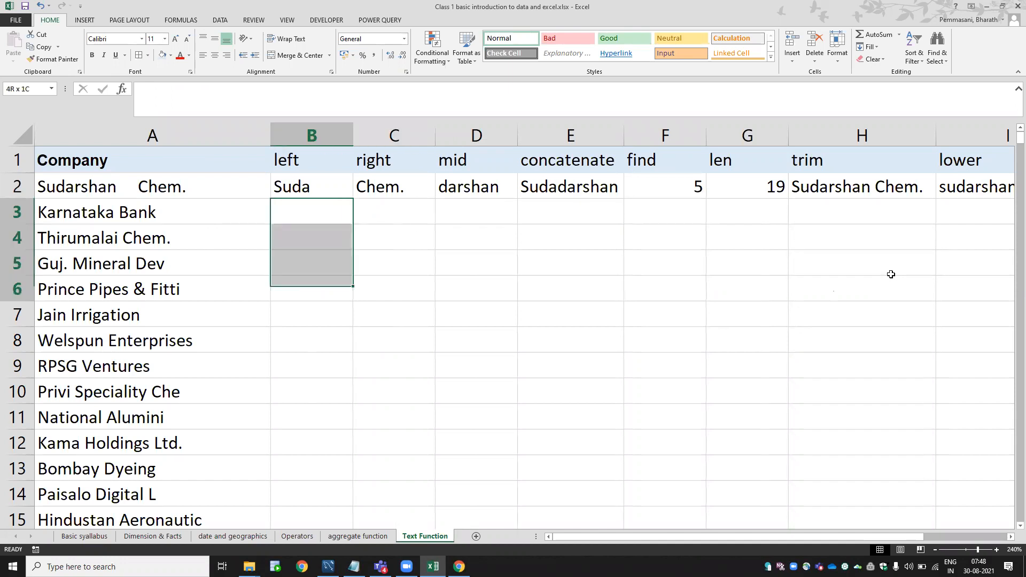
{"action": "key", "text": "shift+Right"}
{"action": "key", "text": "shift+Right"}
{"action": "key", "text": "shift+Right"}
{"action": "key", "text": "shift+Right"}
{"action": "key", "text": "shift+Right"}
{"action": "key", "text": "shift+Right"}
{"action": "key", "text": "shift+Right"}
{"action": "key", "text": "shift+Right"}
{"action": "key", "text": "shift+Right"}
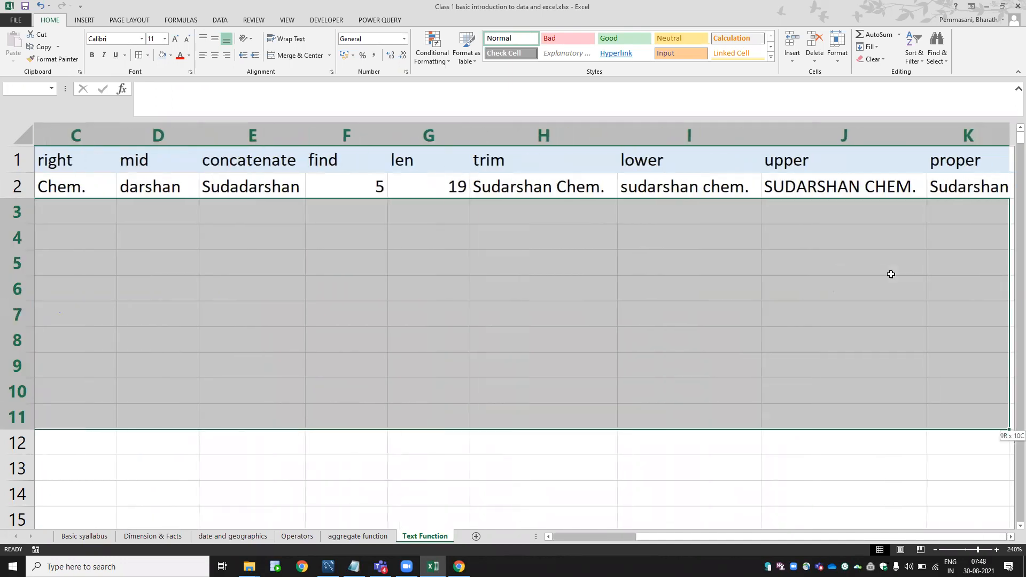
{"action": "key", "text": "Up"}
{"action": "key", "text": "Left"}
{"action": "key", "text": "Right"}
{"action": "key", "text": "Right"}
{"action": "key", "text": "Left"}
{"action": "key", "text": "Right"}
{"action": "key", "text": "Right"}
{"action": "key", "text": "Right"}
{"action": "key", "text": "Right"}
{"action": "key", "text": "Right"}
{"action": "key", "text": "Right"}
{"action": "key", "text": "Right"}
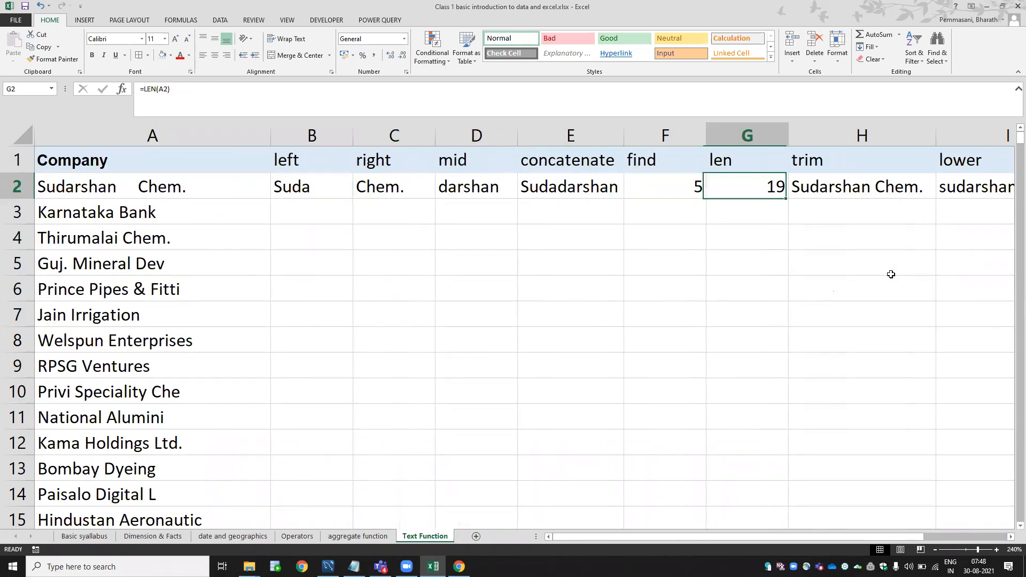
{"action": "key", "text": "Right"}
{"action": "key", "text": "Right"}
{"action": "key", "text": "Left"}
{"action": "key", "text": "Left"}
{"action": "key", "text": "Left"}
{"action": "key", "text": "Left"}
{"action": "key", "text": "Left"}
{"action": "key", "text": "Left"}
{"action": "key", "text": "Left"}
{"action": "key", "text": "Left"}
{"action": "key", "text": "Left"}
{"action": "key", "text": "Left"}
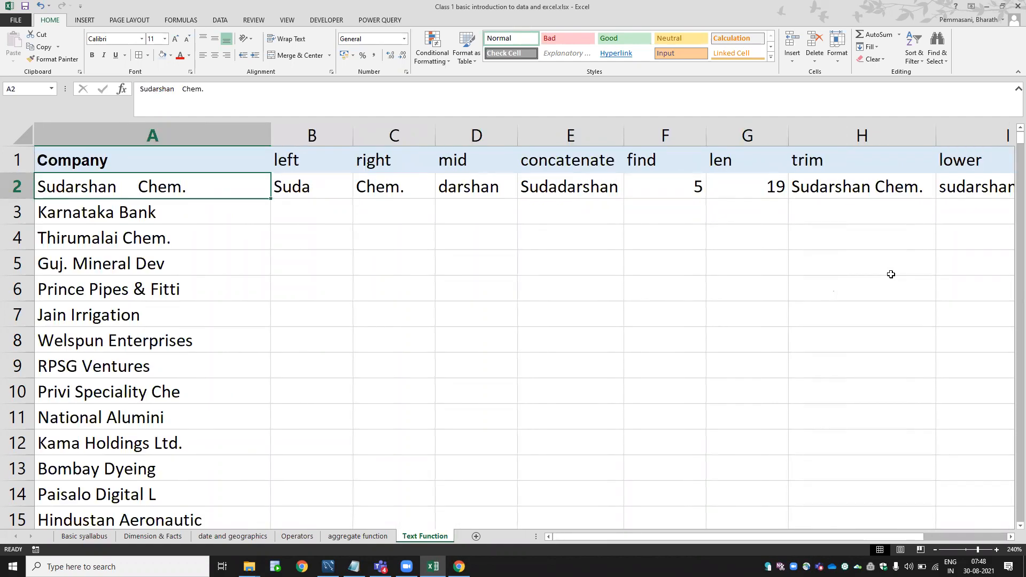
Edit F2's FIND formula, replacing the searched "r" with a space so it returns 10.
{"action": "key", "text": "Right"}
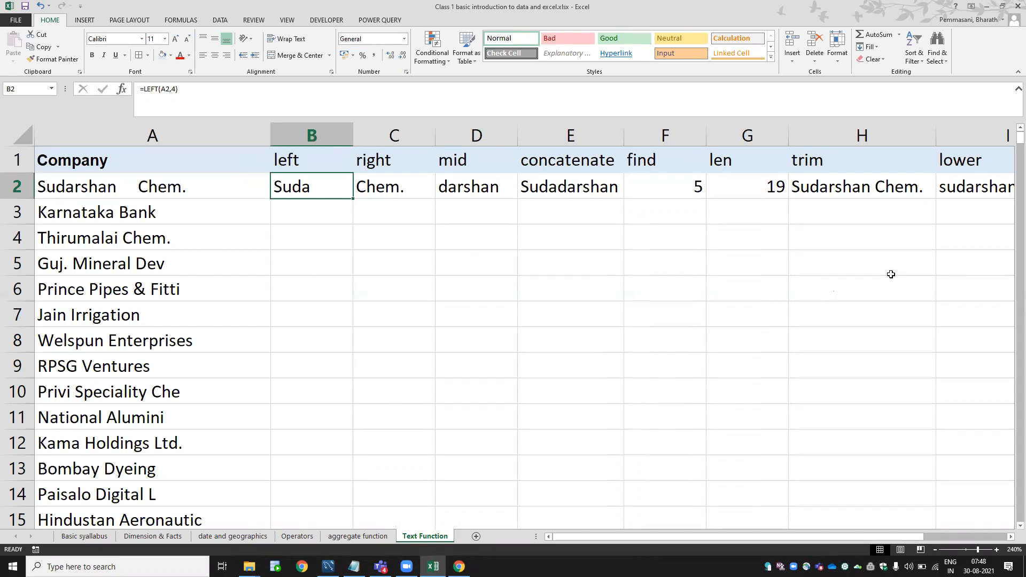
{"action": "key", "text": "F2"}
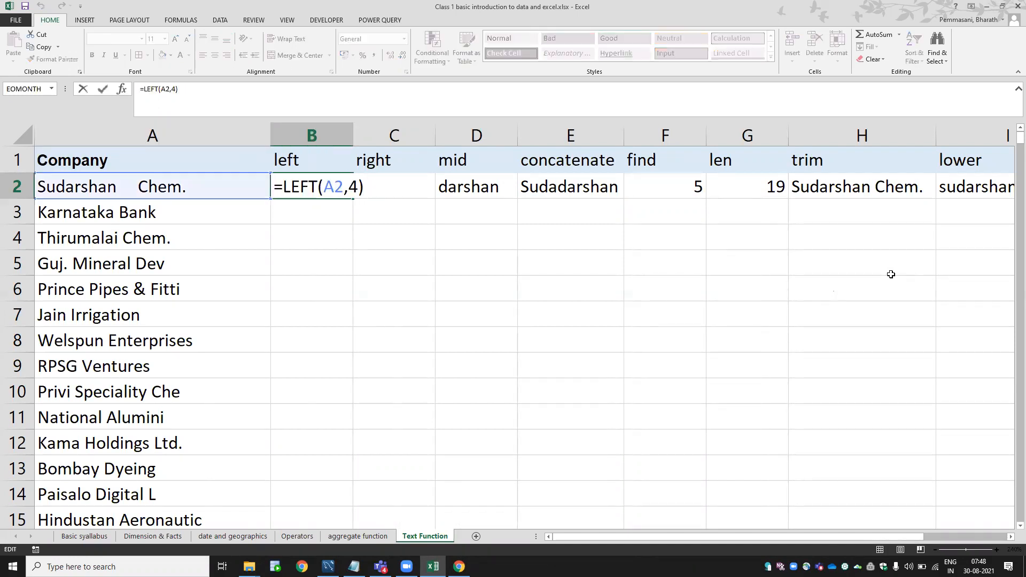
{"action": "key", "text": "Escape"}
{"action": "key", "text": "Right"}
{"action": "key", "text": "Right"}
{"action": "key", "text": "Right"}
{"action": "key", "text": "Right"}
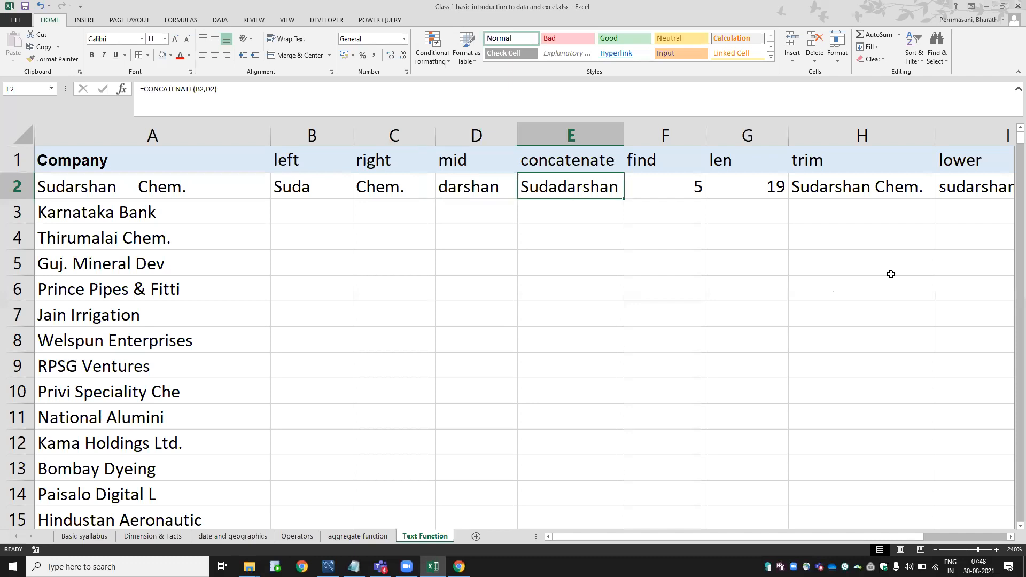
{"action": "key", "text": "F2"}
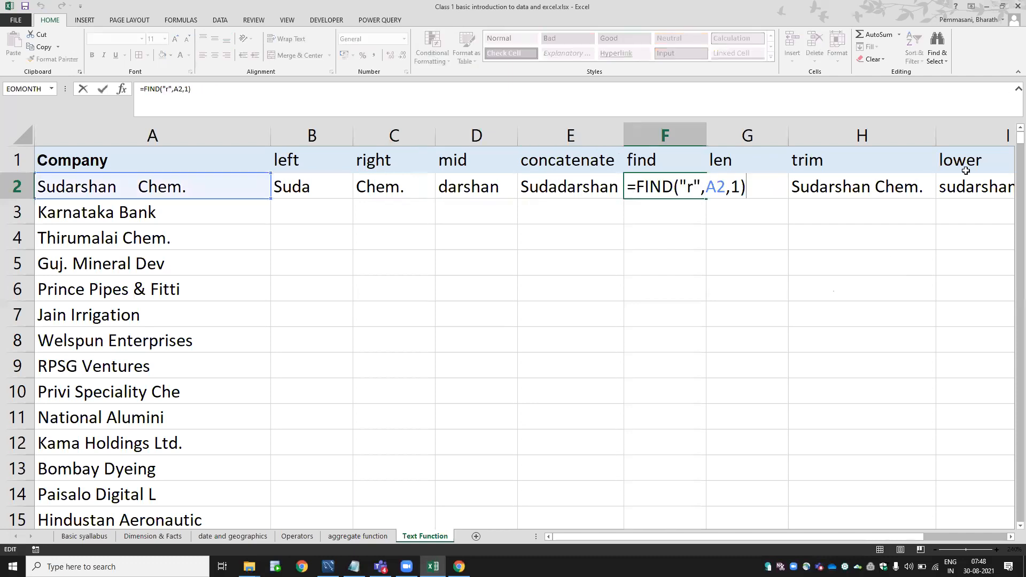
{"action": "left_click", "coordinate": [692, 186]}
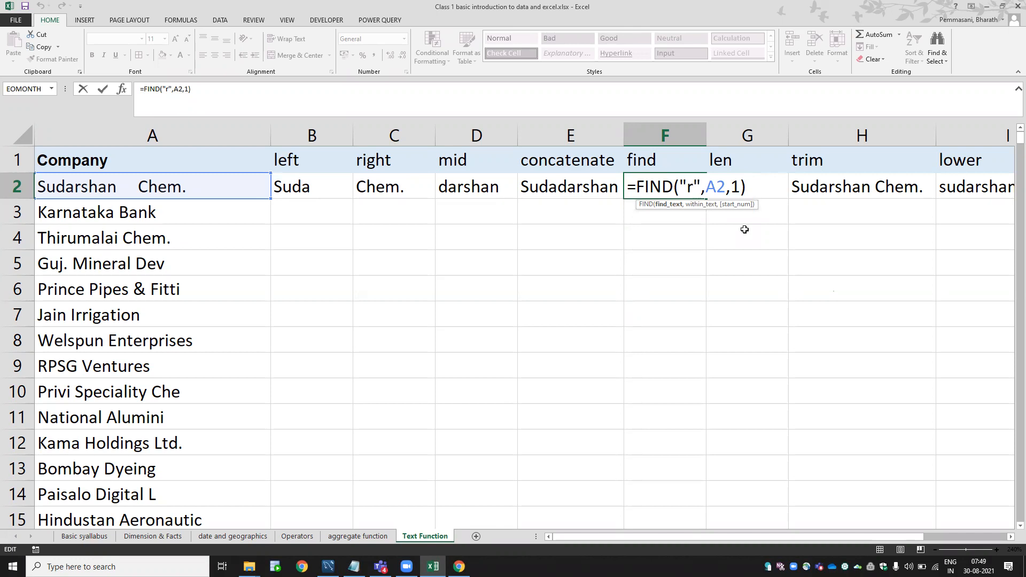
{"action": "key", "text": "BackSpace"}
{"action": "key", "text": "Return"}
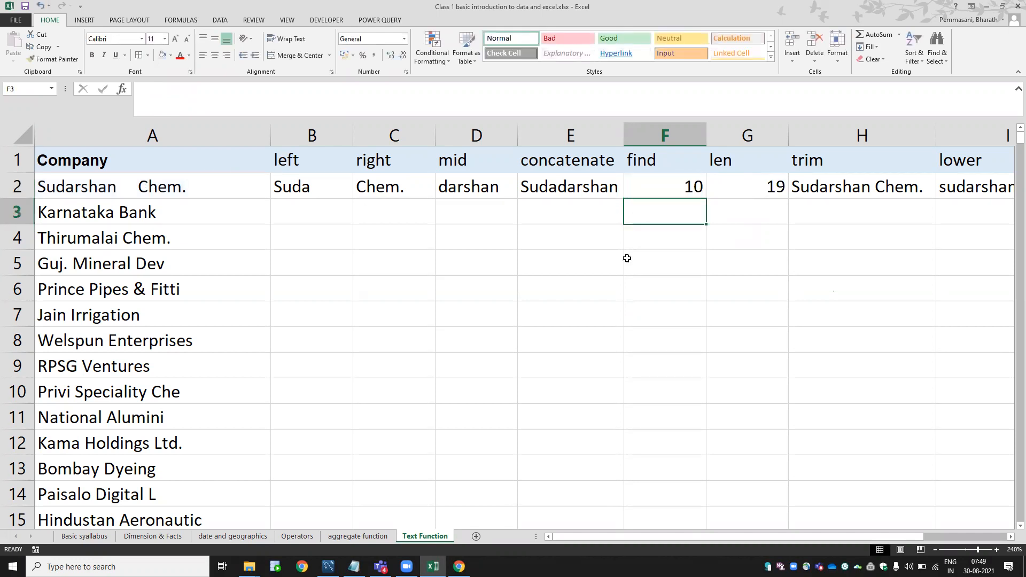
Change F2's FIND search text to "n" so it returns 9.
{"action": "double_click", "coordinate": [657, 186]}
{"action": "key", "text": "Left"}
{"action": "key", "text": "Left"}
{"action": "key", "text": "Left"}
{"action": "key", "text": "Left"}
{"action": "key", "text": "Left"}
{"action": "key", "text": "Left"}
{"action": "key", "text": "BackSpace"}
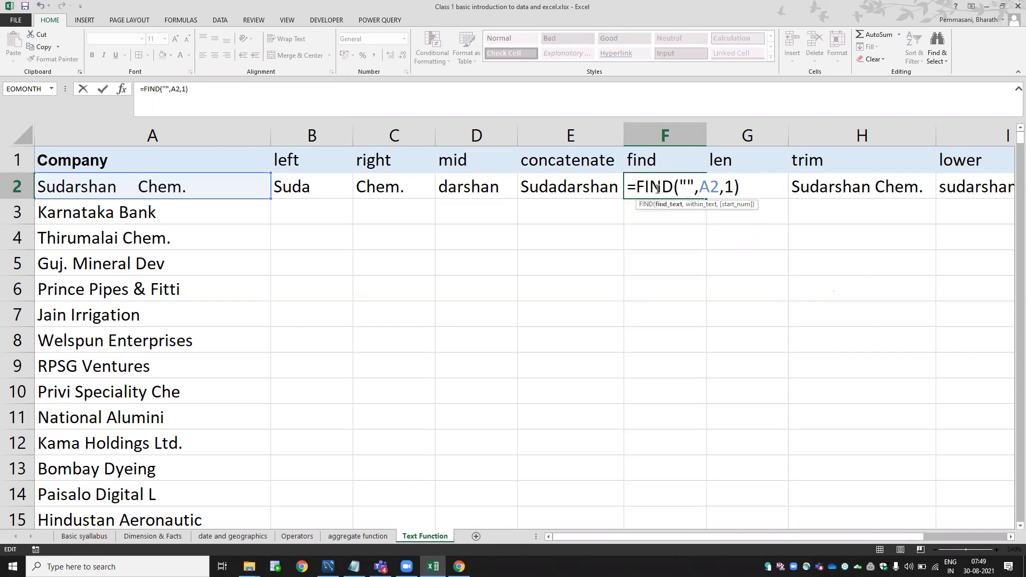
{"action": "type", "text": "n"}
{"action": "key", "text": "Return"}
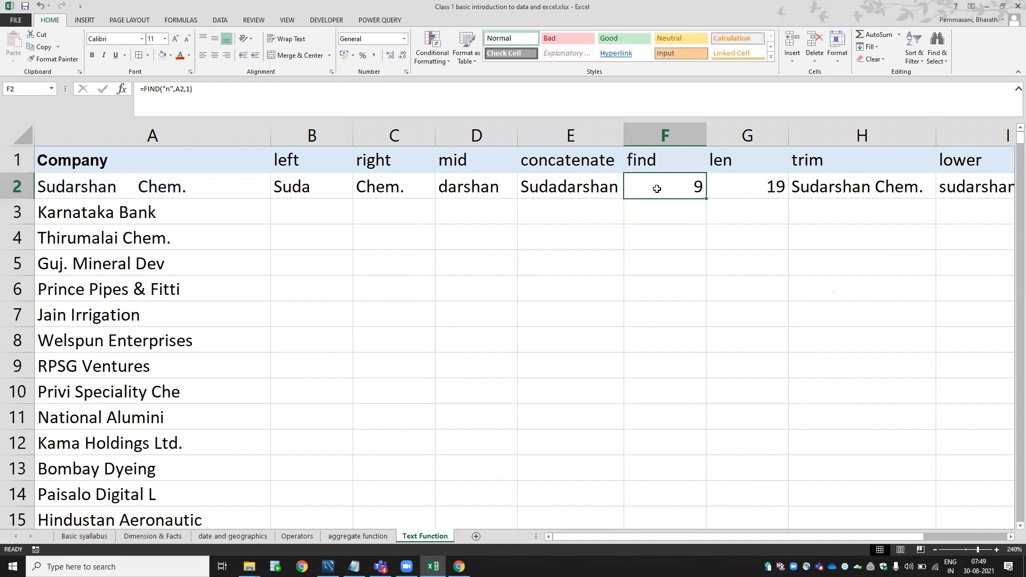
{"action": "key", "text": "Left"}
{"action": "key", "text": "Left"}
{"action": "key", "text": "Left"}
{"action": "key", "text": "Left"}
{"action": "key", "text": "Left"}
{"action": "key", "text": "Right"}
{"action": "key", "text": "Right"}
{"action": "key", "text": "Right"}
{"action": "key", "text": "Right"}
{"action": "key", "text": "Right"}
{"action": "key", "text": "Right"}
{"action": "key", "text": "Right"}
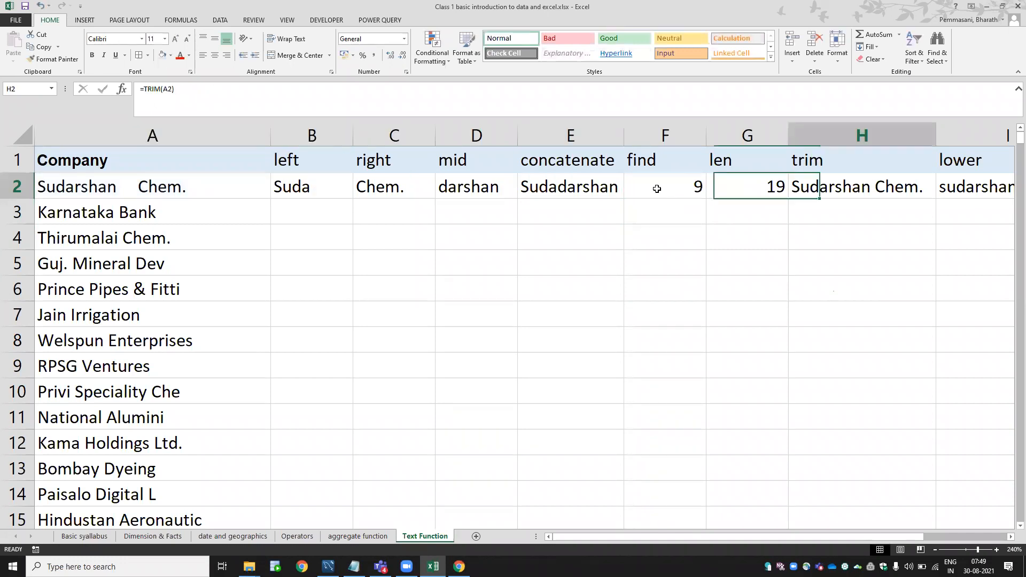
{"action": "key", "text": "Right"}
{"action": "key", "text": "Right"}
{"action": "key", "text": "Right"}
{"action": "key", "text": "Right"}
{"action": "key", "text": "Left"}
{"action": "key", "text": "Left"}
{"action": "key", "text": "Home"}
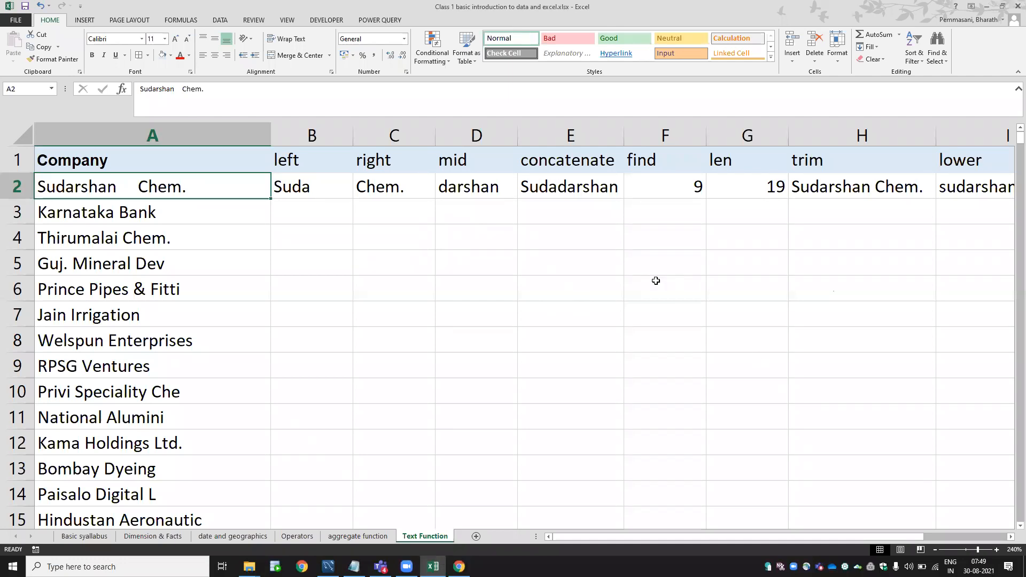
AutoFit column K's width so Sudarshan Chem. shows in full.
{"action": "key", "text": "Right"}
{"action": "key", "text": "Right"}
{"action": "key", "text": "Right"}
{"action": "key", "text": "Right"}
{"action": "key", "text": "Right"}
{"action": "key", "text": "Right"}
{"action": "key", "text": "Right"}
{"action": "key", "text": "Right"}
{"action": "key", "text": "Right"}
{"action": "key", "text": "Right"}
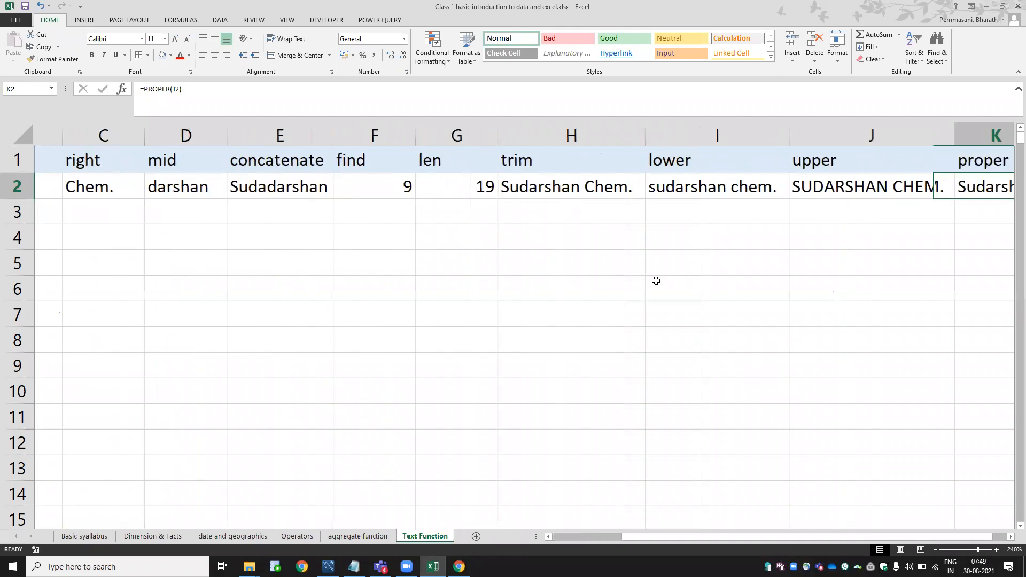
{"action": "key", "text": "Right"}
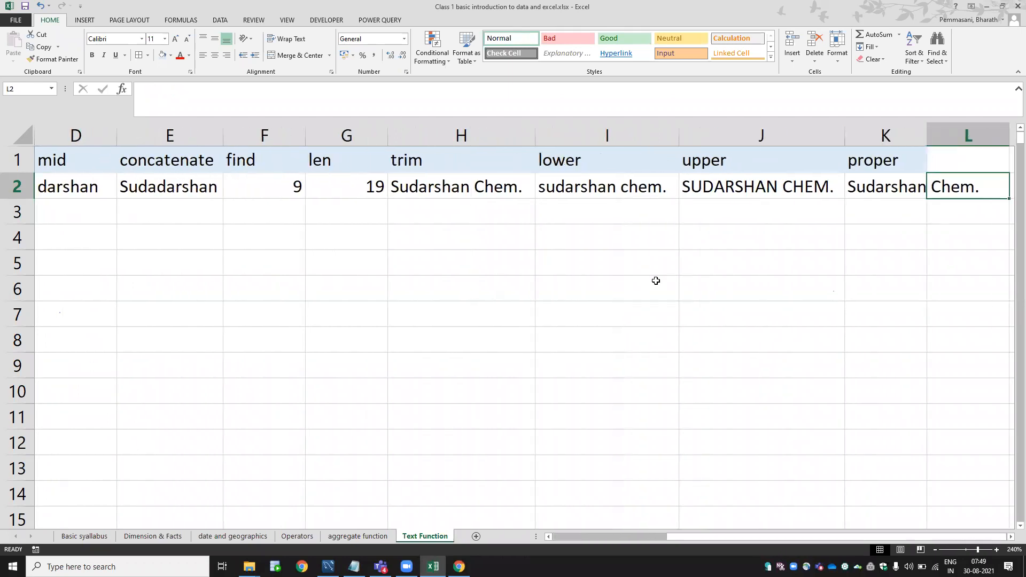
{"action": "key", "text": "Left"}
{"action": "key", "text": "Left"}
{"action": "key", "text": "Left"}
{"action": "key", "text": "Left"}
{"action": "key", "text": "Left"}
{"action": "key", "text": "Left"}
{"action": "key", "text": "Left"}
{"action": "key", "text": "Right"}
{"action": "key", "text": "Right"}
{"action": "key", "text": "Right"}
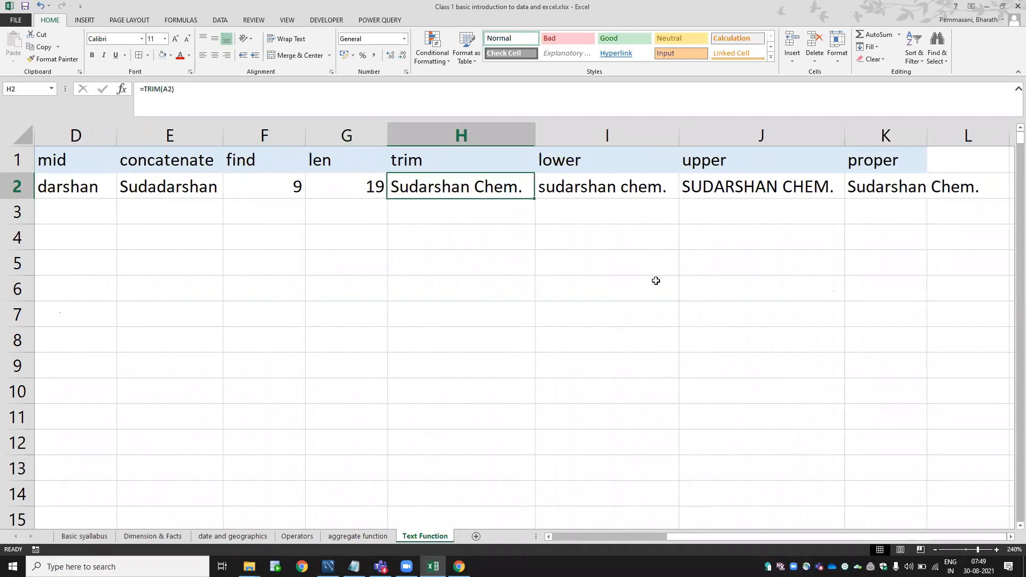
{"action": "key", "text": "Right"}
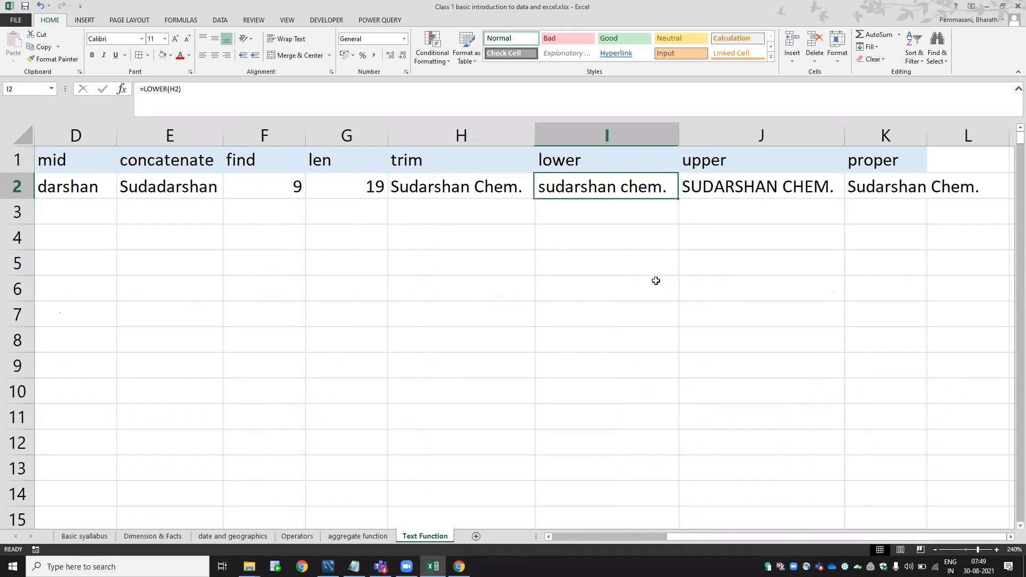
{"action": "key", "text": "Right"}
{"action": "key", "text": "Right"}
{"action": "key", "text": "Left"}
{"action": "key", "text": "Left"}
{"action": "left_click", "coordinate": [874, 191]}
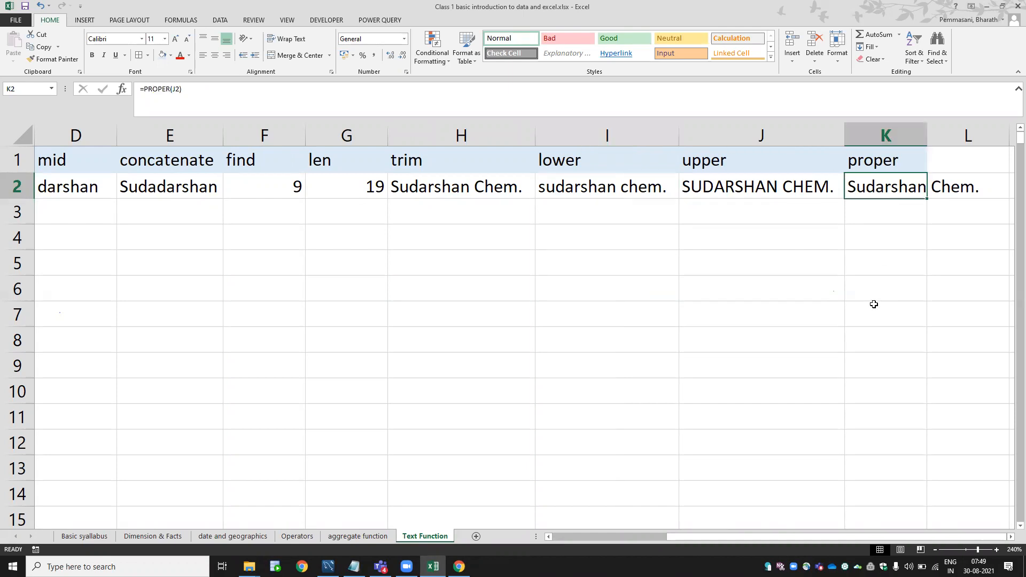
{"action": "key", "text": "alt+h"}
{"action": "key", "text": "o"}
{"action": "key", "text": "i"}
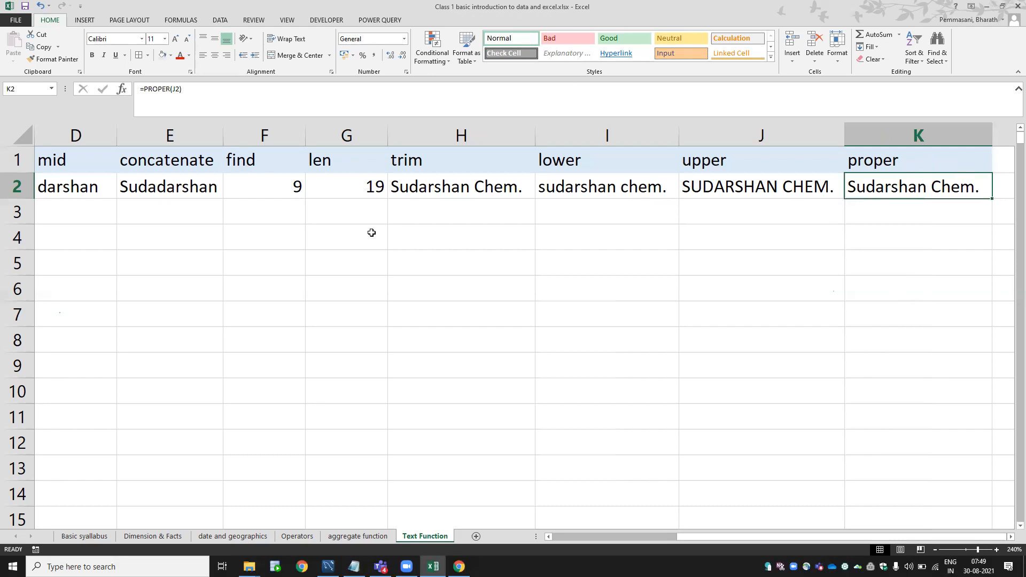
{"action": "left_click", "coordinate": [339, 269]}
Enter a lowercase sample name in H5.
{"action": "left_click", "coordinate": [410, 263]}
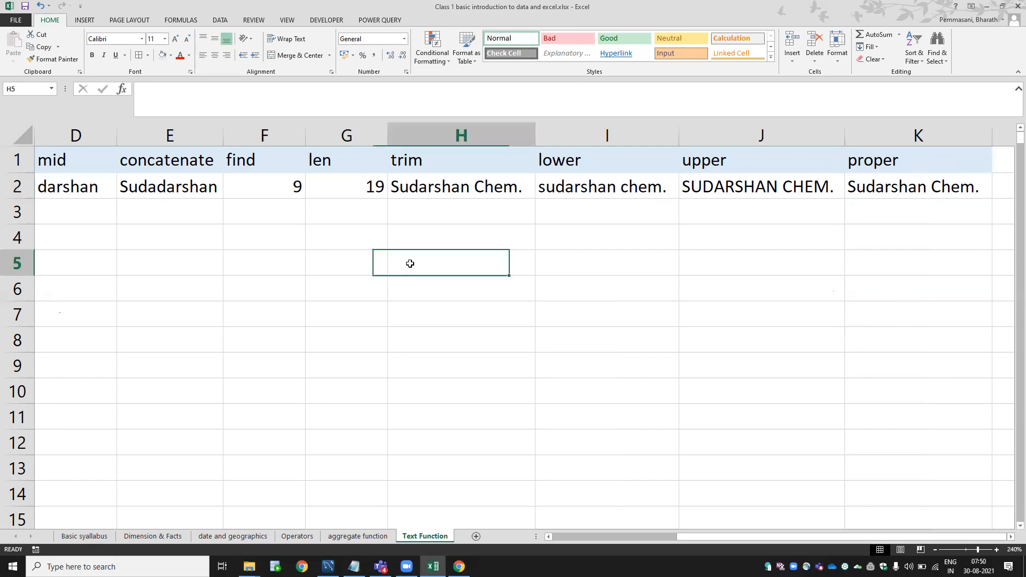
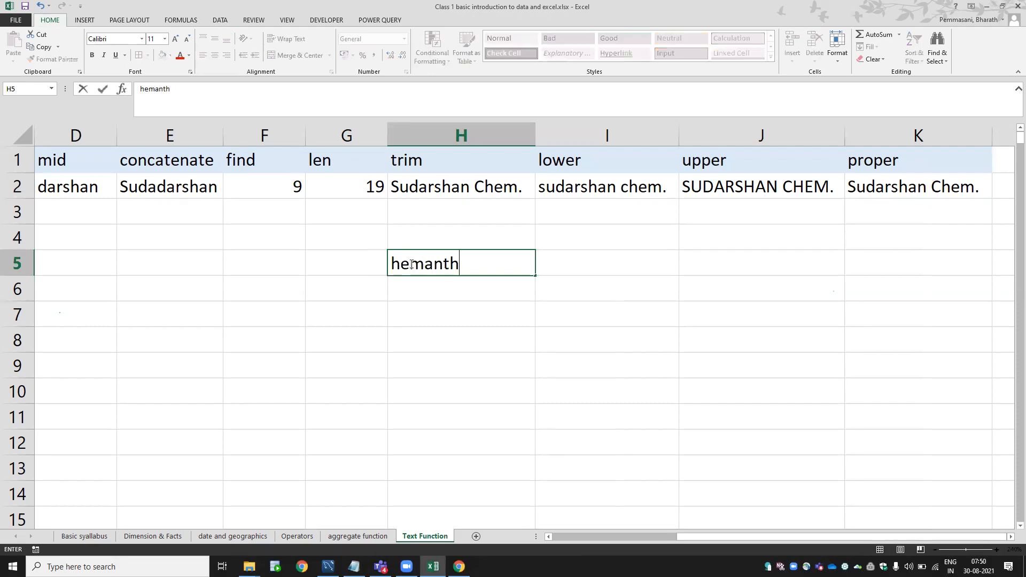
{"action": "key", "text": "Return"}
{"action": "key", "text": "Up"}
{"action": "key", "text": "Right"}
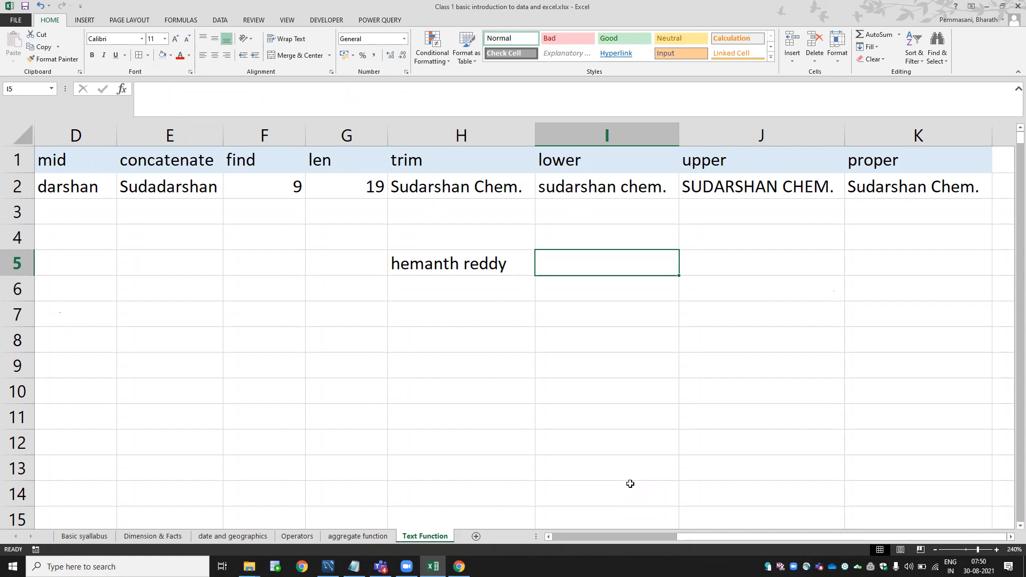
Enter =PROPER(H5) in I5 to capitalise the sample name.
{"action": "type", "text": "="}
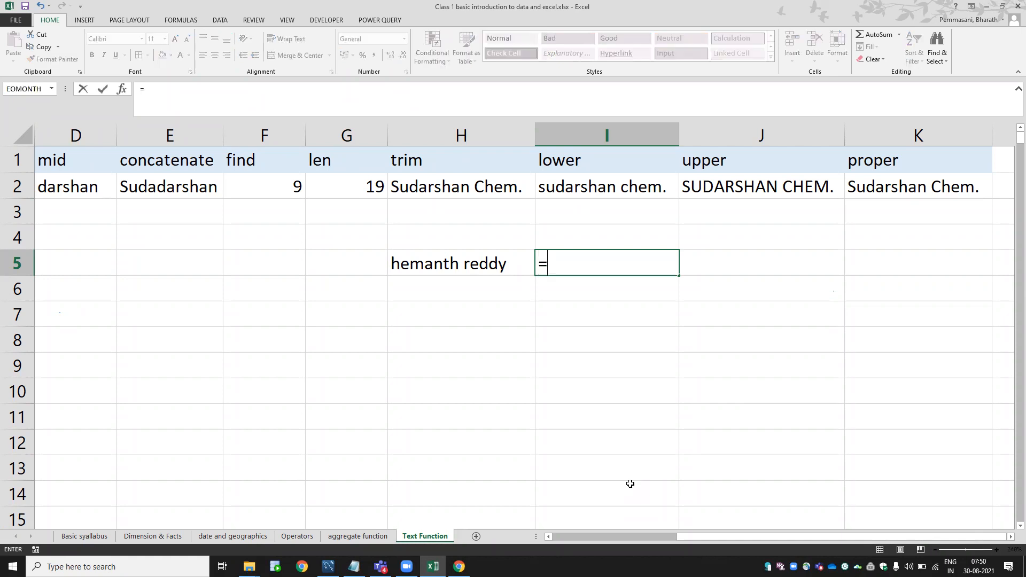
{"action": "type", "text": "prope"}
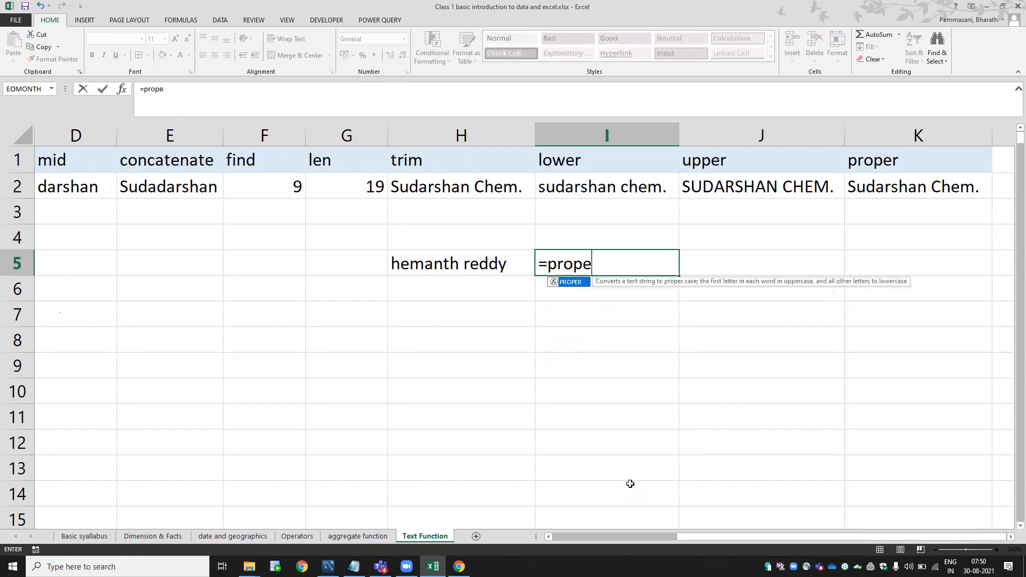
{"action": "key", "text": "Tab"}
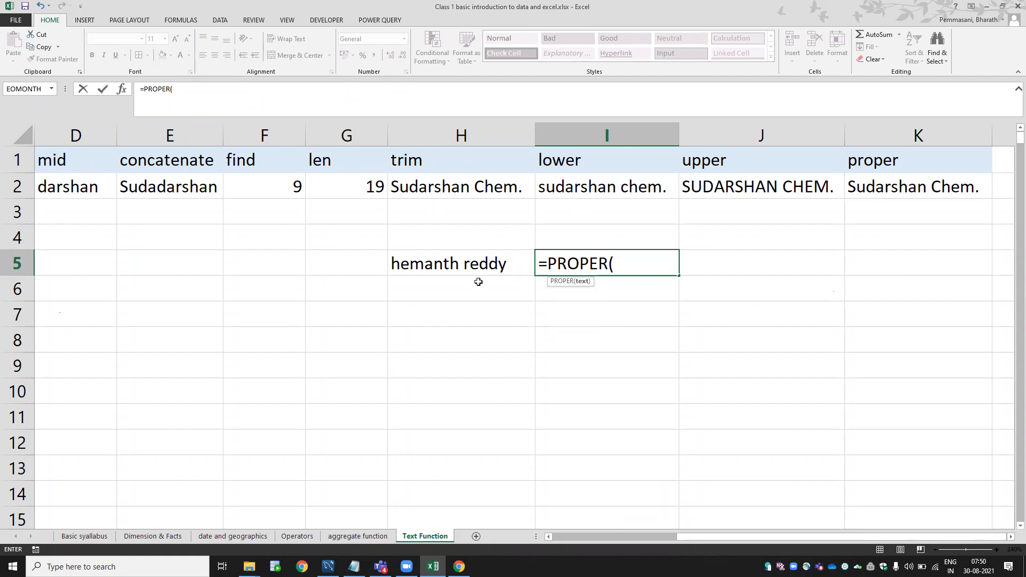
{"action": "left_click", "coordinate": [462, 267]}
{"action": "type", "text": ")"}
{"action": "key", "text": "Return"}
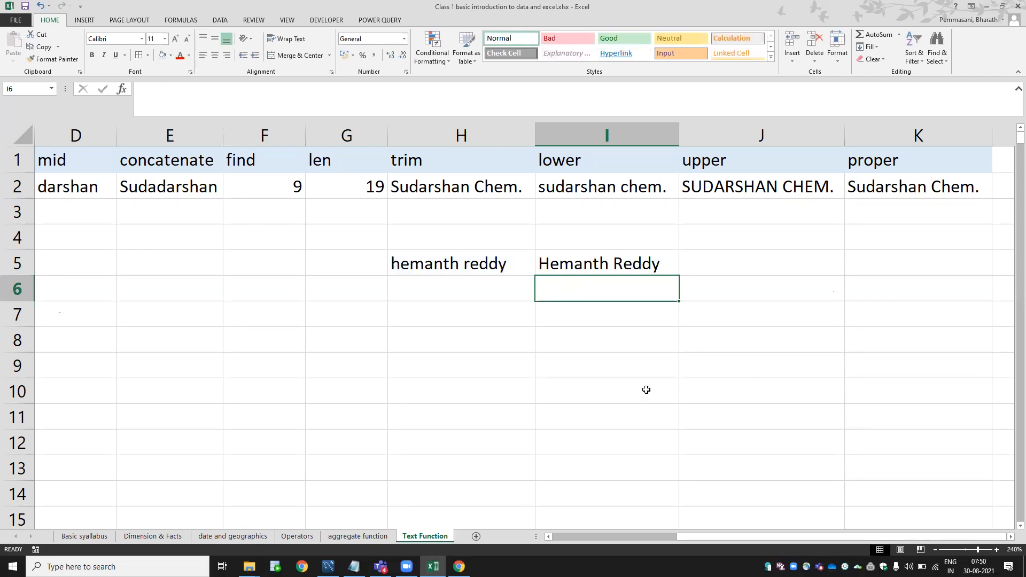
Enter =UPPER(H5) in I6 to show the name in all capitals.
{"action": "left_click", "coordinate": [581, 268]}
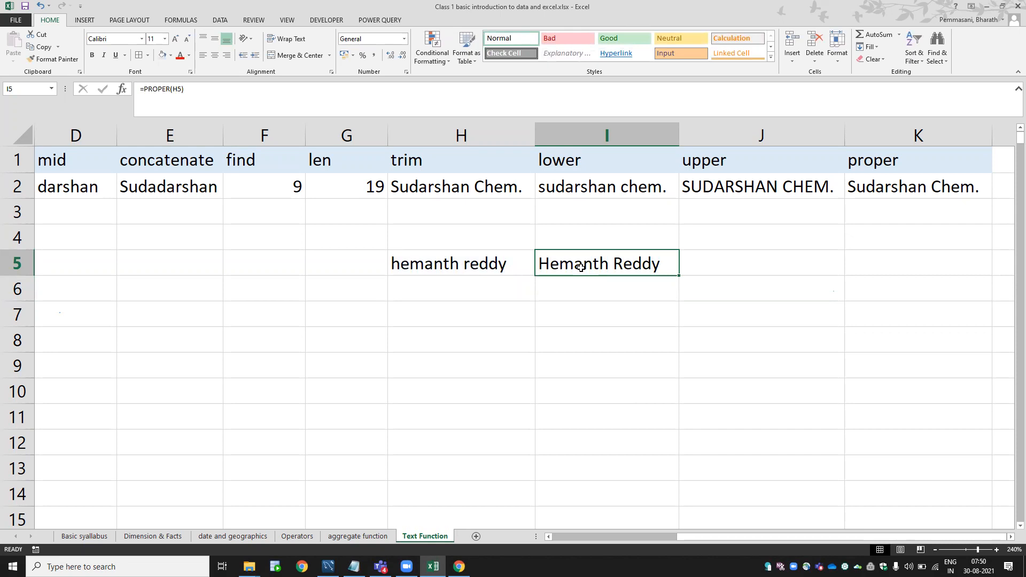
{"action": "key", "text": "Return"}
{"action": "type", "text": "=upper"}
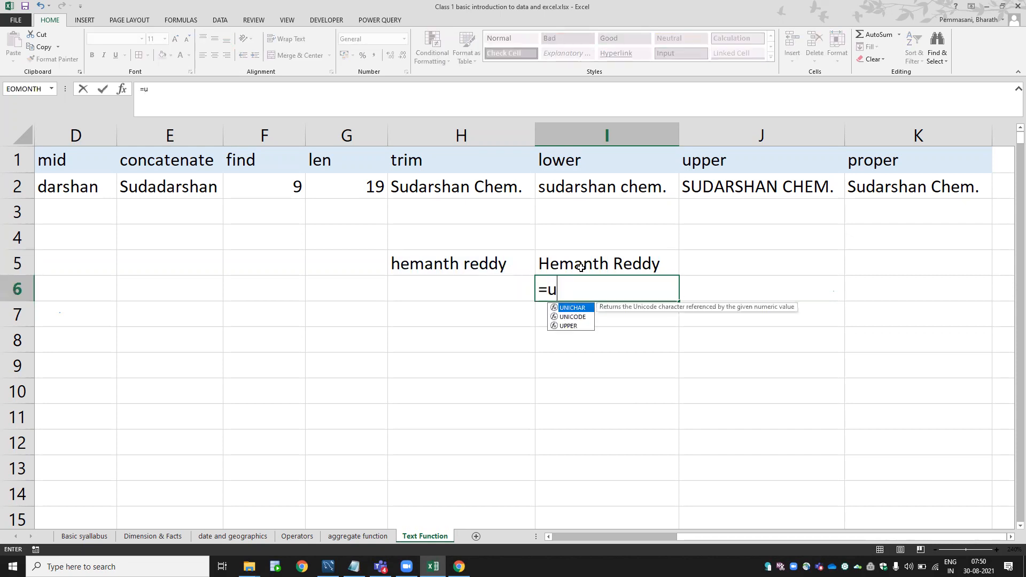
{"action": "key", "text": "Tab"}
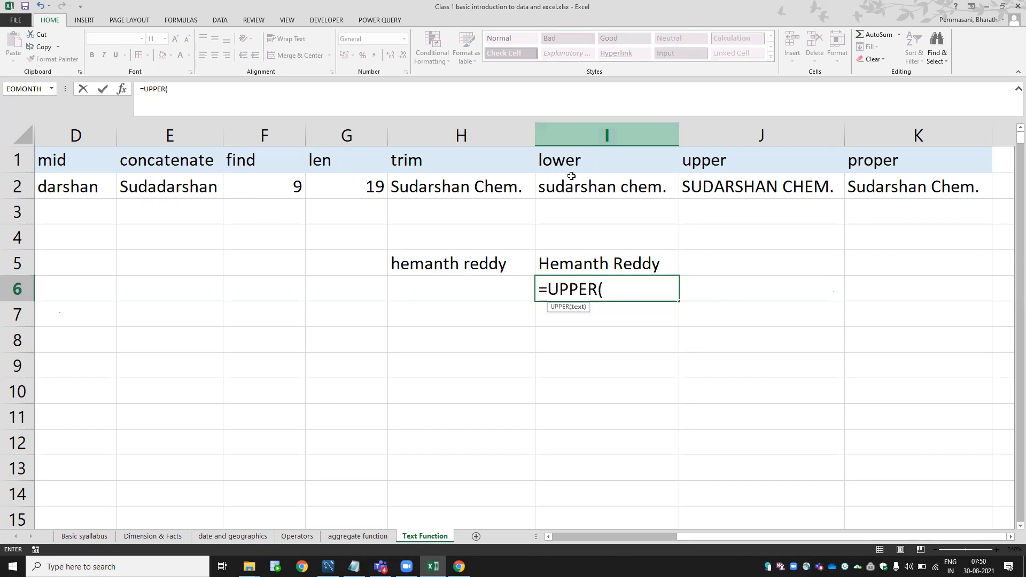
{"action": "left_click", "coordinate": [908, 189]}
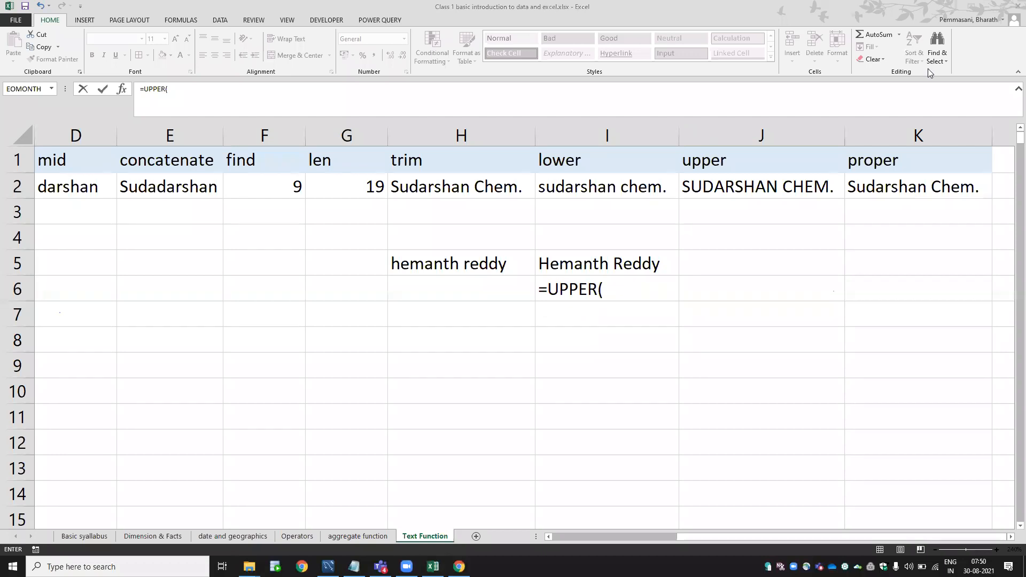
{"action": "left_click", "coordinate": [620, 287]}
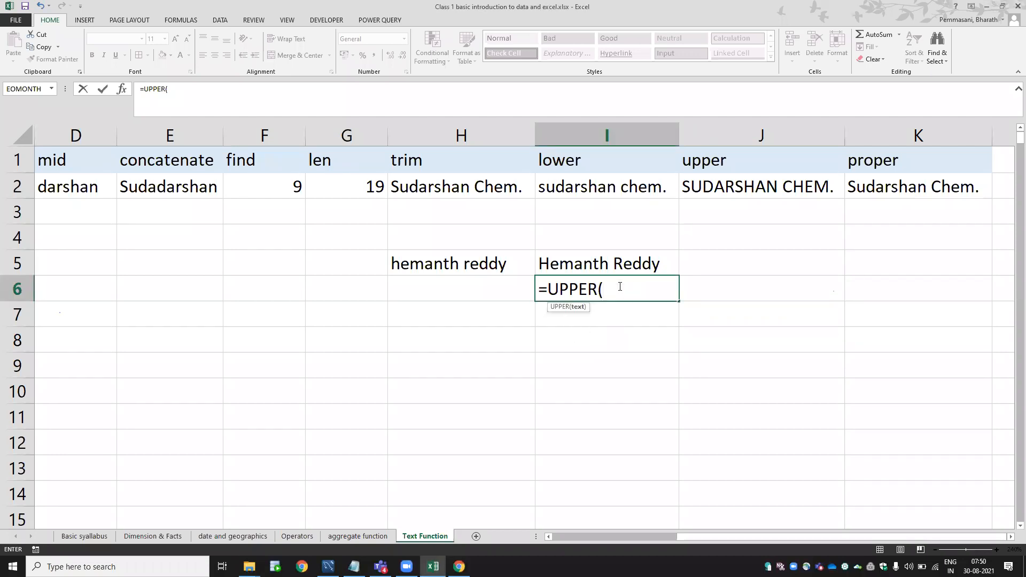
{"action": "left_click", "coordinate": [449, 265]}
{"action": "type", "text": ")"}
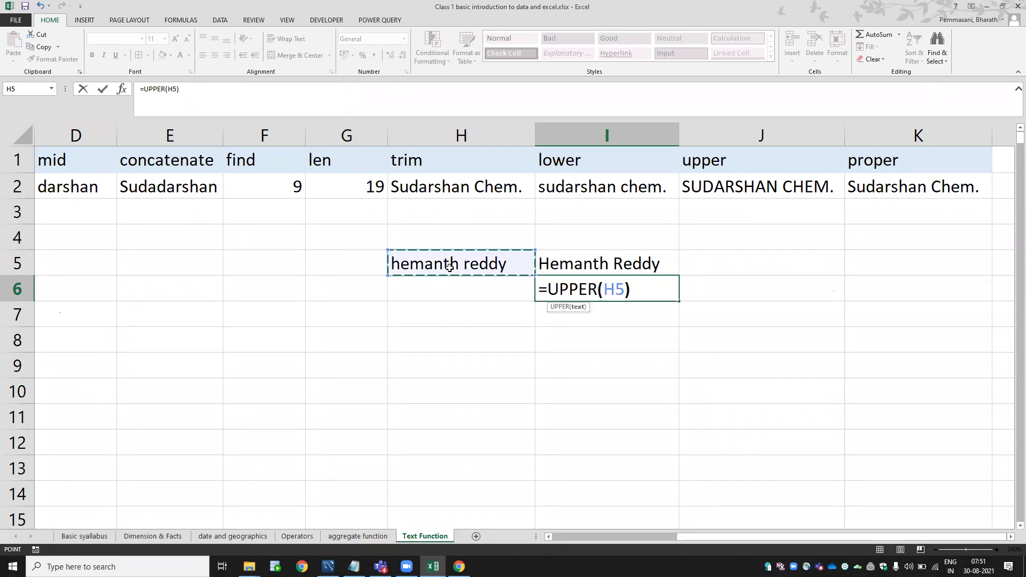
{"action": "key", "text": "Return"}
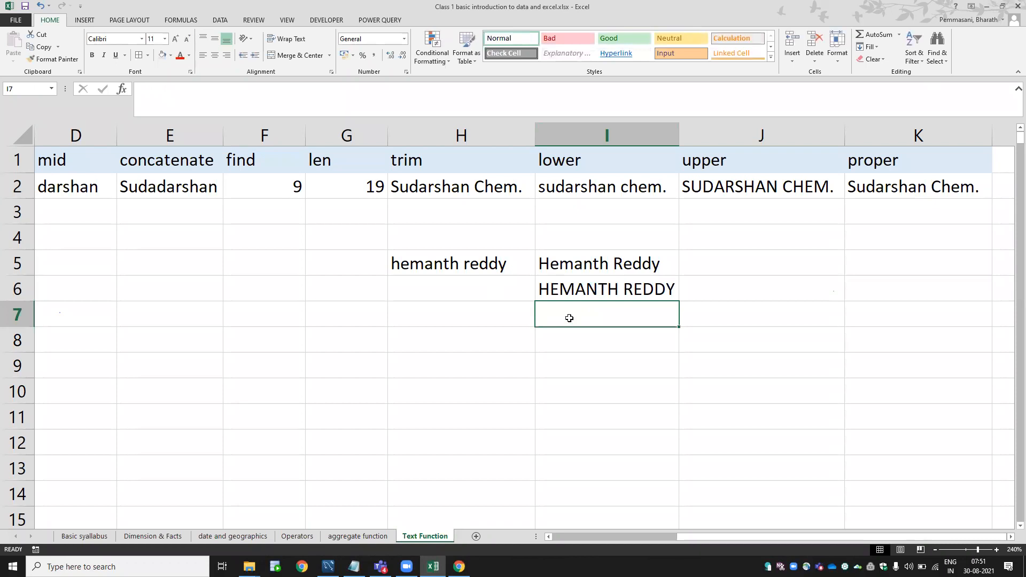
Enter =LOWER(H5) in I7, then review the PROPER, UPPER and LOWER formulas.
{"action": "type", "text": "=lowe"}
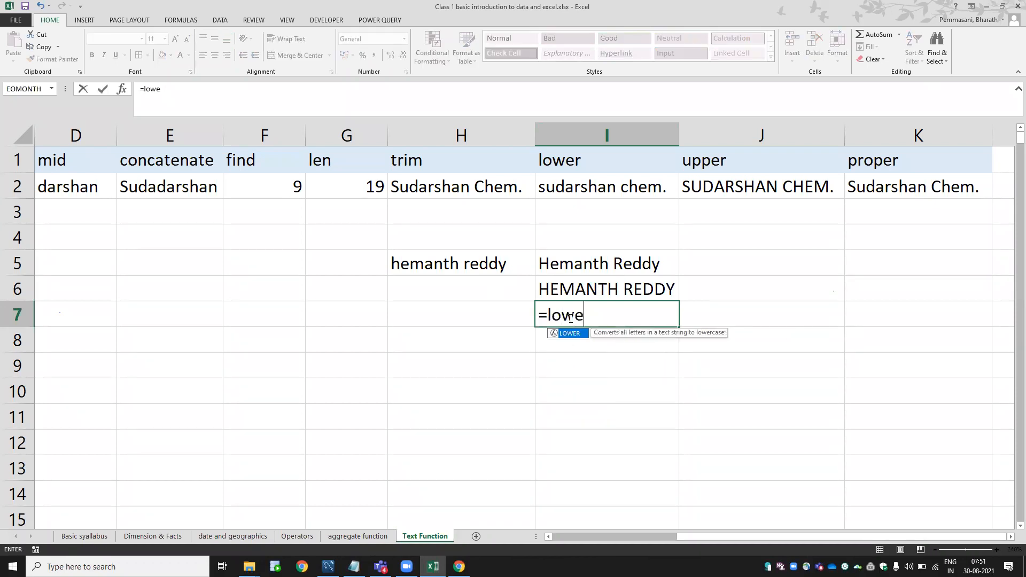
{"action": "key", "text": "Tab"}
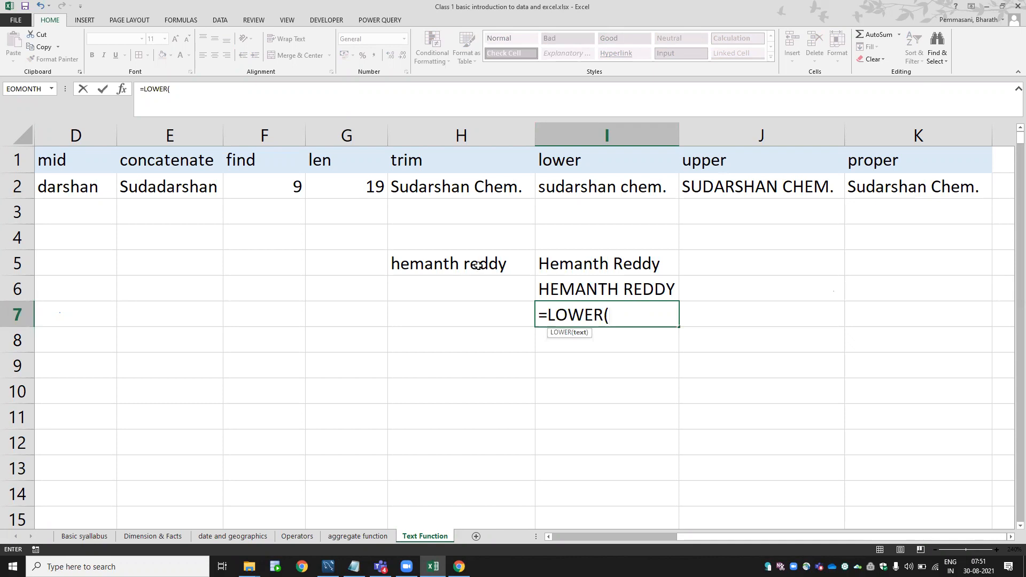
{"action": "left_click", "coordinate": [431, 268]}
{"action": "key", "text": "ctrl+Return"}
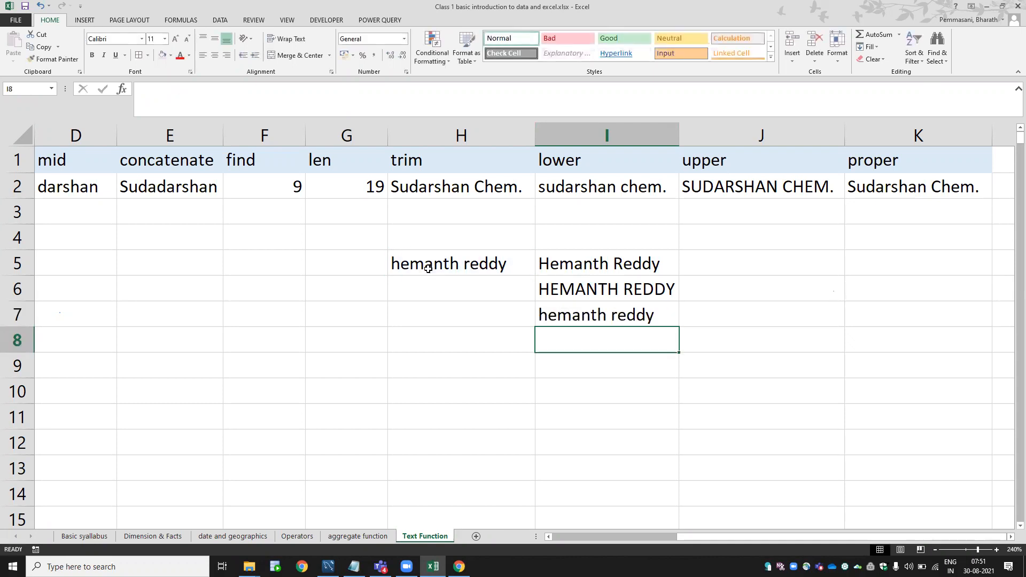
{"action": "left_click", "coordinate": [537, 264]}
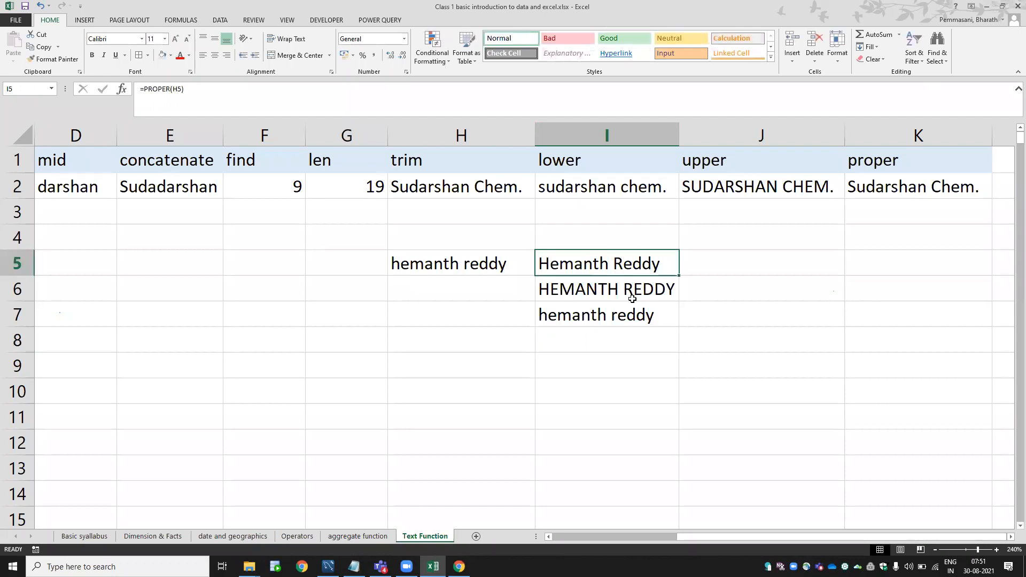
{"action": "left_click", "coordinate": [556, 289]}
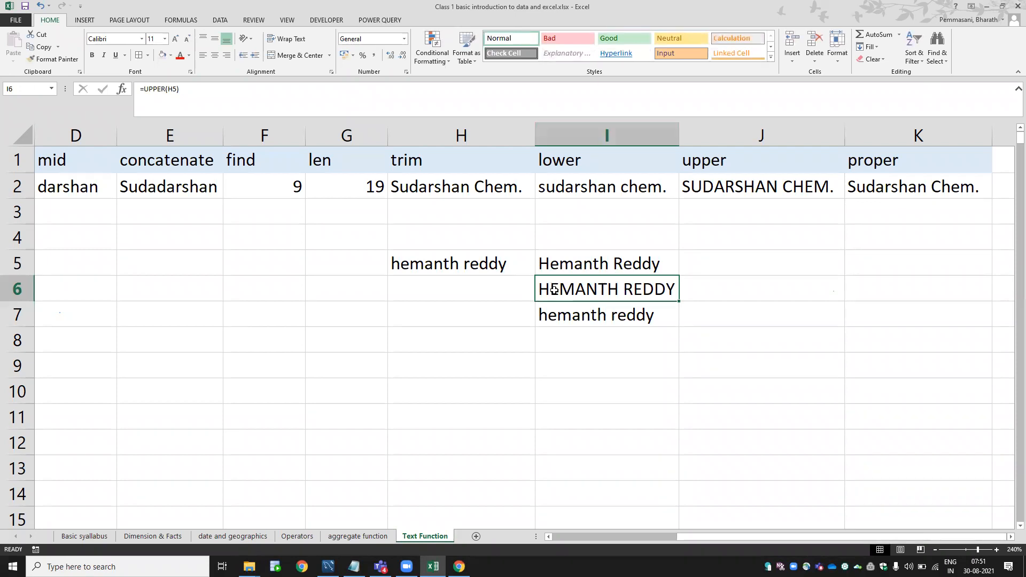
{"action": "left_click", "coordinate": [560, 317]}
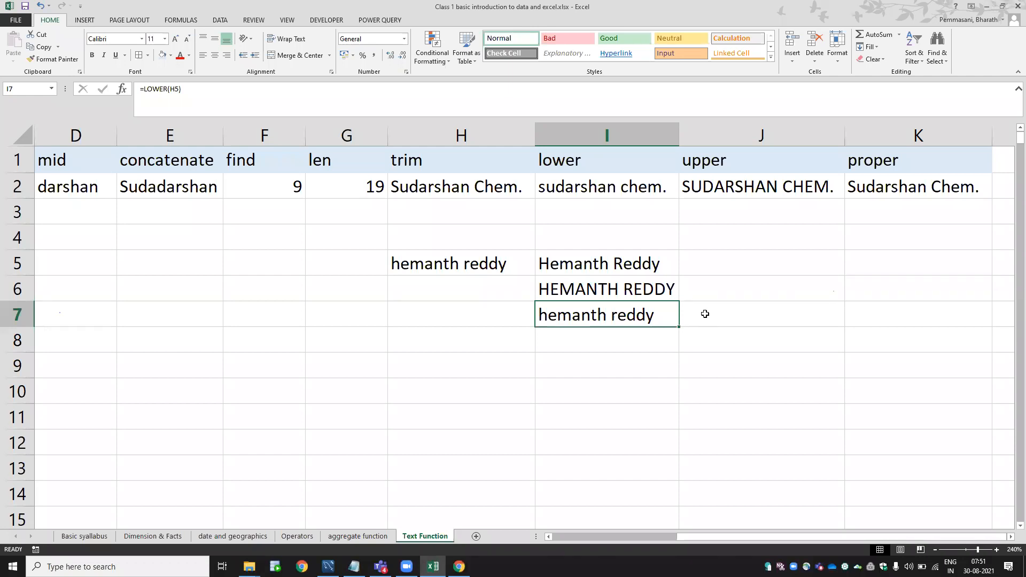
Delete the sample name tests in H5:I7.
{"action": "key", "text": "shift+Up"}
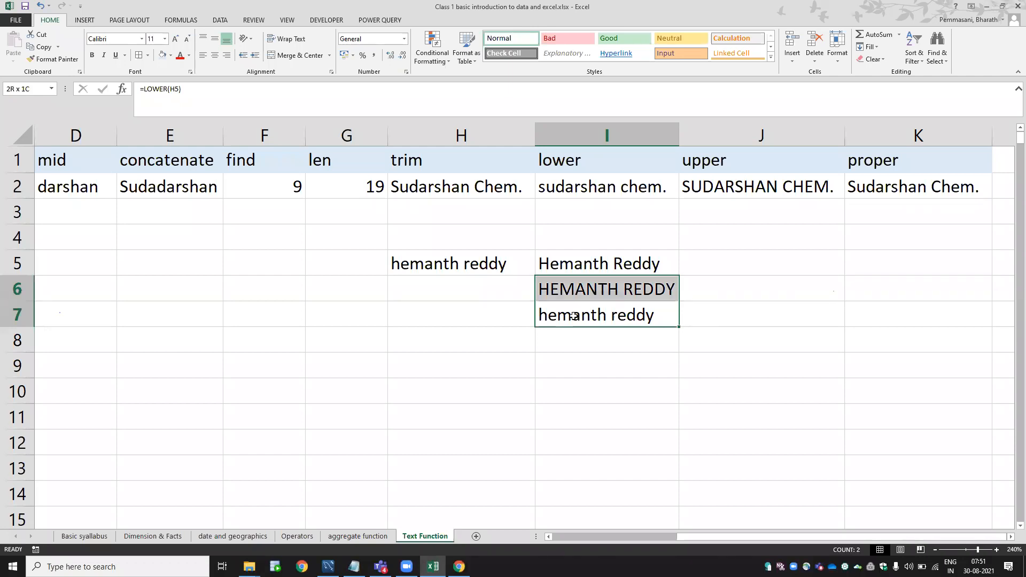
{"action": "key", "text": "shift+Up"}
{"action": "key", "text": "shift+Left"}
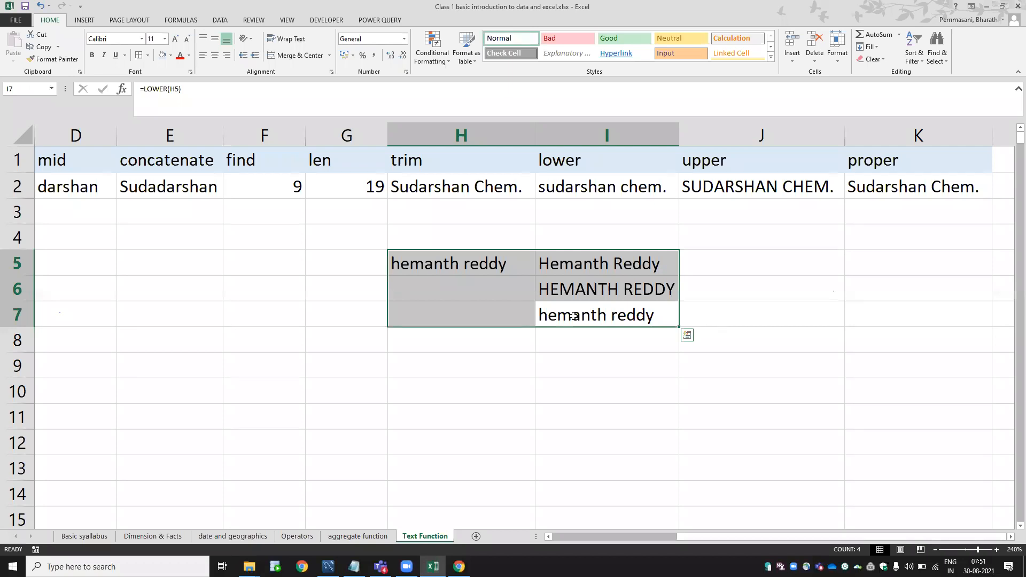
{"action": "key", "text": "Delete"}
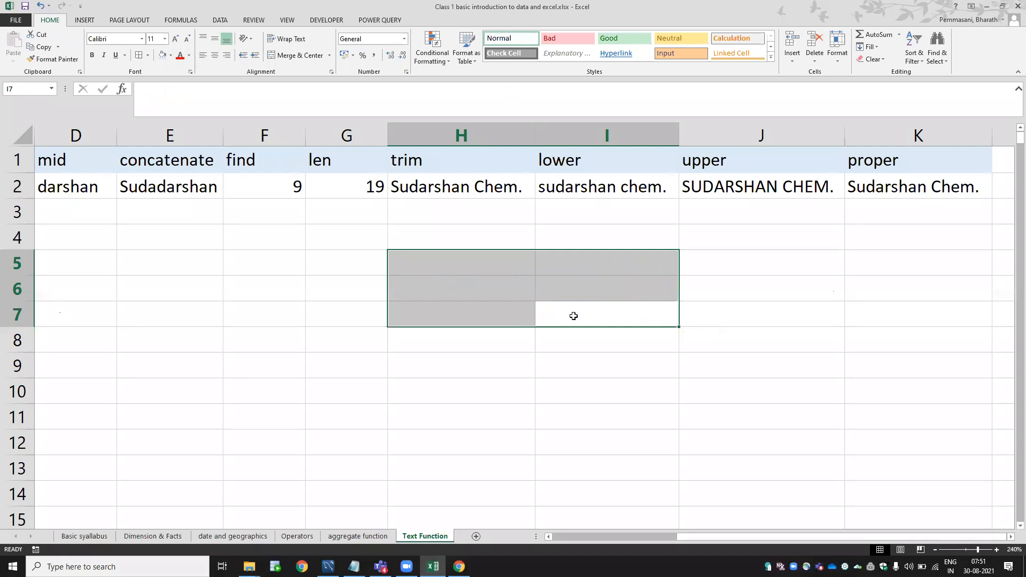
{"action": "key", "text": "Left"}
{"action": "key", "text": "Home"}
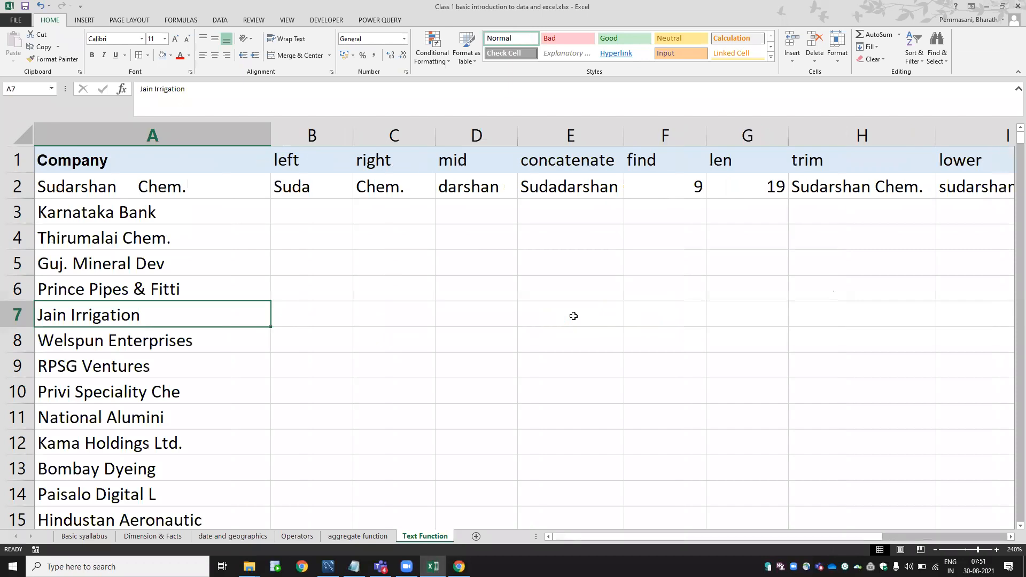
{"action": "key", "text": "Up"}
{"action": "key", "text": "Up"}
{"action": "key", "text": "Up"}
{"action": "key", "text": "Up"}
{"action": "key", "text": "Up"}
{"action": "key", "text": "Right"}
{"action": "key", "text": "Down"}
{"action": "key", "text": "F2"}
{"action": "key", "text": "Escape"}
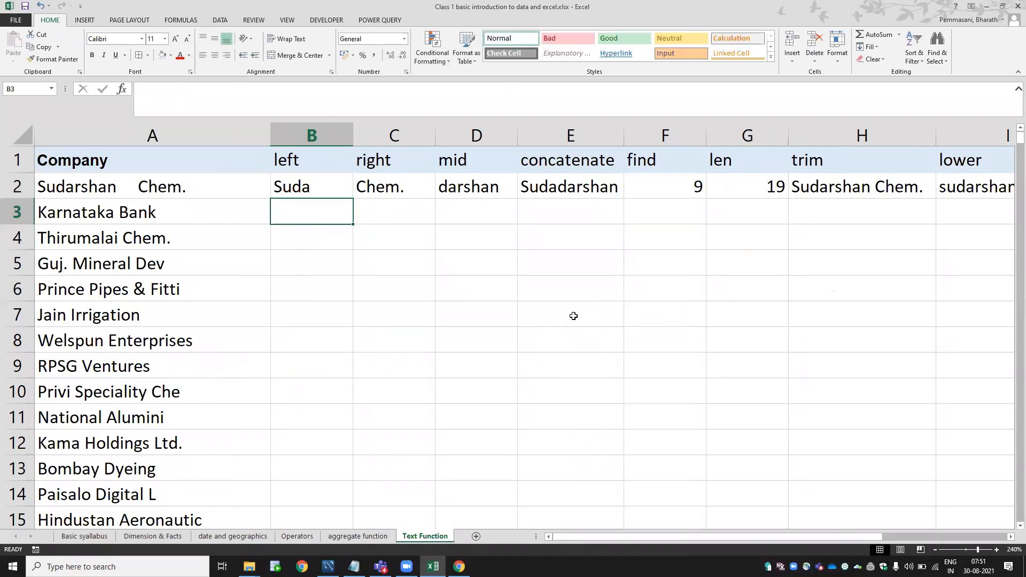
{"action": "key", "text": "Down"}
{"action": "key", "text": "Down"}
{"action": "key", "text": "Down"}
{"action": "key", "text": "Down"}
{"action": "key", "text": "Down"}
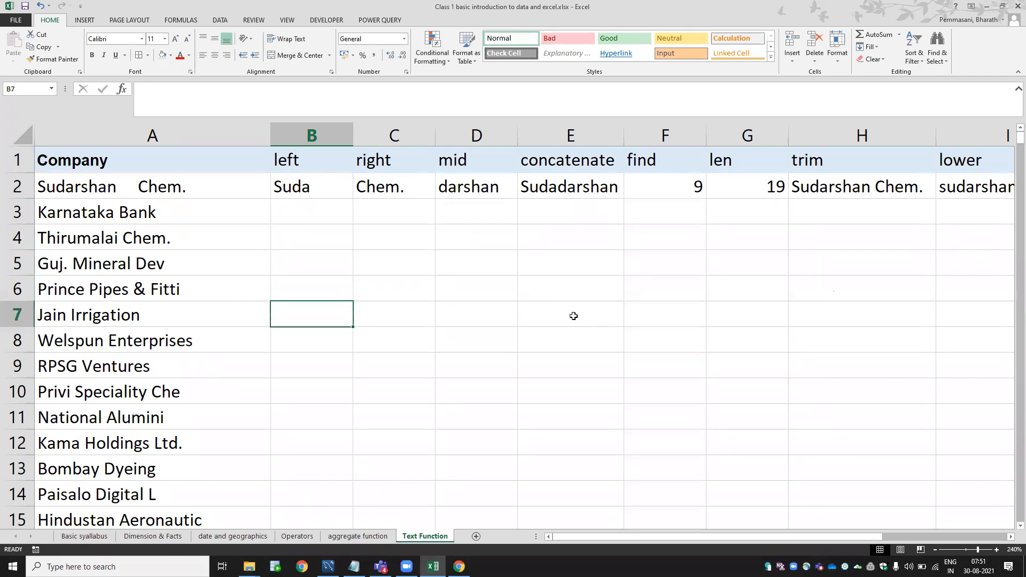
{"action": "key", "text": "Up"}
{"action": "key", "text": "Up"}
{"action": "key", "text": "Up"}
{"action": "key", "text": "Up"}
{"action": "key", "text": "Up"}
{"action": "key", "text": "Up"}
{"action": "key", "text": "Up"}
Copy B2's LEFT formula into B3, then fill row 2's formulas down to row 14.
{"action": "key", "text": "Down"}
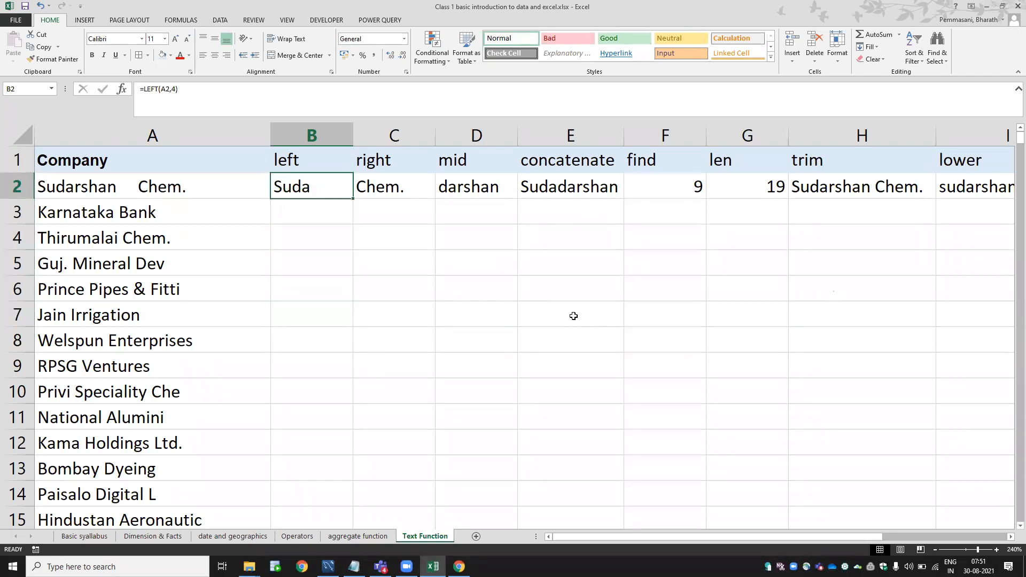
{"action": "key", "text": "ctrl+c"}
{"action": "key", "text": "Down"}
{"action": "key", "text": "ctrl+v"}
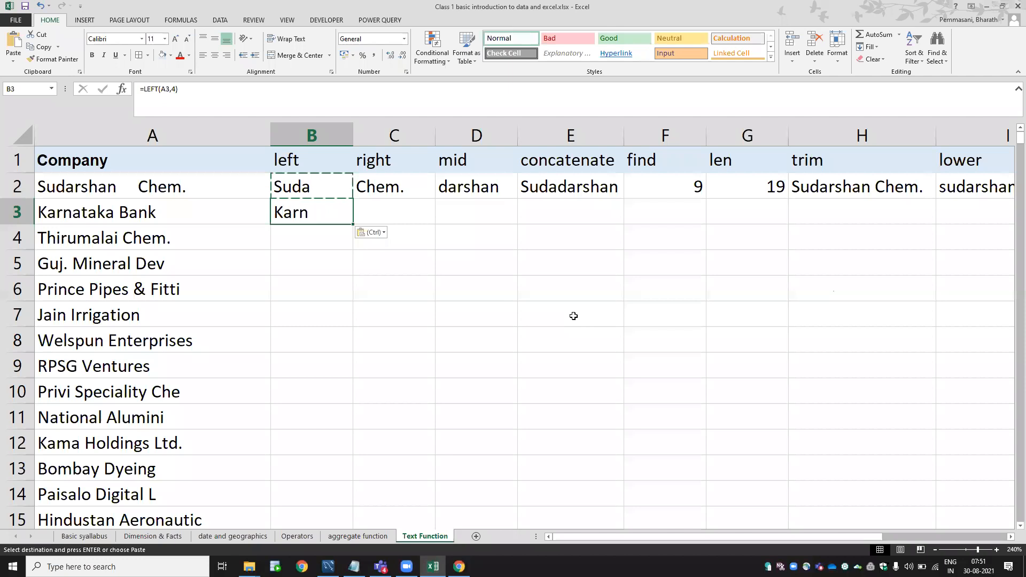
{"action": "key", "text": "F2"}
{"action": "key", "text": "Escape"}
{"action": "key", "text": "Up"}
{"action": "key", "text": "ctrl+shift+Right"}
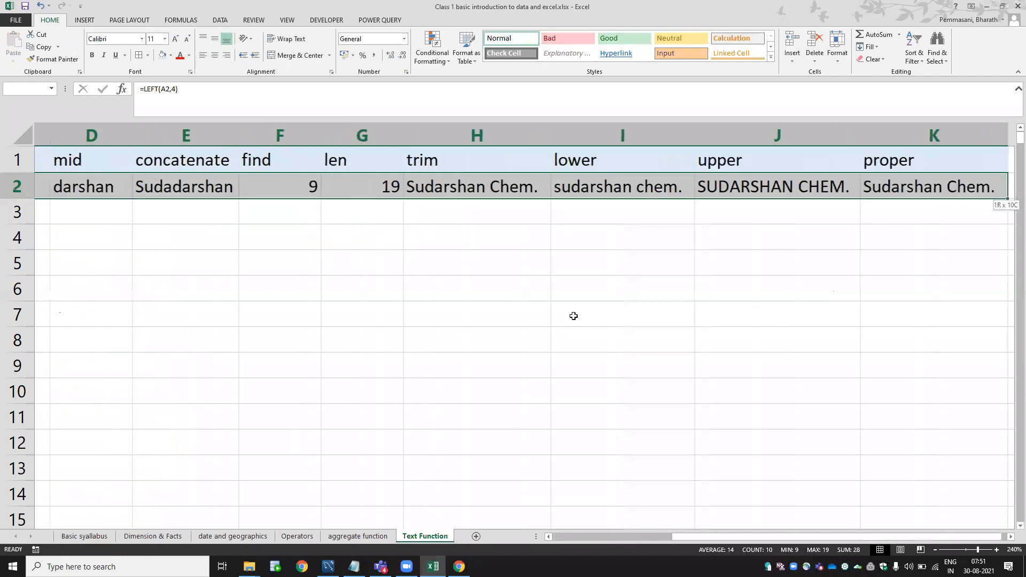
{"action": "left_click_drag", "start_coordinate": [986, 200], "coordinate": [964, 500]}
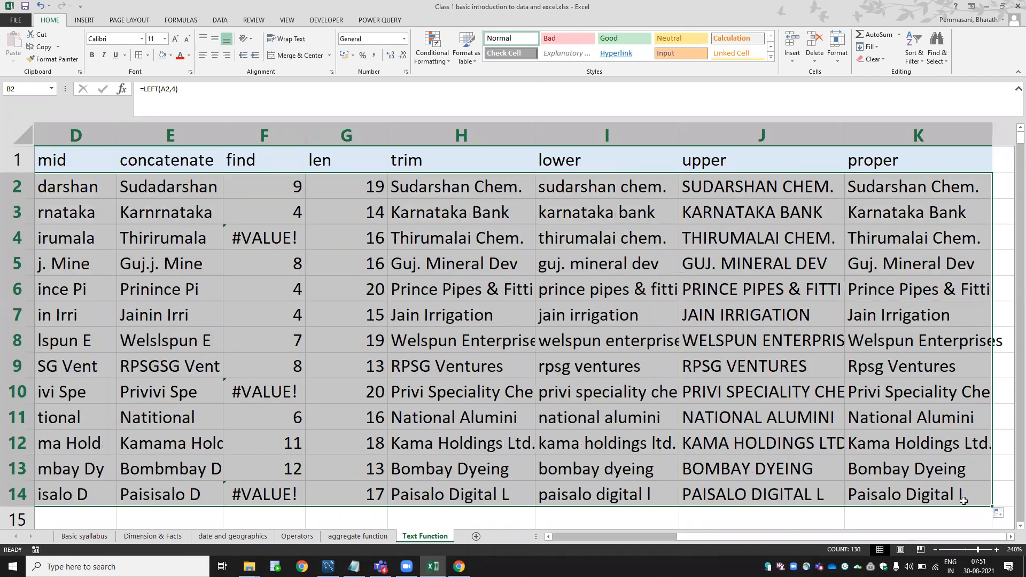
Clear the filled formulas from rows 3–14, keeping only row 2's formulas.
{"action": "key", "text": "Left"}
{"action": "key", "text": "Down"}
{"action": "key", "text": "Right"}
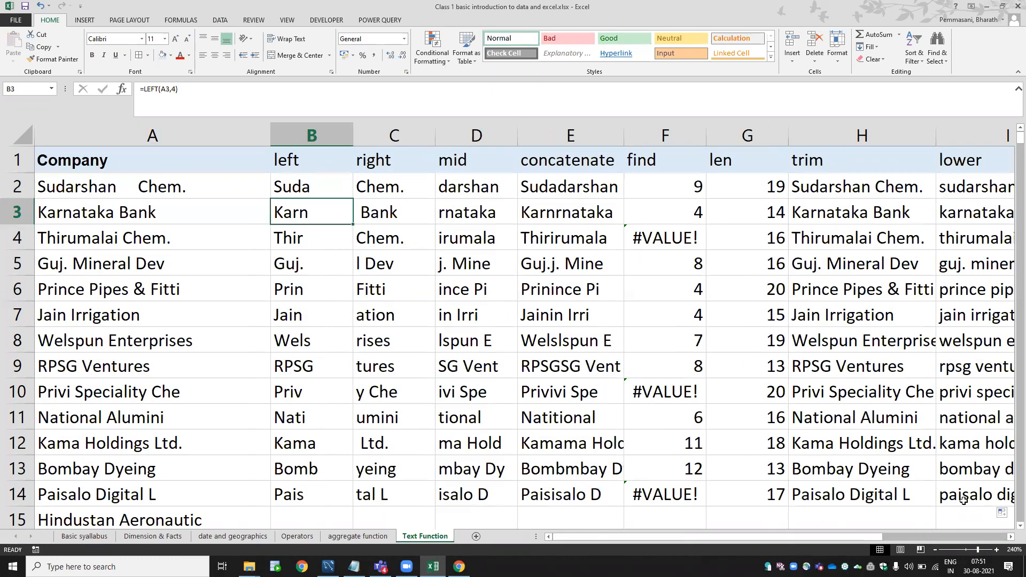
{"action": "key", "text": "ctrl+shift+Down"}
{"action": "key", "text": "ctrl+shift+Right"}
{"action": "key", "text": "Delete"}
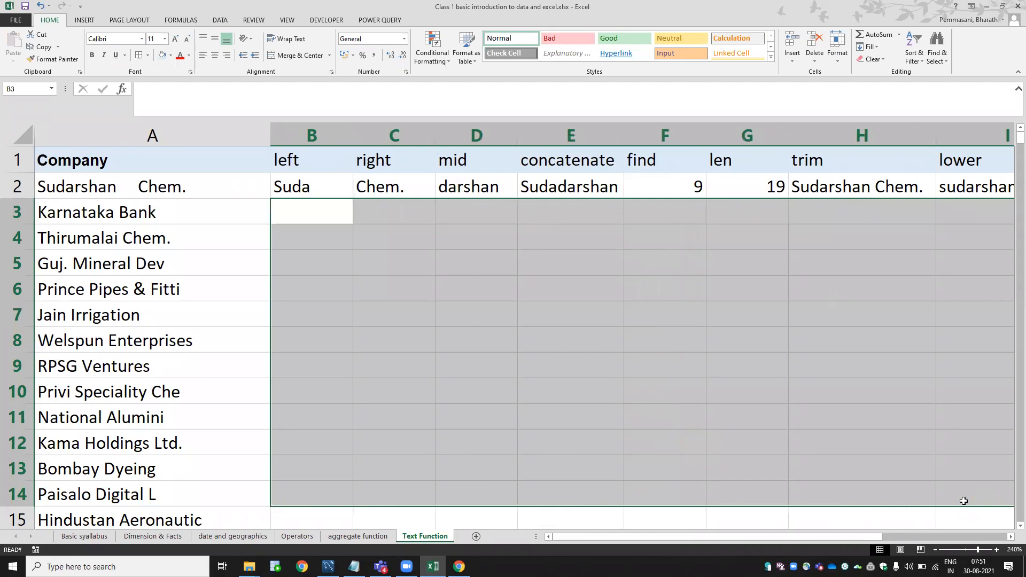
{"action": "key", "text": "Left"}
{"action": "key", "text": "Right"}
{"action": "key", "text": "Left"}
{"action": "key", "text": "Right"}
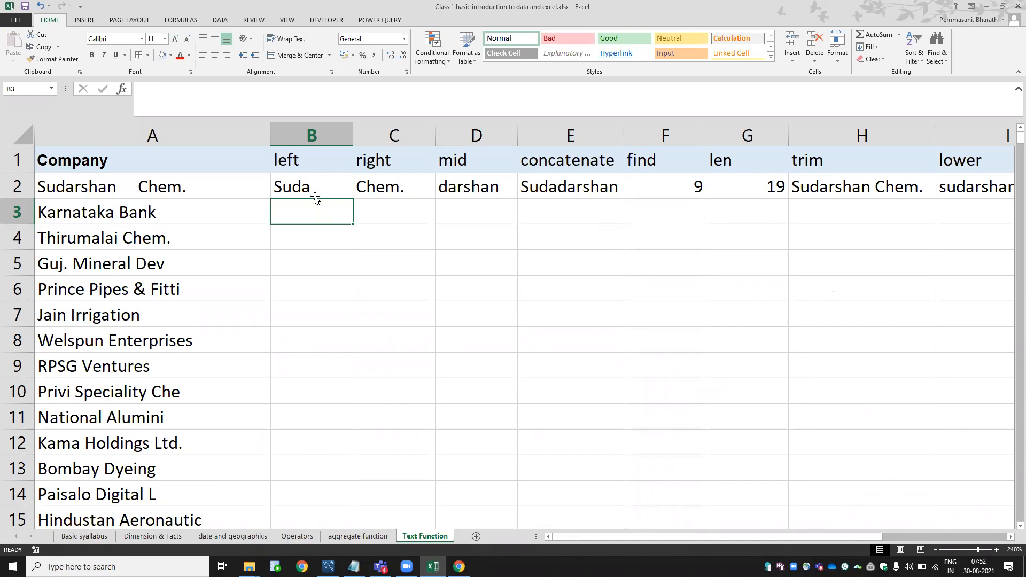
Add a blank Sheet2, then review the LEFT and RIGHT formulas in B2 and C2 of Text Function.
{"action": "left_click", "coordinate": [475, 535]}
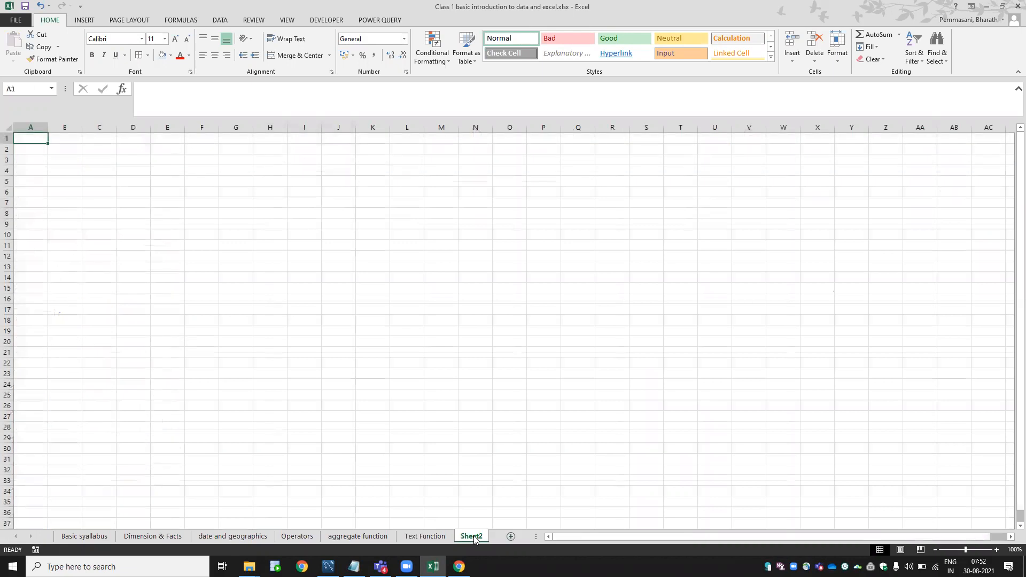
{"action": "left_click", "coordinate": [426, 537]}
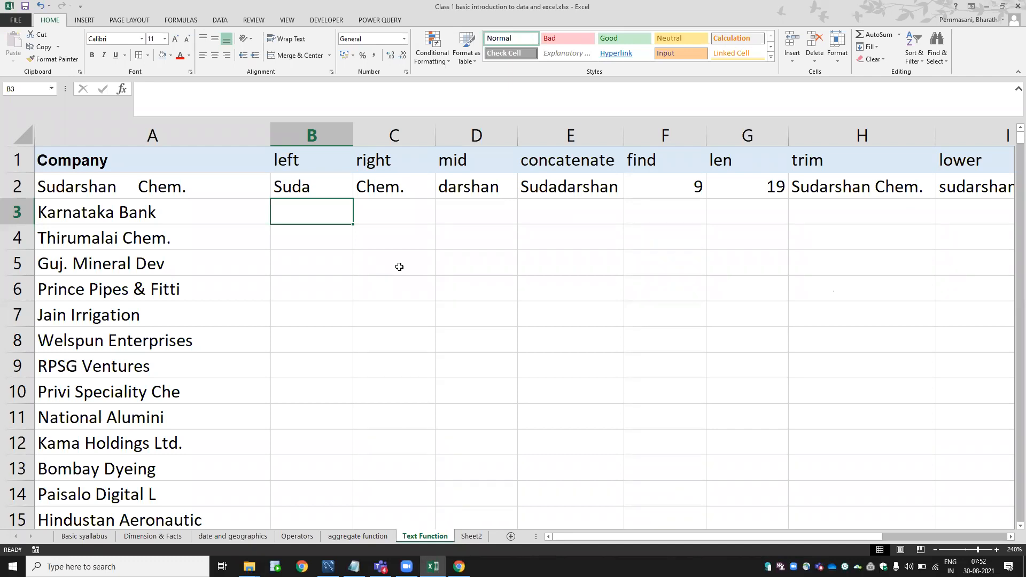
{"action": "left_click", "coordinate": [303, 184]}
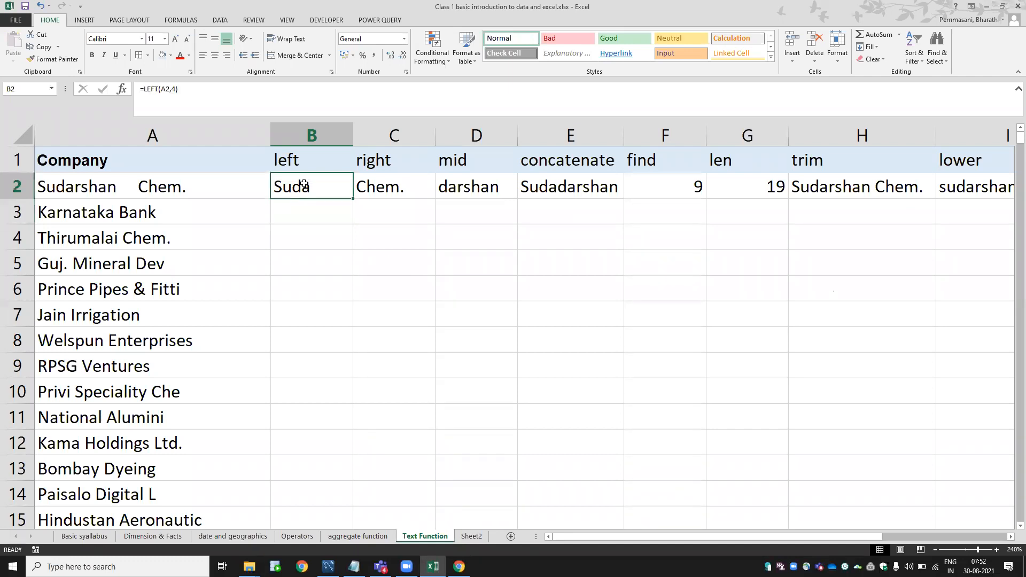
{"action": "key", "text": "Right"}
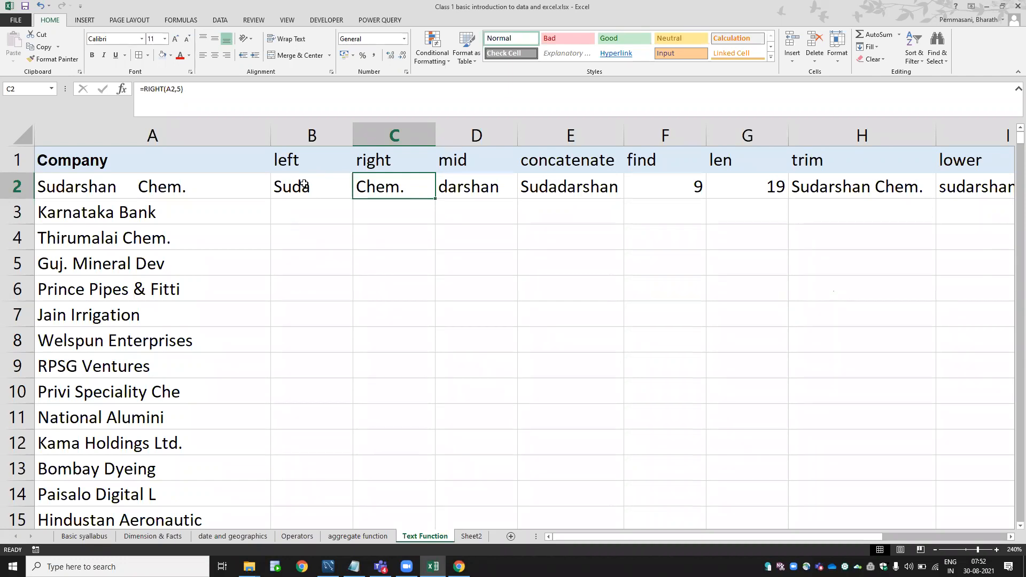
{"action": "key", "text": "Down"}
{"action": "key", "text": "Down"}
{"action": "key", "text": "Down"}
{"action": "key", "text": "Down"}
{"action": "key", "text": "Down"}
Enter the sample word sudarshan in C7.
{"action": "type", "text": "sudarshan"}
{"action": "key", "text": "Return"}
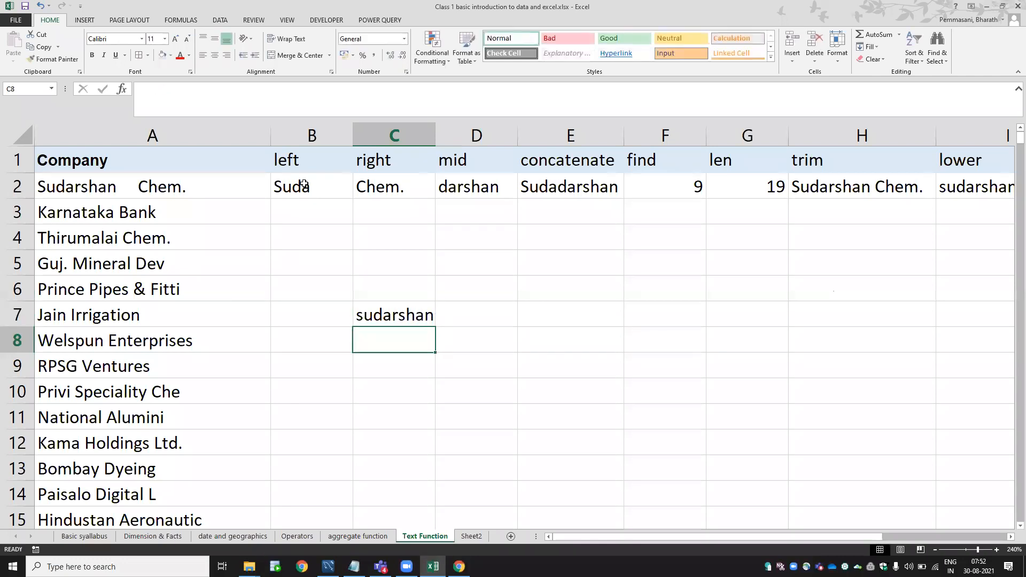
{"action": "key", "text": "Up"}
{"action": "key", "text": "Right"}
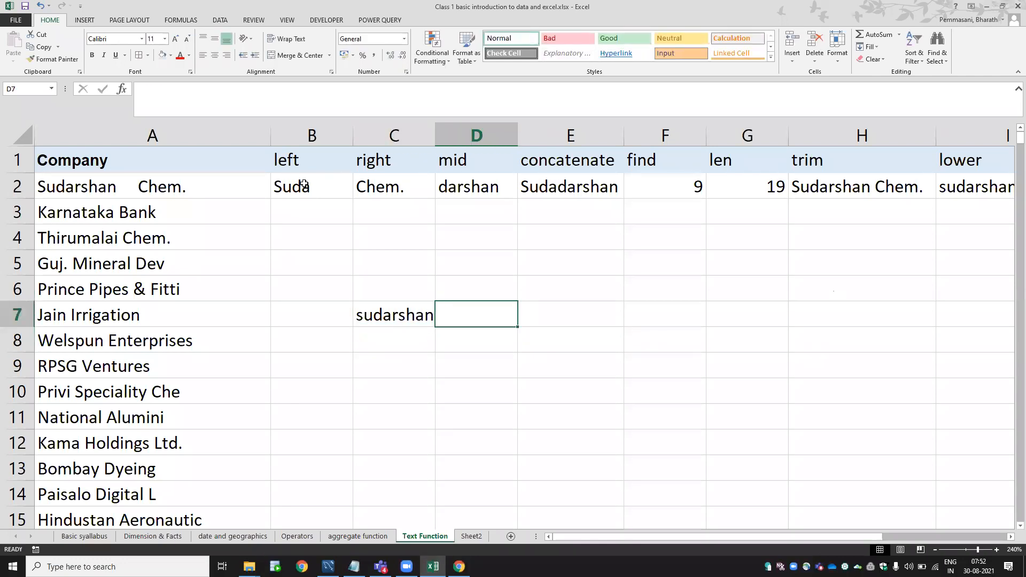
Enter =FIND("a",C7,1) in D7 to locate the first "a", returning 4.
{"action": "type", "text": "=fin"}
{"action": "key", "text": "Tab"}
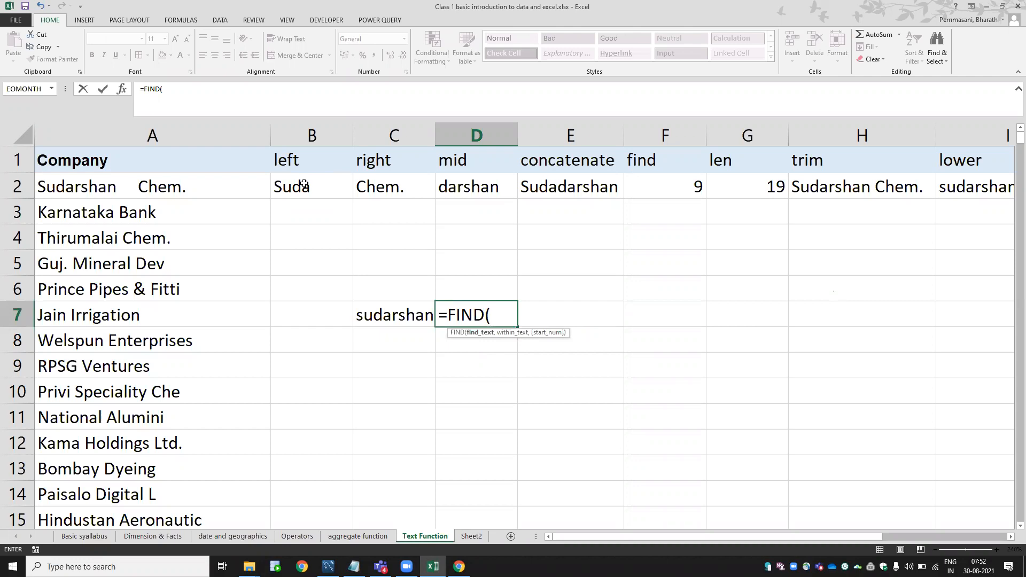
{"action": "type", "text": "\"a\","}
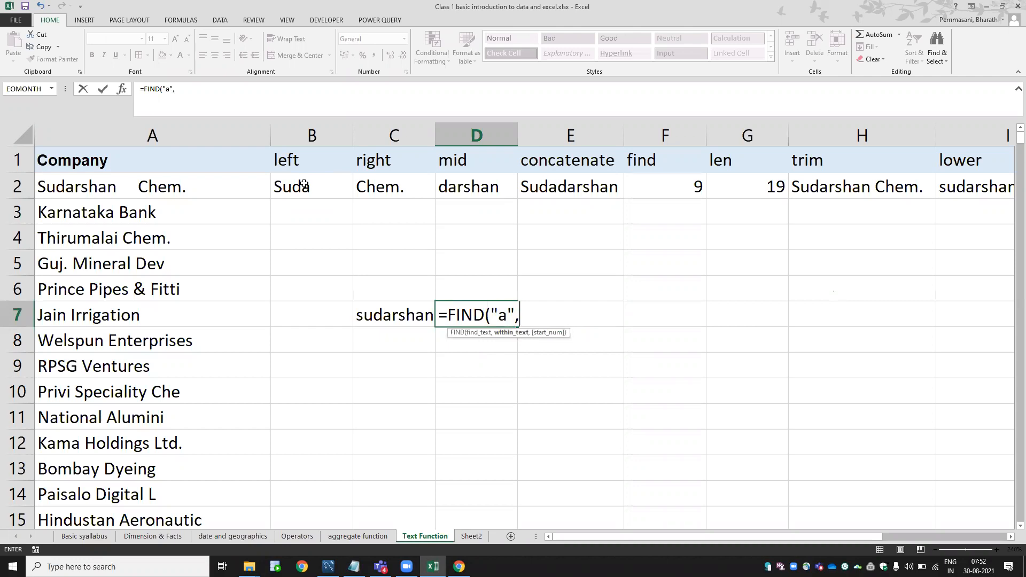
{"action": "left_click", "coordinate": [373, 316]}
{"action": "type", "text": ",1)"}
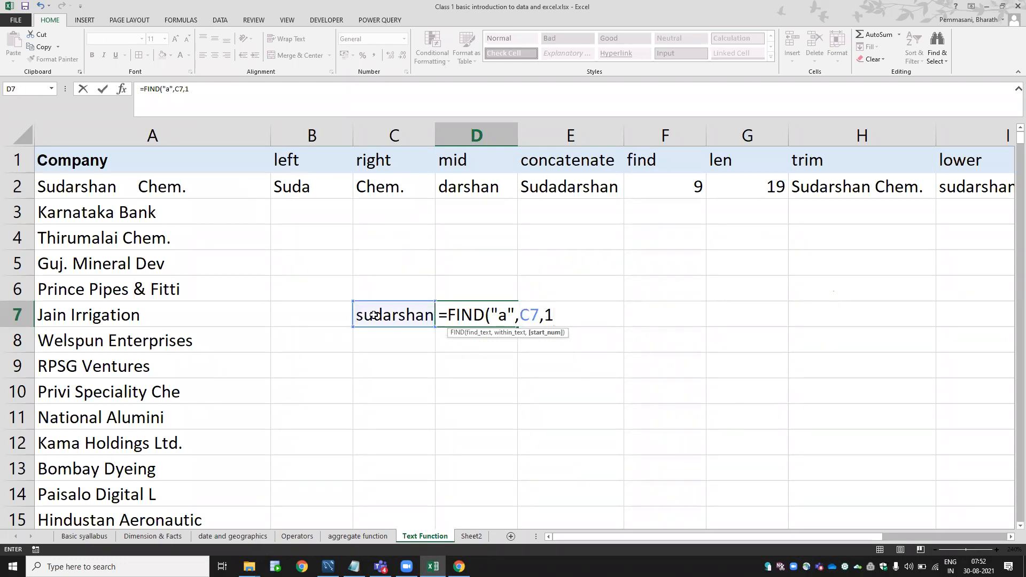
{"action": "key", "text": "Return"}
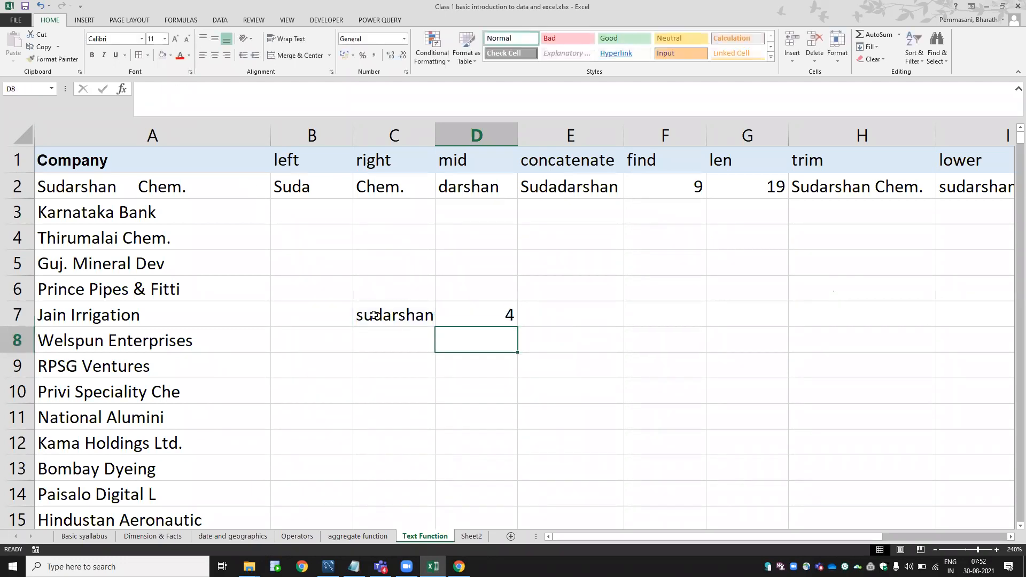
{"action": "key", "text": "Up"}
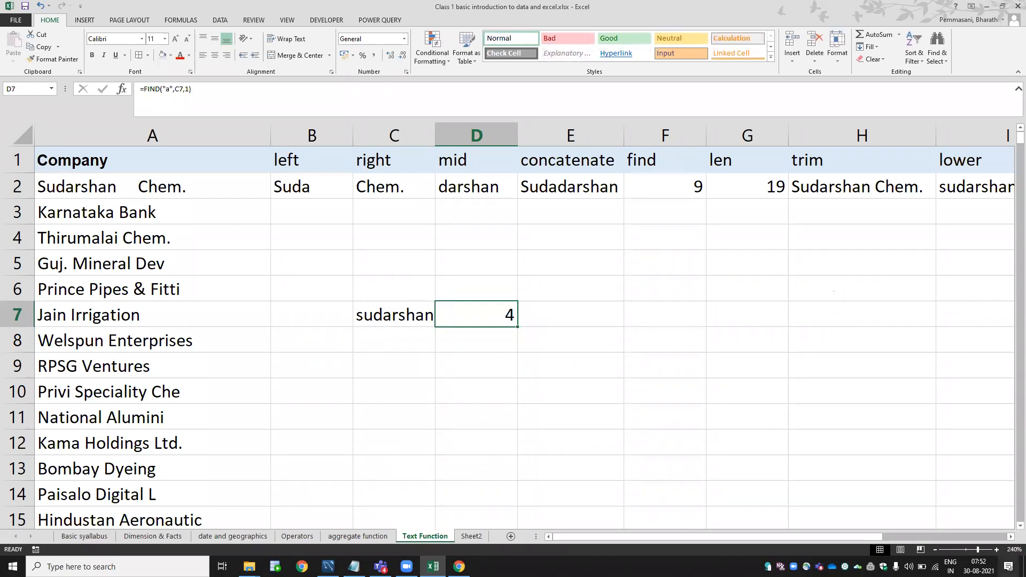
{"action": "left_click", "coordinate": [997, 550]}
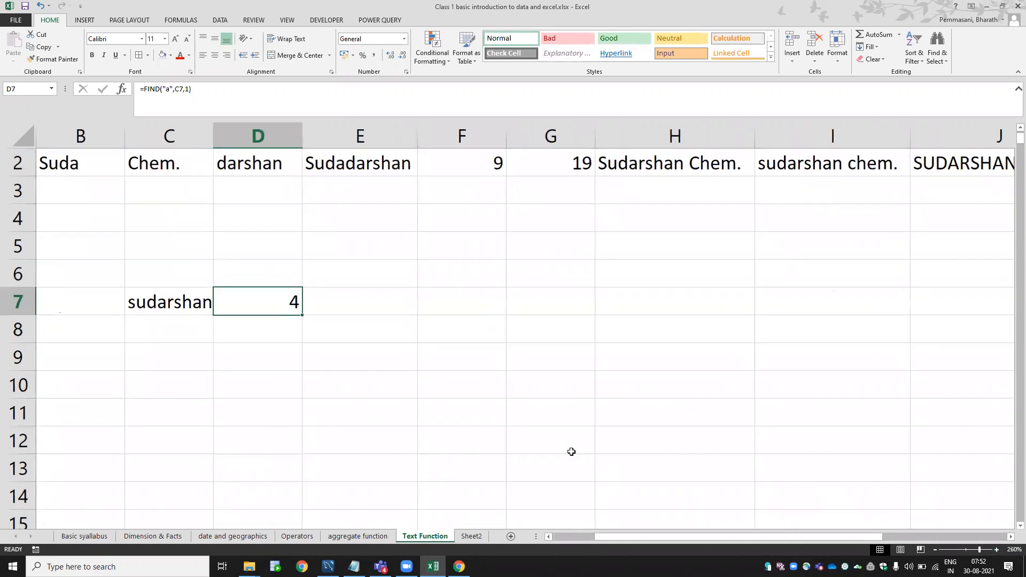
Review D7's FIND formula, highlighting its start position argument 1 without changing it.
{"action": "left_click", "coordinate": [352, 297]}
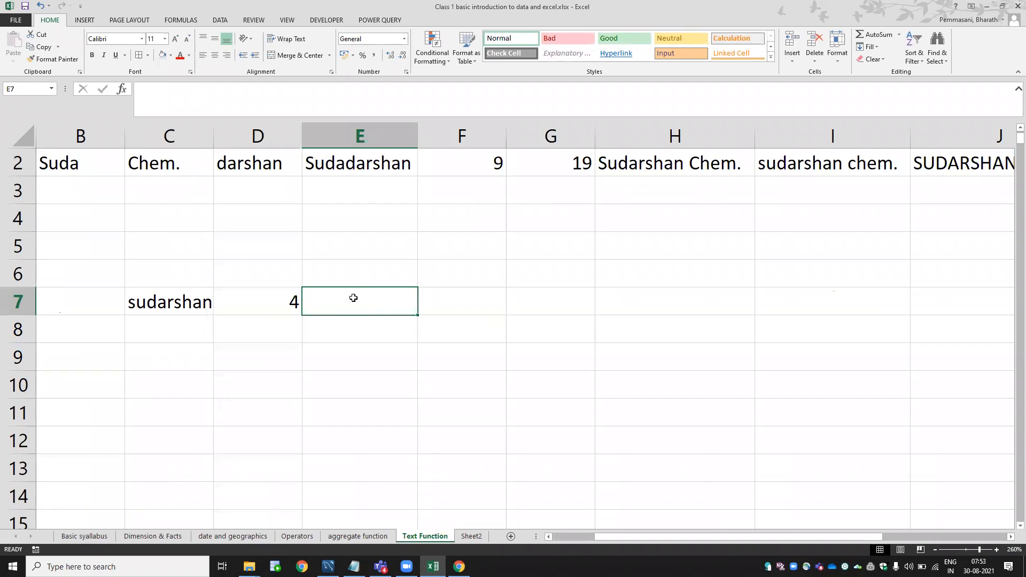
{"action": "key", "text": "Left"}
{"action": "key", "text": "F2"}
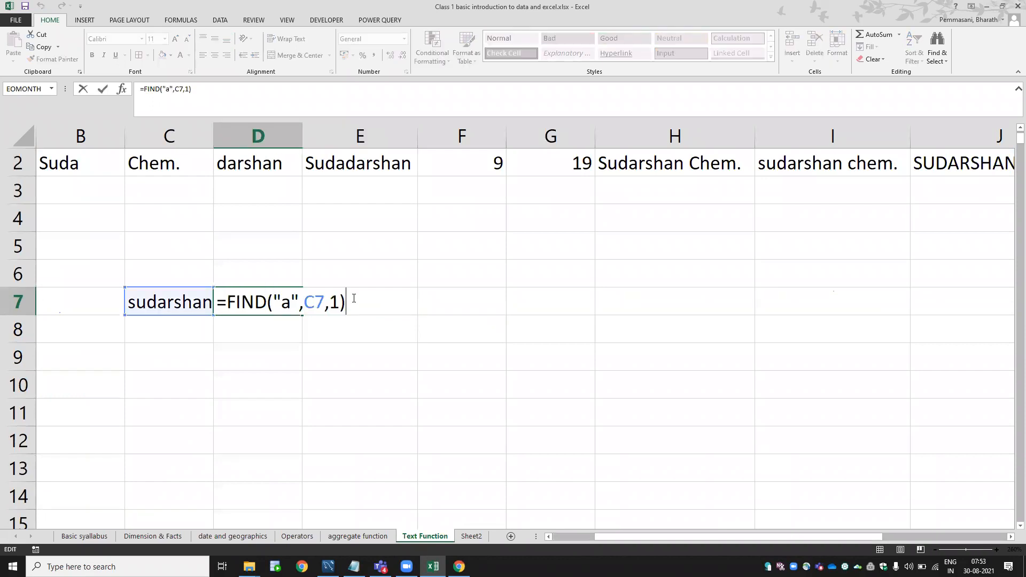
{"action": "key", "text": "Left"}
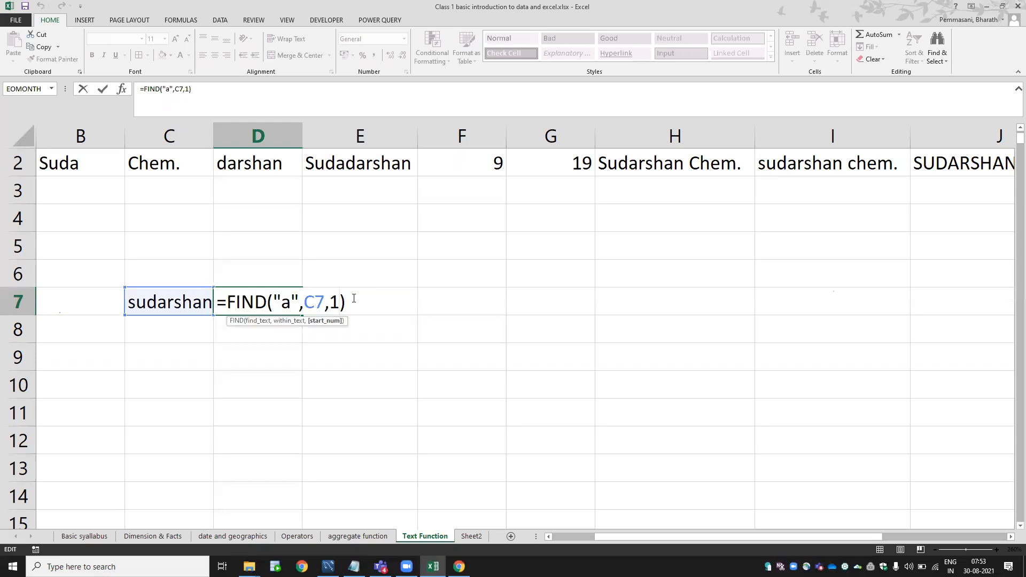
{"action": "key", "text": "Left"}
{"action": "key", "text": "Right"}
{"action": "key", "text": "Left"}
{"action": "key", "text": "shift+Right"}
{"action": "key", "text": "Return"}
{"action": "key", "text": "Up"}
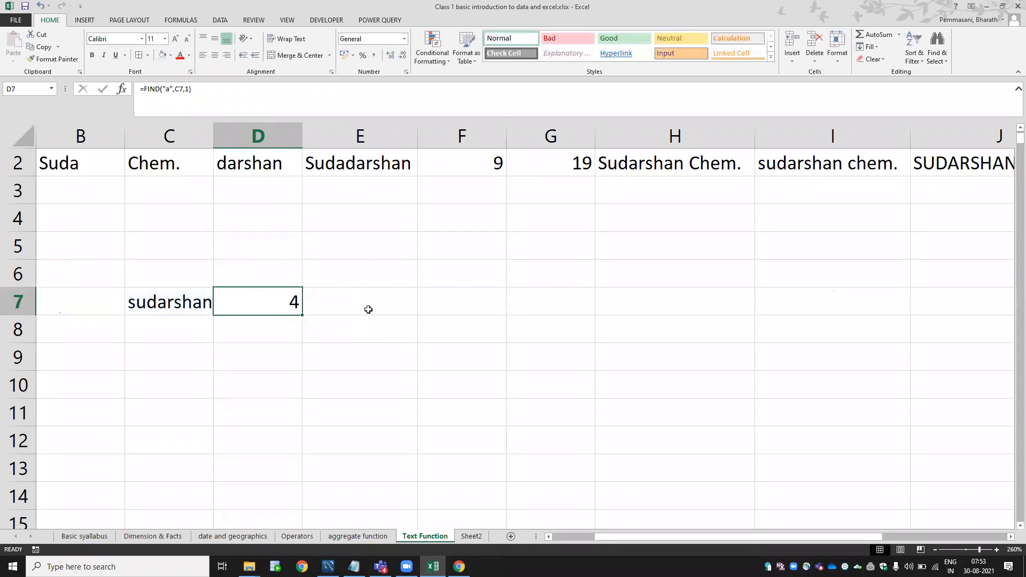
Enter =FIND("a",C7,D7) in E7, using D7's result as the start position.
{"action": "left_click", "coordinate": [368, 310]}
{"action": "type", "text": "=find"}
{"action": "key", "text": "Tab"}
{"action": "type", "text": "\"a\","}
{"action": "left_click", "coordinate": [179, 303]}
{"action": "type", "text": ","}
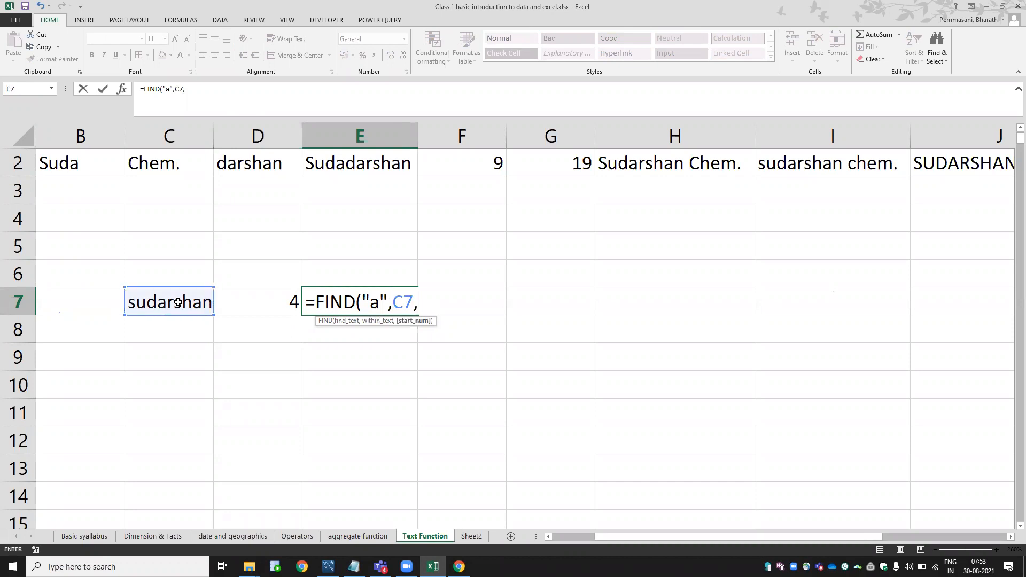
{"action": "left_click", "coordinate": [261, 307]}
{"action": "key", "text": "Return"}
Change E7's start argument to D7+1 so it finds the second "a" at 8.
{"action": "key", "text": "Up"}
{"action": "key", "text": "F2"}
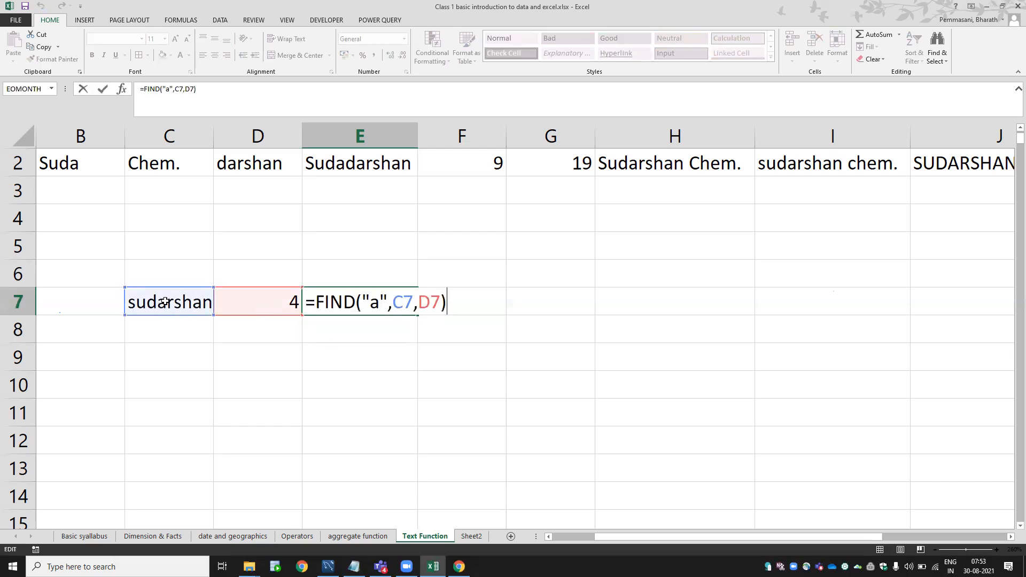
{"action": "key", "text": "BackSpace"}
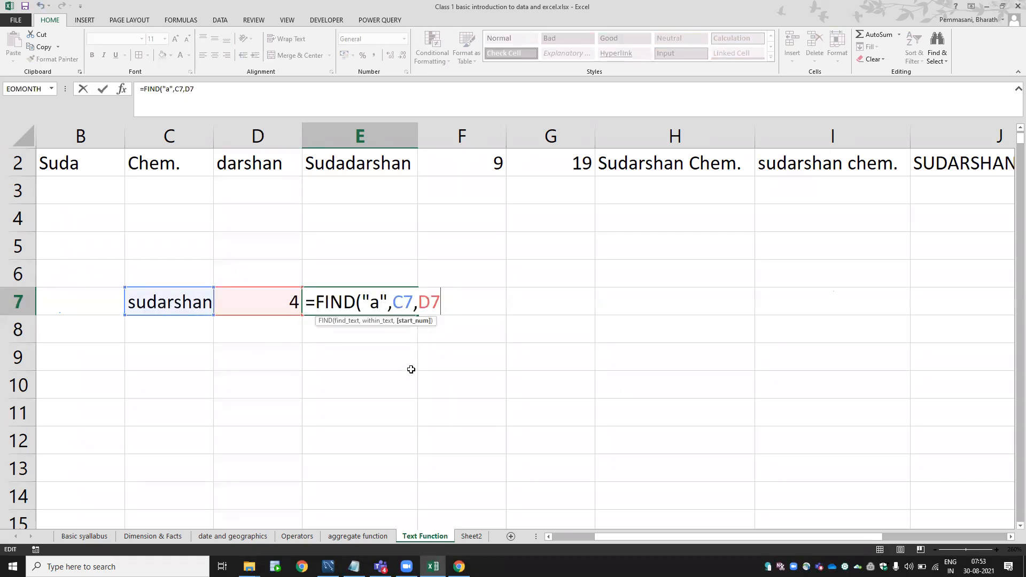
{"action": "type", "text": "+1)"}
{"action": "key", "text": "Return"}
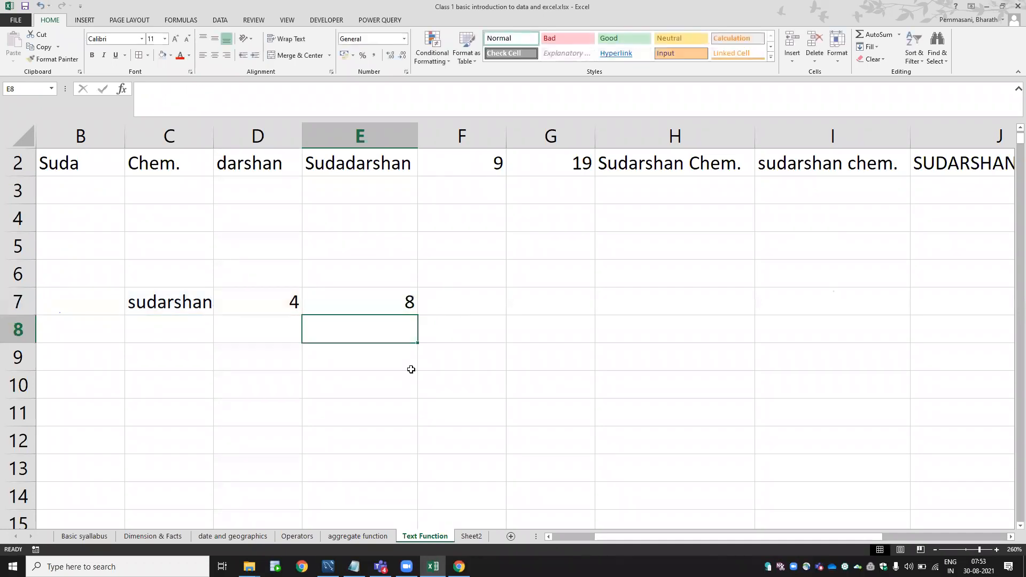
{"action": "left_click", "coordinate": [393, 304]}
{"action": "key", "text": "F2"}
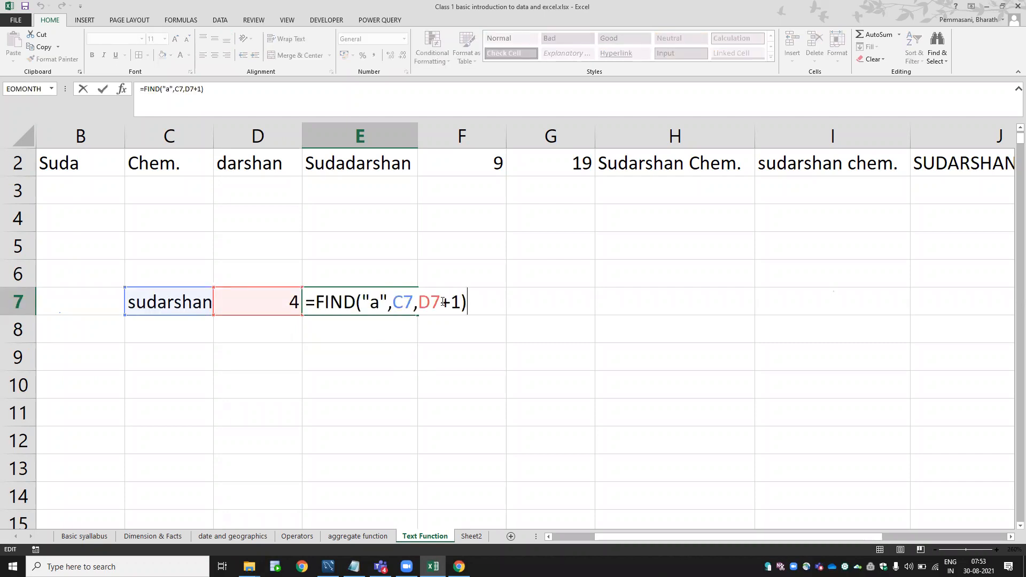
Copy the FIND("a",C7,1) expression from D7's formula.
{"action": "left_click_drag", "start_coordinate": [436, 304], "coordinate": [420, 304]}
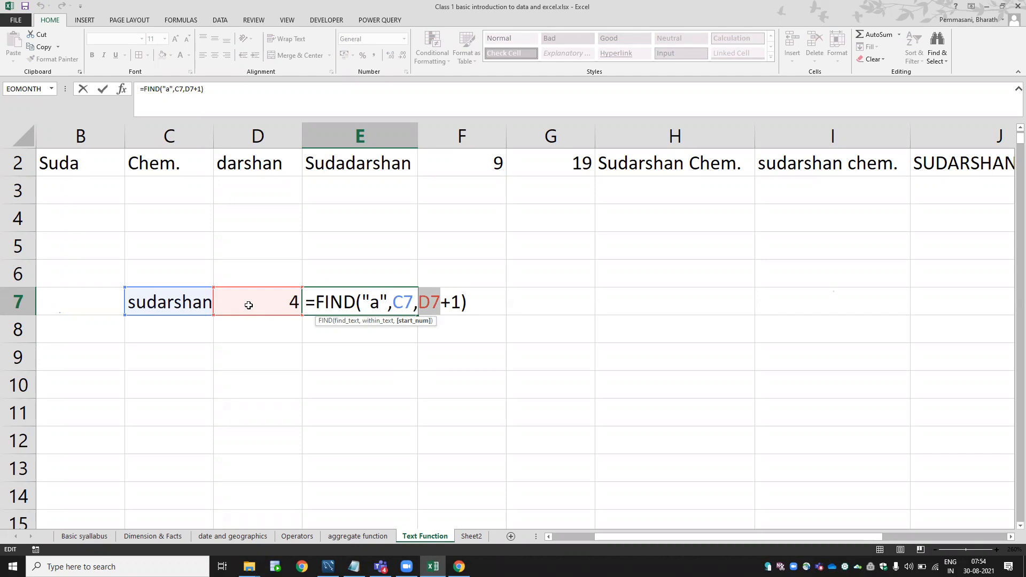
{"action": "key", "text": "ctrl+Return"}
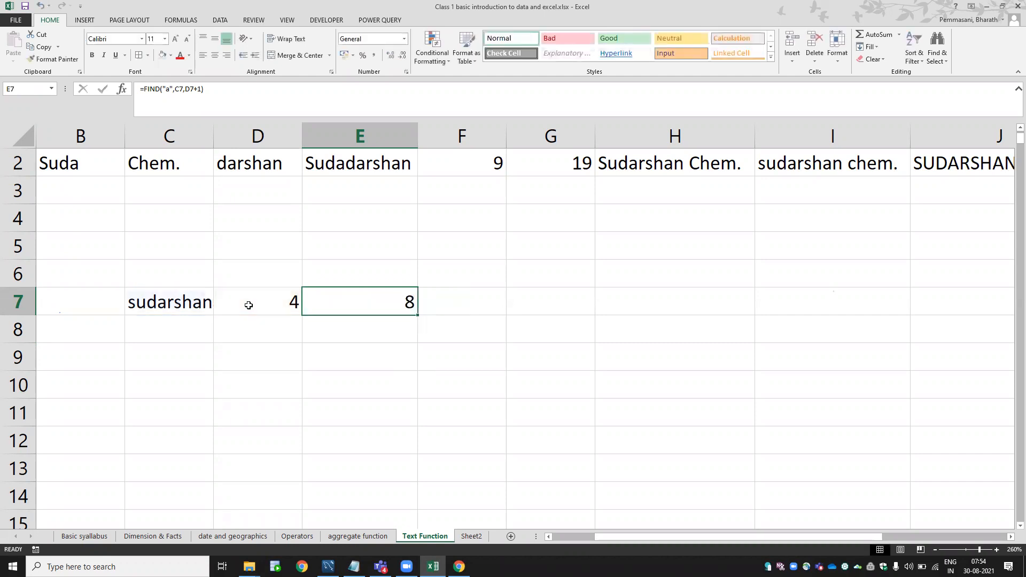
{"action": "left_click", "coordinate": [249, 306]}
{"action": "key", "text": "F2"}
{"action": "key", "text": "shift+Left"}
{"action": "key", "text": "shift+Left"}
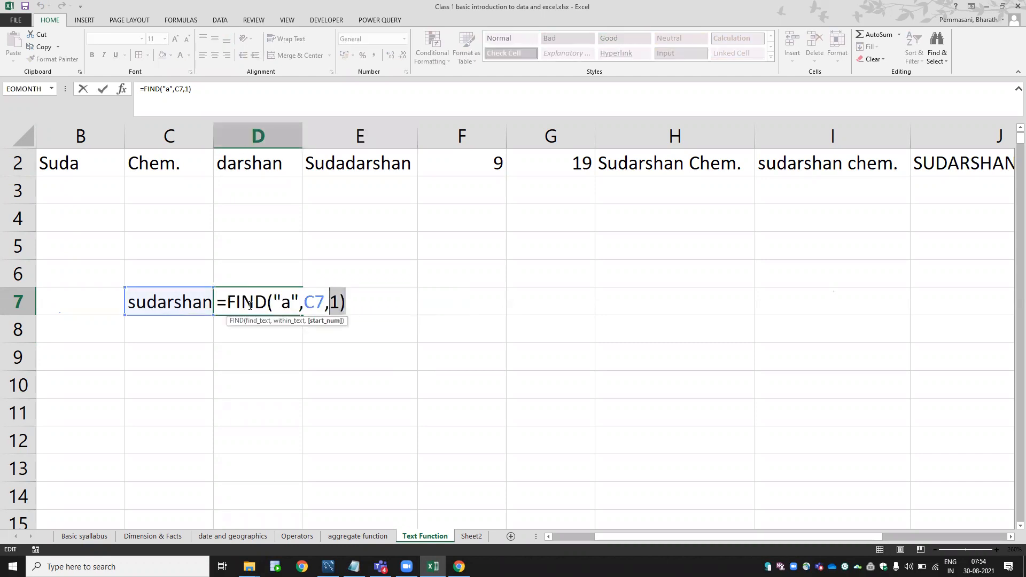
{"action": "key", "text": "shift+Left"}
{"action": "key", "text": "shift+Left"}
{"action": "key", "text": "shift+Left"}
{"action": "key", "text": "shift+Left"}
{"action": "key", "text": "shift+Left"}
{"action": "key", "text": "shift+Left"}
{"action": "key", "text": "shift+Left"}
{"action": "key", "text": "shift+Left"}
{"action": "key", "text": "shift+Left"}
{"action": "key", "text": "shift+Left"}
{"action": "key", "text": "shift+Left"}
{"action": "key", "text": "shift+Left"}
{"action": "key", "text": "ctrl+c"}
{"action": "key", "text": "Escape"}
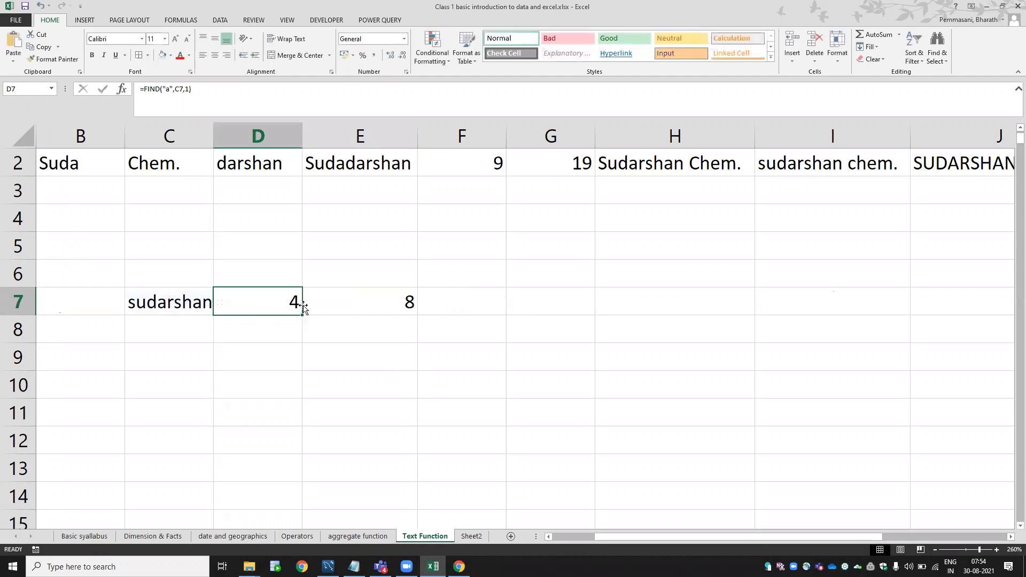
Replace the D7 reference in E7's formula with FIND("a",C7,1), nesting the two FINDs.
{"action": "left_click", "coordinate": [343, 310]}
{"action": "key", "text": "F2"}
{"action": "key", "text": "Left"}
{"action": "key", "text": "Left"}
{"action": "key", "text": "Left"}
{"action": "key", "text": "Left"}
{"action": "key", "text": "Right"}
{"action": "key", "text": "shift+Left"}
{"action": "key", "text": "shift+Left"}
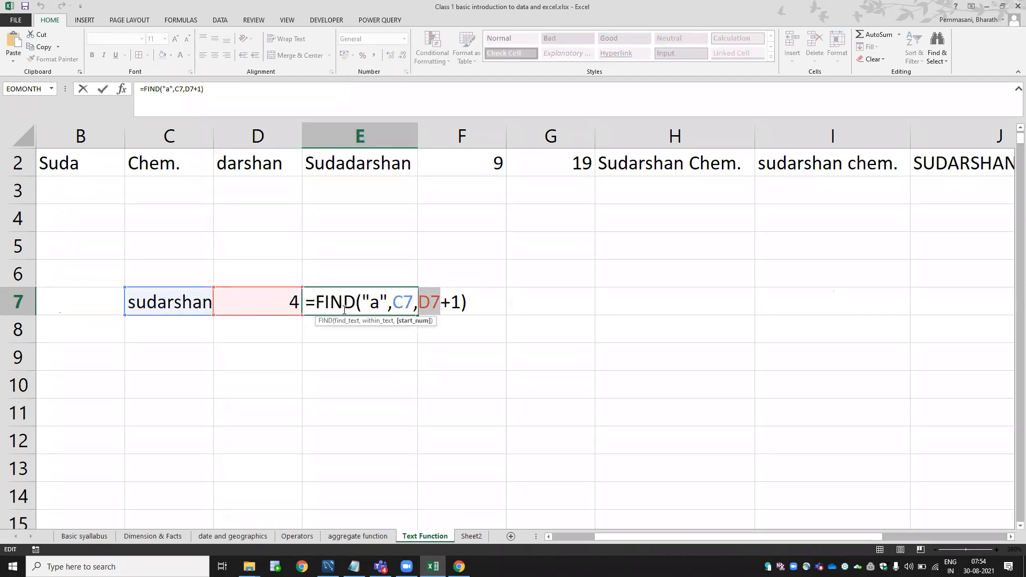
{"action": "key", "text": "ctrl+v"}
{"action": "key", "text": "Return"}
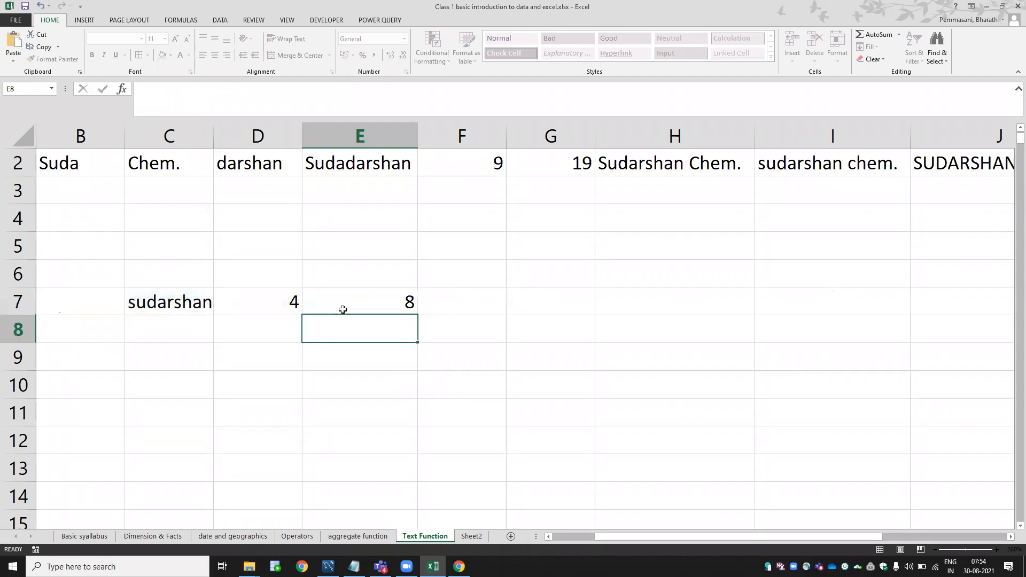
Delete the helper formula in D7 and confirm E7 still returns 8.
{"action": "key", "text": "Up"}
{"action": "key", "text": "Left"}
{"action": "key", "text": "Delete"}
{"action": "key", "text": "Right"}
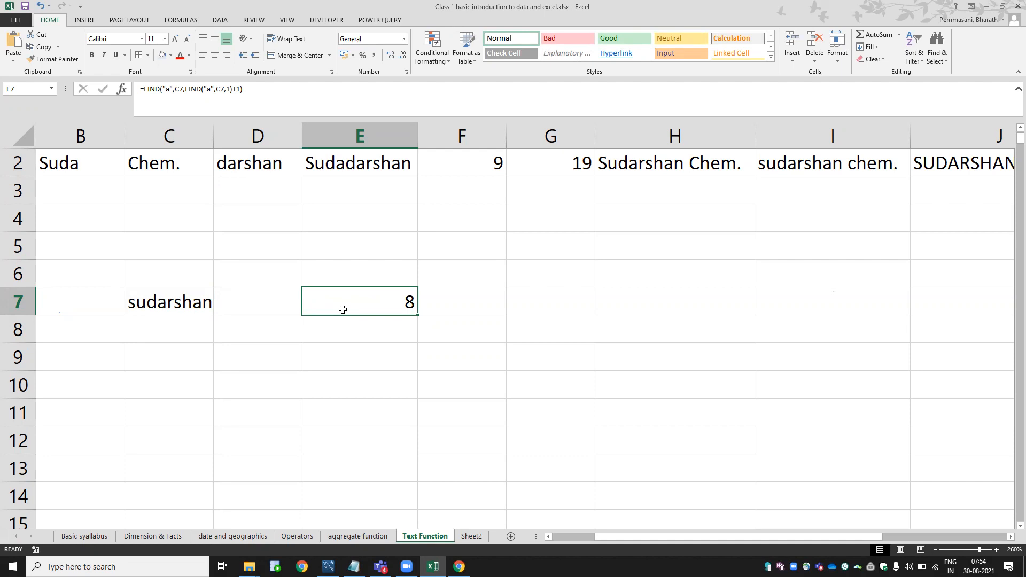
{"action": "double_click", "coordinate": [343, 309]}
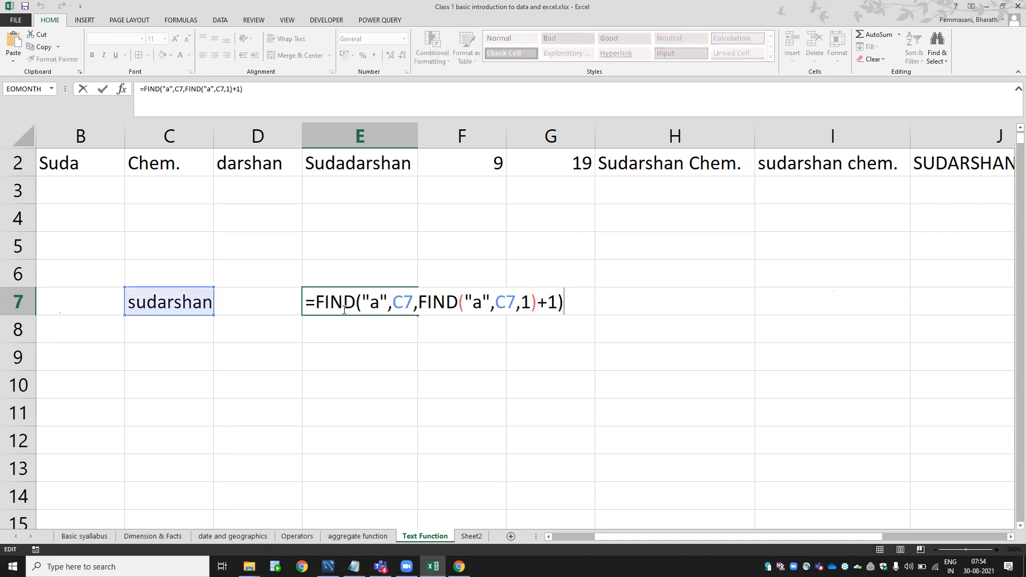
{"action": "key", "text": "Escape"}
Clear E7 and the word sudarshan in C7, then return to A1.
{"action": "key", "text": "Delete"}
{"action": "key", "text": "Left"}
{"action": "key", "text": "Left"}
{"action": "key", "text": "Delete"}
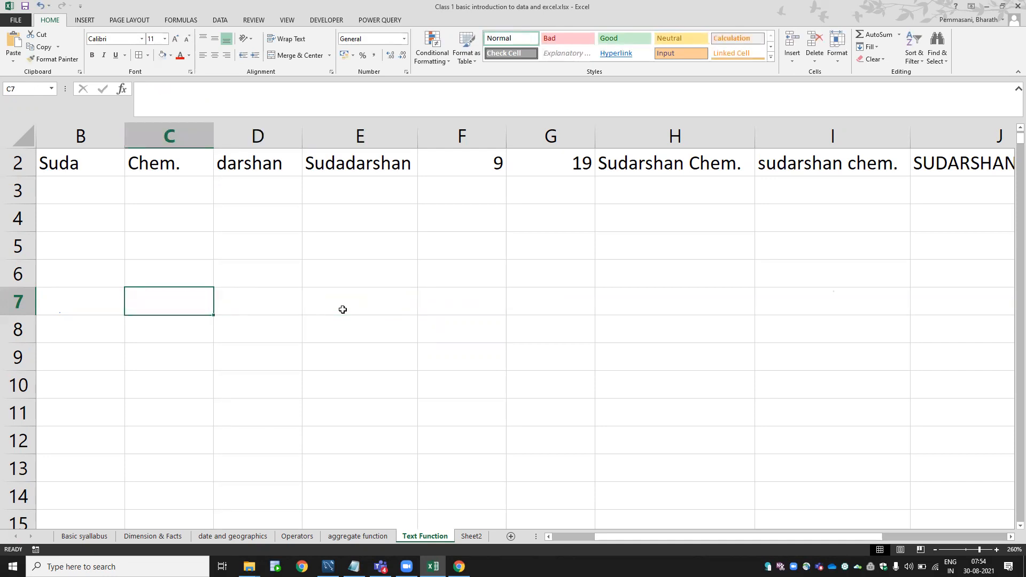
{"action": "key", "text": "Left"}
{"action": "key", "text": "Left"}
{"action": "key", "text": "ctrl+Home"}
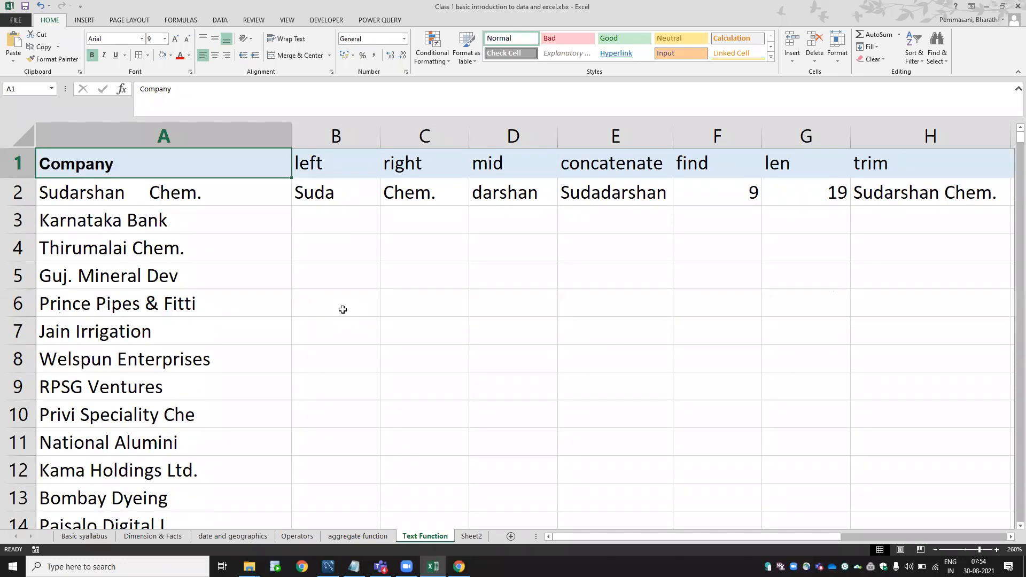
Edit F2 to =FIND(" ",A2,1) so it finds the company name's first space at 10.
{"action": "left_click", "coordinate": [436, 307]}
{"action": "left_click", "coordinate": [727, 191]}
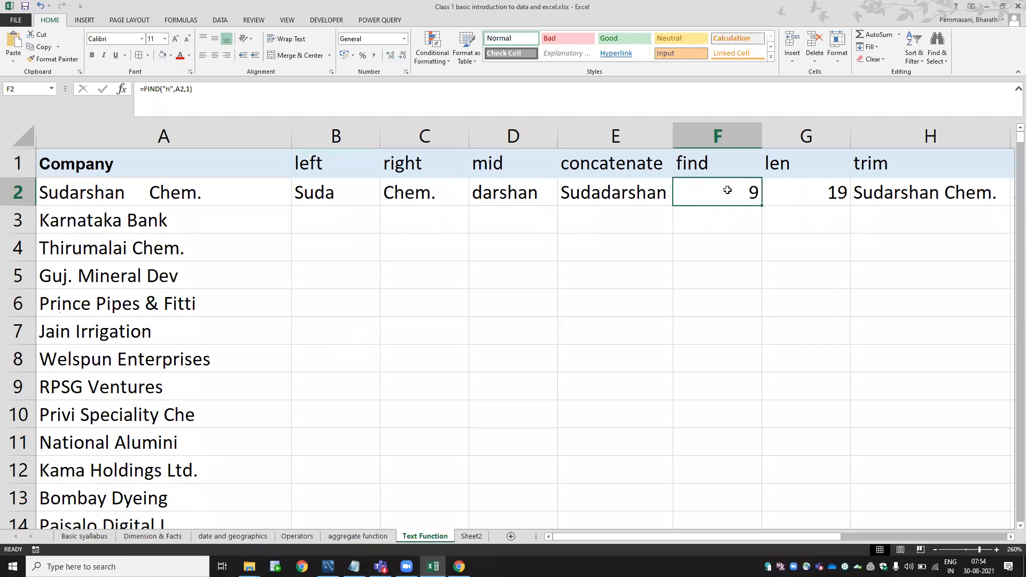
{"action": "key", "text": "F2"}
{"action": "key", "text": "Left"}
{"action": "key", "text": "Left"}
{"action": "key", "text": "Left"}
{"action": "key", "text": "Left"}
{"action": "key", "text": "Left"}
{"action": "key", "text": "Left"}
{"action": "key", "text": "Left"}
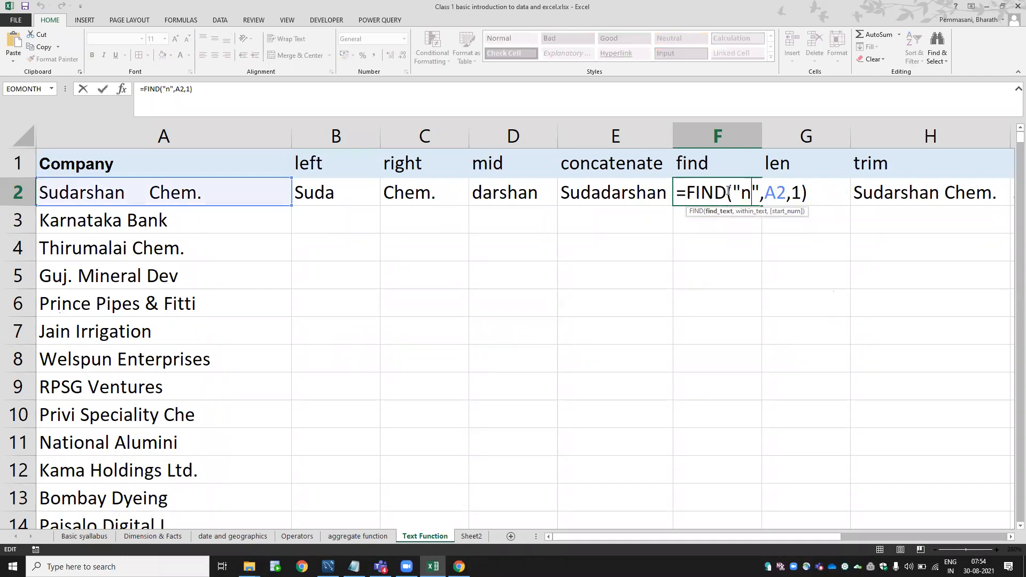
{"action": "key", "text": "BackSpace"}
{"action": "key", "text": "Return"}
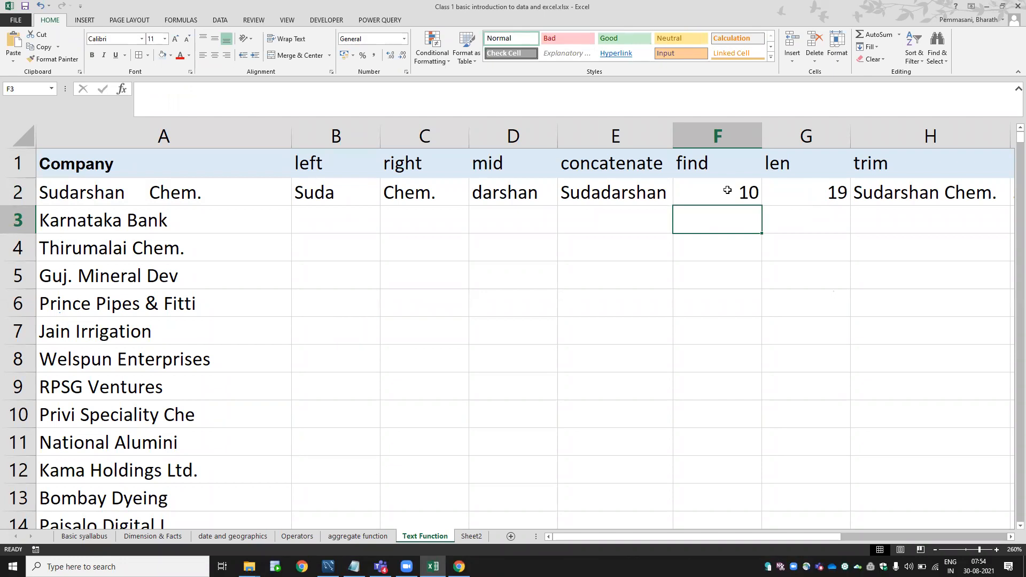
{"action": "left_click", "coordinate": [728, 190]}
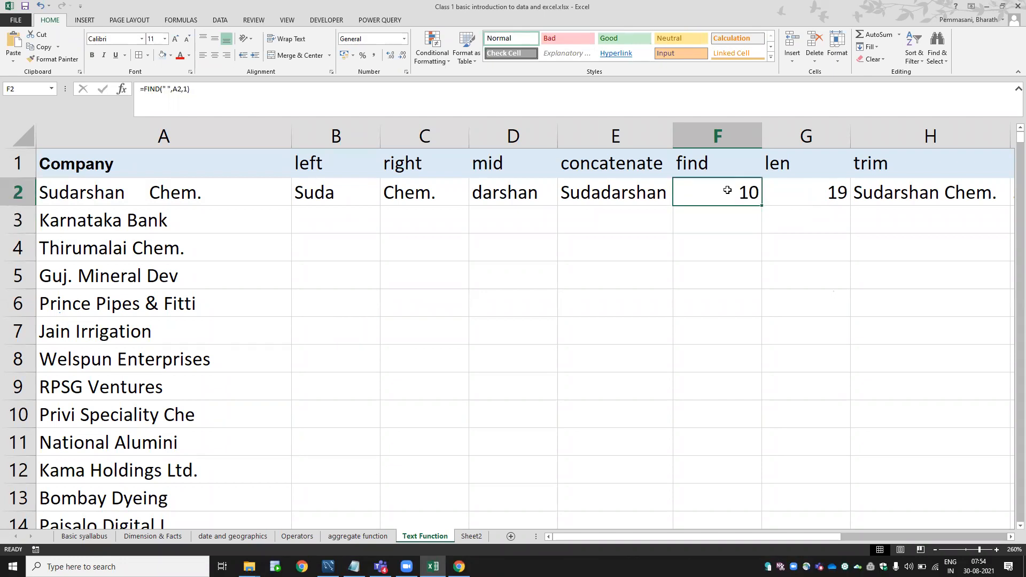
{"action": "key", "text": "F2"}
{"action": "key", "text": "Left"}
{"action": "key", "text": "Left"}
{"action": "key", "text": "Left"}
{"action": "key", "text": "Left"}
{"action": "key", "text": "Left"}
{"action": "key", "text": "Left"}
{"action": "key", "text": "Left"}
{"action": "key", "text": "Right"}
{"action": "key", "text": "shift+Left"}
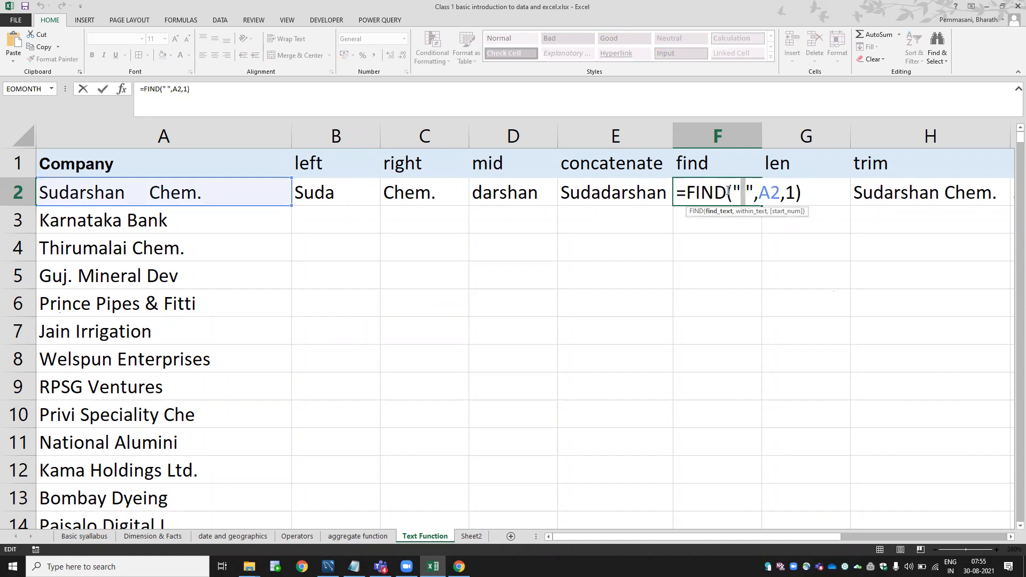
{"action": "key", "text": "Return"}
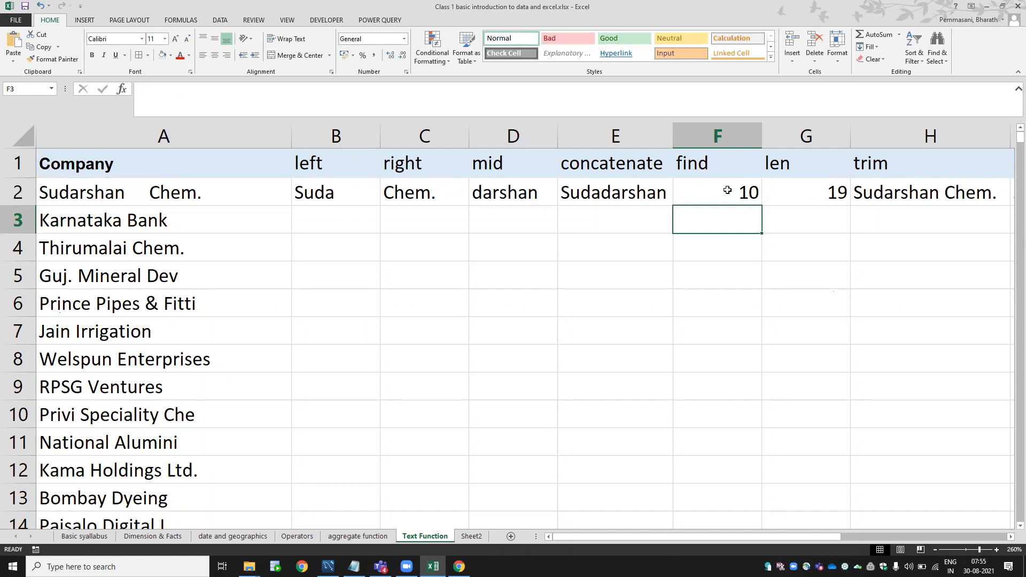
Zoom in on Sheet2, then select B3:G10 on the Text Function sheet.
{"action": "left_click", "coordinate": [472, 536]}
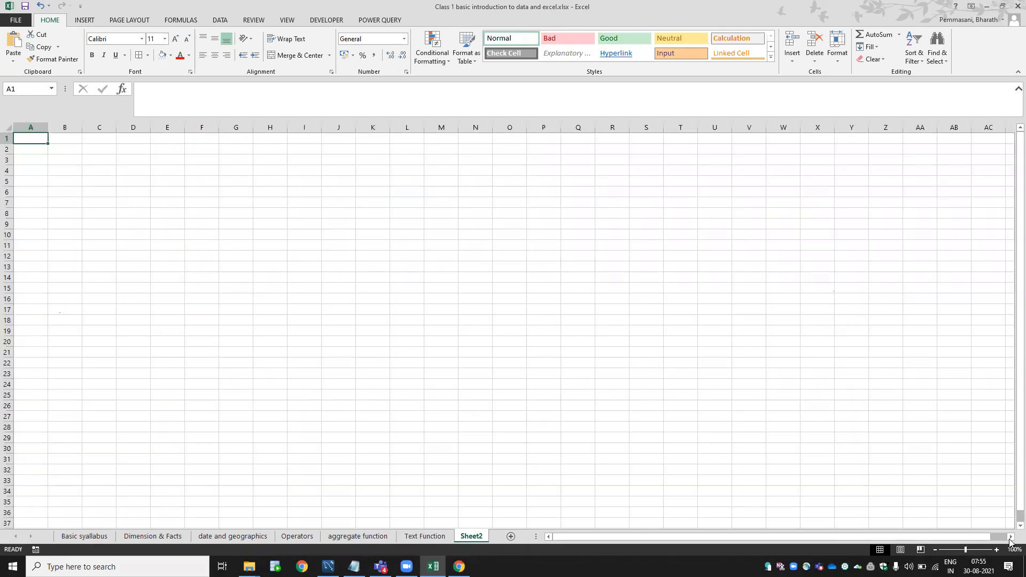
{"action": "left_click", "coordinate": [997, 550]}
{"action": "left_click", "coordinate": [997, 550]}
{"action": "left_click", "coordinate": [997, 550]}
{"action": "left_click", "coordinate": [997, 550]}
{"action": "left_click", "coordinate": [997, 550]}
{"action": "left_click", "coordinate": [997, 550]}
{"action": "left_click", "coordinate": [997, 550]}
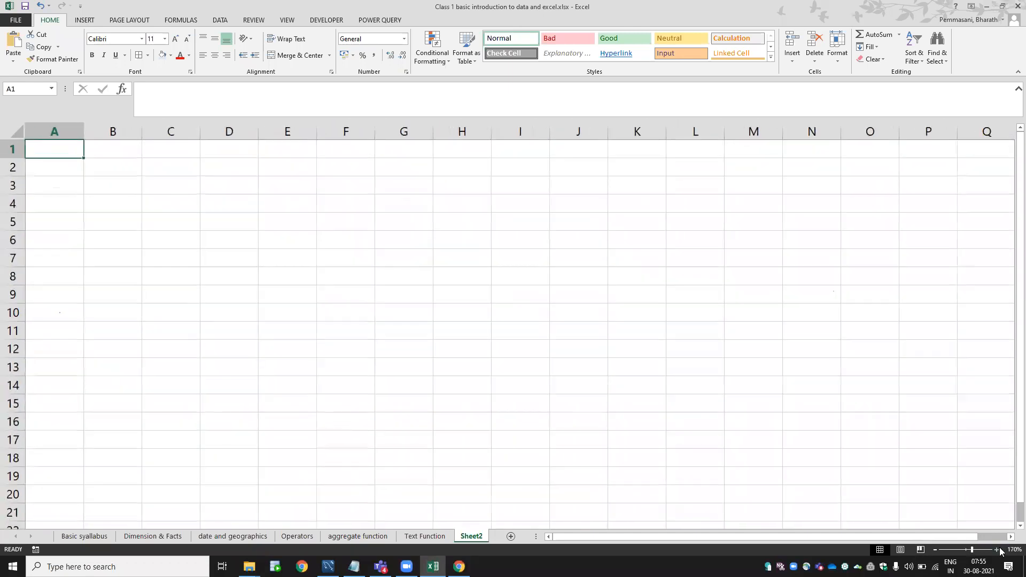
{"action": "left_click", "coordinate": [439, 537]}
{"action": "left_click_drag", "start_coordinate": [351, 217], "coordinate": [828, 403]}
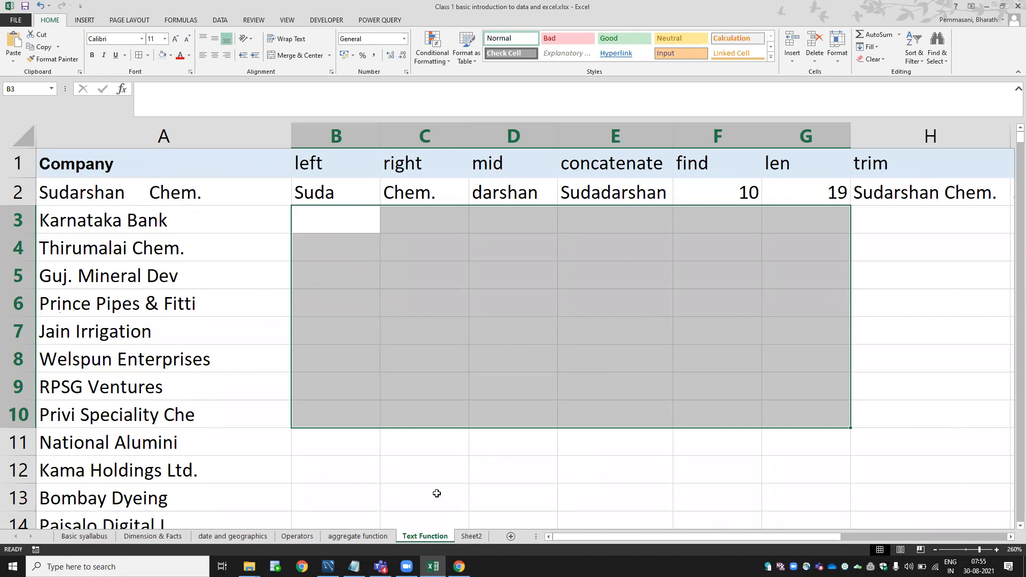
Rename Sheet2 to "Relative - absolute - mixed".
{"action": "left_click", "coordinate": [469, 538]}
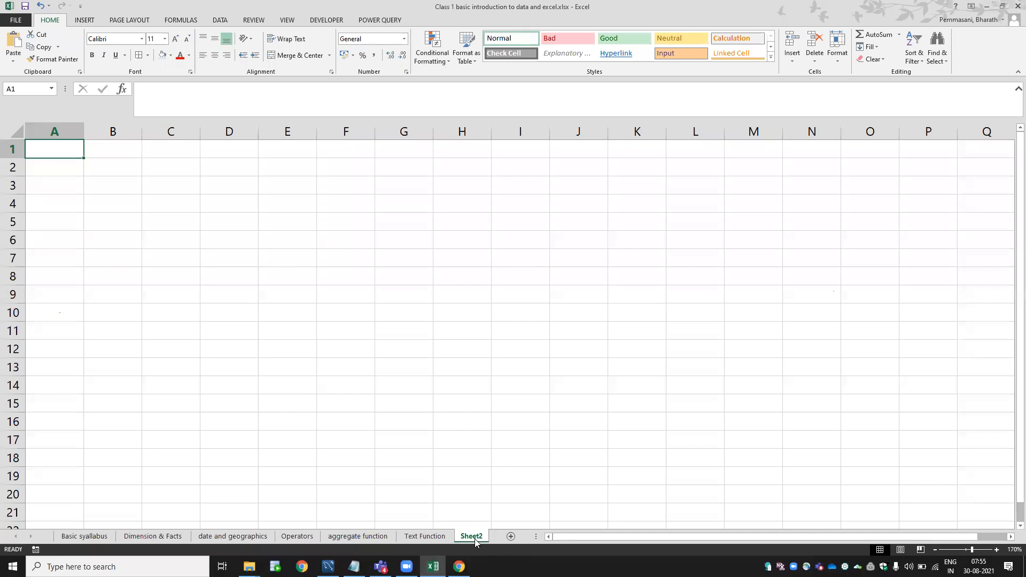
{"action": "double_click", "coordinate": [474, 541]}
{"action": "type", "text": "Rel"}
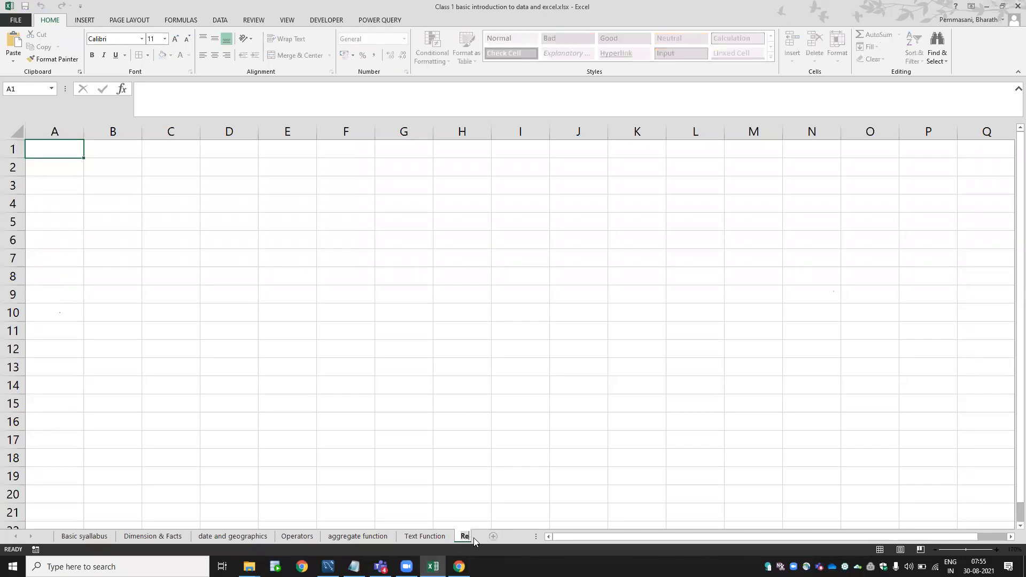
{"action": "type", "text": "ative ref"}
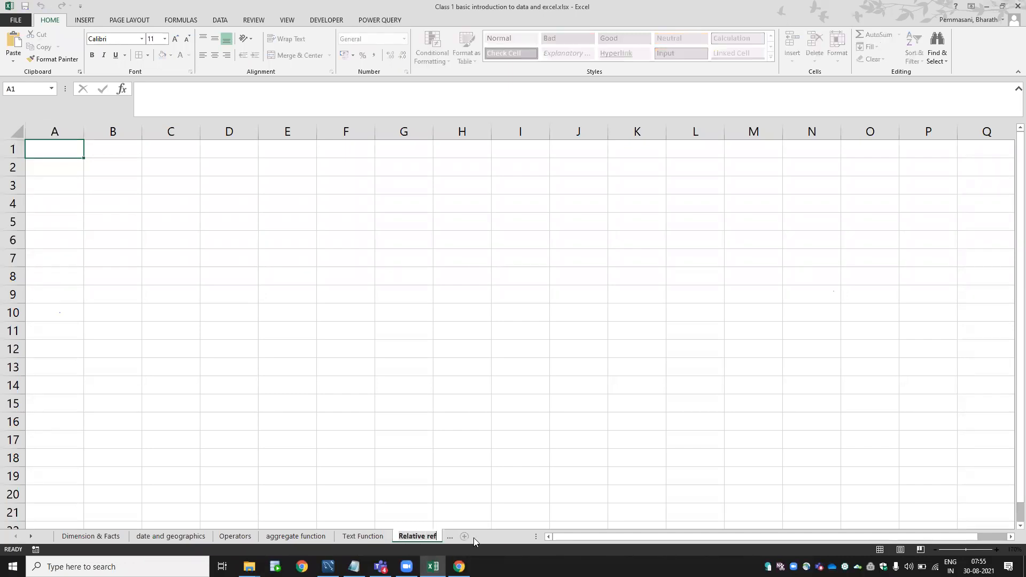
{"action": "type", "text": "rence - absolute -m"}
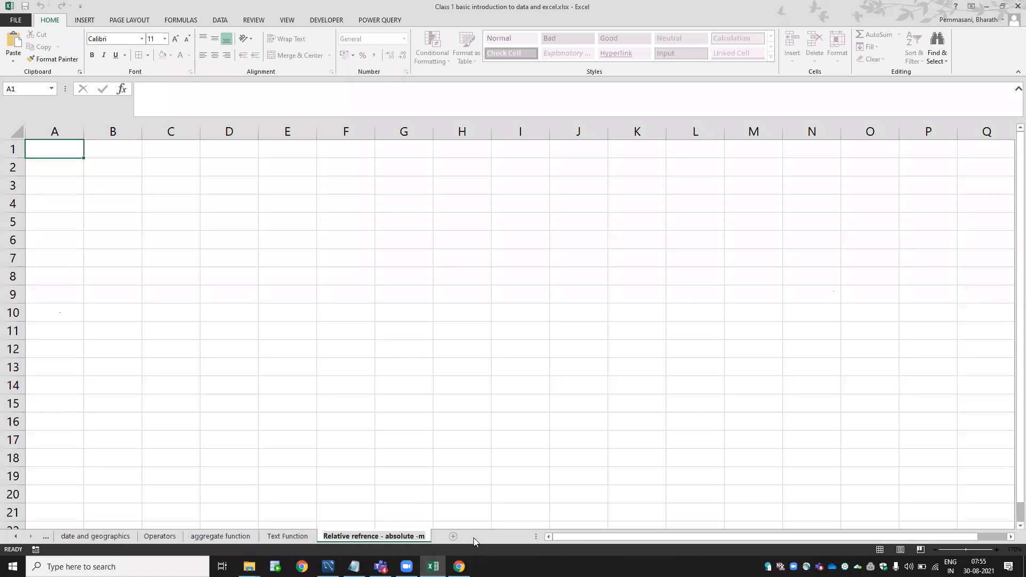
{"action": "key", "text": "BackSpace"}
{"action": "key", "text": "BackSpace"}
{"action": "key", "text": "BackSpace"}
{"action": "key", "text": "BackSpace"}
{"action": "key", "text": "BackSpace"}
{"action": "key", "text": "BackSpace"}
{"action": "key", "text": "BackSpace"}
{"action": "key", "text": "BackSpace"}
{"action": "key", "text": "BackSpace"}
{"action": "key", "text": "BackSpace"}
{"action": "key", "text": "BackSpace"}
{"action": "key", "text": "BackSpace"}
{"action": "key", "text": "BackSpace"}
{"action": "key", "text": "BackSpace"}
{"action": "key", "text": "BackSpace"}
{"action": "key", "text": "BackSpace"}
{"action": "key", "text": "BackSpace"}
{"action": "key", "text": "BackSpace"}
{"action": "key", "text": "BackSpace"}
{"action": "key", "text": "BackSpace"}
{"action": "key", "text": "BackSpace"}
{"action": "key", "text": "BackSpace"}
{"action": "key", "text": "BackSpace"}
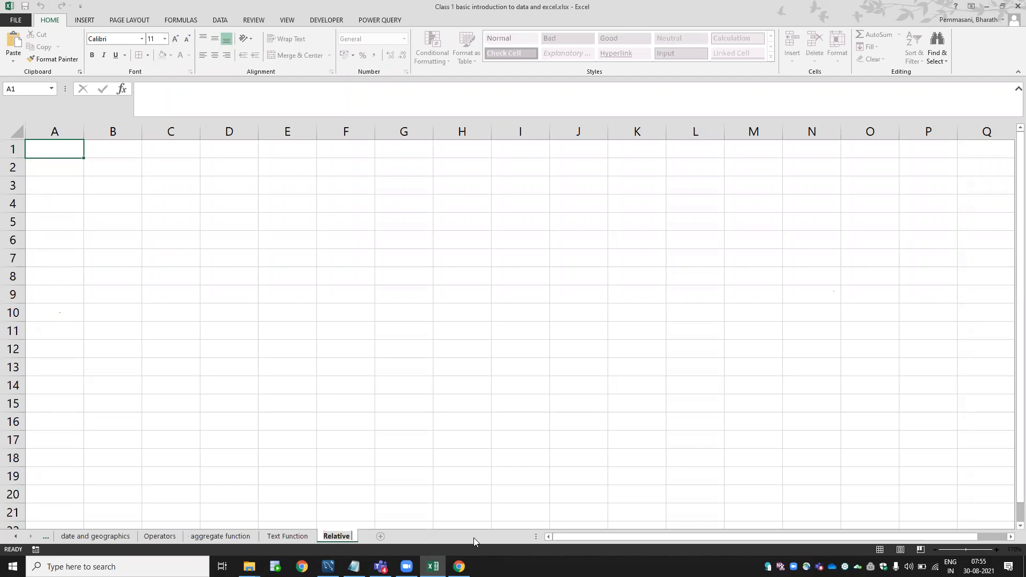
{"action": "type", "text": "- absolute - mixed"}
Confirm the sheet name 'Relative - absolute - mixed'.
{"action": "key", "text": "Return"}
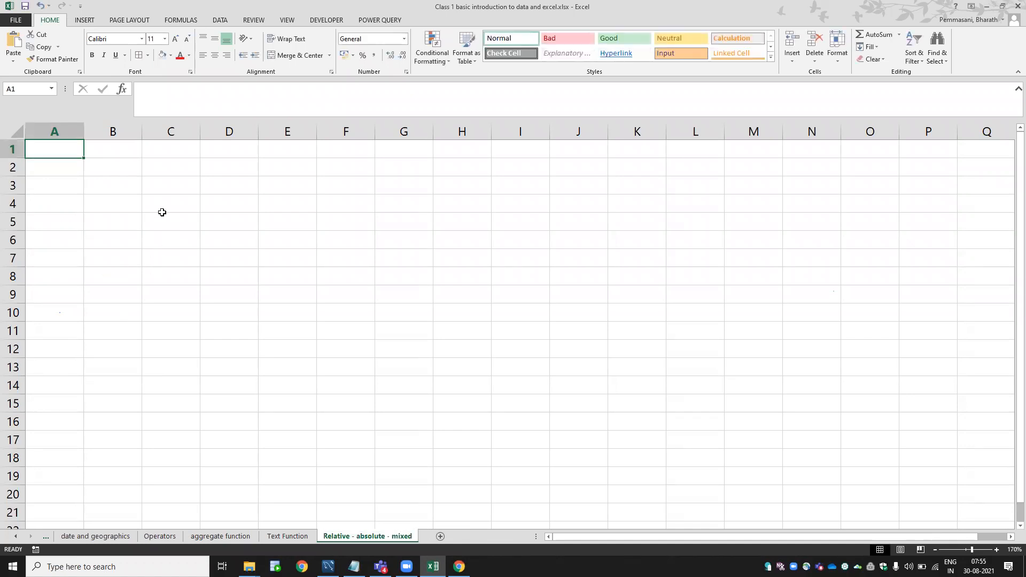
{"action": "key", "text": "Down"}
{"action": "key", "text": "Up"}
{"action": "key", "text": "Down"}
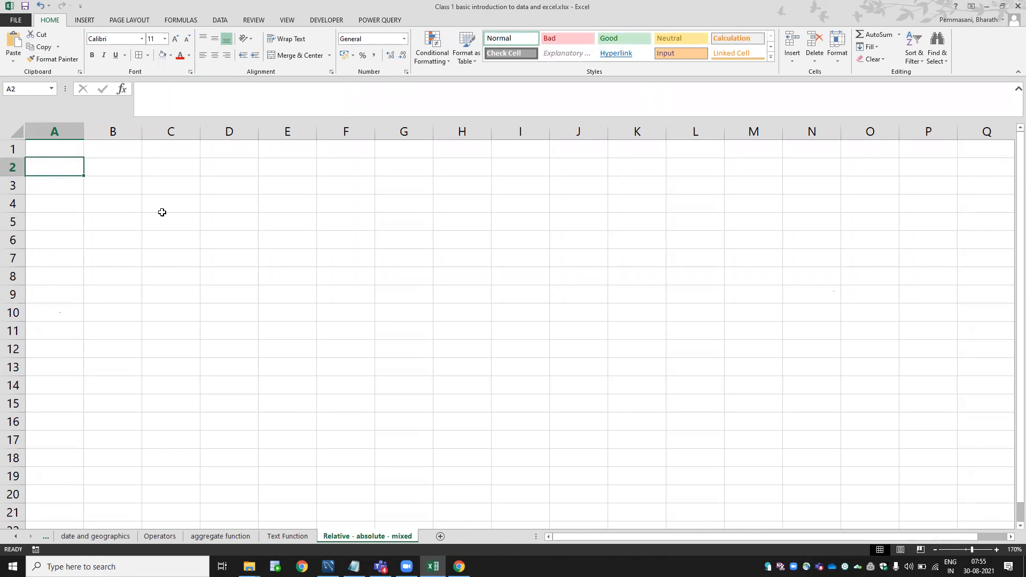
{"action": "key", "text": "Down"}
{"action": "key", "text": "F2"}
Enter 1, 2, 3, 4 across row 3 and 5, 6, 7, 8 across row 4.
{"action": "type", "text": "1"}
{"action": "key", "text": "Tab"}
{"action": "type", "text": "2"}
{"action": "key", "text": "Tab"}
{"action": "type", "text": "3"}
{"action": "key", "text": "Tab"}
{"action": "type", "text": "4"}
{"action": "key", "text": "Down"}
{"action": "key", "text": "Left"}
{"action": "key", "text": "Left"}
{"action": "key", "text": "Left"}
{"action": "type", "text": "5"}
{"action": "key", "text": "Tab"}
{"action": "type", "text": "6"}
{"action": "key", "text": "Tab"}
{"action": "type", "text": "7"}
{"action": "key", "text": "Right"}
{"action": "type", "text": "8"}
{"action": "key", "text": "Right"}
{"action": "key", "text": "Left"}
{"action": "key", "text": "Left"}
{"action": "key", "text": "Left"}
{"action": "key", "text": "Down"}
{"action": "key", "text": "Left"}
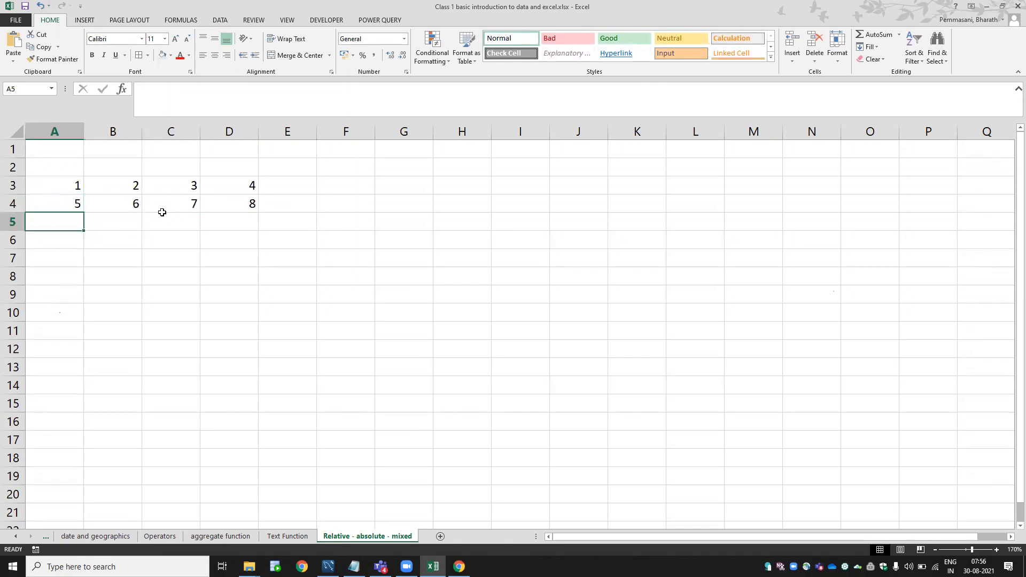
Fill the remaining sample numbers into rows 5 to 7 of the grid.
{"action": "type", "text": "2"}
{"action": "key", "text": "Tab"}
{"action": "type", "text": "3"}
{"action": "key", "text": "Tab"}
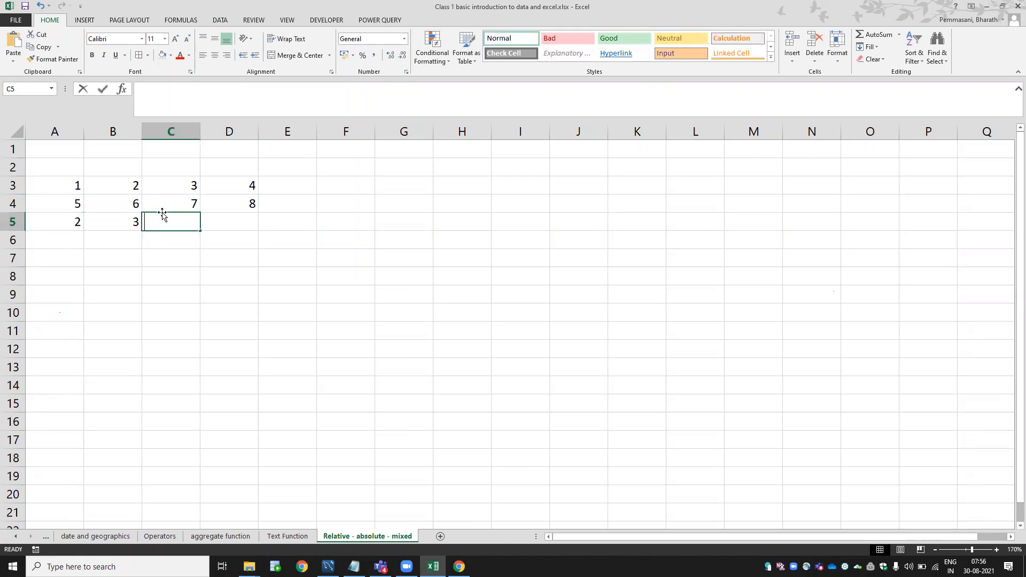
{"action": "type", "text": "6"}
{"action": "key", "text": "Tab"}
{"action": "type", "text": "7"}
{"action": "key", "text": "Tab"}
{"action": "key", "text": "Down"}
{"action": "key", "text": "Left"}
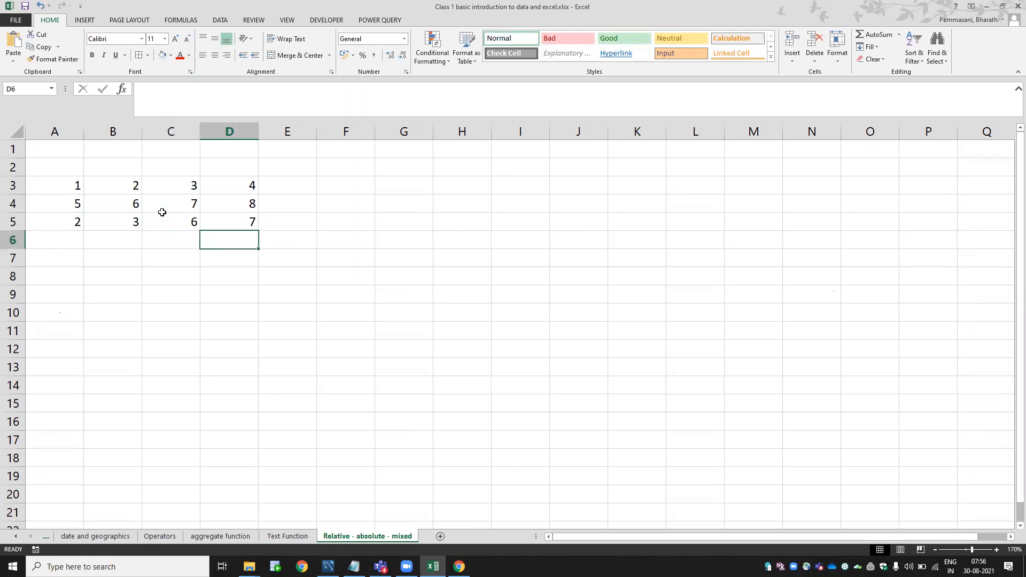
{"action": "type", "text": "4"}
{"action": "key", "text": "Return"}
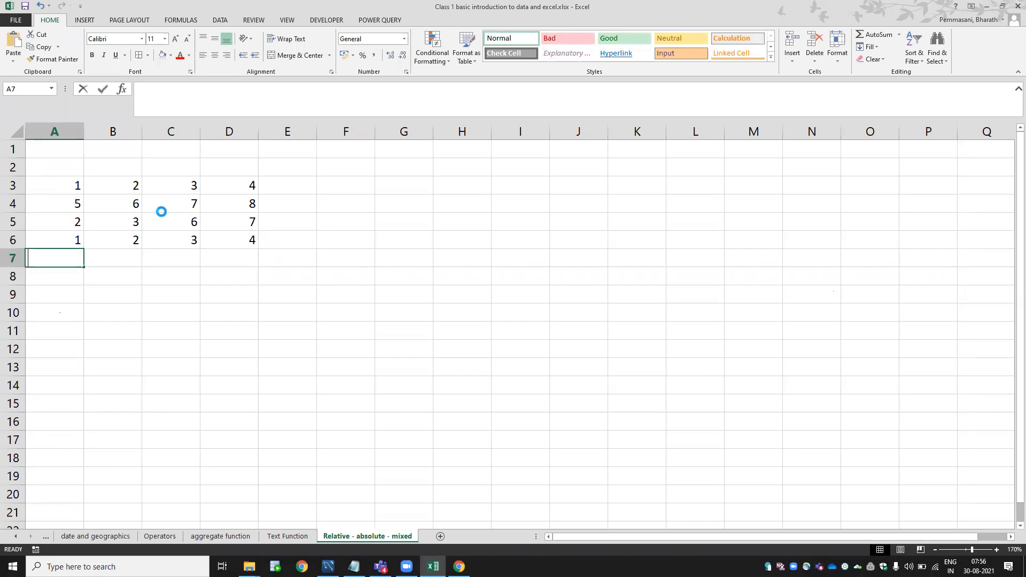
{"action": "type", "text": "1"}
{"action": "key", "text": "Tab"}
{"action": "type", "text": "2"}
{"action": "key", "text": "Tab"}
{"action": "type", "text": "3"}
{"action": "key", "text": "Tab"}
{"action": "key", "text": "Tab"}
{"action": "type", "text": "4"}
{"action": "key", "text": "shift+Tab"}
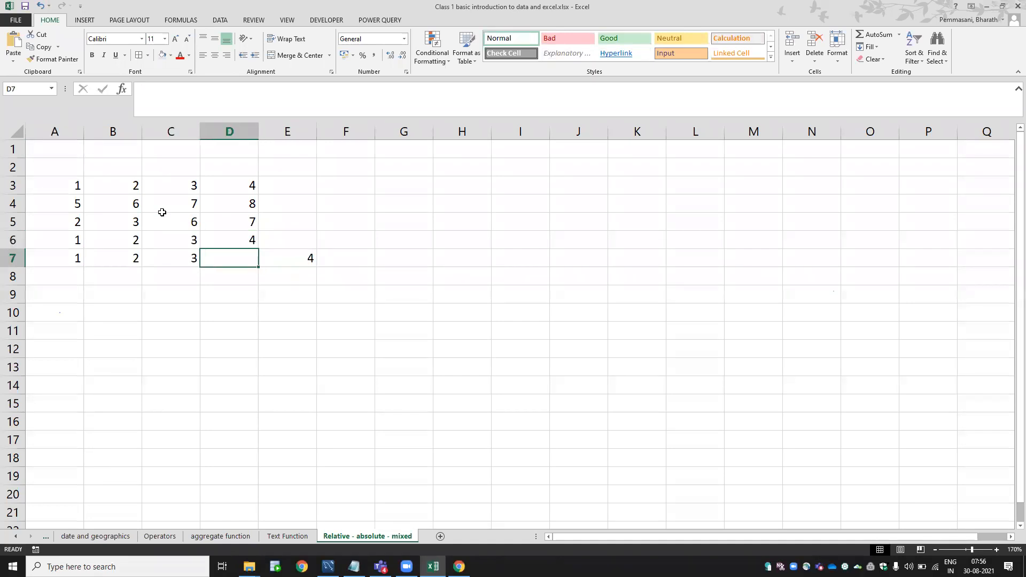
{"action": "type", "text": "5"}
{"action": "key", "text": "Tab"}
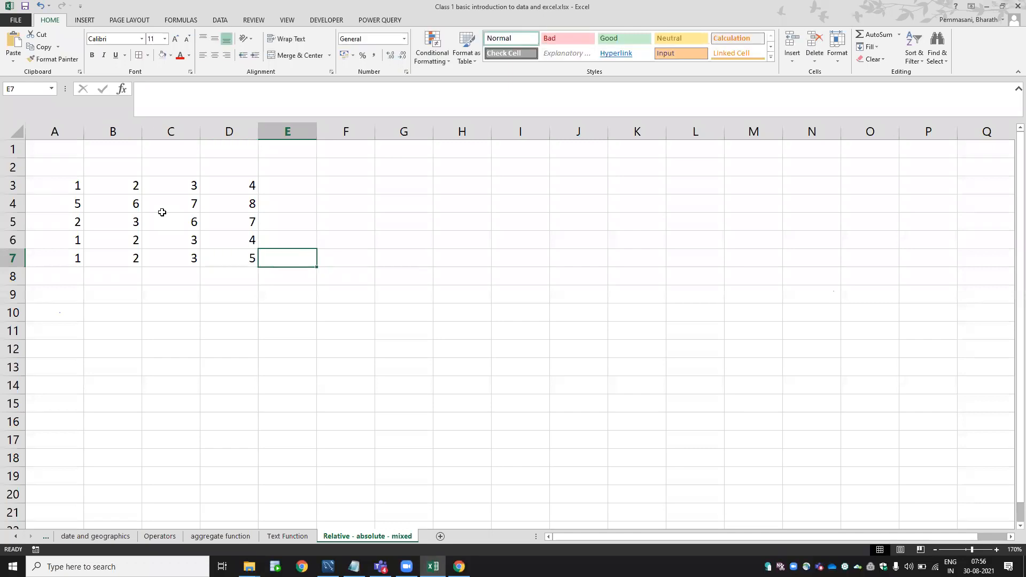
Select the whole number grid A3:D7.
{"action": "key", "text": "Up"}
{"action": "key", "text": "Up"}
{"action": "key", "text": "Up"}
{"action": "key", "text": "Up"}
{"action": "key", "text": "Up"}
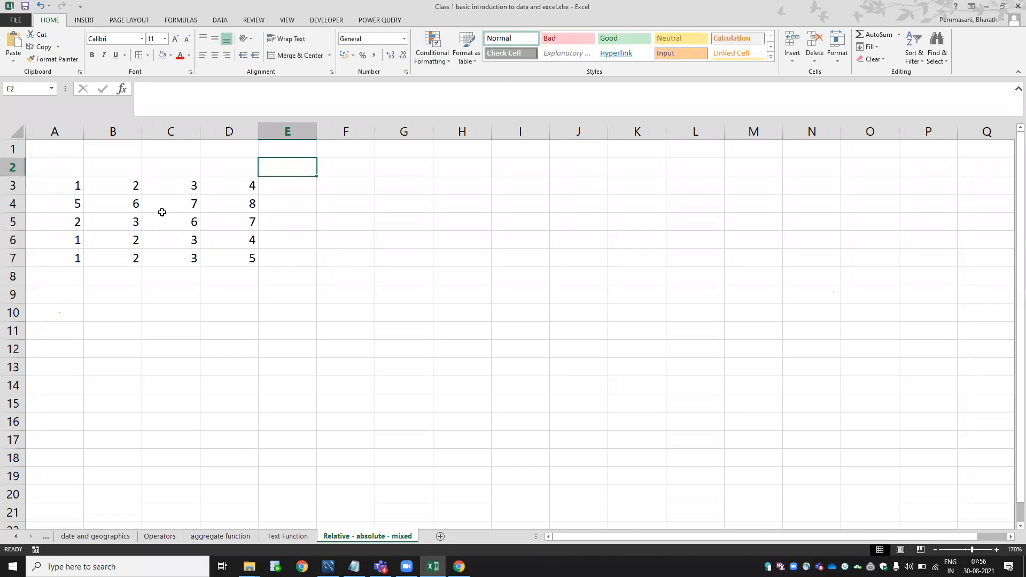
{"action": "key", "text": "Right"}
{"action": "key", "text": "Down"}
{"action": "key", "text": "Left"}
{"action": "key", "text": "Left"}
{"action": "key", "text": "Left"}
{"action": "key", "text": "Left"}
{"action": "key", "text": "Left"}
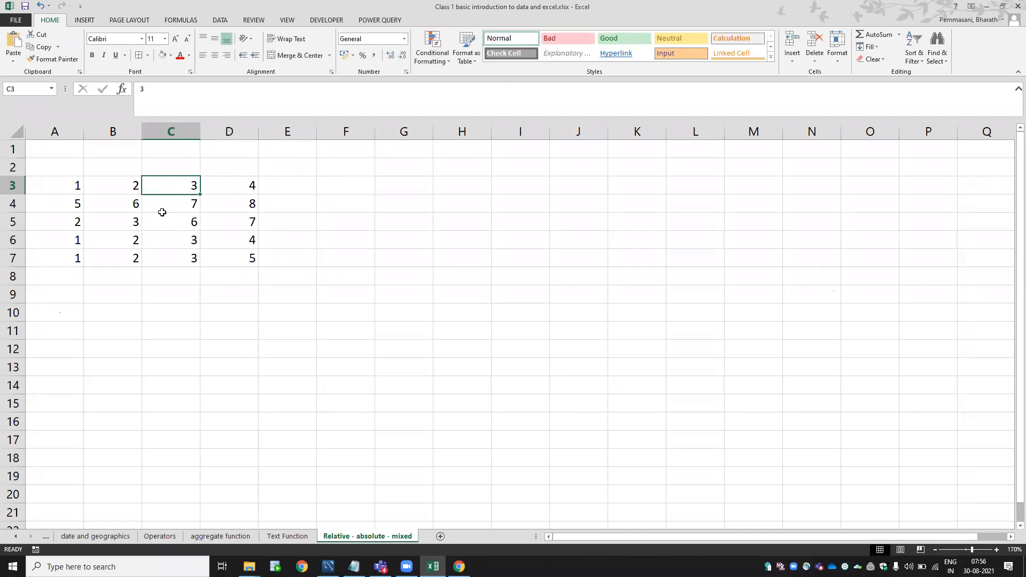
{"action": "key", "text": "shift+Down"}
{"action": "key", "text": "shift+Down"}
{"action": "key", "text": "shift+Down"}
{"action": "key", "text": "shift+Down"}
{"action": "key", "text": "shift+Right"}
{"action": "key", "text": "shift+Right"}
{"action": "key", "text": "shift+Right"}
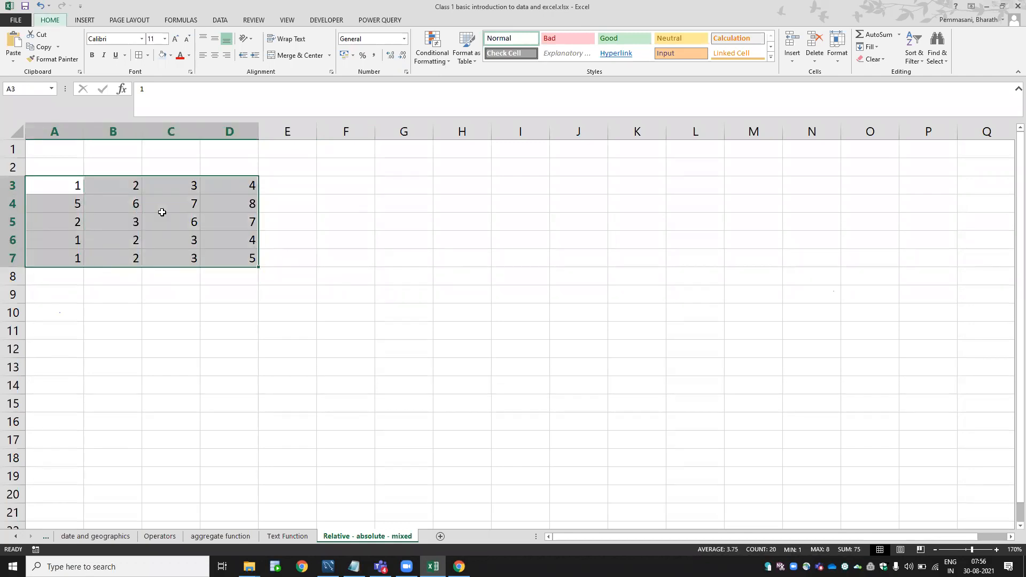
Give A3:D7 All Borders and enter =B3+C3 in F3, showing 5.
{"action": "key", "text": "Right"}
{"action": "key", "text": "Right"}
{"action": "key", "text": "Right"}
{"action": "key", "text": "Right"}
{"action": "key", "text": "Right"}
{"action": "key", "text": "Right"}
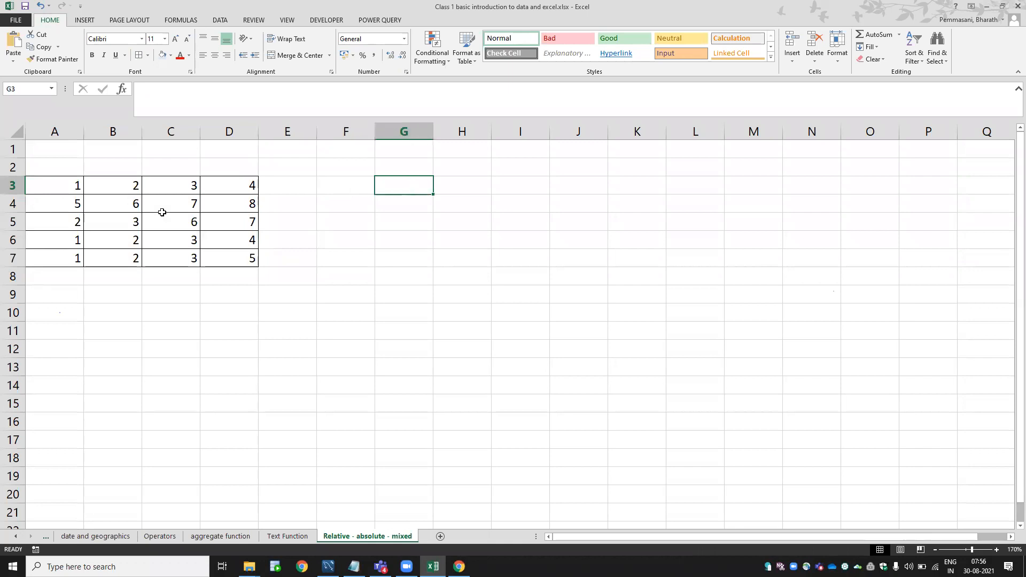
{"action": "key", "text": "Left"}
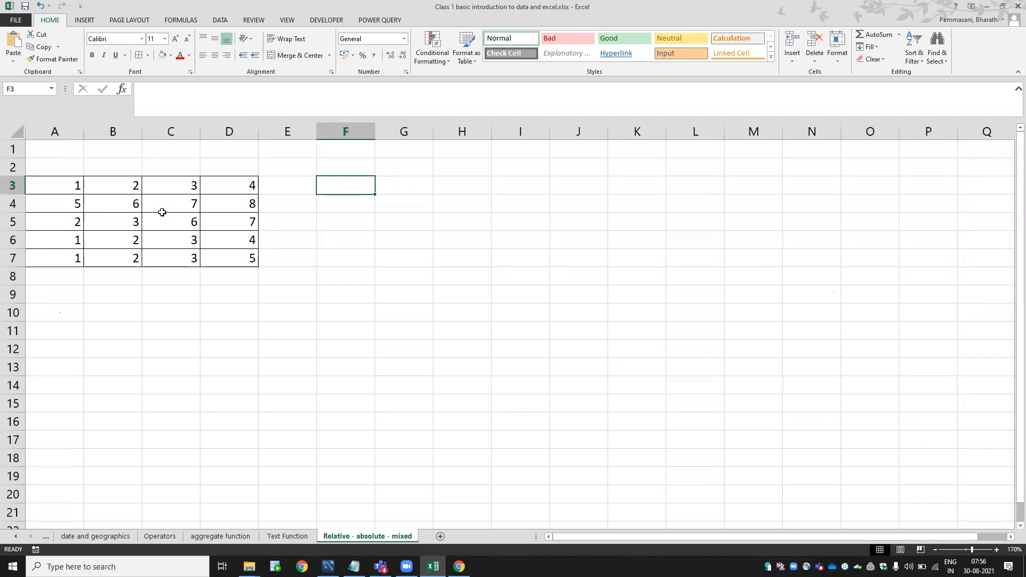
{"action": "type", "text": "="}
{"action": "key", "text": "Left"}
{"action": "key", "text": "Left"}
{"action": "key", "text": "Left"}
{"action": "key", "text": "Left"}
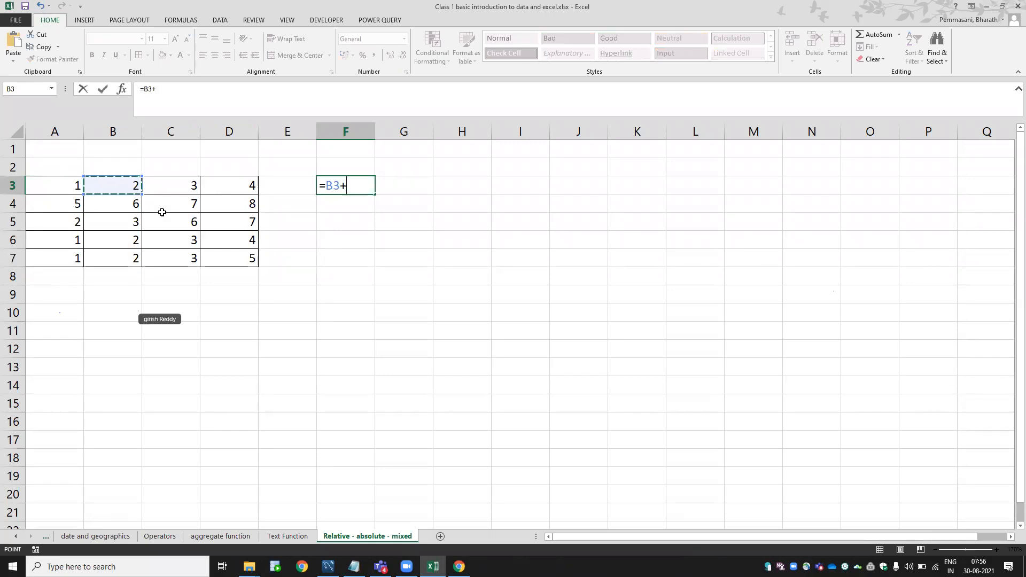
{"action": "type", "text": "+"}
{"action": "key", "text": "Left"}
{"action": "key", "text": "Left"}
{"action": "key", "text": "Left"}
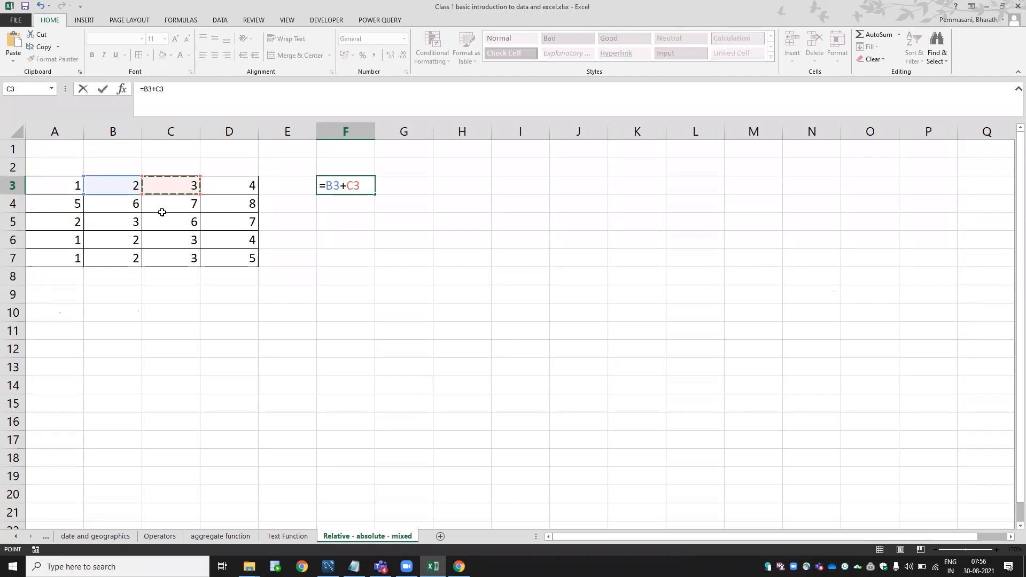
{"action": "key", "text": "Return"}
{"action": "key", "text": "Left"}
{"action": "key", "text": "Home"}
Insert two blank columns at the left, shifting the grid to C3:F7.
{"action": "key", "text": "ctrl+space"}
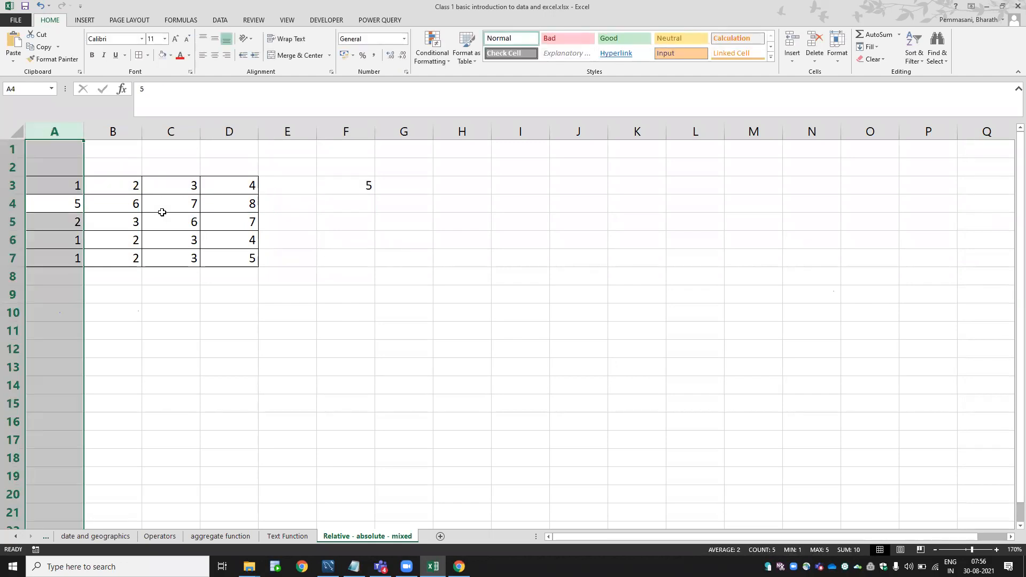
{"action": "key", "text": "ctrl+shift+plus"}
{"action": "key", "text": "ctrl+shift+plus"}
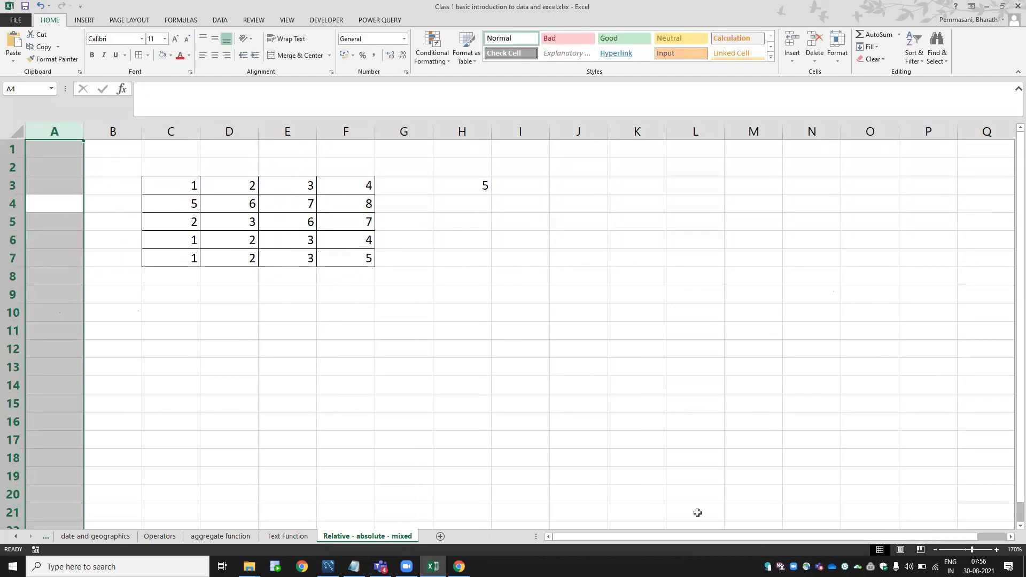
{"action": "left_click", "coordinate": [998, 549]}
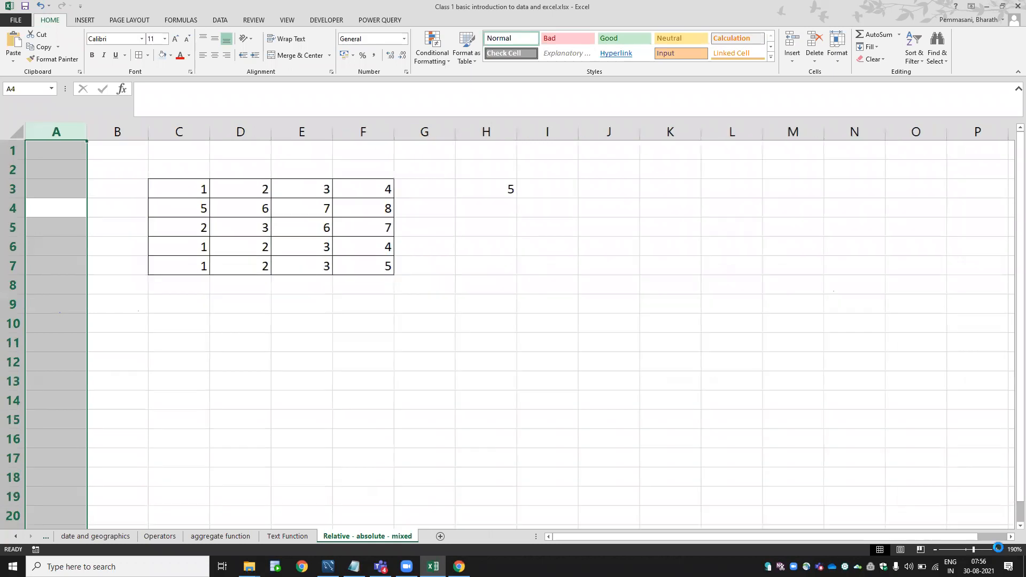
{"action": "left_click", "coordinate": [998, 549]}
{"action": "left_click", "coordinate": [998, 549]}
{"action": "left_click", "coordinate": [997, 549]}
{"action": "left_click", "coordinate": [998, 549]}
Check that H3's formula now reads =D3+E3, still showing 5.
{"action": "left_click", "coordinate": [603, 208]}
{"action": "key", "text": "Right"}
{"action": "key", "text": "Right"}
{"action": "key", "text": "Right"}
{"action": "key", "text": "Right"}
{"action": "key", "text": "Right"}
{"action": "key", "text": "Right"}
{"action": "key", "text": "Right"}
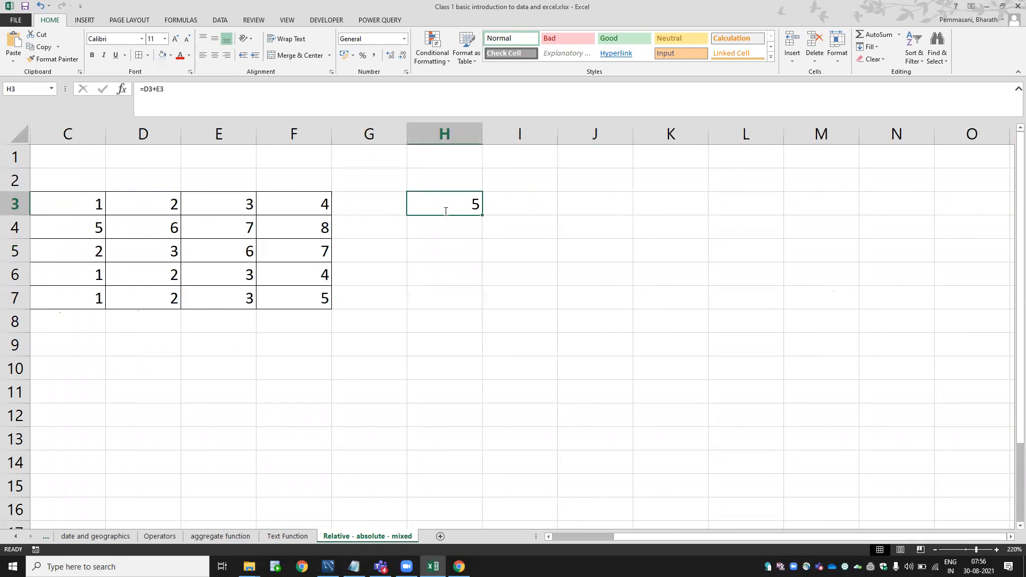
{"action": "double_click", "coordinate": [443, 210]}
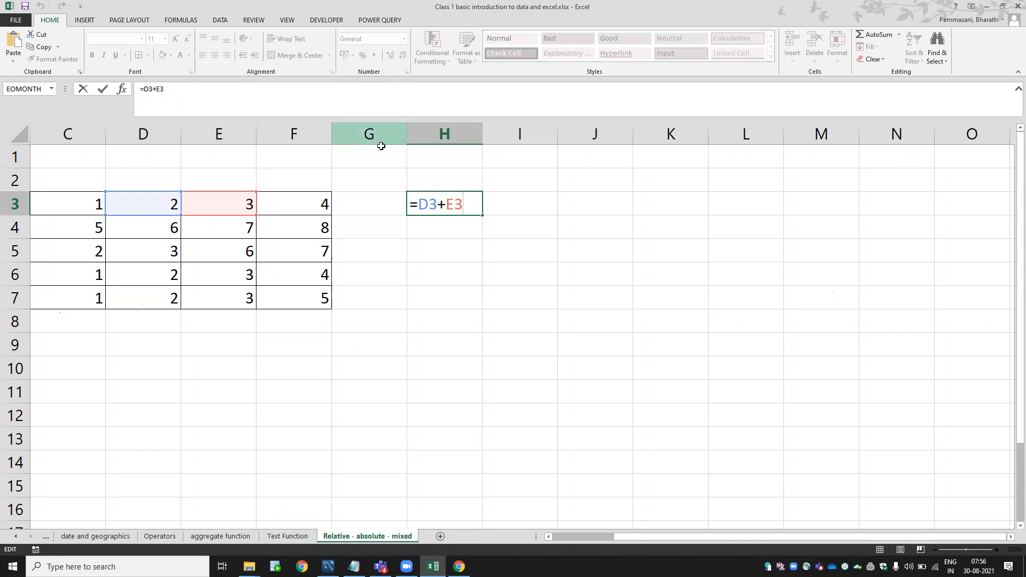
{"action": "key", "text": "ctrl+Return"}
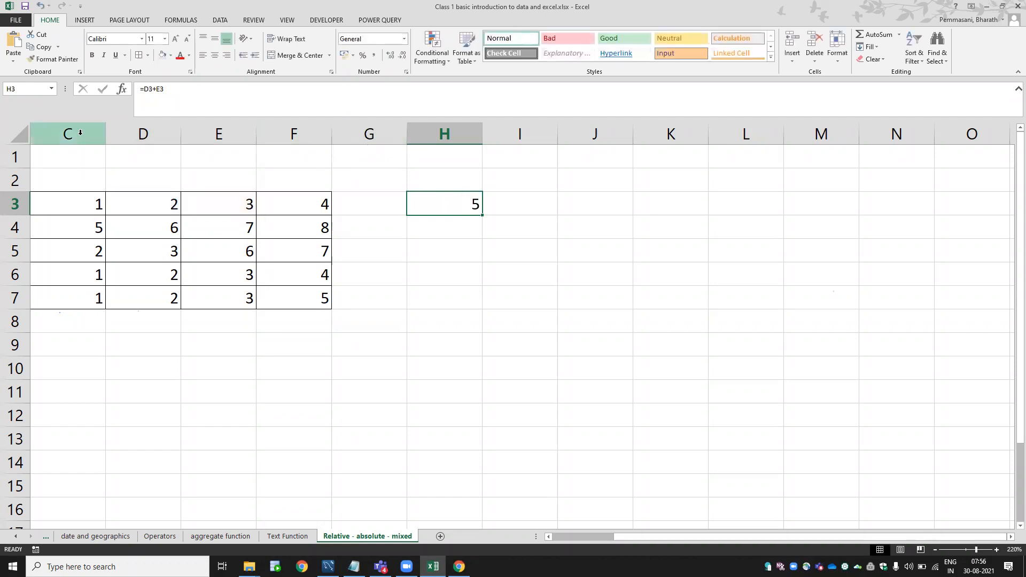
{"action": "key", "text": "Left"}
{"action": "key", "text": "Left"}
{"action": "key", "text": "Left"}
{"action": "key", "text": "Left"}
{"action": "key", "text": "Left"}
{"action": "key", "text": "Left"}
{"action": "key", "text": "Left"}
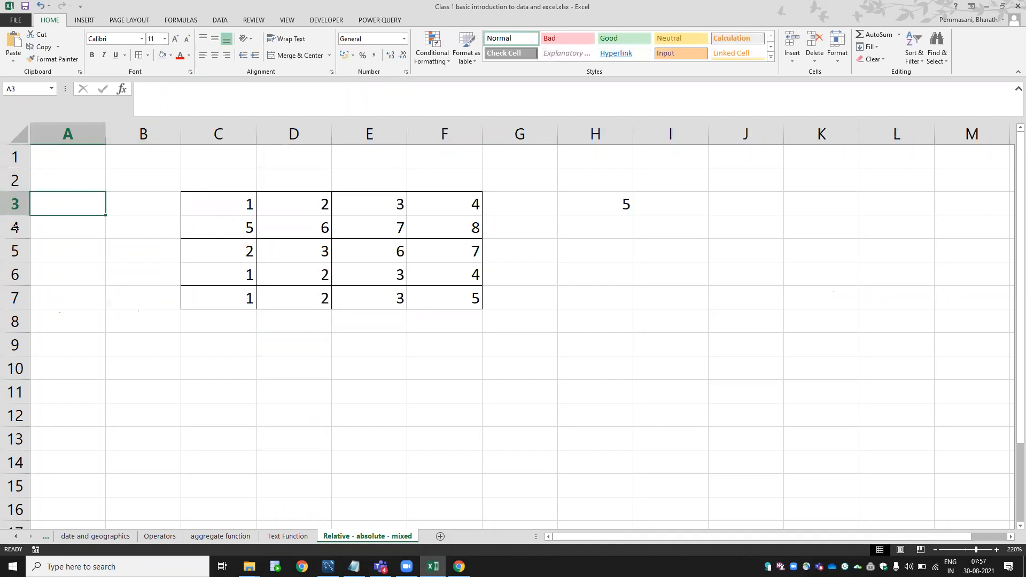
{"action": "left_click", "coordinate": [99, 182]}
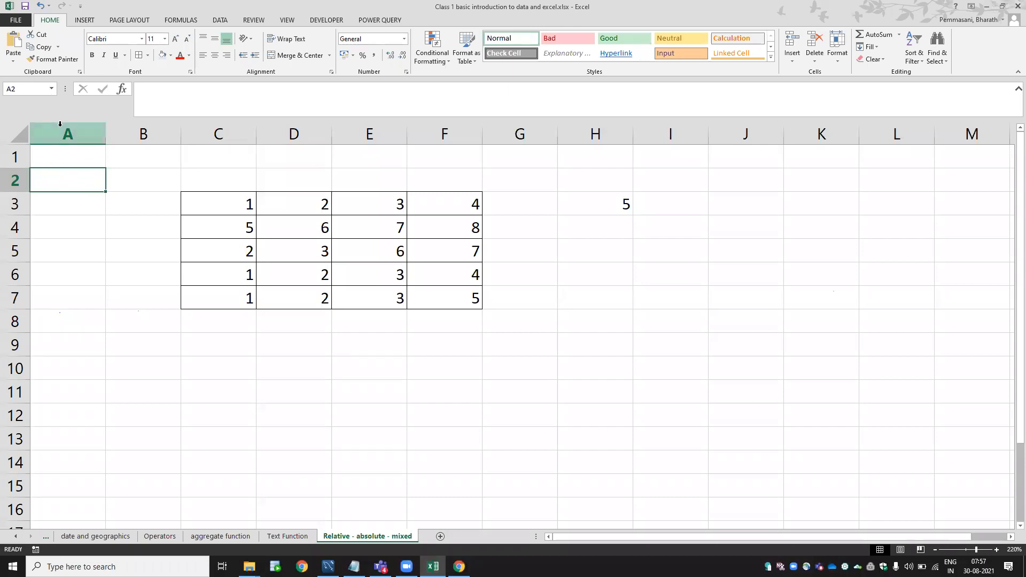
{"action": "left_click_drag", "start_coordinate": [60, 180], "coordinate": [147, 364]}
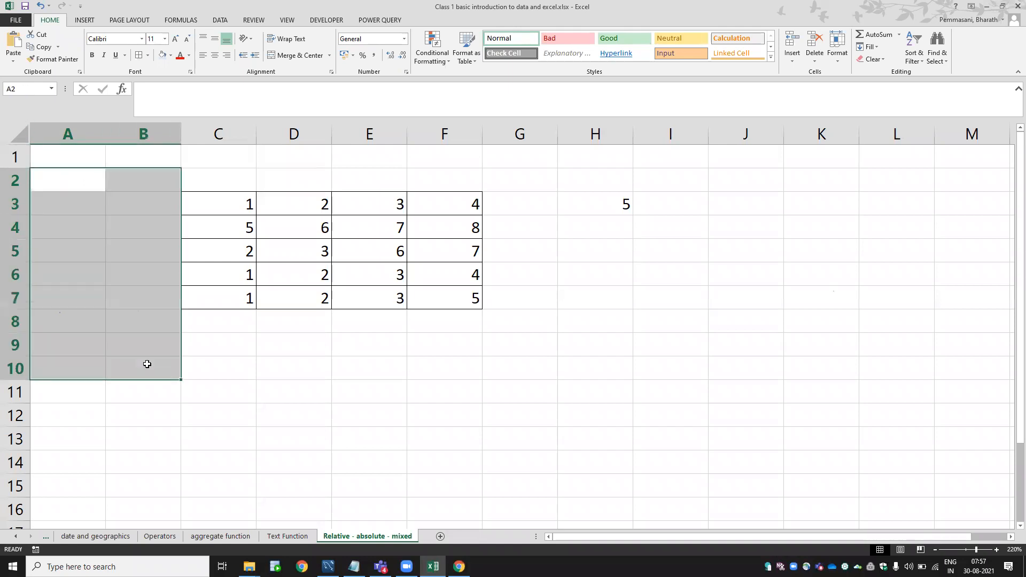
{"action": "left_click", "coordinate": [518, 400]}
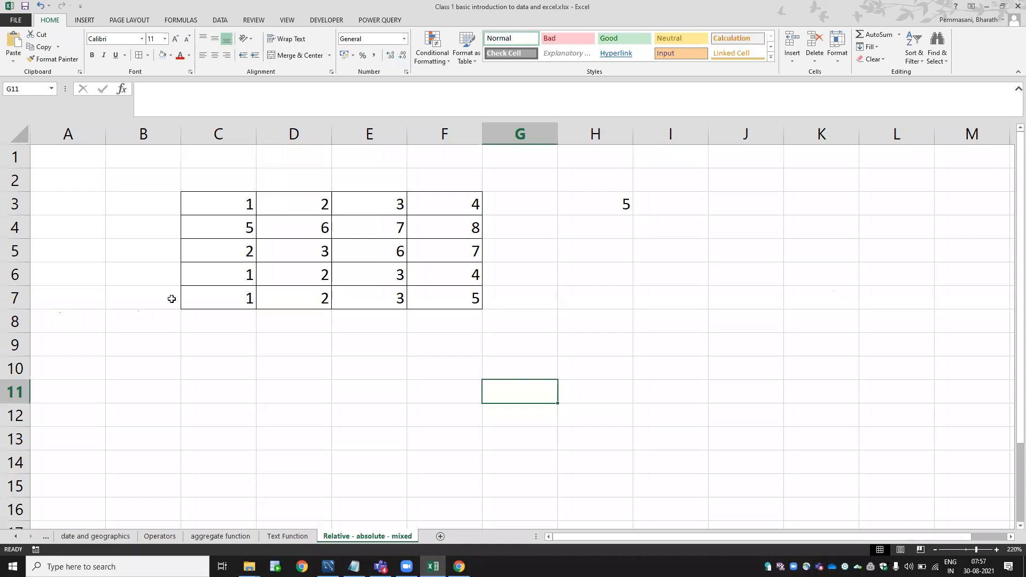
{"action": "type", "text": "="}
{"action": "key", "text": "Up"}
{"action": "key", "text": "Up"}
{"action": "key", "text": "Up"}
{"action": "key", "text": "Up"}
{"action": "key", "text": "Up"}
{"action": "key", "text": "Left"}
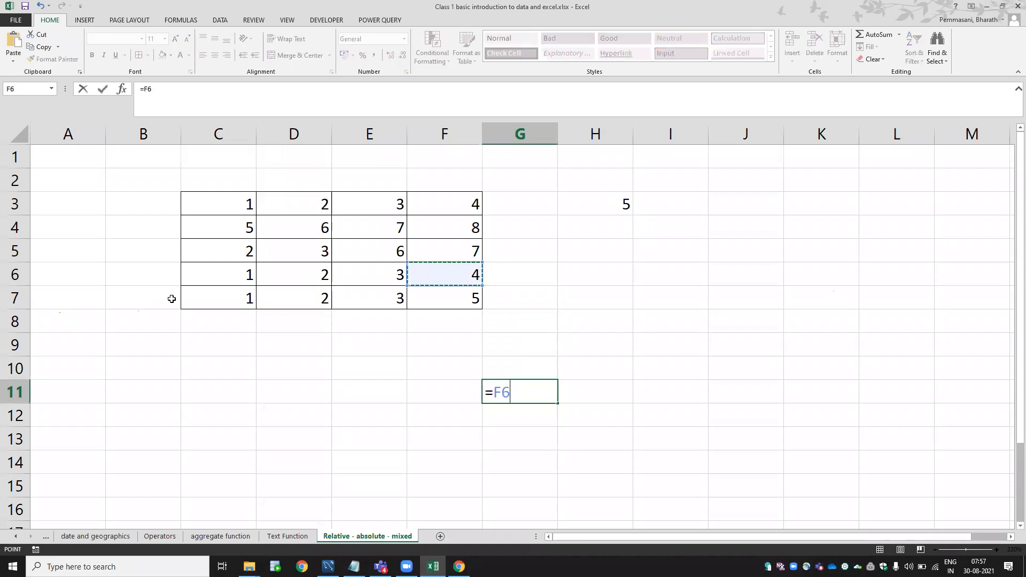
{"action": "key", "text": "Left"}
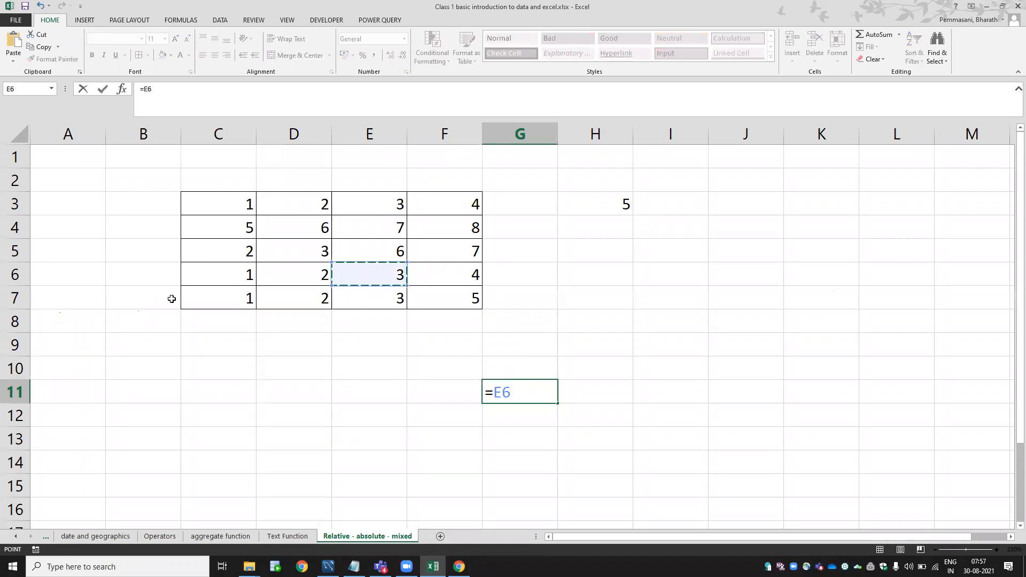
{"action": "key", "text": "Escape"}
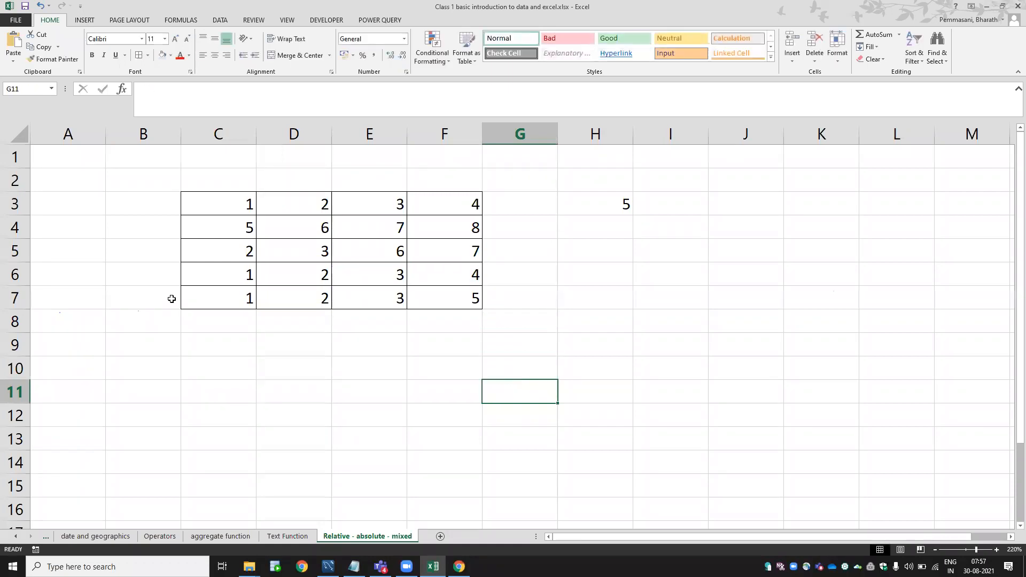
{"action": "left_click", "coordinate": [616, 405]}
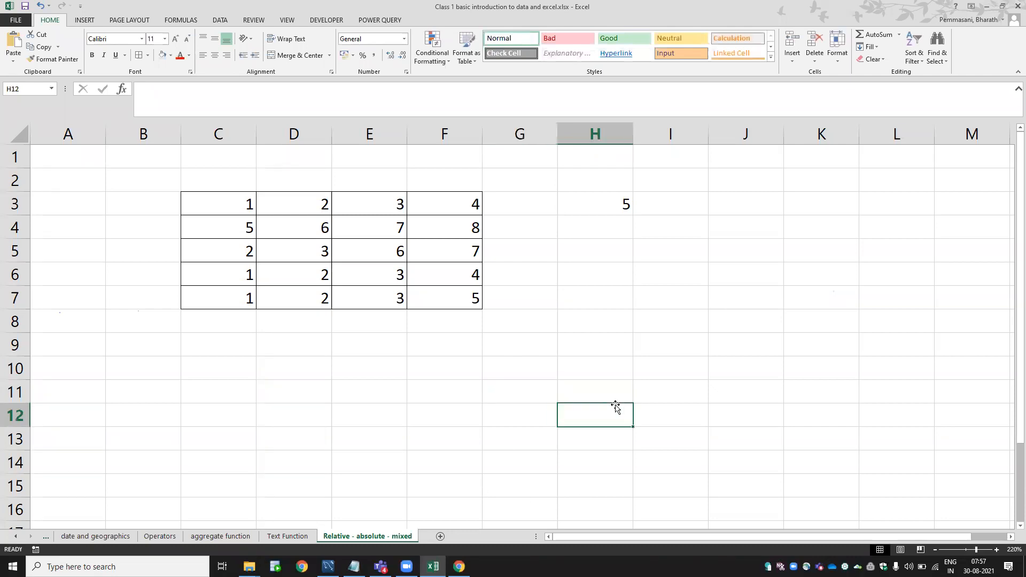
Check H3's formula =D3+E3 and copy it.
{"action": "left_click", "coordinate": [620, 203]}
{"action": "double_click", "coordinate": [621, 203]}
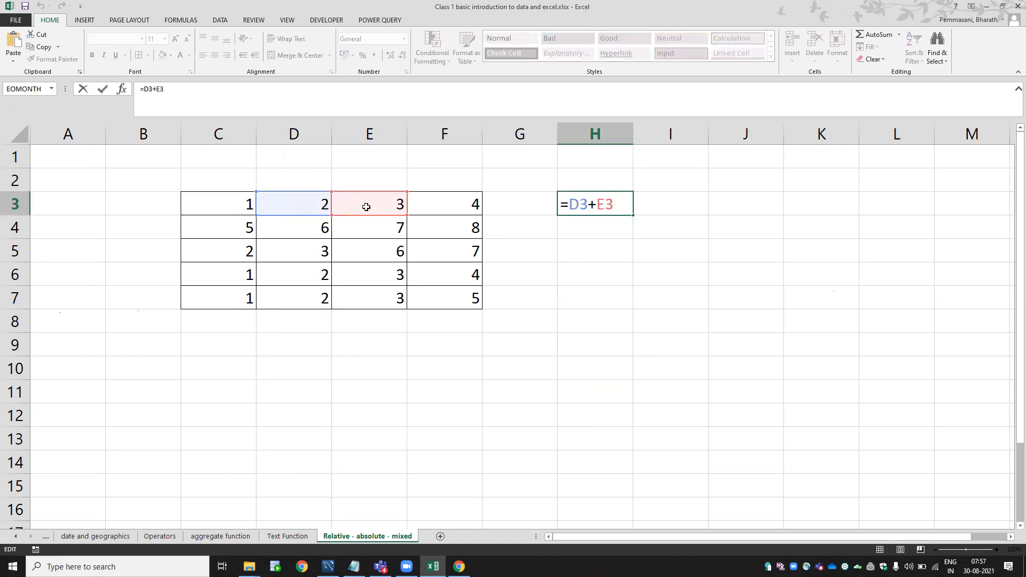
{"action": "key", "text": "Escape"}
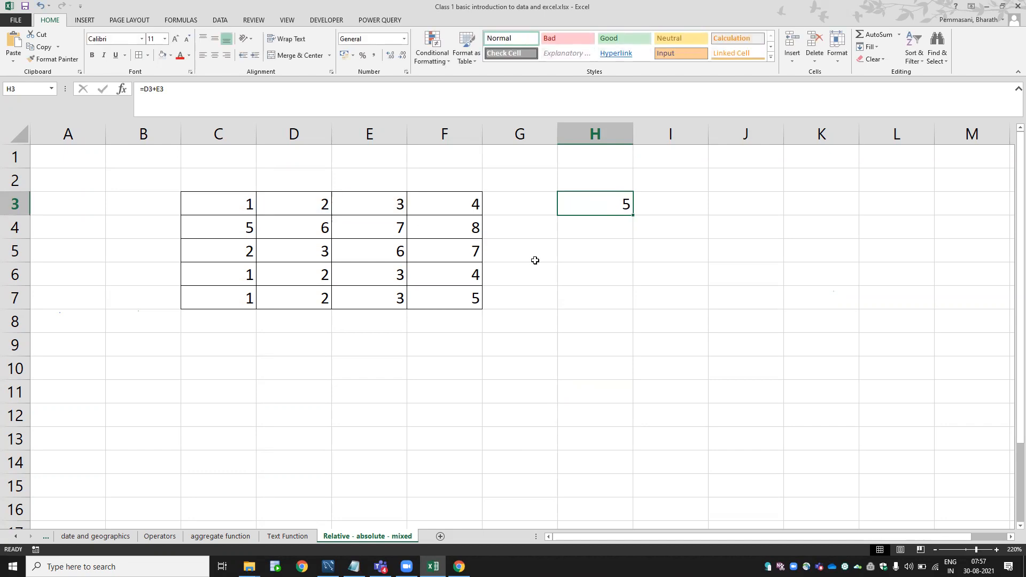
{"action": "key", "text": "ctrl+c"}
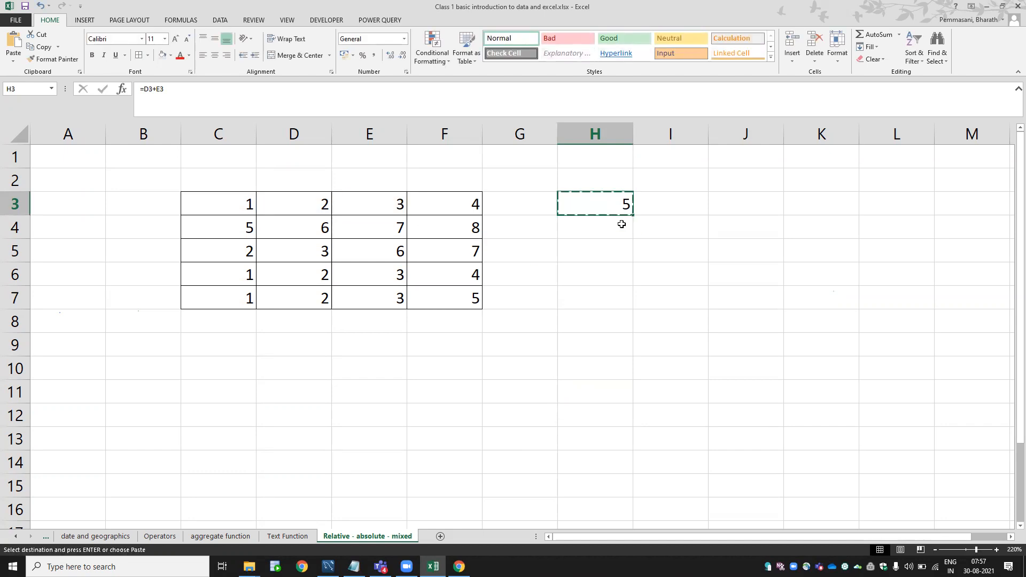
Paste the formula into I3, where it becomes =E3+F3 showing 7.
{"action": "left_click", "coordinate": [680, 209]}
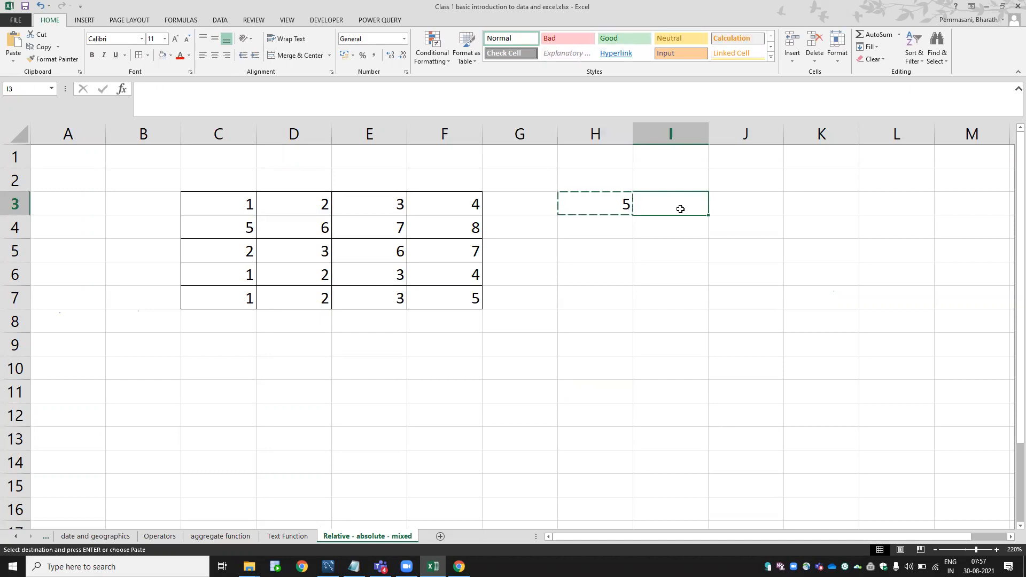
{"action": "key", "text": "Left"}
{"action": "key", "text": "Right"}
{"action": "key", "text": "Left"}
{"action": "key", "text": "Right"}
{"action": "key", "text": "ctrl+v"}
{"action": "double_click", "coordinate": [684, 206]}
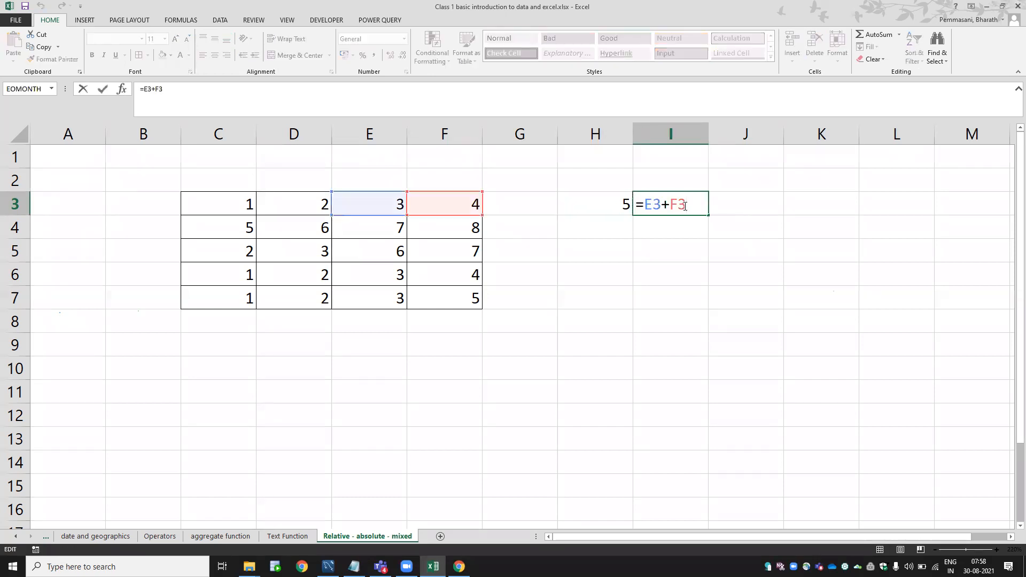
{"action": "key", "text": "Escape"}
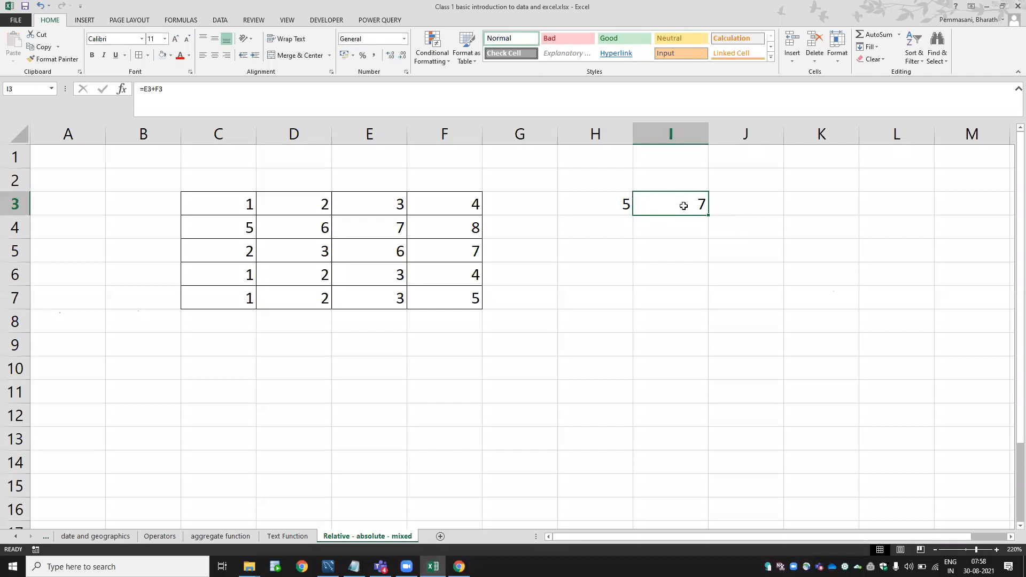
Compare with H3's original formula, which still shows 5.
{"action": "key", "text": "Left"}
{"action": "key", "text": "F2"}
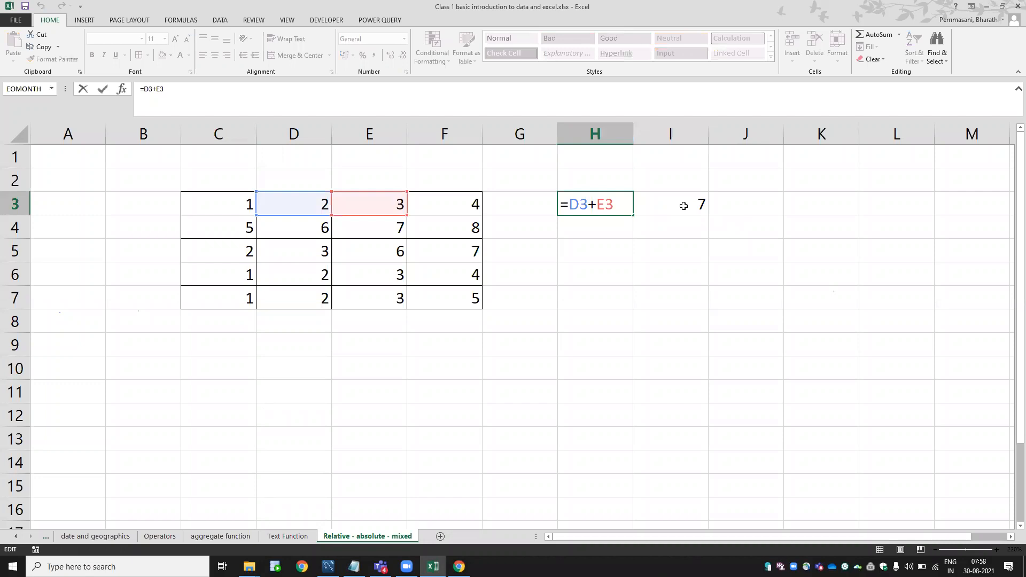
{"action": "key", "text": "Escape"}
{"action": "key", "text": "Up"}
{"action": "key", "text": "Up"}
{"action": "key", "text": "Home"}
Merge and center C1:F1 with the title 'Relative refrence'.
{"action": "key", "text": "Right"}
{"action": "key", "text": "Right"}
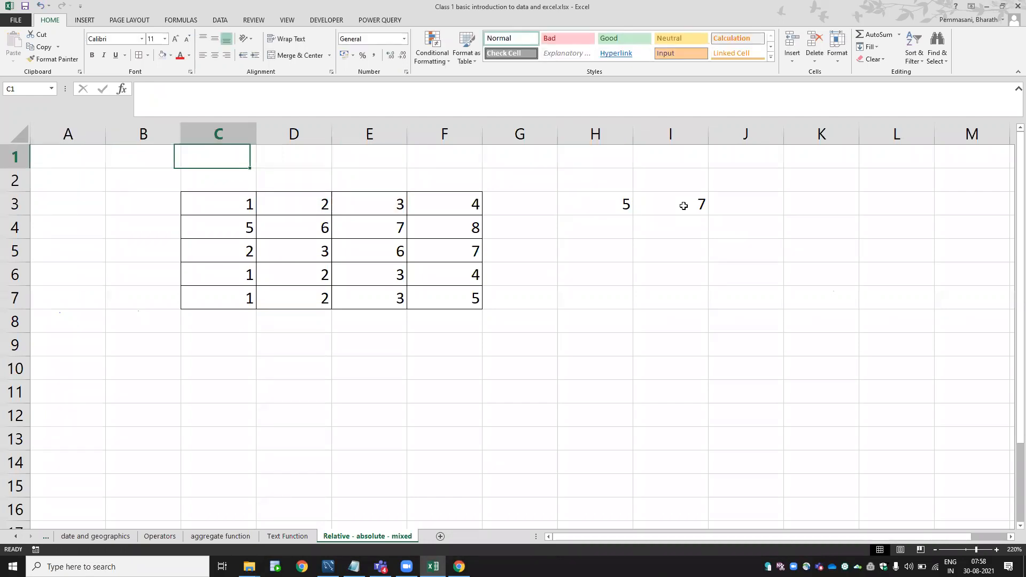
{"action": "key", "text": "shift+Right"}
{"action": "key", "text": "shift+Right"}
{"action": "key", "text": "shift+Right"}
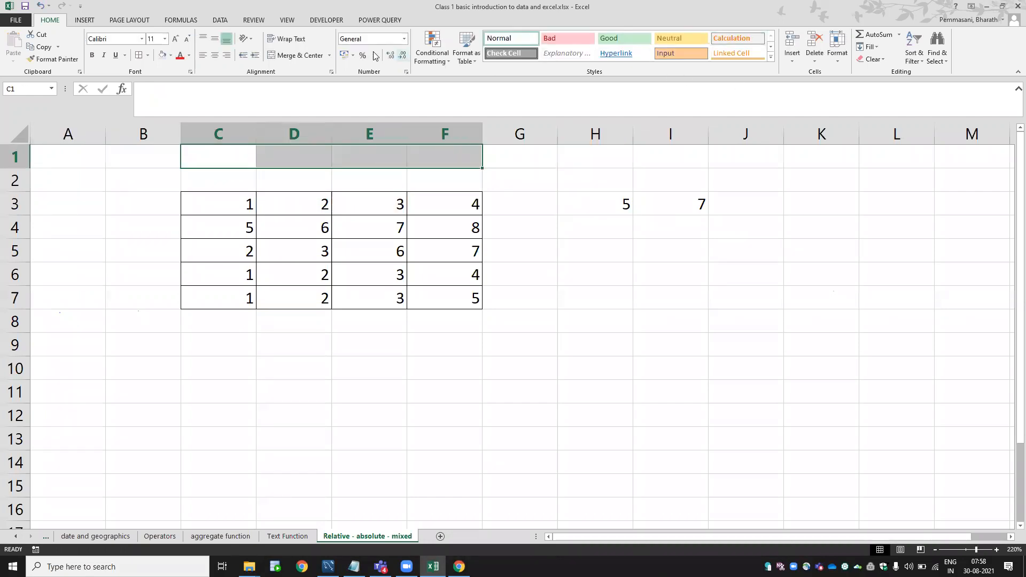
{"action": "left_click", "coordinate": [292, 56]}
{"action": "type", "text": "Relative refrence"}
{"action": "key", "text": "Return"}
Fill the merged title cell with light blue.
{"action": "key", "text": "Up"}
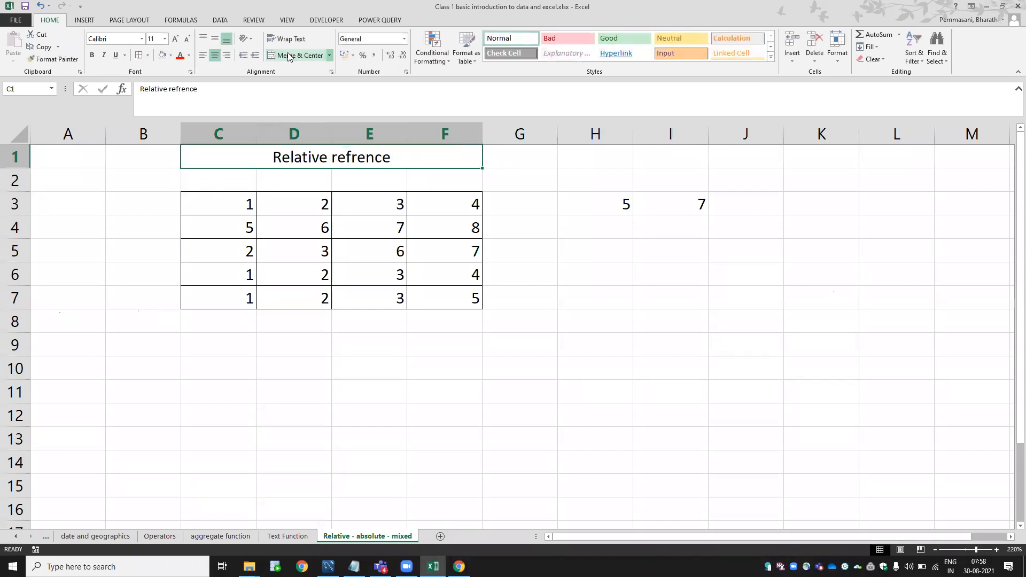
{"action": "left_click", "coordinate": [163, 56]}
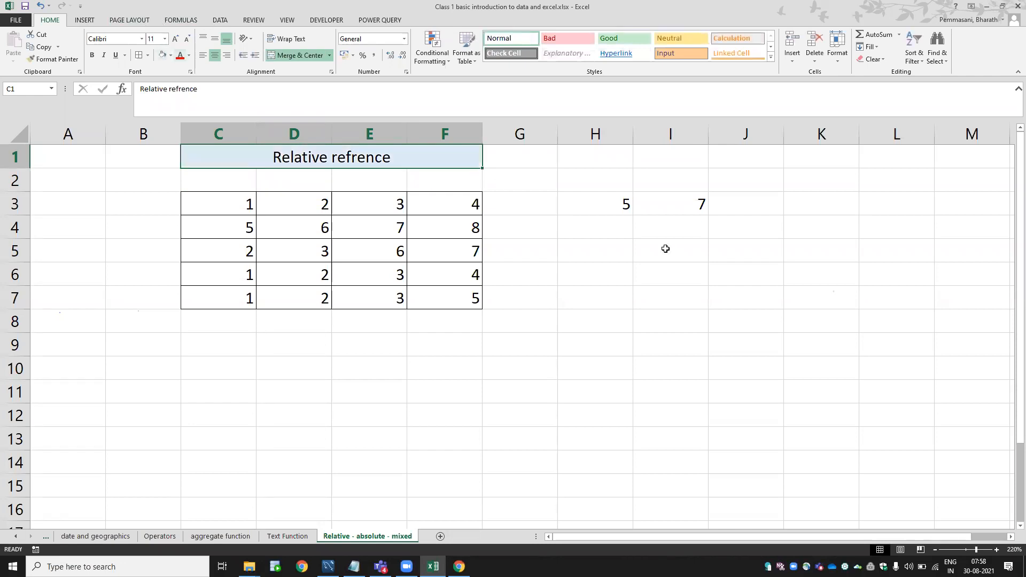
{"action": "double_click", "coordinate": [615, 198]}
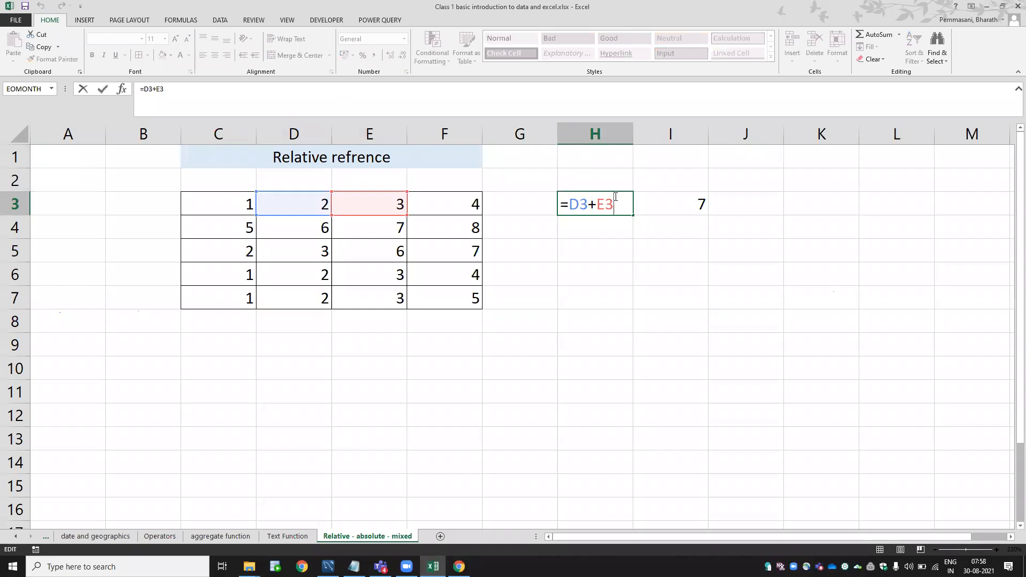
{"action": "key", "text": "Escape"}
{"action": "double_click", "coordinate": [614, 199]}
{"action": "left_click_drag", "start_coordinate": [367, 191], "coordinate": [418, 198]}
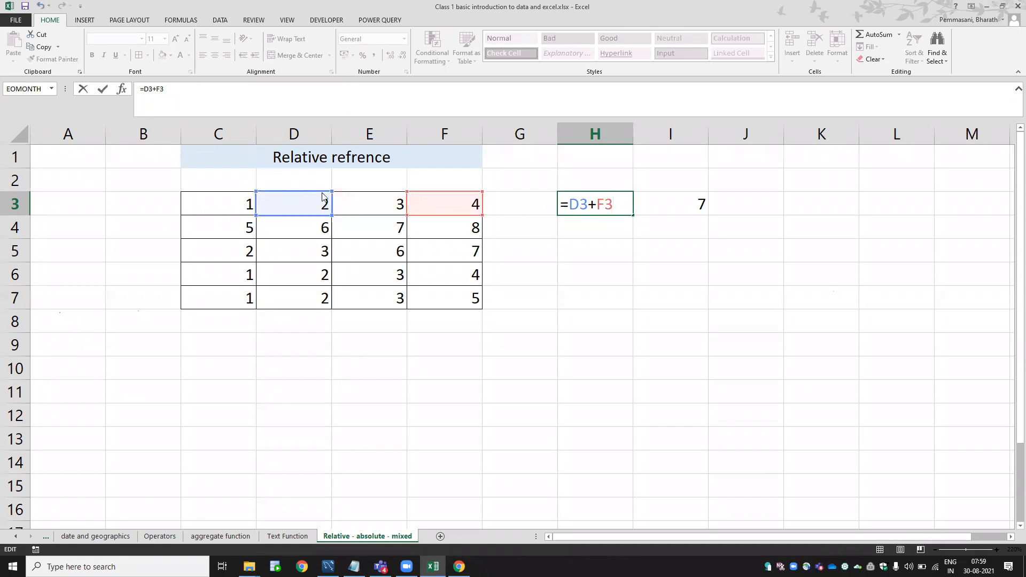
{"action": "left_click_drag", "start_coordinate": [323, 197], "coordinate": [398, 197]}
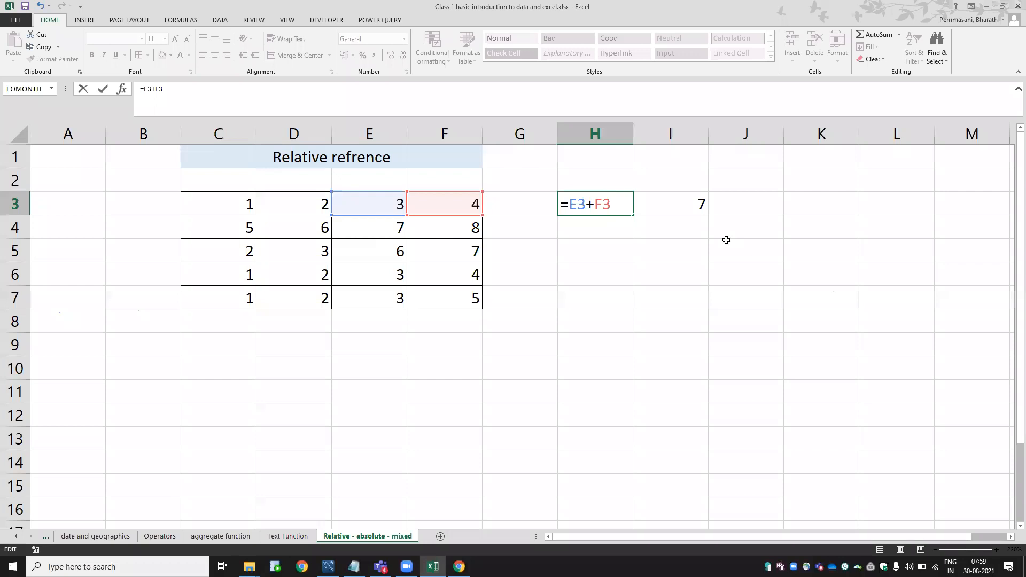
{"action": "key", "text": "Escape"}
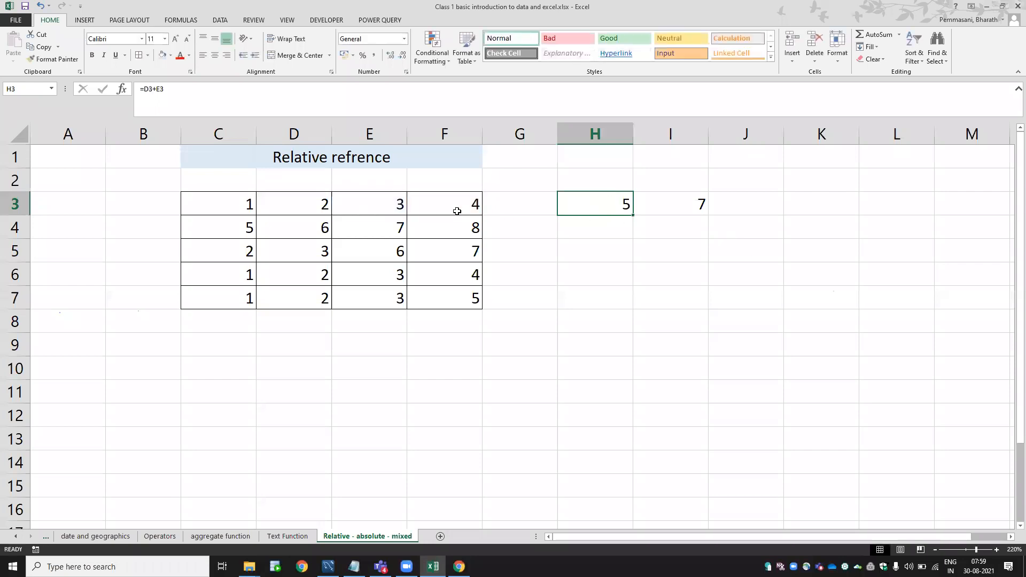
{"action": "key", "text": "Right"}
{"action": "key", "text": "F2"}
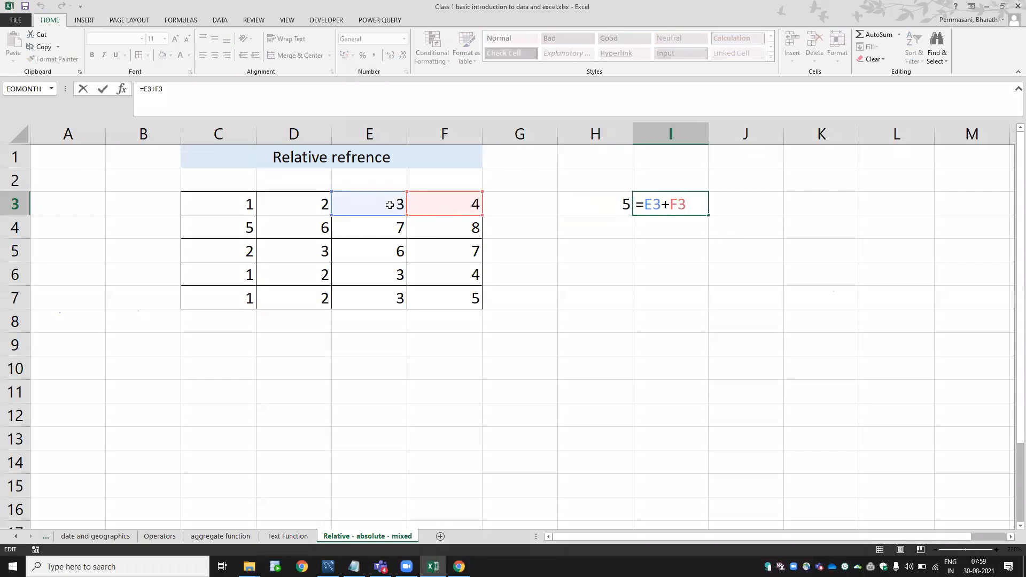
{"action": "key", "text": "ctrl+Return"}
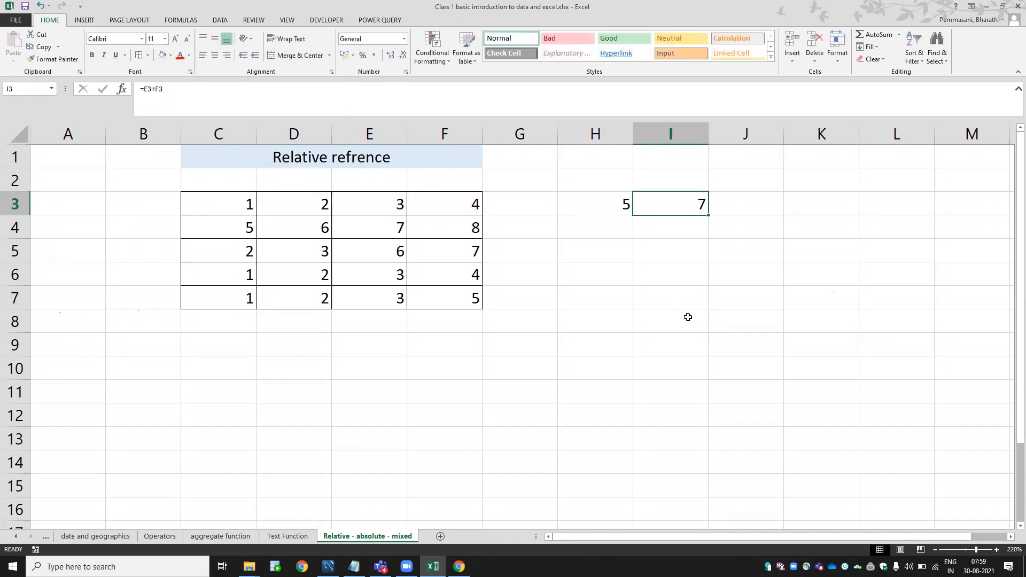
{"action": "key", "text": "F2"}
{"action": "key", "text": "ctrl+Return"}
Confirm the =E3+F3 formula in I3, showing 7.
{"action": "key", "text": "ctrl+c"}
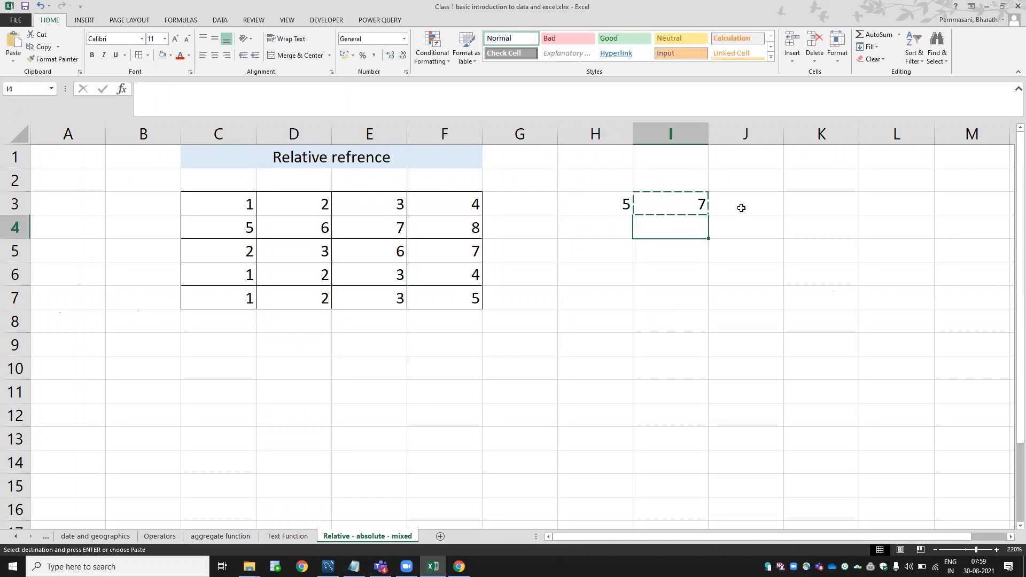
{"action": "key", "text": "F2"}
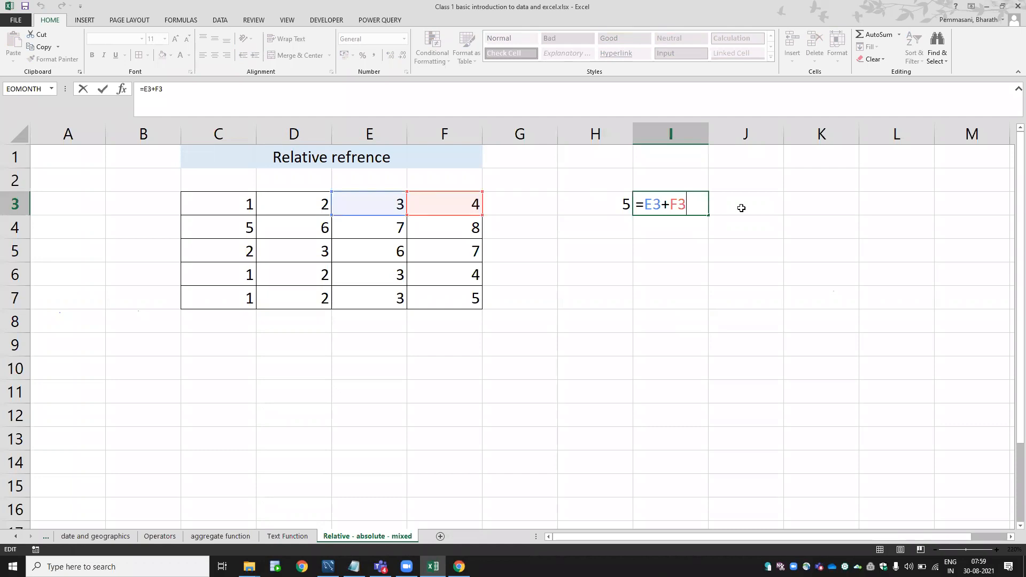
{"action": "key", "text": "ctrl+Return"}
Practise copying a 6 entered in K3 and pasting it into K5.
{"action": "key", "text": "Right"}
{"action": "key", "text": "Right"}
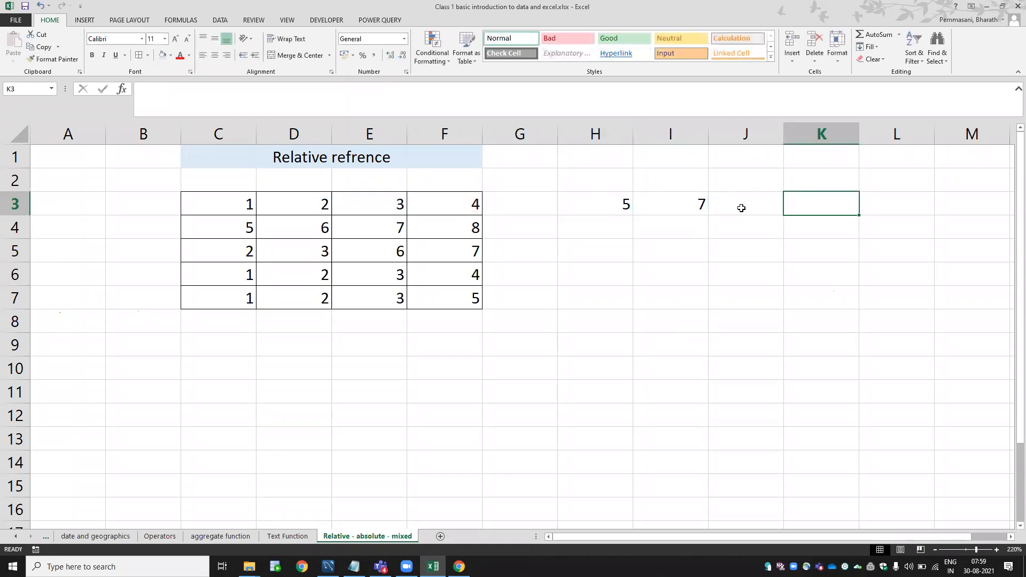
{"action": "type", "text": "6"}
{"action": "key", "text": "Return"}
{"action": "key", "text": "Up"}
{"action": "key", "text": "ctrl+c"}
{"action": "key", "text": "Down"}
{"action": "key", "text": "Down"}
{"action": "key", "text": "ctrl+v"}
{"action": "key", "text": "Up"}
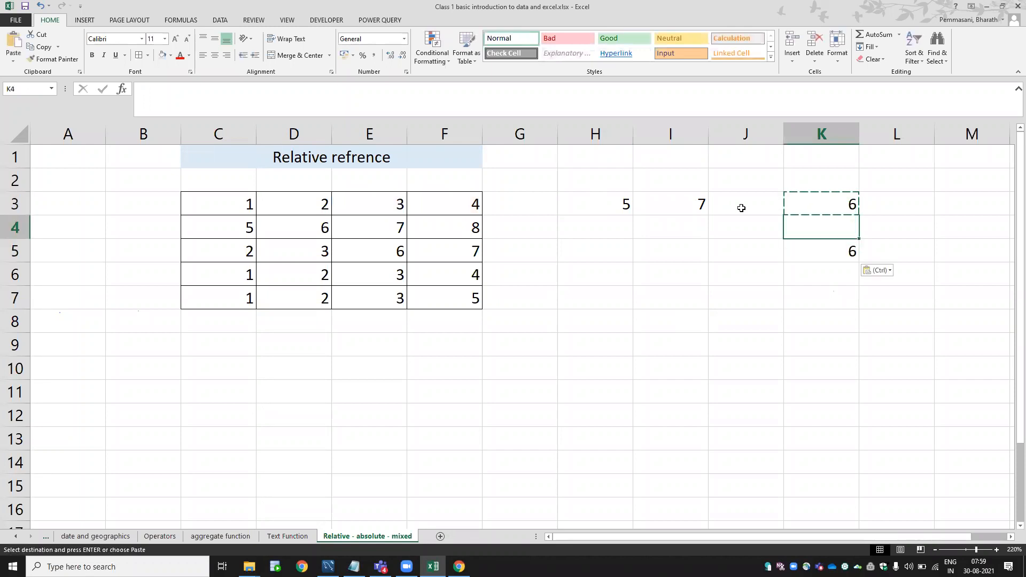
{"action": "key", "text": "Up"}
{"action": "key", "text": "F2"}
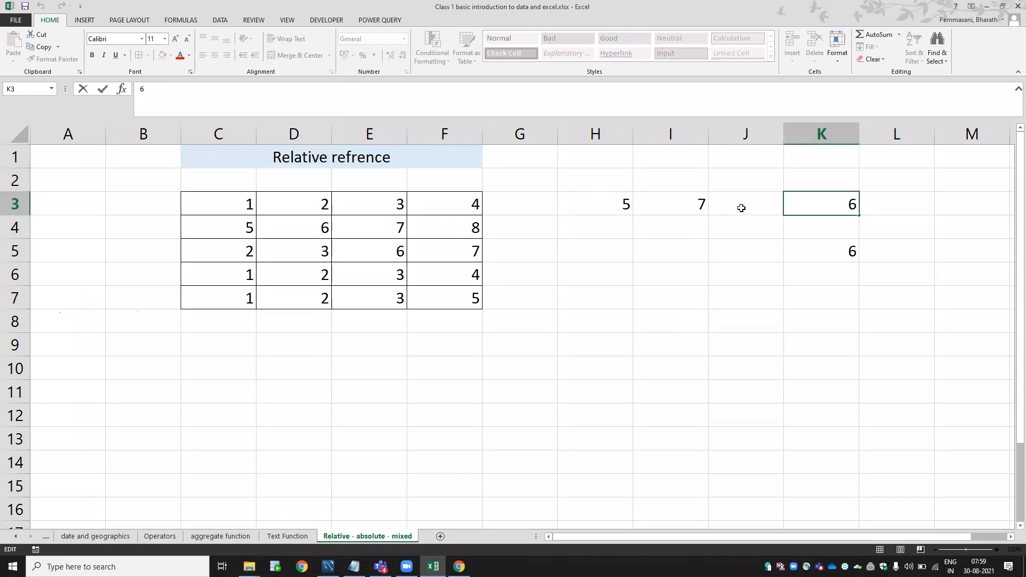
{"action": "key", "text": "Escape"}
{"action": "key", "text": "ctrl+c"}
{"action": "key", "text": "Down"}
{"action": "key", "text": "Down"}
{"action": "key", "text": "Down"}
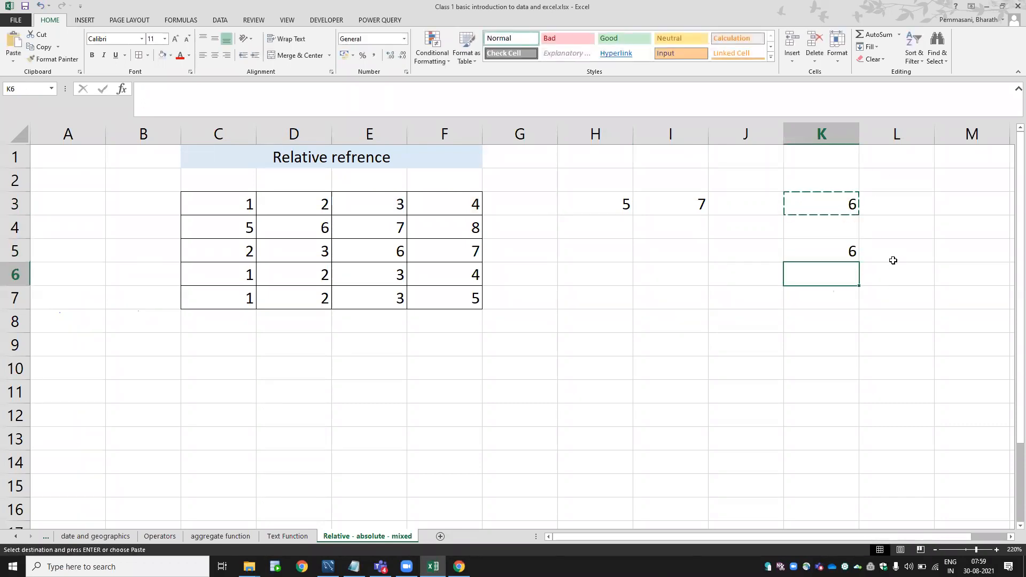
{"action": "key", "text": "Up"}
{"action": "key", "text": "ctrl+v"}
{"action": "key", "text": "Escape"}
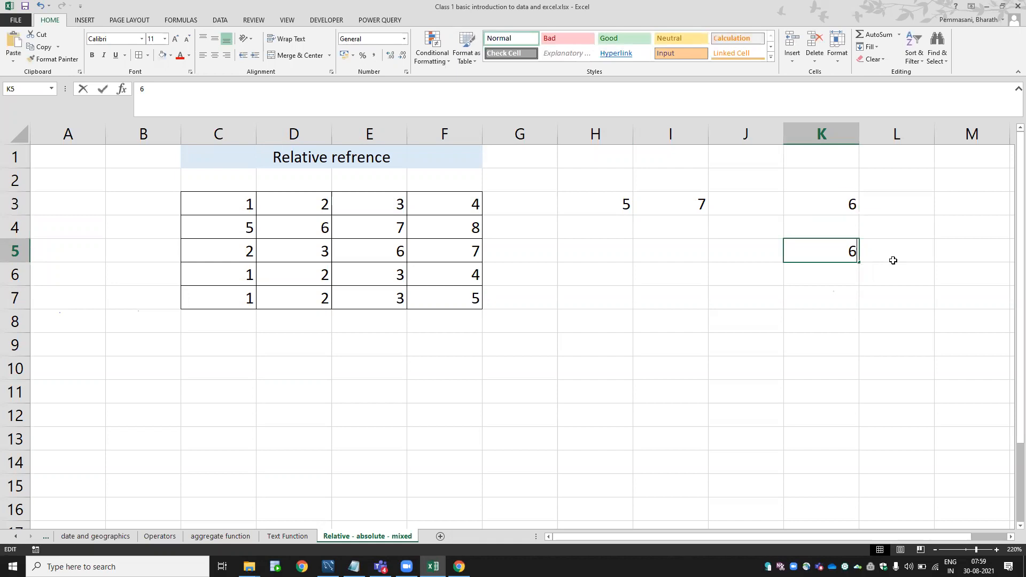
Clear the practice 6s from K3:K6 and copy the I3 formula.
{"action": "key", "text": "Up"}
{"action": "key", "text": "Up"}
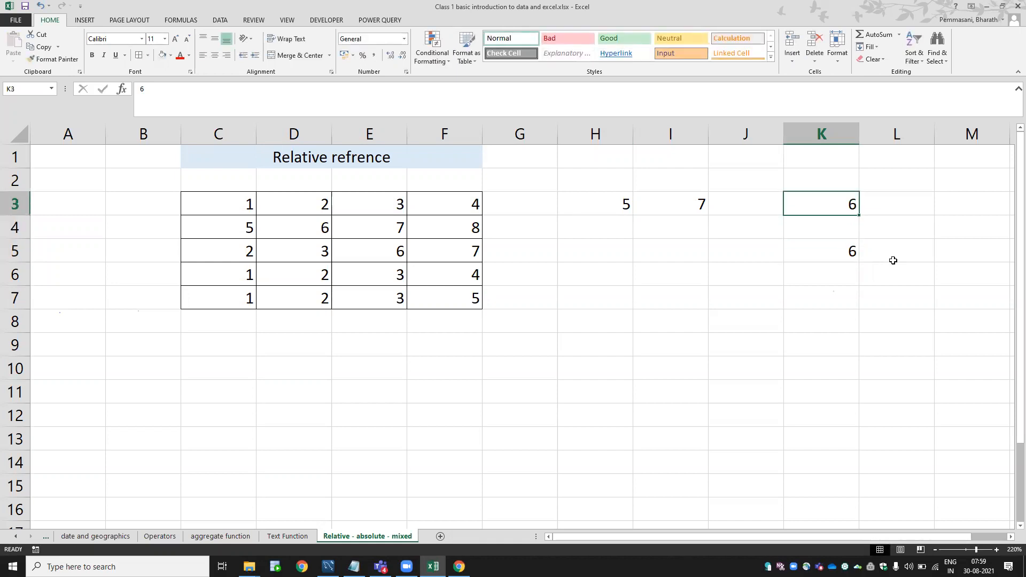
{"action": "key", "text": "shift+Down"}
{"action": "key", "text": "shift+Down"}
{"action": "key", "text": "shift+Down"}
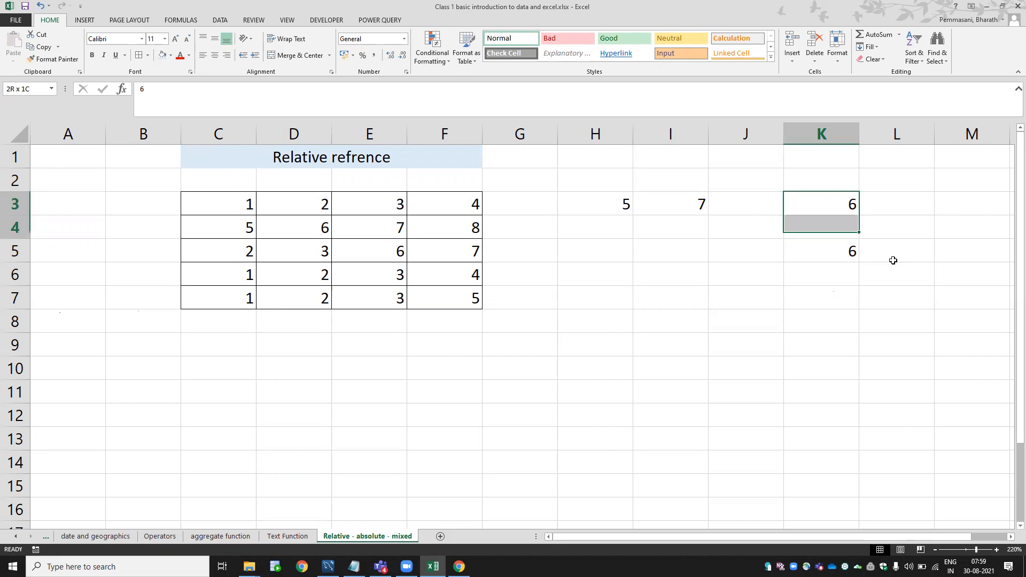
{"action": "key", "text": "Delete"}
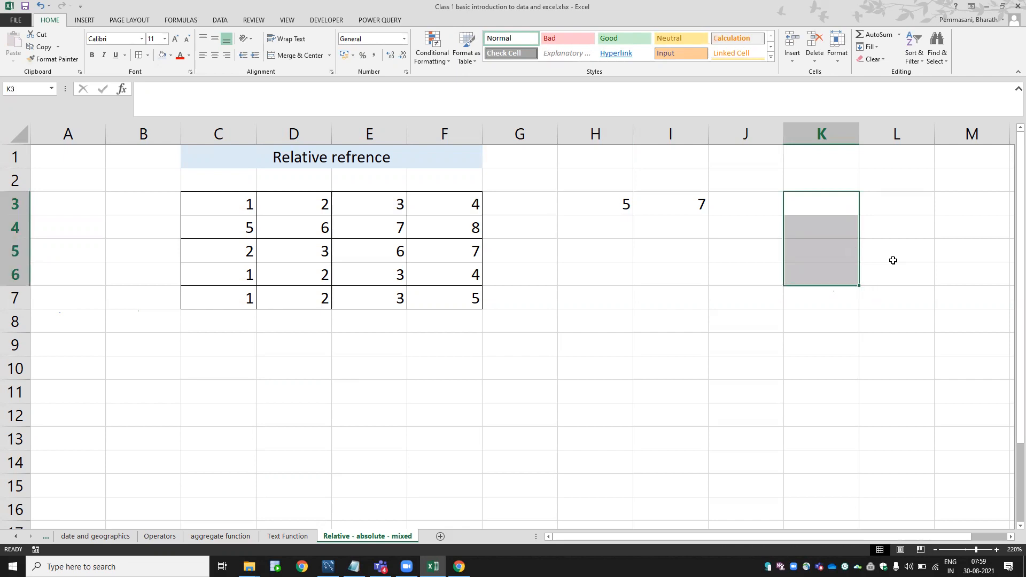
{"action": "key", "text": "Left"}
{"action": "key", "text": "Left"}
{"action": "key", "text": "ctrl+c"}
{"action": "key", "text": "Down"}
{"action": "key", "text": "Down"}
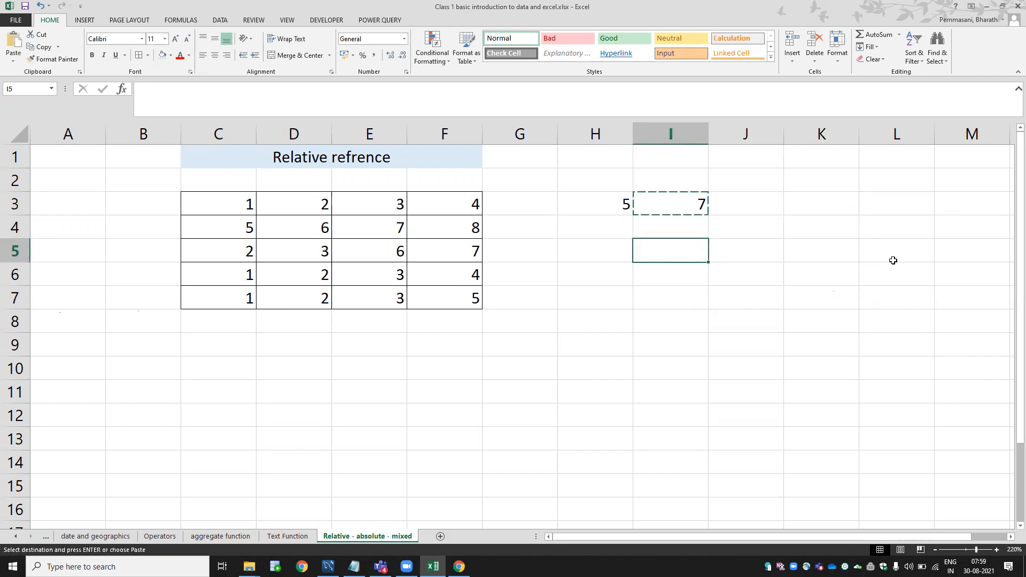
Paste I3's sum formula into H4, where it adjusts to =D4+E4.
{"action": "key", "text": "Up"}
{"action": "key", "text": "Left"}
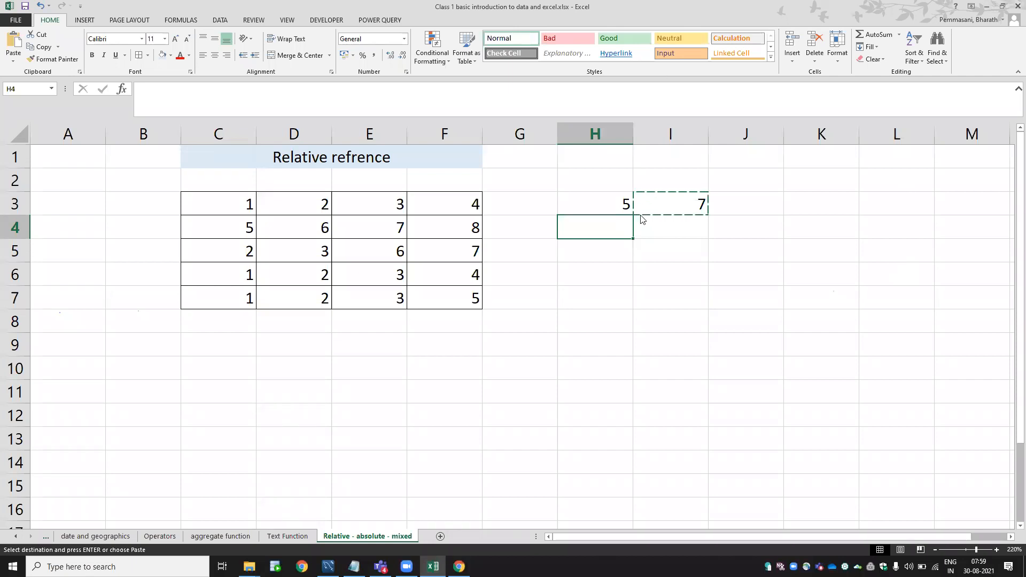
{"action": "key", "text": "ctrl+v"}
{"action": "key", "text": "Escape"}
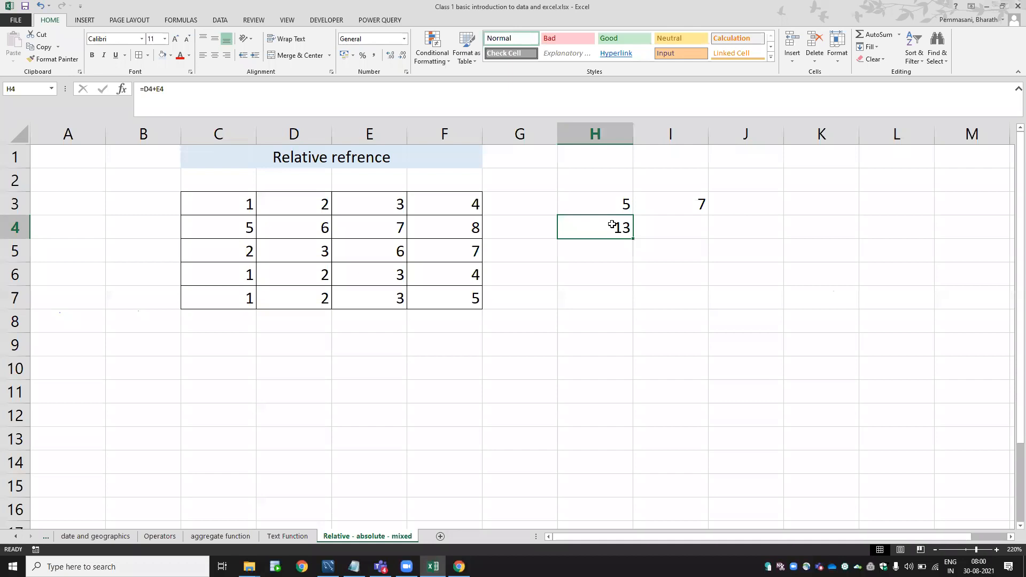
{"action": "double_click", "coordinate": [612, 224]}
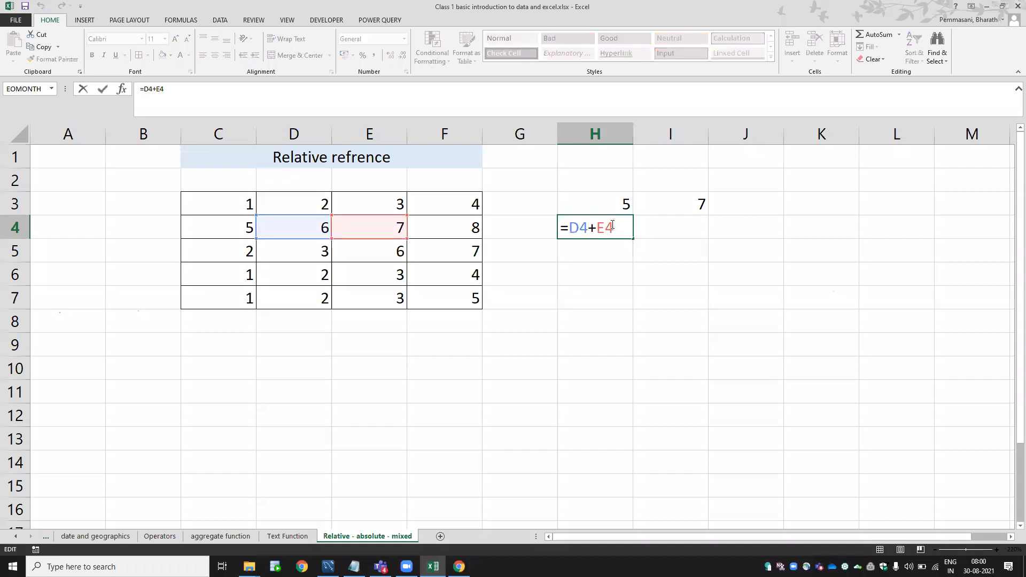
{"action": "key", "text": "Escape"}
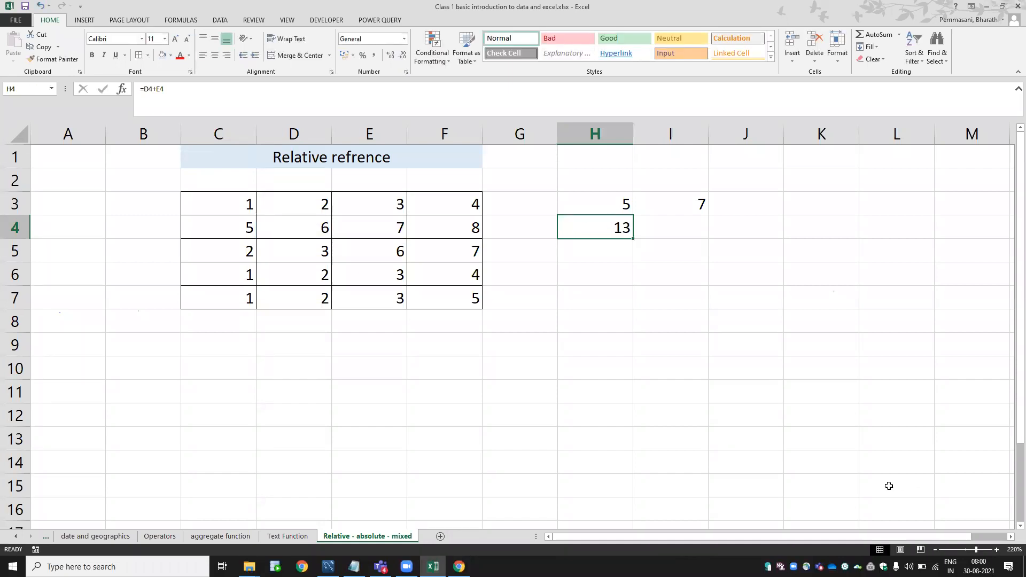
{"action": "double_click", "coordinate": [618, 225]}
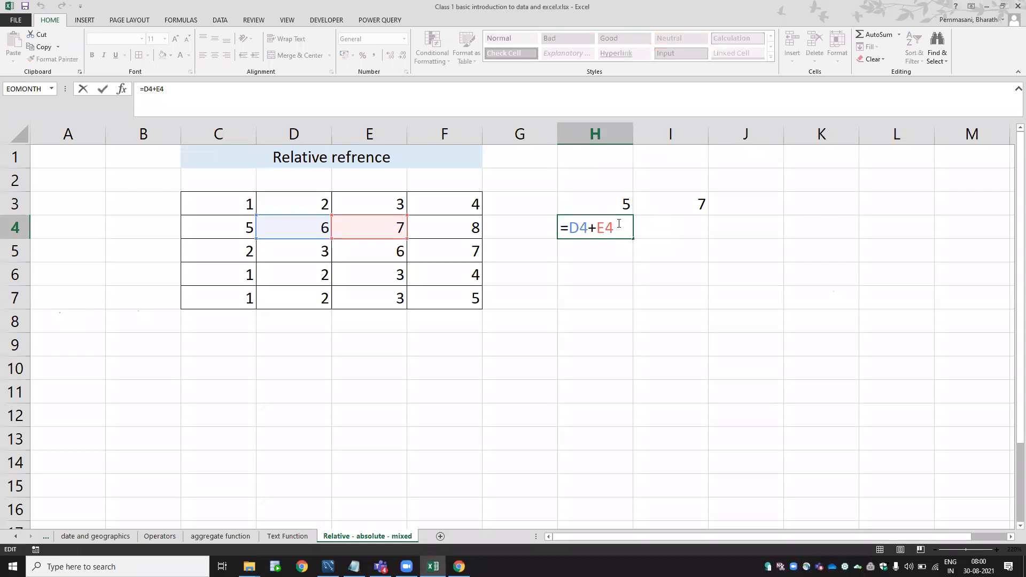
{"action": "key", "text": "Escape"}
Copy the formula down into H5 and H6 (=D5+E5, =D6+E6), showing 9 and 5.
{"action": "key", "text": "ctrl+c"}
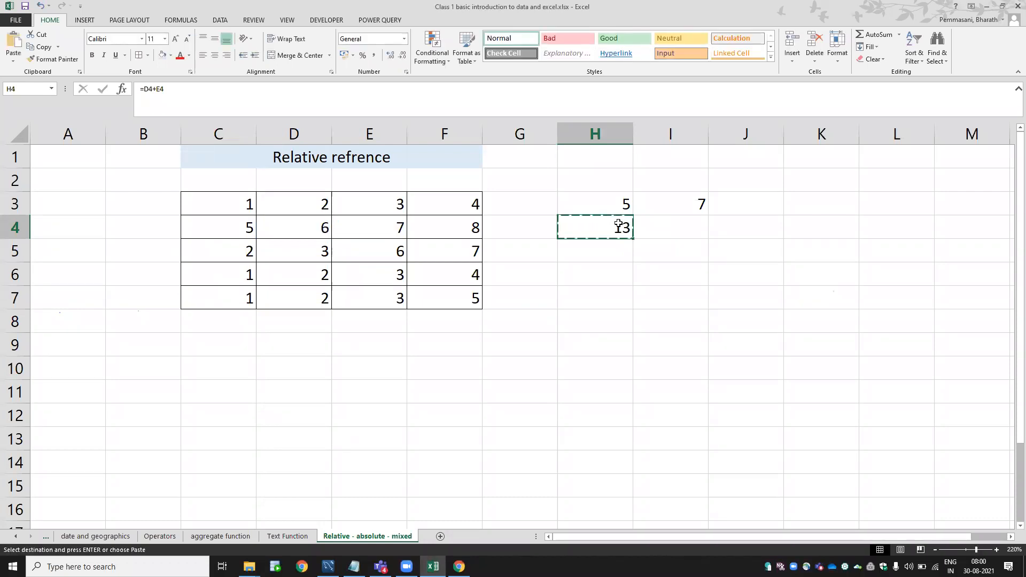
{"action": "key", "text": "Down"}
{"action": "key", "text": "ctrl+v"}
{"action": "key", "text": "F2"}
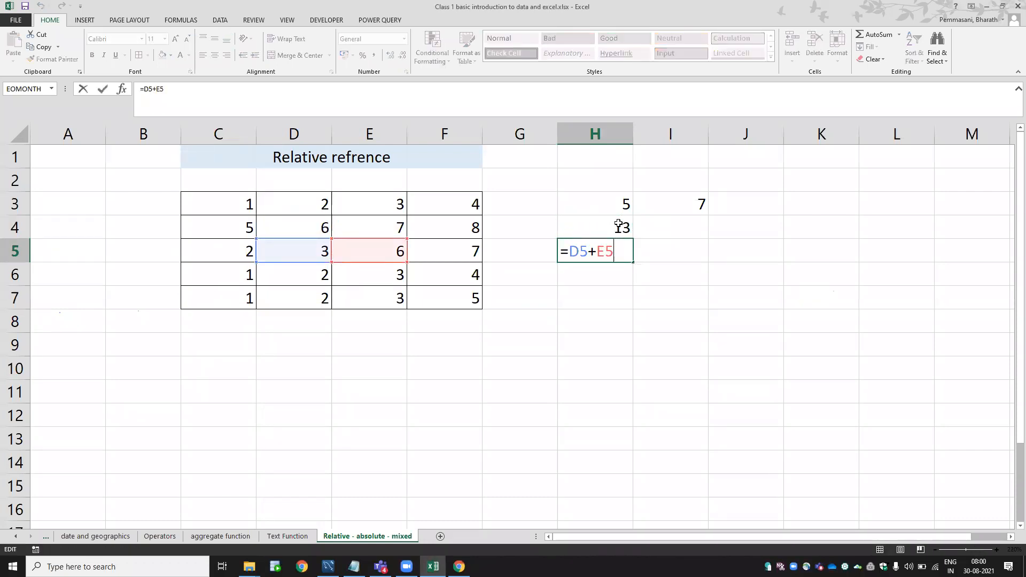
{"action": "key", "text": "Escape"}
{"action": "key", "text": "F2"}
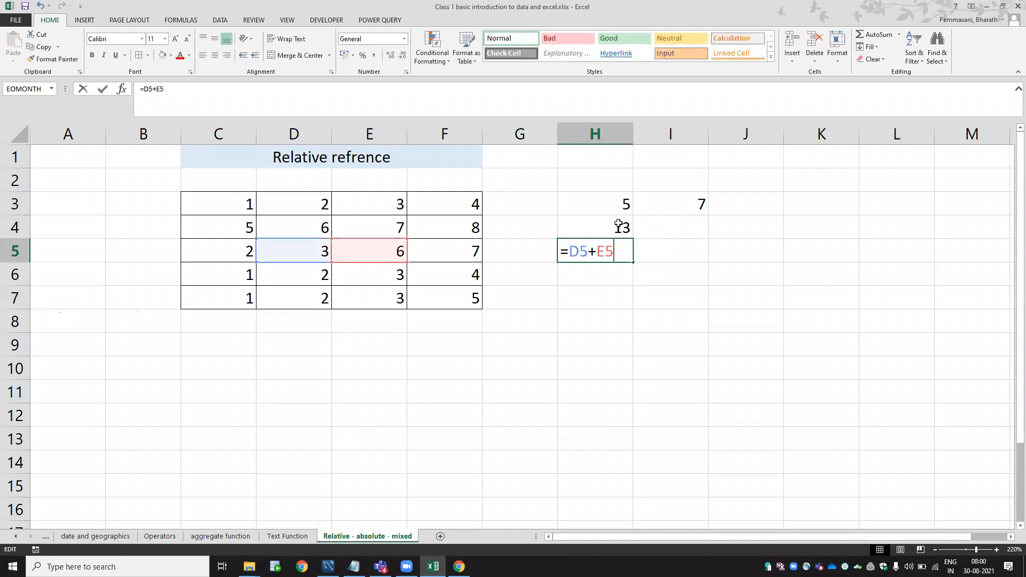
{"action": "key", "text": "Escape"}
{"action": "key", "text": "ctrl+c"}
{"action": "key", "text": "Down"}
{"action": "key", "text": "ctrl+v"}
{"action": "key", "text": "F2"}
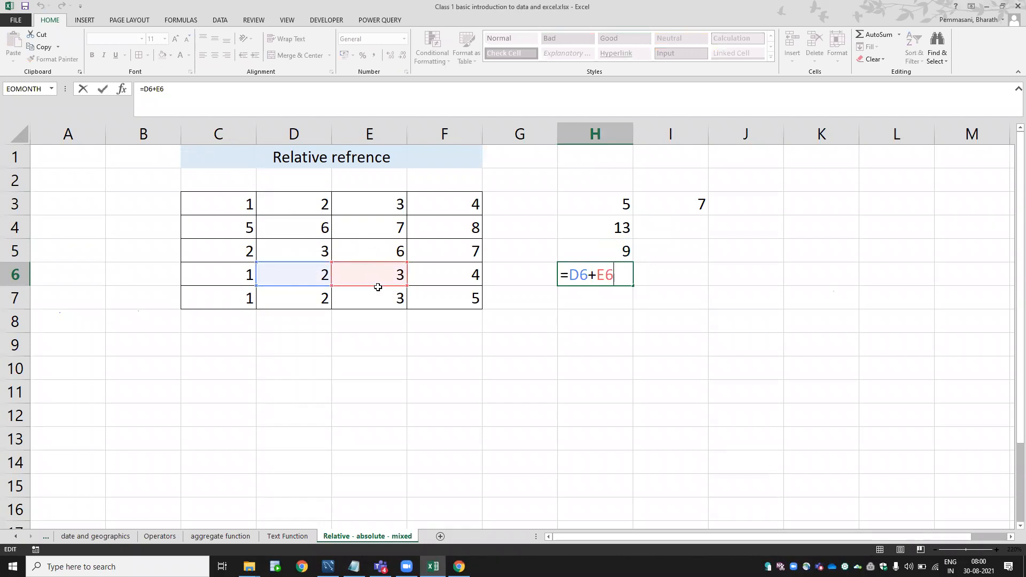
{"action": "key", "text": "Escape"}
Paste the formula across into I6, where it becomes =E6+F6 and shows 7.
{"action": "key", "text": "ctrl+c"}
{"action": "key", "text": "Right"}
{"action": "key", "text": "ctrl+v"}
{"action": "key", "text": "F2"}
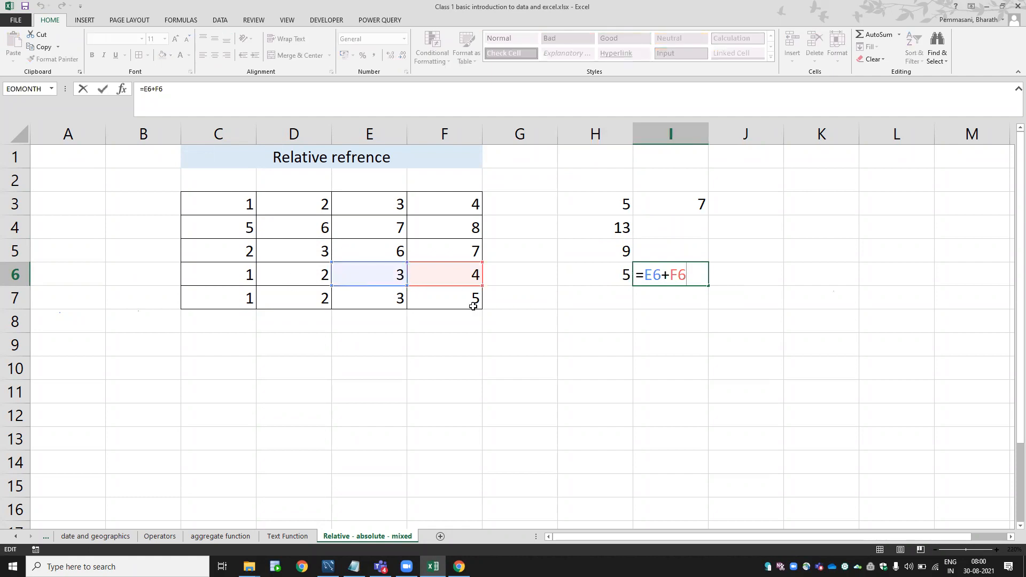
{"action": "key", "text": "Escape"}
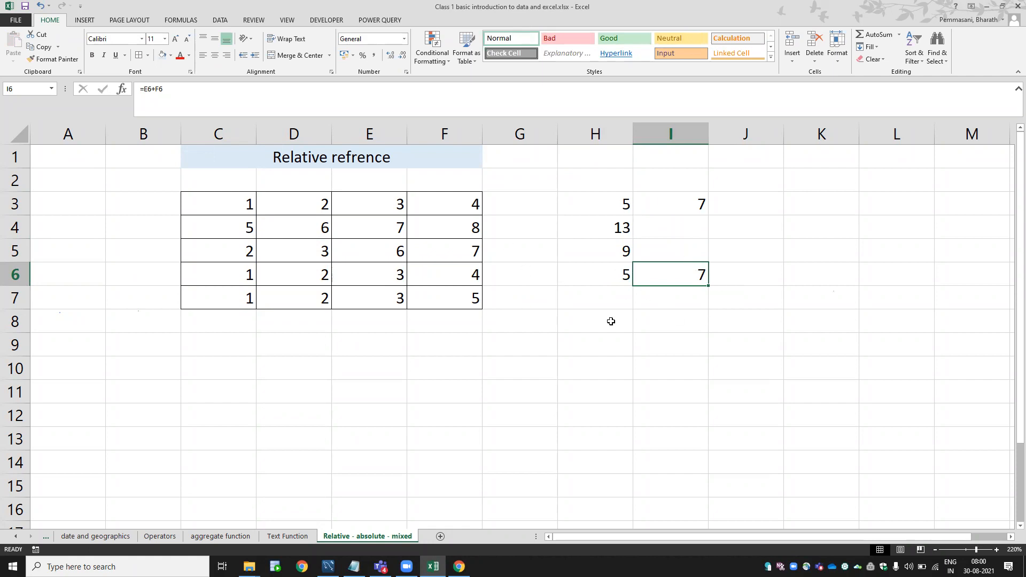
Select H3:I6 to review the copied relative formulas.
{"action": "left_click", "coordinate": [978, 75]}
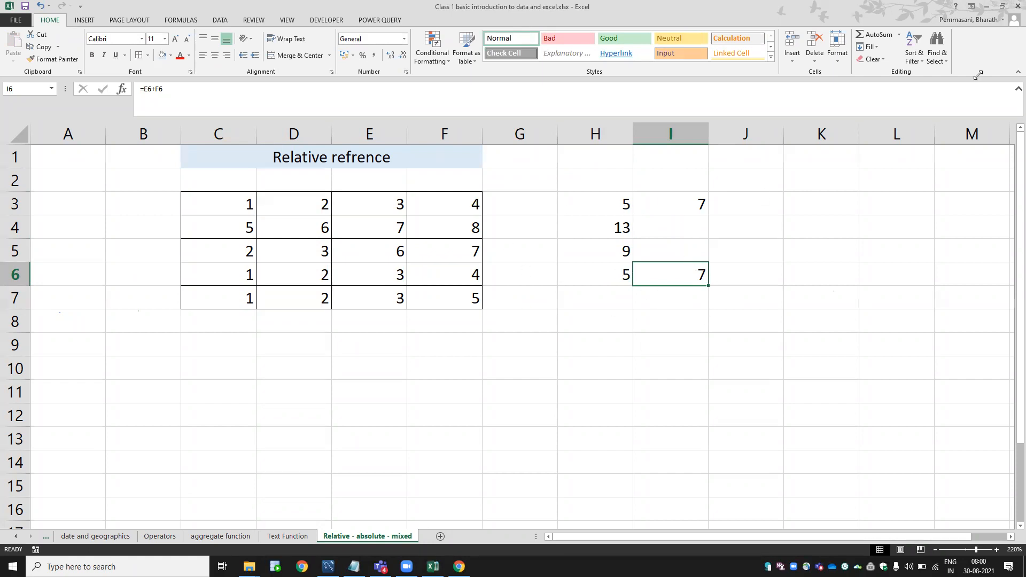
{"action": "left_click", "coordinate": [631, 213]}
{"action": "left_click", "coordinate": [597, 201]}
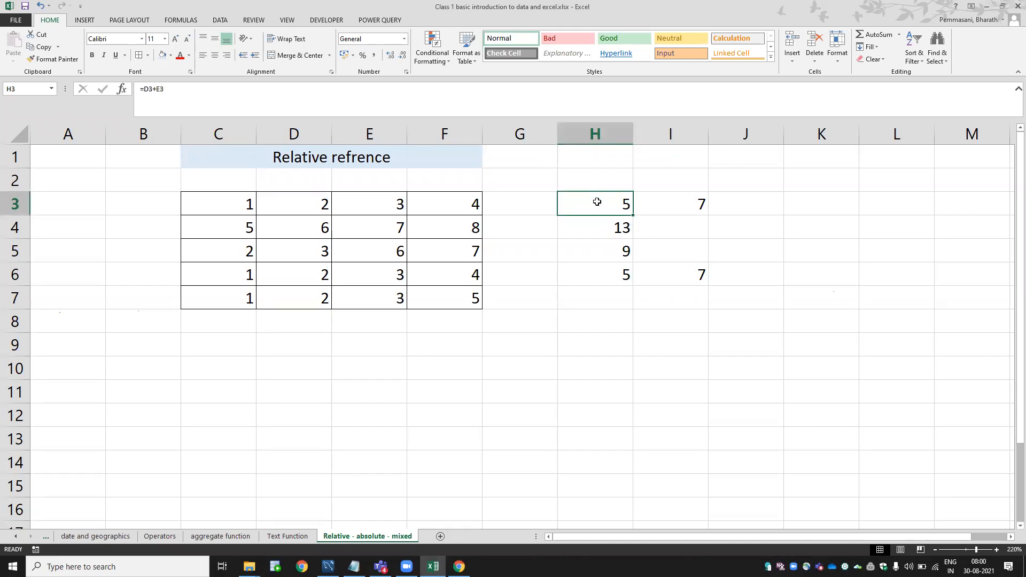
{"action": "key", "text": "shift+Down"}
{"action": "key", "text": "shift+Down"}
{"action": "key", "text": "shift+Down"}
{"action": "key", "text": "shift+Right"}
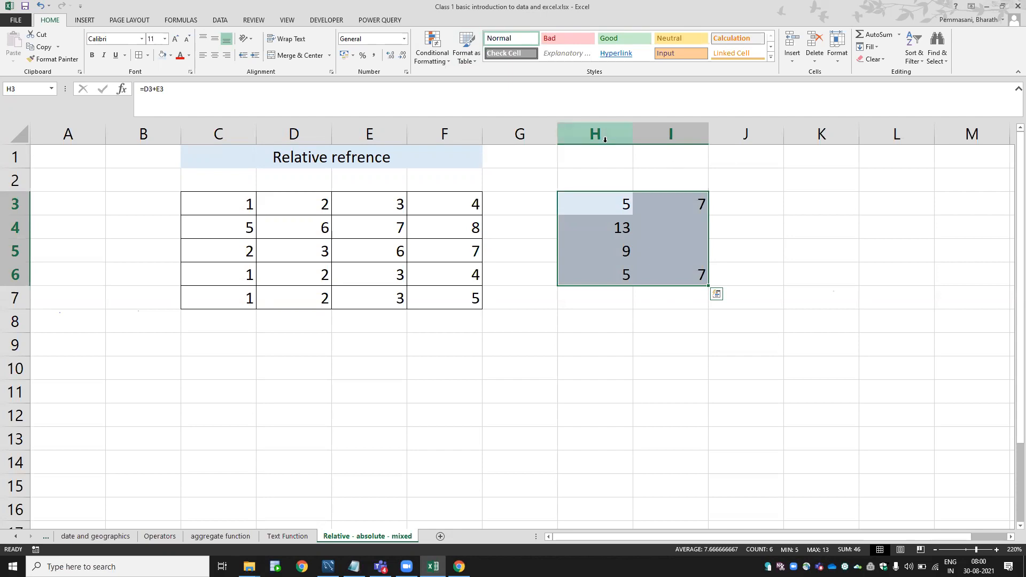
{"action": "left_click", "coordinate": [221, 383]}
Start a D4+E4 formula in D11, then cancel it.
{"action": "key", "text": "Right"}
{"action": "type", "text": "="}
{"action": "key", "text": "Up"}
{"action": "key", "text": "Up"}
{"action": "key", "text": "Up"}
{"action": "key", "text": "Up"}
{"action": "key", "text": "Up"}
{"action": "key", "text": "Up"}
{"action": "key", "text": "Up"}
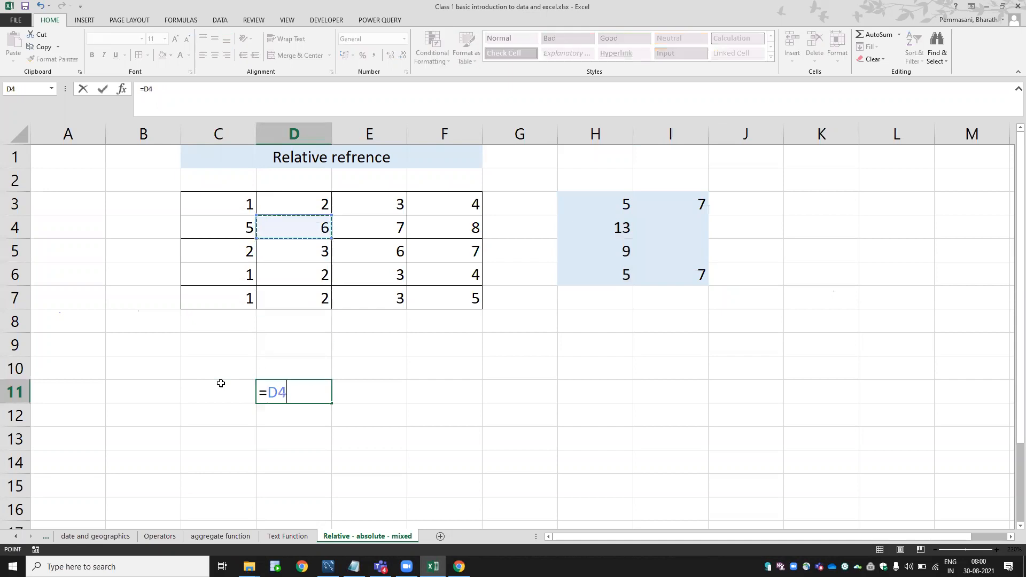
{"action": "type", "text": "+"}
{"action": "key", "text": "Up"}
{"action": "key", "text": "Up"}
{"action": "key", "text": "Up"}
{"action": "key", "text": "Up"}
{"action": "key", "text": "Up"}
{"action": "key", "text": "Up"}
{"action": "key", "text": "Up"}
{"action": "key", "text": "Right"}
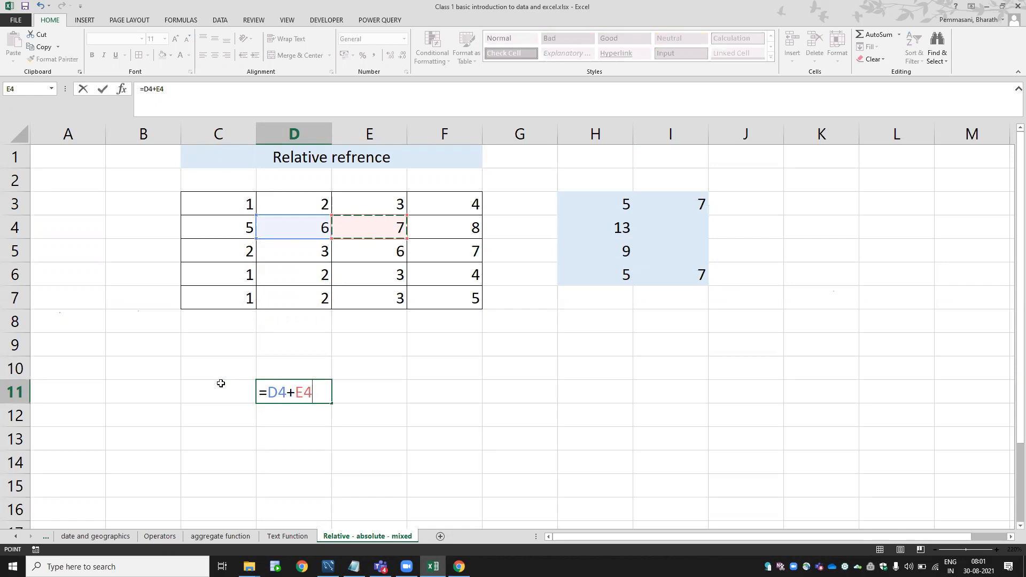
{"action": "key", "text": "shift+Left"}
{"action": "key", "text": "shift+Left"}
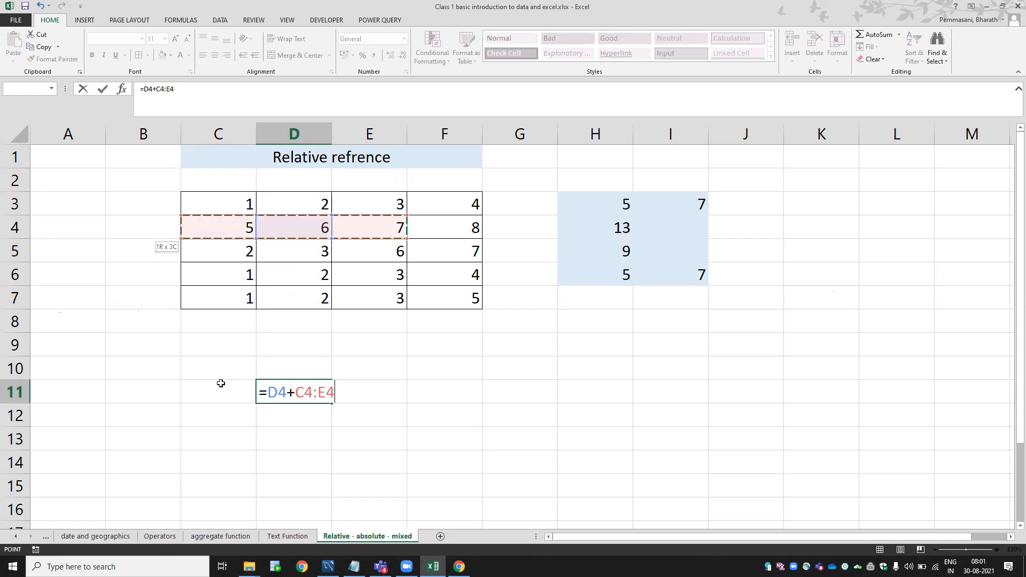
{"action": "key", "text": "Escape"}
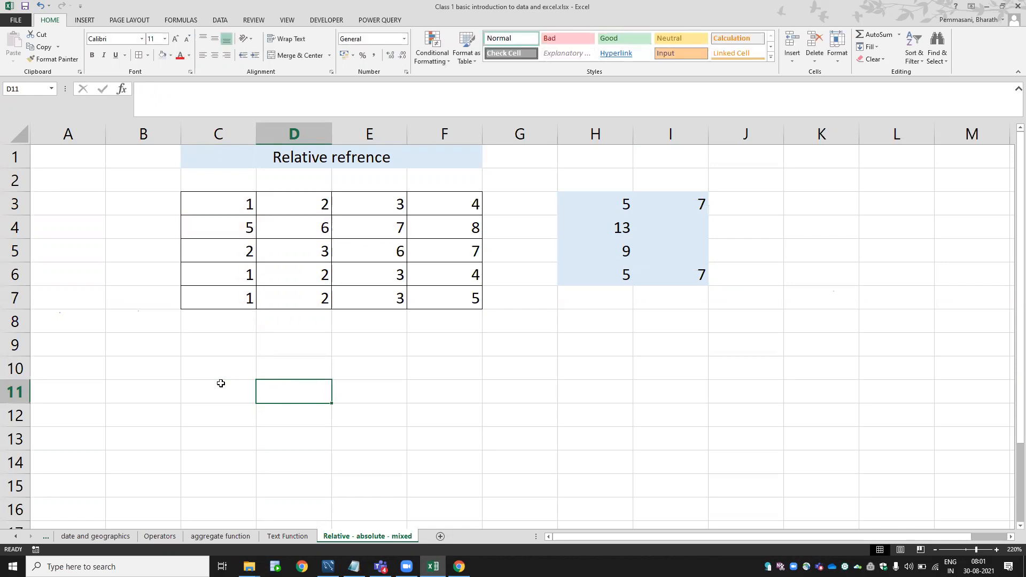
Enter =$D$4+$E$4 in D11 with F4, confirm it shows 13, and copy it.
{"action": "type", "text": "="}
{"action": "key", "text": "Up"}
{"action": "key", "text": "Up"}
{"action": "key", "text": "Up"}
{"action": "key", "text": "Up"}
{"action": "key", "text": "Up"}
{"action": "key", "text": "Up"}
{"action": "key", "text": "Up"}
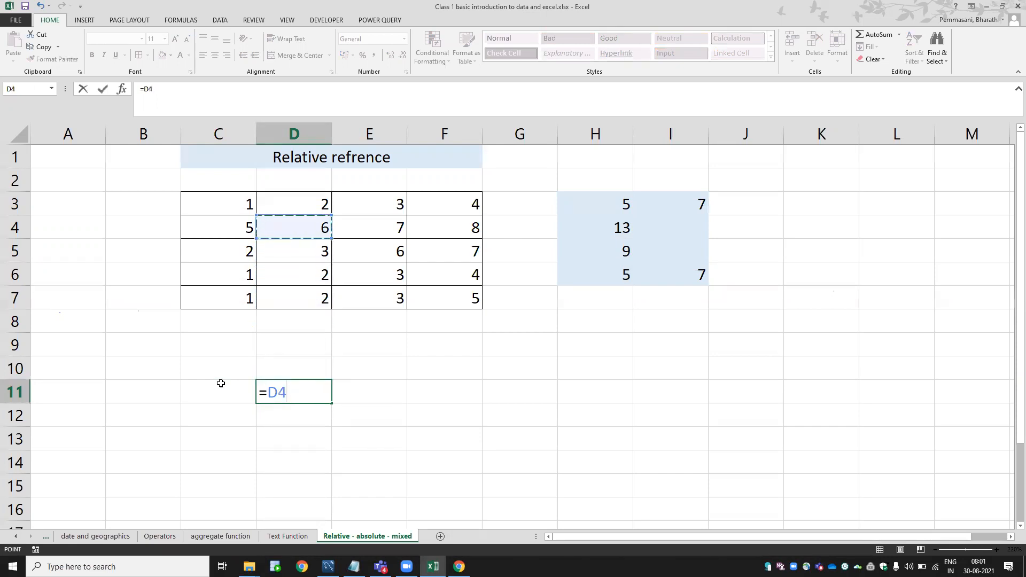
{"action": "key", "text": "F4"}
{"action": "type", "text": "+"}
{"action": "left_click", "coordinate": [374, 237]}
{"action": "key", "text": "F4"}
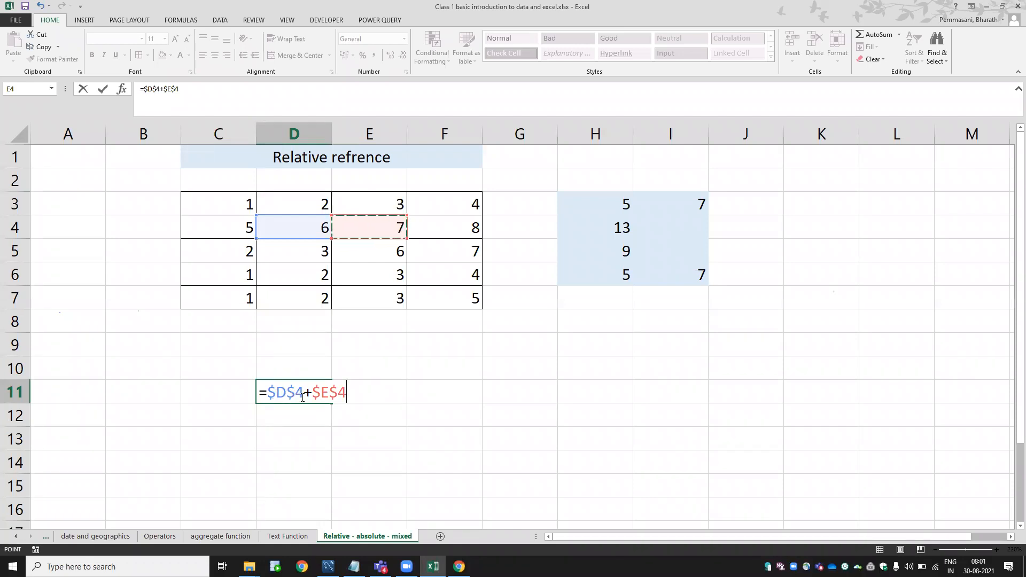
{"action": "key", "text": "Return"}
{"action": "key", "text": "Up"}
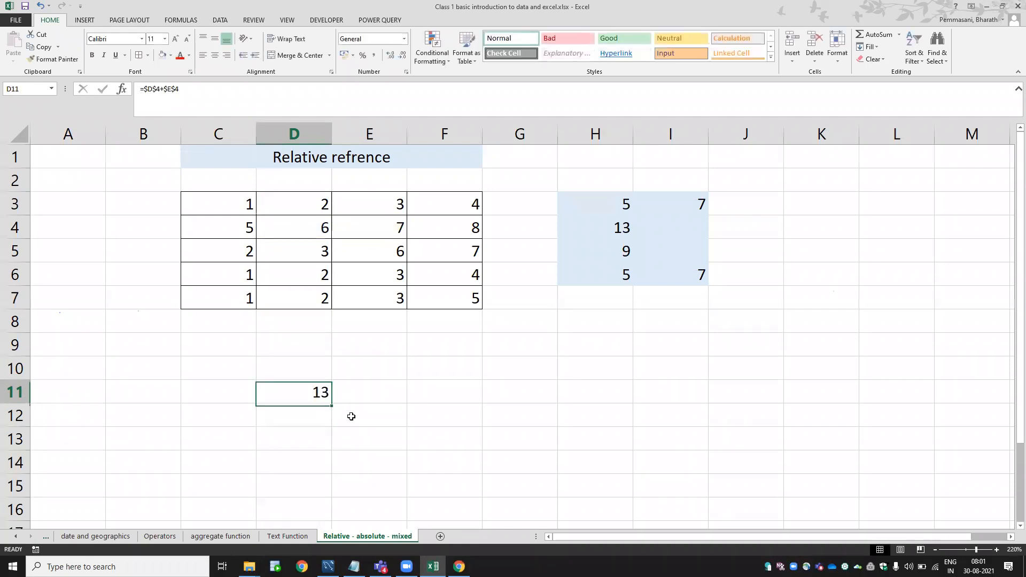
{"action": "key", "text": "F2"}
{"action": "key", "text": "Escape"}
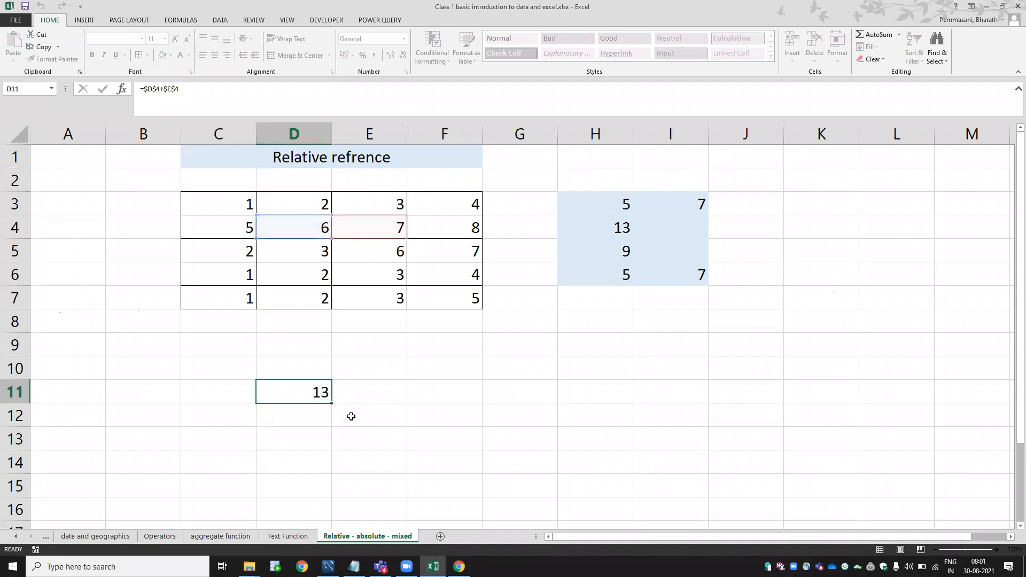
{"action": "key", "text": "ctrl+c"}
{"action": "key", "text": "Right"}
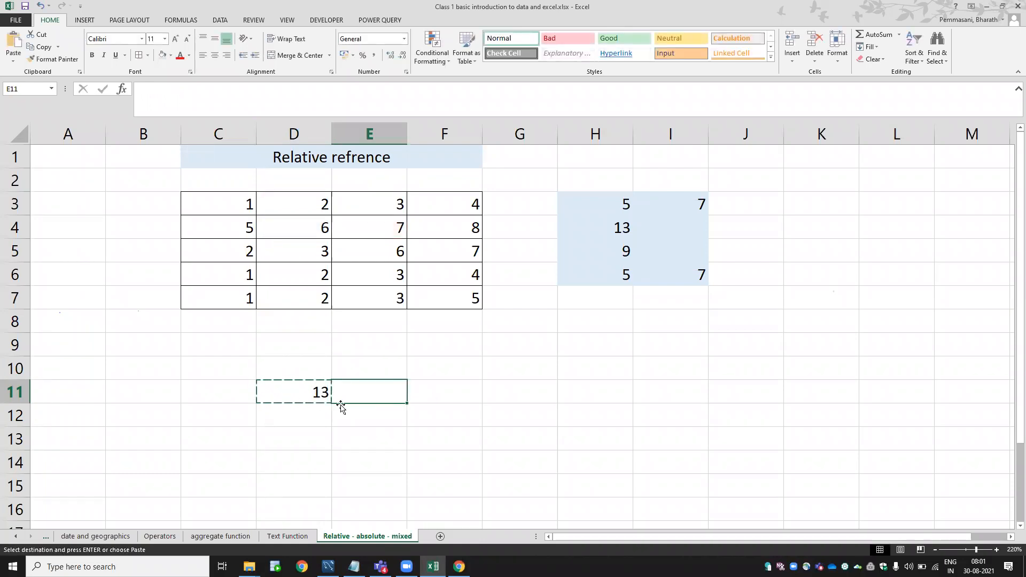
Paste D11's locked formula into E11 and compare both, still =$D$4+$E$4.
{"action": "left_click", "coordinate": [312, 389]}
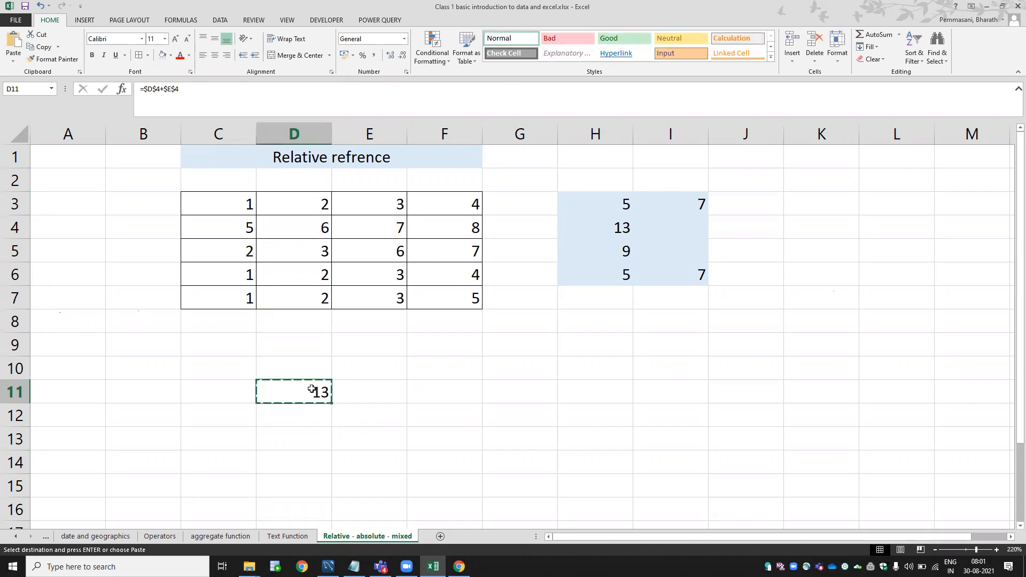
{"action": "key", "text": "Right"}
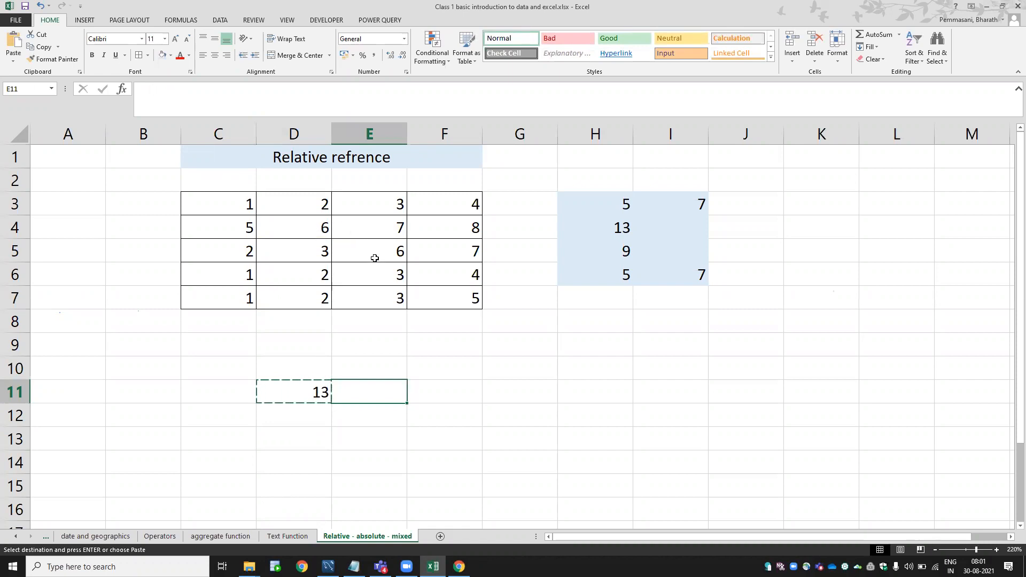
{"action": "key", "text": "ctrl+v"}
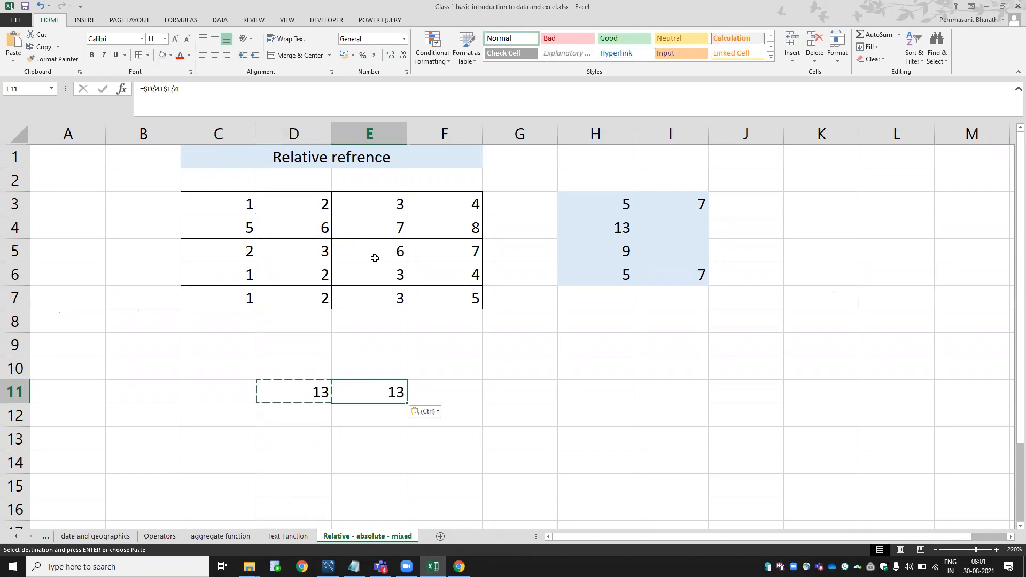
{"action": "key", "text": "F2"}
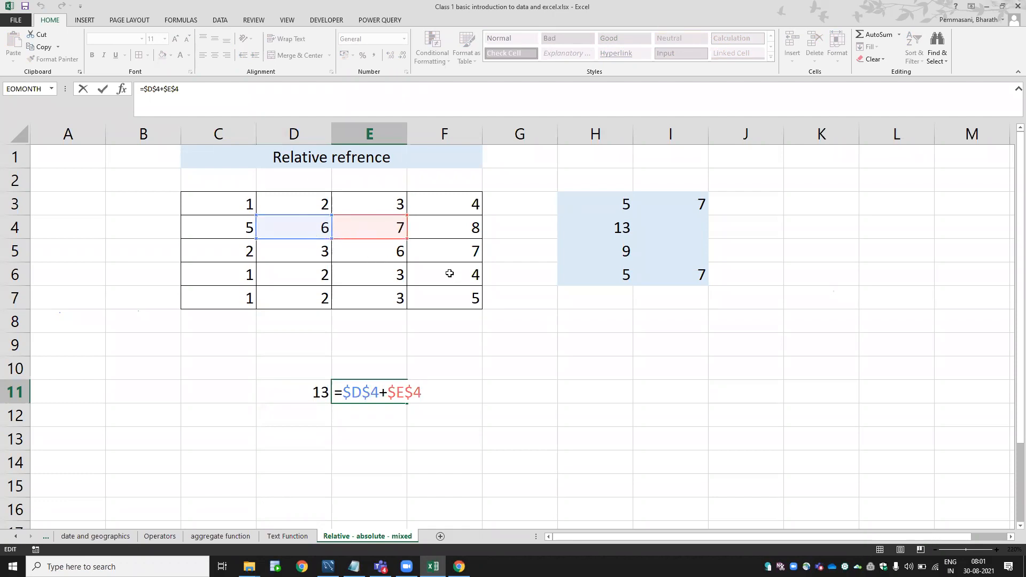
{"action": "double_click", "coordinate": [309, 389]}
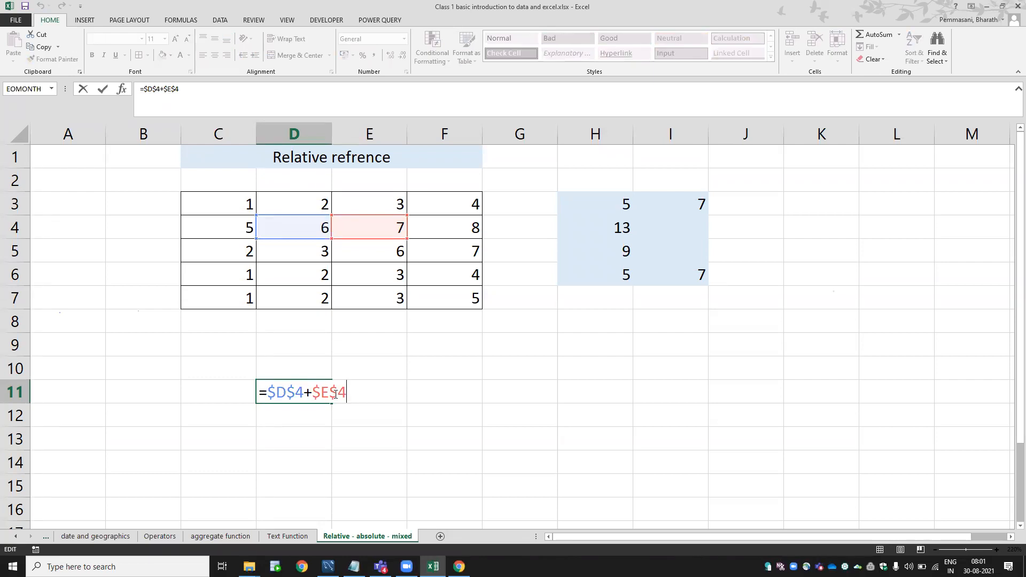
{"action": "key", "text": "ctrl+Return"}
{"action": "key", "text": "ctrl+c"}
Paste the locked formula into M12 and I24, each still showing 13.
{"action": "left_click", "coordinate": [987, 405]}
{"action": "key", "text": "ctrl+v"}
{"action": "key", "text": "F2"}
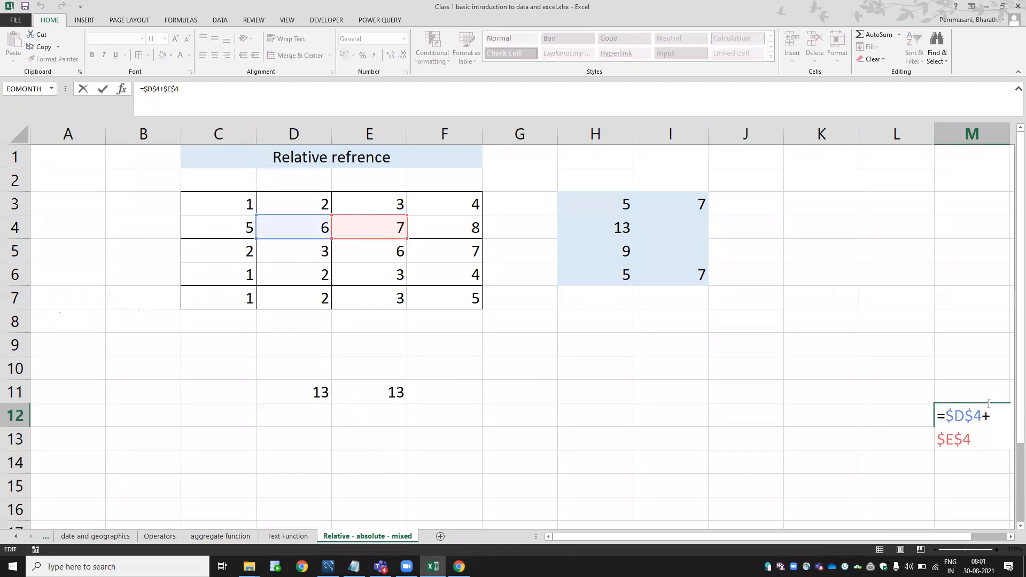
{"action": "key", "text": "ctrl+Return"}
{"action": "key", "text": "ctrl+c"}
{"action": "key", "text": "Down"}
{"action": "key", "text": "Down"}
{"action": "key", "text": "Down"}
{"action": "key", "text": "Down"}
{"action": "key", "text": "Down"}
{"action": "key", "text": "Down"}
{"action": "key", "text": "Down"}
{"action": "key", "text": "Down"}
{"action": "key", "text": "Down"}
{"action": "key", "text": "Down"}
{"action": "key", "text": "Down"}
{"action": "key", "text": "Down"}
{"action": "key", "text": "Left"}
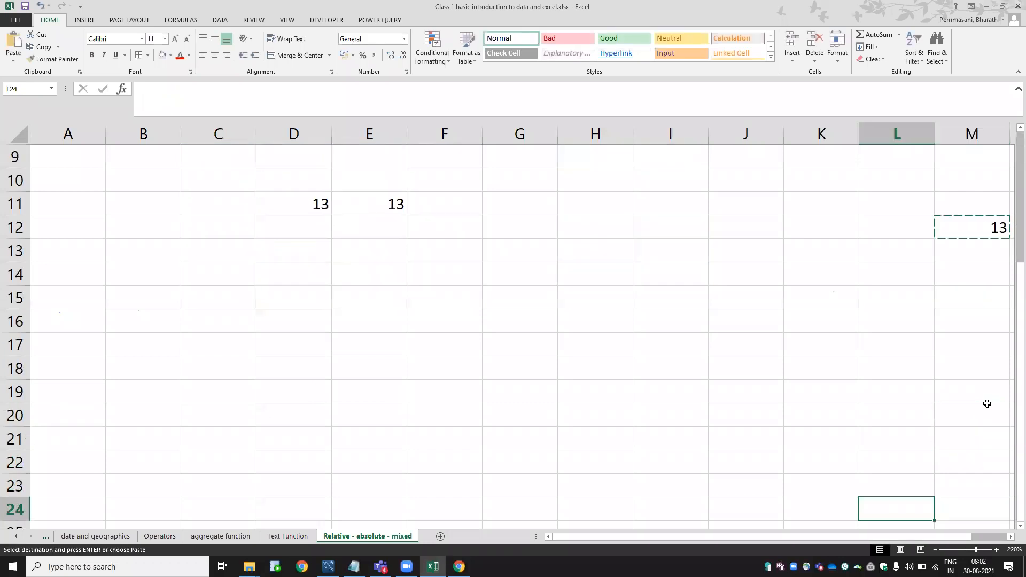
{"action": "key", "text": "Left"}
{"action": "key", "text": "Left"}
{"action": "key", "text": "Left"}
{"action": "key", "text": "ctrl+v"}
{"action": "key", "text": "Escape"}
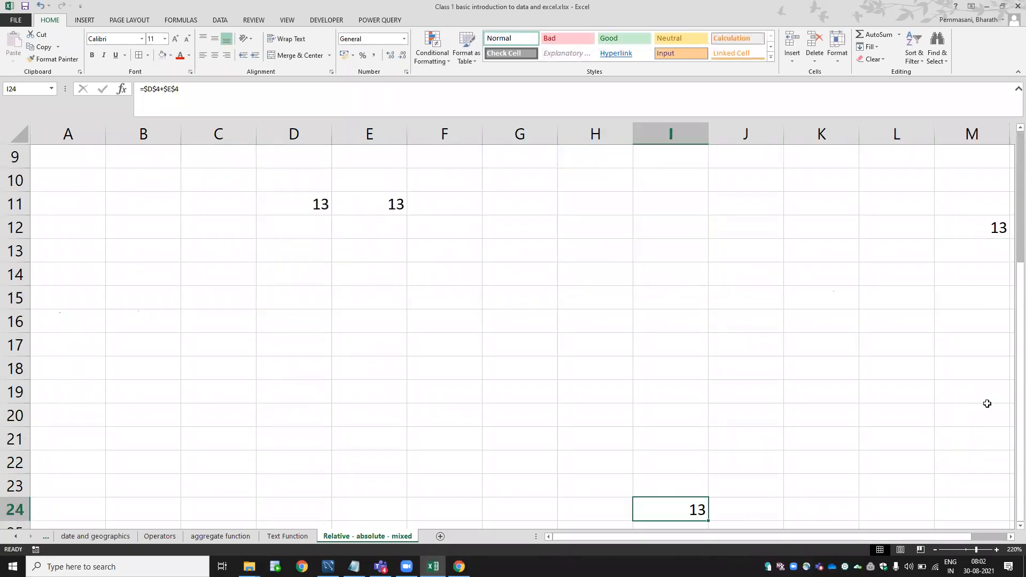
Merge and center C10:E10 and begin typing the heading 'absolite'.
{"action": "key", "text": "Left"}
{"action": "key", "text": "Left"}
{"action": "key", "text": "Left"}
{"action": "key", "text": "Left"}
{"action": "key", "text": "Left"}
{"action": "key", "text": "Left"}
{"action": "key", "text": "Left"}
{"action": "key", "text": "Right"}
{"action": "key", "text": "Right"}
{"action": "key", "text": "Up"}
{"action": "key", "text": "Up"}
{"action": "key", "text": "Up"}
{"action": "key", "text": "Up"}
{"action": "key", "text": "Up"}
{"action": "key", "text": "Up"}
{"action": "key", "text": "Up"}
{"action": "key", "text": "Up"}
{"action": "key", "text": "Up"}
{"action": "key", "text": "Up"}
{"action": "key", "text": "Up"}
{"action": "key", "text": "Up"}
{"action": "key", "text": "Up"}
{"action": "key", "text": "Up"}
{"action": "key", "text": "Up"}
{"action": "key", "text": "Up"}
{"action": "key", "text": "Up"}
{"action": "key", "text": "Up"}
{"action": "key", "text": "Up"}
{"action": "key", "text": "Up"}
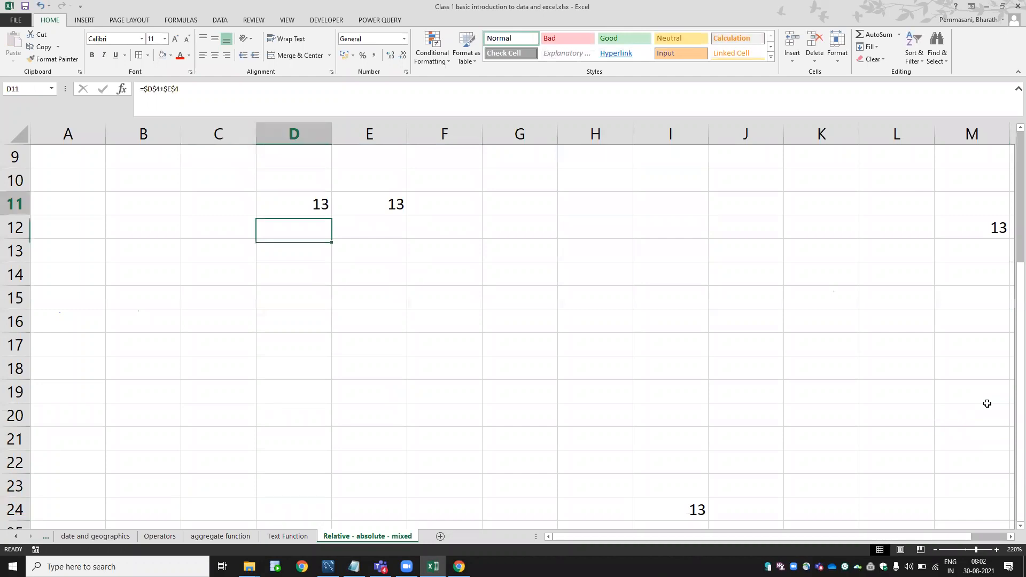
{"action": "key", "text": "Down"}
{"action": "key", "text": "Down"}
{"action": "key", "text": "Down"}
{"action": "key", "text": "Down"}
{"action": "key", "text": "Down"}
{"action": "key", "text": "Down"}
{"action": "key", "text": "Down"}
{"action": "key", "text": "Down"}
{"action": "key", "text": "Down"}
{"action": "key", "text": "Down"}
{"action": "key", "text": "Up"}
{"action": "key", "text": "Up"}
{"action": "key", "text": "F2"}
{"action": "key", "text": "Tab"}
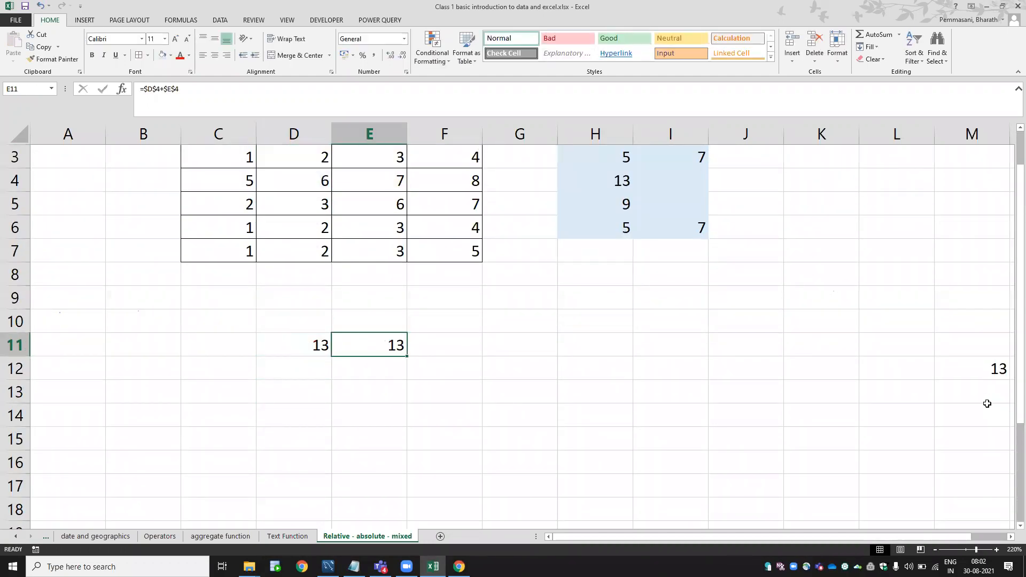
{"action": "key", "text": "Up"}
{"action": "key", "text": "Up"}
{"action": "key", "text": "Down"}
{"action": "key", "text": "shift+Left"}
{"action": "key", "text": "shift+Left"}
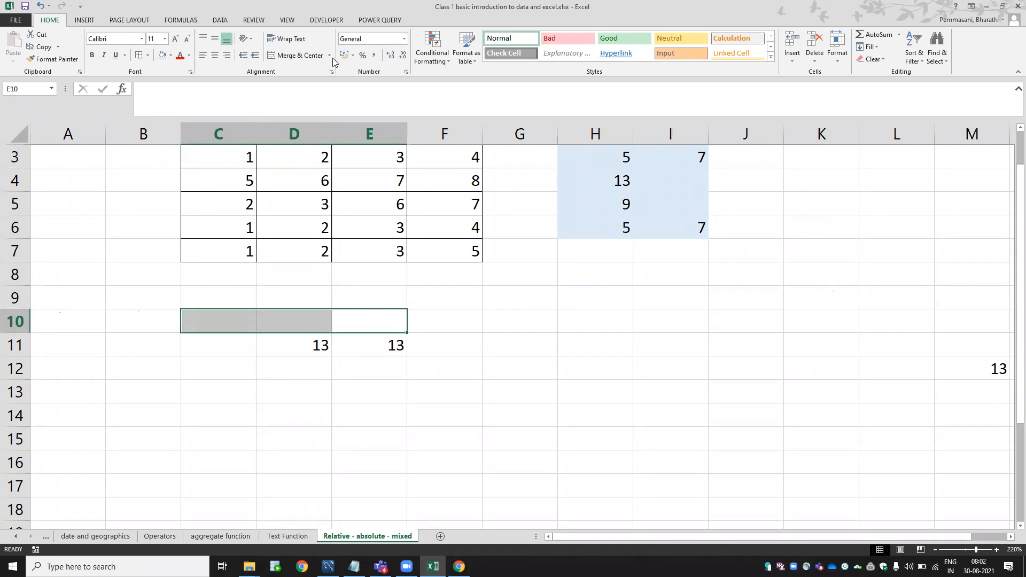
{"action": "left_click", "coordinate": [293, 55]}
{"action": "type", "text": "abs"}
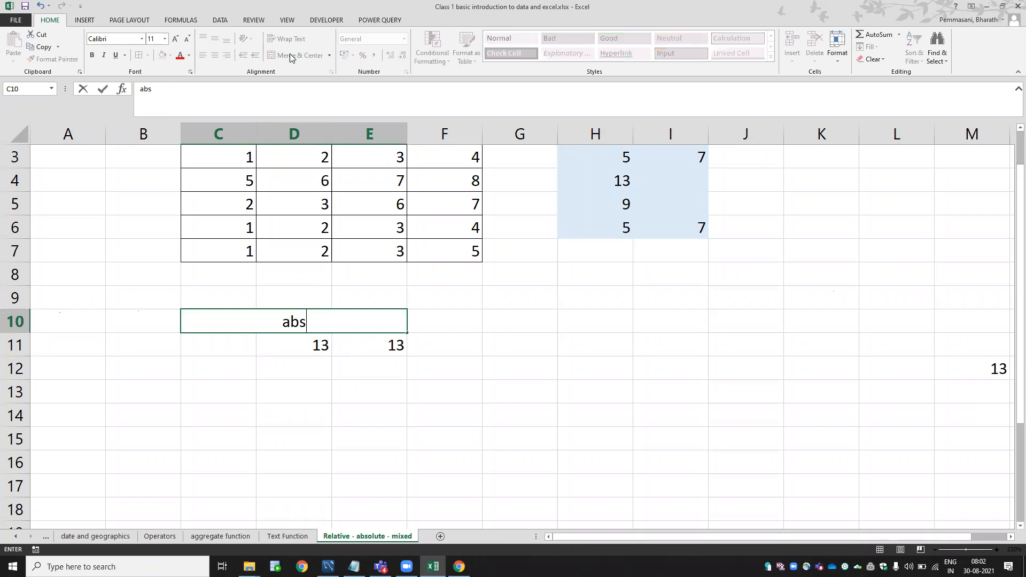
{"action": "type", "text": "olute refrence"}
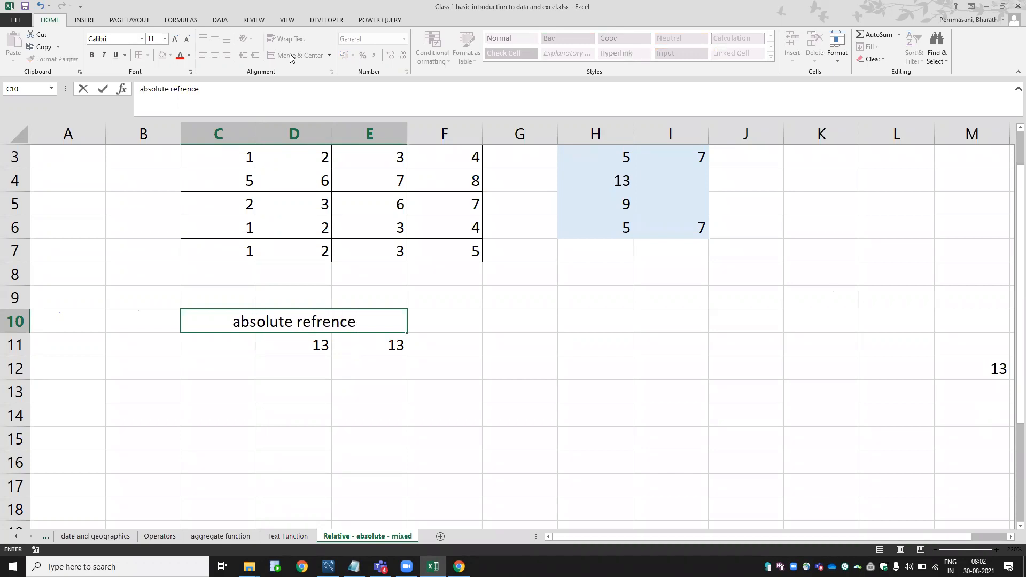
Correct the heading to 'absolute refrence' and give it a light blue fill.
{"action": "key", "text": "Return"}
{"action": "key", "text": "Up"}
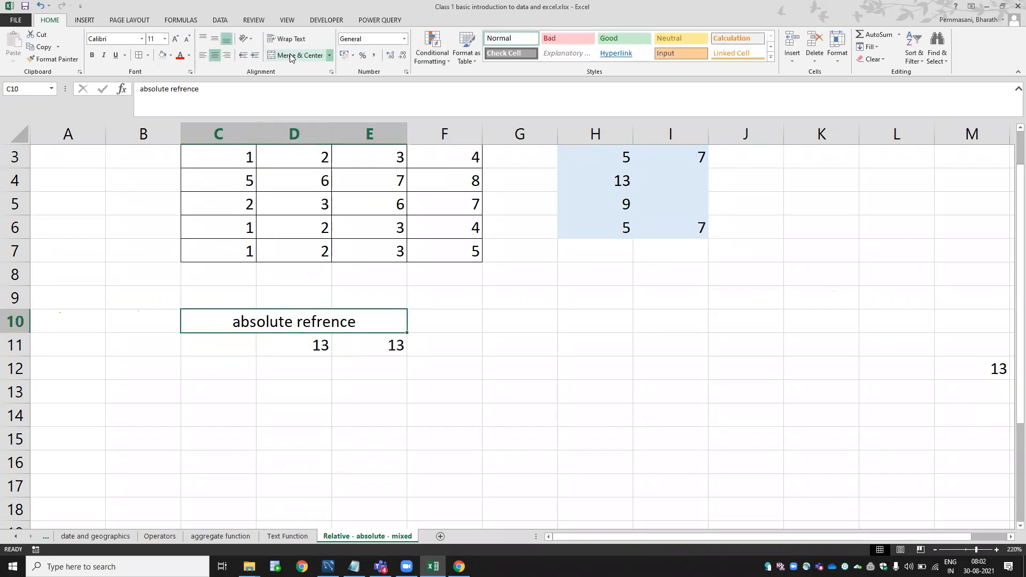
{"action": "left_click", "coordinate": [166, 61]}
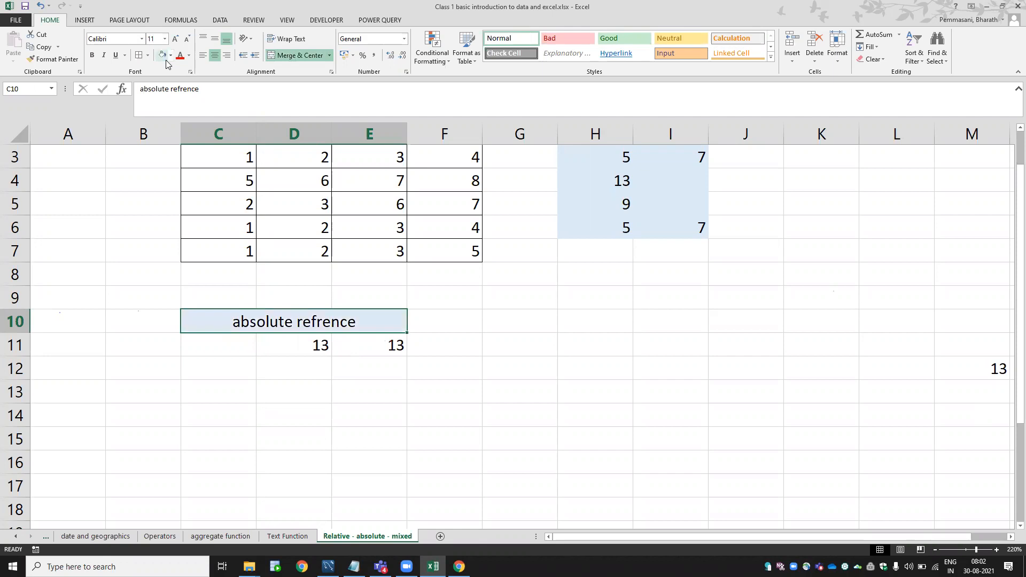
{"action": "key", "text": "Right"}
{"action": "key", "text": "Up"}
{"action": "key", "text": "Up"}
{"action": "key", "text": "Up"}
{"action": "key", "text": "Up"}
{"action": "key", "text": "Up"}
{"action": "key", "text": "Up"}
{"action": "key", "text": "Up"}
{"action": "key", "text": "Up"}
{"action": "key", "text": "Up"}
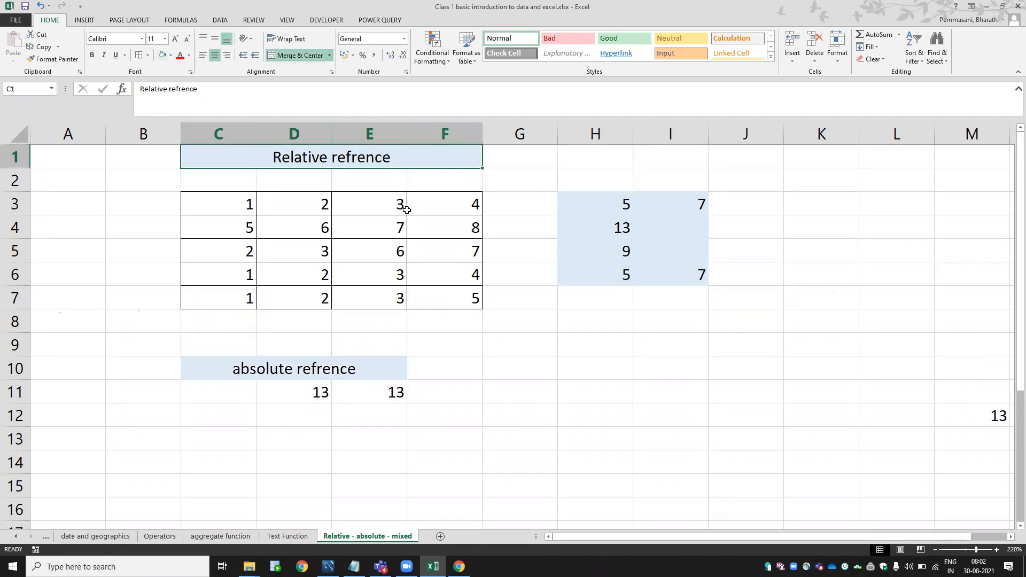
Copy I3's relative formula =E3+F3 into I4, giving 15.
{"action": "left_click", "coordinate": [630, 213]}
{"action": "double_click", "coordinate": [630, 213]}
{"action": "key", "text": "Escape"}
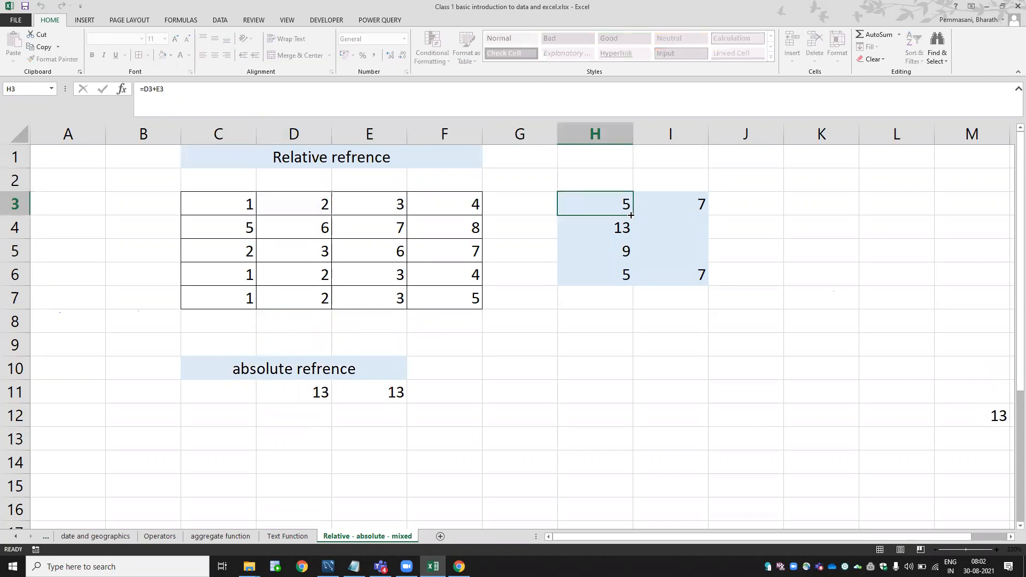
{"action": "key", "text": "Right"}
{"action": "key", "text": "F2"}
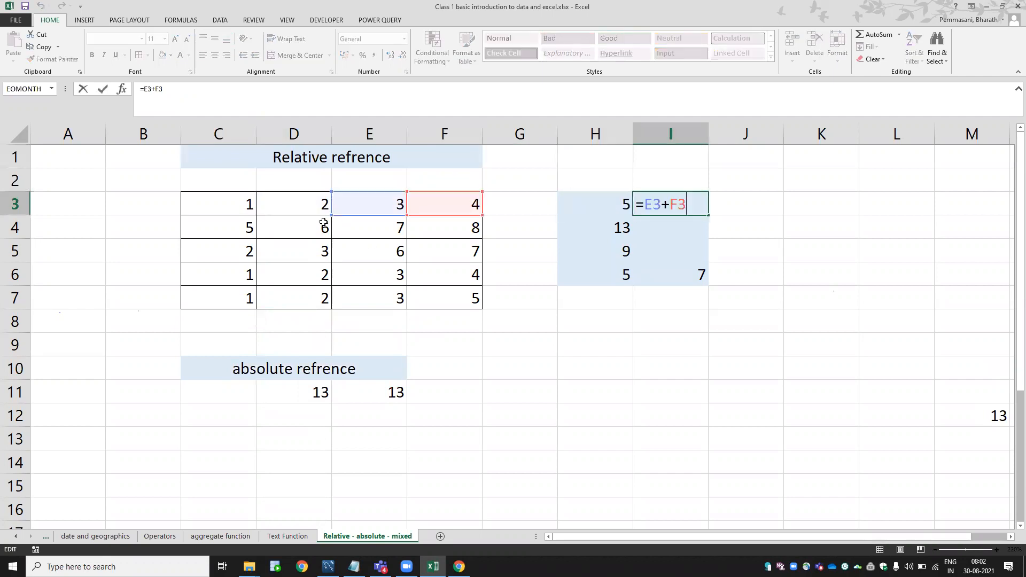
{"action": "key", "text": "Return"}
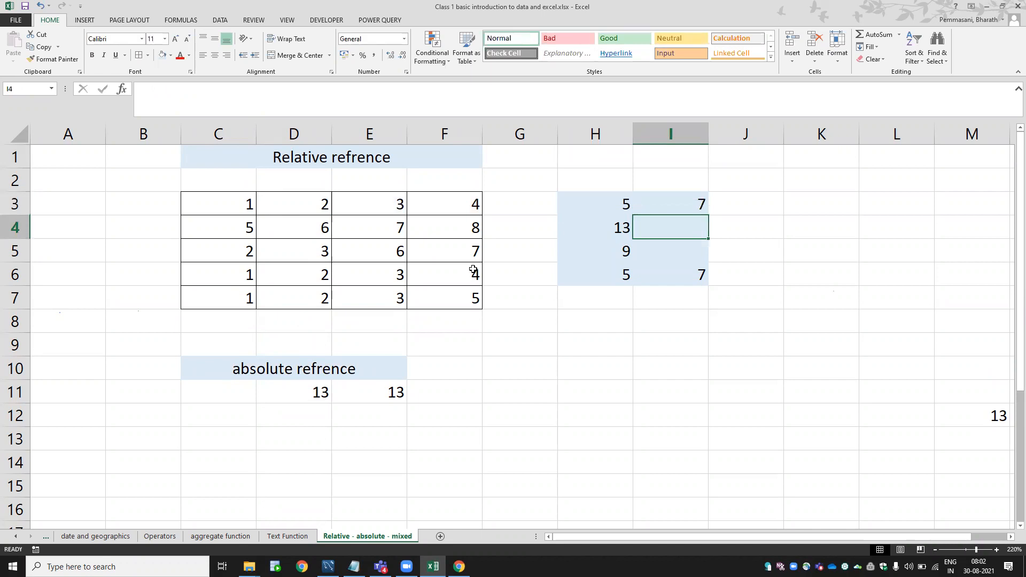
{"action": "key", "text": "Up"}
{"action": "key", "text": "ctrl+c"}
{"action": "key", "text": "Down"}
{"action": "key", "text": "ctrl+v"}
{"action": "key", "text": "F2"}
{"action": "key", "text": "Return"}
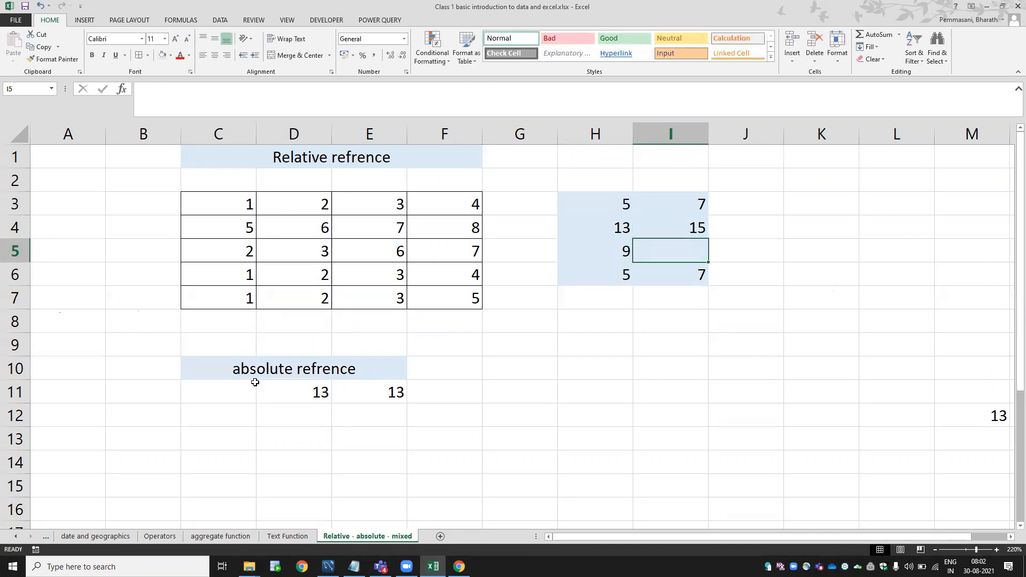
Recheck D11's locked formula, then select C14:F14 for the next heading.
{"action": "left_click", "coordinate": [300, 394]}
{"action": "key", "text": "F2"}
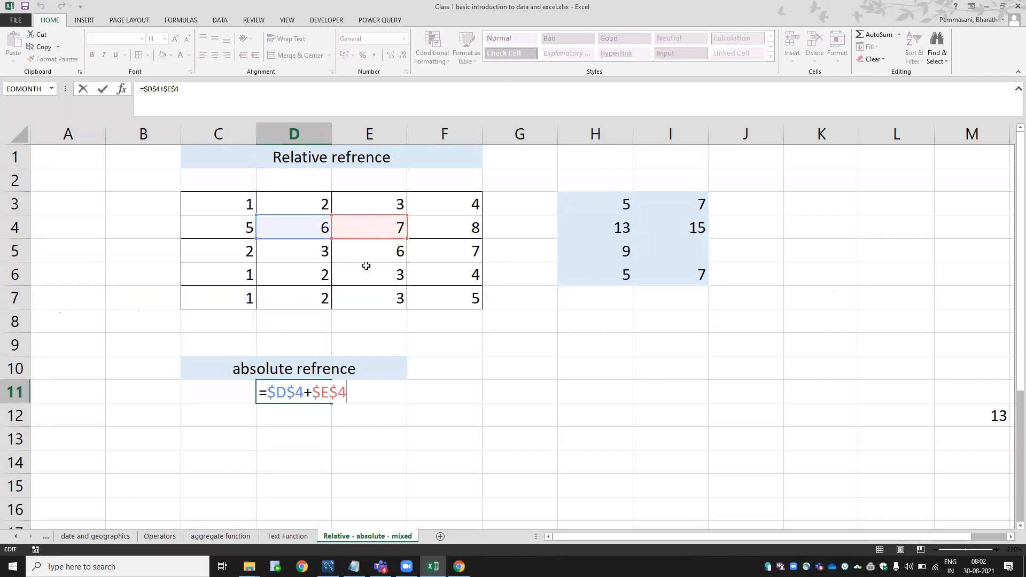
{"action": "key", "text": "Escape"}
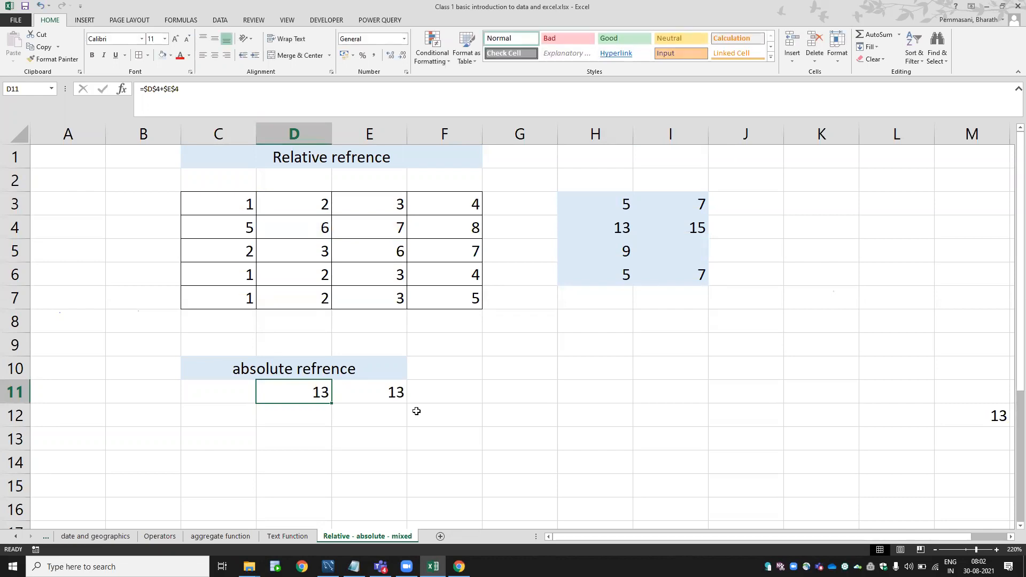
{"action": "key", "text": "ctrl+c"}
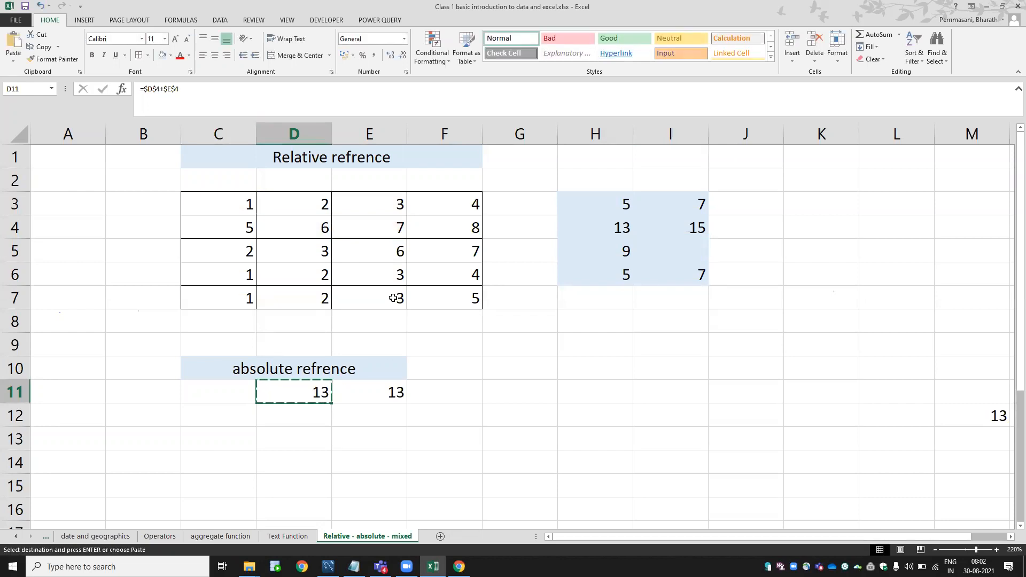
{"action": "key", "text": "Escape"}
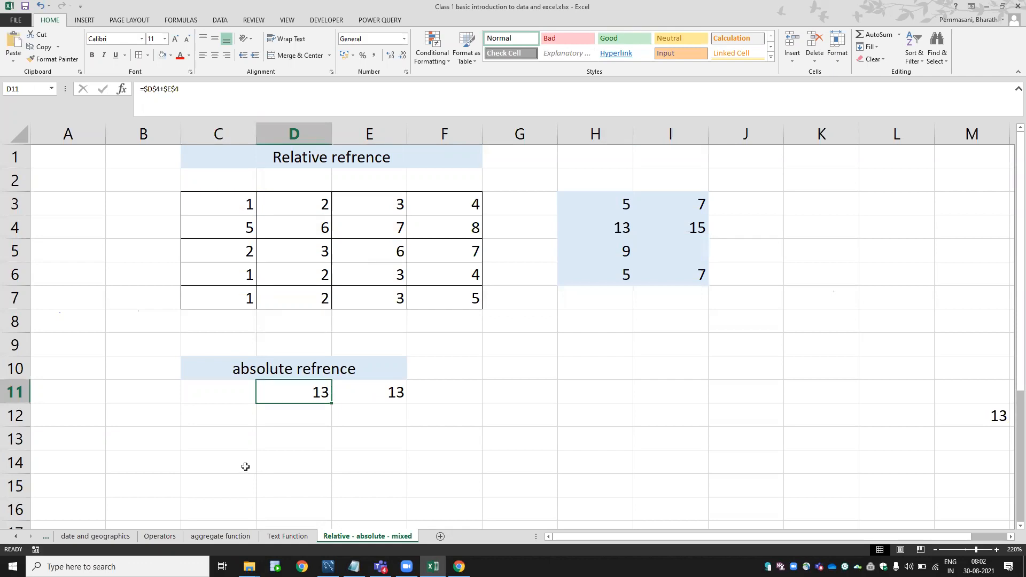
{"action": "left_click_drag", "start_coordinate": [219, 456], "coordinate": [410, 464]}
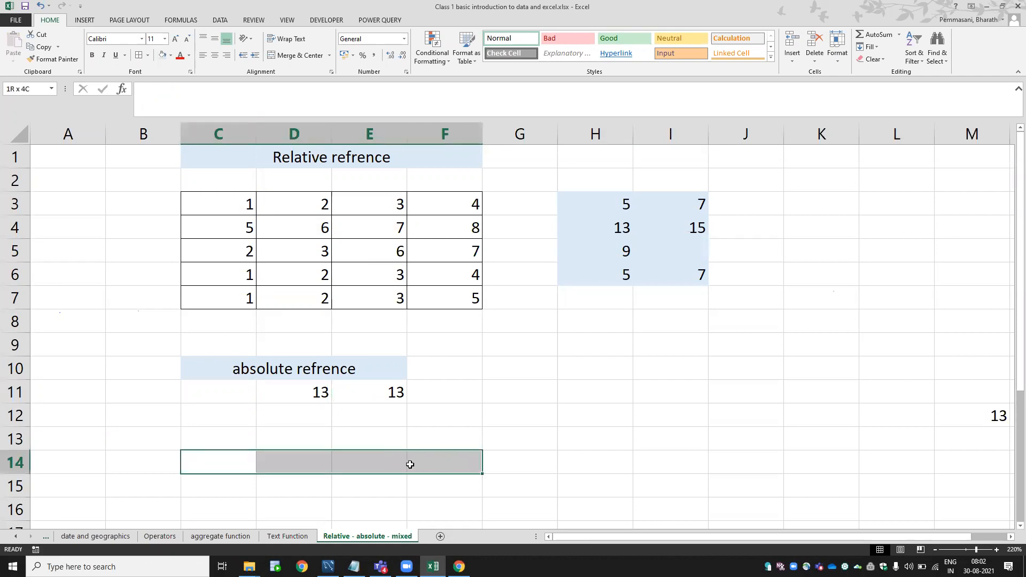
Merge C14:F14 into a light blue 'mixed refrence' heading.
{"action": "left_click", "coordinate": [279, 55]}
{"action": "type", "text": "m"}
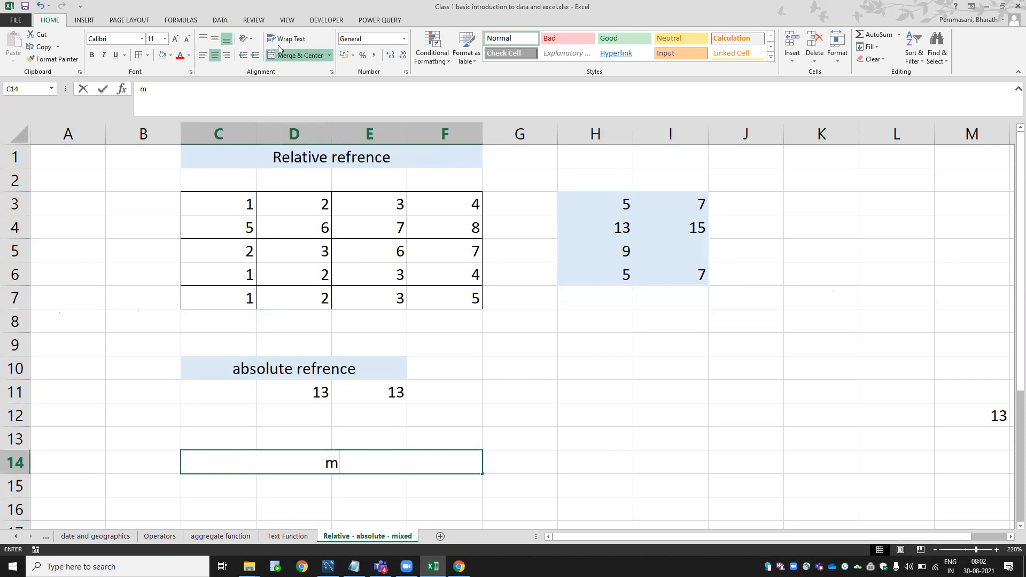
{"action": "type", "text": "ixed"}
{"action": "key", "text": "BackSpace"}
{"action": "type", "text": "xed refrence"}
{"action": "key", "text": "Return"}
{"action": "key", "text": "Up"}
{"action": "left_click", "coordinate": [162, 55]}
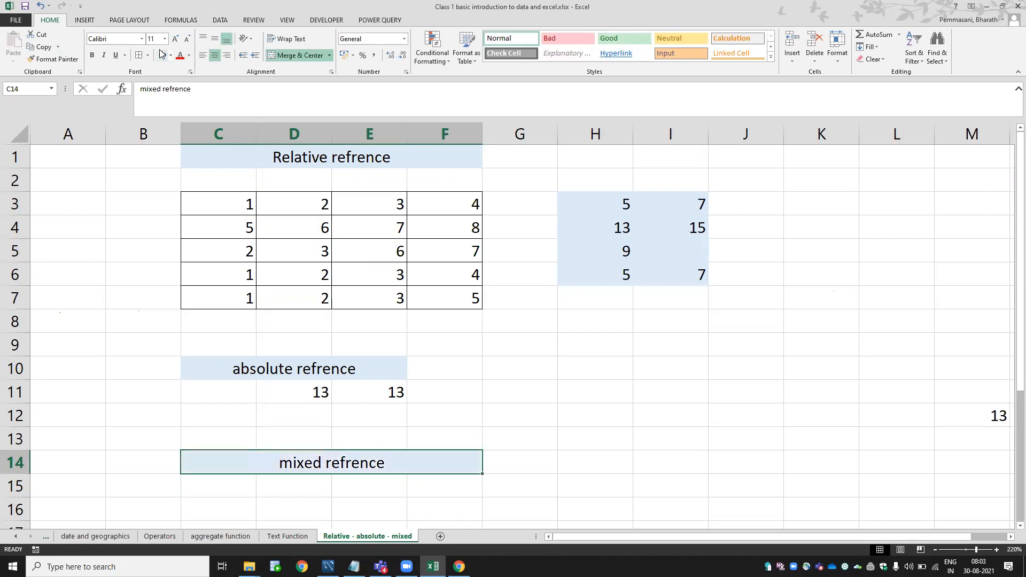
{"action": "left_click", "coordinate": [319, 208]}
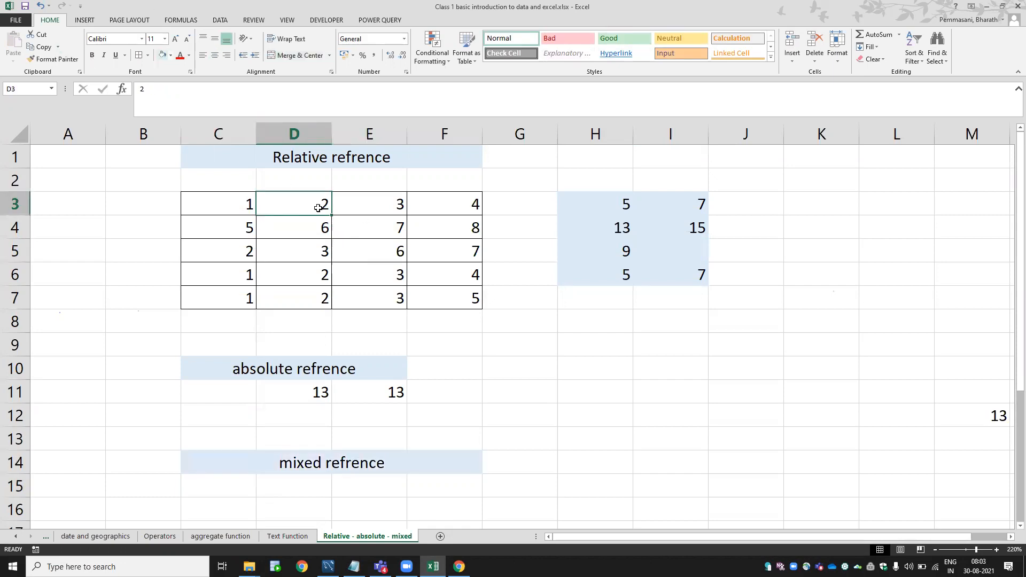
{"action": "left_click_drag", "start_coordinate": [98, 133], "coordinate": [511, 150]}
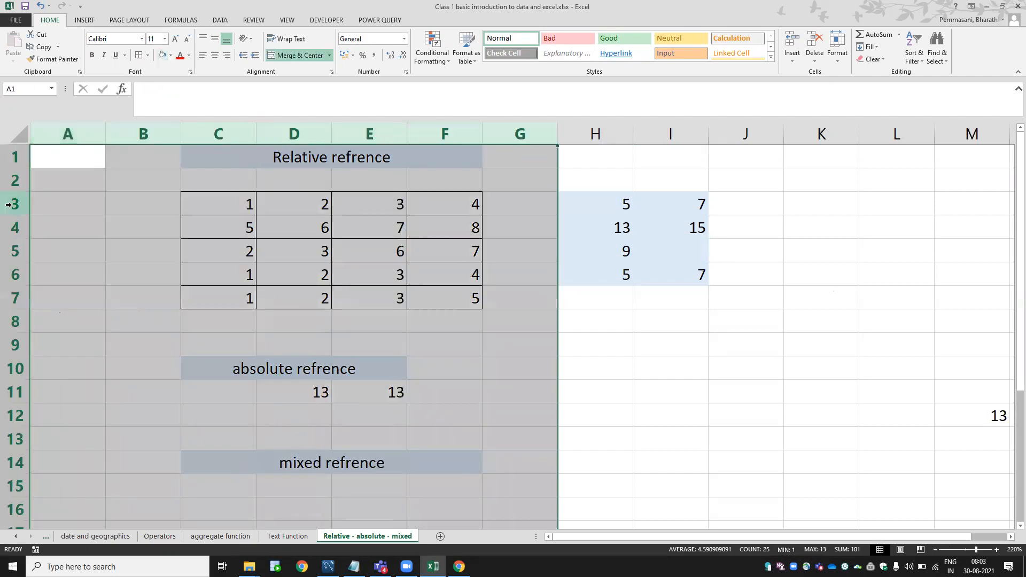
{"action": "left_click_drag", "start_coordinate": [9, 163], "coordinate": [8, 439]}
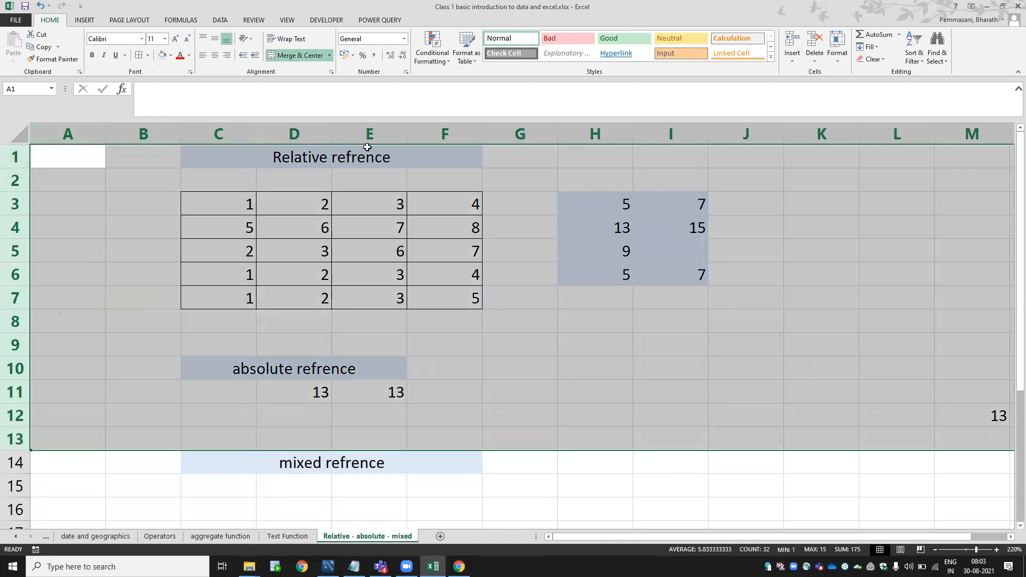
Enter =D$4+E$4 in D15 with row-locked references, showing 13.
{"action": "left_click", "coordinate": [265, 493]}
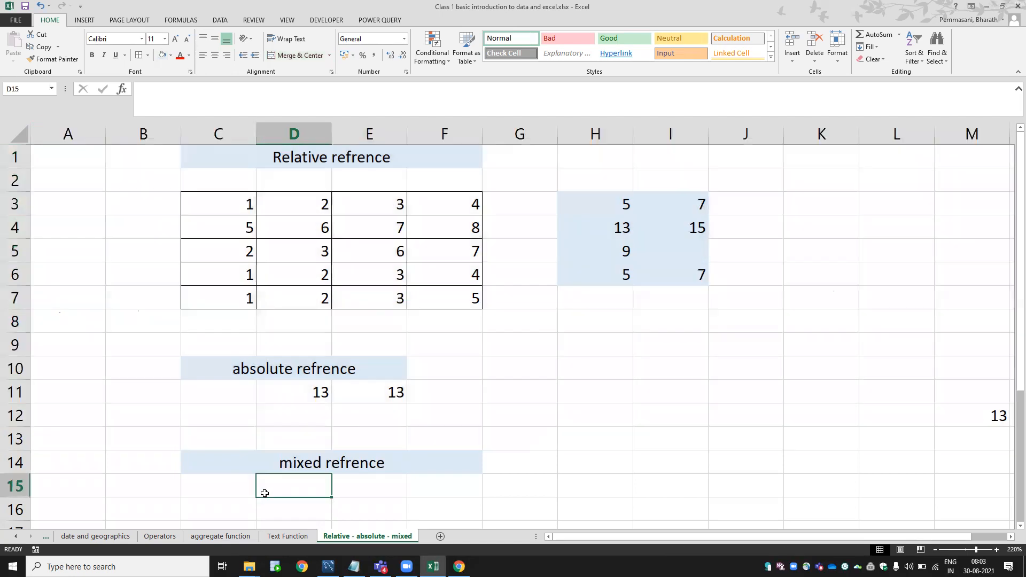
{"action": "type", "text": "="}
{"action": "key", "text": "Up"}
{"action": "key", "text": "Up"}
{"action": "key", "text": "Up"}
{"action": "key", "text": "Up"}
{"action": "key", "text": "Up"}
{"action": "key", "text": "Up"}
{"action": "key", "text": "Up"}
{"action": "key", "text": "Up"}
{"action": "key", "text": "Up"}
{"action": "key", "text": "Up"}
{"action": "key", "text": "Up"}
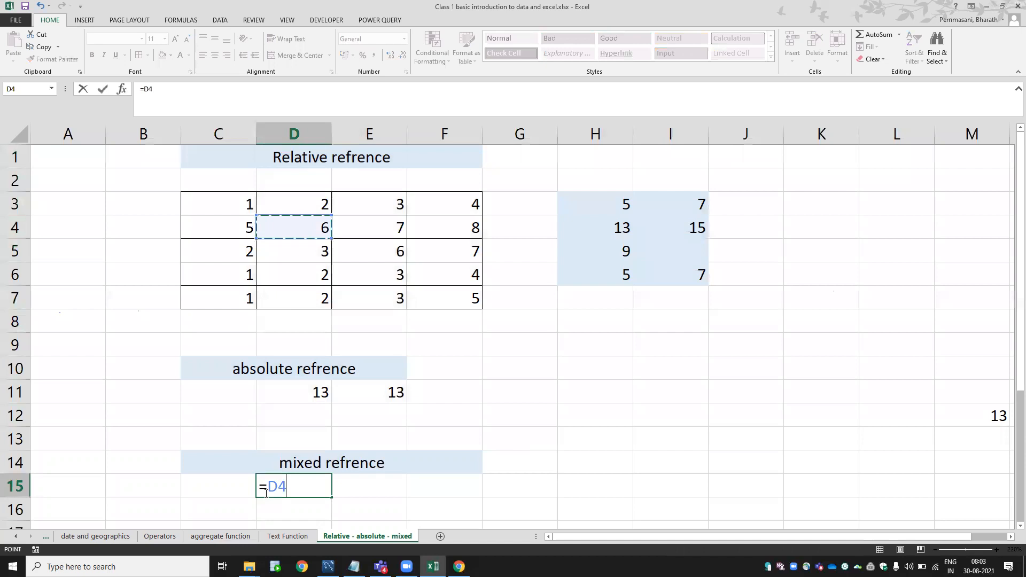
{"action": "key", "text": "F4"}
{"action": "key", "text": "F4"}
{"action": "type", "text": "+"}
{"action": "left_click", "coordinate": [375, 229]}
{"action": "key", "text": "F4"}
{"action": "key", "text": "F4"}
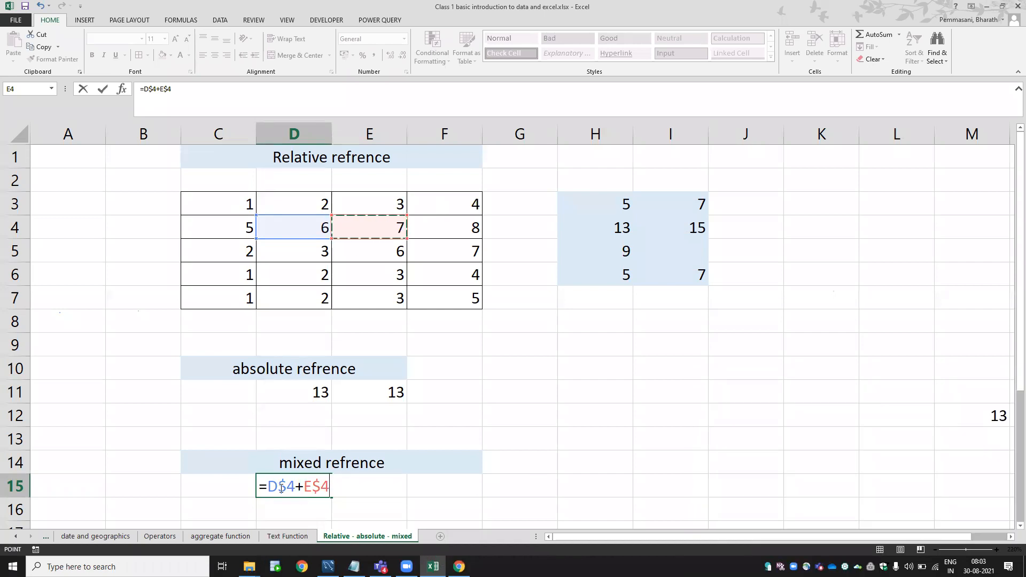
{"action": "key", "text": "Return"}
{"action": "key", "text": "Up"}
{"action": "key", "text": "Down"}
{"action": "key", "text": "Down"}
{"action": "key", "text": "Down"}
{"action": "key", "text": "Down"}
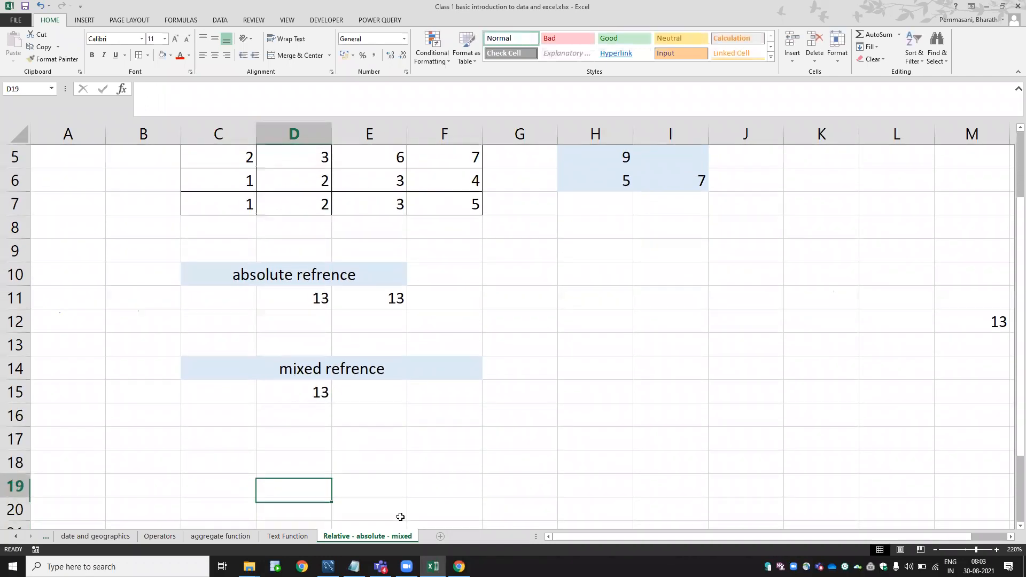
Zoom out and inspect the row-locked mixed-reference formula in D15.
{"action": "left_click", "coordinate": [935, 550]}
{"action": "left_click", "coordinate": [935, 550]}
{"action": "left_click", "coordinate": [935, 549]}
{"action": "left_click", "coordinate": [329, 364]}
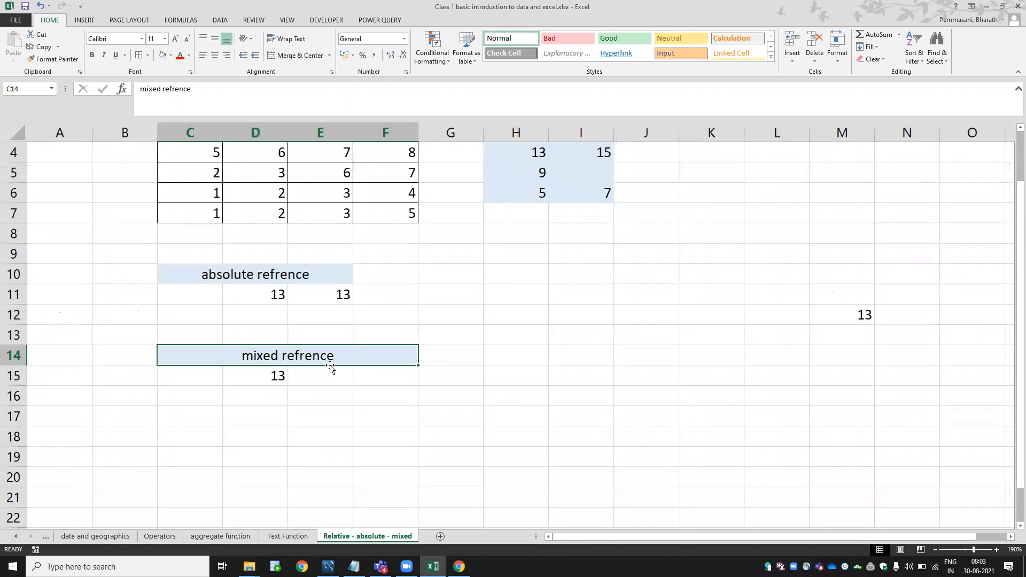
{"action": "key", "text": "Up"}
{"action": "key", "text": "Up"}
{"action": "key", "text": "Up"}
{"action": "key", "text": "Up"}
{"action": "key", "text": "Up"}
{"action": "key", "text": "Up"}
{"action": "key", "text": "Up"}
{"action": "key", "text": "Up"}
{"action": "key", "text": "Up"}
{"action": "key", "text": "Up"}
{"action": "key", "text": "Up"}
{"action": "key", "text": "Up"}
{"action": "key", "text": "Up"}
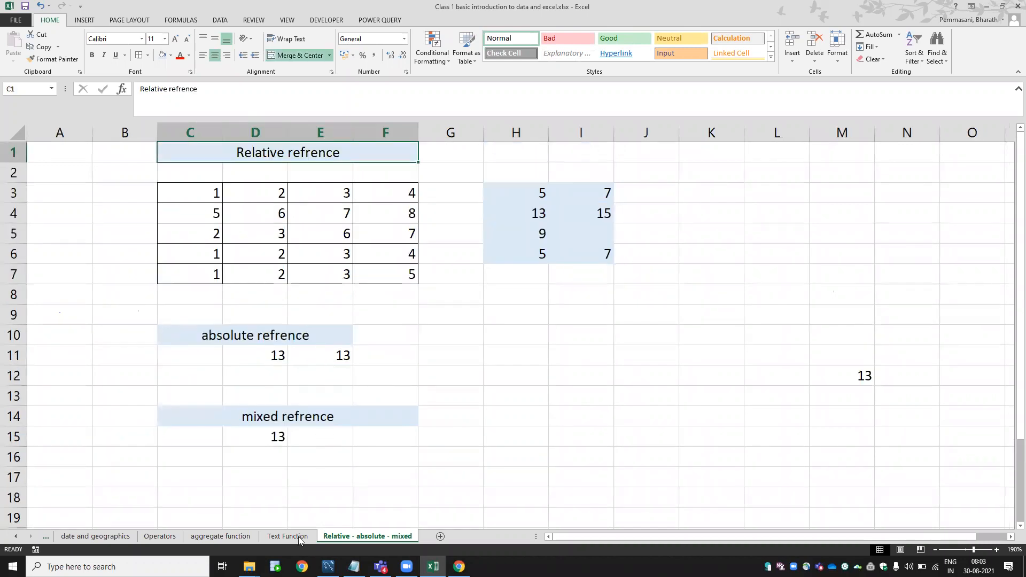
{"action": "left_click", "coordinate": [282, 443]}
{"action": "key", "text": "F2"}
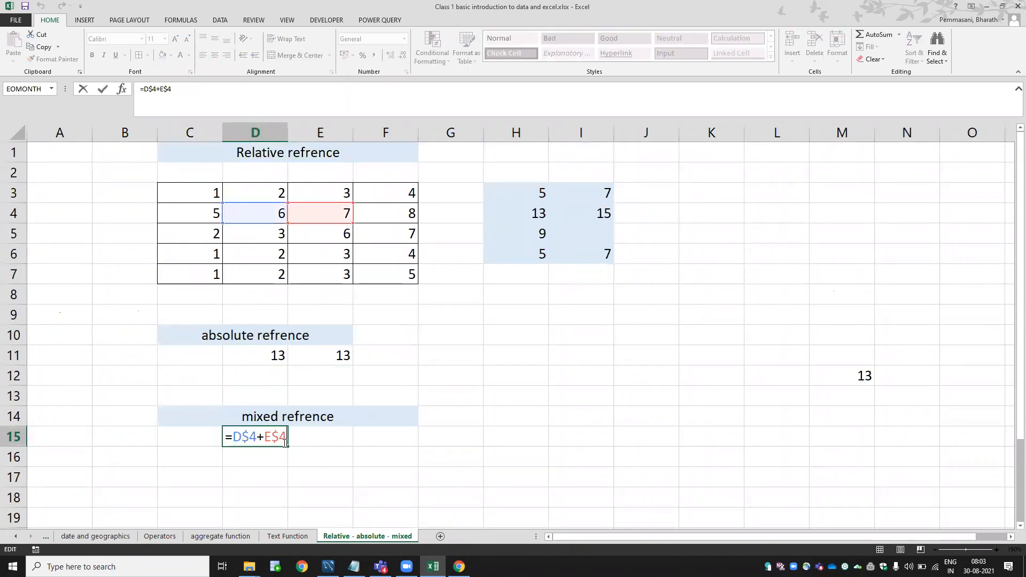
{"action": "key", "text": "ctrl+Return"}
Copy D15's formula into E15 and C15 and check how each reference adjusts.
{"action": "key", "text": "ctrl+c"}
{"action": "key", "text": "Right"}
{"action": "key", "text": "ctrl+v"}
{"action": "key", "text": "Escape"}
{"action": "key", "text": "F2"}
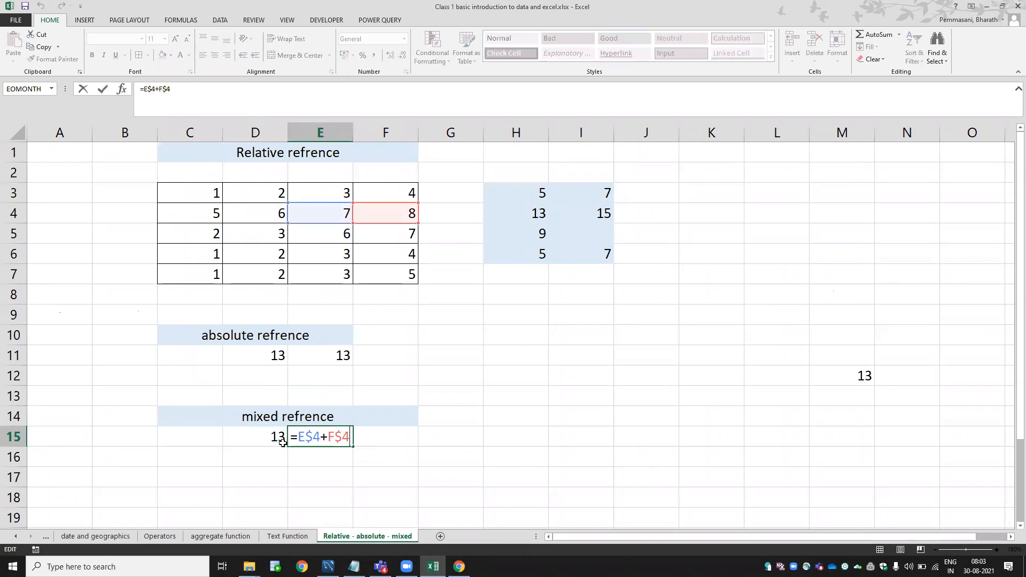
{"action": "key", "text": "Escape"}
{"action": "key", "text": "ctrl+c"}
{"action": "key", "text": "Left"}
{"action": "key", "text": "Left"}
{"action": "key", "text": "ctrl+v"}
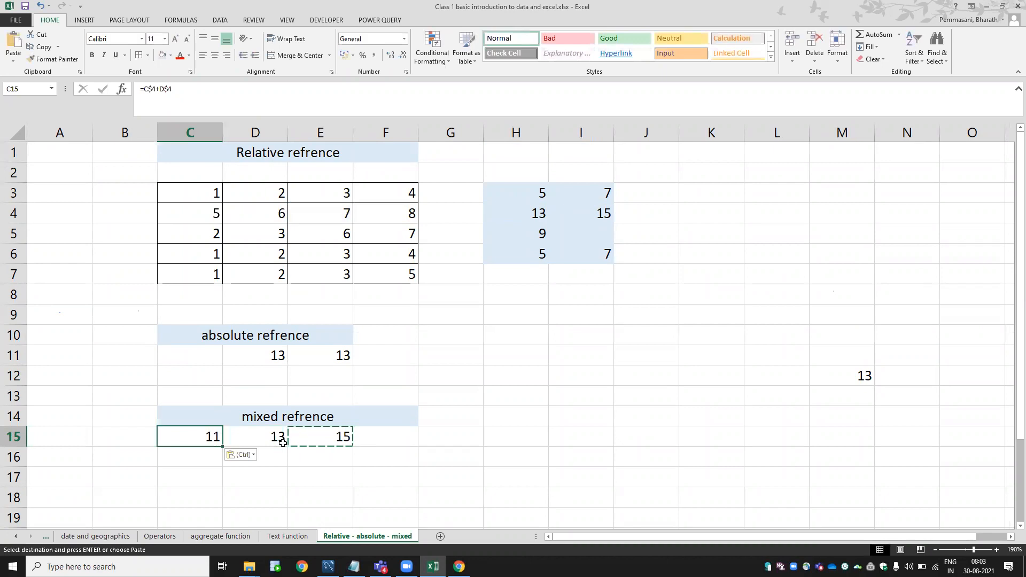
{"action": "key", "text": "F2"}
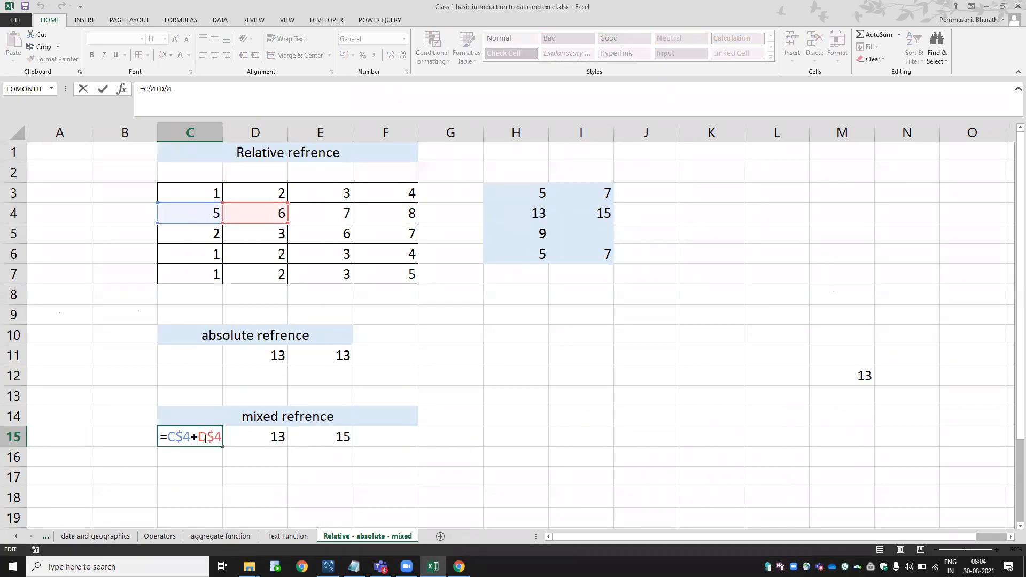
{"action": "key", "text": "Escape"}
Review the formulas in D15 and E15 again.
{"action": "key", "text": "Right"}
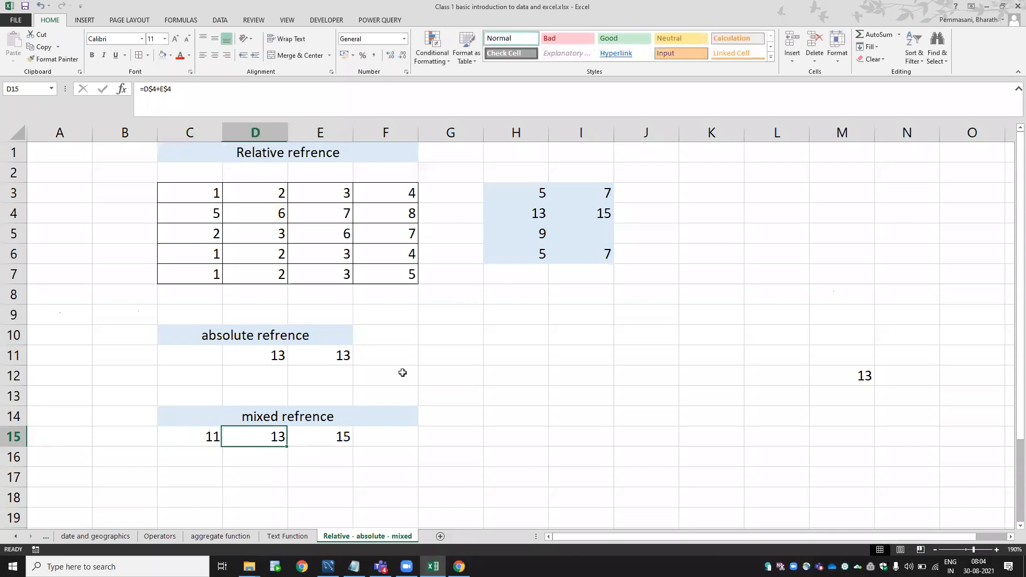
{"action": "key", "text": "F2"}
{"action": "key", "text": "Escape"}
{"action": "key", "text": "Right"}
{"action": "key", "text": "F2"}
{"action": "key", "text": "Escape"}
Copy the formula into F15 so C15:F15 read 11, 13, 15 and 8.
{"action": "key", "text": "ctrl+c"}
{"action": "key", "text": "Right"}
{"action": "key", "text": "ctrl+v"}
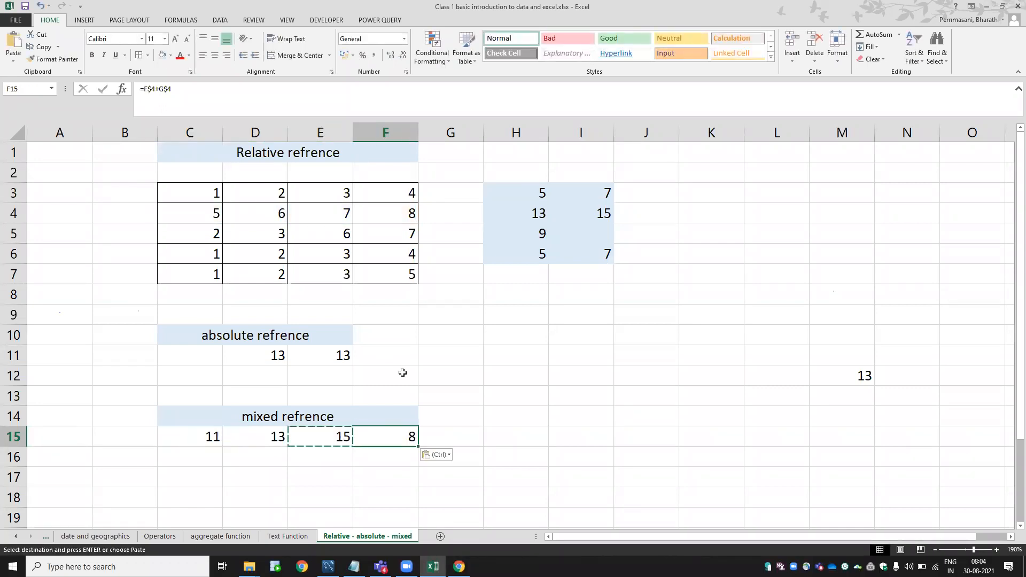
{"action": "key", "text": "F2"}
{"action": "key", "text": "Escape"}
{"action": "key", "text": "Left"}
{"action": "key", "text": "Left"}
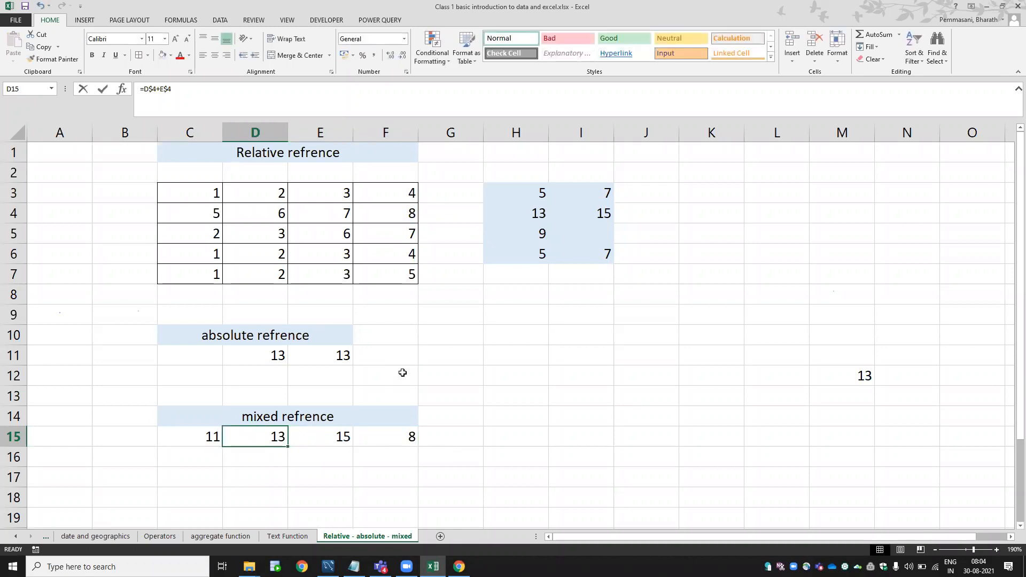
{"action": "key", "text": "F2"}
{"action": "key", "text": "Escape"}
Fill row 4 with yellow.
{"action": "left_click", "coordinate": [13, 274]}
{"action": "left_click", "coordinate": [14, 213]}
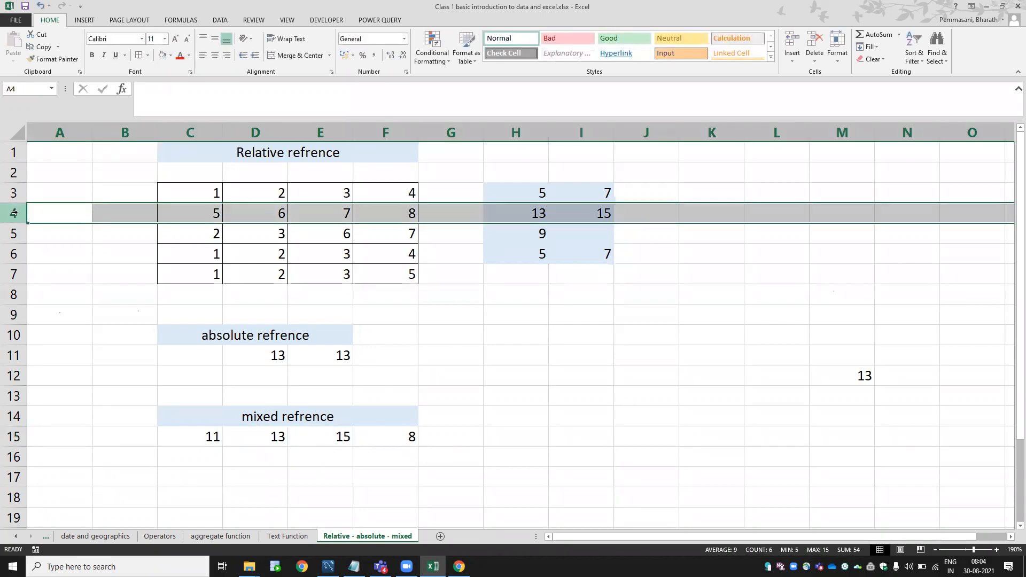
{"action": "left_click", "coordinate": [172, 58]}
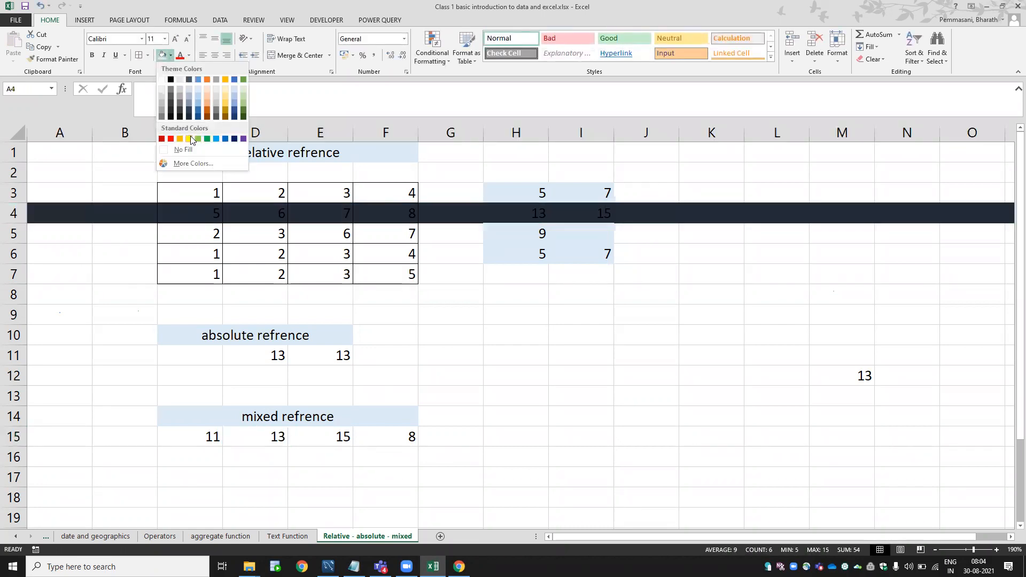
{"action": "left_click", "coordinate": [190, 134]}
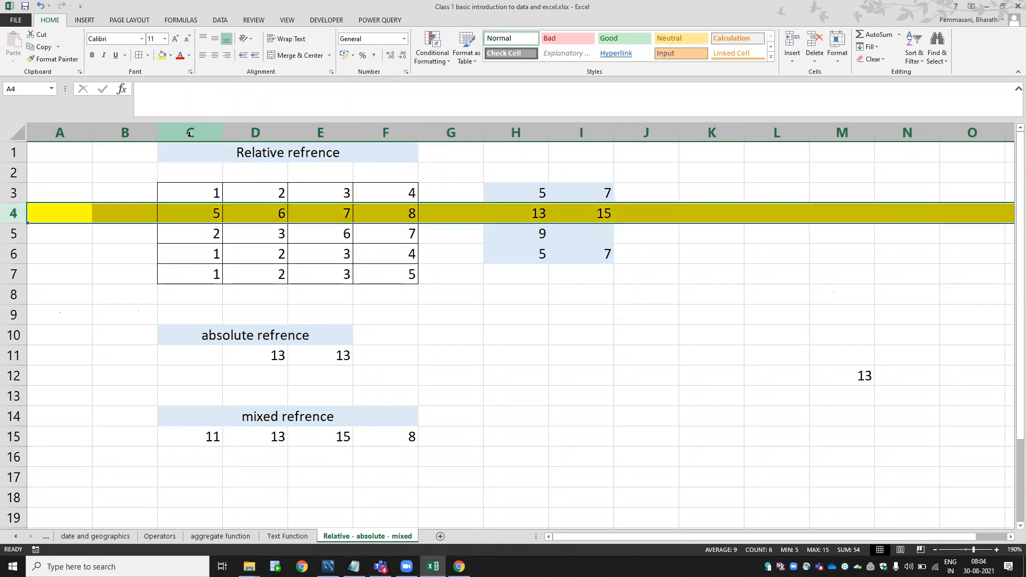
Inspect the formulas in D15 (showing 13) and E15 (showing 15).
{"action": "double_click", "coordinate": [257, 433]}
{"action": "key", "text": "Escape"}
{"action": "double_click", "coordinate": [259, 432]}
{"action": "key", "text": "Escape"}
{"action": "key", "text": "Right"}
{"action": "key", "text": "F2"}
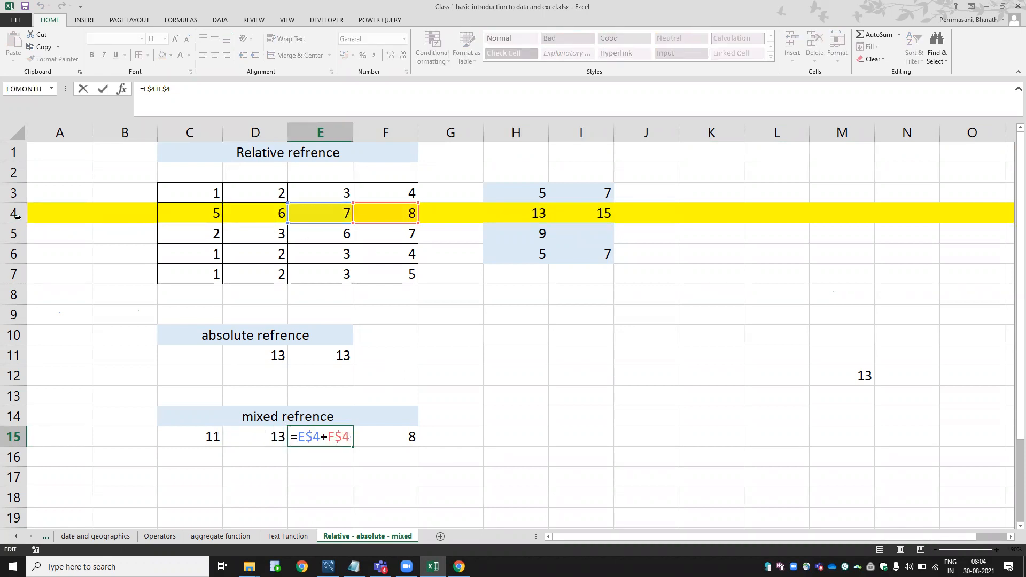
{"action": "key", "text": "ctrl+Return"}
Test-copy E15's formula into E17 and D17, giving 15 and 13.
{"action": "key", "text": "ctrl+c"}
{"action": "key", "text": "Down"}
{"action": "key", "text": "Down"}
{"action": "key", "text": "ctrl+v"}
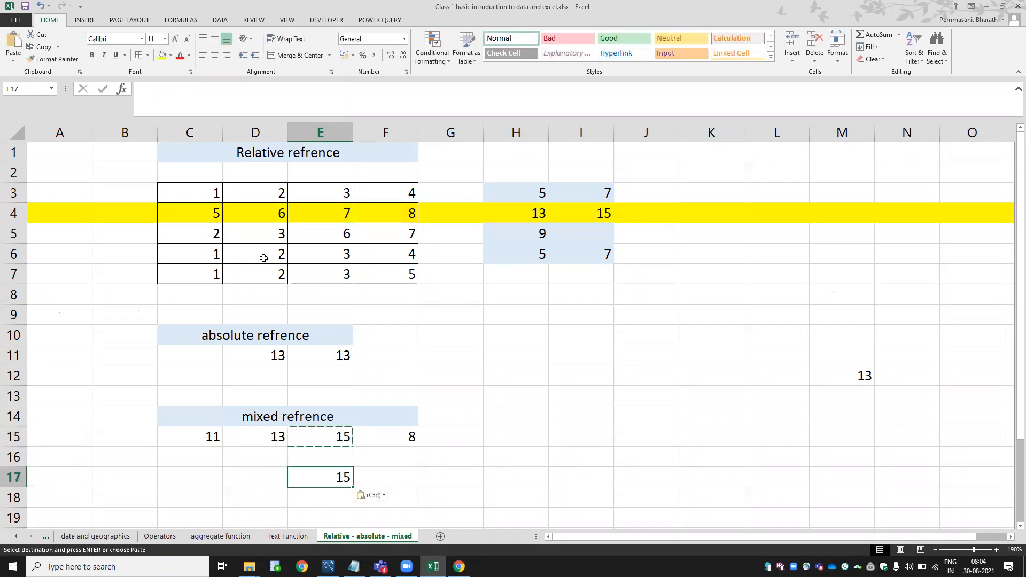
{"action": "key", "text": "F2"}
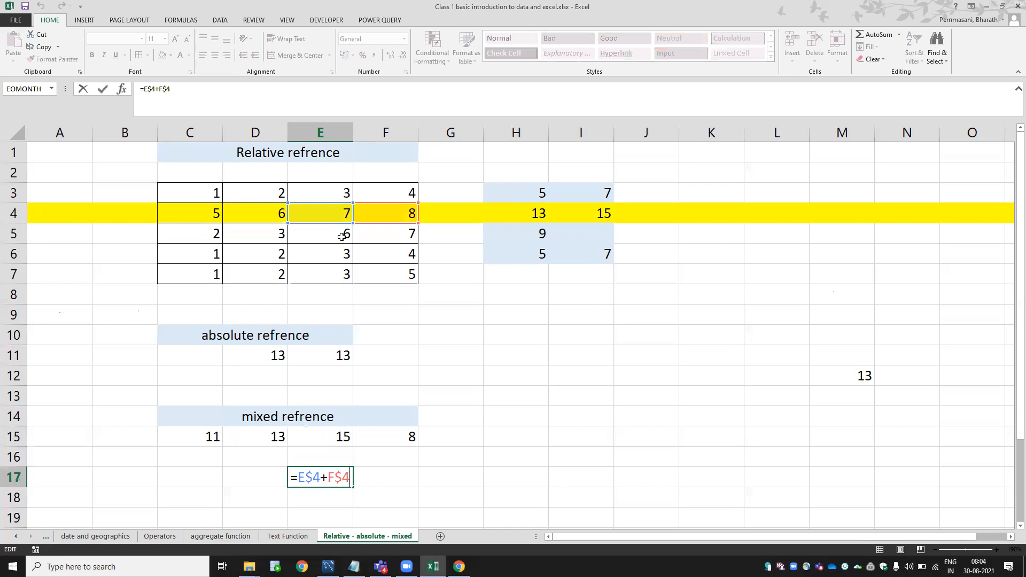
{"action": "key", "text": "Escape"}
{"action": "key", "text": "ctrl+c"}
{"action": "key", "text": "Left"}
{"action": "key", "text": "ctrl+v"}
{"action": "key", "text": "F2"}
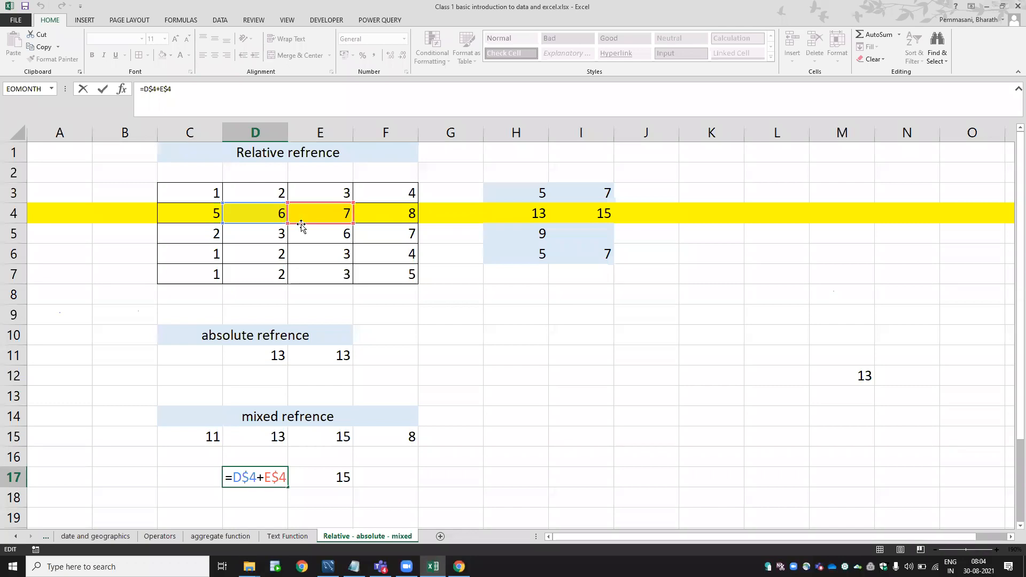
{"action": "key", "text": "ctrl+Return"}
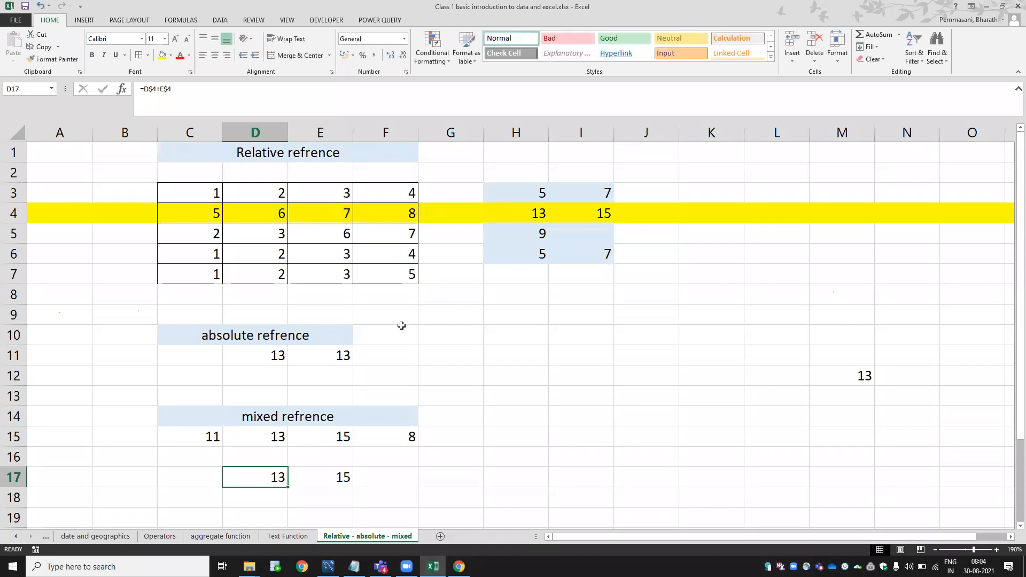
Recheck the test formulas in D17 and E17.
{"action": "key", "text": "F2"}
{"action": "key", "text": "Escape"}
{"action": "key", "text": "Right"}
{"action": "key", "text": "F2"}
{"action": "key", "text": "ctrl+Return"}
Change row 4's fill to light orange.
{"action": "key", "text": "Up"}
{"action": "key", "text": "Up"}
{"action": "key", "text": "Up"}
{"action": "key", "text": "Up"}
{"action": "key", "text": "Up"}
{"action": "key", "text": "Up"}
{"action": "key", "text": "Up"}
{"action": "key", "text": "Up"}
{"action": "key", "text": "Up"}
{"action": "key", "text": "Up"}
{"action": "key", "text": "Up"}
{"action": "key", "text": "Up"}
{"action": "key", "text": "Up"}
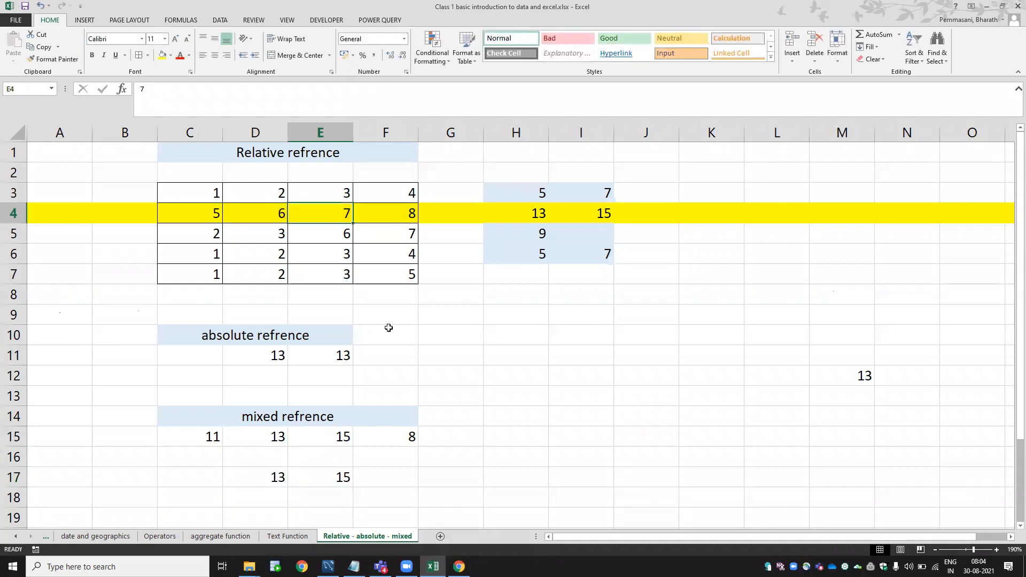
{"action": "key", "text": "shift+space"}
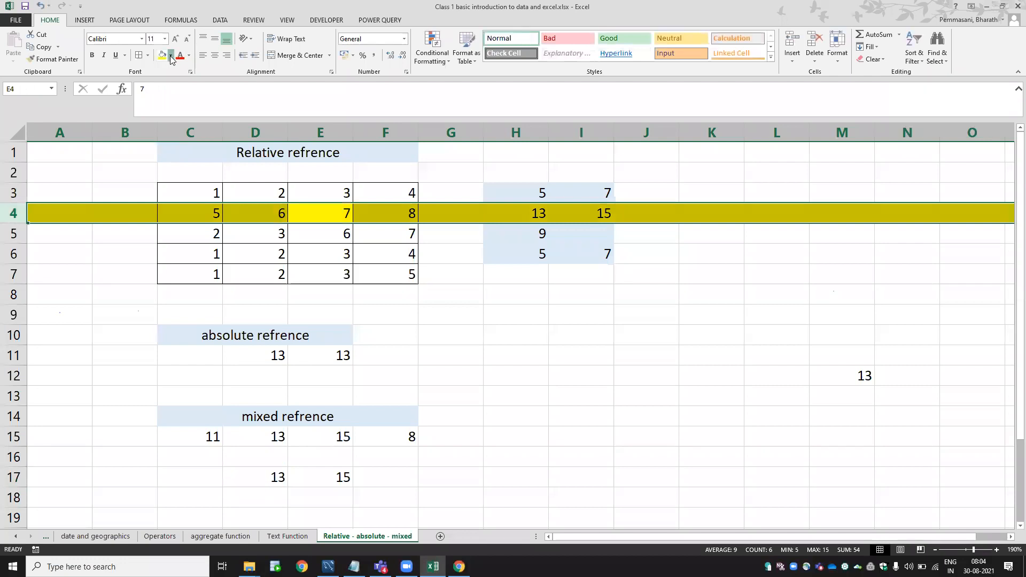
{"action": "left_click", "coordinate": [170, 55]}
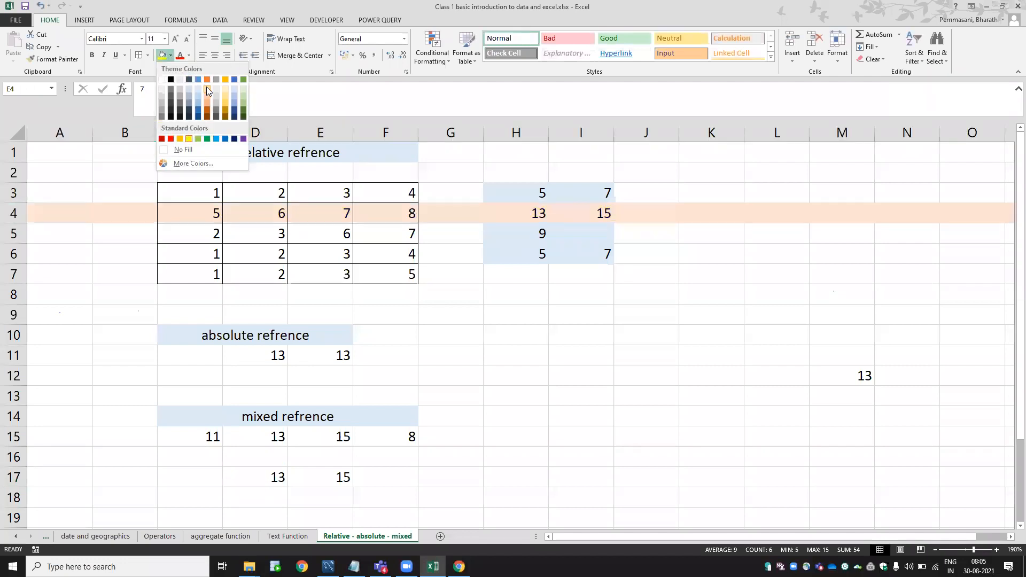
{"action": "left_click", "coordinate": [208, 91]}
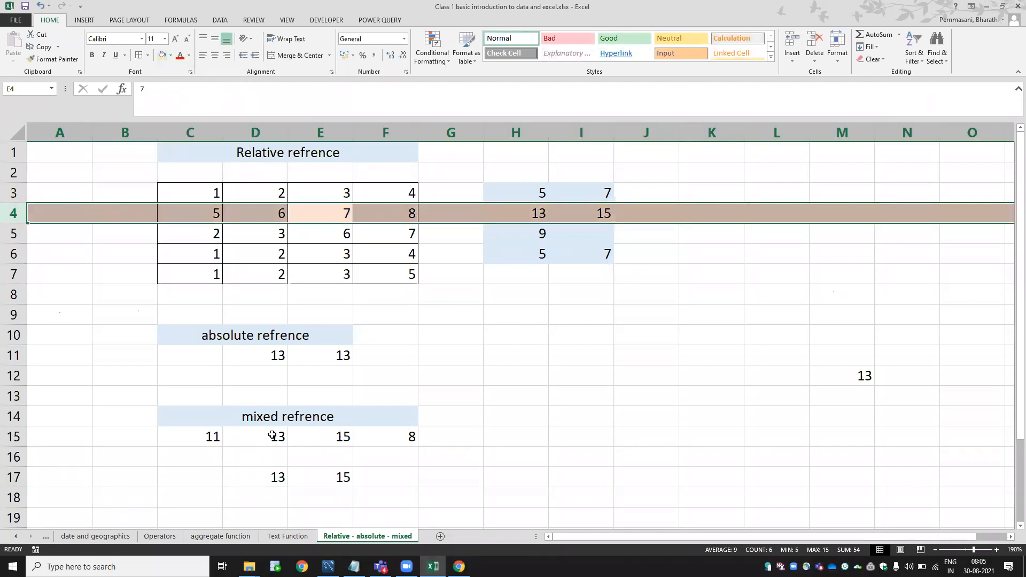
Compare the formulas in D15 and E15 once more.
{"action": "left_click", "coordinate": [272, 435]}
{"action": "key", "text": "F2"}
{"action": "key", "text": "Tab"}
{"action": "key", "text": "F2"}
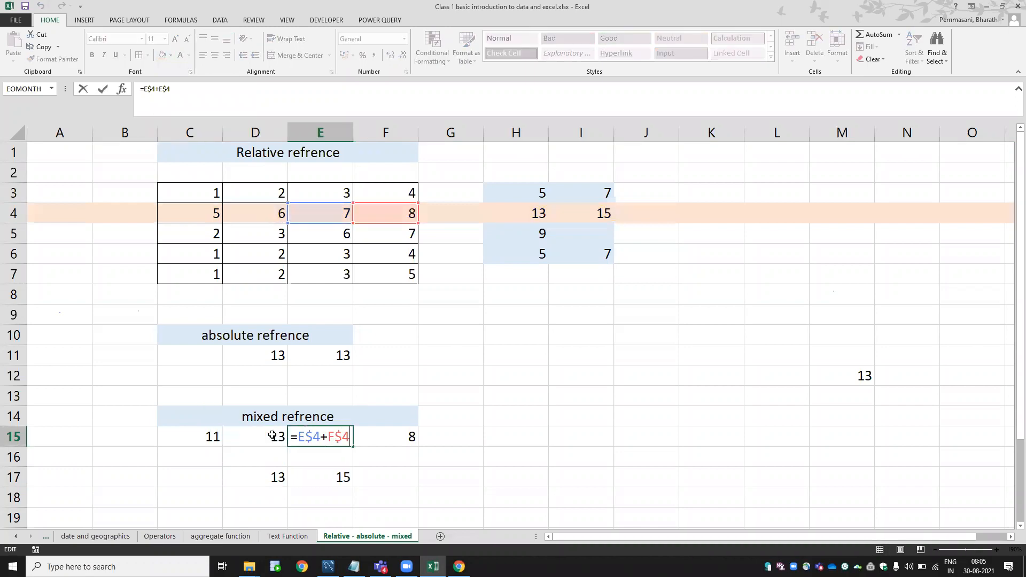
{"action": "key", "text": "Escape"}
Clear the test values in D17:E17 and start a new formula in D17.
{"action": "key", "text": "Left"}
{"action": "key", "text": "Down"}
{"action": "key", "text": "Down"}
{"action": "key", "text": "shift+Right"}
{"action": "key", "text": "Delete"}
{"action": "key", "text": "Right"}
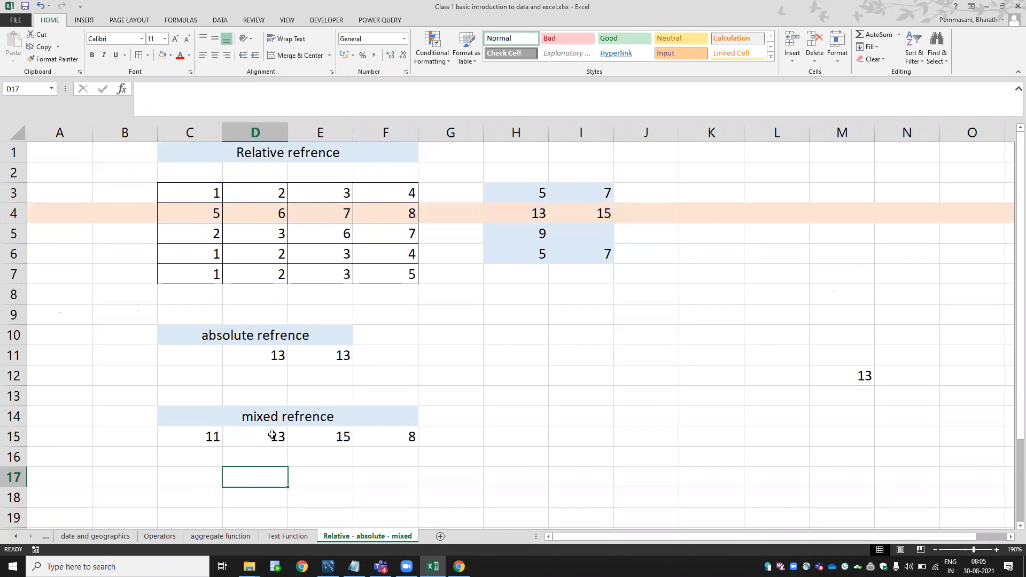
{"action": "type", "text": "="}
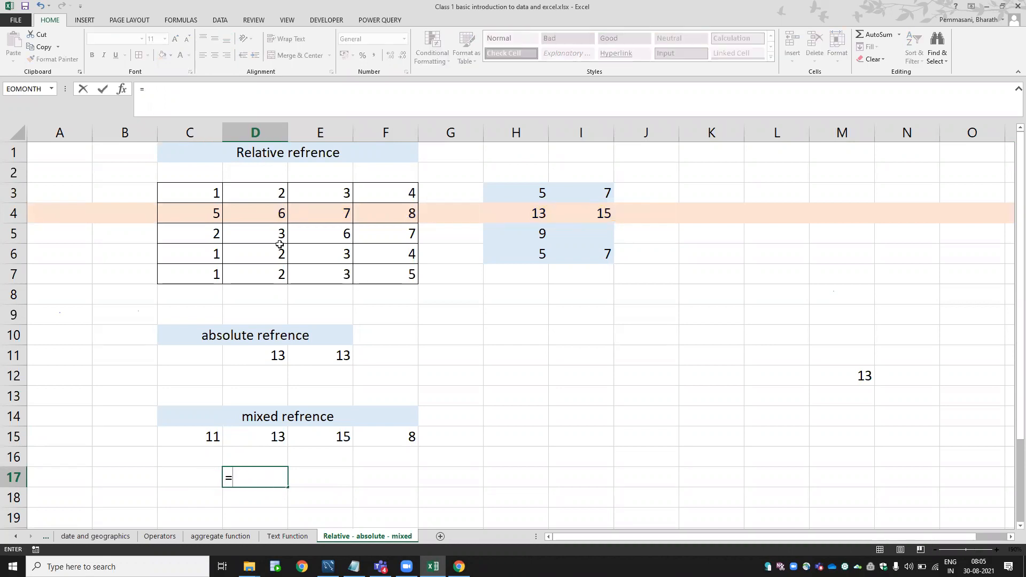
Enter =$D6+$E6 in D17, locking only the columns, so it shows 5.
{"action": "left_click", "coordinate": [274, 256]}
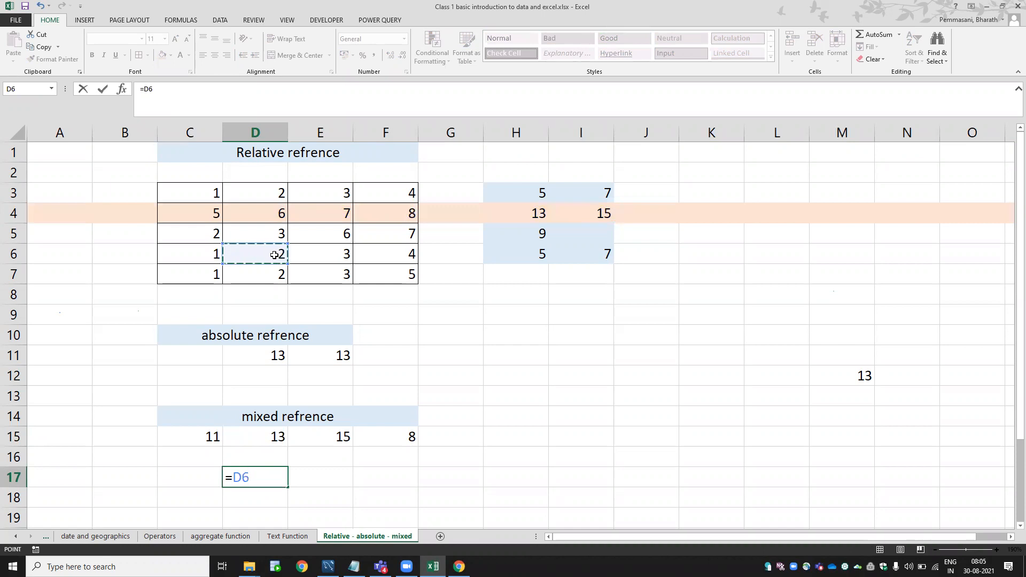
{"action": "key", "text": "F4"}
{"action": "key", "text": "F4"}
{"action": "key", "text": "F4"}
{"action": "type", "text": "+"}
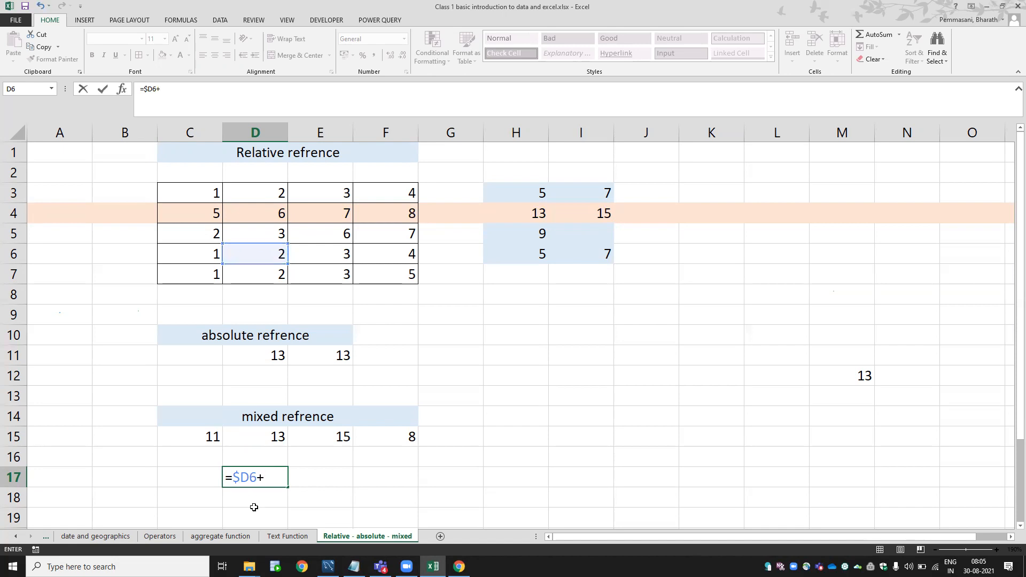
{"action": "left_click", "coordinate": [322, 255]}
{"action": "key", "text": "F4"}
{"action": "key", "text": "F4"}
{"action": "key", "text": "F4"}
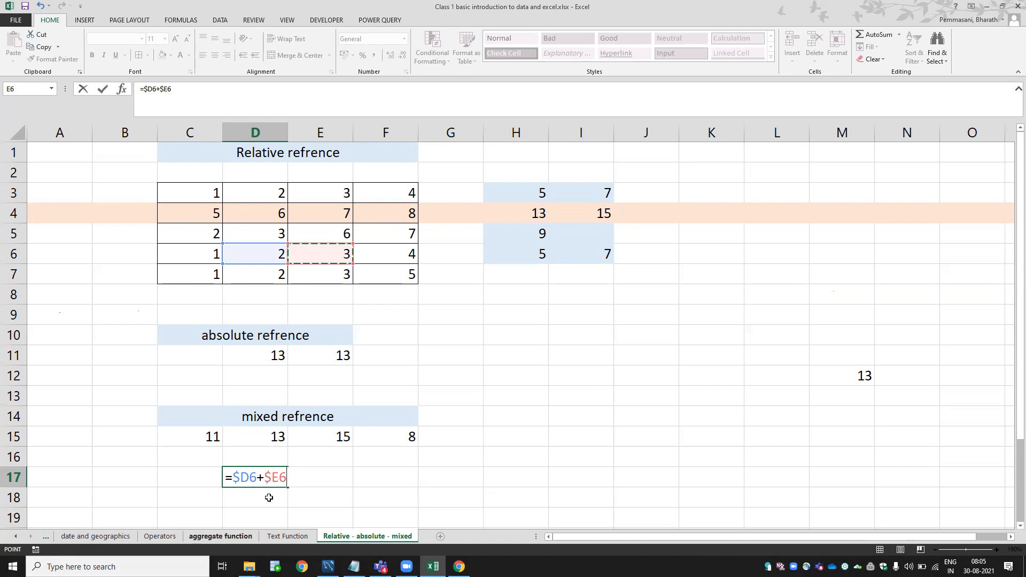
{"action": "key", "text": "Return"}
{"action": "left_click", "coordinate": [280, 481]}
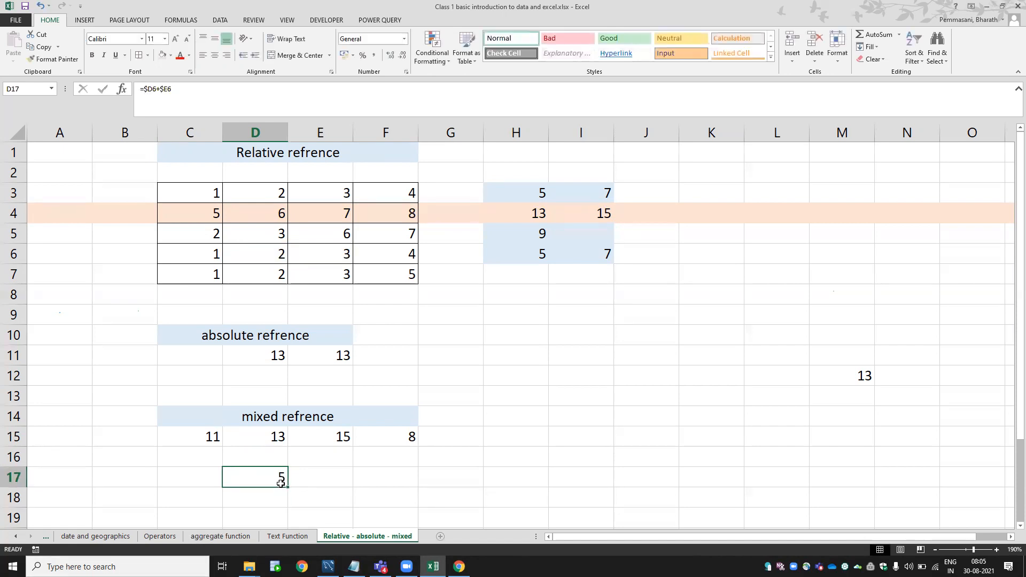
Shade D2:E9 peach and remove the orange fill from the rest of row 4.
{"action": "left_click_drag", "start_coordinate": [268, 179], "coordinate": [311, 315]}
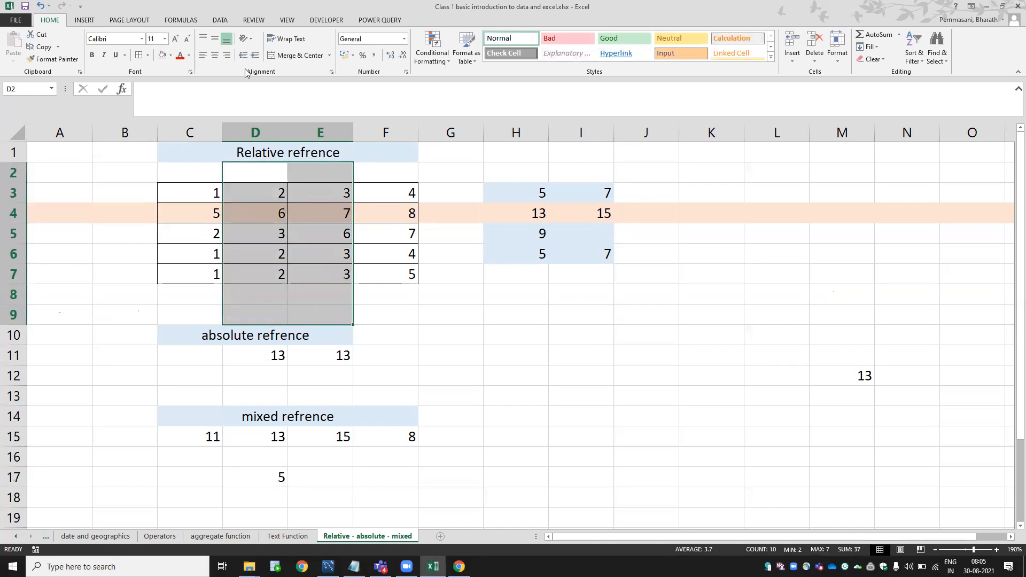
{"action": "left_click", "coordinate": [161, 57]}
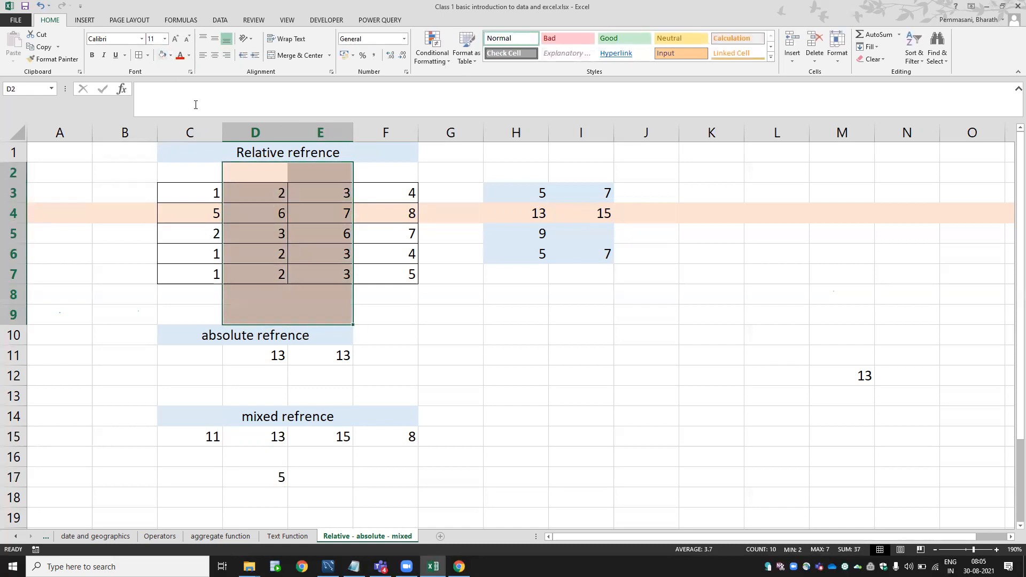
{"action": "left_click", "coordinate": [14, 216]}
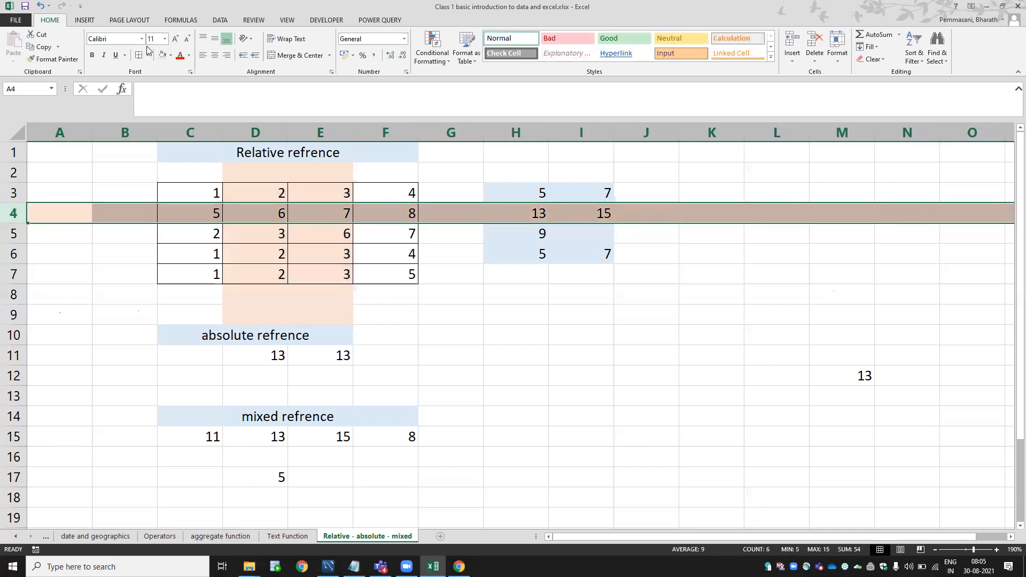
{"action": "left_click", "coordinate": [171, 56]}
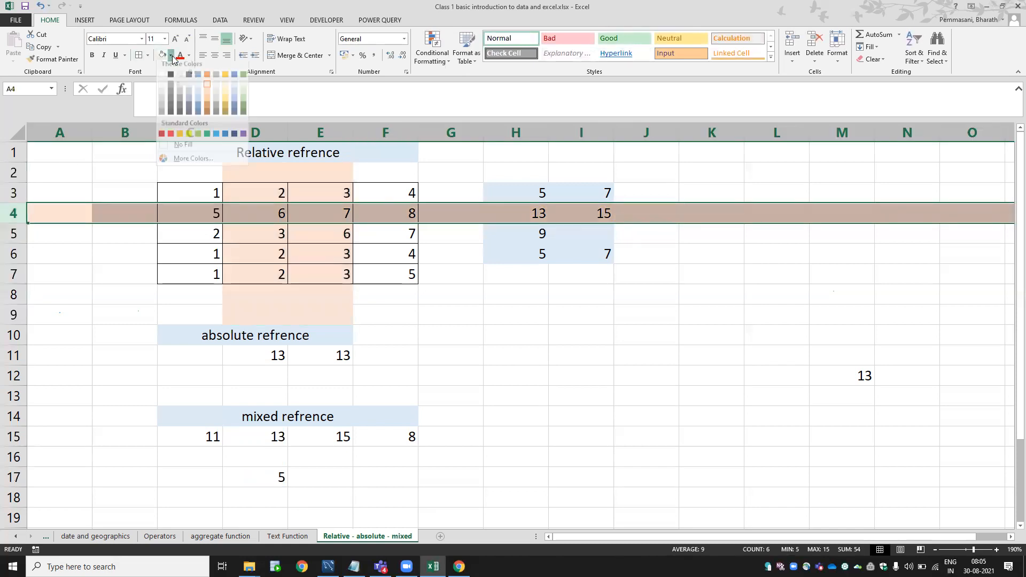
{"action": "left_click", "coordinate": [183, 145]}
{"action": "left_click_drag", "start_coordinate": [271, 215], "coordinate": [311, 210]}
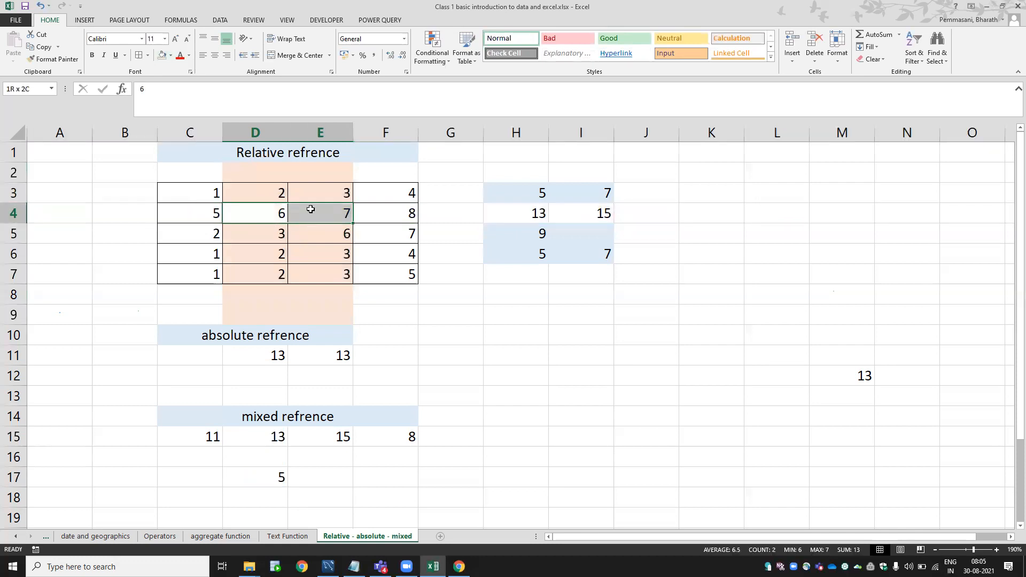
{"action": "left_click", "coordinate": [171, 57]}
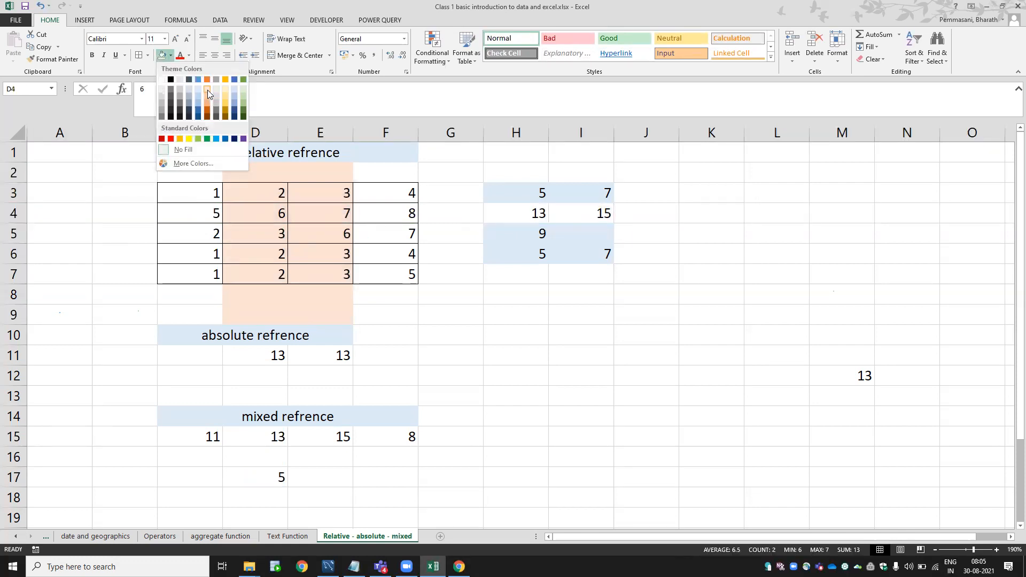
{"action": "left_click", "coordinate": [208, 90]}
Copy the D17 formula into E17 and check the pasted references.
{"action": "left_click", "coordinate": [278, 472]}
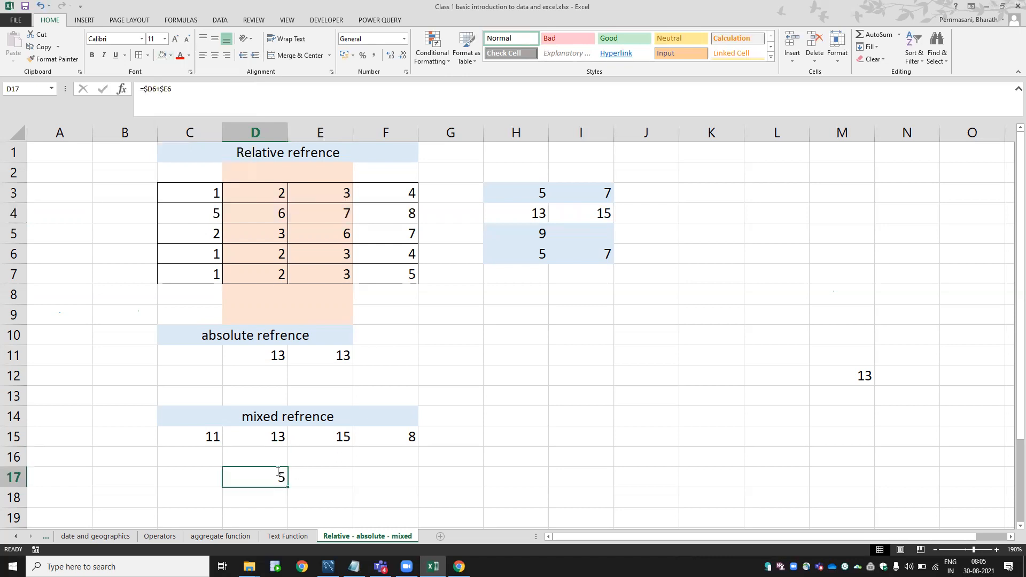
{"action": "key", "text": "F2"}
{"action": "key", "text": "Escape"}
{"action": "key", "text": "ctrl+c"}
{"action": "key", "text": "Right"}
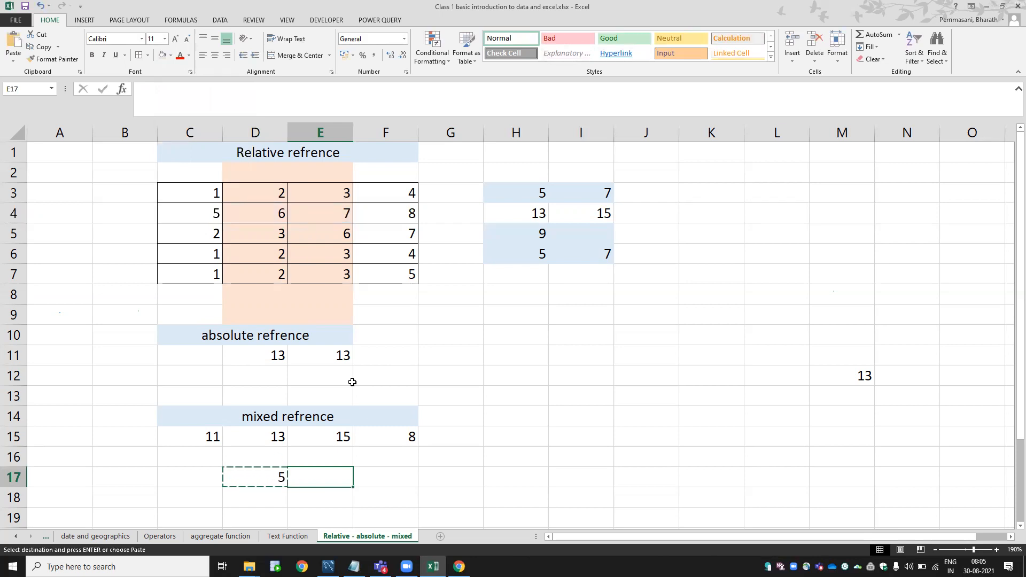
{"action": "key", "text": "ctrl+v"}
{"action": "key", "text": "F2"}
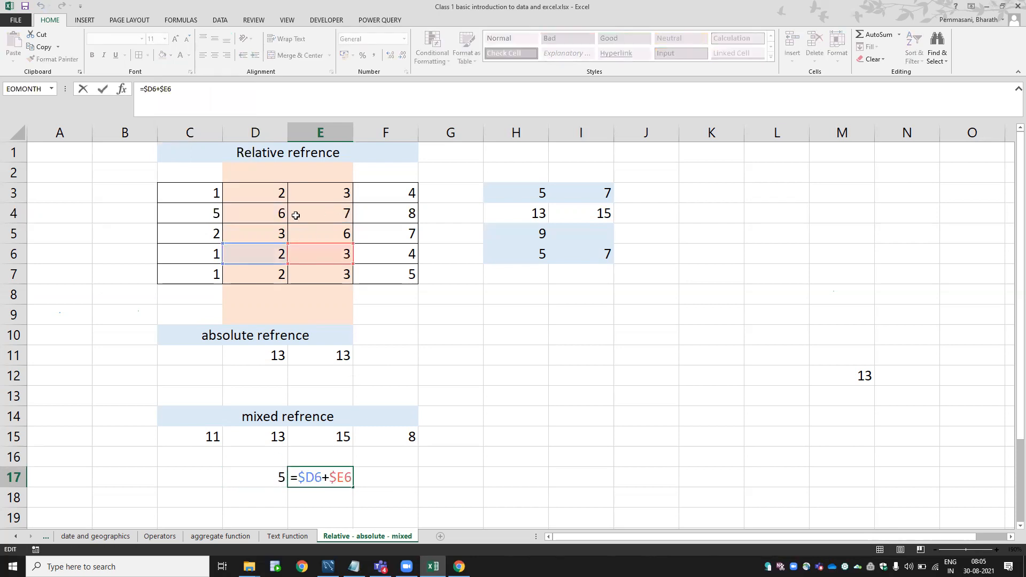
{"action": "key", "text": "Escape"}
Paste the formula into J17, which also shows 5.
{"action": "key", "text": "ctrl+c"}
{"action": "key", "text": "Right"}
{"action": "key", "text": "Right"}
{"action": "key", "text": "Right"}
{"action": "key", "text": "Right"}
{"action": "key", "text": "Right"}
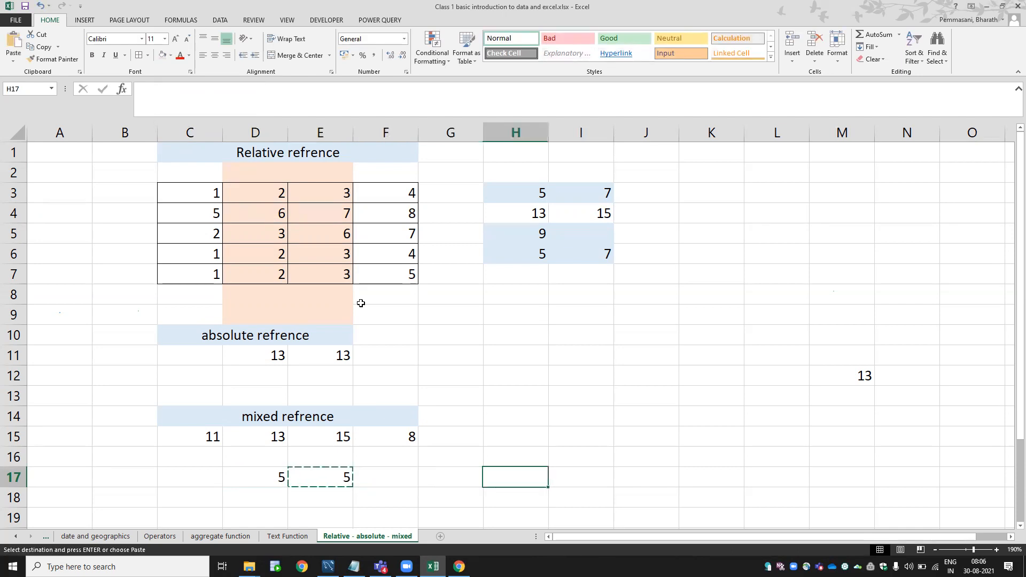
{"action": "key", "text": "ctrl+v"}
{"action": "key", "text": "F2"}
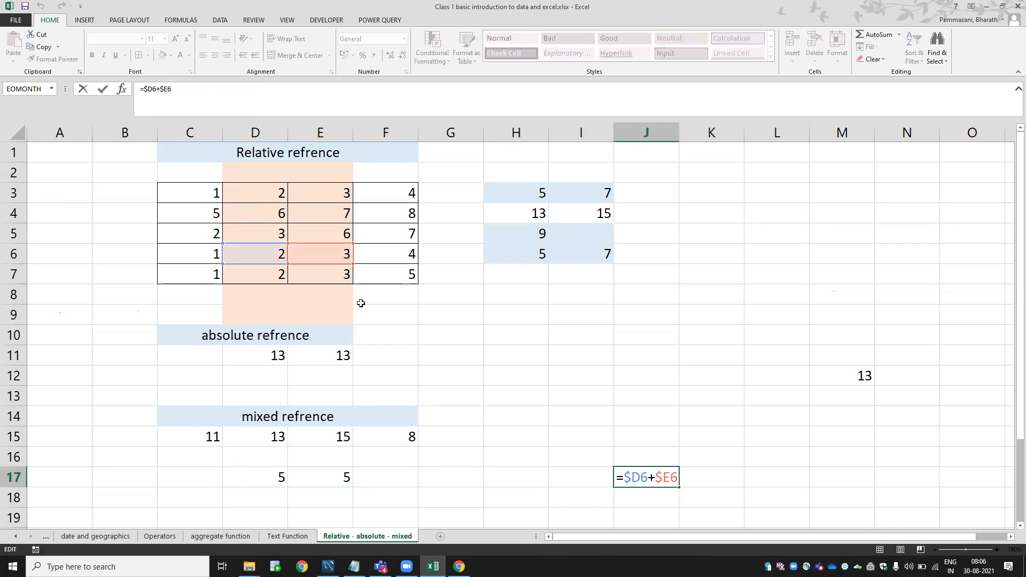
{"action": "key", "text": "Escape"}
Copy the D17 formula down into D18 and inspect its shifted rows.
{"action": "key", "text": "Left"}
{"action": "key", "text": "Left"}
{"action": "key", "text": "Left"}
{"action": "key", "text": "Left"}
{"action": "key", "text": "Left"}
{"action": "key", "text": "Left"}
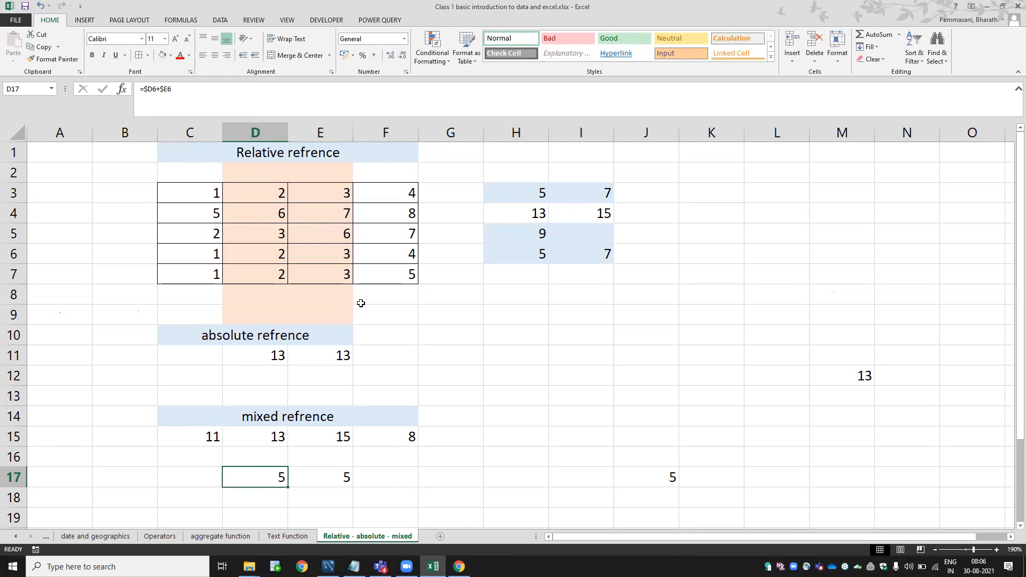
{"action": "key", "text": "ctrl+c"}
{"action": "key", "text": "Down"}
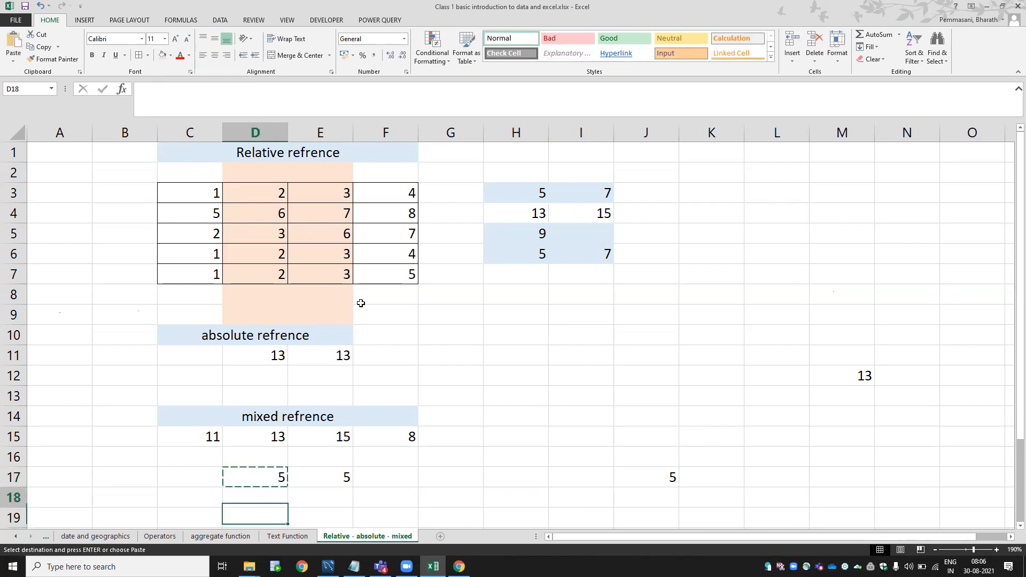
{"action": "key", "text": "ctrl+v"}
{"action": "key", "text": "F2"}
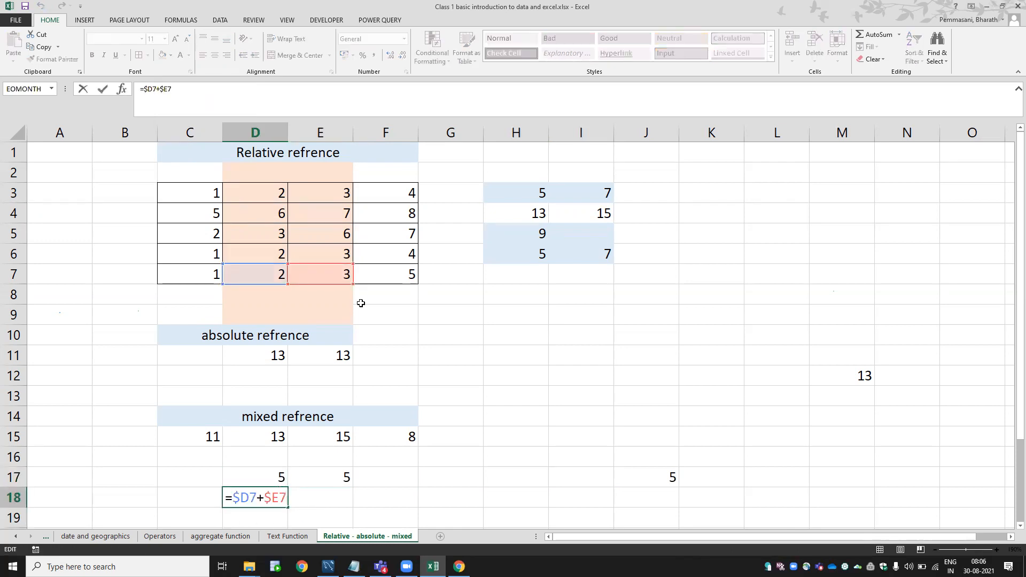
{"action": "key", "text": "Escape"}
Copy the D17 formula into D16, becoming =$D5+$E5 and showing 9.
{"action": "key", "text": "Up"}
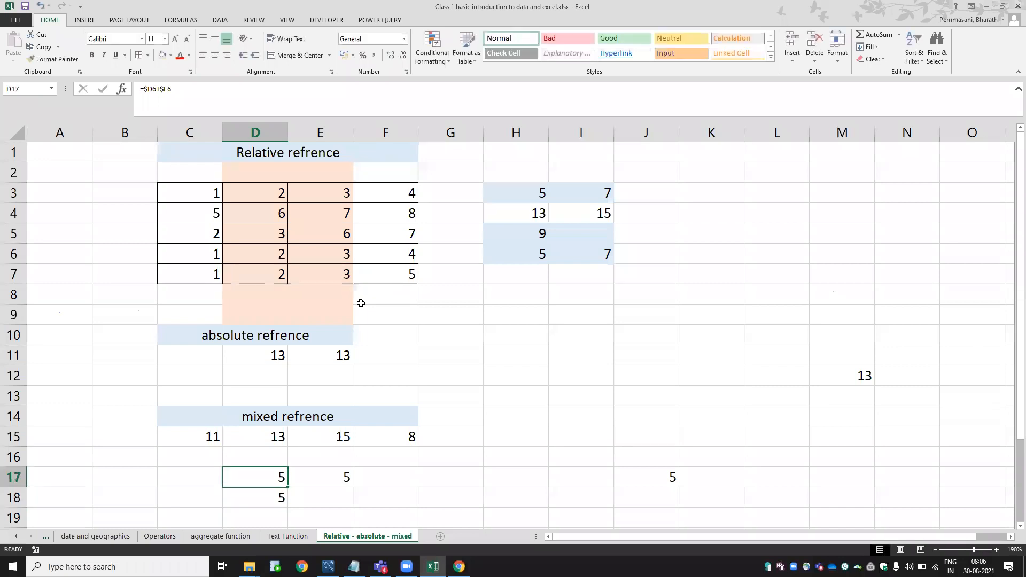
{"action": "key", "text": "F2"}
{"action": "key", "text": "Escape"}
{"action": "key", "text": "ctrl+c"}
{"action": "key", "text": "Up"}
{"action": "key", "text": "ctrl+v"}
{"action": "key", "text": "F2"}
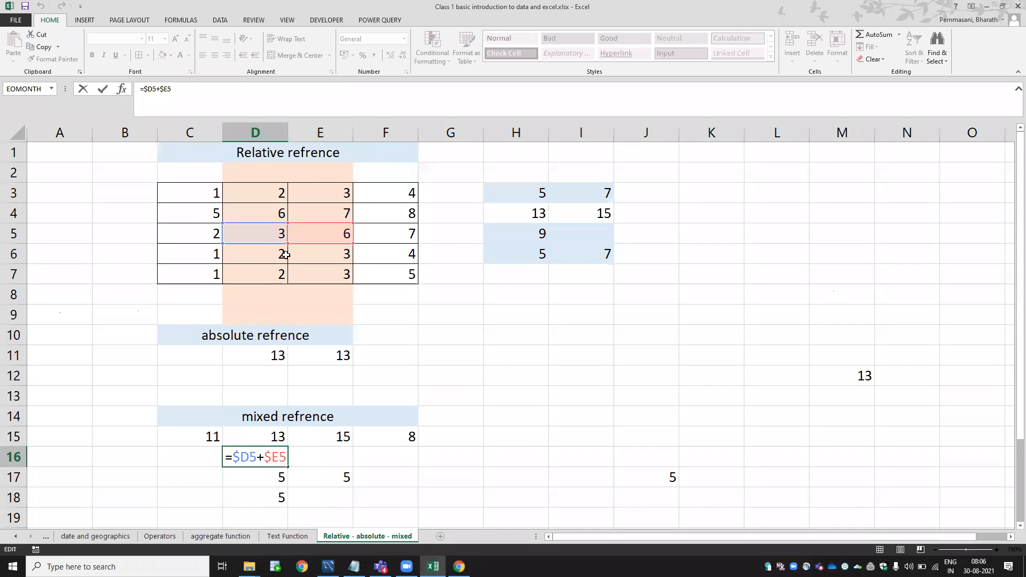
{"action": "key", "text": "Escape"}
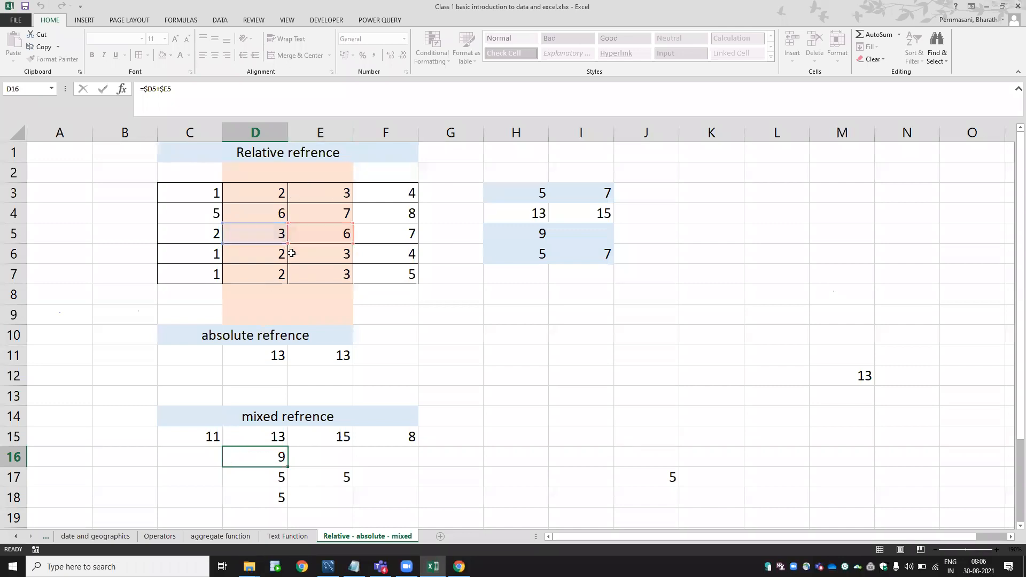
{"action": "left_click", "coordinate": [12, 214]}
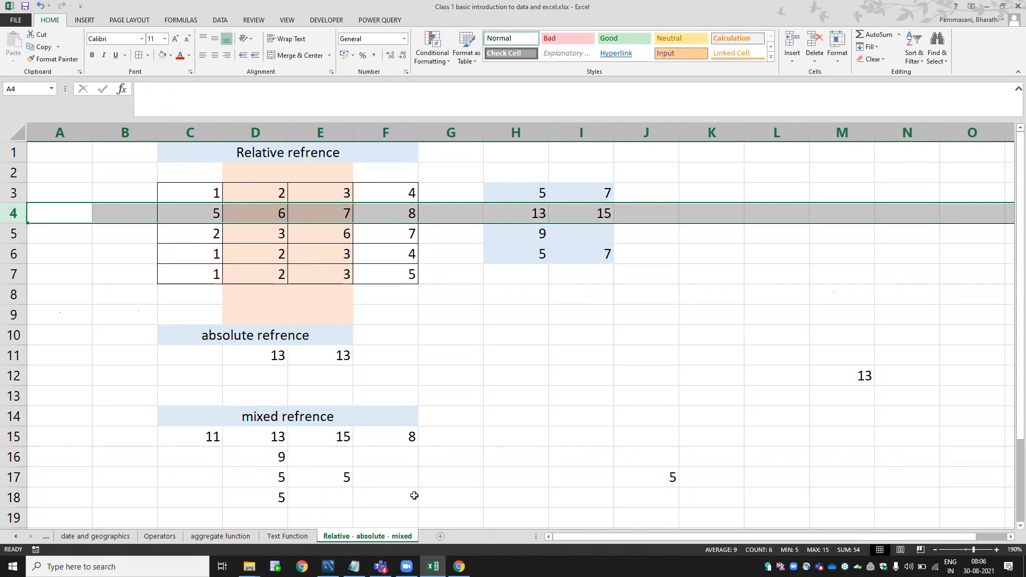
{"action": "left_click", "coordinate": [448, 425]}
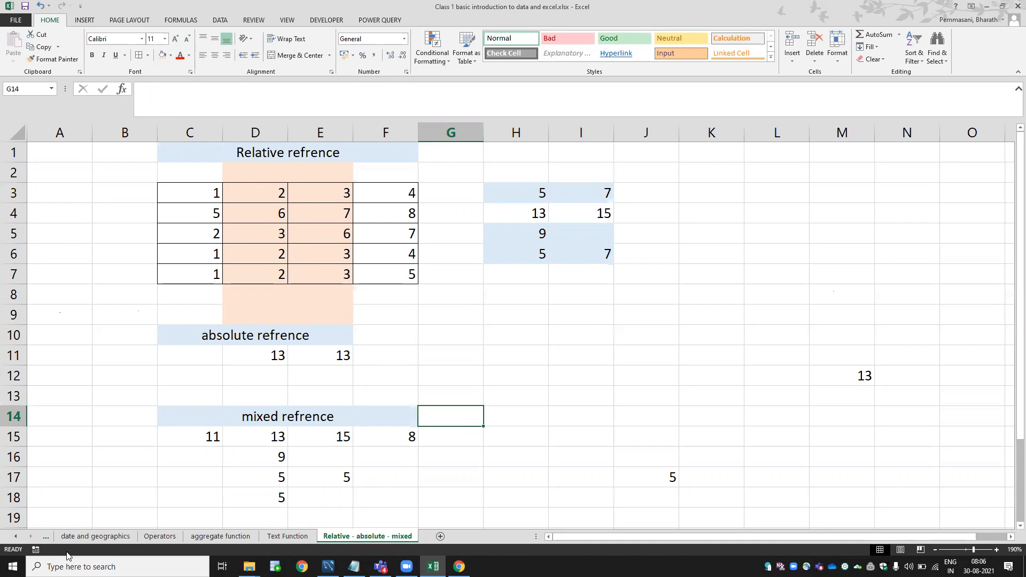
On the Text Function sheet, copy B2's LEFT formula into B3, now referencing A3.
{"action": "left_click", "coordinate": [287, 536]}
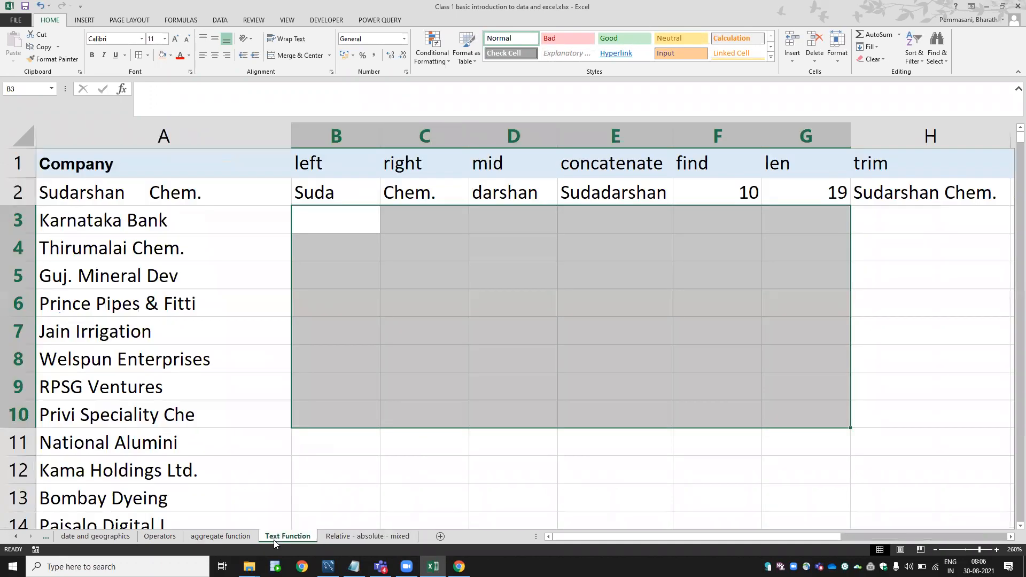
{"action": "double_click", "coordinate": [324, 191]}
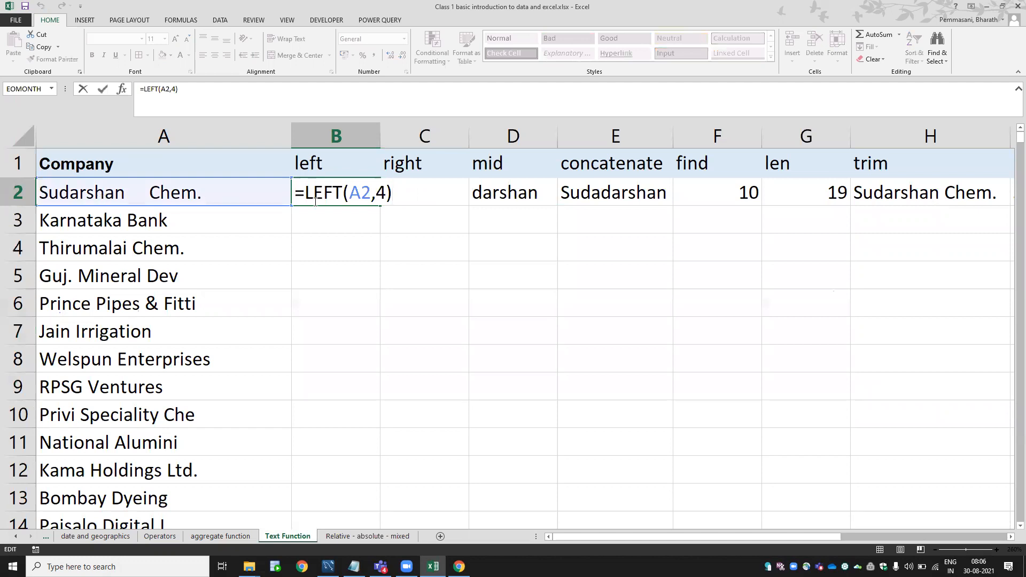
{"action": "key", "text": "Escape"}
{"action": "key", "text": "ctrl+c"}
{"action": "key", "text": "Down"}
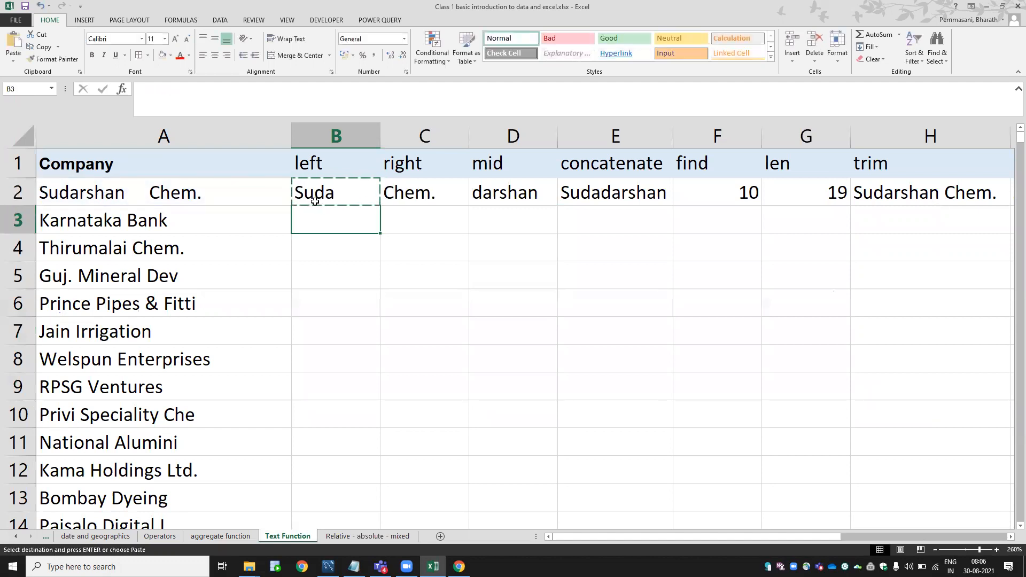
{"action": "left_click", "coordinate": [315, 201]}
{"action": "key", "text": "Down"}
{"action": "key", "text": "ctrl+v"}
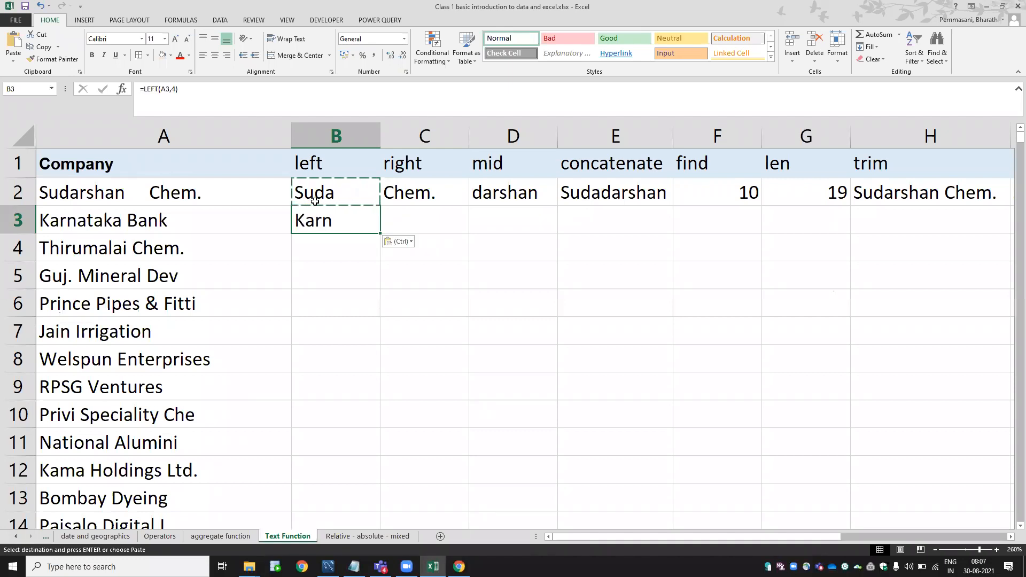
{"action": "key", "text": "Escape"}
{"action": "key", "text": "F2"}
{"action": "key", "text": "Escape"}
Fill the LEFT formula down B4:B10 to get each company's first four letters.
{"action": "key", "text": "ctrl+c"}
{"action": "key", "text": "Down"}
{"action": "key", "text": "ctrl+v"}
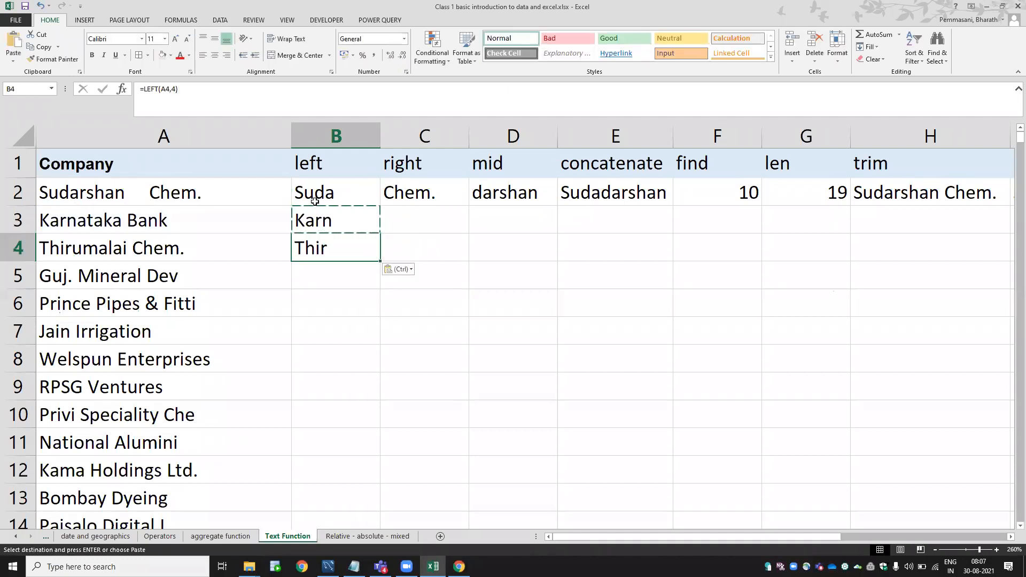
{"action": "key", "text": "shift+Down"}
{"action": "key", "text": "shift+Down"}
{"action": "key", "text": "shift+Down"}
{"action": "key", "text": "shift+Down"}
{"action": "key", "text": "shift+Down"}
{"action": "key", "text": "shift+Down"}
{"action": "key", "text": "ctrl+v"}
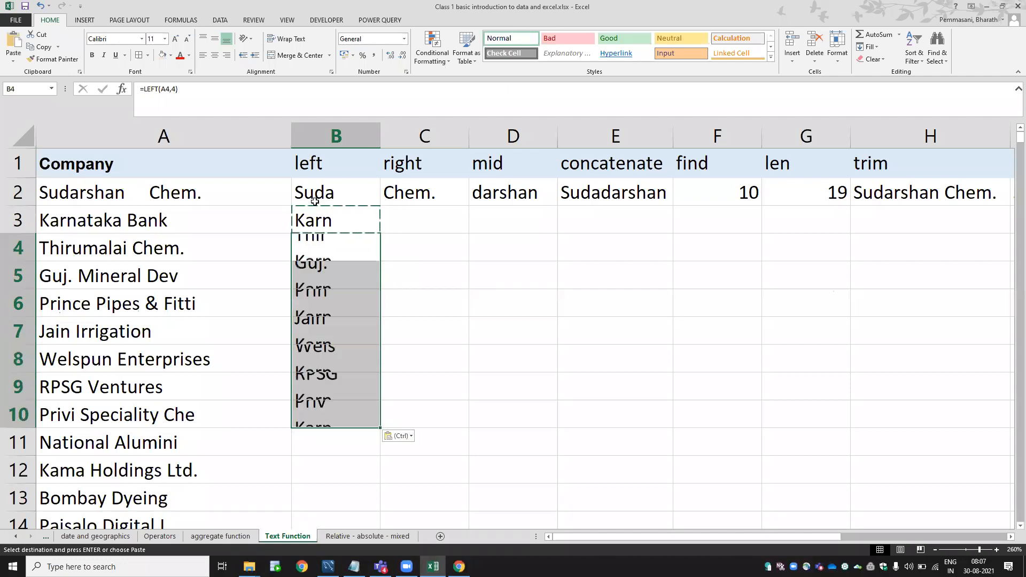
{"action": "key", "text": "Escape"}
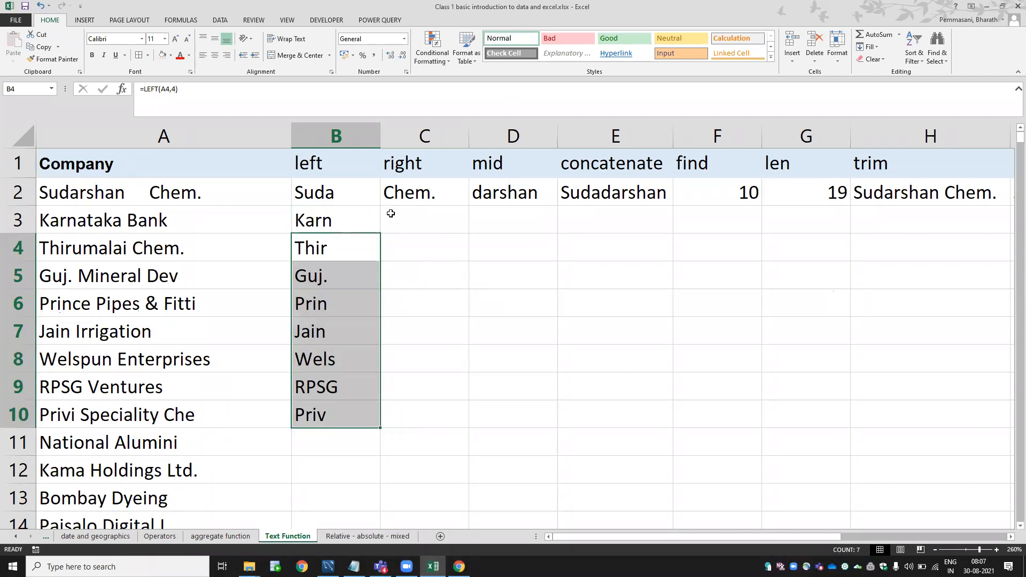
{"action": "left_click", "coordinate": [452, 191]}
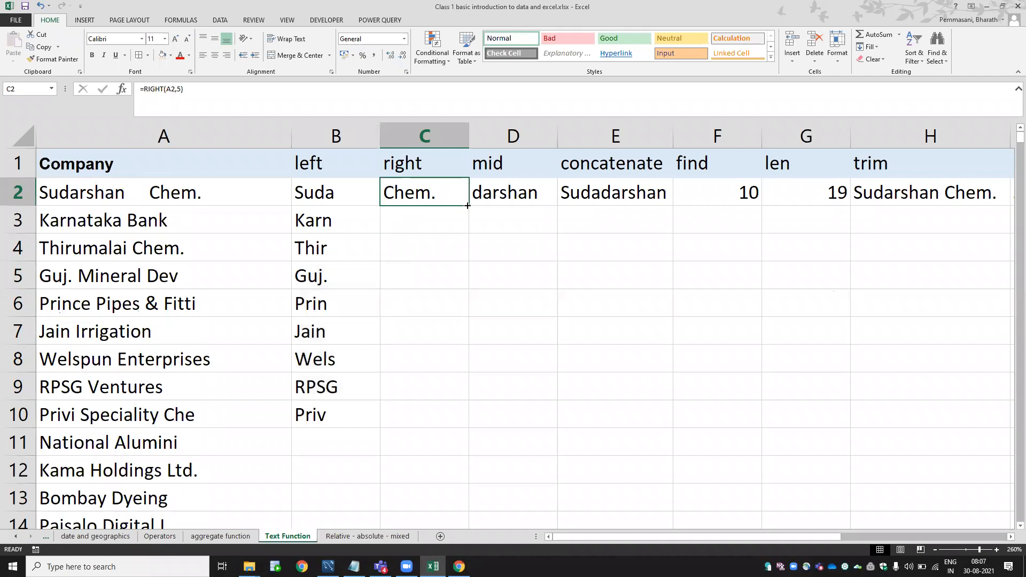
Fill the RIGHT formula down column C and copy the LEFT formula from B10 into B11.
{"action": "double_click", "coordinate": [469, 205]}
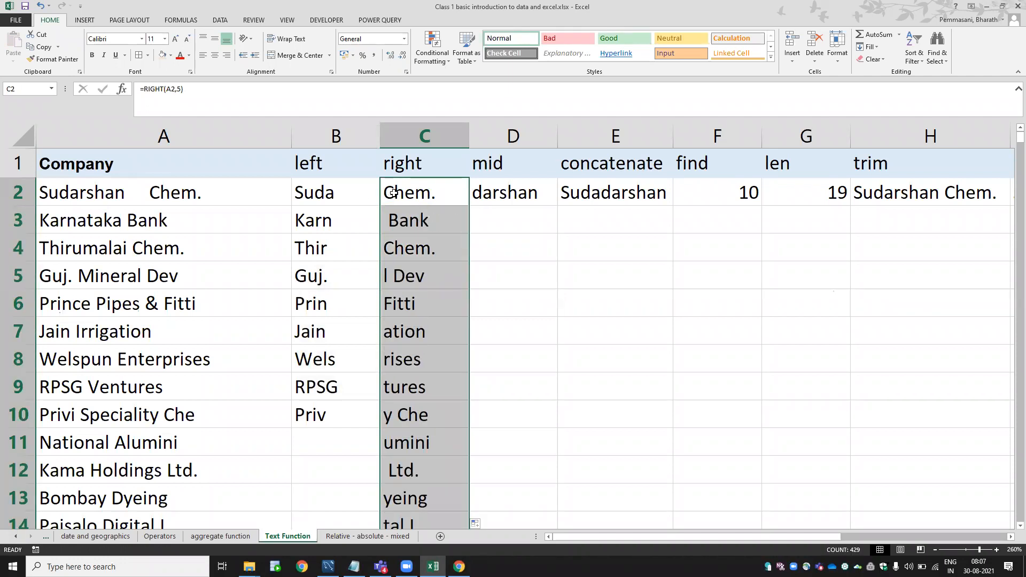
{"action": "left_click", "coordinate": [412, 188]}
{"action": "key", "text": "Left"}
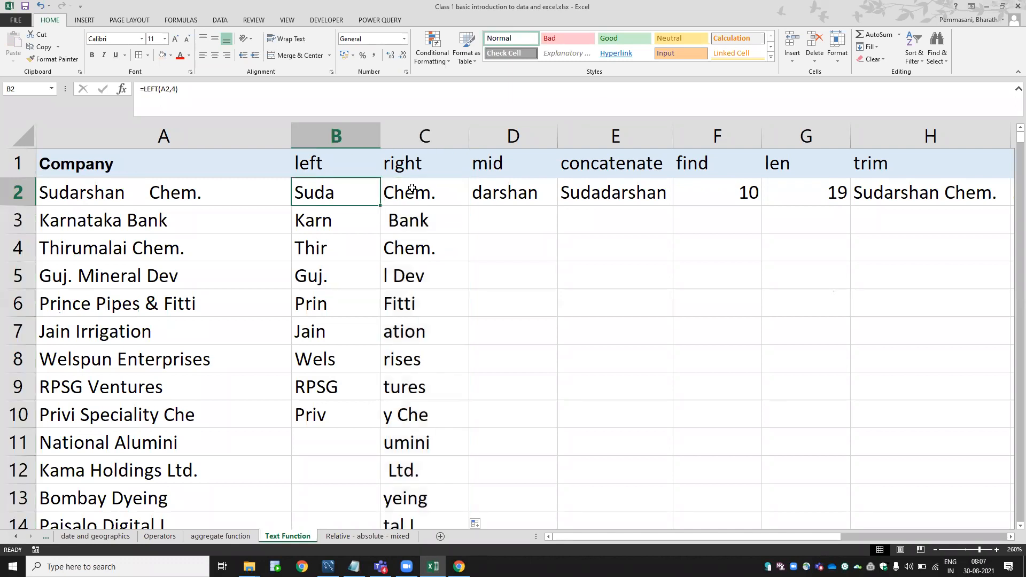
{"action": "key", "text": "ctrl+Down"}
{"action": "key", "text": "ctrl+c"}
{"action": "key", "text": "Down"}
{"action": "key", "text": "ctrl+v"}
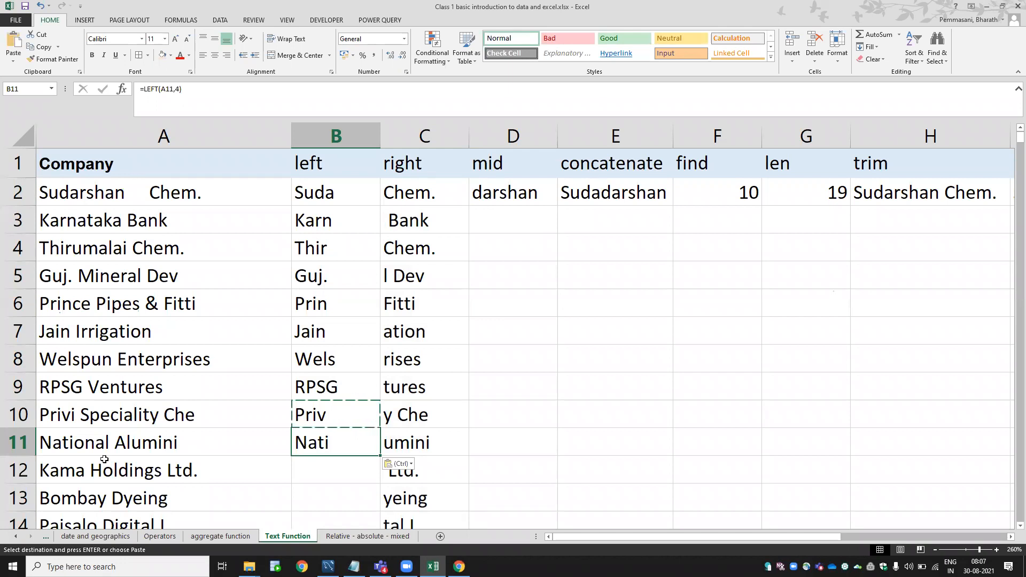
{"action": "key", "text": "Escape"}
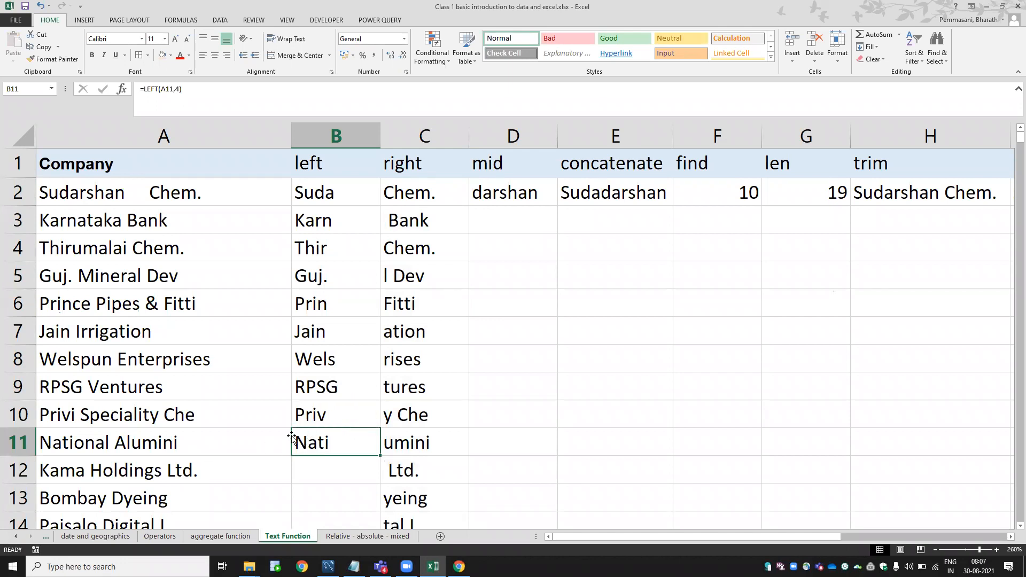
Compare the =LEFT formulas in B10 and B11 to confirm B11 returns Nati.
{"action": "double_click", "coordinate": [336, 416]}
{"action": "key", "text": "Escape"}
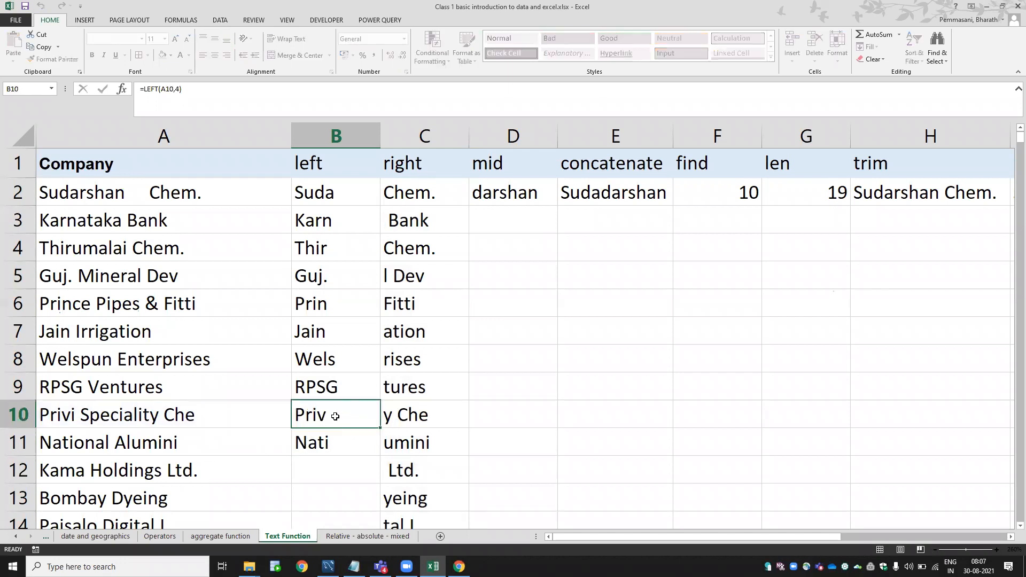
{"action": "key", "text": "ctrl+c"}
{"action": "key", "text": "Down"}
{"action": "key", "text": "F2"}
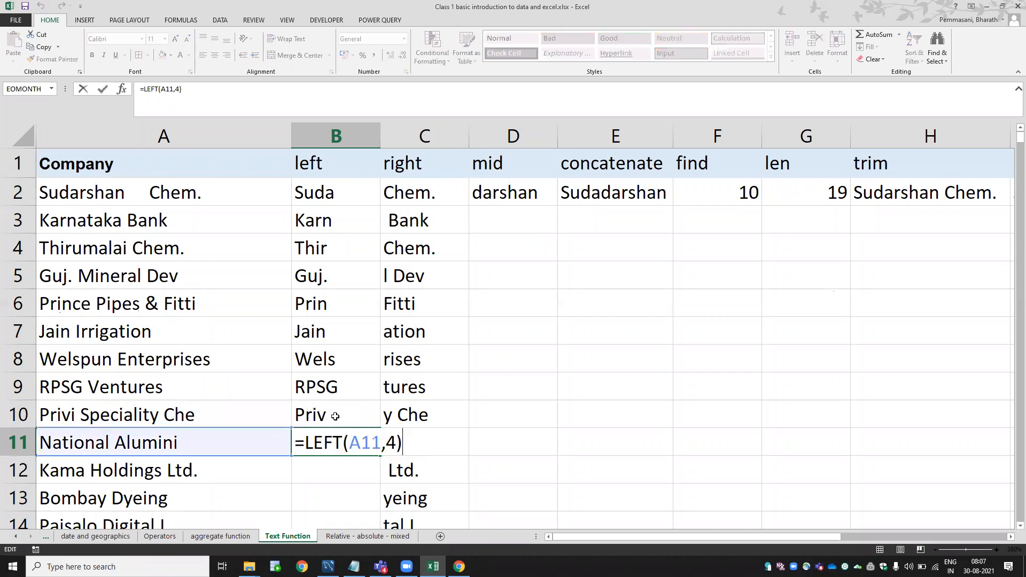
{"action": "key", "text": "Escape"}
{"action": "key", "text": "Up"}
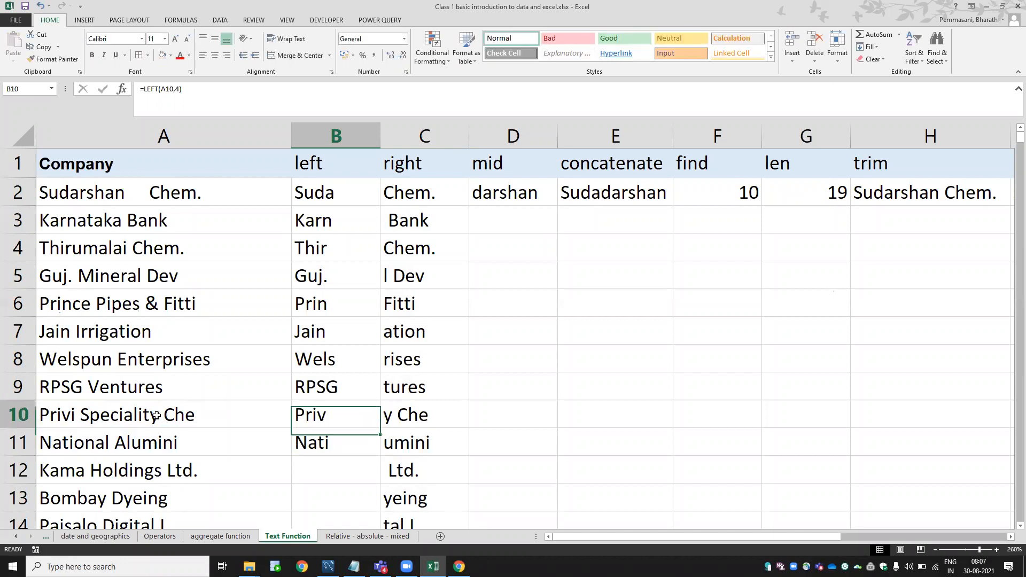
{"action": "key", "text": "F2"}
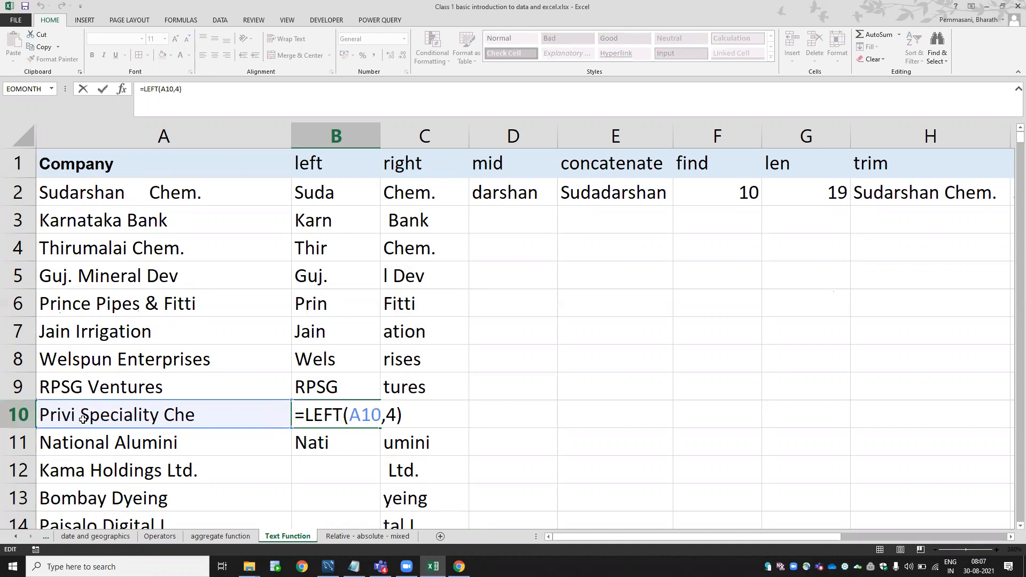
{"action": "key", "text": "Escape"}
{"action": "key", "text": "Down"}
{"action": "key", "text": "F2"}
{"action": "key", "text": "Escape"}
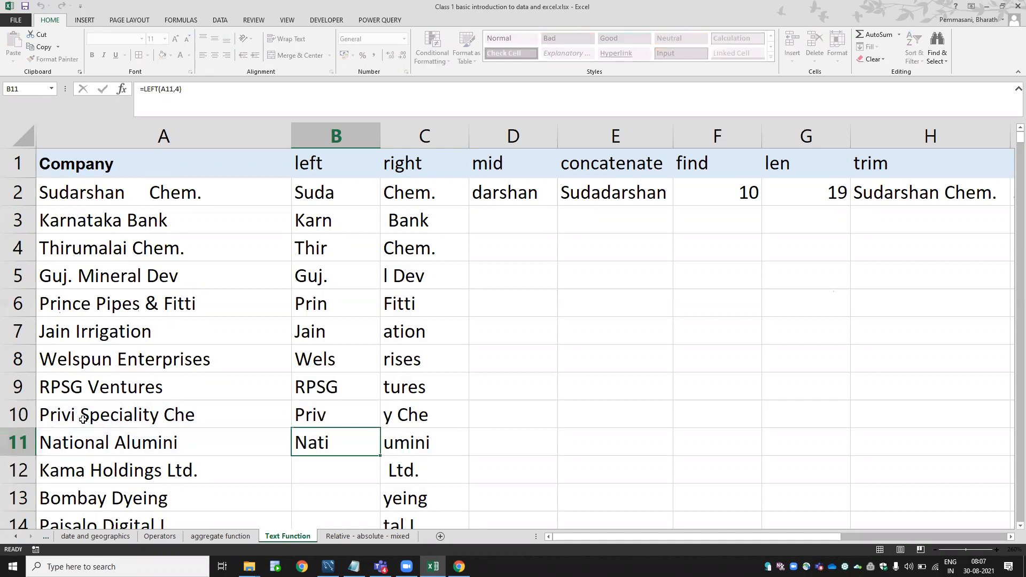
Copy the LEFT formula from B11 into B12 so it returns Kama.
{"action": "key", "text": "Down"}
{"action": "key", "text": "Up"}
{"action": "key", "text": "ctrl+c"}
{"action": "key", "text": "Down"}
{"action": "key", "text": "ctrl+v"}
{"action": "key", "text": "F2"}
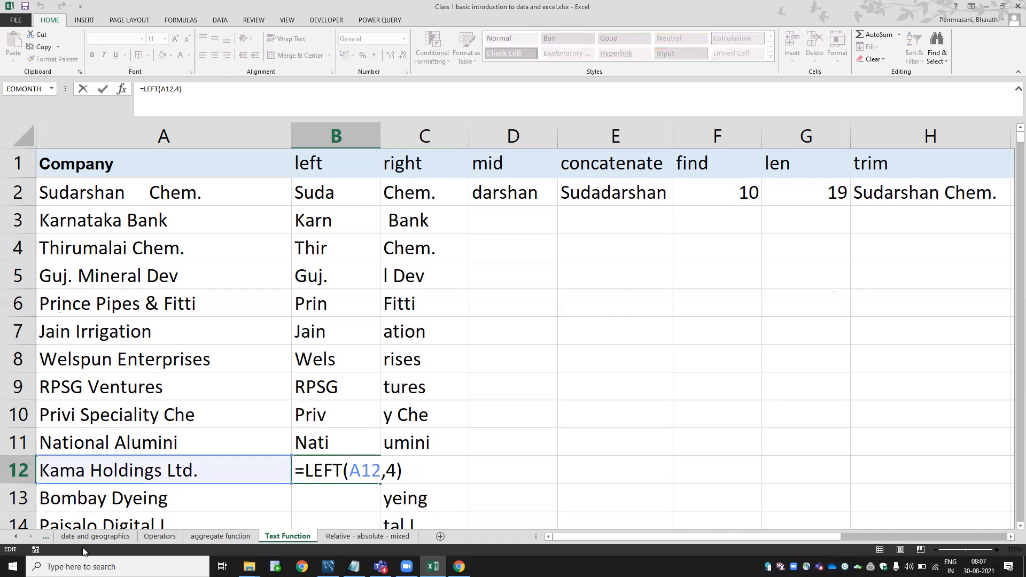
{"action": "key", "text": "Escape"}
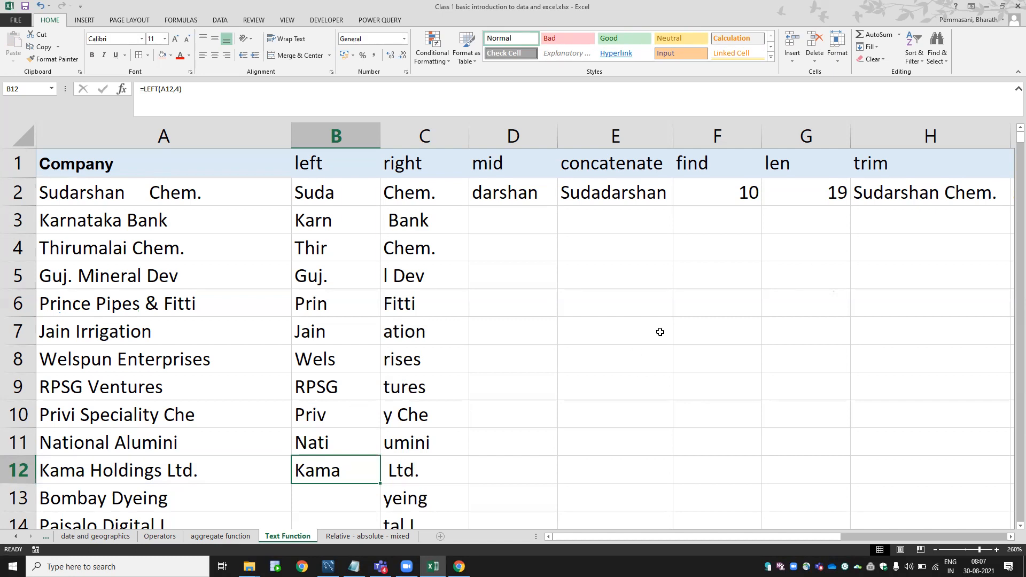
Review the Basic syallabus sheet, selecting the syllabus topics in A2:A8.
{"action": "left_click", "coordinate": [95, 539]}
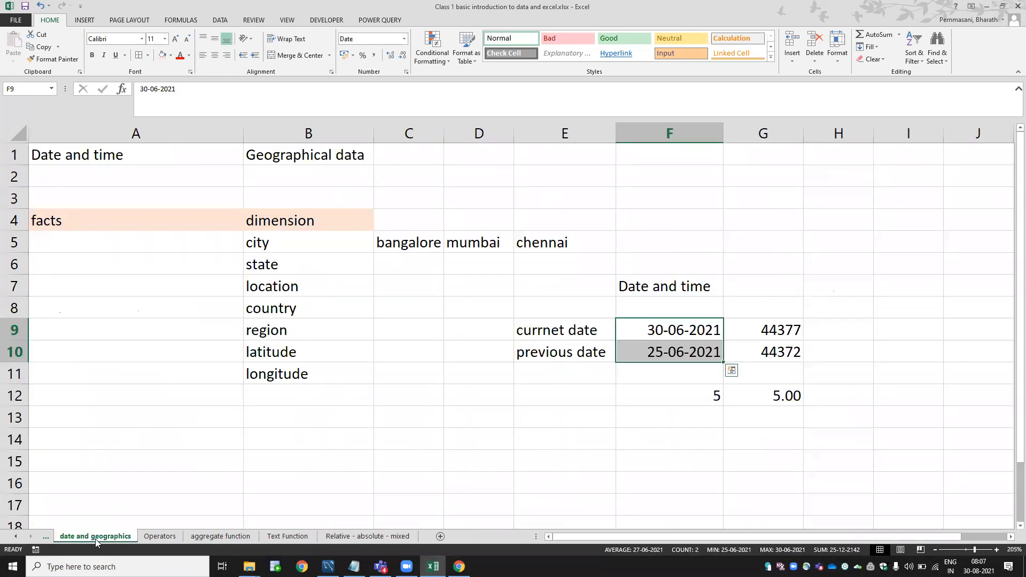
{"action": "left_click", "coordinate": [95, 539]}
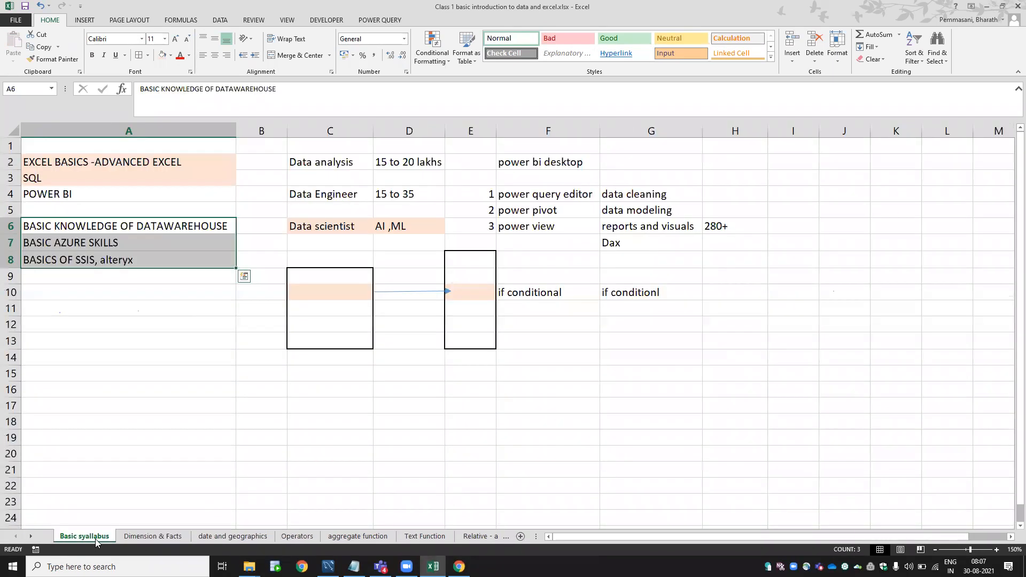
{"action": "key", "text": "ctrl+q"}
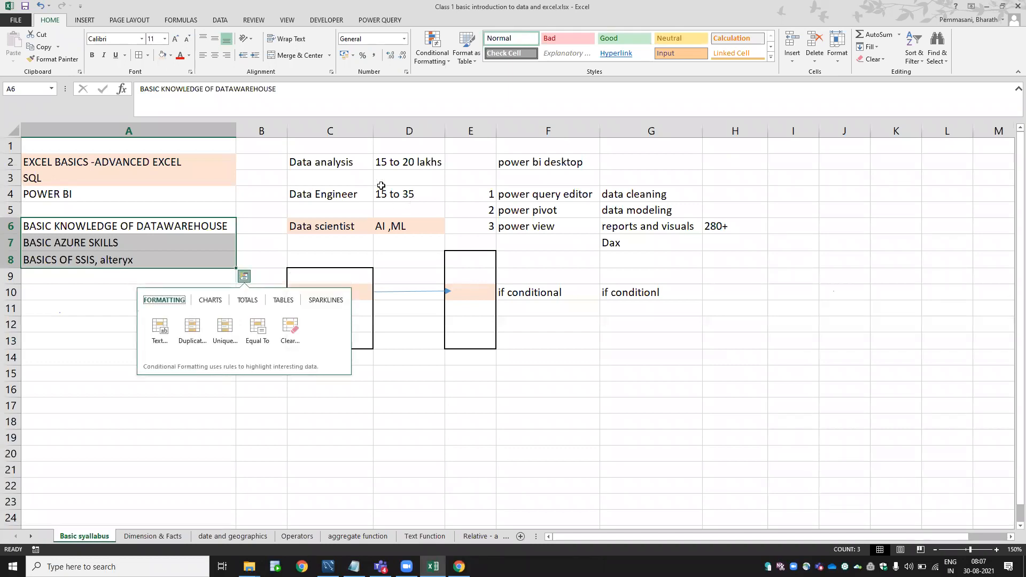
{"action": "left_click", "coordinate": [327, 167]}
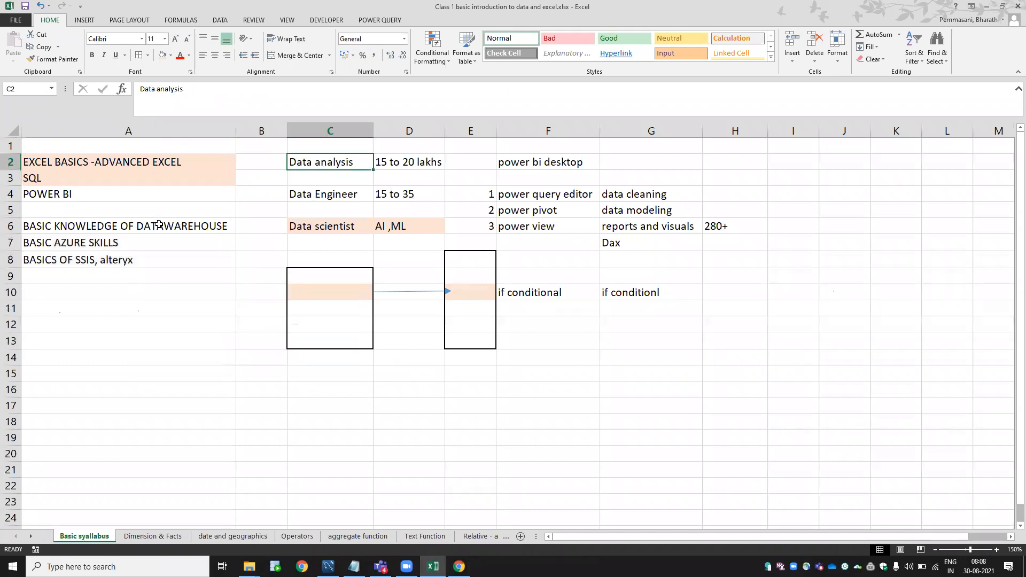
{"action": "left_click_drag", "start_coordinate": [142, 158], "coordinate": [135, 252]}
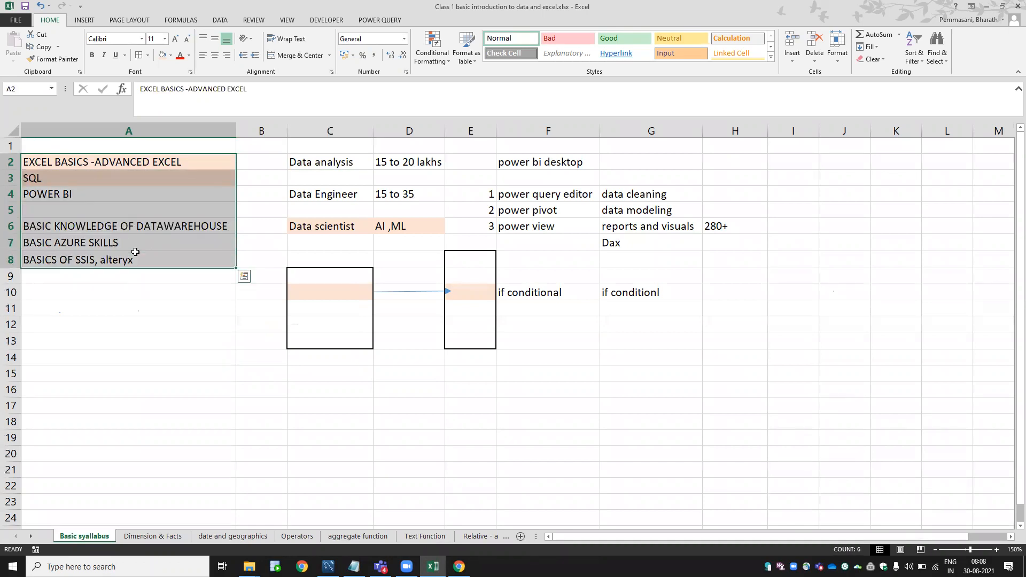
Look over the Dimension & Facts descriptions, the Bangalore and chennai pie chart, and the region, segment and profit cells.
{"action": "key", "text": "ctrl+Page_Down"}
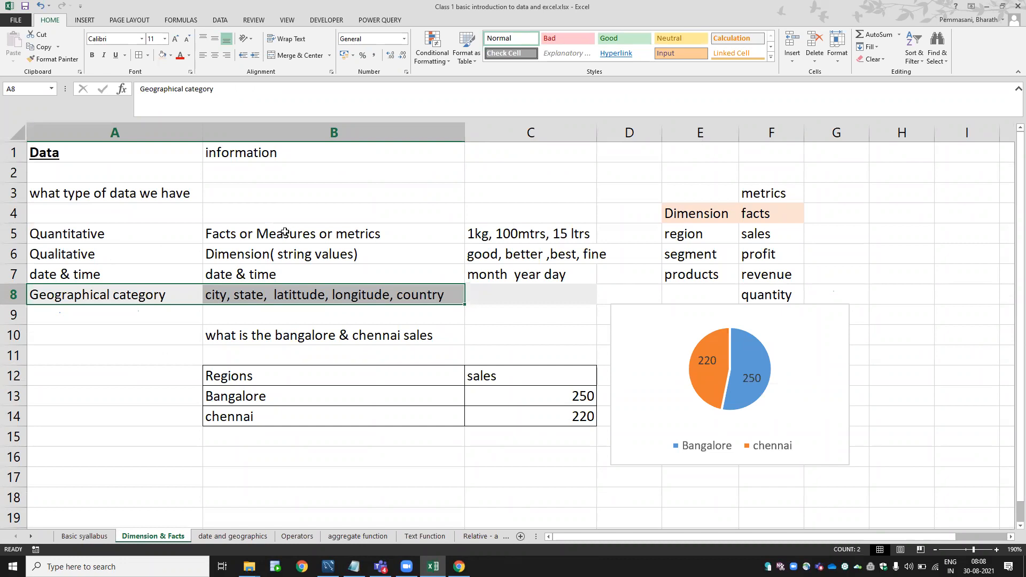
{"action": "left_click", "coordinate": [348, 246]}
{"action": "left_click_drag", "start_coordinate": [348, 239], "coordinate": [348, 247]}
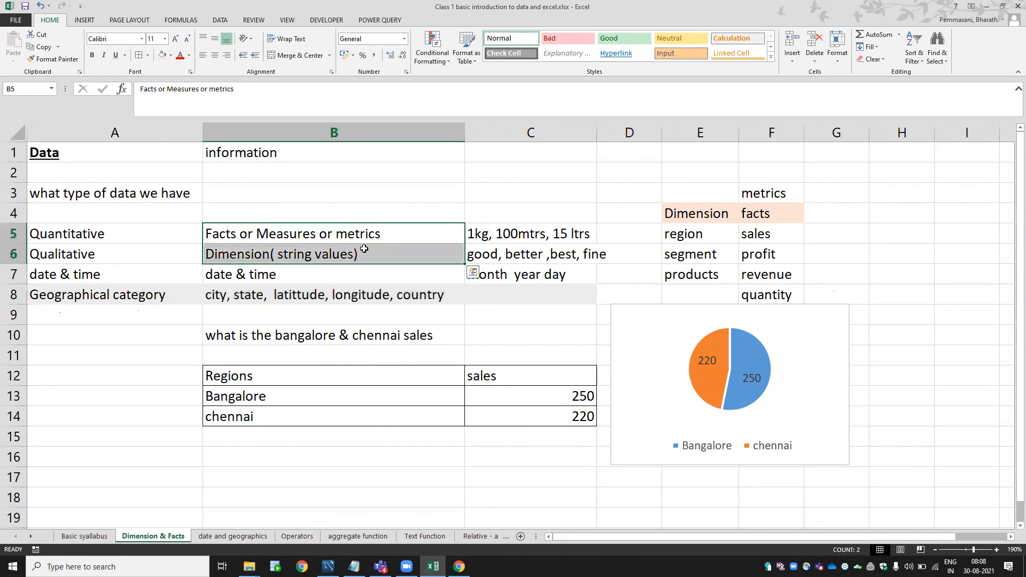
{"action": "left_click", "coordinate": [632, 307]}
{"action": "key", "text": "Escape"}
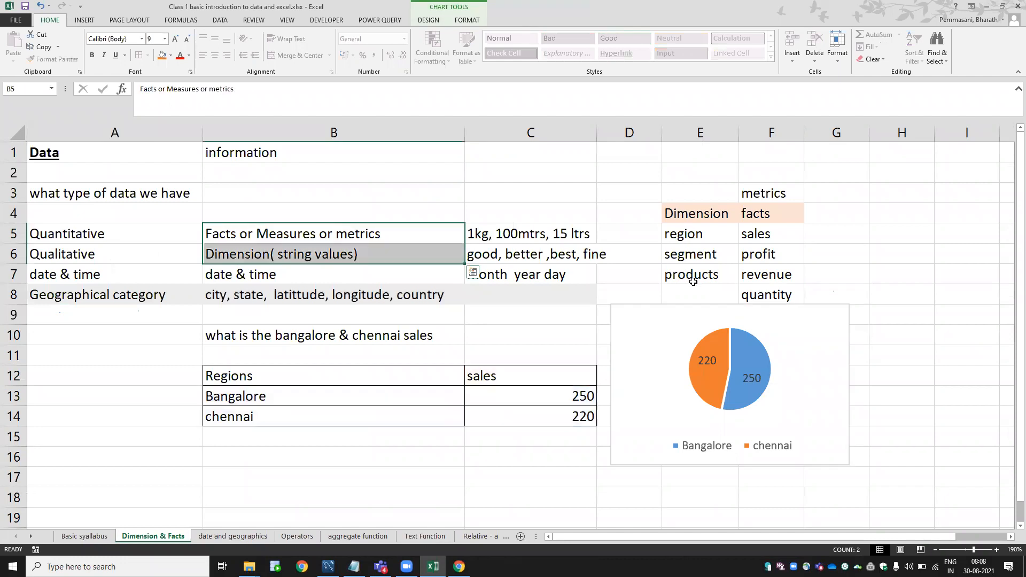
{"action": "key", "text": "Right"}
{"action": "key", "text": "Right"}
{"action": "key", "text": "Right"}
{"action": "key", "text": "Down"}
{"action": "key", "text": "Right"}
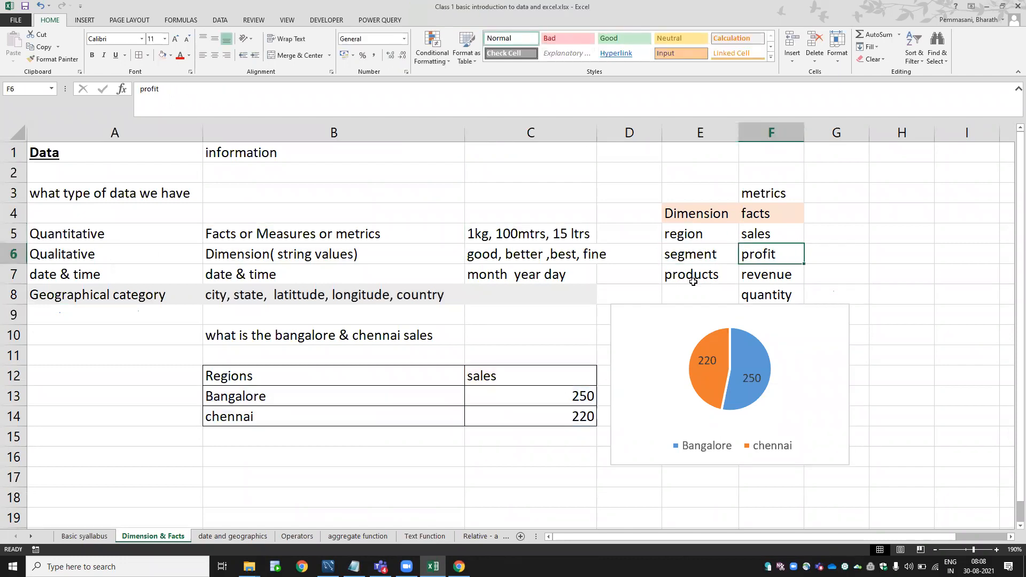
Recheck the Dimension and geographical category descriptions, ending on the date and geographics sheet.
{"action": "key", "text": "ctrl+Page_Down"}
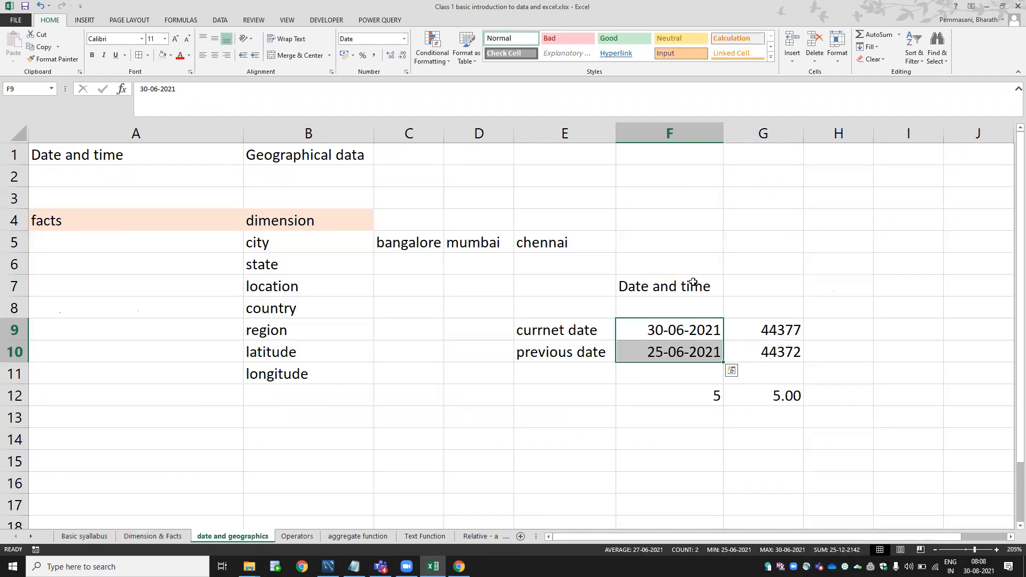
{"action": "key", "text": "ctrl+Page_Up"}
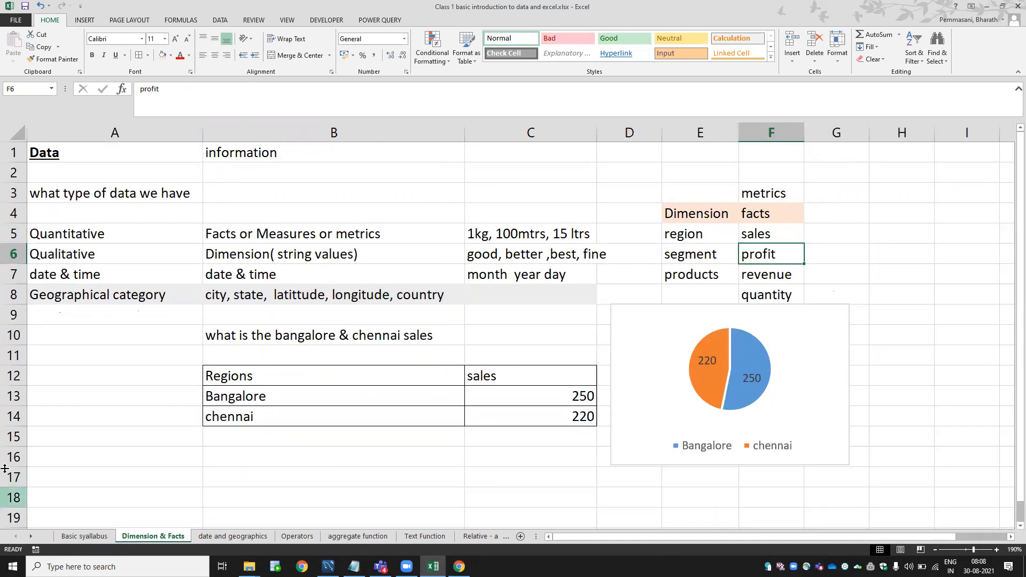
{"action": "left_click", "coordinate": [234, 300]}
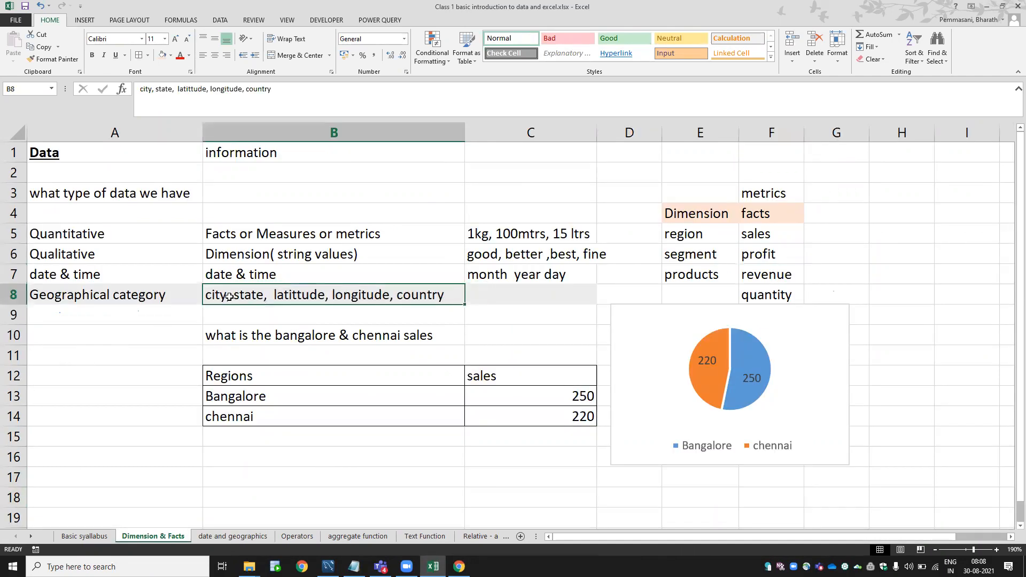
{"action": "left_click", "coordinate": [239, 255]}
{"action": "left_click", "coordinate": [231, 295]}
{"action": "key", "text": "ctrl+Page_Down"}
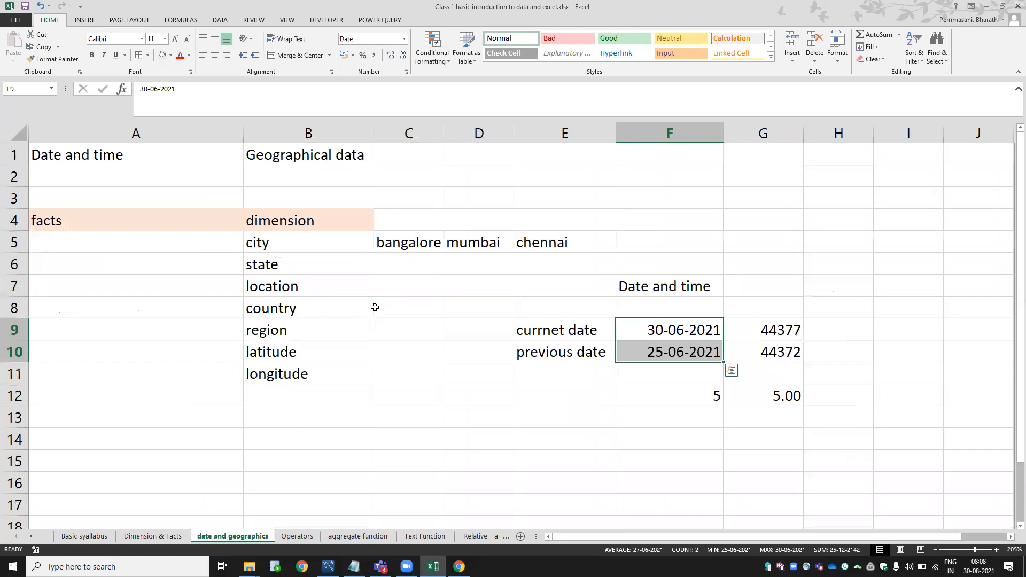
Browse the Operators sheet's symbols, ACHIVEMENT and GROWTH labels, and the 2019 achievement formula.
{"action": "key", "text": "ctrl+Page_Down"}
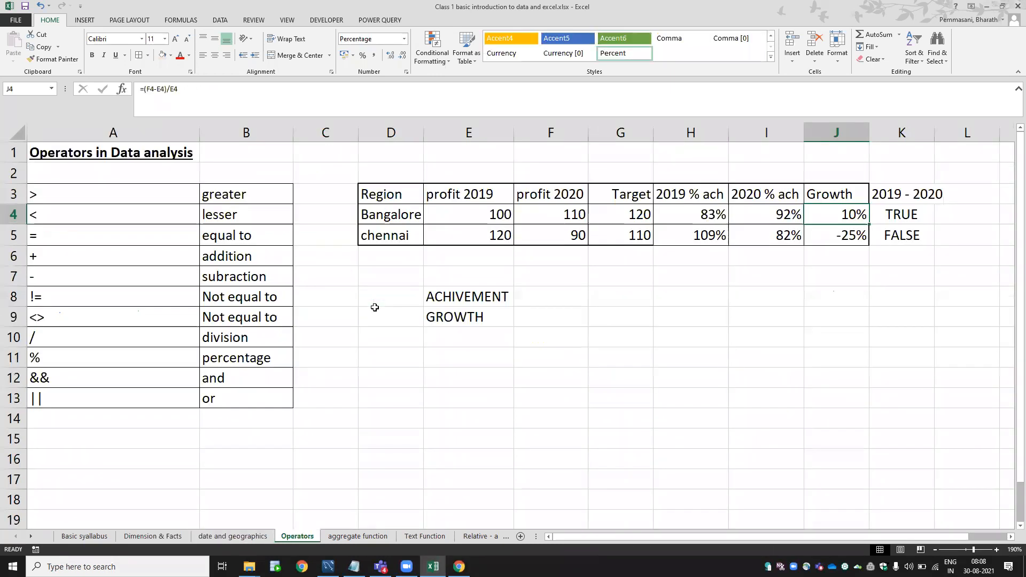
{"action": "left_click", "coordinate": [121, 195]}
{"action": "key", "text": "ctrl+a"}
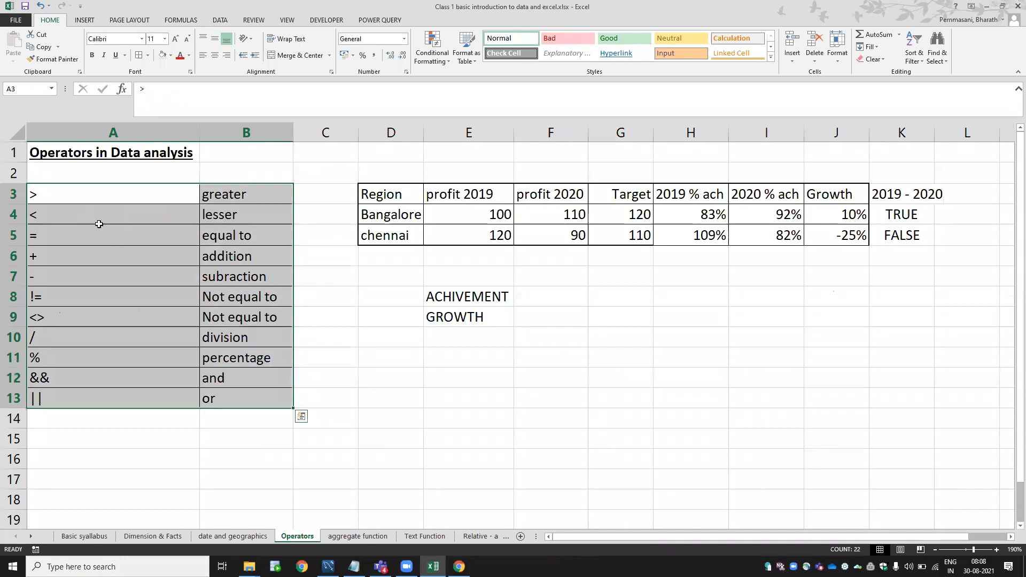
{"action": "left_click", "coordinate": [479, 299]}
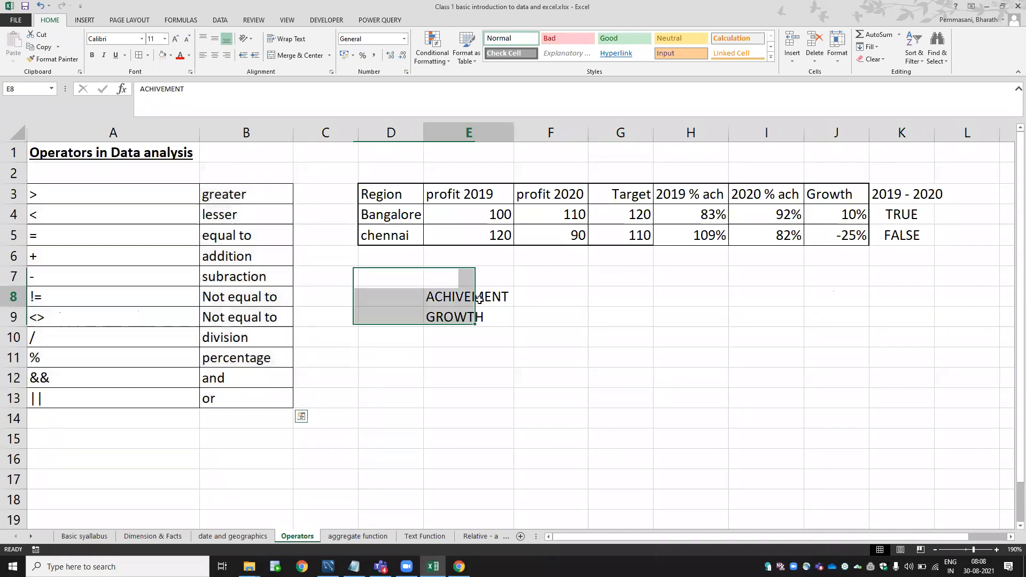
{"action": "left_click", "coordinate": [522, 298]}
{"action": "left_click", "coordinate": [521, 320]}
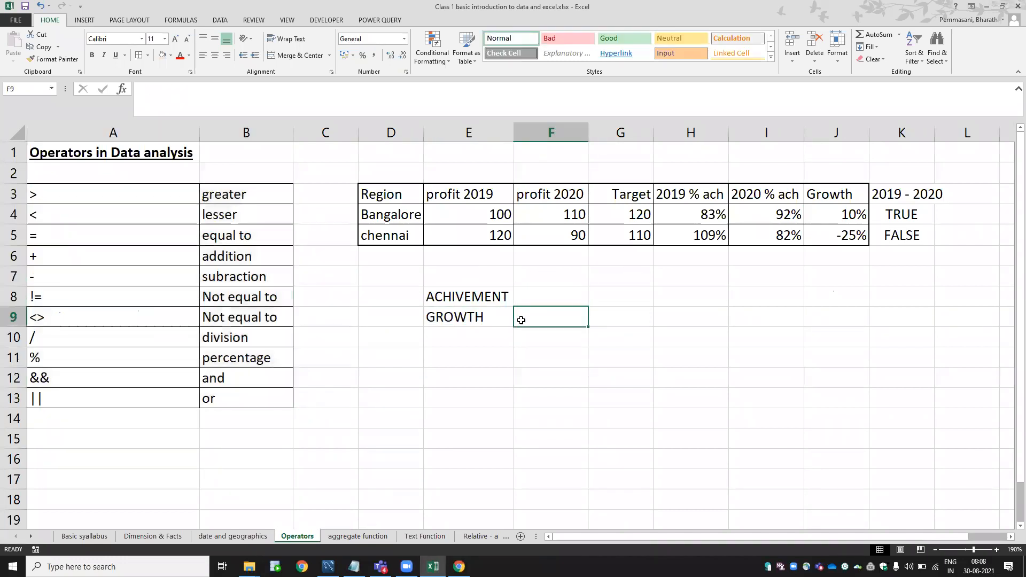
{"action": "left_click", "coordinate": [692, 218]}
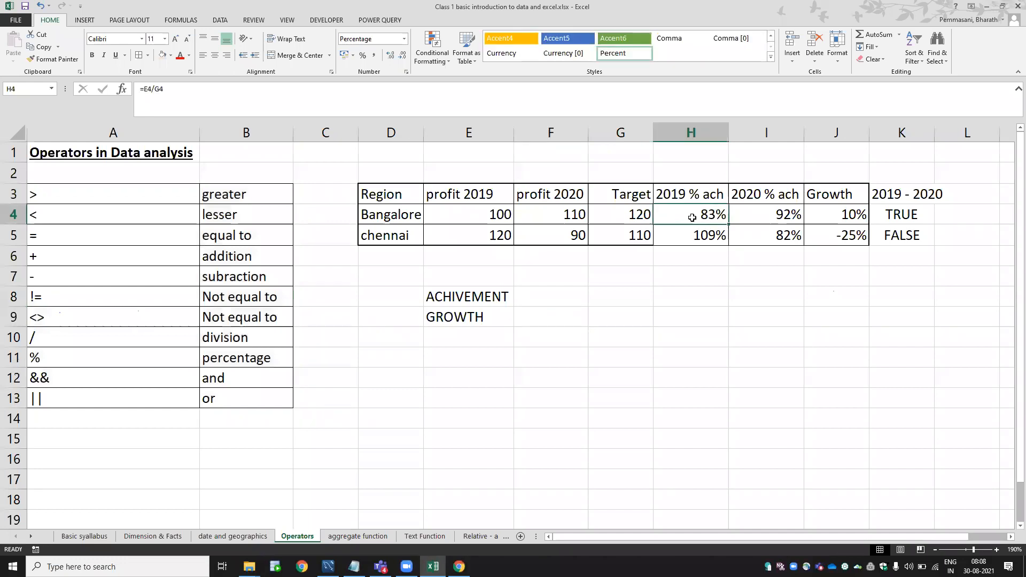
Review the aggregate function sheet, selecting the function names sum through min.
{"action": "key", "text": "ctrl+Page_Down"}
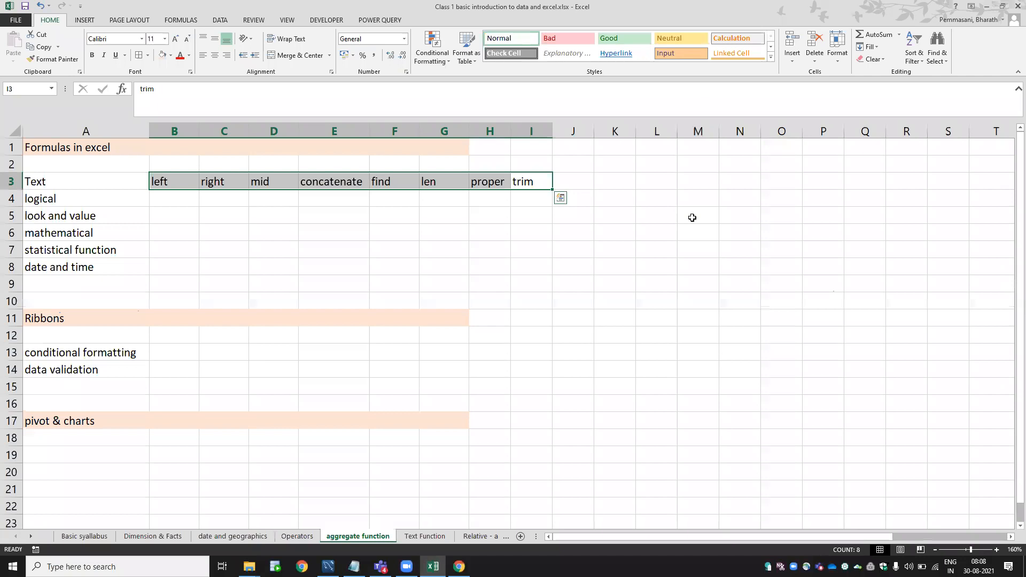
{"action": "key", "text": "ctrl+Up"}
{"action": "key", "text": "ctrl+Home"}
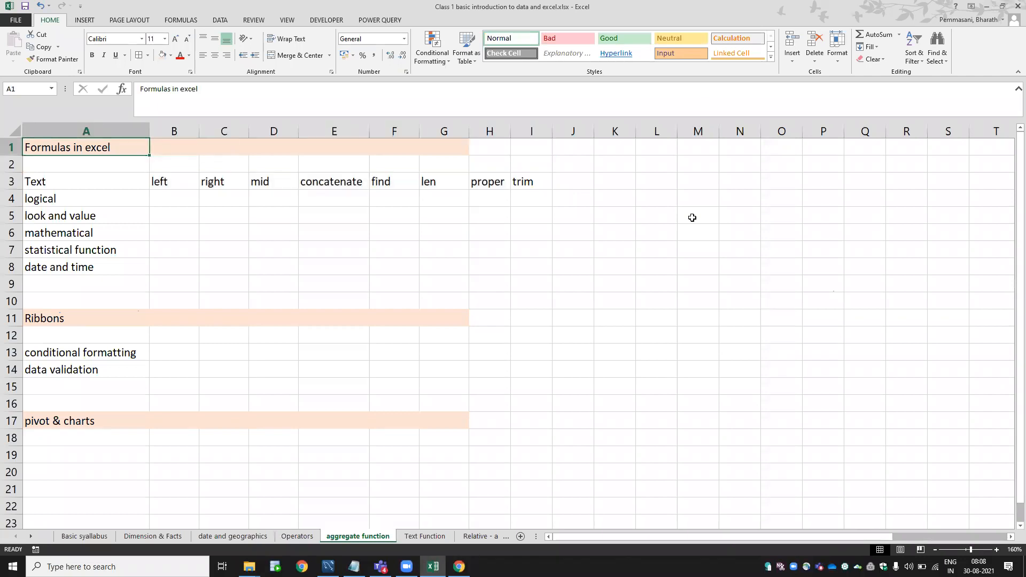
{"action": "key", "text": "ctrl+Page_Down"}
{"action": "key", "text": "ctrl+Page_Up"}
{"action": "key", "text": "ctrl+Page_Up"}
{"action": "key", "text": "ctrl+Page_Up"}
{"action": "key", "text": "ctrl+Page_Down"}
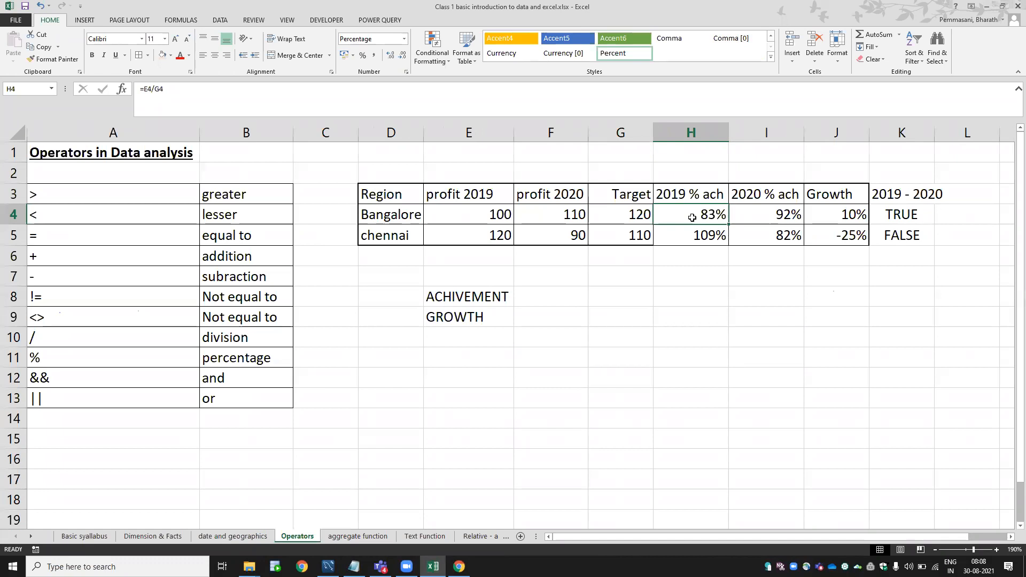
{"action": "key", "text": "ctrl+Page_Down"}
{"action": "key", "text": "Right"}
{"action": "key", "text": "Right"}
{"action": "key", "text": "Right"}
{"action": "key", "text": "Right"}
{"action": "key", "text": "Right"}
{"action": "key", "text": "Right"}
{"action": "key", "text": "Right"}
{"action": "key", "text": "Right"}
{"action": "key", "text": "Right"}
{"action": "key", "text": "Right"}
{"action": "key", "text": "Right"}
{"action": "key", "text": "Right"}
{"action": "key", "text": "Right"}
{"action": "key", "text": "Right"}
{"action": "key", "text": "Right"}
{"action": "key", "text": "Right"}
{"action": "key", "text": "Right"}
{"action": "key", "text": "Right"}
{"action": "key", "text": "Right"}
{"action": "key", "text": "Right"}
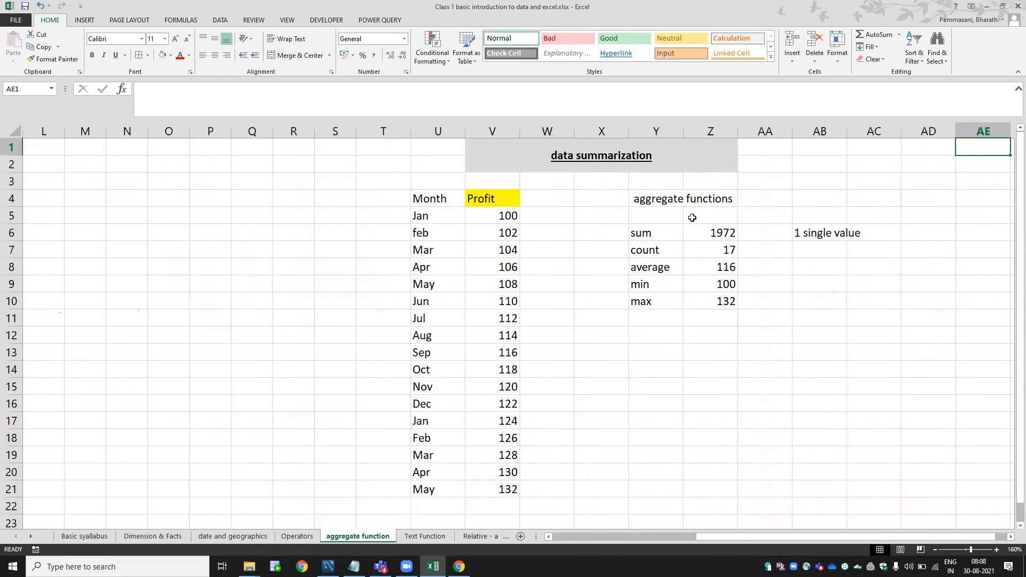
{"action": "key", "text": "Right"}
{"action": "key", "text": "Right"}
{"action": "key", "text": "Right"}
{"action": "key", "text": "Right"}
{"action": "key", "text": "Right"}
{"action": "key", "text": "Right"}
{"action": "key", "text": "Right"}
{"action": "key", "text": "Right"}
{"action": "key", "text": "Left"}
{"action": "key", "text": "Left"}
{"action": "key", "text": "Left"}
{"action": "key", "text": "Left"}
{"action": "key", "text": "Left"}
{"action": "key", "text": "Left"}
{"action": "key", "text": "Left"}
{"action": "key", "text": "Left"}
{"action": "key", "text": "Left"}
{"action": "key", "text": "Left"}
{"action": "key", "text": "Left"}
{"action": "key", "text": "Left"}
{"action": "key", "text": "Left"}
{"action": "key", "text": "Left"}
{"action": "key", "text": "Left"}
{"action": "key", "text": "Left"}
{"action": "key", "text": "Left"}
{"action": "key", "text": "Left"}
{"action": "key", "text": "Left"}
{"action": "key", "text": "Left"}
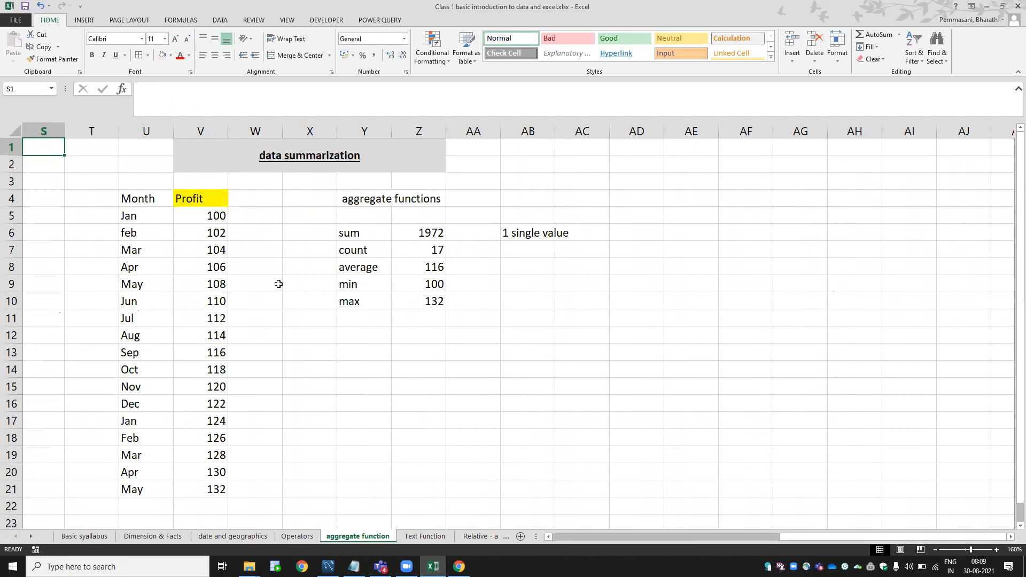
{"action": "left_click_drag", "start_coordinate": [353, 236], "coordinate": [360, 309]}
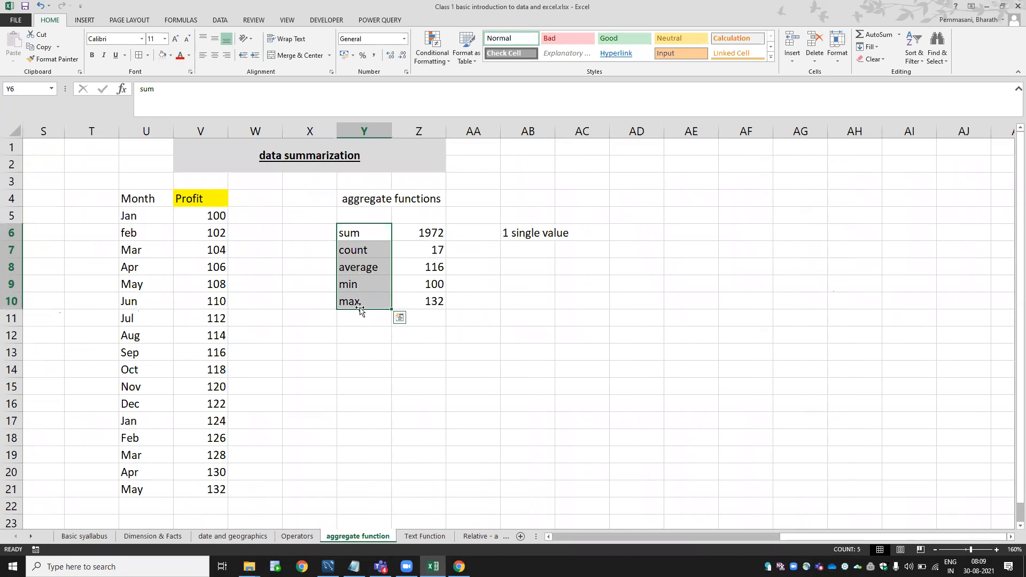
Step through the Text Function sheet's LEFT, lower, upper and proper results, then show Relative - absolute - mixed.
{"action": "key", "text": "ctrl+Page_Down"}
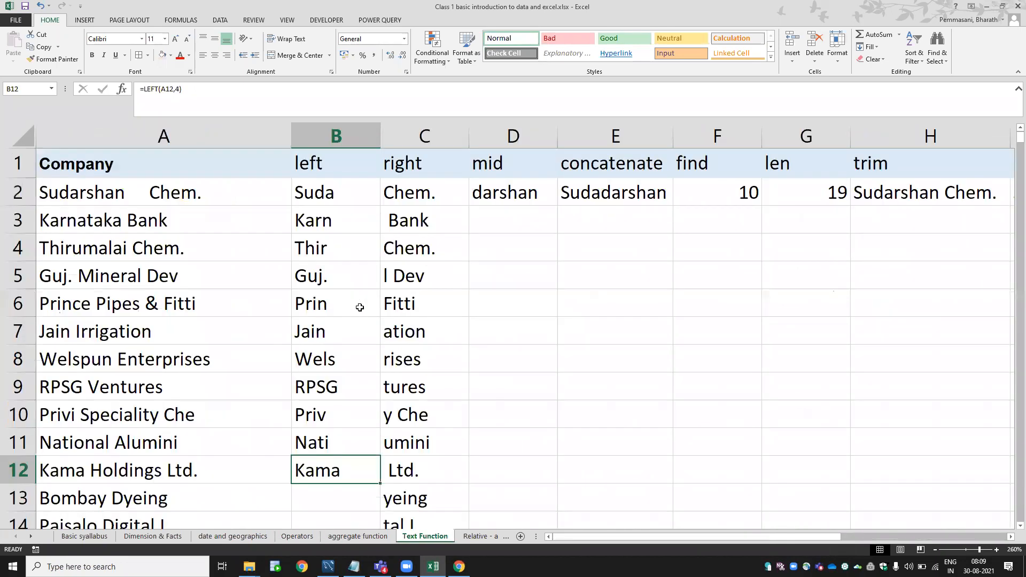
{"action": "left_click", "coordinate": [326, 169]}
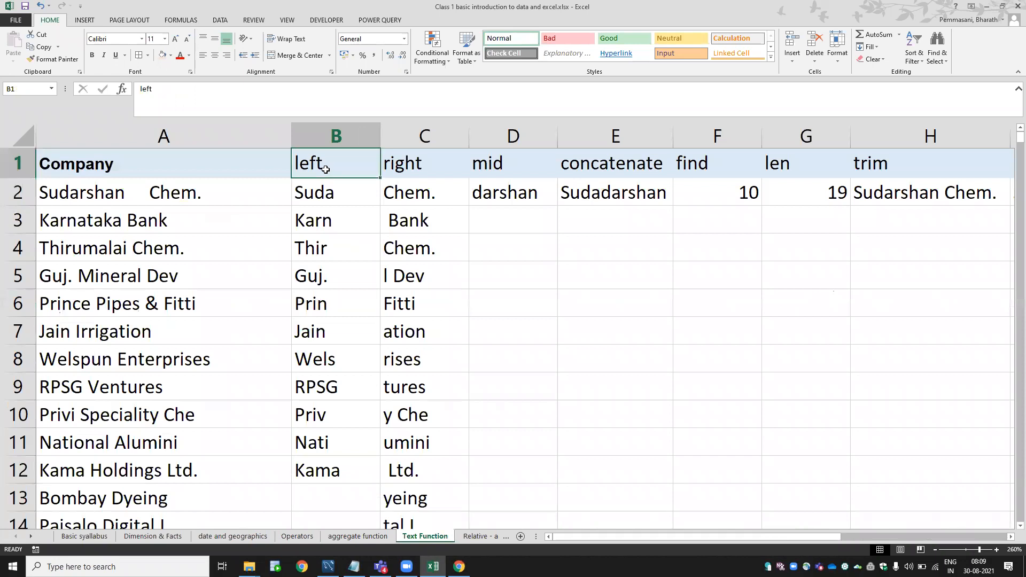
{"action": "key", "text": "Right"}
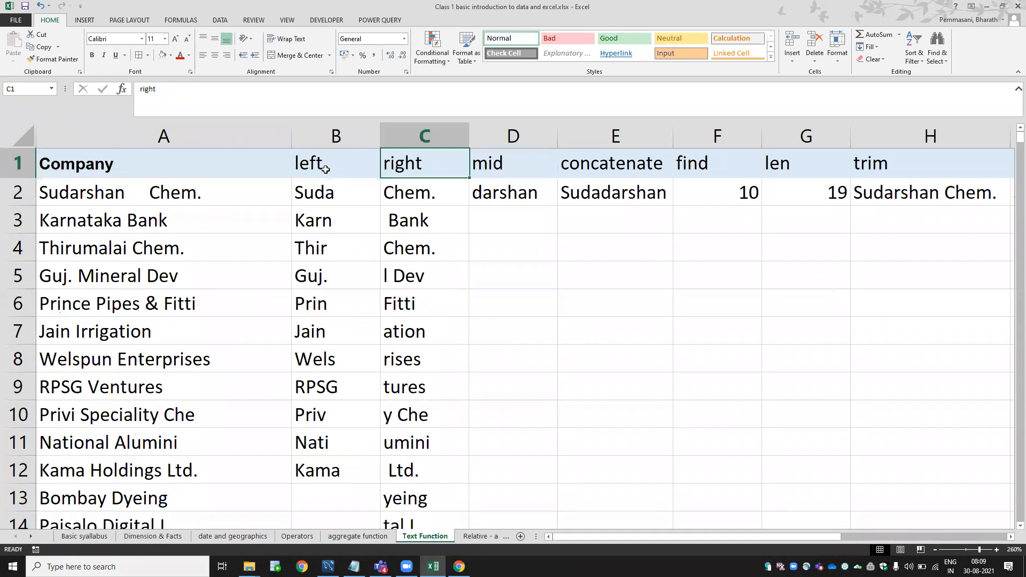
{"action": "key", "text": "Right"}
{"action": "key", "text": "Right"}
{"action": "key", "text": "Right"}
{"action": "key", "text": "Right"}
{"action": "key", "text": "Right"}
{"action": "key", "text": "Right"}
{"action": "key", "text": "Right"}
{"action": "key", "text": "Right"}
{"action": "key", "text": "Right"}
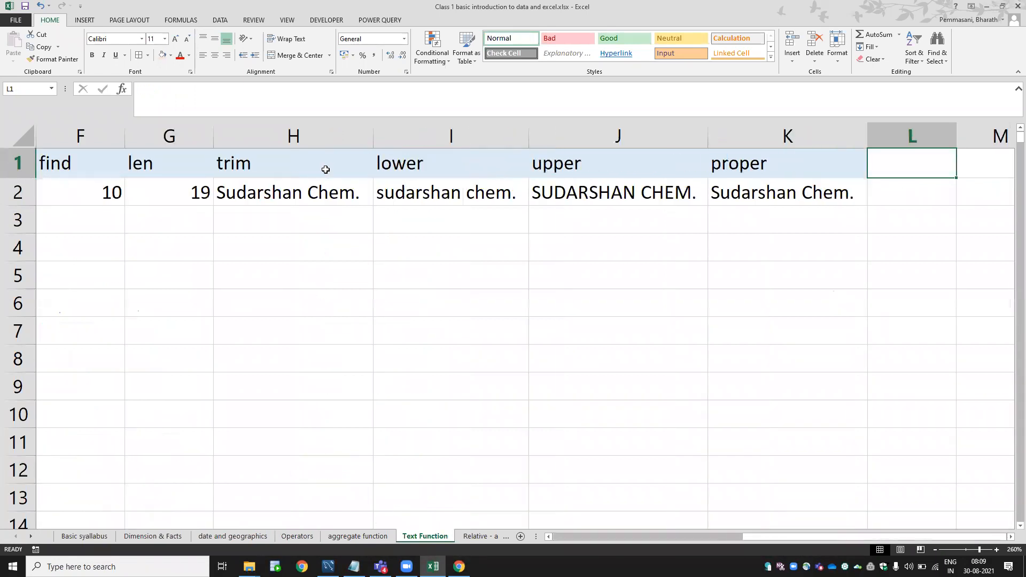
{"action": "key", "text": "Left"}
{"action": "key", "text": "Left"}
{"action": "key", "text": "Home"}
{"action": "key", "text": "Down"}
{"action": "key", "text": "Right"}
{"action": "key", "text": "Right"}
{"action": "key", "text": "Right"}
{"action": "key", "text": "Right"}
{"action": "key", "text": "Right"}
{"action": "key", "text": "Right"}
{"action": "key", "text": "Right"}
{"action": "key", "text": "Right"}
{"action": "key", "text": "Right"}
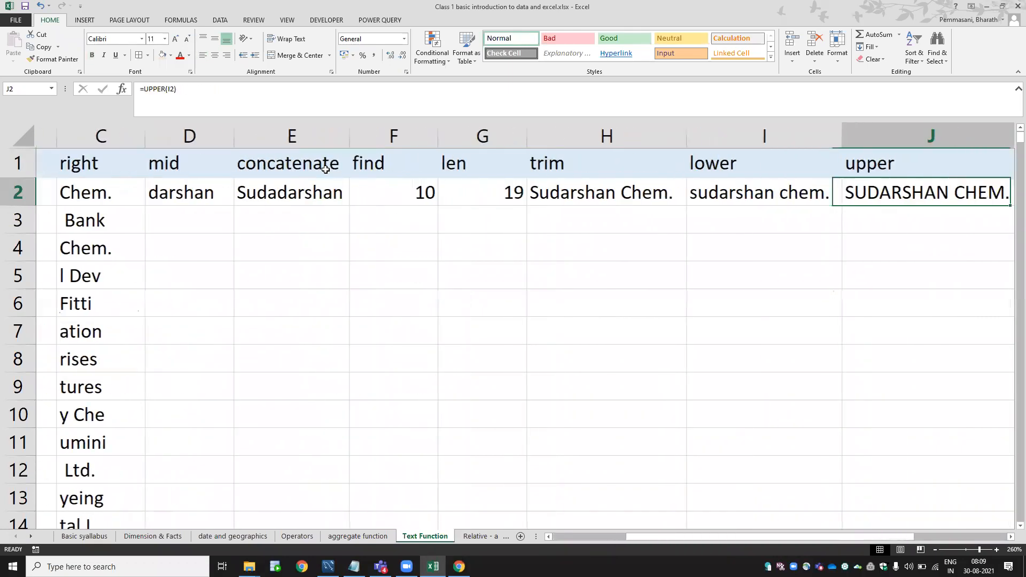
{"action": "key", "text": "Left"}
{"action": "key", "text": "Left"}
{"action": "key", "text": "Home"}
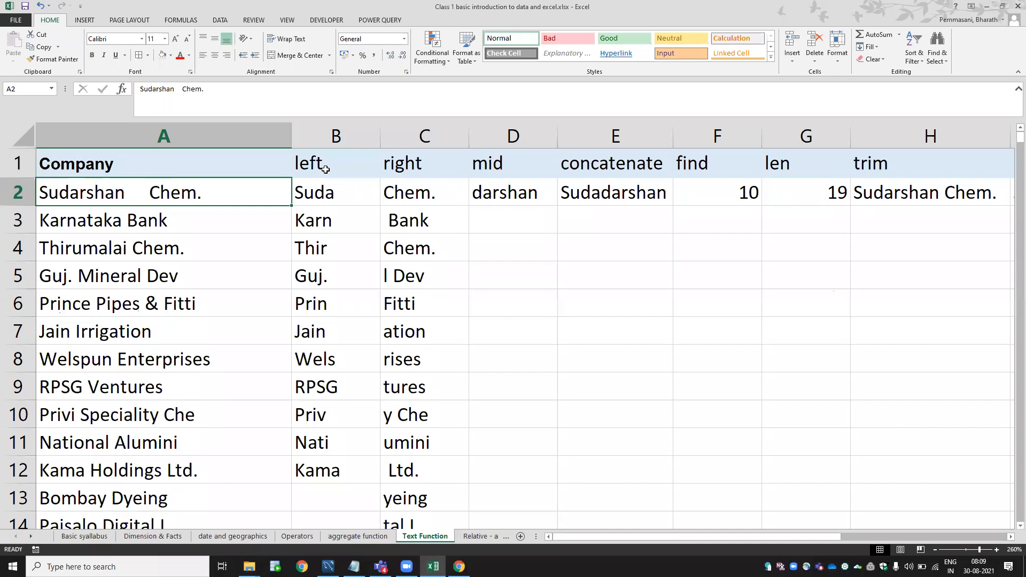
{"action": "left_click", "coordinate": [466, 536]}
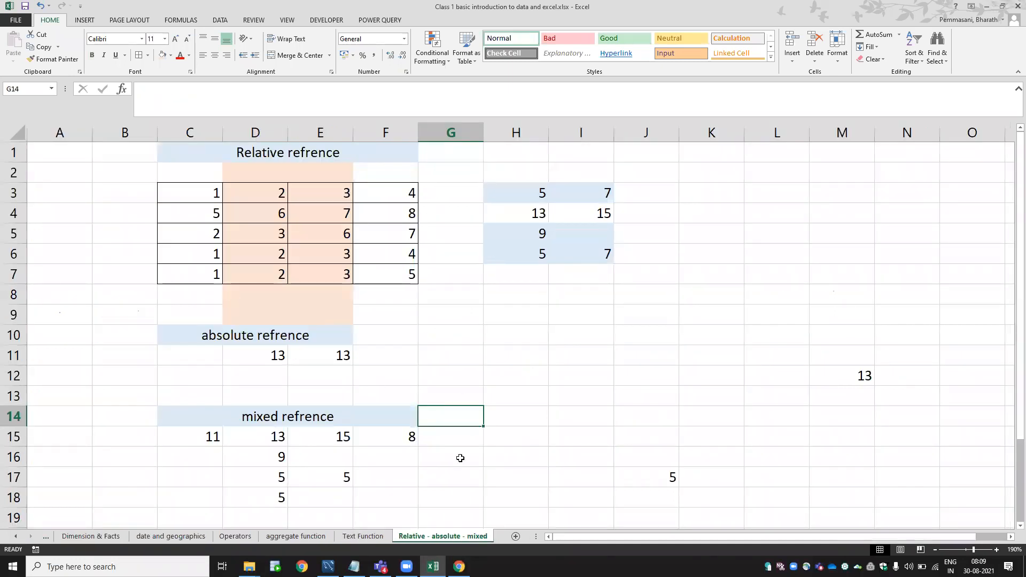
{"action": "double_click", "coordinate": [535, 202]}
{"action": "key", "text": "Tab"}
{"action": "key", "text": "F2"}
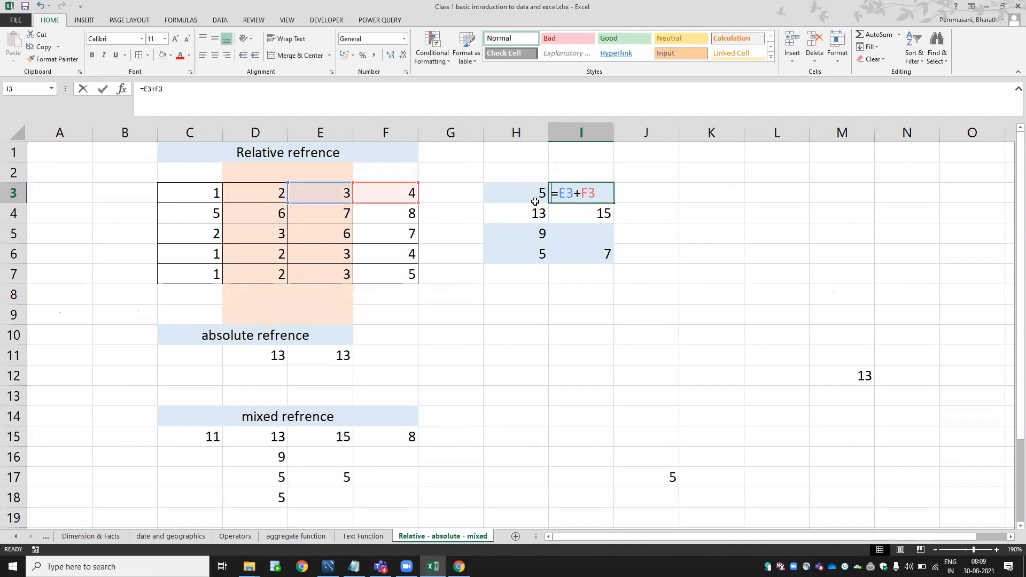
{"action": "key", "text": "Escape"}
{"action": "key", "text": "Left"}
{"action": "key", "text": "Right"}
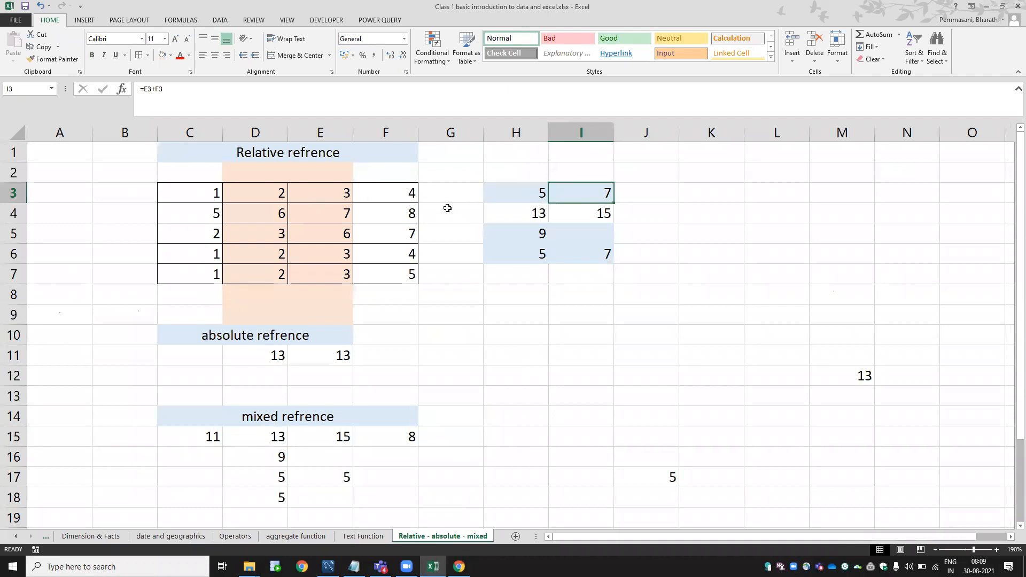
{"action": "key", "text": "F2"}
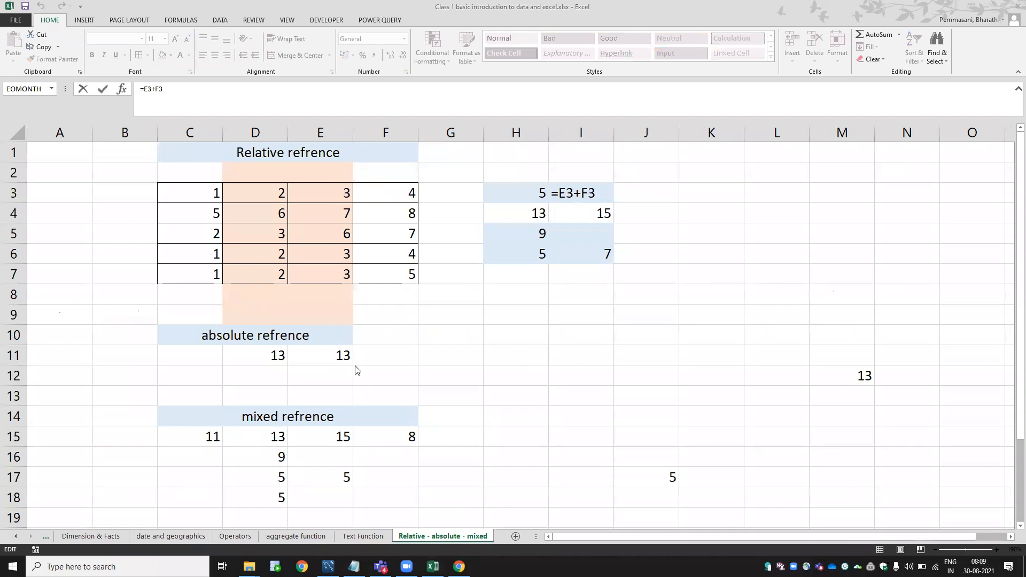
{"action": "left_click", "coordinate": [283, 357]}
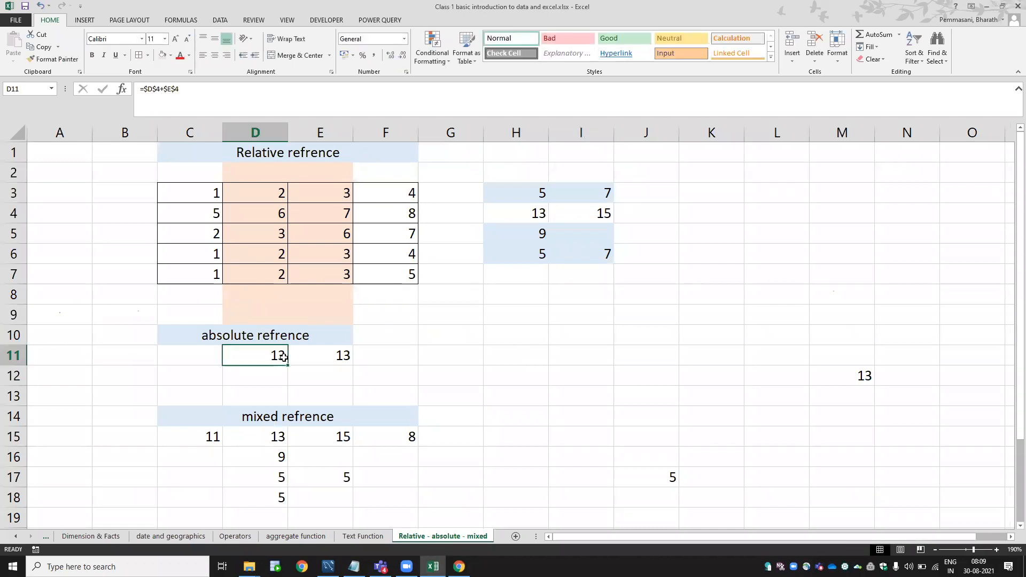
{"action": "double_click", "coordinate": [283, 357]}
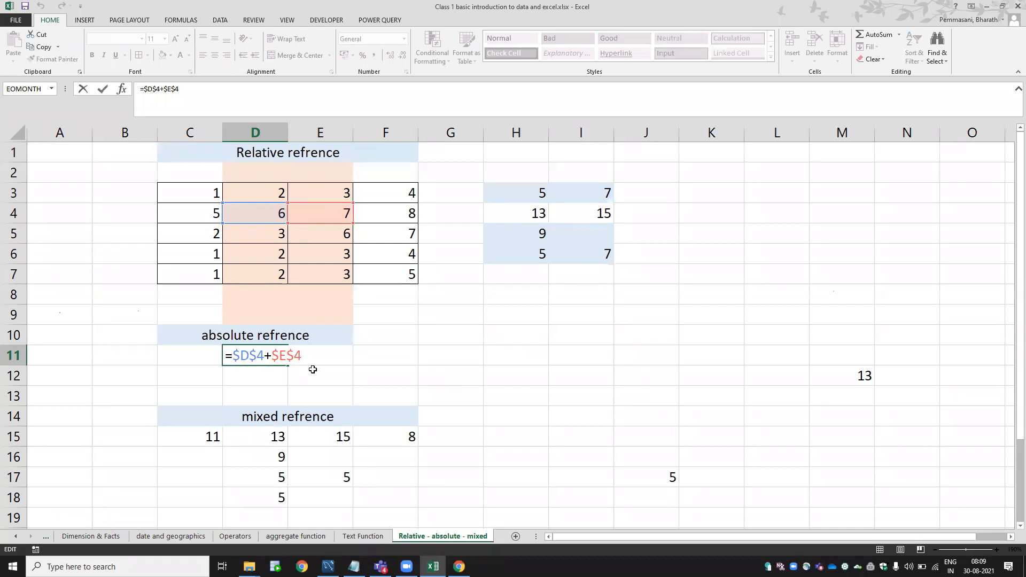
{"action": "key", "text": "Escape"}
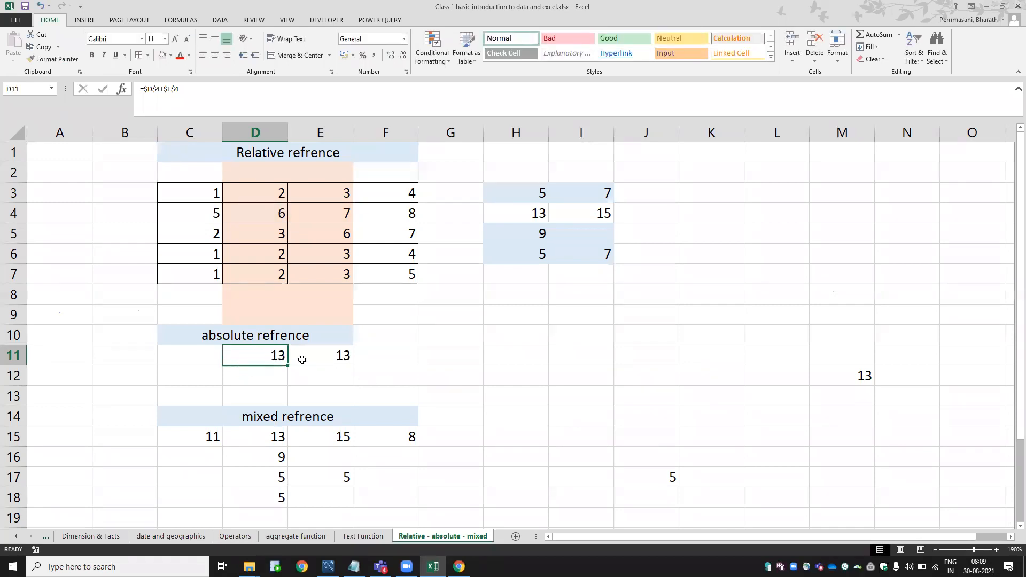
{"action": "double_click", "coordinate": [272, 432]}
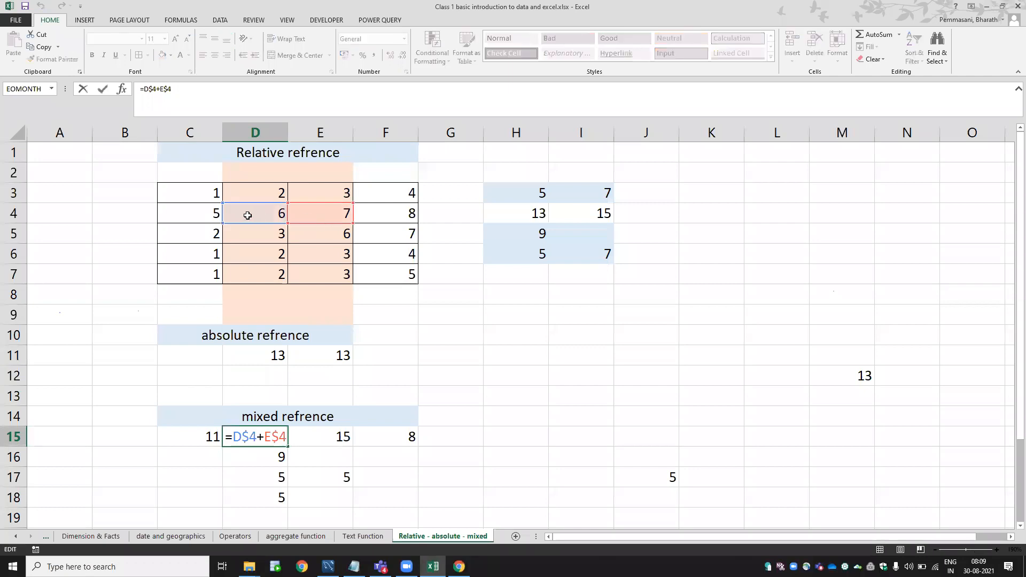
{"action": "key", "text": "Escape"}
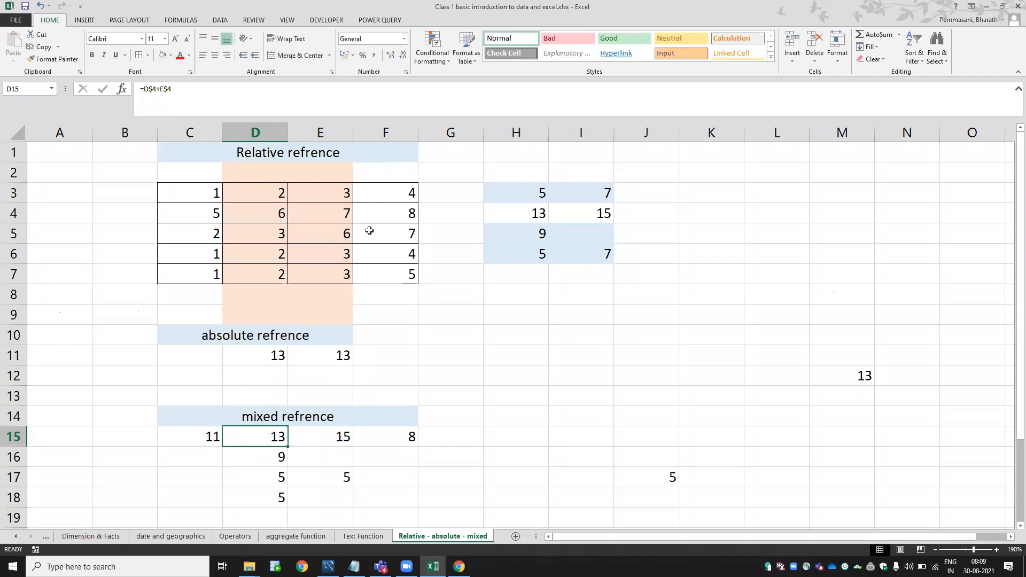
{"action": "key", "text": "F2"}
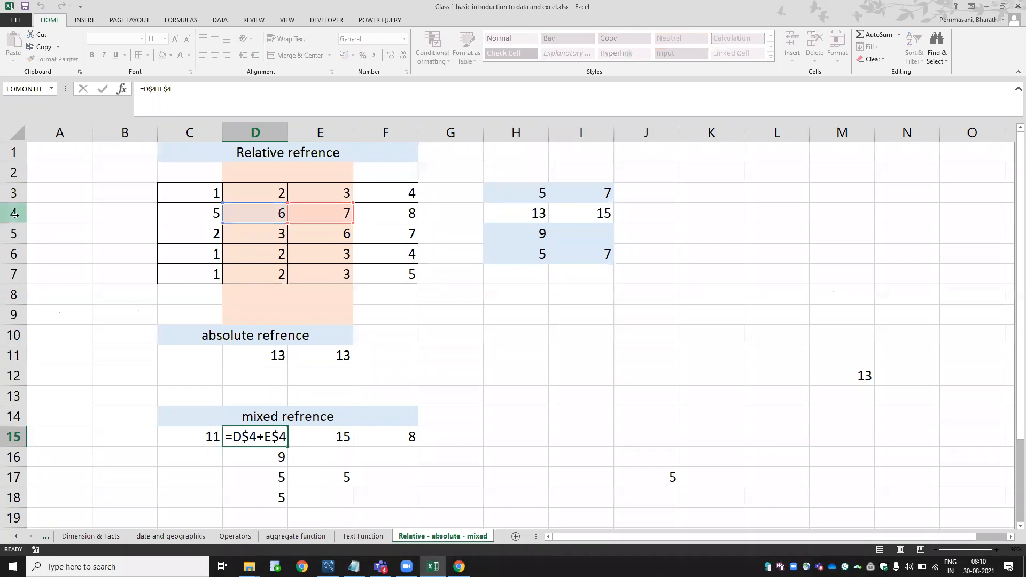
{"action": "left_click", "coordinate": [14, 214]}
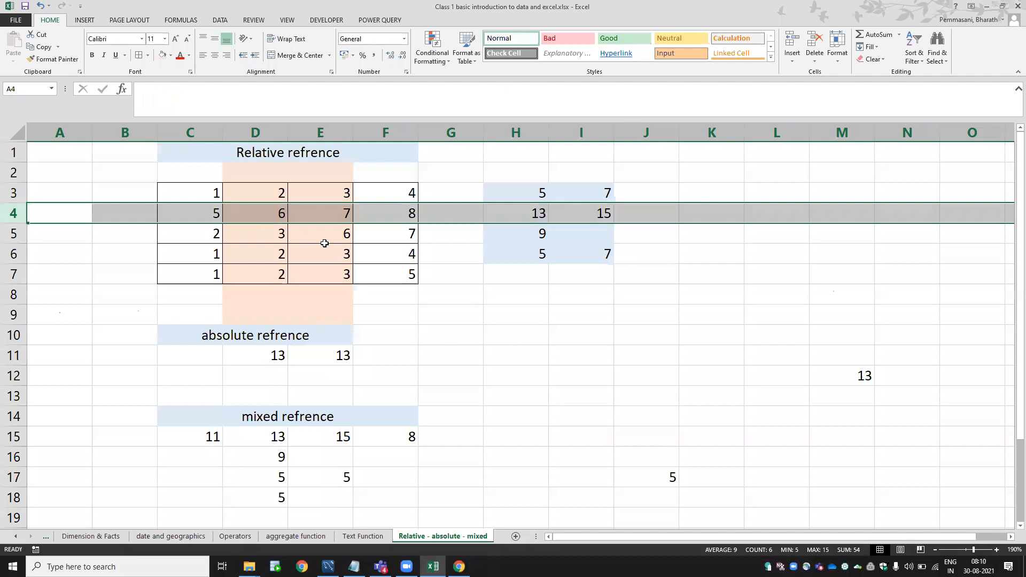
{"action": "left_click", "coordinate": [283, 439]}
{"action": "double_click", "coordinate": [283, 439]}
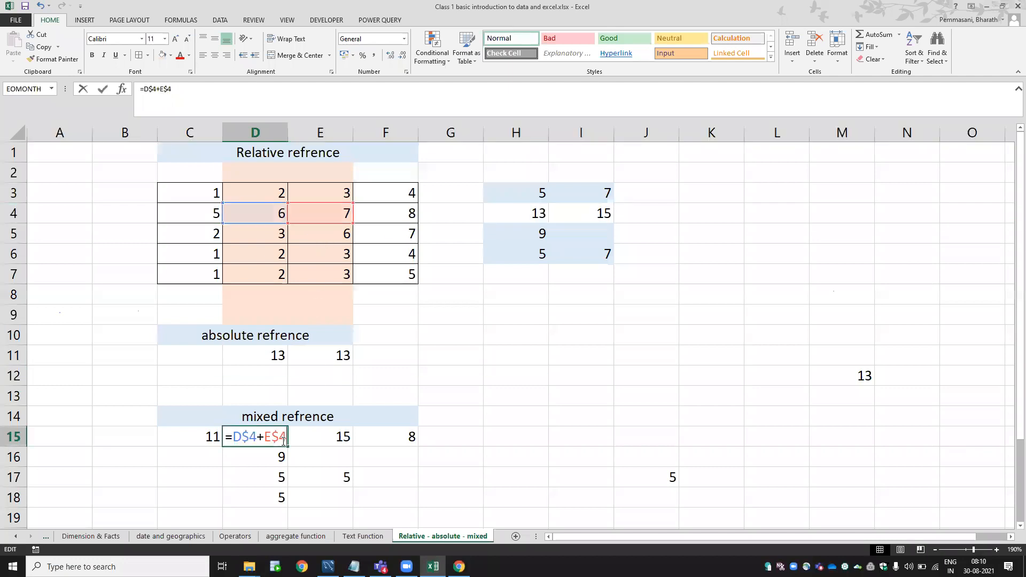
{"action": "key", "text": "Escape"}
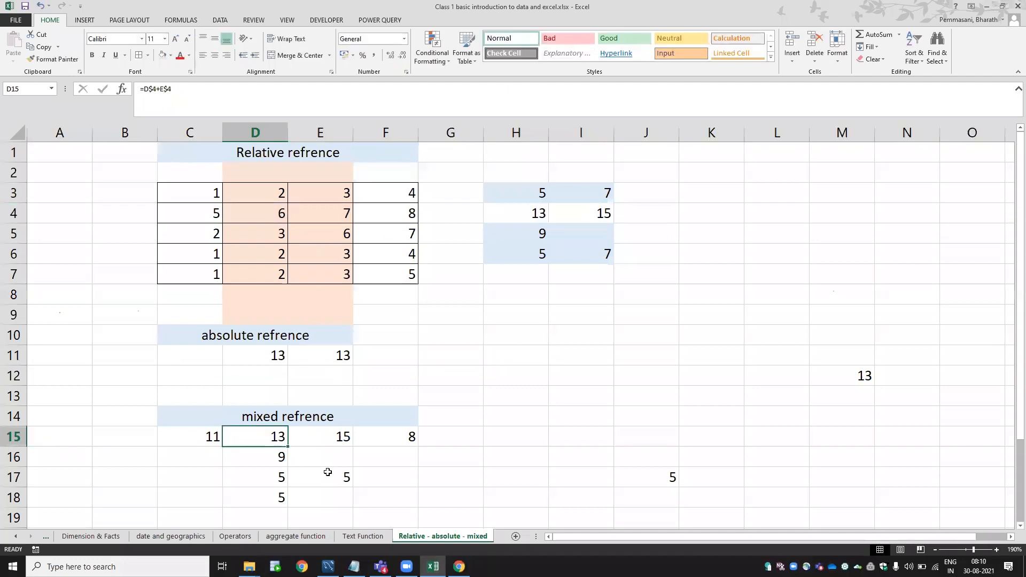
{"action": "left_click", "coordinate": [321, 475]}
{"action": "double_click", "coordinate": [326, 476]}
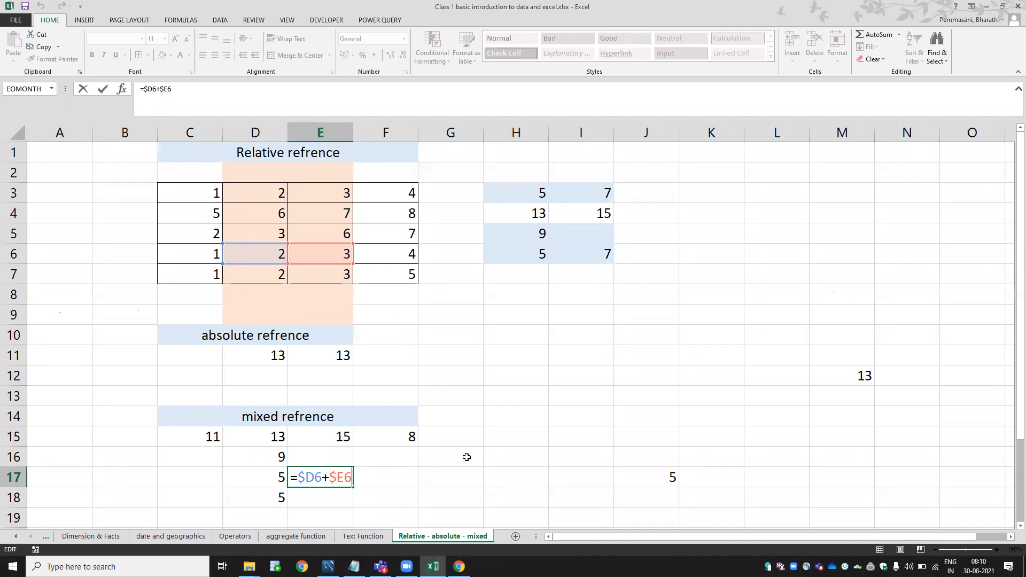
Commit the mixed-reference formula =$D6+$E6 in E17, showing 5, then return to Basic syllabus.
{"action": "key", "text": "ctrl+Return"}
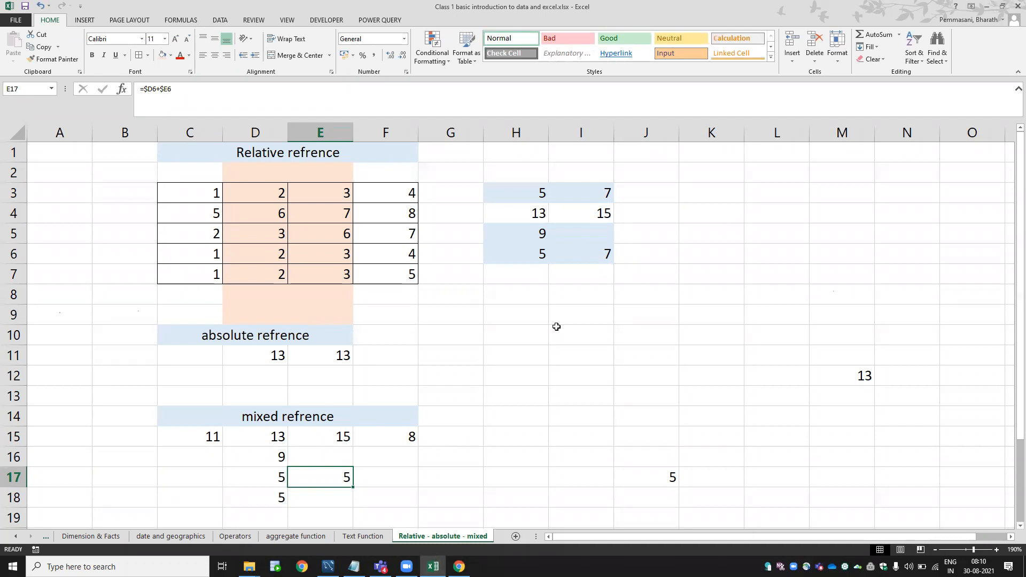
{"action": "key", "text": "Left"}
{"action": "key", "text": "Left"}
{"action": "key", "text": "Left"}
{"action": "key", "text": "Left"}
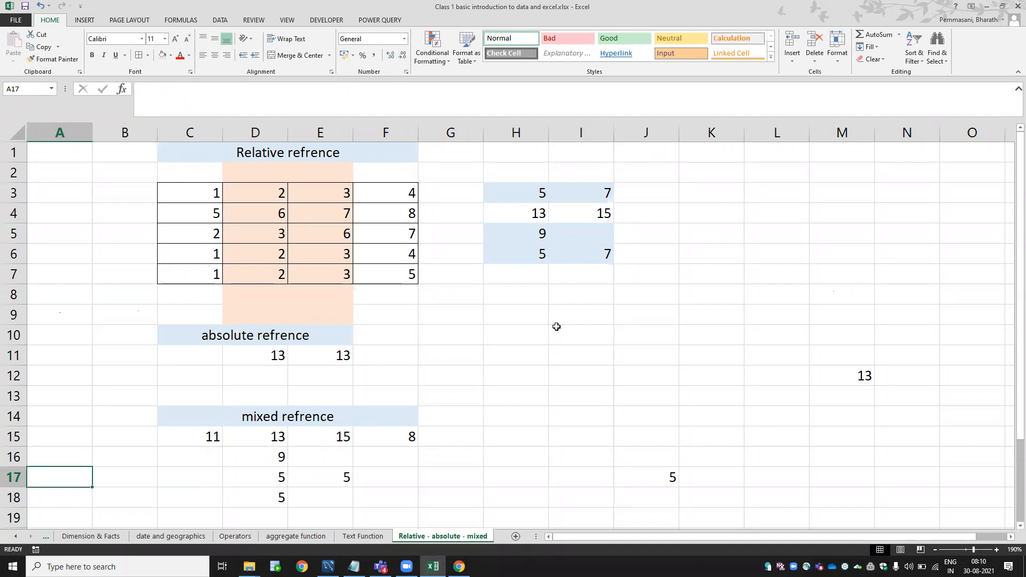
{"action": "key", "text": "ctrl+Page_Up"}
{"action": "key", "text": "ctrl+Page_Up"}
{"action": "key", "text": "ctrl+Page_Up"}
{"action": "key", "text": "ctrl+Page_Up"}
{"action": "key", "text": "ctrl+Page_Up"}
{"action": "key", "text": "ctrl+Page_Up"}
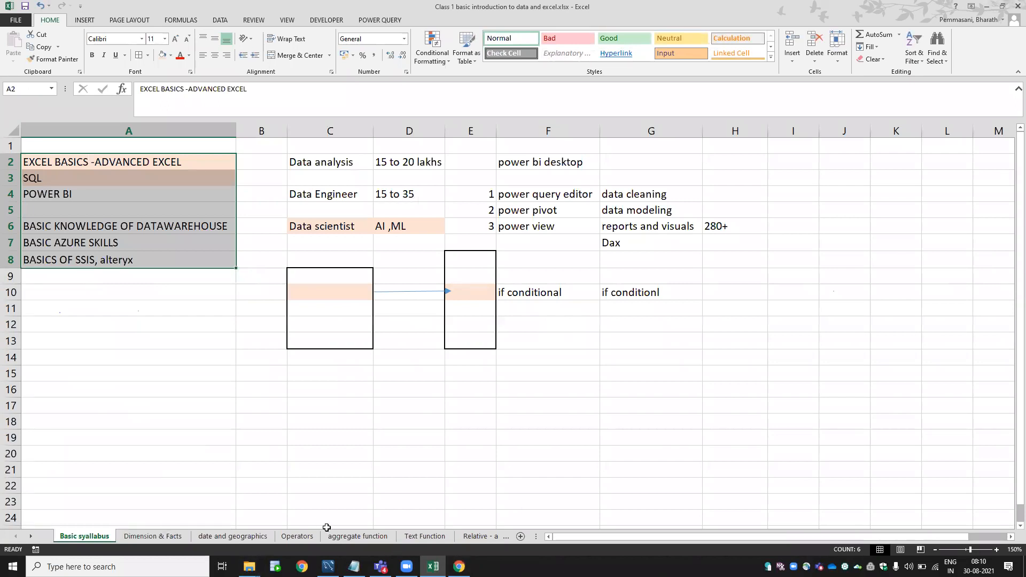
{"action": "left_click", "coordinate": [345, 537]}
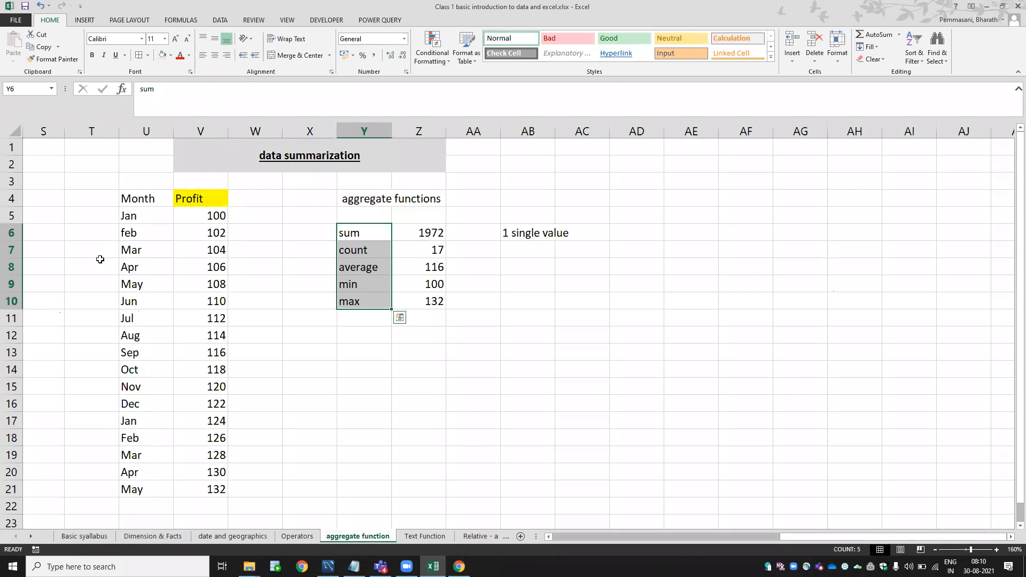
{"action": "key", "text": "Left"}
{"action": "key", "text": "Left"}
{"action": "key", "text": "Left"}
{"action": "key", "text": "Left"}
{"action": "key", "text": "Home"}
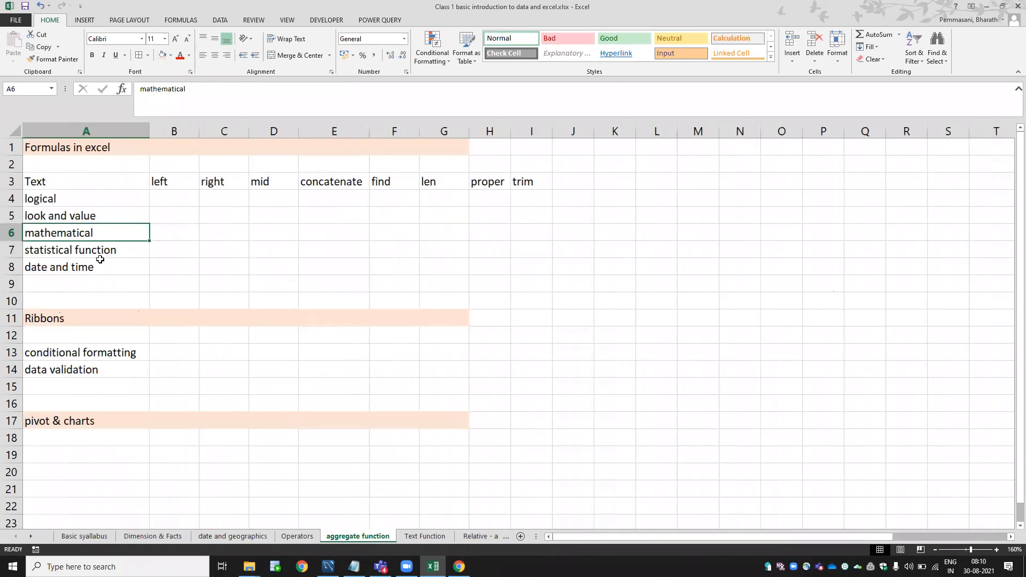
{"action": "key", "text": "Up"}
{"action": "key", "text": "Up"}
{"action": "key", "text": "Up"}
{"action": "key", "text": "Right"}
{"action": "key", "text": "Right"}
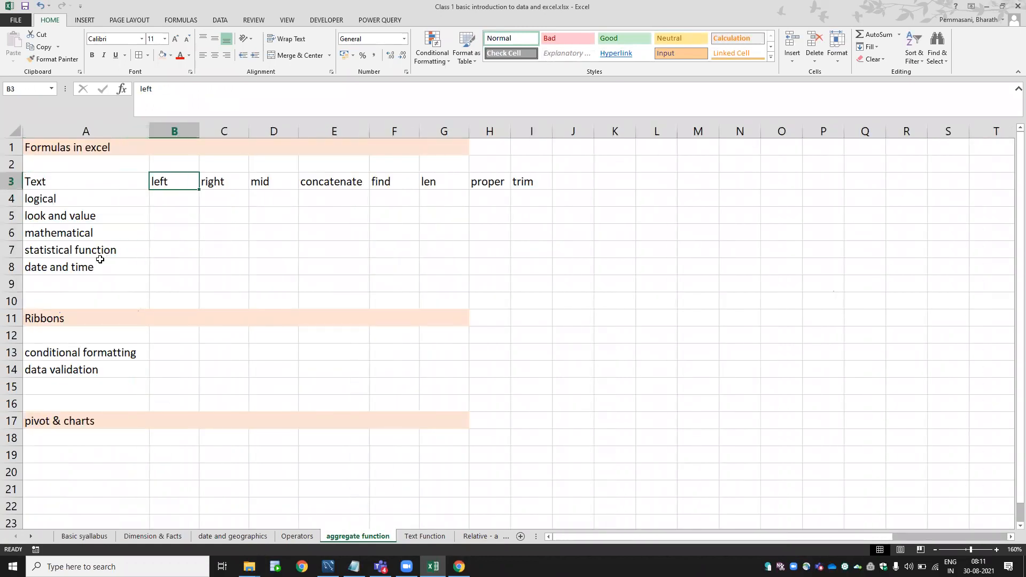
{"action": "key", "text": "Left"}
{"action": "key", "text": "Left"}
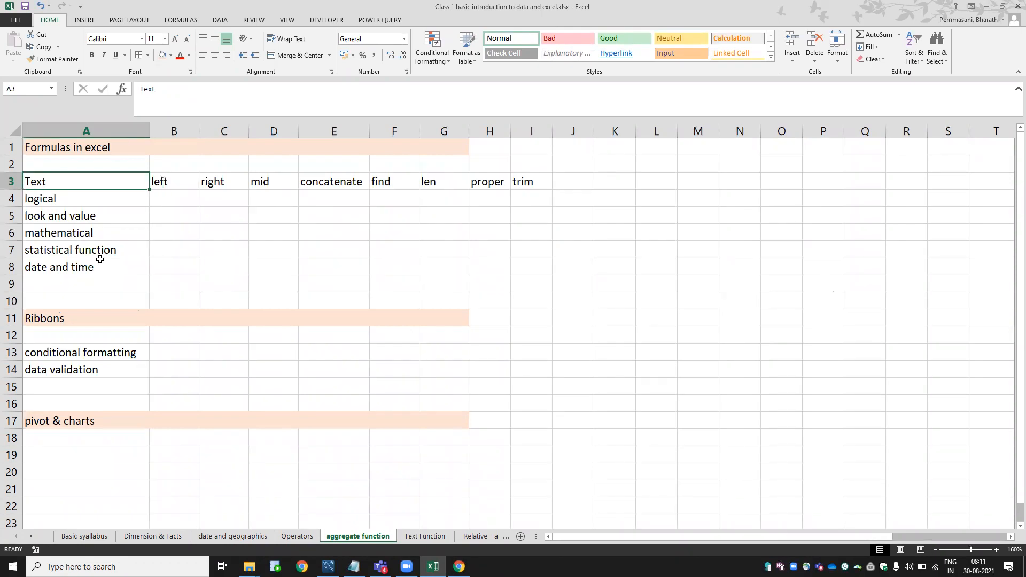
{"action": "key", "text": "Down"}
{"action": "key", "text": "Right"}
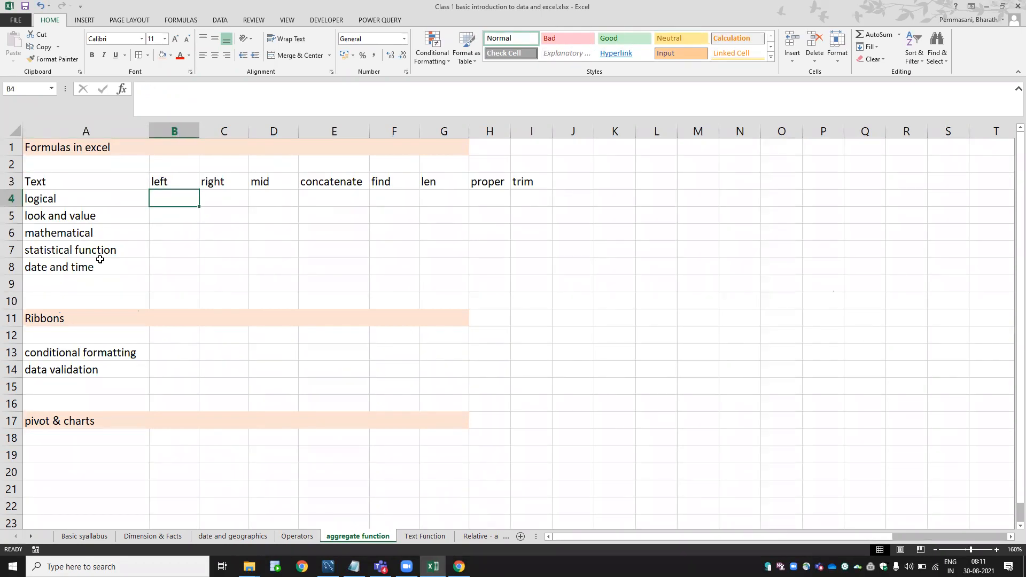
{"action": "key", "text": "Up"}
{"action": "key", "text": "Down"}
{"action": "key", "text": "Down"}
{"action": "key", "text": "Down"}
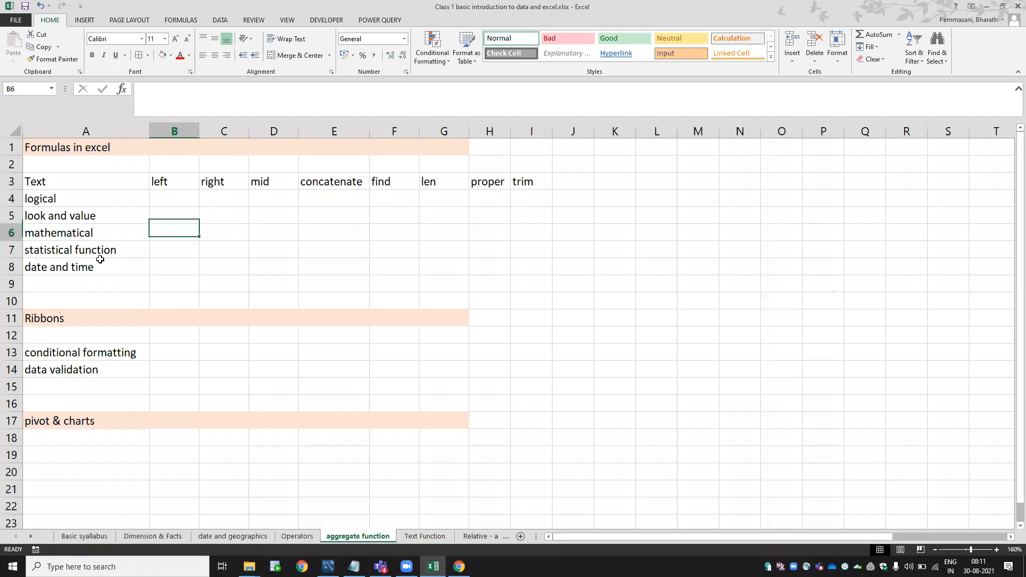
{"action": "key", "text": "Down"}
{"action": "key", "text": "Down"}
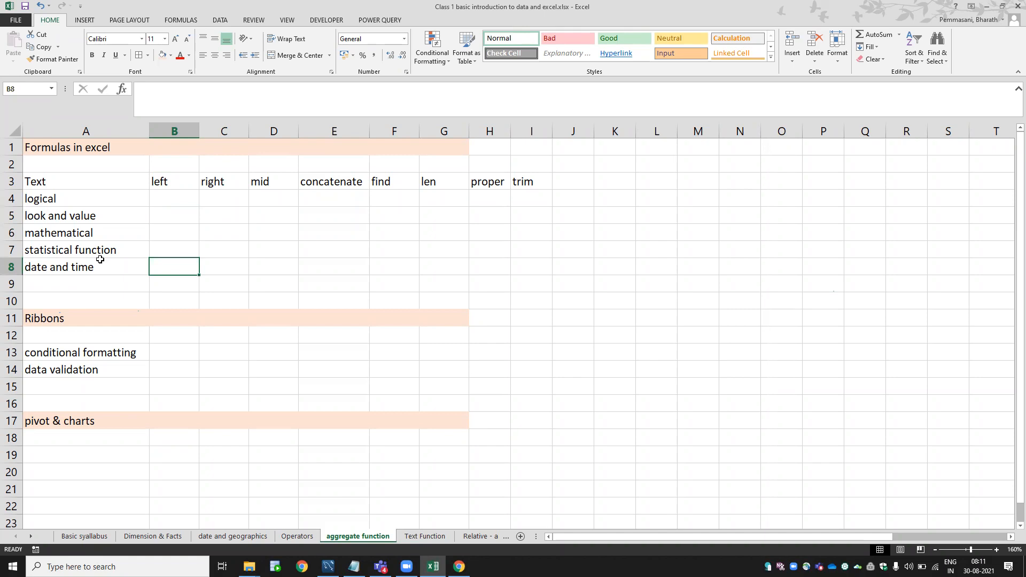
{"action": "key", "text": "Down"}
{"action": "key", "text": "Down"}
{"action": "key", "text": "Down"}
{"action": "key", "text": "Down"}
{"action": "key", "text": "Down"}
{"action": "key", "text": "Down"}
{"action": "key", "text": "Down"}
{"action": "key", "text": "Down"}
{"action": "key", "text": "Down"}
{"action": "key", "text": "Down"}
{"action": "key", "text": "Down"}
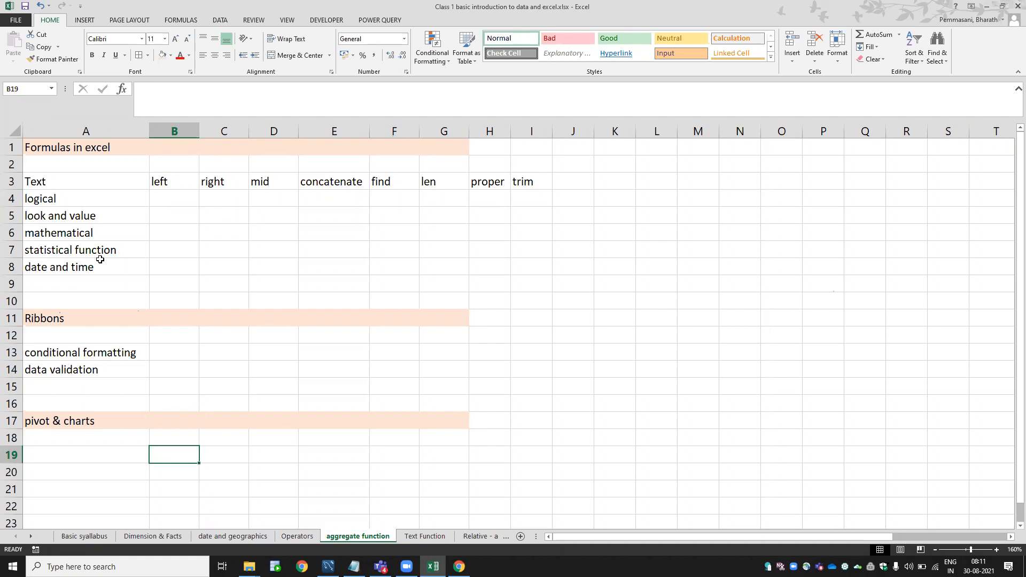
{"action": "key", "text": "Up"}
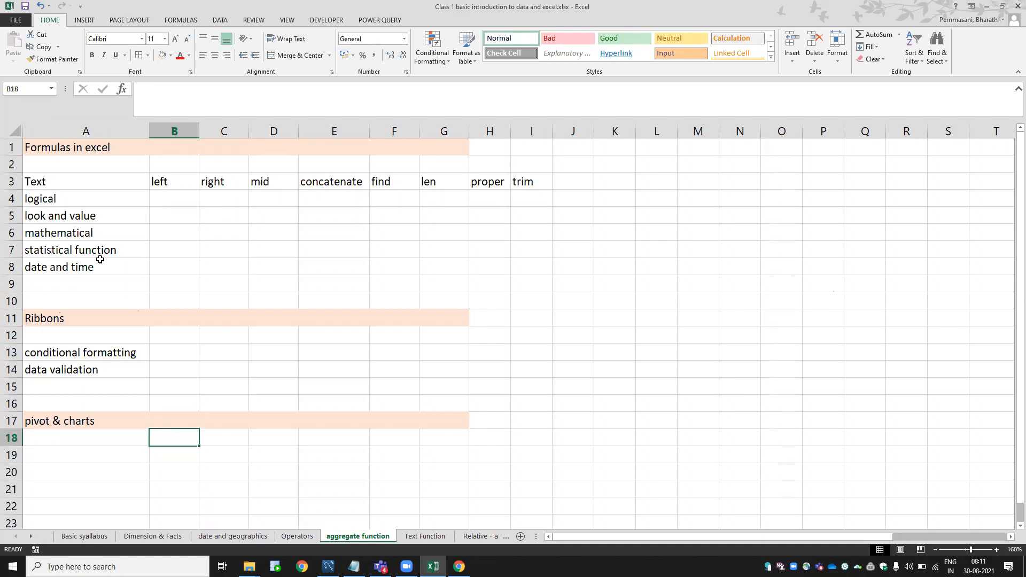
{"action": "key", "text": "ctrl+Page_Up"}
{"action": "key", "text": "ctrl+Page_Up"}
{"action": "key", "text": "ctrl+Page_Up"}
{"action": "key", "text": "ctrl+Page_Up"}
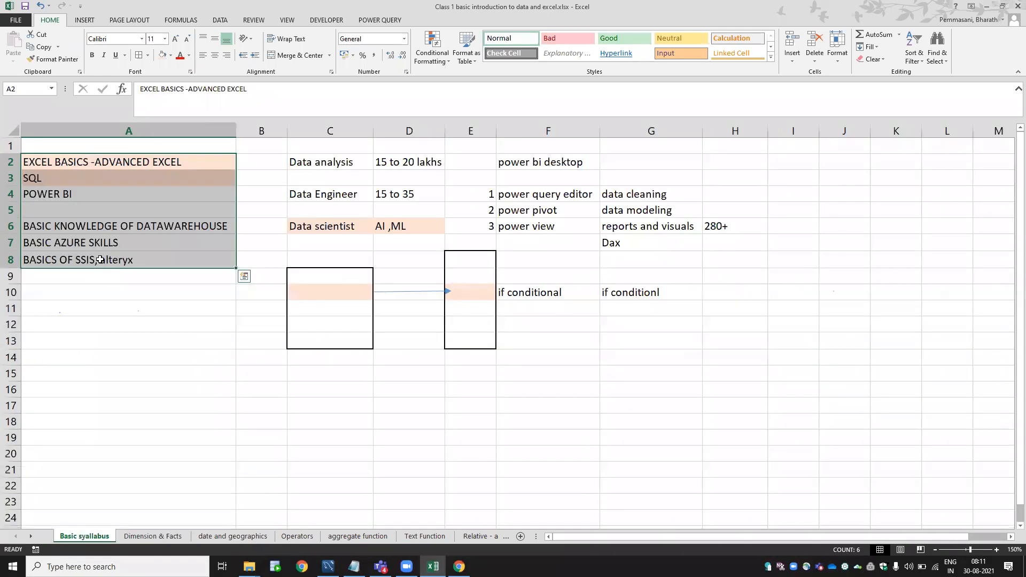